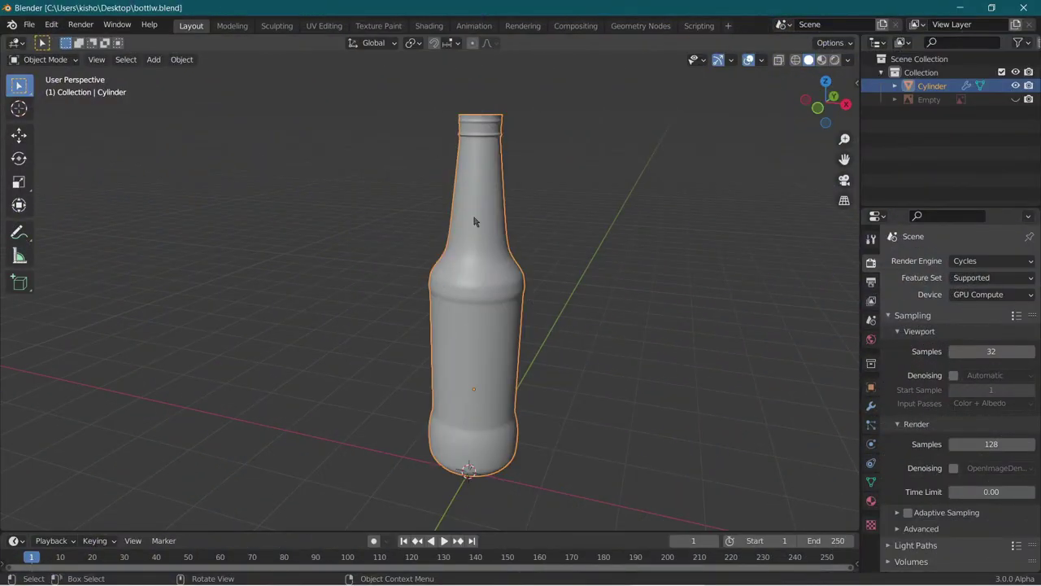
# Select the bottle mesh from the lower neck down in front wireframe view and duplicate it in place.
pyautogui.press('Tab')
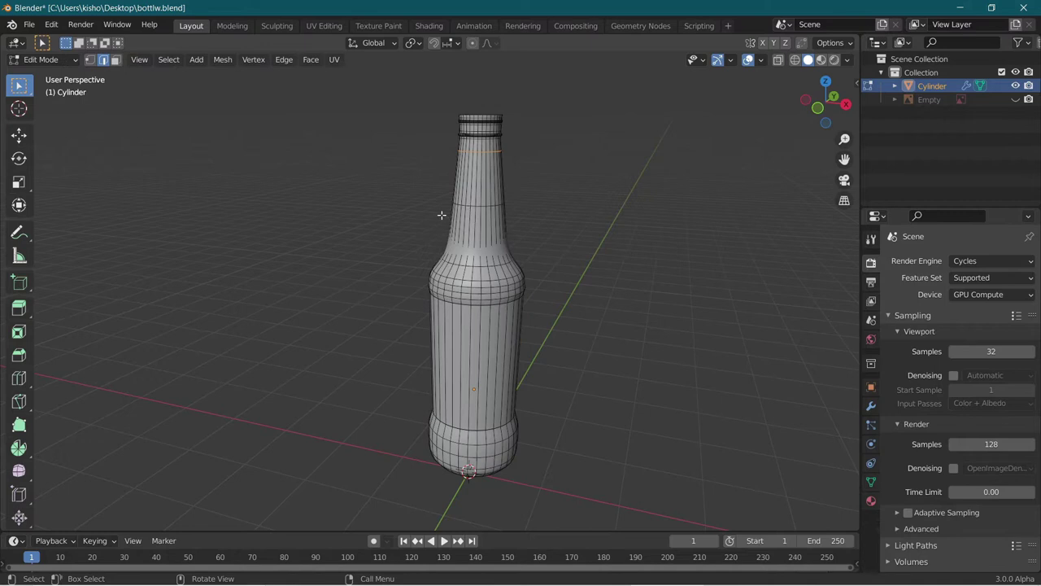
pyautogui.click(819, 109)
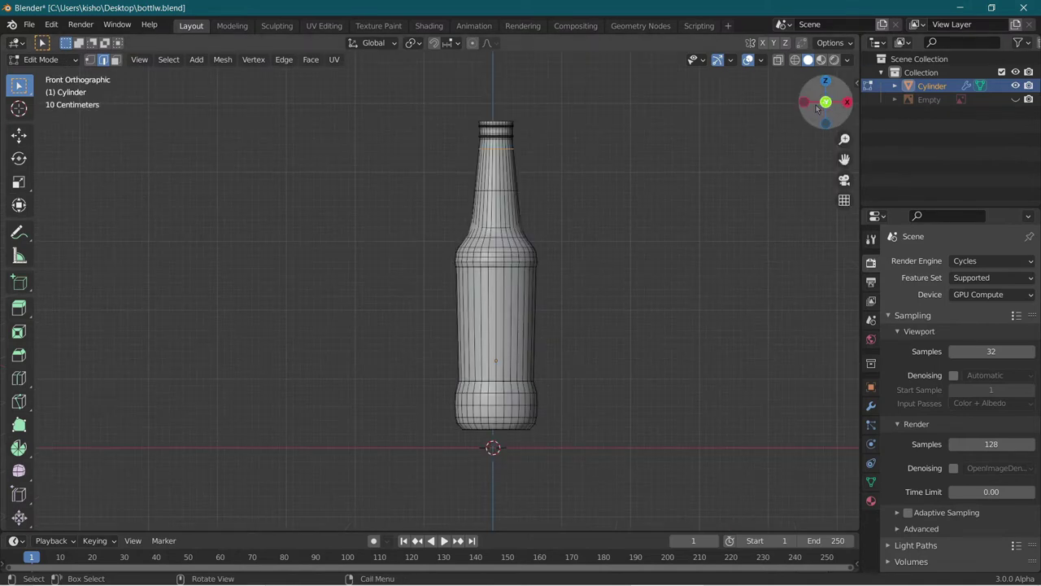
pyautogui.click(795, 60)
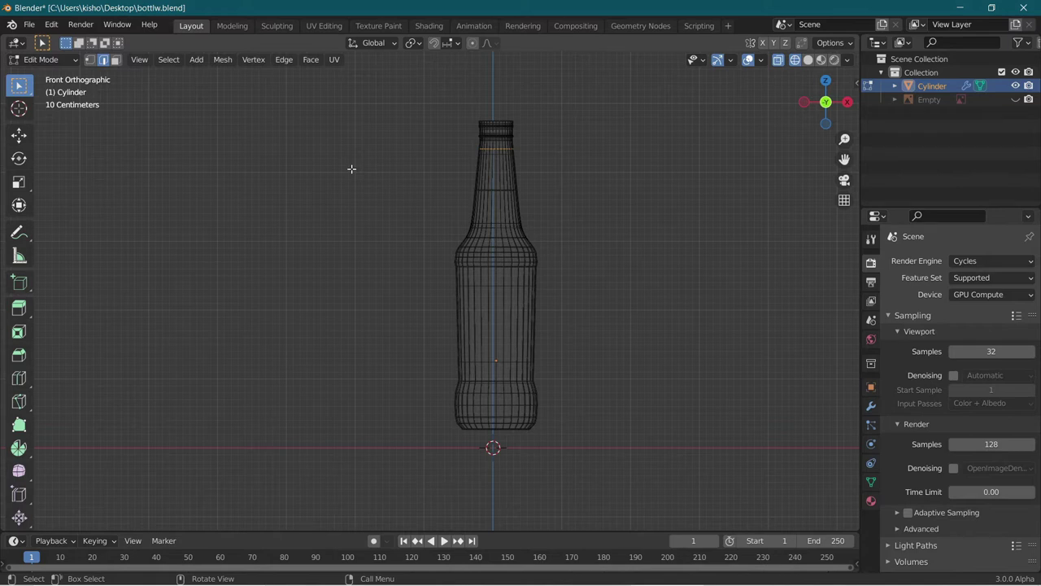
pyautogui.moveTo(457, 169); pyautogui.dragTo(431, 268)
pyautogui.moveTo(371, 165); pyautogui.dragTo(589, 508)
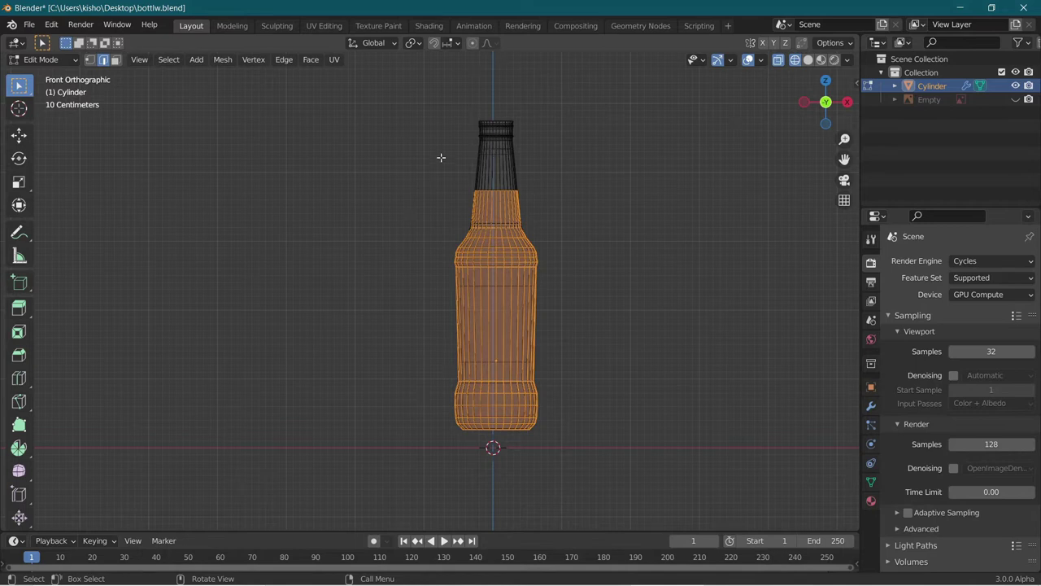
pyautogui.hotkey('shift', 'd')
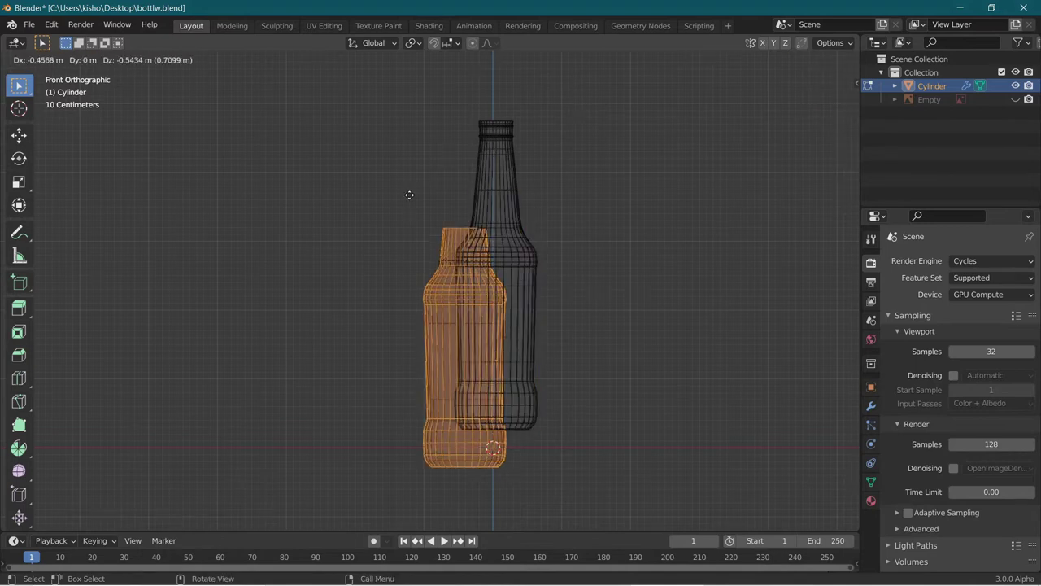
pyautogui.press('Escape')
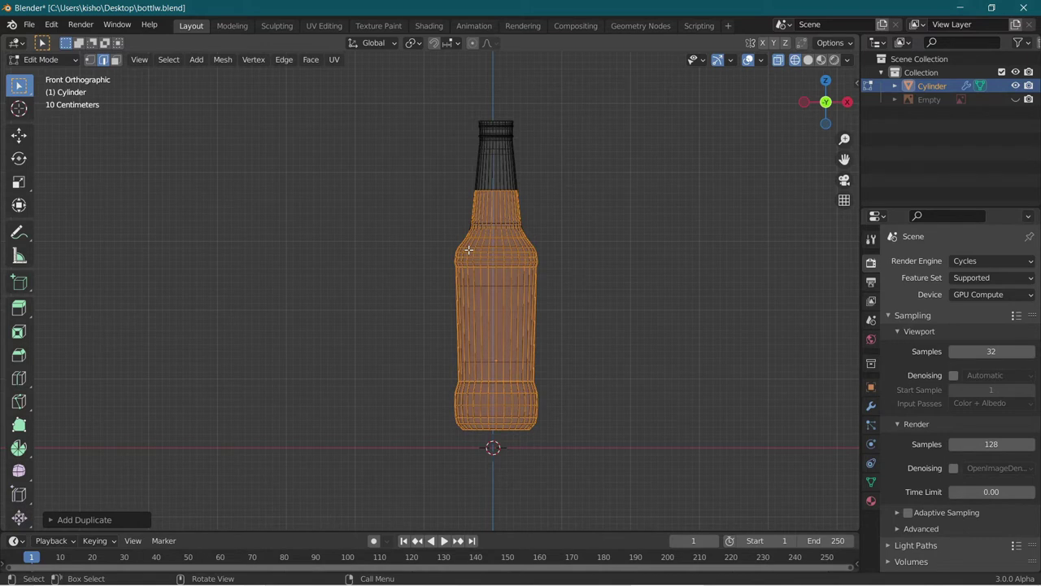
# Select the whole mesh, separate it by loose parts and return to Object Mode.
pyautogui.press('a')
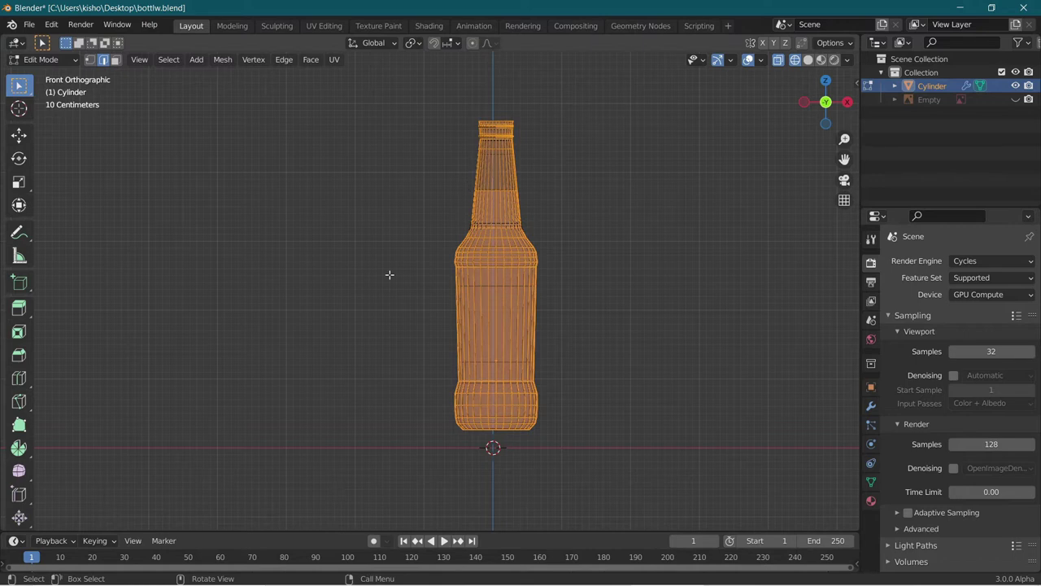
pyautogui.press('p')
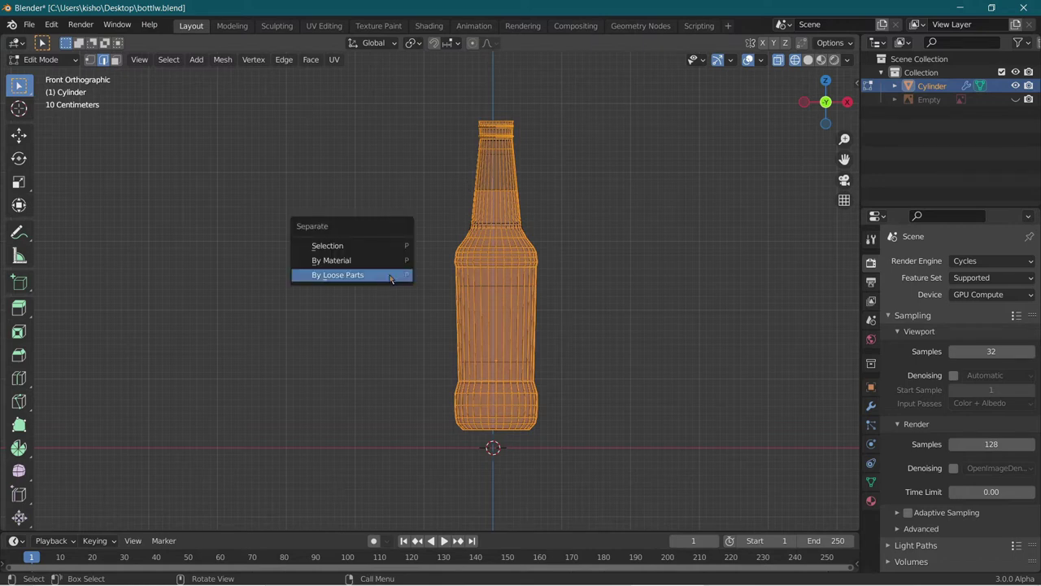
pyautogui.click(390, 278)
pyautogui.scroll(3, 383, 267)
pyautogui.press('Tab')
pyautogui.scroll(-3, 425, 244)
# Rename the original full-height bottle object as Bottle.
pyautogui.moveTo(429, 136); pyautogui.dragTo(682, 169)
pyautogui.doubleClick(927, 86)
pyautogui.write('Bo')
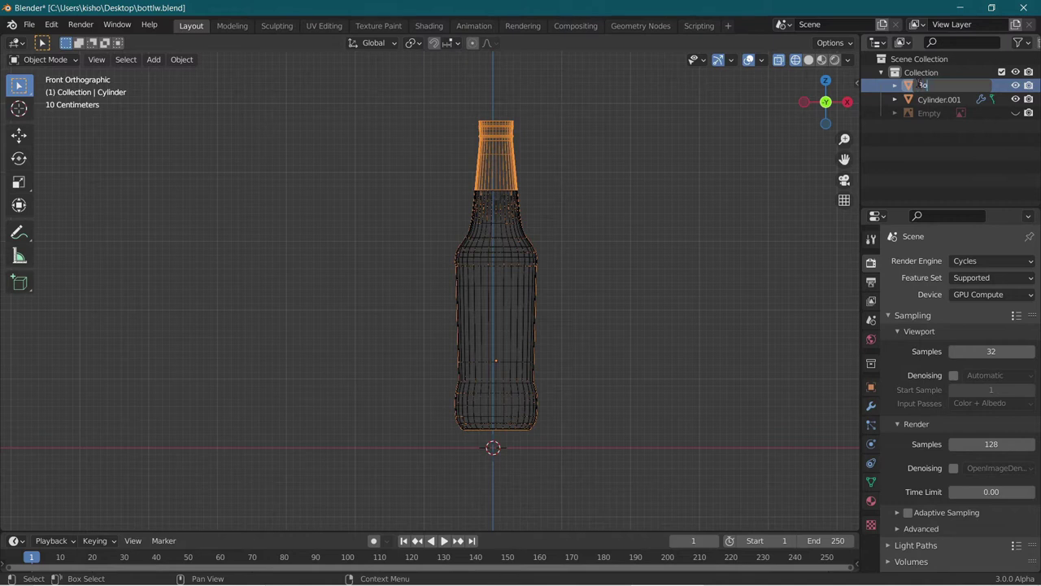
pyautogui.write('ttle')
pyautogui.press('Return')
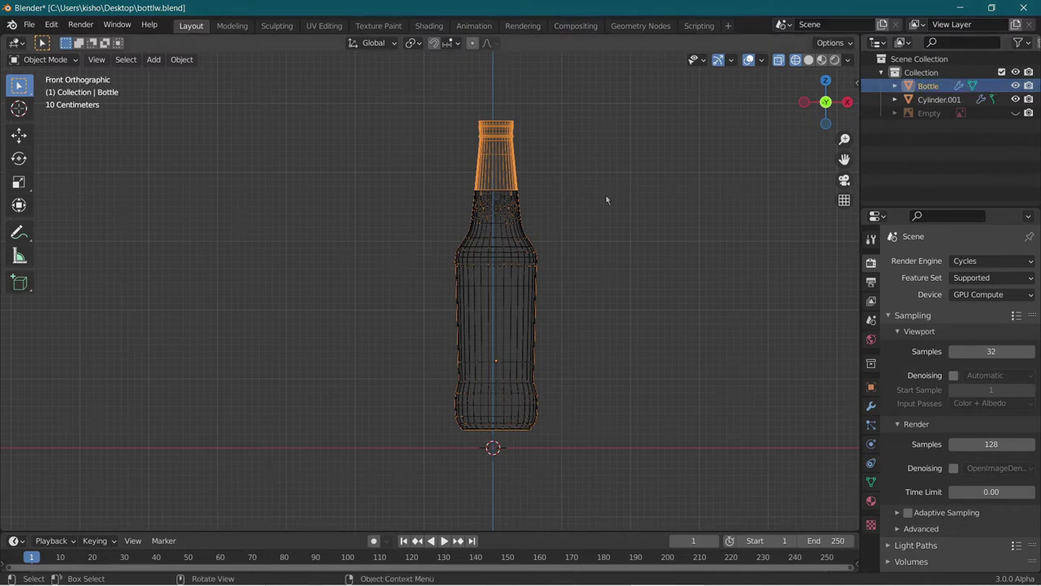
# Rename the separated lower duplicate, Cylinder.001, as Liquid.
pyautogui.click(490, 230)
pyautogui.doubleClick(935, 99)
pyautogui.write('Li')
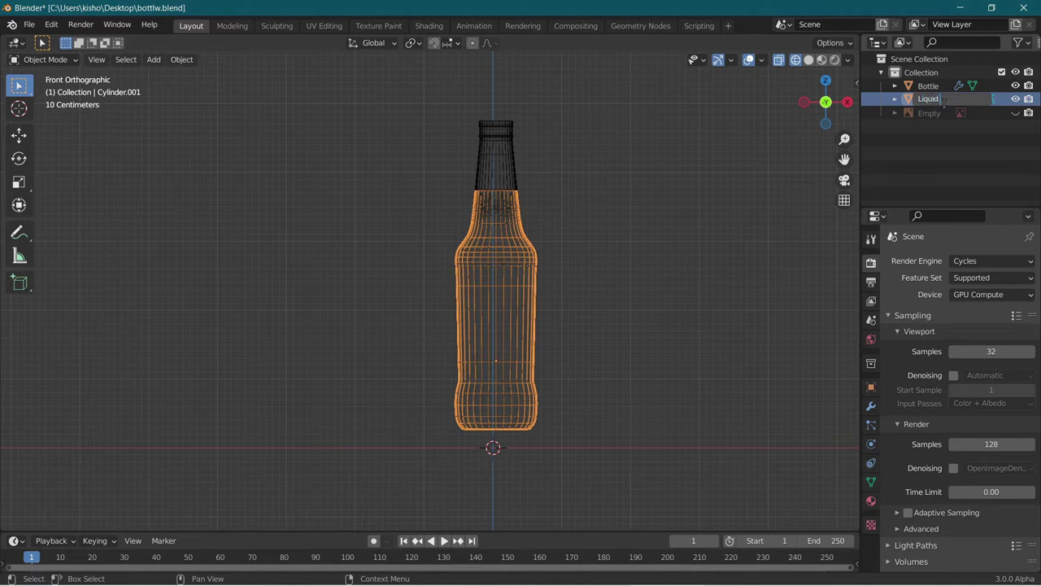
pyautogui.write('quid')
pyautogui.press('Return')
# Scale the Liquid down to about 0.983 in X and Y, keeping its height locked.
pyautogui.scroll(5, 671, 203)
pyautogui.scroll(5, 728, 292)
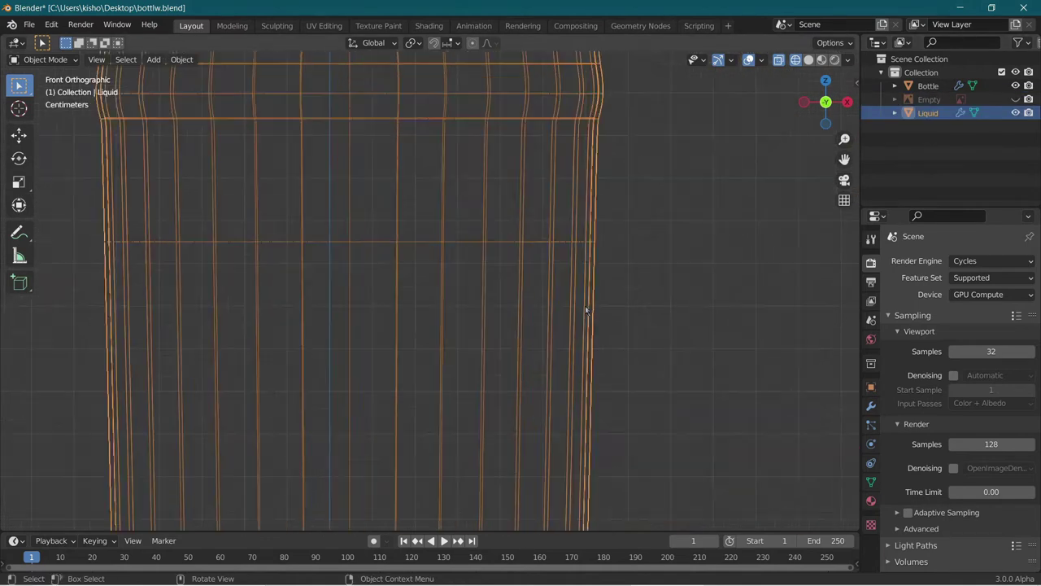
pyautogui.press('s')
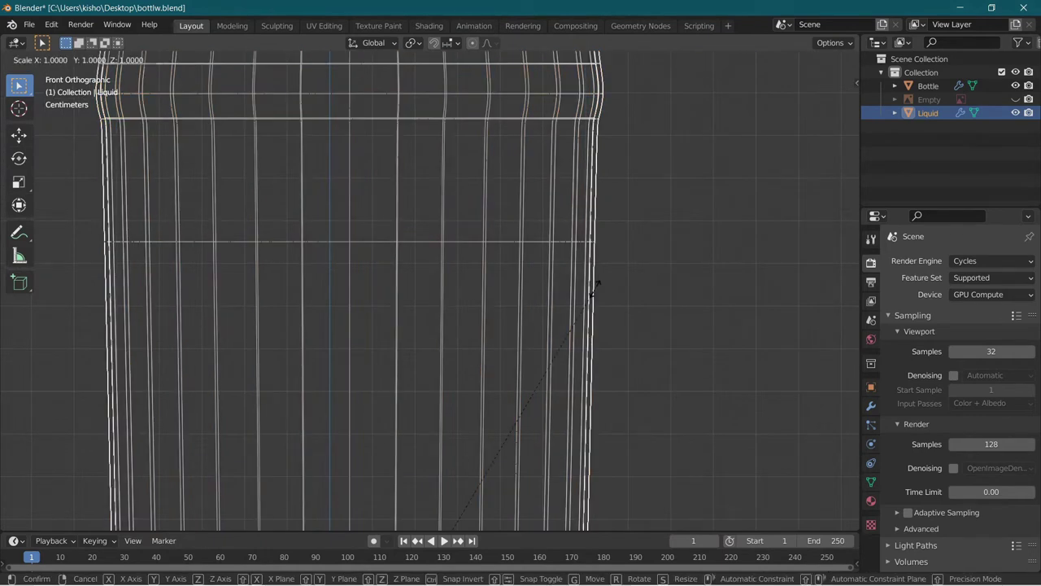
pyautogui.hotkey('shift', 'z')
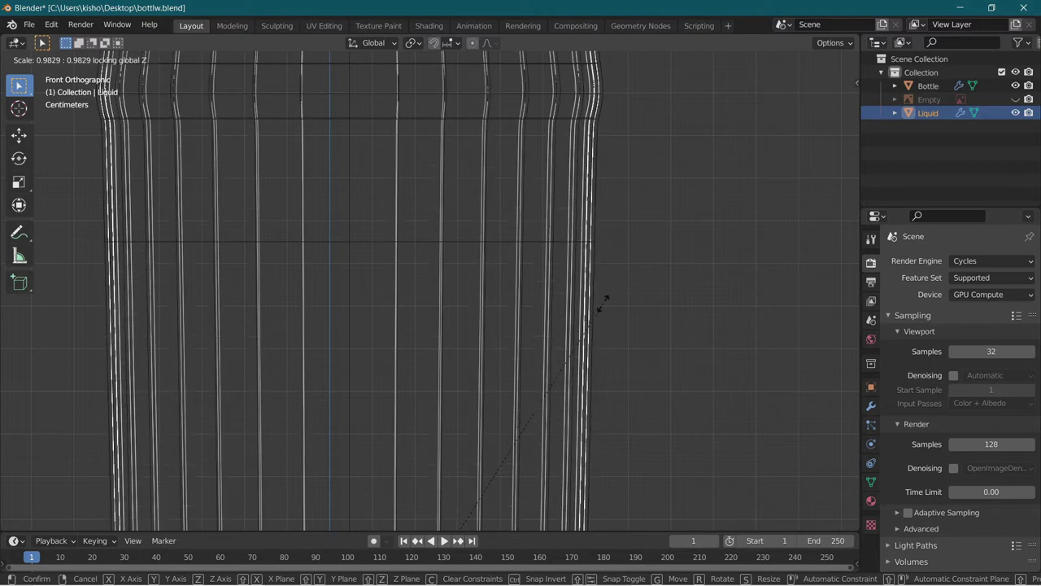
pyautogui.click(602, 303)
# Hide the Bottle object, select the Liquid and display it in solid shading.
pyautogui.press('Tab')
pyautogui.scroll(-5, 613, 296)
pyautogui.moveTo(614, 296); pyautogui.dragTo(421, 167, button='middle')
pyautogui.scroll(-3, 653, 364)
pyautogui.scroll(3, 653, 364)
pyautogui.scroll(2, 618, 327)
pyautogui.scroll(-6, 618, 324)
pyautogui.moveTo(394, 168); pyautogui.dragTo(555, 194)
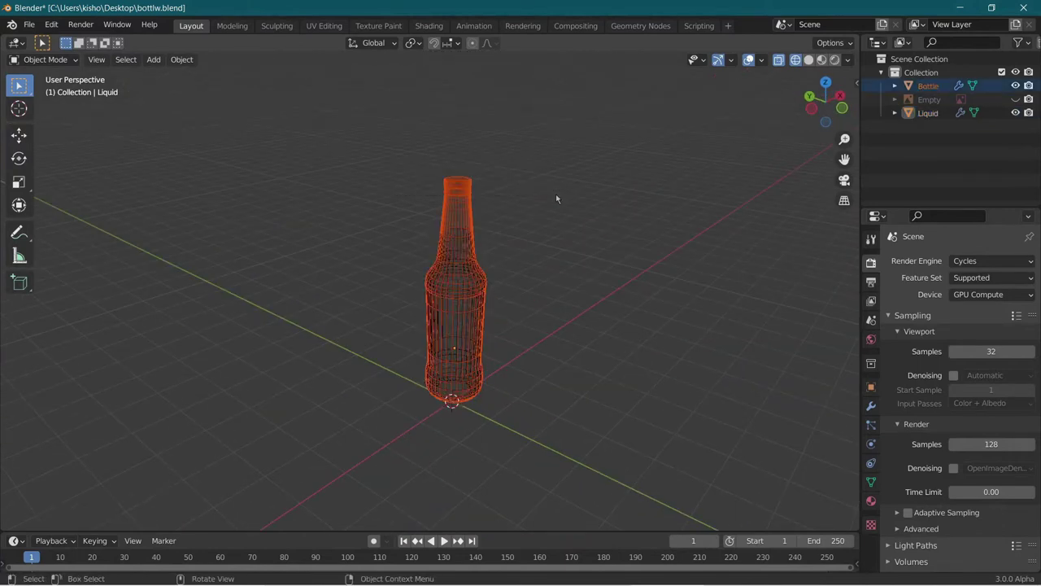
pyautogui.press('h')
pyautogui.hotkey('ctrl', 'i')
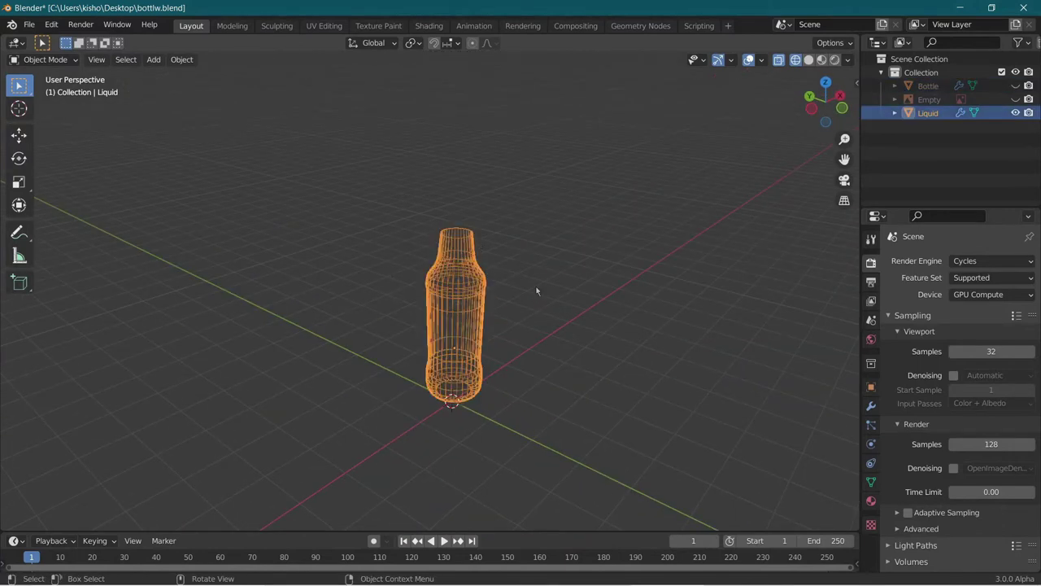
pyautogui.click(807, 60)
# Select the edge loop around the Liquid's open top in Edit Mode and fill it with a face.
pyautogui.scroll(6, 679, 194)
pyautogui.moveTo(679, 194)
pyautogui.mouseDown(button='middle')
pyautogui.moveTo(635, 290)
pyautogui.moveTo(460, 296)
pyautogui.mouseUp(button='middle')
pyautogui.scroll(-4, 557, 340)
pyautogui.moveTo(556, 340); pyautogui.dragTo(563, 319, button='middle')
pyautogui.scroll(4, 560, 266)
pyautogui.scroll(-4, 547, 271)
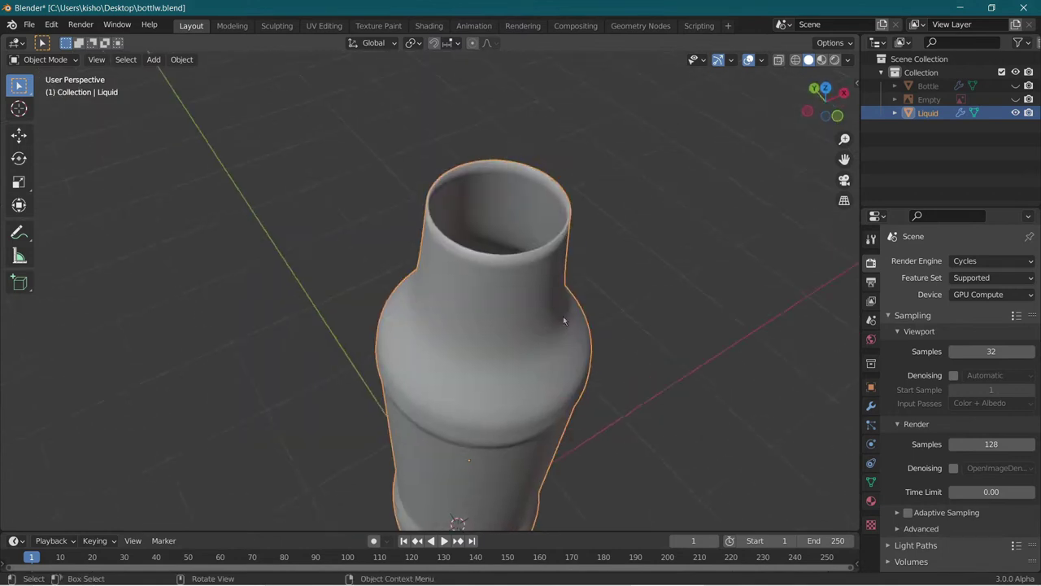
pyautogui.scroll(3, 563, 319)
pyautogui.scroll(-3, 551, 309)
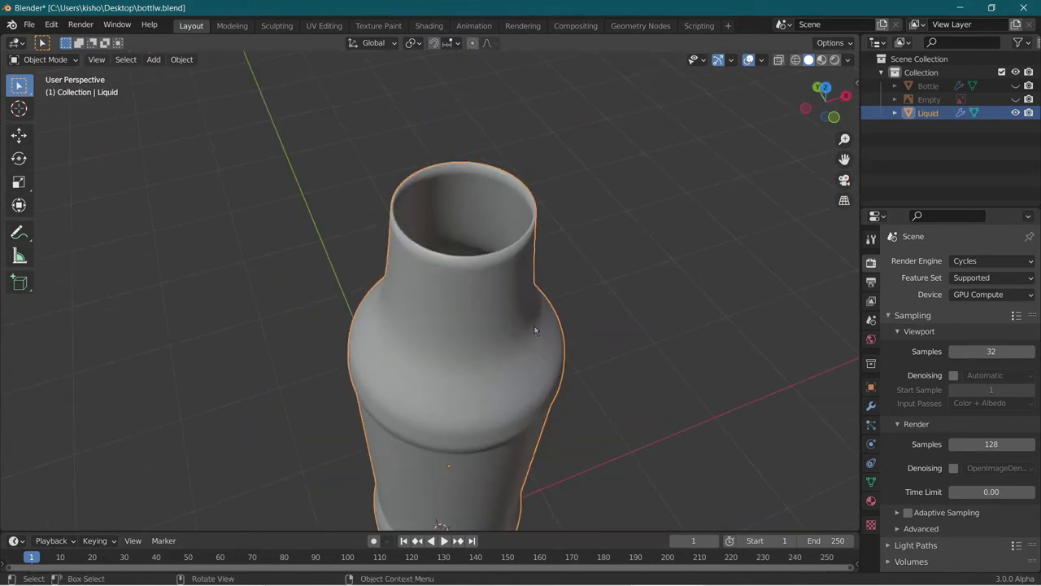
pyautogui.press('Tab')
pyautogui.scroll(3, 537, 317)
pyautogui.scroll(-3, 537, 314)
pyautogui.scroll(1, 529, 317)
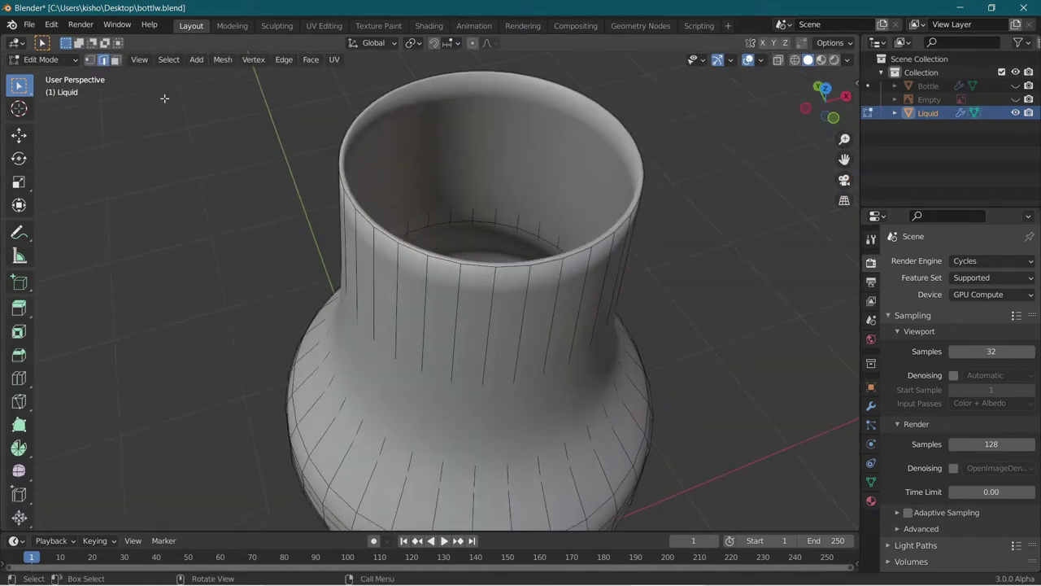
pyautogui.press('alt')
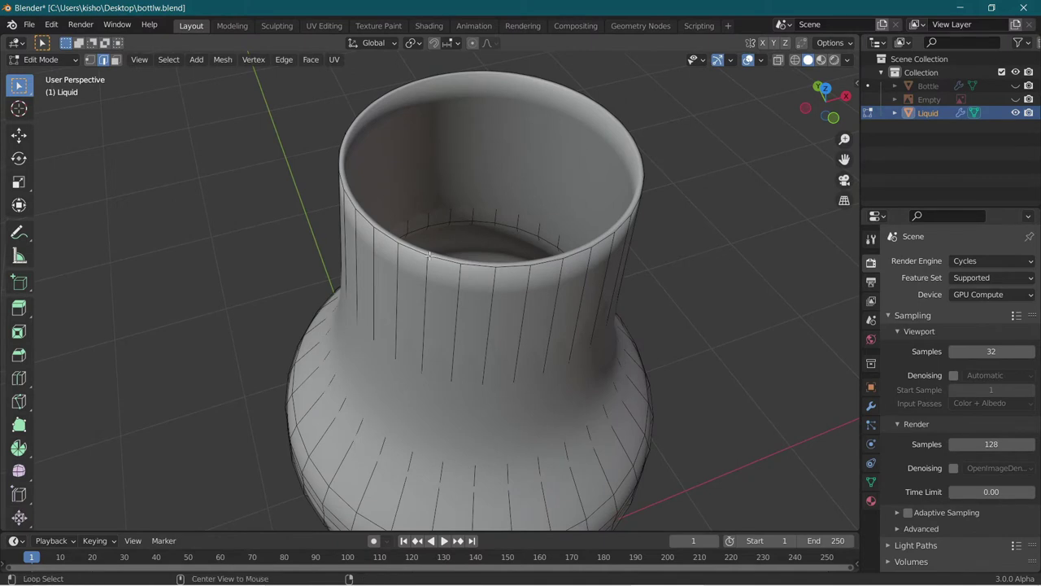
pyautogui.keyDown('alt'); pyautogui.click(428, 256); pyautogui.keyUp('alt')
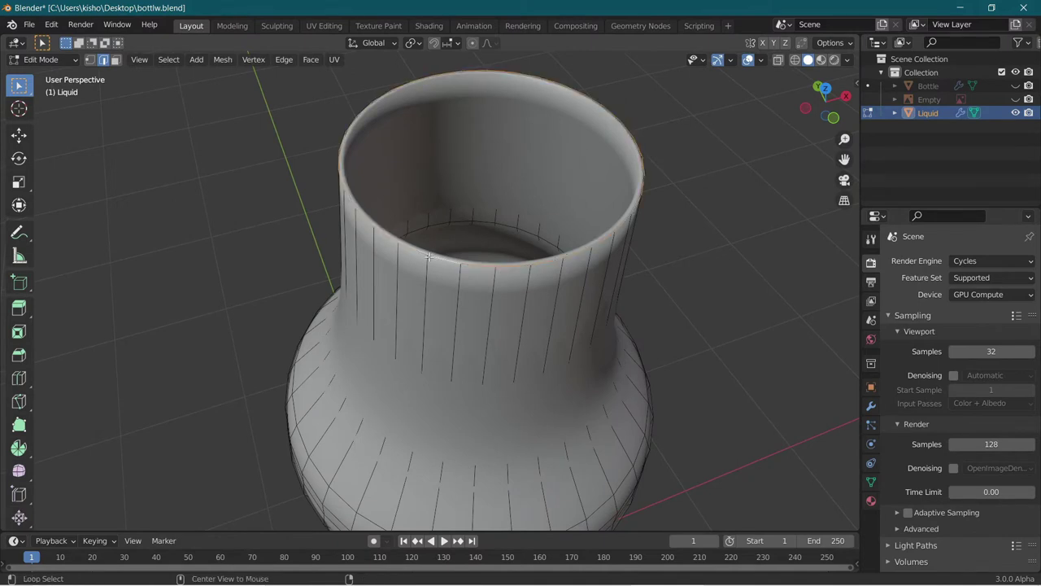
pyautogui.press('f')
# Inspect the filled top and neck of the Liquid from several angles.
pyautogui.scroll(-5, 203, 285)
pyautogui.moveTo(203, 285); pyautogui.dragTo(205, 263, button='middle')
pyautogui.scroll(3, 198, 248)
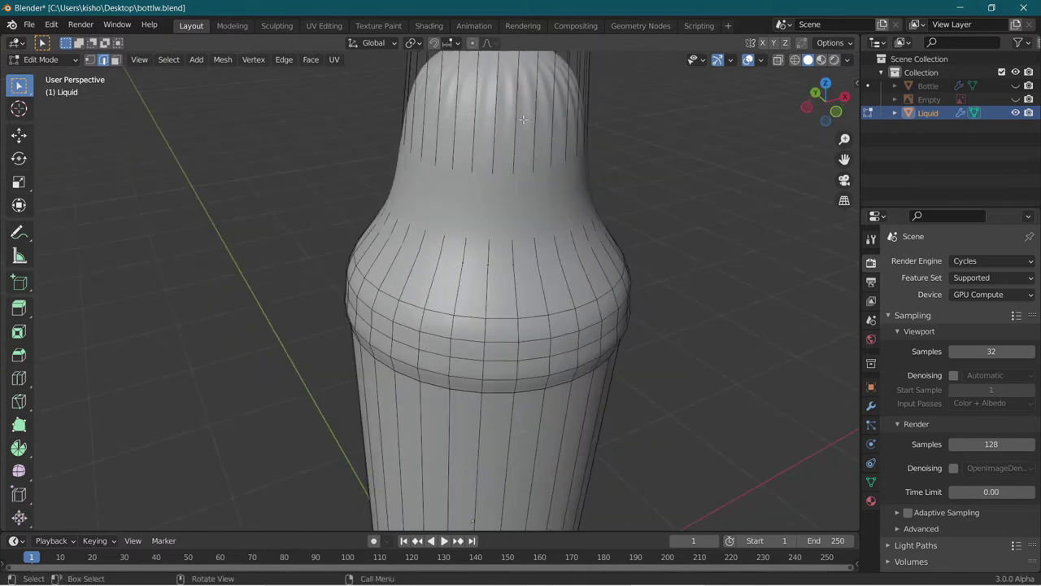
pyautogui.scroll(-2, 523, 120)
pyautogui.scroll(5, 500, 141)
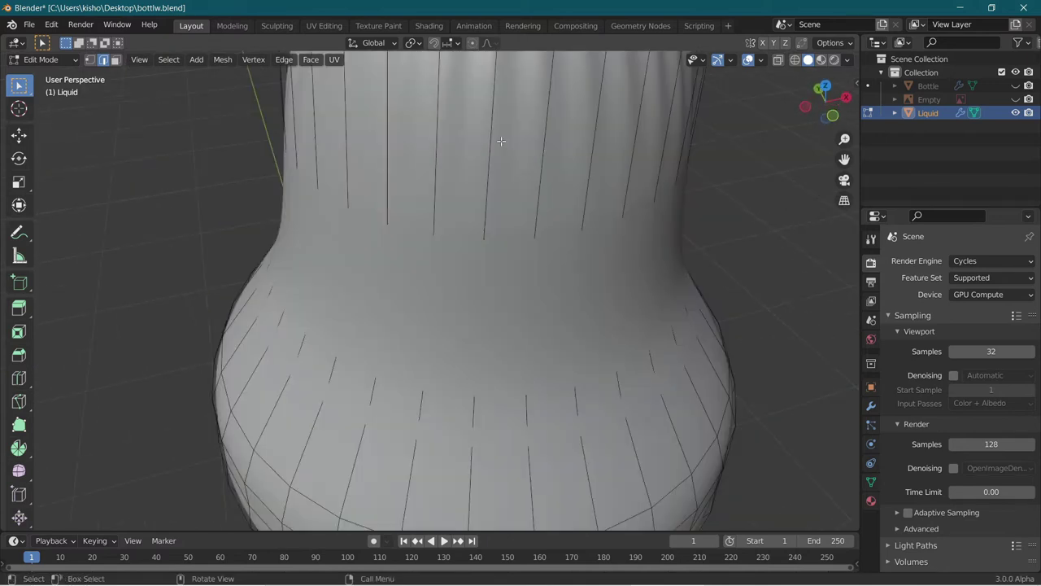
pyautogui.scroll(-6, 501, 140)
pyautogui.scroll(3, 523, 142)
pyautogui.moveTo(522, 141)
pyautogui.mouseDown(button='middle')
pyautogui.moveTo(516, 121)
pyautogui.moveTo(506, 131)
pyautogui.mouseUp(button='middle')
pyautogui.scroll(-3, 516, 121)
pyautogui.scroll(3, 516, 121)
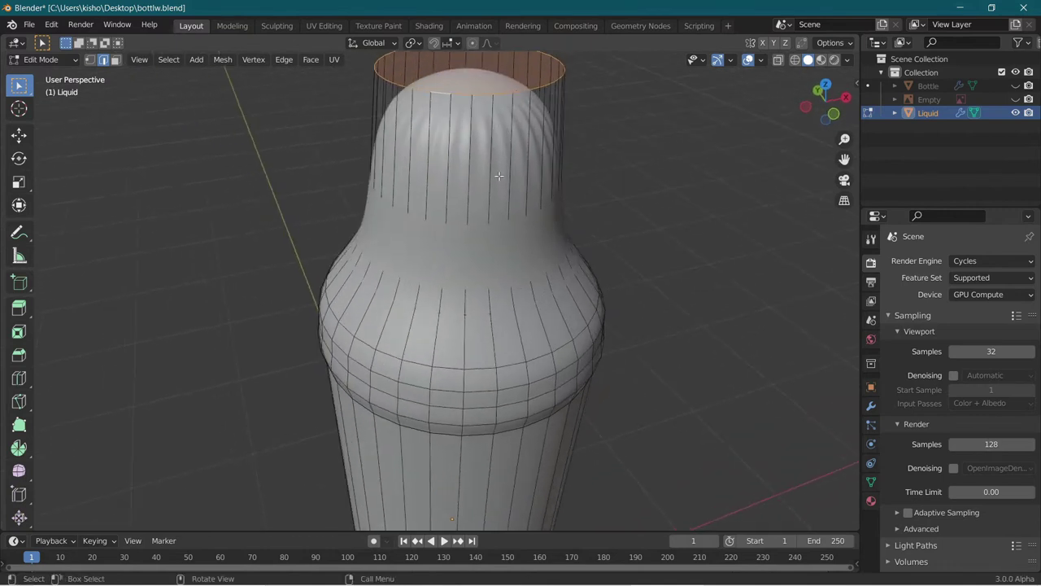
pyautogui.scroll(-3, 506, 131)
pyautogui.scroll(3, 435, 165)
pyautogui.moveTo(436, 166); pyautogui.dragTo(484, 134, button='middle')
pyautogui.scroll(-3, 425, 157)
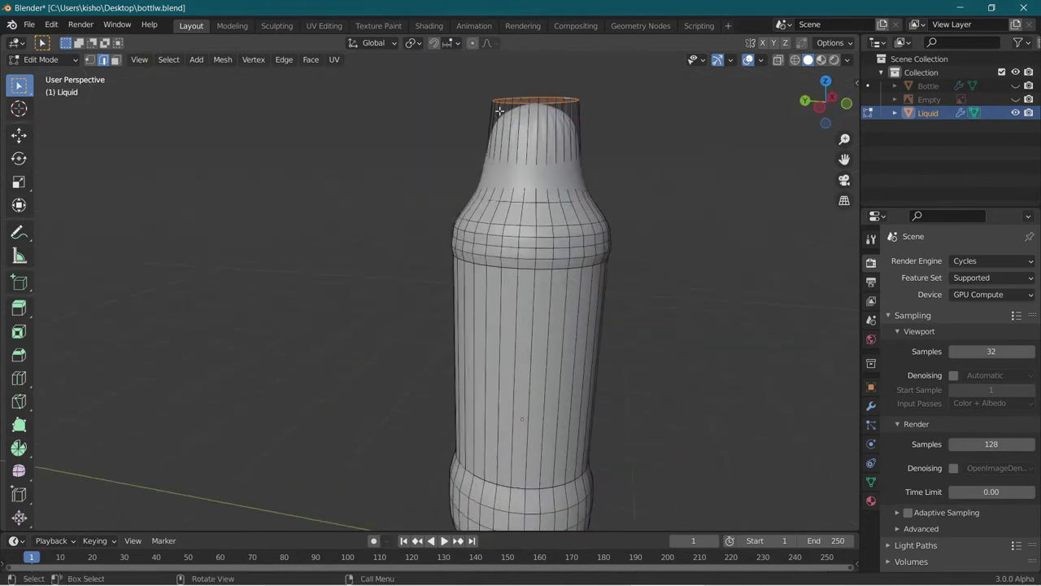
# Add a loop cut around the Liquid's neck and slide it up close to the top rim, finishing in Object Mode.
pyautogui.scroll(2, 485, 134)
pyautogui.hotkey('ctrl', 'r')
pyautogui.click(556, 121)
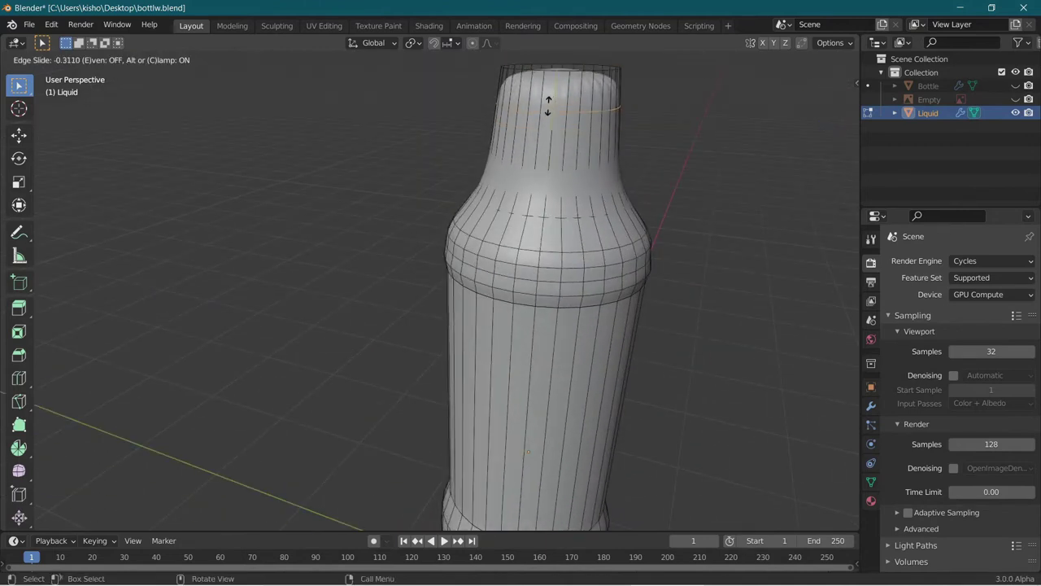
pyautogui.click(547, 61)
pyautogui.moveTo(550, 546); pyautogui.dragTo(346, 169, button='middle')
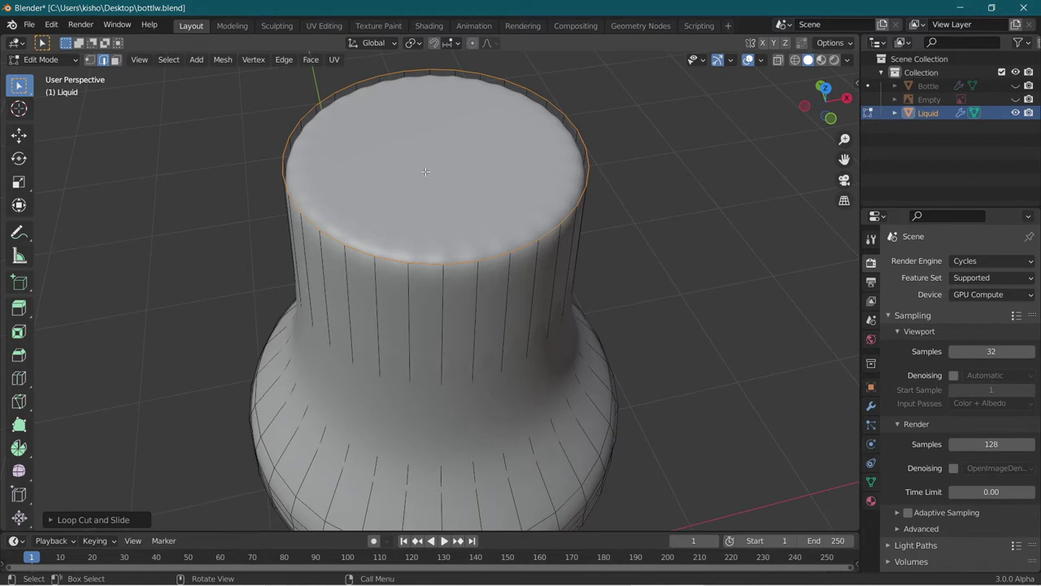
pyautogui.scroll(-2, 446, 204)
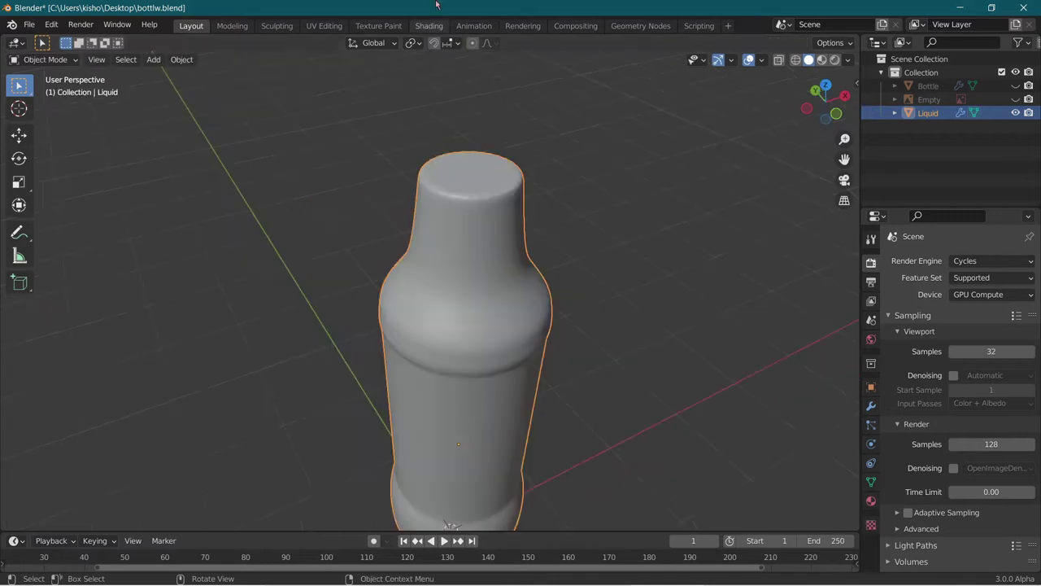
# Open the Shading workspace and remove the Logo with glass and glass material slots from the Liquid.
pyautogui.click(436, 27)
pyautogui.scroll(-2, 513, 173)
pyautogui.moveTo(514, 173)
pyautogui.mouseDown(button='middle')
pyautogui.moveTo(443, 160)
pyautogui.moveTo(499, 187)
pyautogui.mouseUp(button='middle')
pyautogui.scroll(-4, 443, 160)
pyautogui.moveTo(536, 87); pyautogui.dragTo(529, 129, button='middle')
pyautogui.scroll(2, 528, 129)
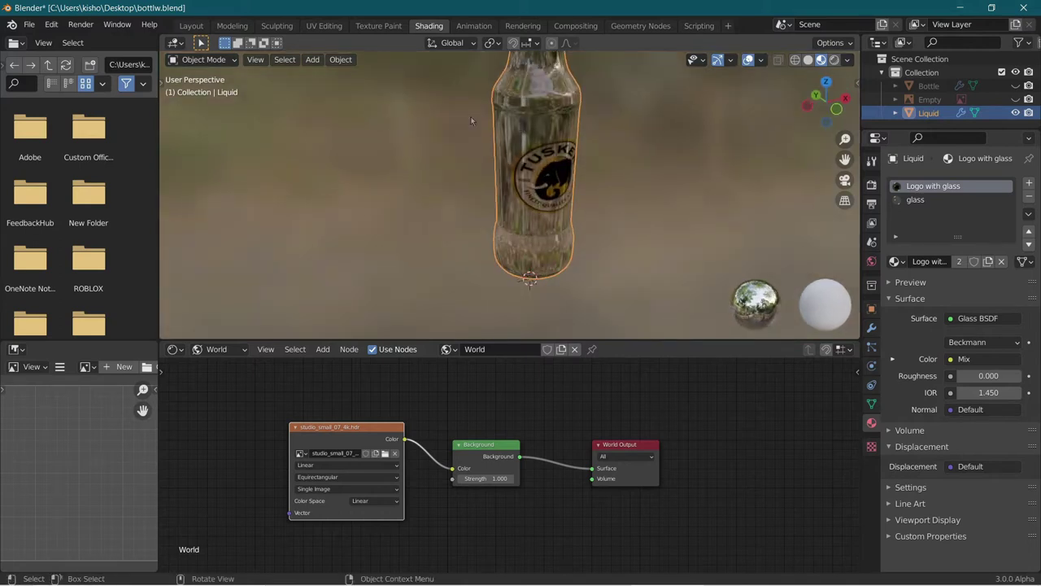
pyautogui.moveTo(402, 93); pyautogui.dragTo(719, 218)
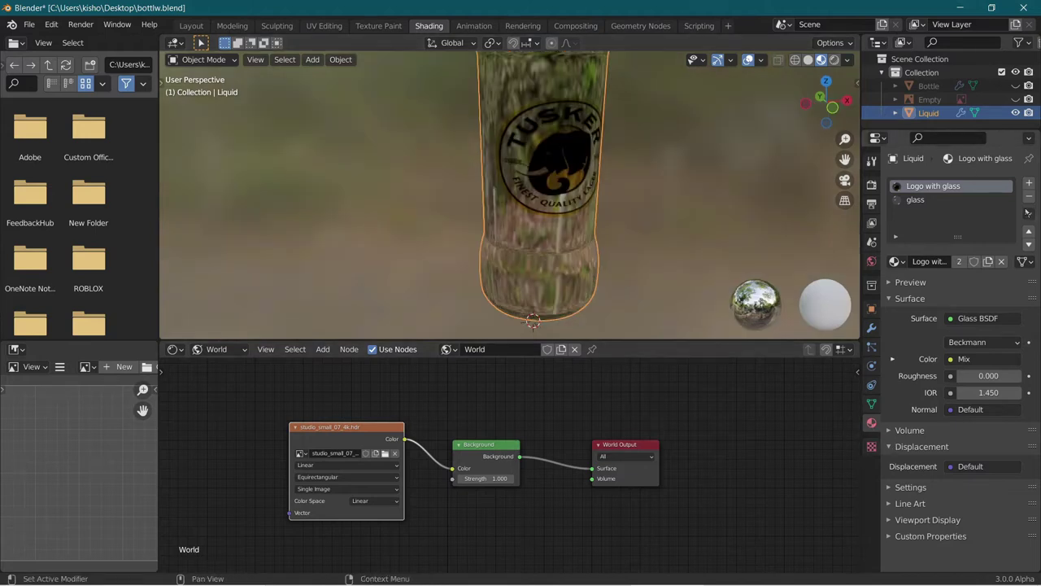
pyautogui.click(1027, 196)
pyautogui.click(1026, 196)
# Create a new material on the Liquid object and name it Liquid.
pyautogui.scroll(-3, 516, 130)
pyautogui.moveTo(502, 165); pyautogui.dragTo(561, 170, button='middle')
pyautogui.scroll(4, 490, 163)
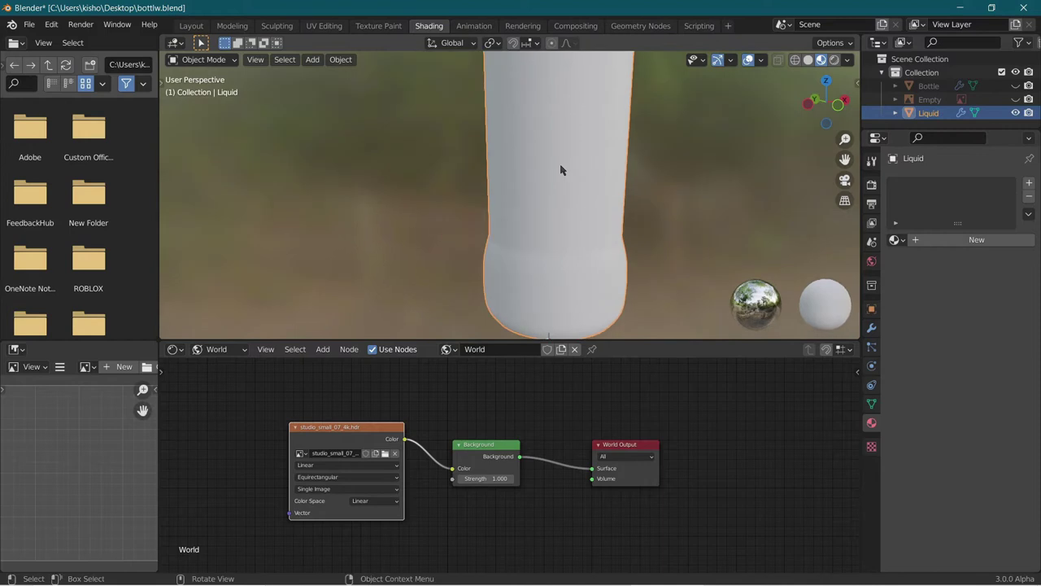
pyautogui.click(979, 239)
pyautogui.doubleClick(922, 185)
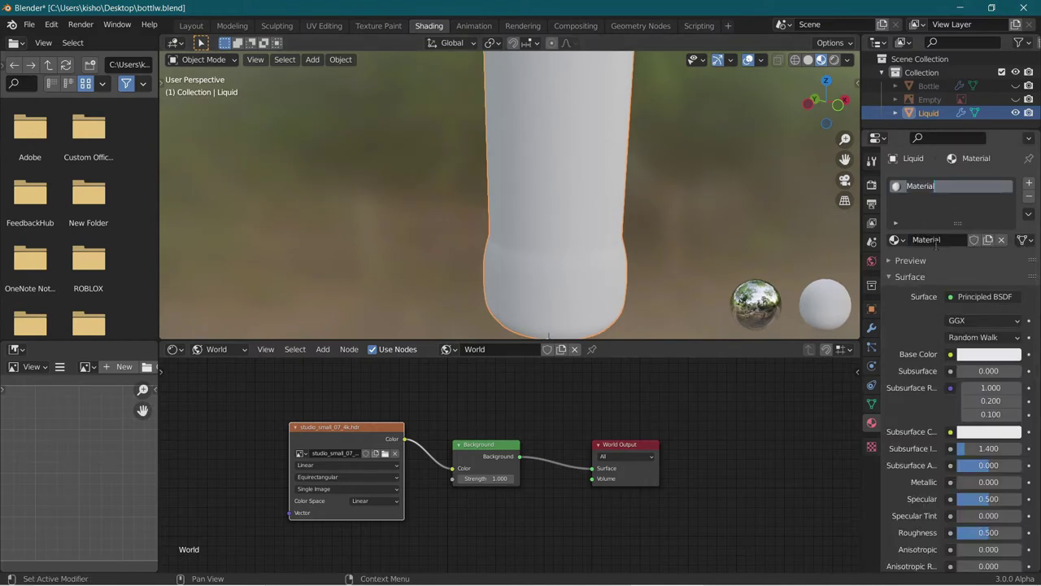
pyautogui.write('Liquid')
pyautogui.press('Return')
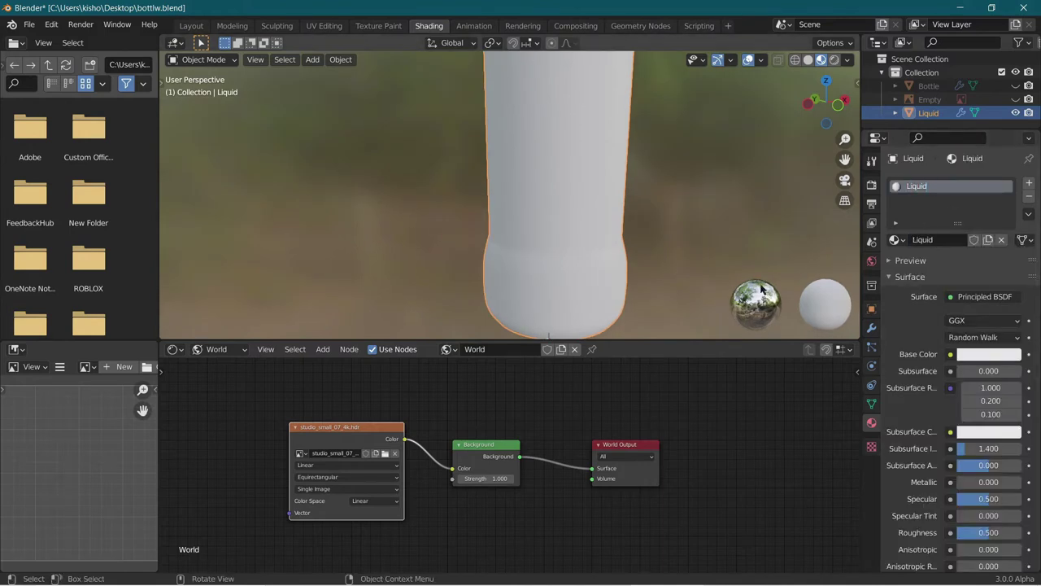
# Show the Liquid material's object shader nodes in the Shader Editor and delete the Principled BSDF node.
pyautogui.scroll(-3, 670, 159)
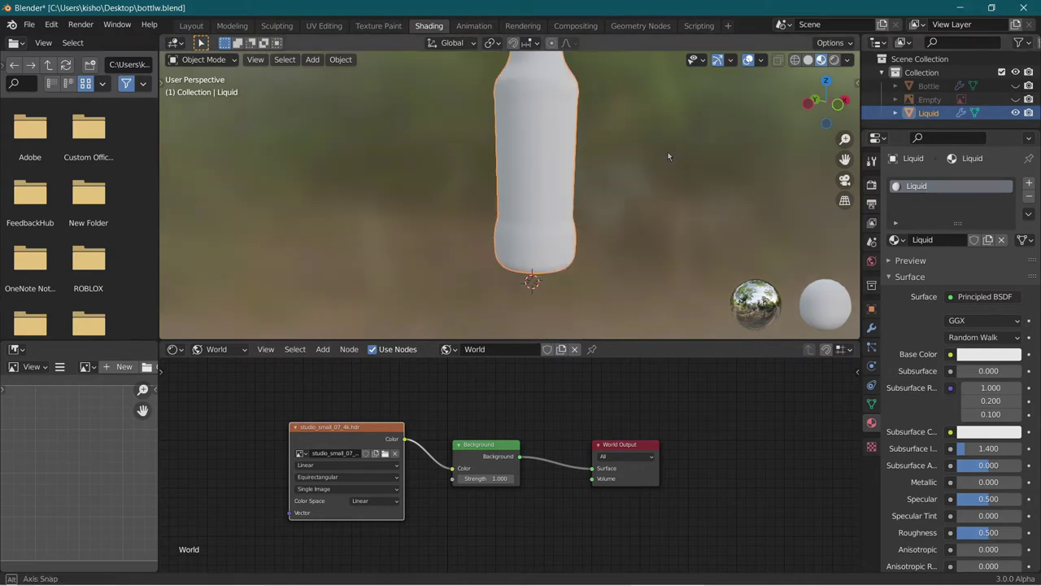
pyautogui.click(217, 348)
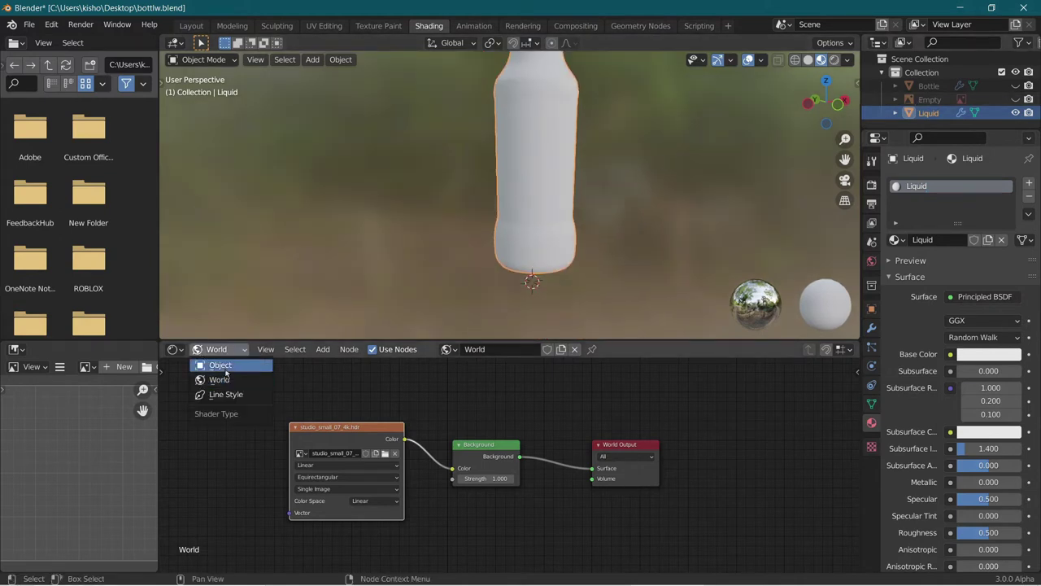
pyautogui.click(221, 366)
pyautogui.scroll(-2, 481, 507)
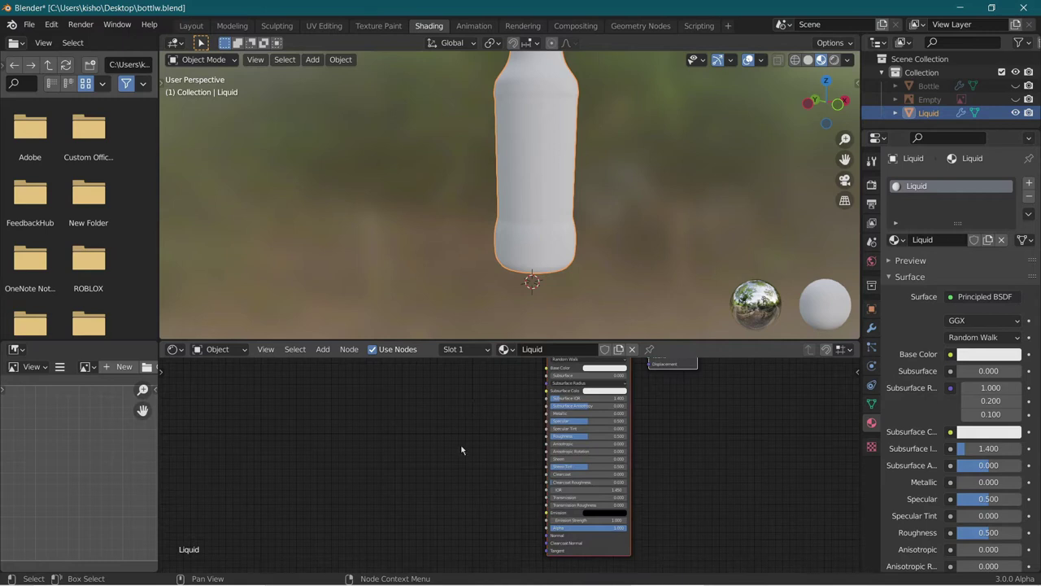
pyautogui.moveTo(457, 453); pyautogui.dragTo(411, 536, button='middle')
pyautogui.scroll(6, 360, 555)
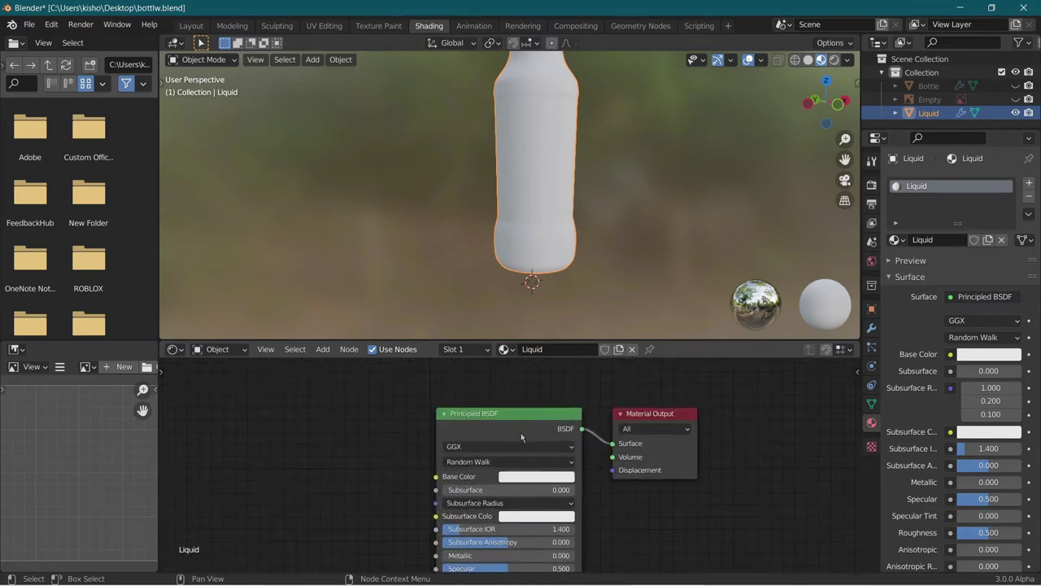
pyautogui.click(493, 415)
pyautogui.press('x')
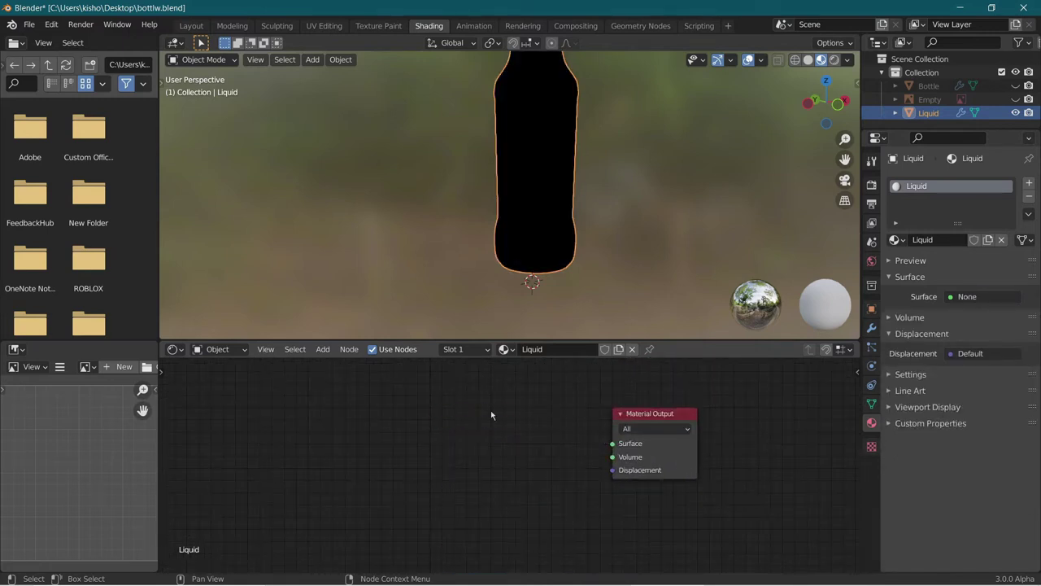
# Add a Glass BSDF node and connect its BSDF output to the Material Output's Surface.
pyautogui.moveTo(473, 234); pyautogui.dragTo(415, 196, button='middle')
pyautogui.scroll(3, 439, 203)
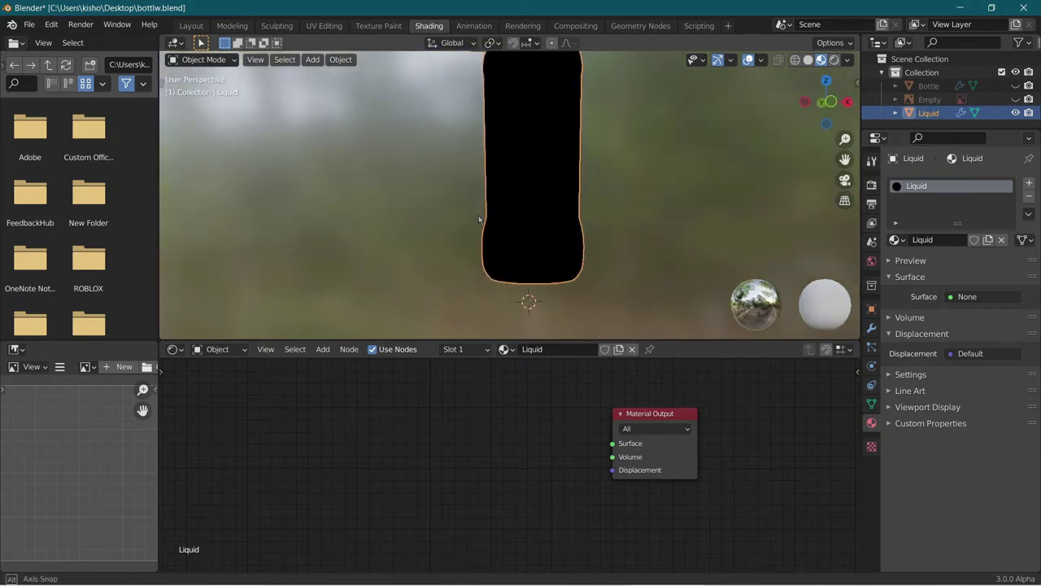
pyautogui.hotkey('shift', 'a')
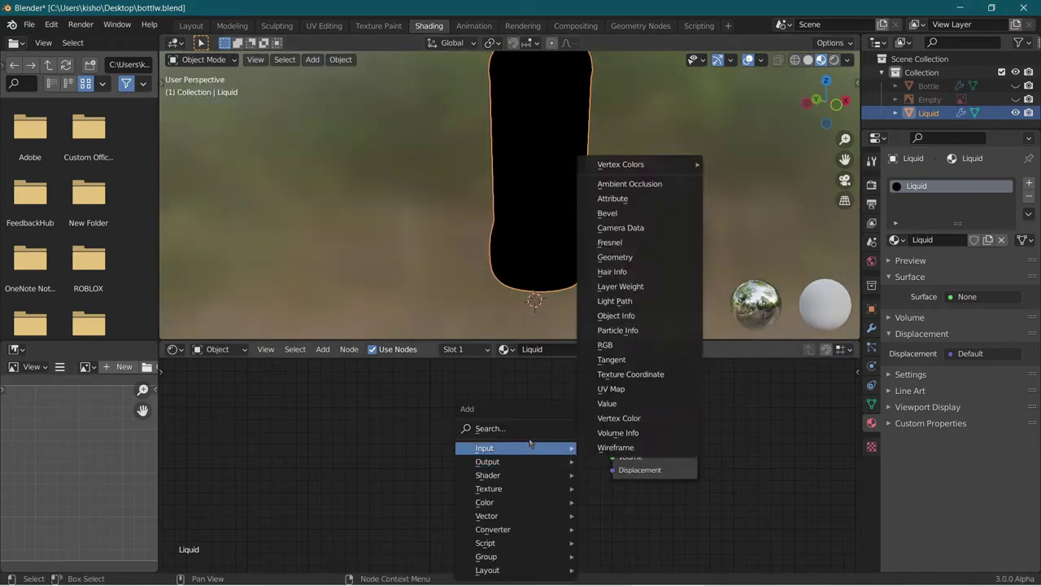
pyautogui.click(524, 430)
pyautogui.write('glass')
pyautogui.press('Return')
pyautogui.click(569, 433)
pyautogui.moveTo(567, 432); pyautogui.dragTo(611, 445)
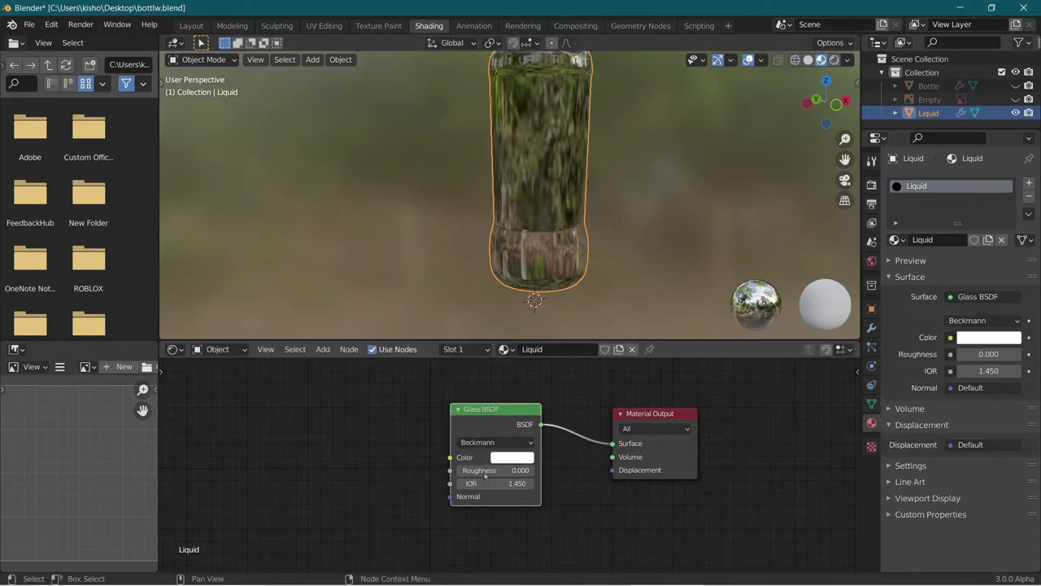
pyautogui.scroll(-2, 374, 455)
pyautogui.scroll(-2, 435, 215)
pyautogui.scroll(5, 434, 214)
pyautogui.moveTo(434, 215); pyautogui.dragTo(547, 167, button='middle')
pyautogui.scroll(2, 488, 175)
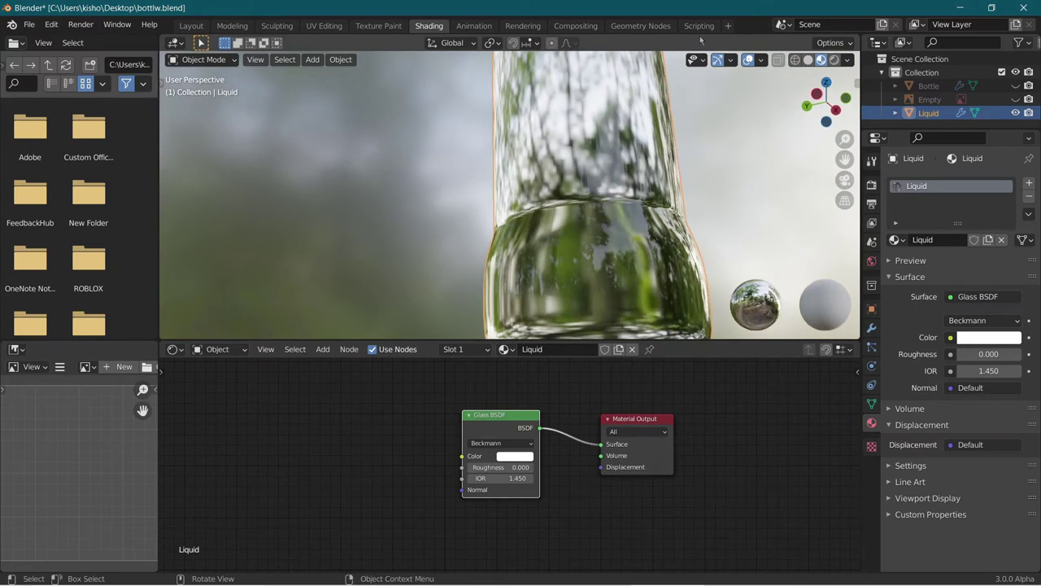
# Add a Volume Absorption node below the Glass BSDF and connect it to the Material Output's Volume.
pyautogui.scroll(1, 450, 442)
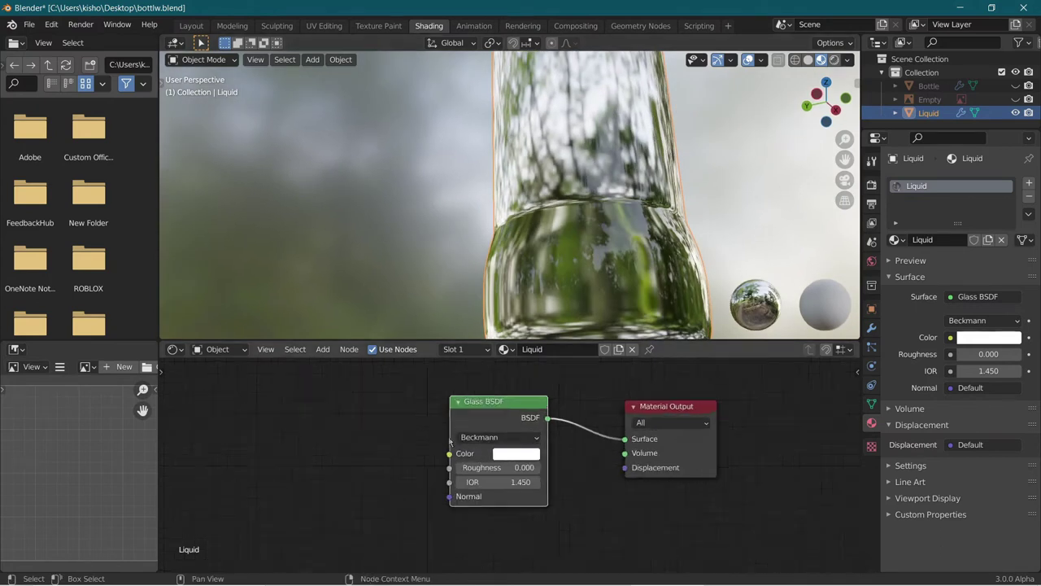
pyautogui.moveTo(562, 425); pyautogui.dragTo(545, 375)
pyautogui.scroll(-2, 437, 401)
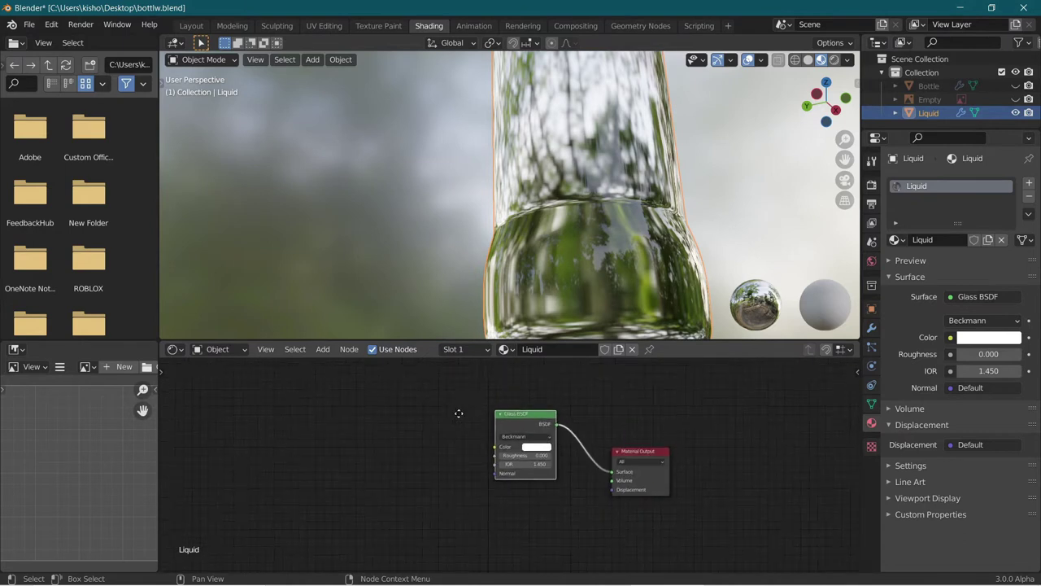
pyautogui.hotkey('shift', 'a')
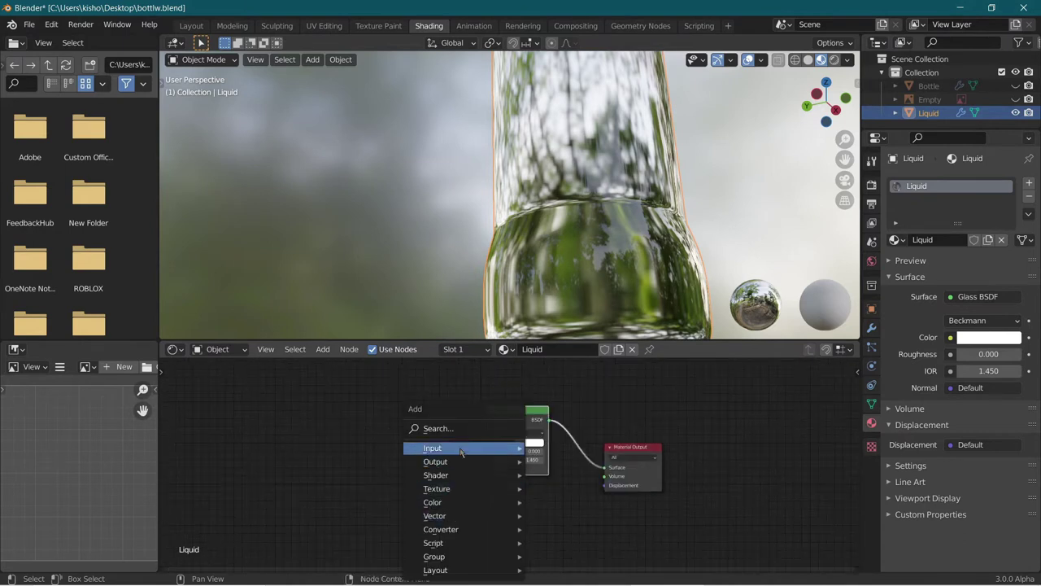
pyautogui.click(460, 450)
pyautogui.write('volum')
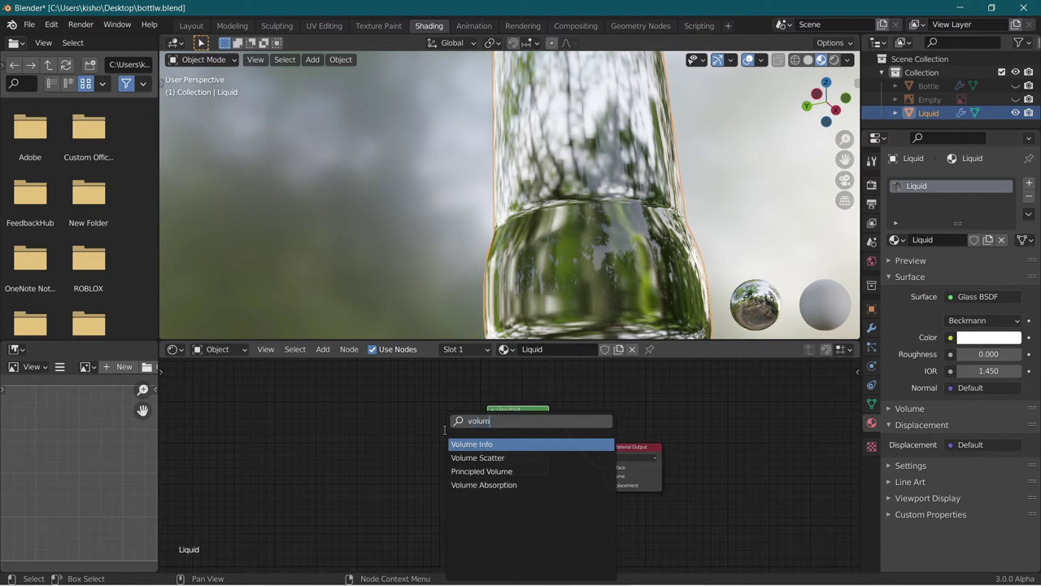
pyautogui.write('e absorption')
pyautogui.click(482, 444)
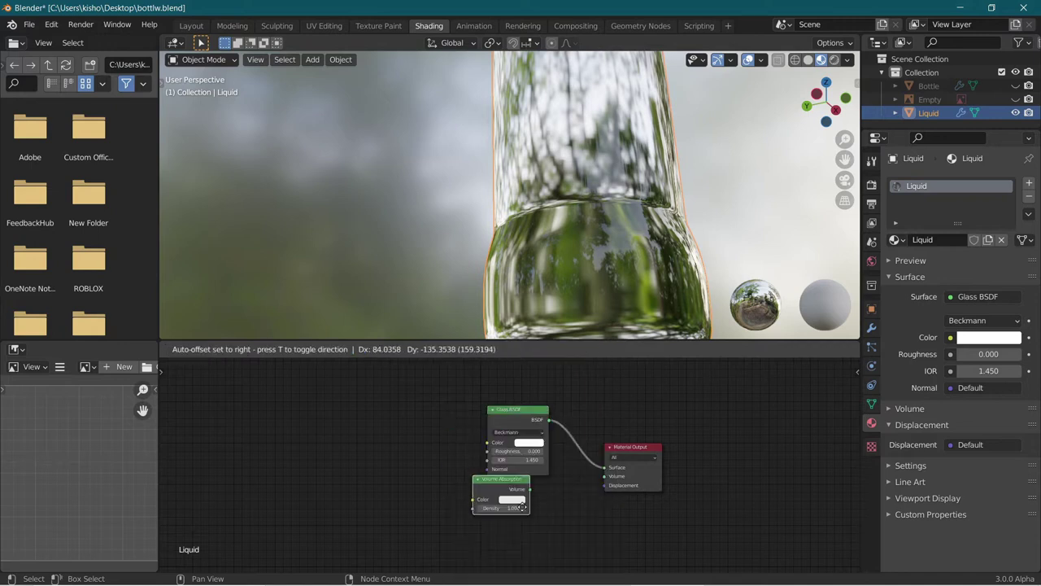
pyautogui.click(544, 506)
pyautogui.moveTo(550, 509); pyautogui.dragTo(606, 476)
# Set the Volume Absorption density to 65 and save the file.
pyautogui.scroll(1, 544, 429)
pyautogui.doubleClick(521, 460)
pyautogui.write('1.0')
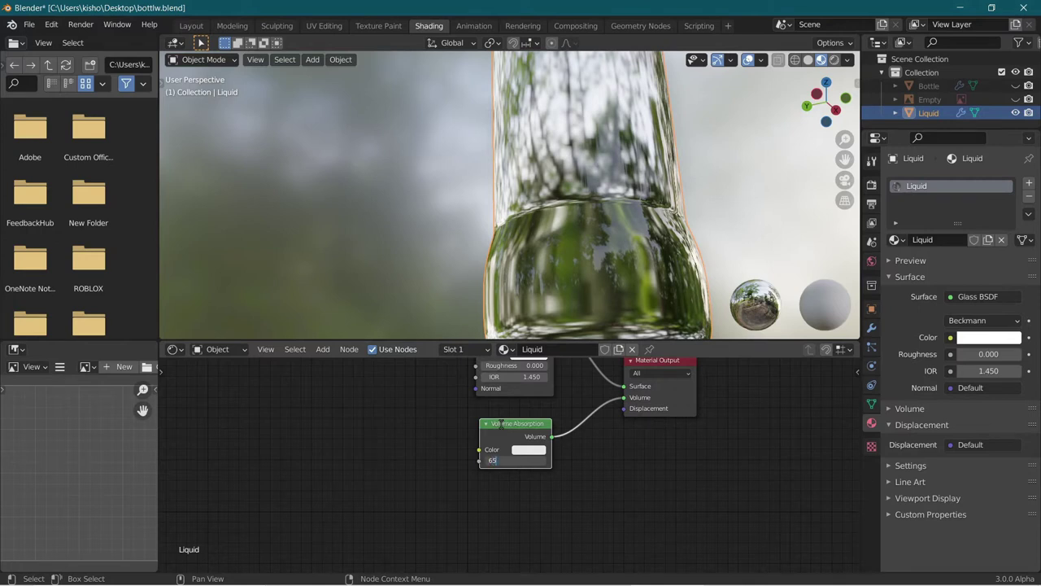
pyautogui.press('Return')
pyautogui.hotkey('ctrl', 's')
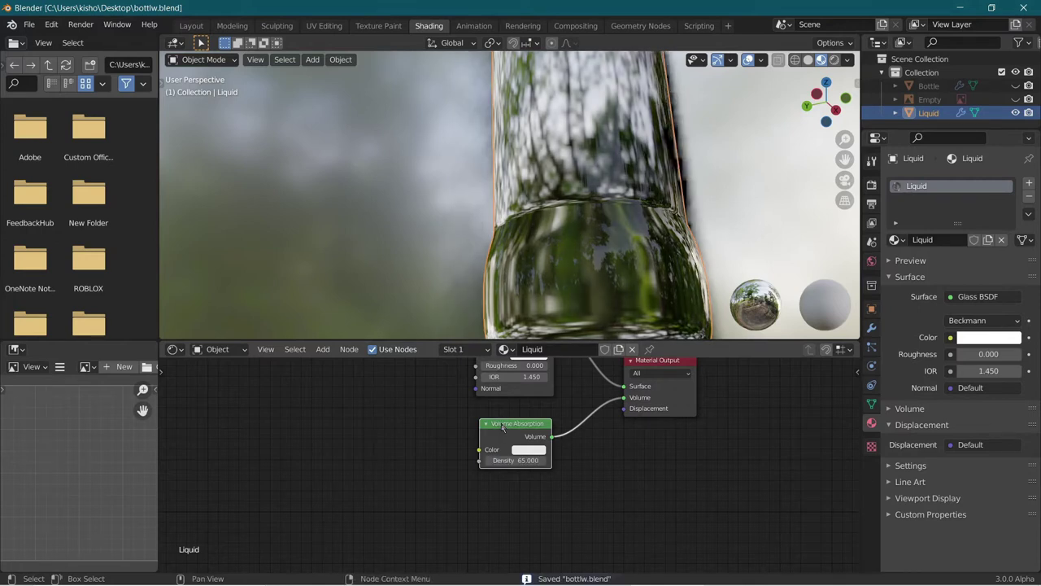
# Set the Volume Absorption color to hex EFCF00 and check the Liquid in the viewport.
pyautogui.click(529, 450)
pyautogui.click(566, 402)
pyautogui.write('EFCF')
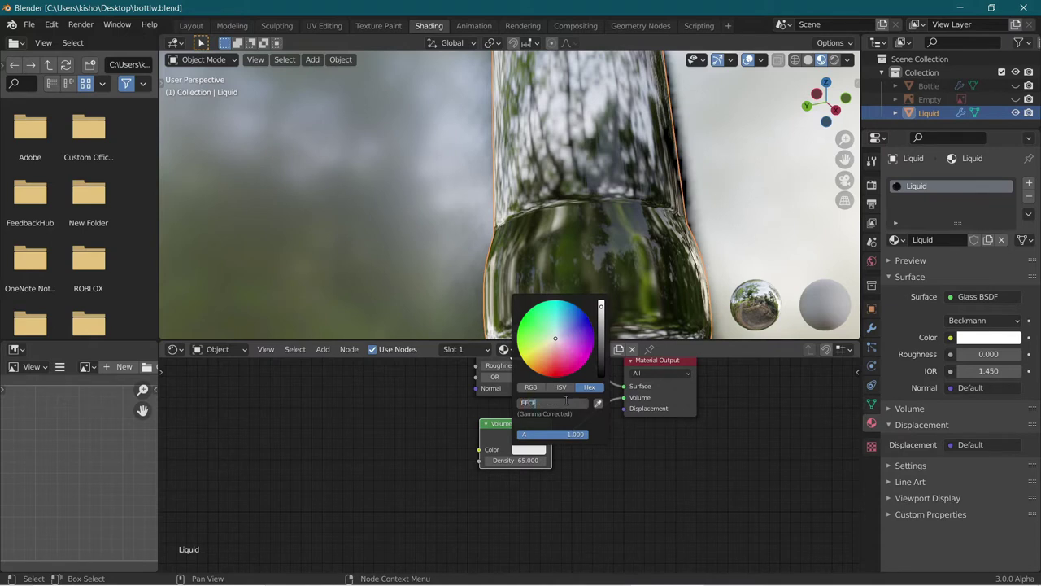
pyautogui.write('00')
pyautogui.press('Return')
pyautogui.scroll(2, 437, 444)
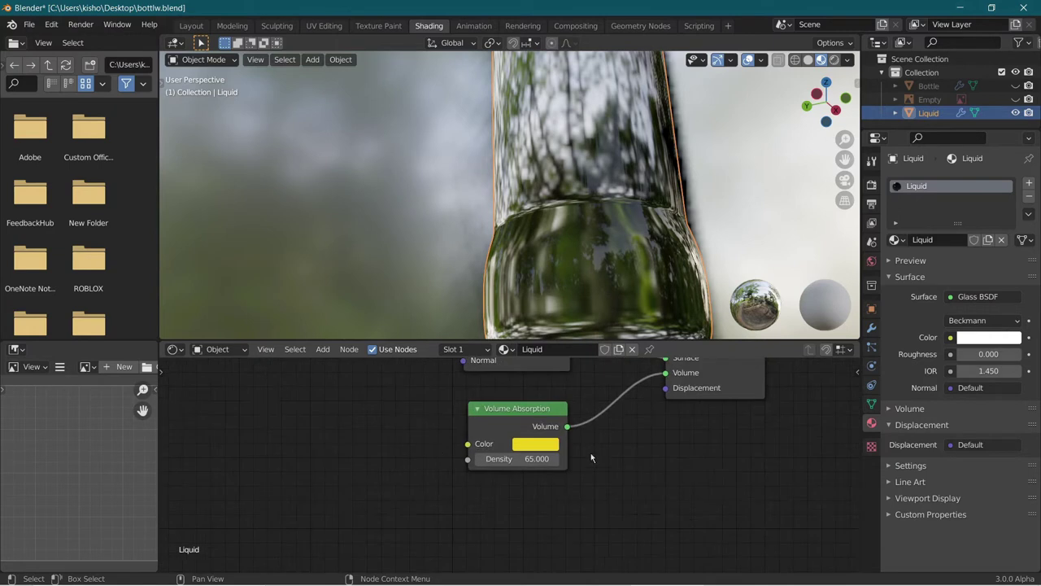
pyautogui.click(522, 446)
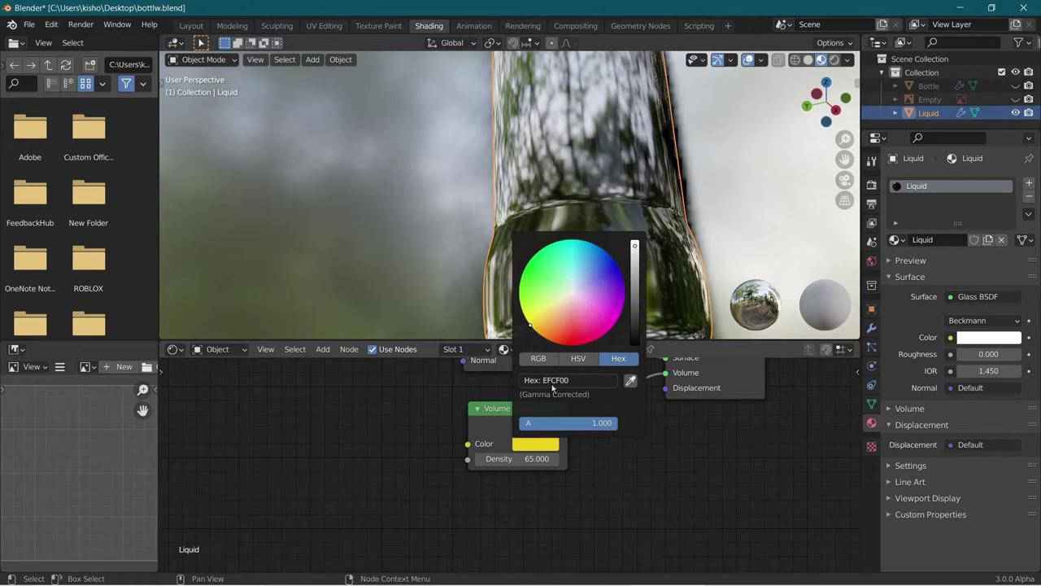
pyautogui.moveTo(455, 195); pyautogui.dragTo(397, 155, button='middle')
pyautogui.scroll(-2, 397, 155)
pyautogui.moveTo(382, 151); pyautogui.dragTo(301, 139, button='middle')
pyautogui.scroll(-3, 300, 140)
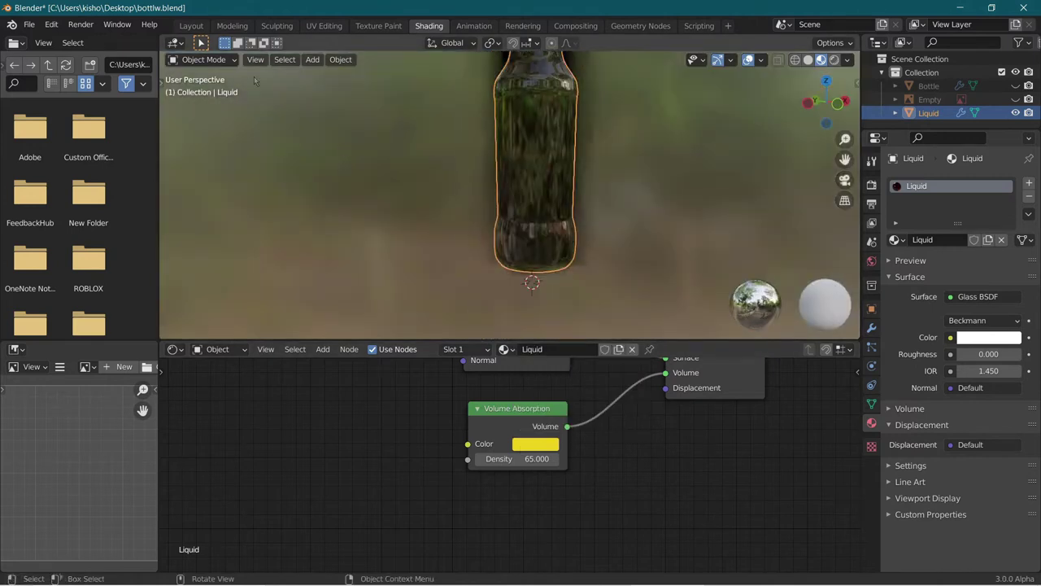
# In the Layout workspace, unhide all objects and hide the Empty reference image again.
pyautogui.click(191, 25)
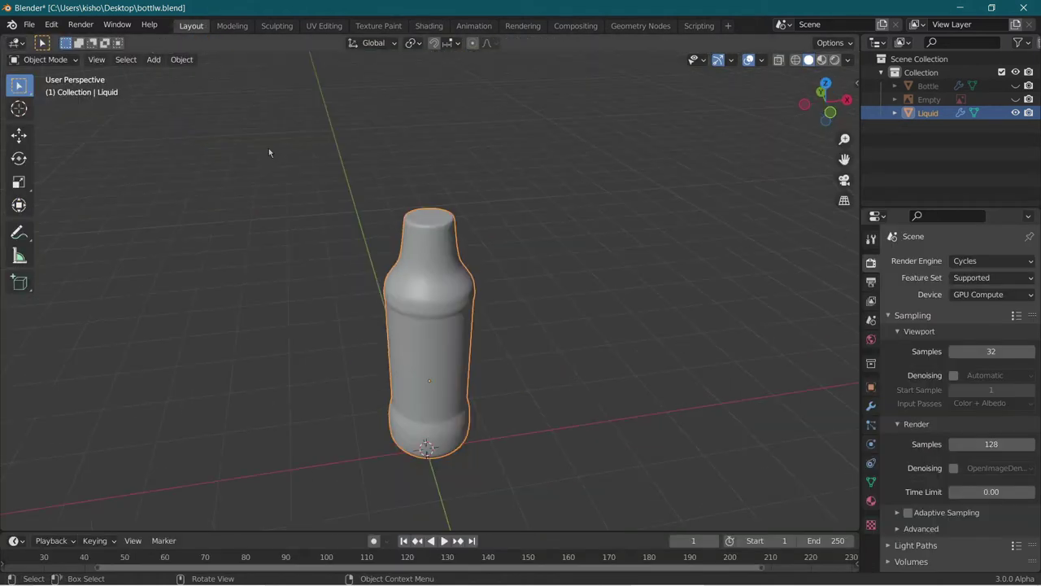
pyautogui.hotkey('alt', 'h')
pyautogui.moveTo(269, 148); pyautogui.dragTo(297, 196, button='middle')
pyautogui.click(297, 196)
pyautogui.scroll(-5, 297, 196)
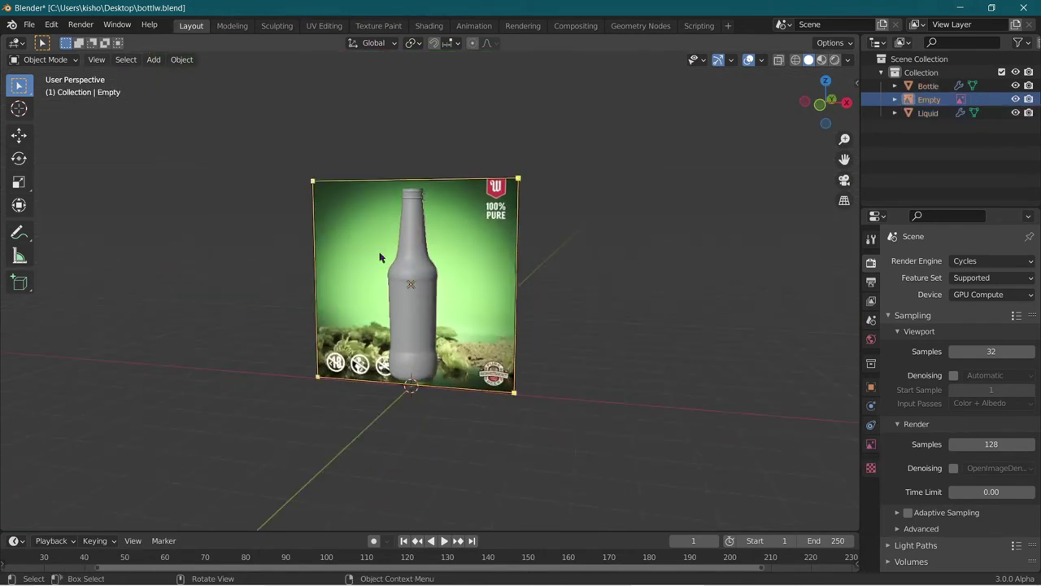
pyautogui.click(1015, 98)
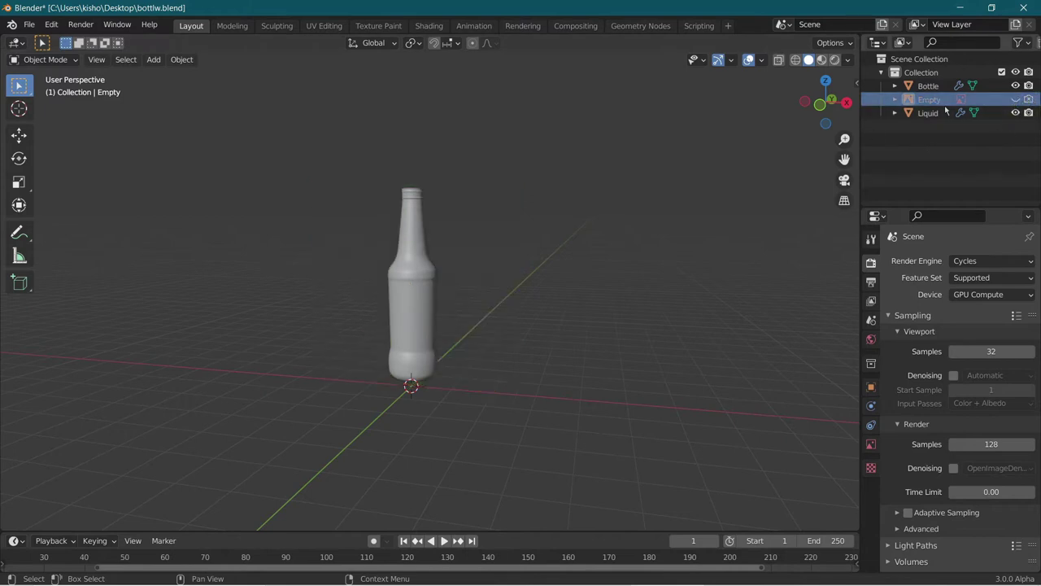
# Preview the bottle and its liquid in Rendered viewport shading and inspect them from several angles.
pyautogui.scroll(4, 626, 187)
pyautogui.moveTo(627, 187); pyautogui.dragTo(652, 181, button='middle')
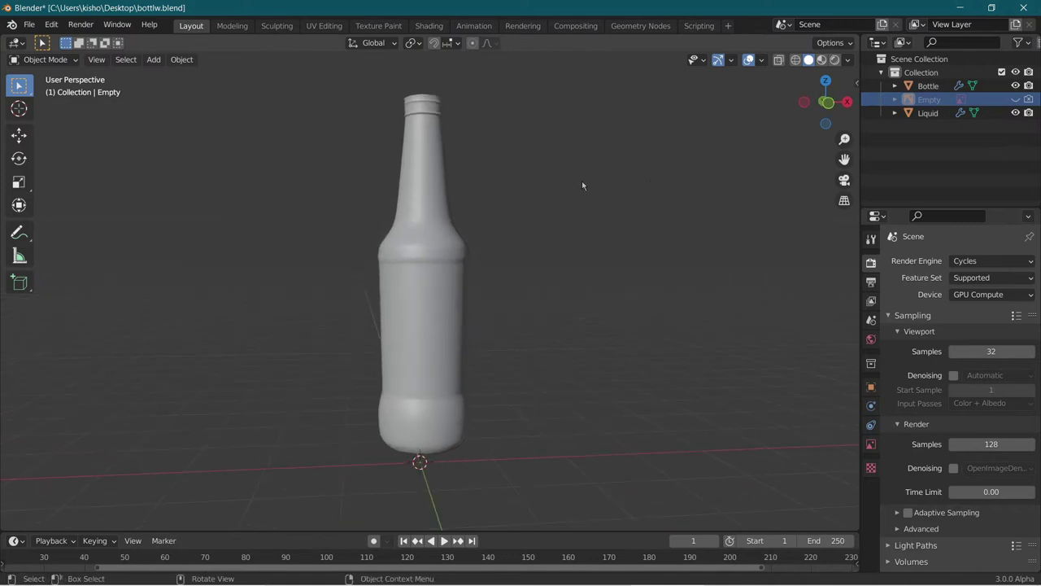
pyautogui.moveTo(604, 342); pyautogui.dragTo(431, 405, button='middle')
pyautogui.scroll(3, 471, 295)
pyautogui.click(442, 259)
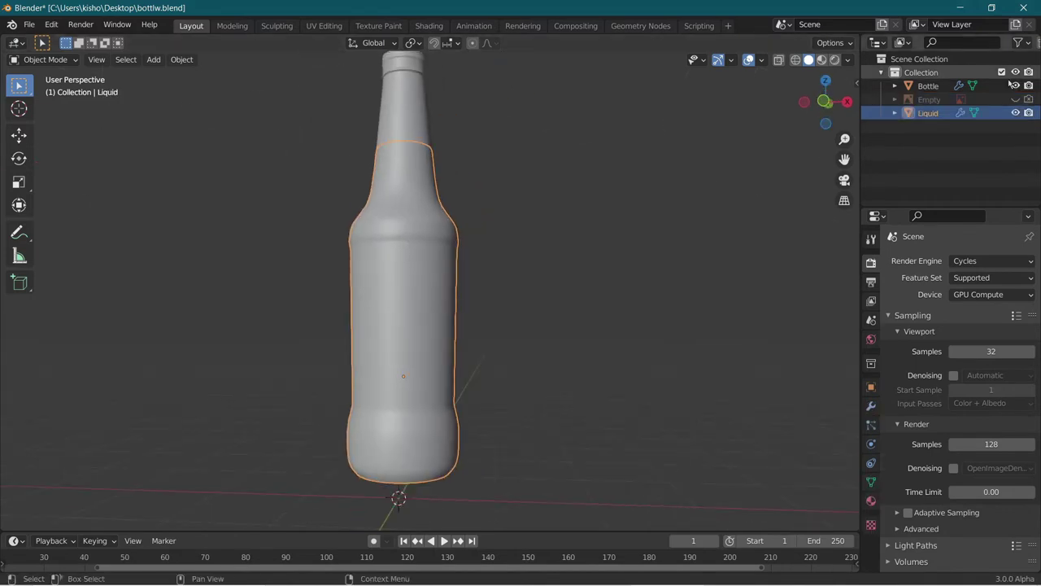
pyautogui.scroll(3, 534, 189)
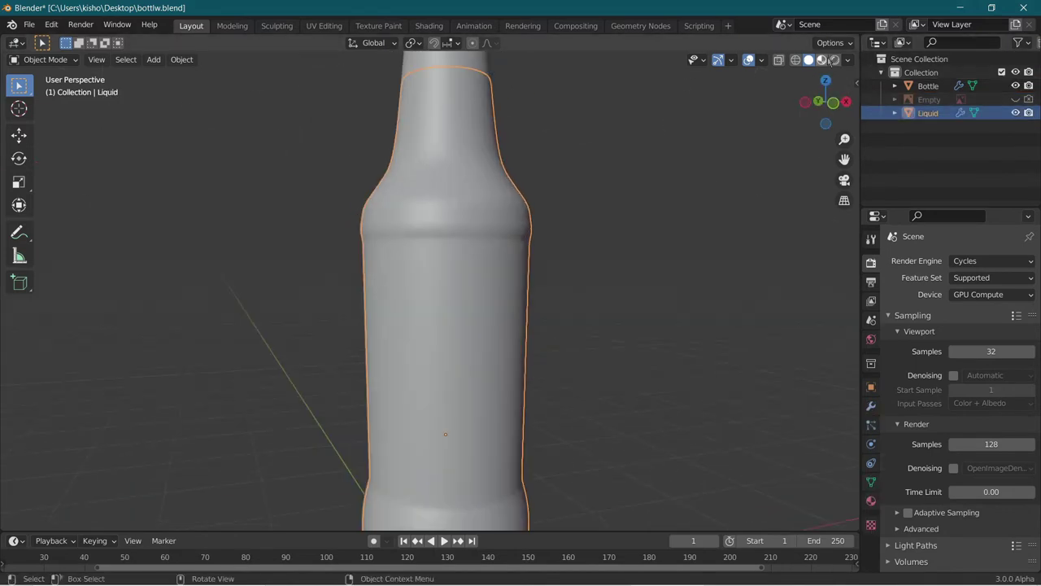
pyautogui.click(834, 59)
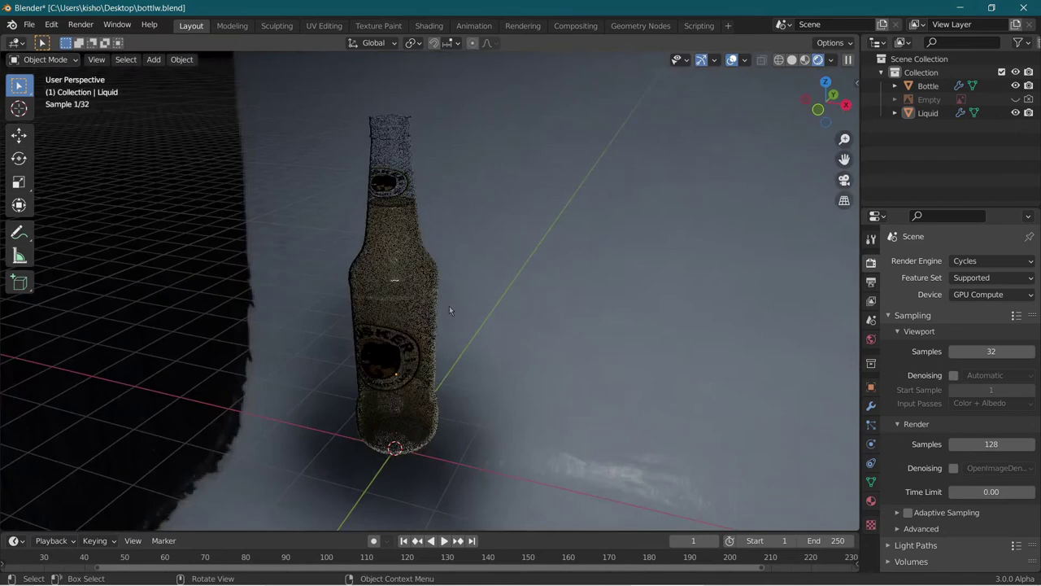
pyautogui.moveTo(449, 306); pyautogui.dragTo(415, 251, button='middle')
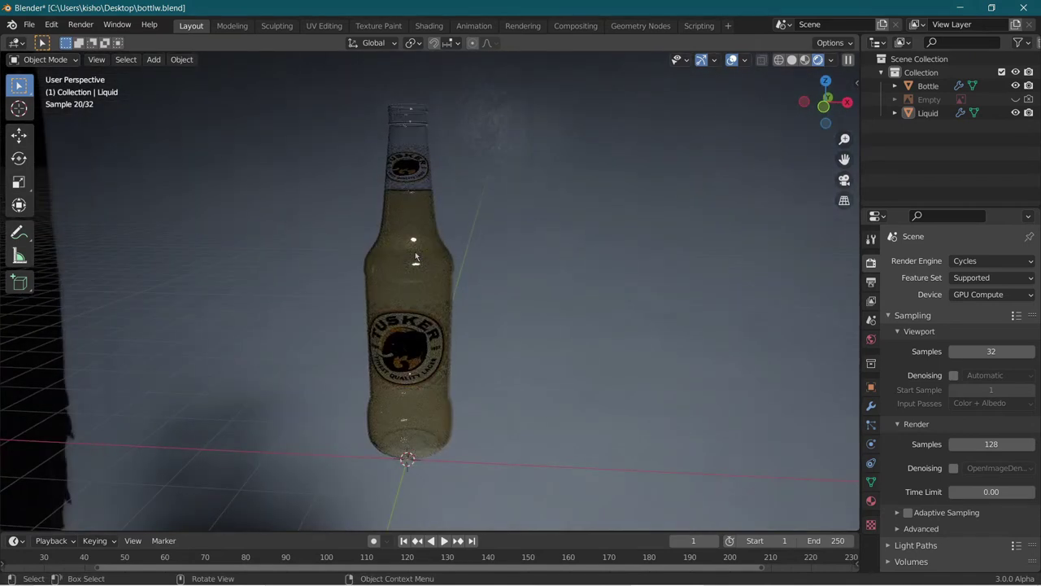
pyautogui.scroll(3, 376, 291)
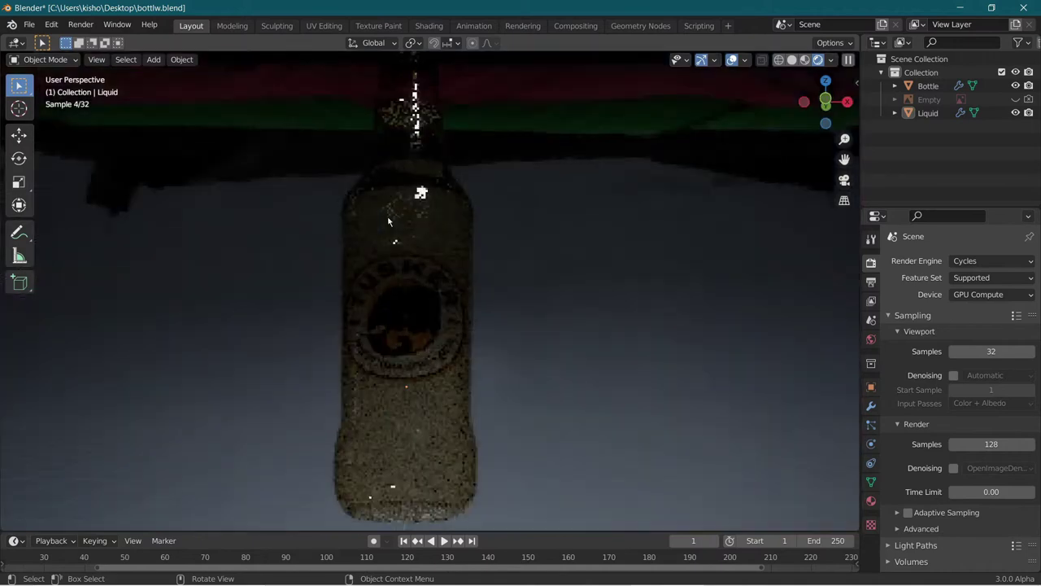
pyautogui.scroll(-3, 375, 289)
pyautogui.moveTo(375, 286); pyautogui.dragTo(338, 282, button='middle')
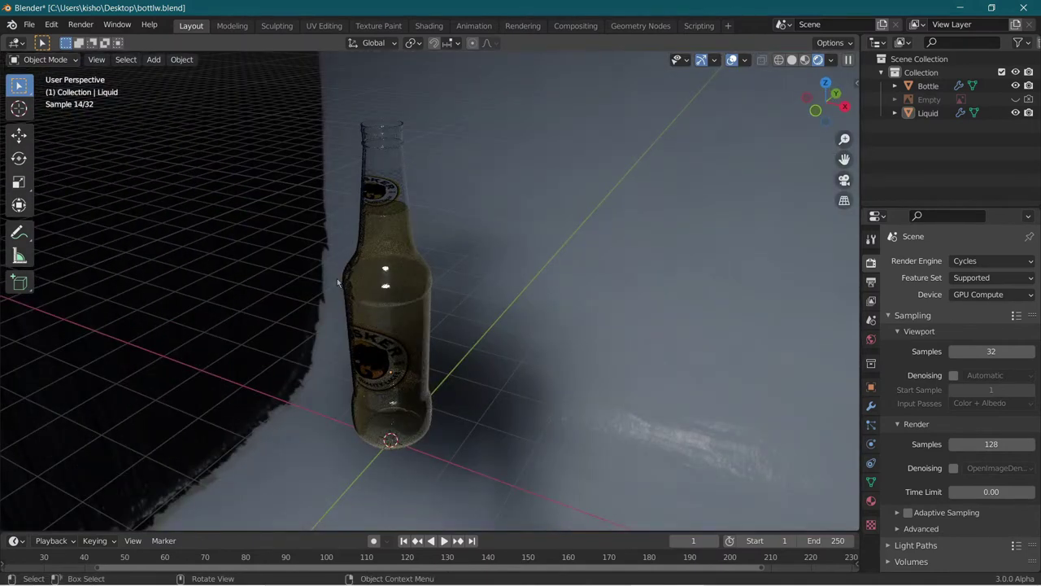
pyautogui.moveTo(338, 283)
pyautogui.mouseDown(button='middle')
pyautogui.moveTo(362, 272)
pyautogui.moveTo(337, 271)
pyautogui.mouseUp(button='middle')
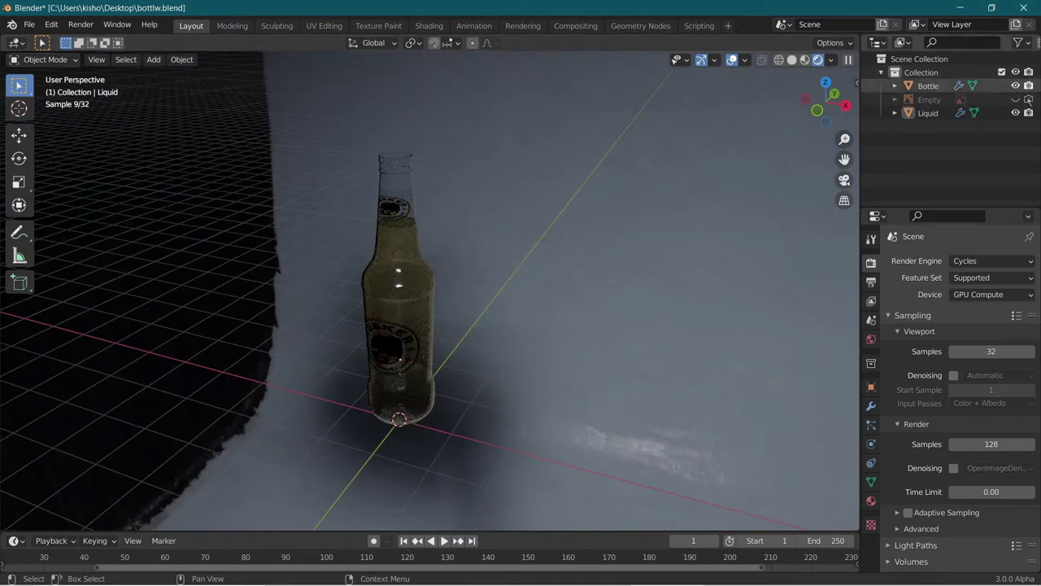
pyautogui.click(1020, 42)
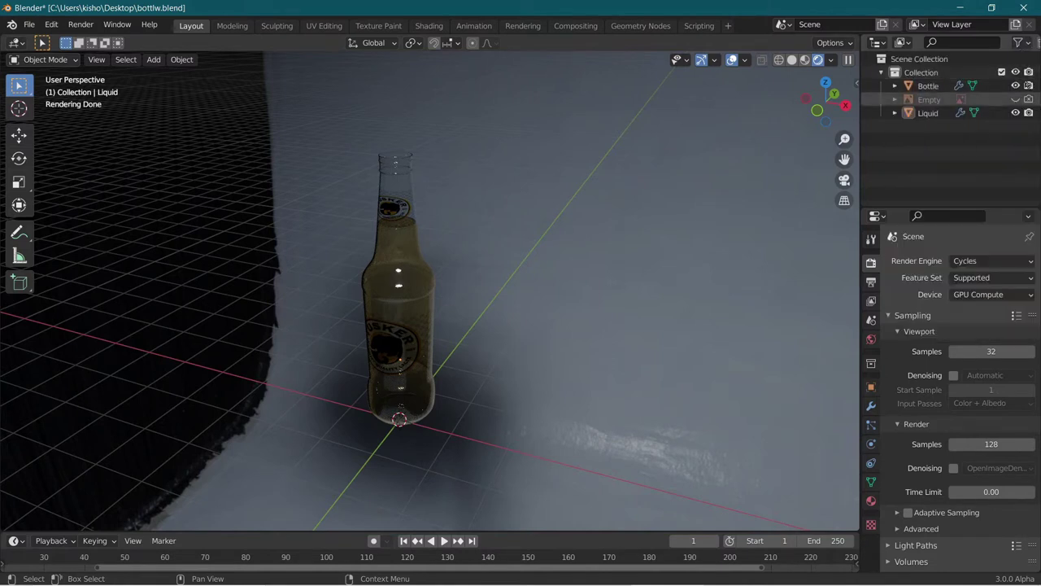
pyautogui.moveTo(412, 252)
pyautogui.mouseDown(button='middle')
pyautogui.moveTo(468, 227)
pyautogui.moveTo(354, 266)
pyautogui.moveTo(371, 232)
pyautogui.mouseUp(button='middle')
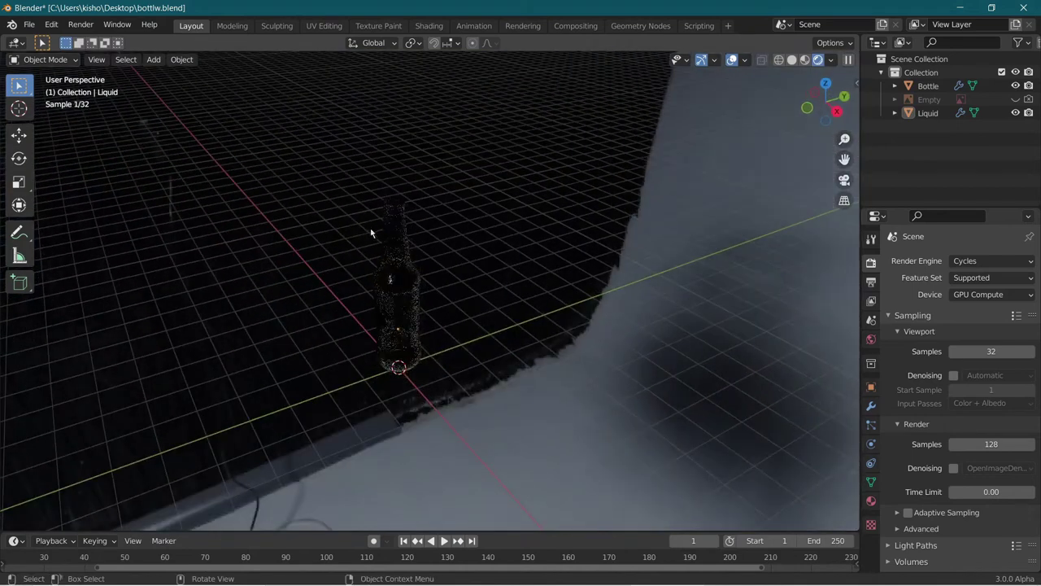
# Return the viewport to Solid shading and hide both the Bottle and the Liquid.
pyautogui.click(793, 60)
pyautogui.moveTo(272, 240); pyautogui.dragTo(588, 442)
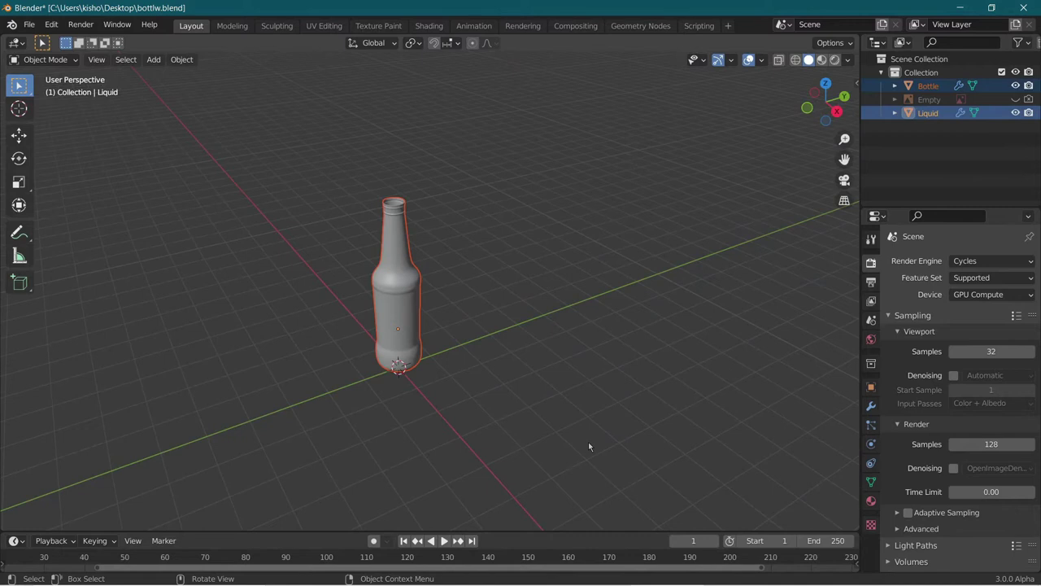
pyautogui.press('h')
pyautogui.moveTo(588, 442); pyautogui.dragTo(459, 384, button='middle')
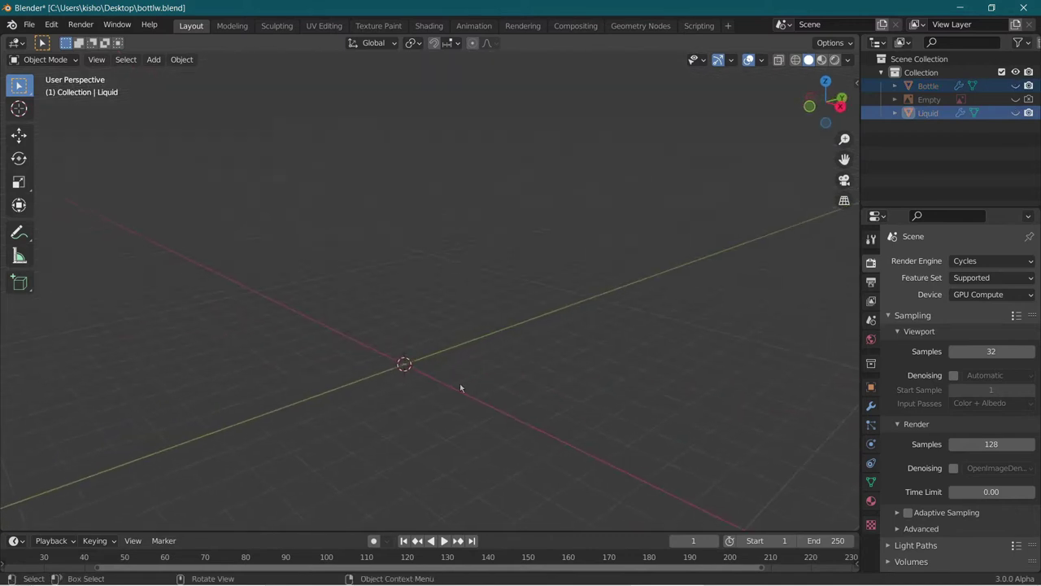
# Add a plane mesh and rotate its geometry 90° about the Y axis in Edit Mode.
pyautogui.hotkey('shift', 'a')
pyautogui.moveTo(448, 311)
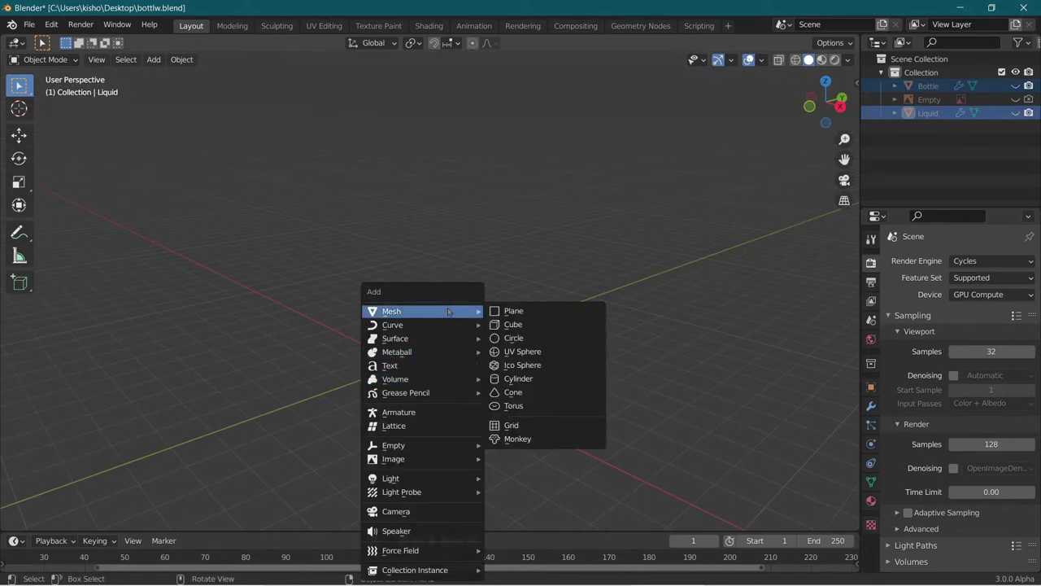
pyautogui.click(536, 313)
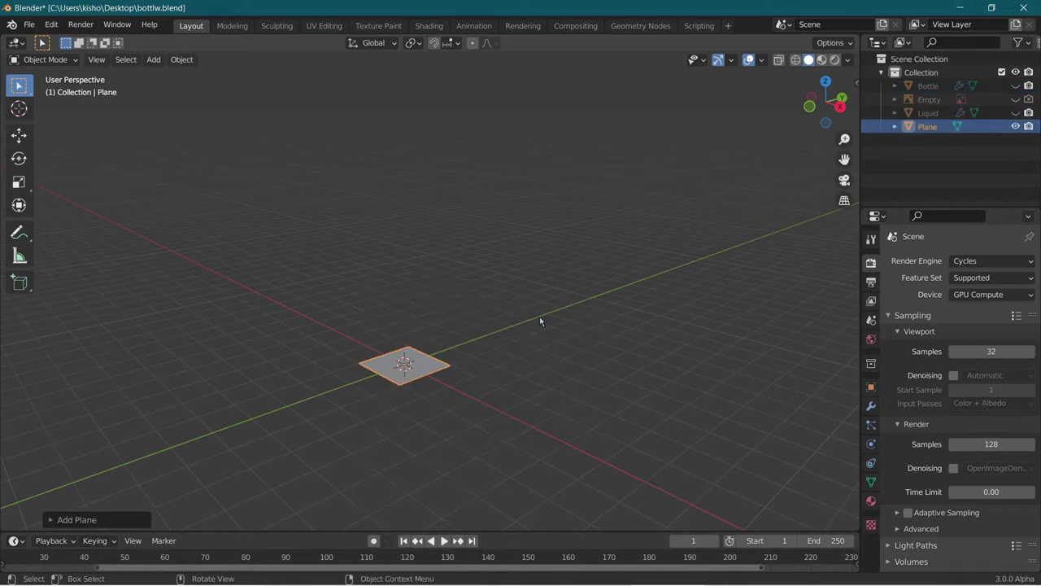
pyautogui.press('Tab')
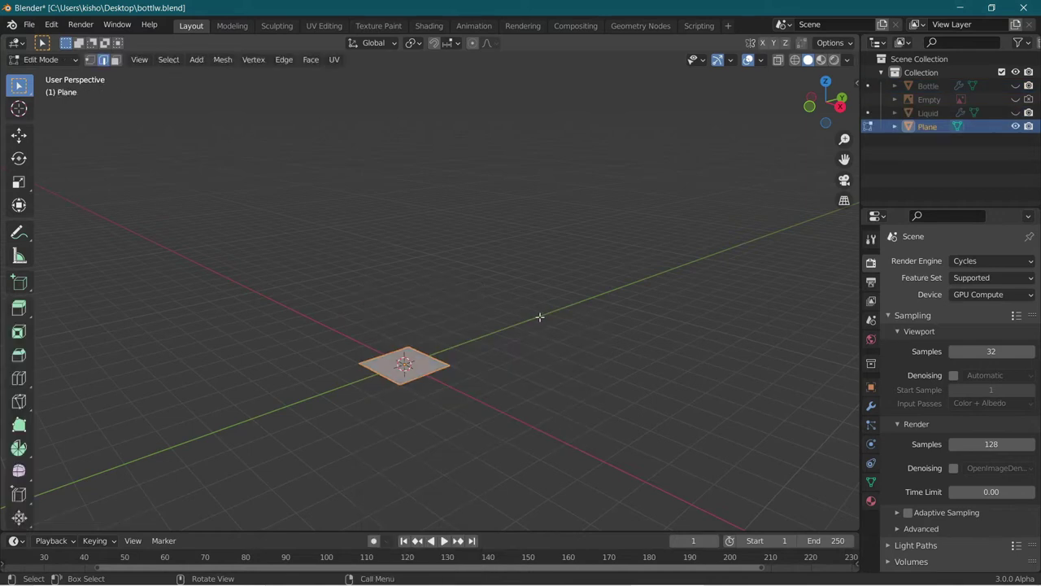
pyautogui.press('r')
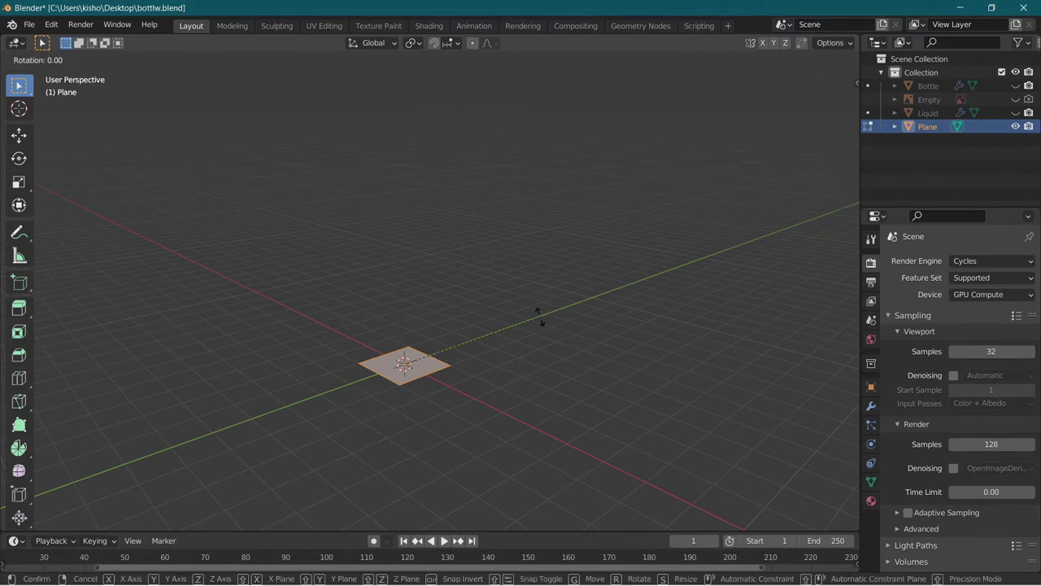
pyautogui.write('y')
pyautogui.write('90')
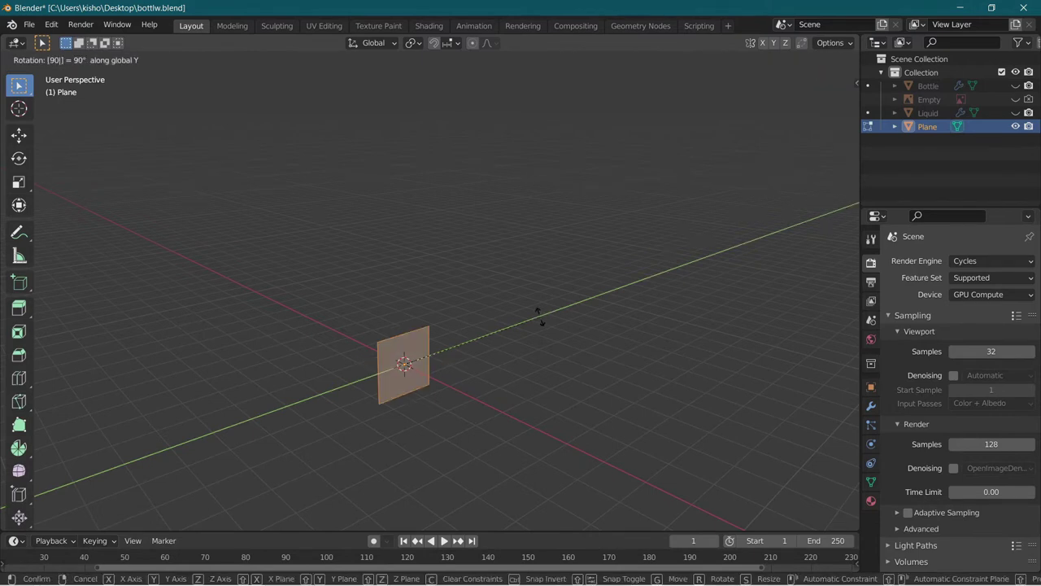
pyautogui.press('Return')
# Scale the upright plane's geometry uniformly by 0.5 and narrow it by 0.7 along the Y axis.
pyautogui.moveTo(540, 316); pyautogui.dragTo(487, 316, button='middle')
pyautogui.write('s')
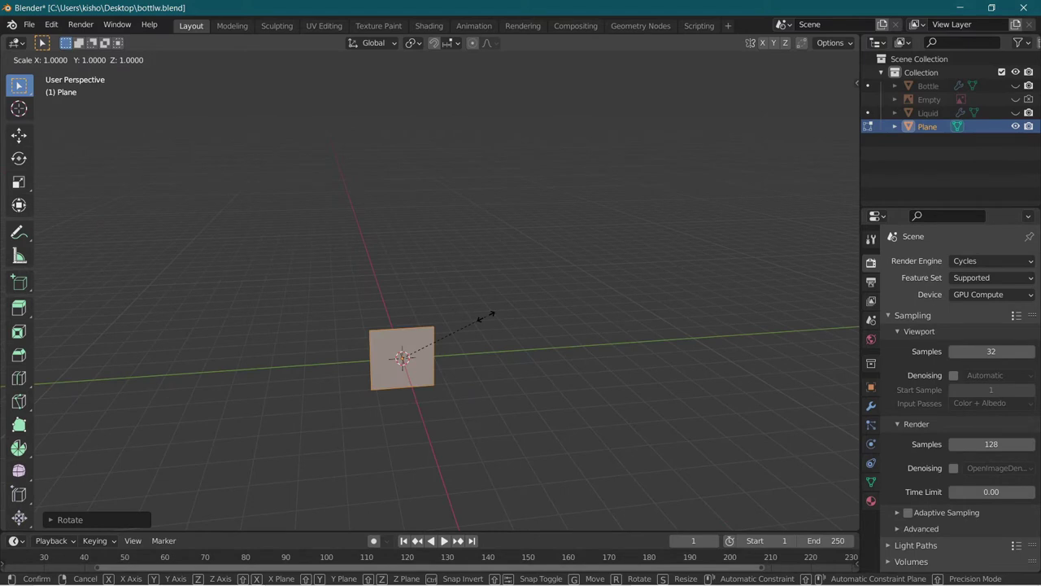
pyautogui.write('0.5')
pyautogui.press('Return')
pyautogui.write('sy0.7')
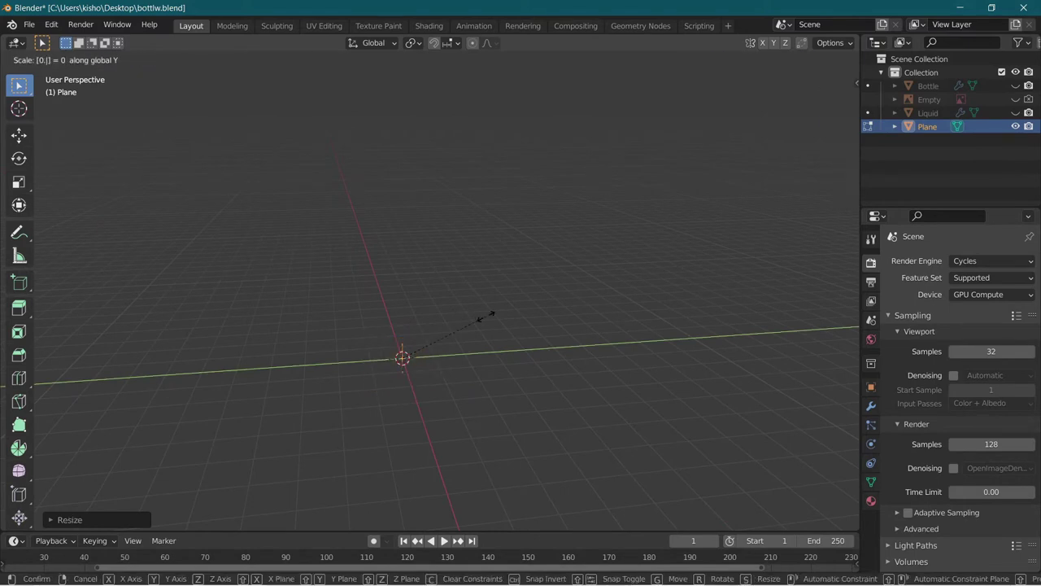
pyautogui.press('Return')
# Add one horizontal loop cut across the plane and slide it up near the upper edge.
pyautogui.scroll(4, 486, 313)
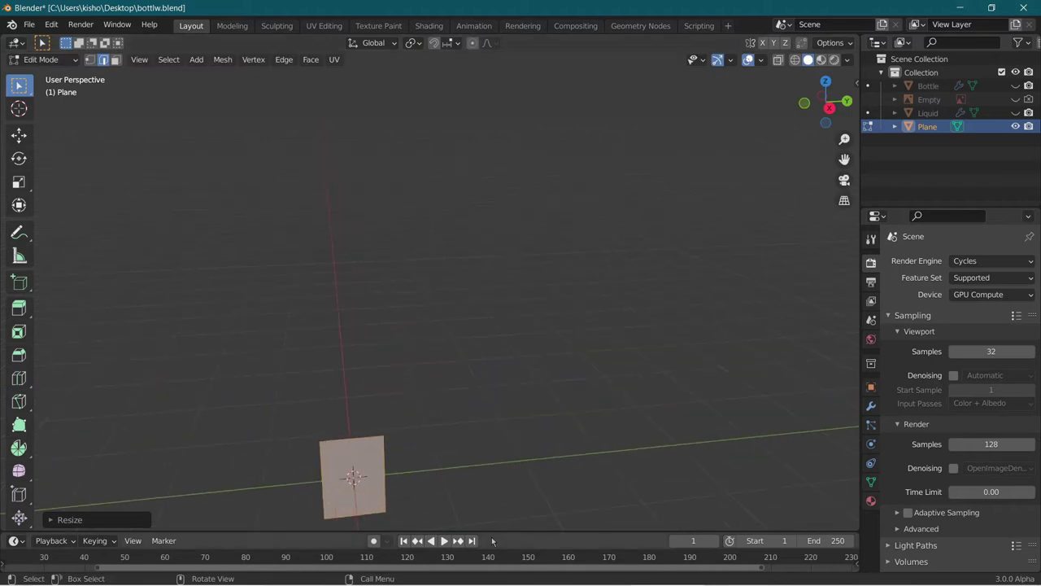
pyautogui.moveTo(493, 365); pyautogui.dragTo(391, 275, button='middle')
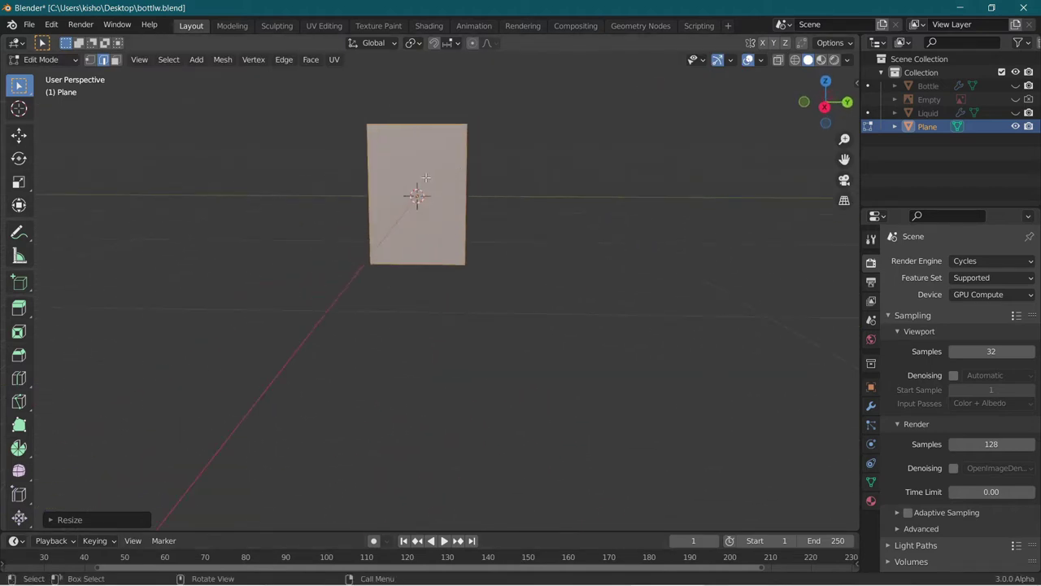
pyautogui.hotkey('ctrl', 'r')
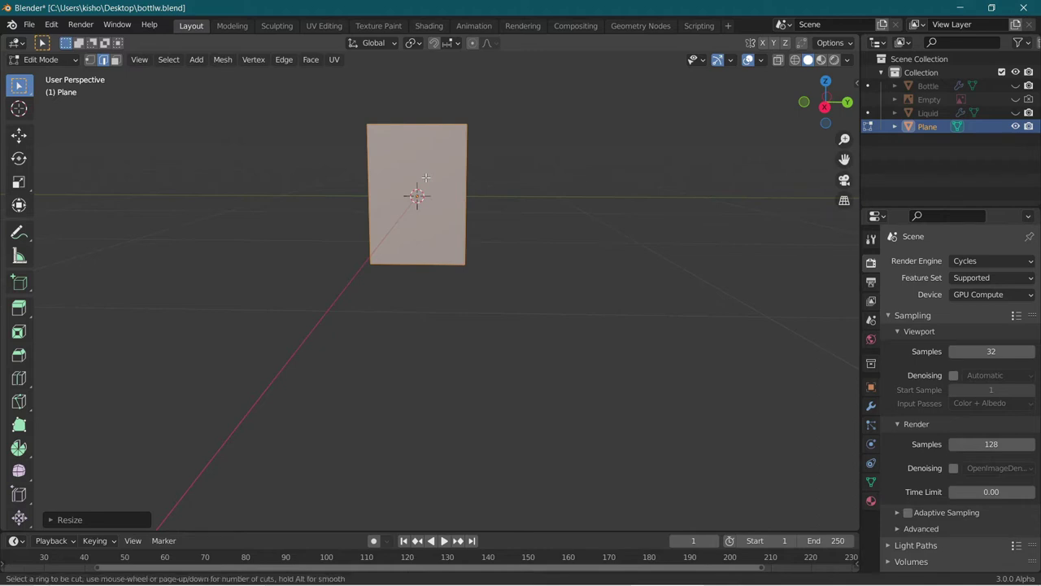
pyautogui.click(367, 192)
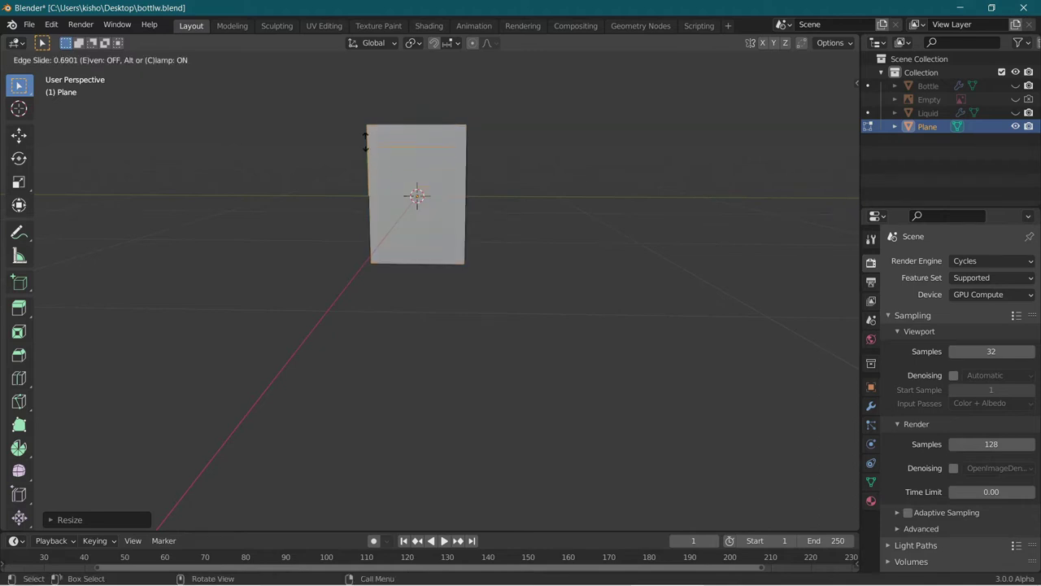
pyautogui.click(361, 141)
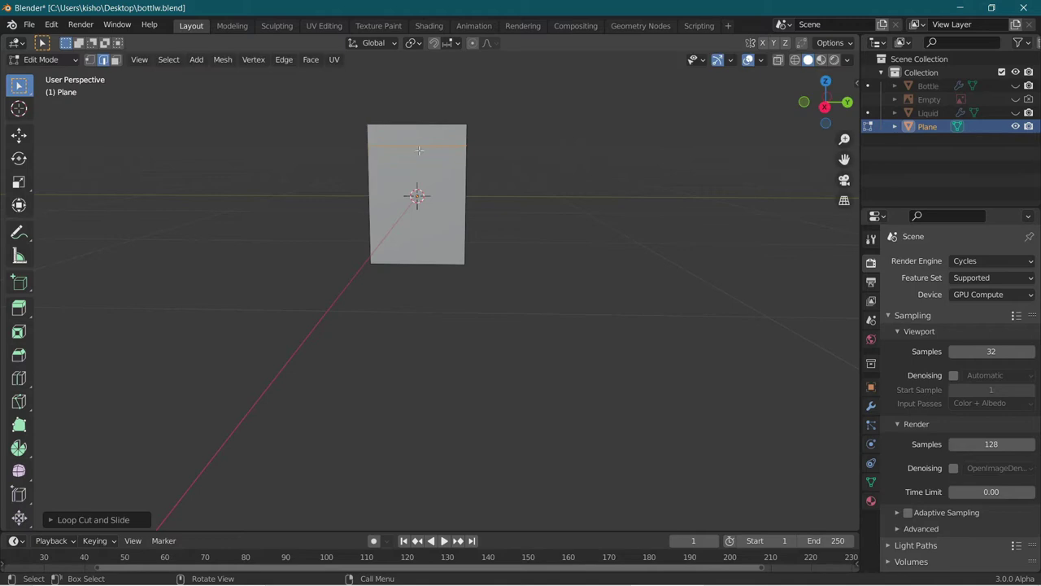
# Add two vertical loop cuts to the plane and scale them apart along Y toward its side edges.
pyautogui.hotkey('ctrl', 'r')
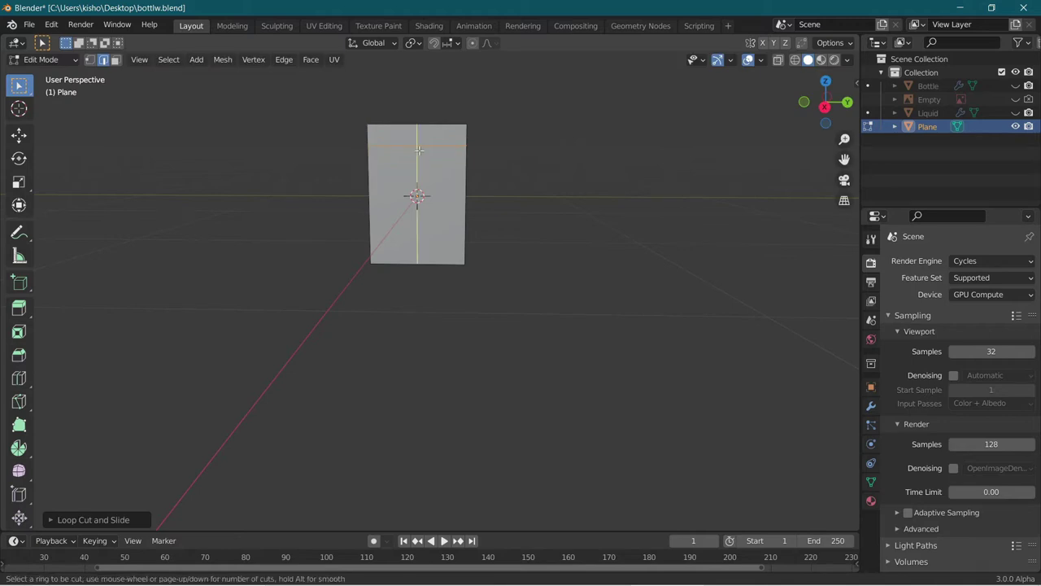
pyautogui.scroll(1, 419, 150)
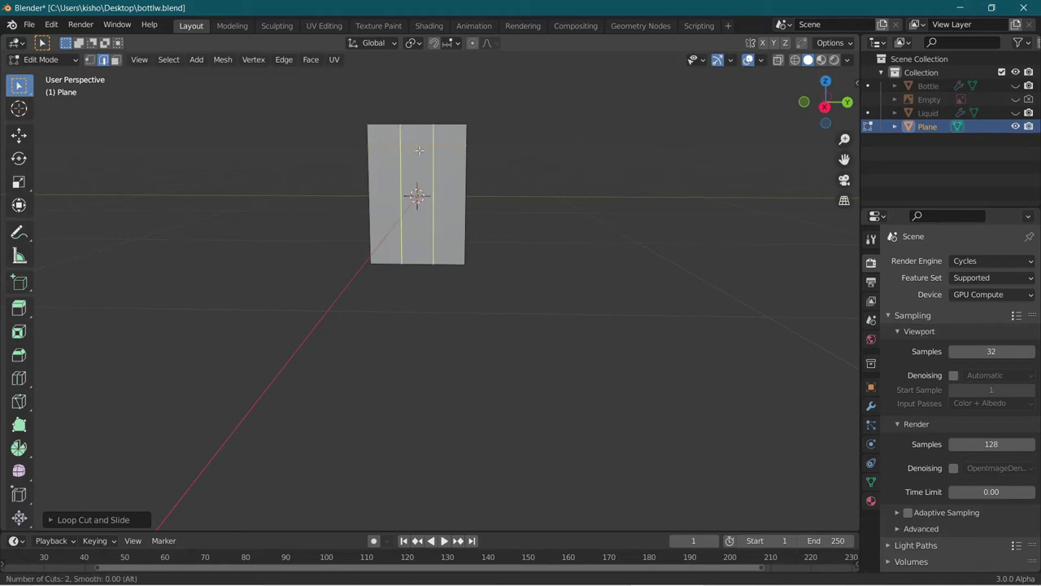
pyautogui.click(418, 150)
pyautogui.click(405, 236)
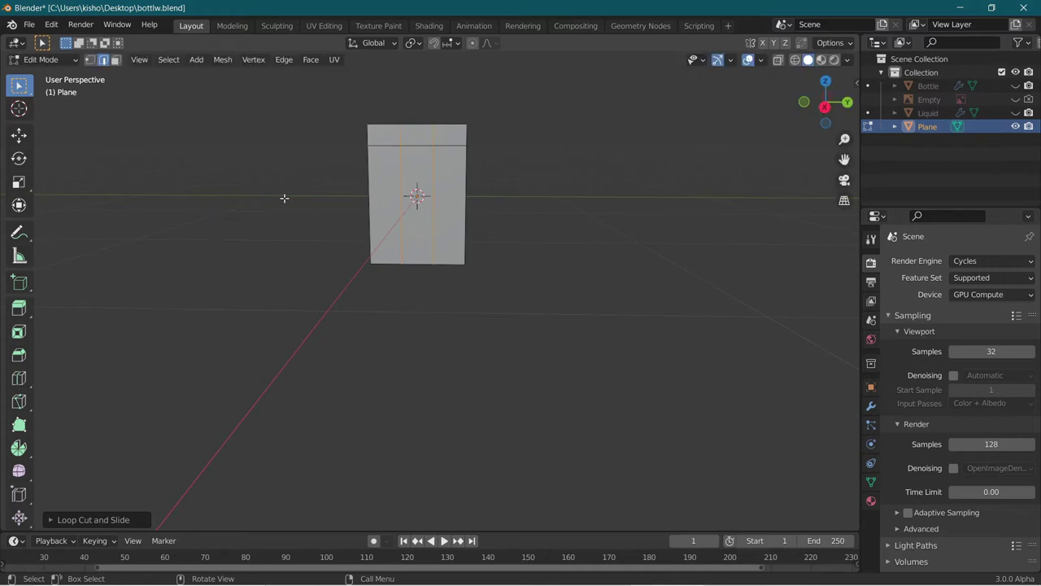
pyautogui.press('s')
pyautogui.press('y')
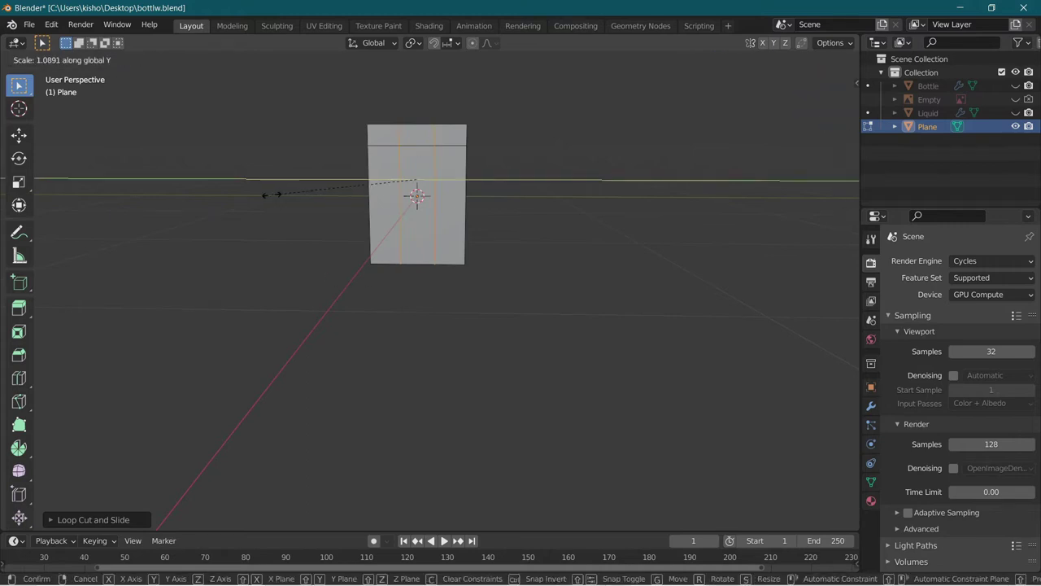
pyautogui.click(138, 202)
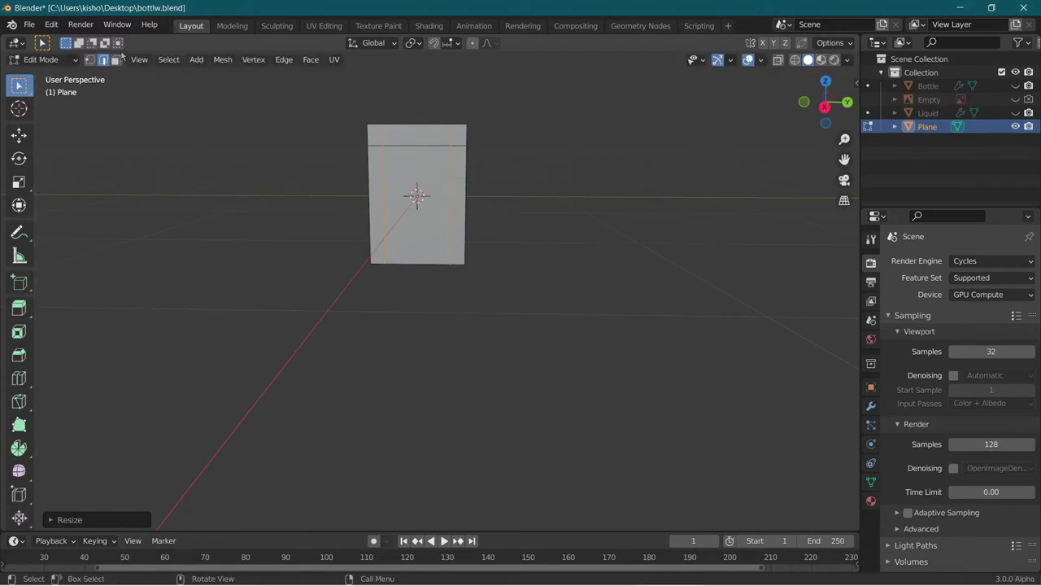
# Switch to face selection and select the plane's large center face below the horizontal cut.
pyautogui.press('3')
pyautogui.click(410, 175)
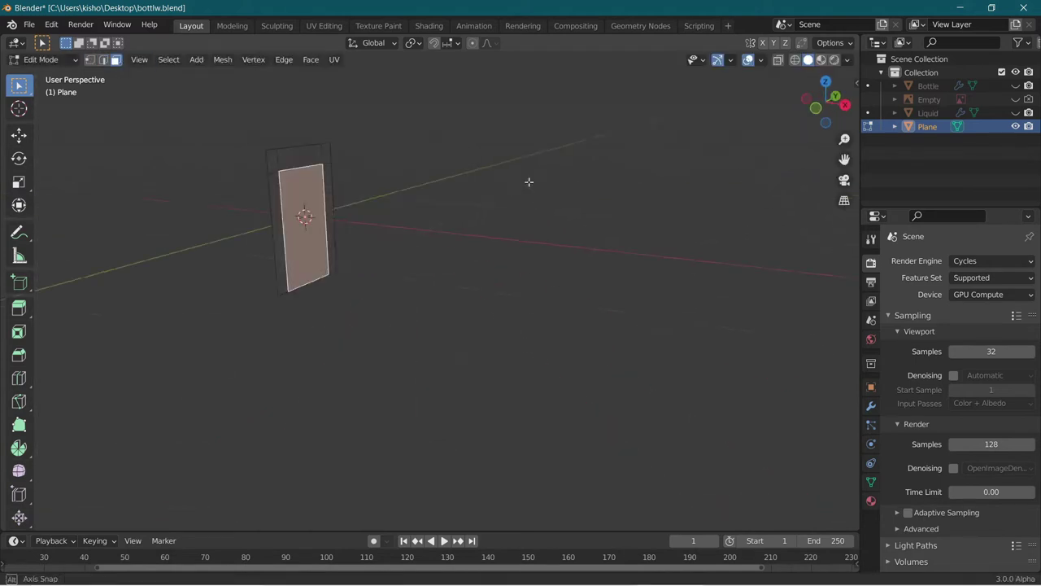
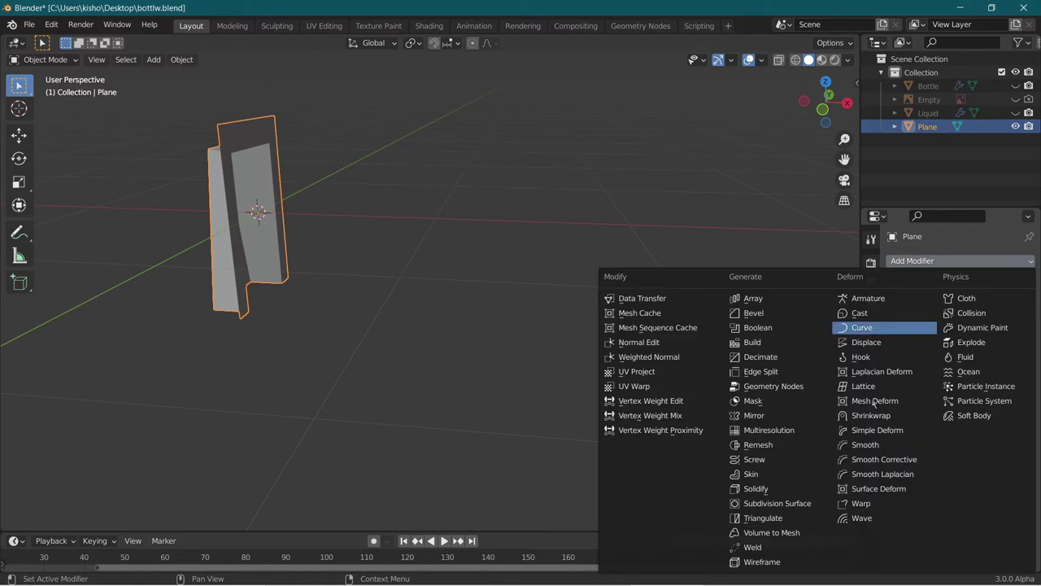
# Add an Array modifier to the Plane with a count of 12.
pyautogui.click(756, 297)
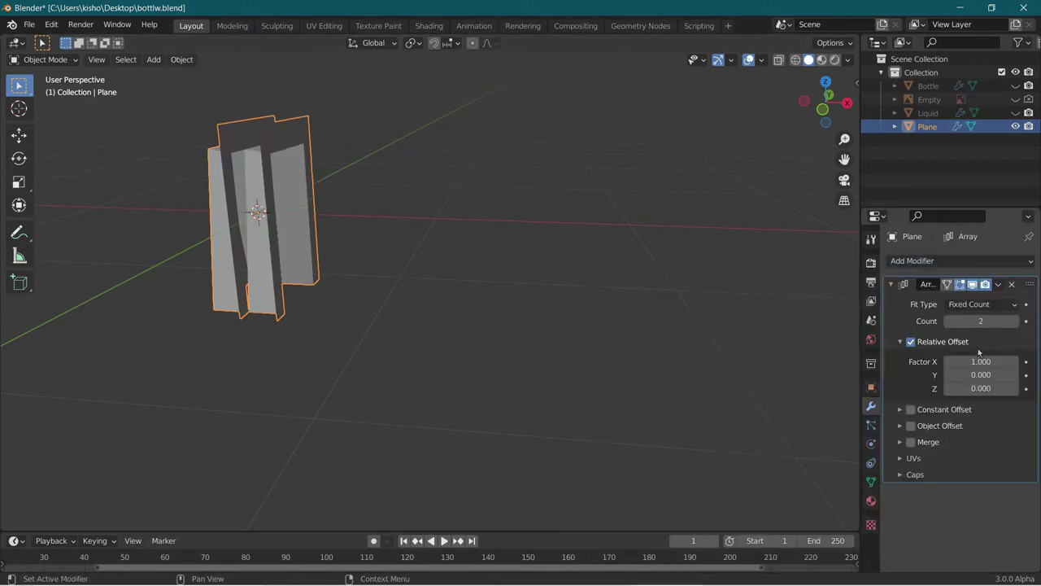
pyautogui.click(976, 320)
pyautogui.write('12')
pyautogui.press('Return')
# In Edit Mode, rotate the Plane's whole mesh 90° about Z so the arrayed copies line up side by side, and return to Object Mode.
pyautogui.moveTo(781, 326); pyautogui.dragTo(685, 325, button='middle')
pyautogui.press('Tab')
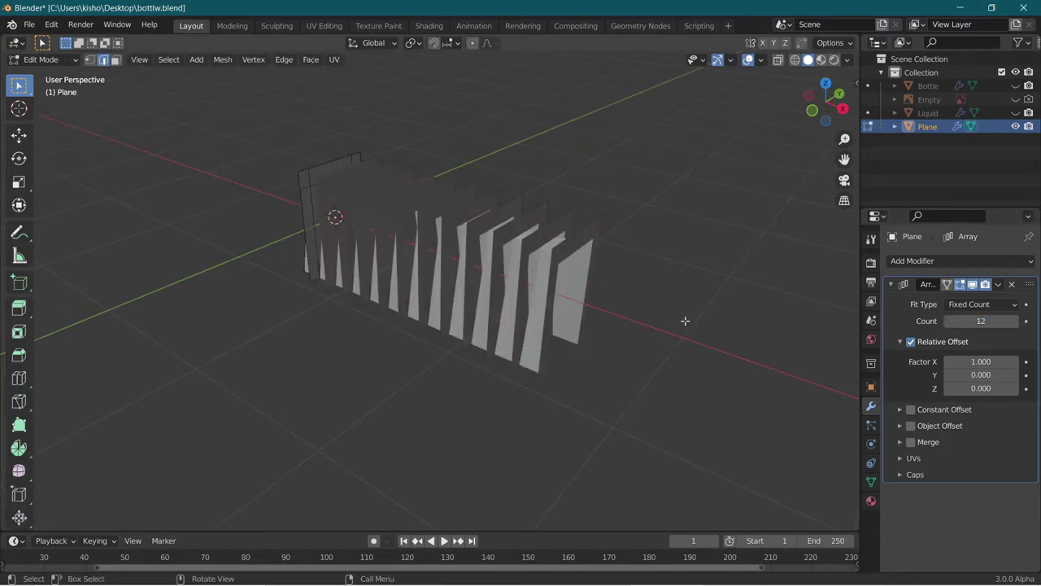
pyautogui.moveTo(311, 78); pyautogui.dragTo(379, 159, button='middle')
pyautogui.moveTo(169, 166); pyautogui.dragTo(359, 383)
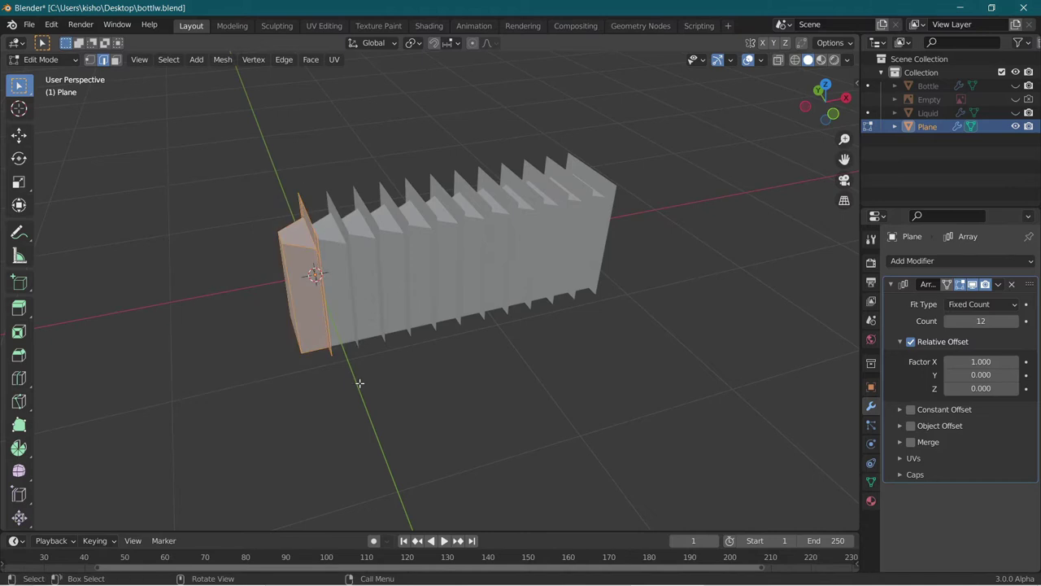
pyautogui.press('r')
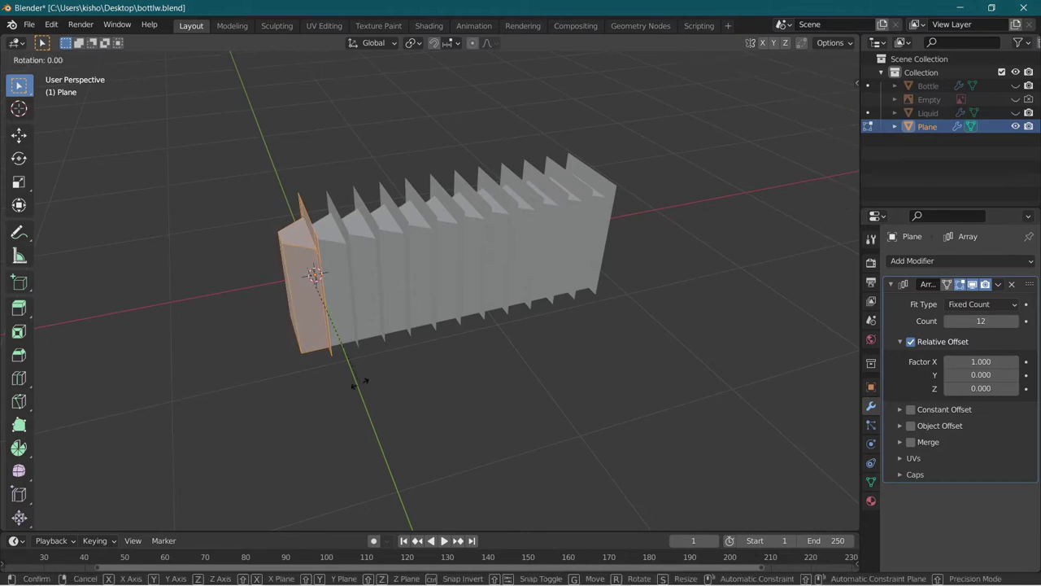
pyautogui.write('x90')
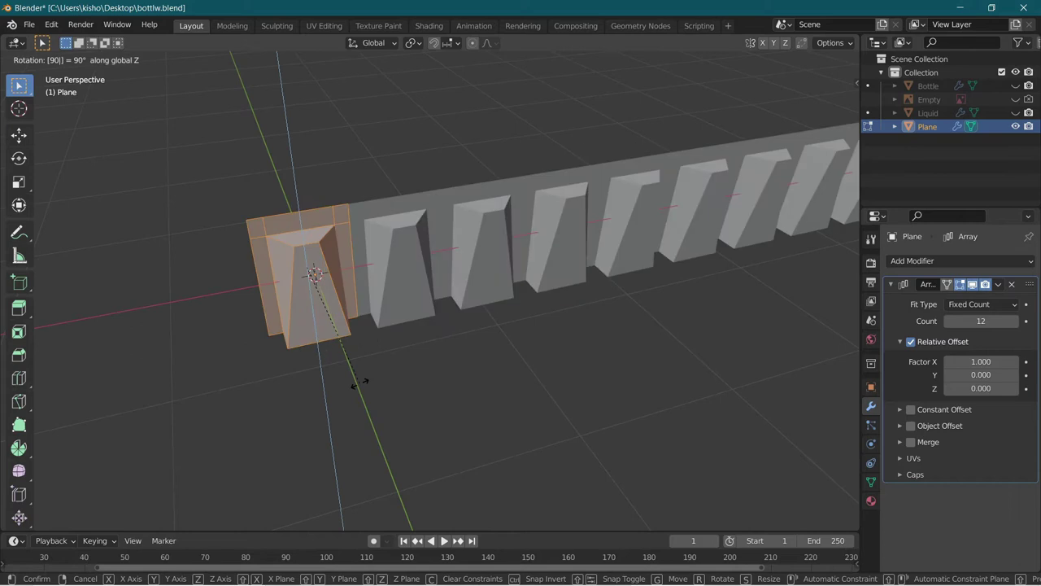
pyautogui.press('Return')
pyautogui.click(531, 358)
pyautogui.scroll(-2, 528, 359)
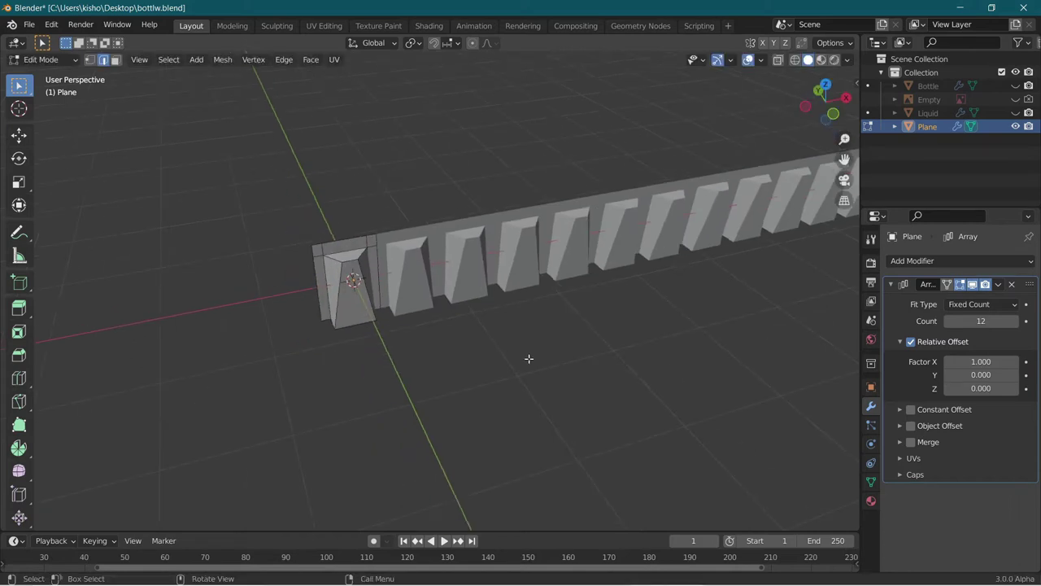
pyautogui.press('Tab')
# Add a Simple Deform modifier to the Plane in Bend mode and enable Merge on its Array modifier.
pyautogui.moveTo(526, 358); pyautogui.dragTo(643, 302, button='middle')
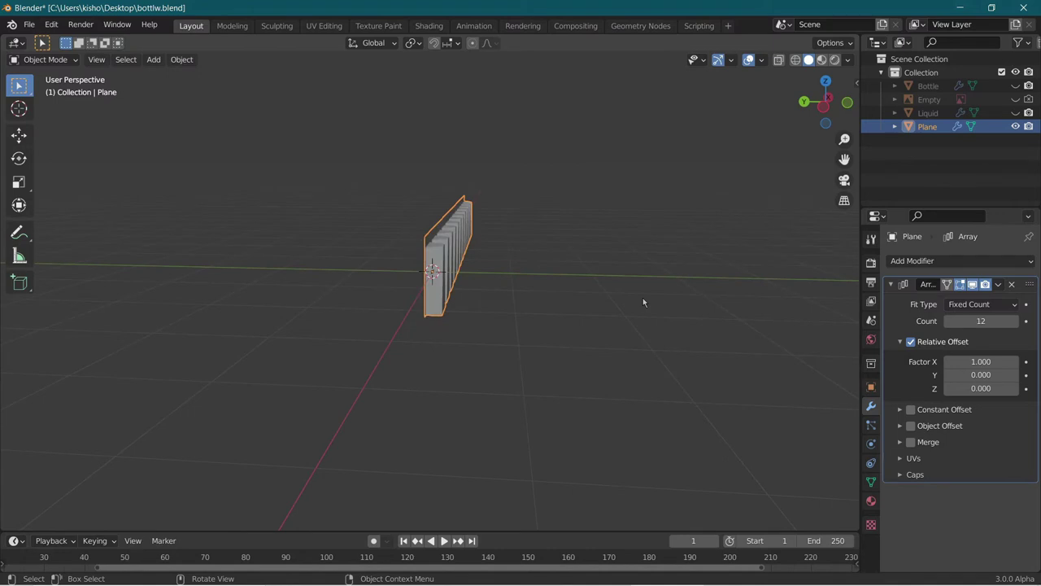
pyautogui.click(946, 261)
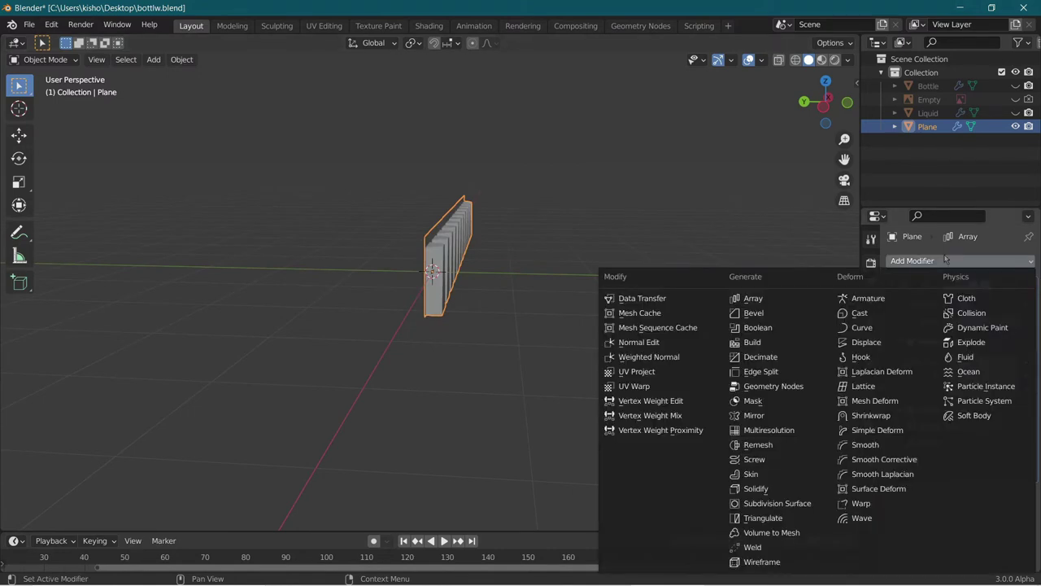
pyautogui.click(877, 429)
pyautogui.moveTo(813, 416); pyautogui.dragTo(725, 229, button='middle')
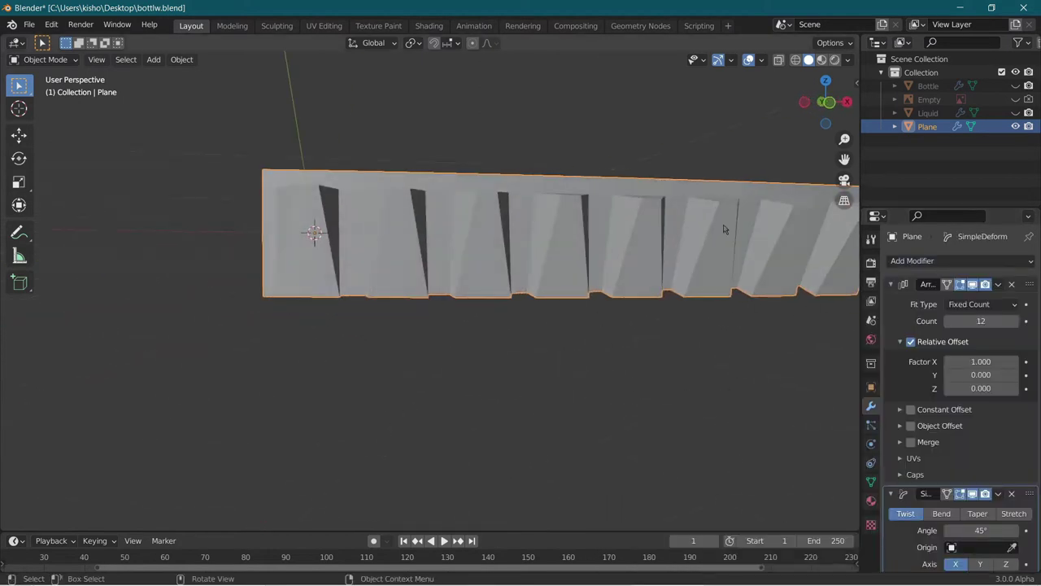
pyautogui.scroll(-1, 935, 488)
pyautogui.click(941, 493)
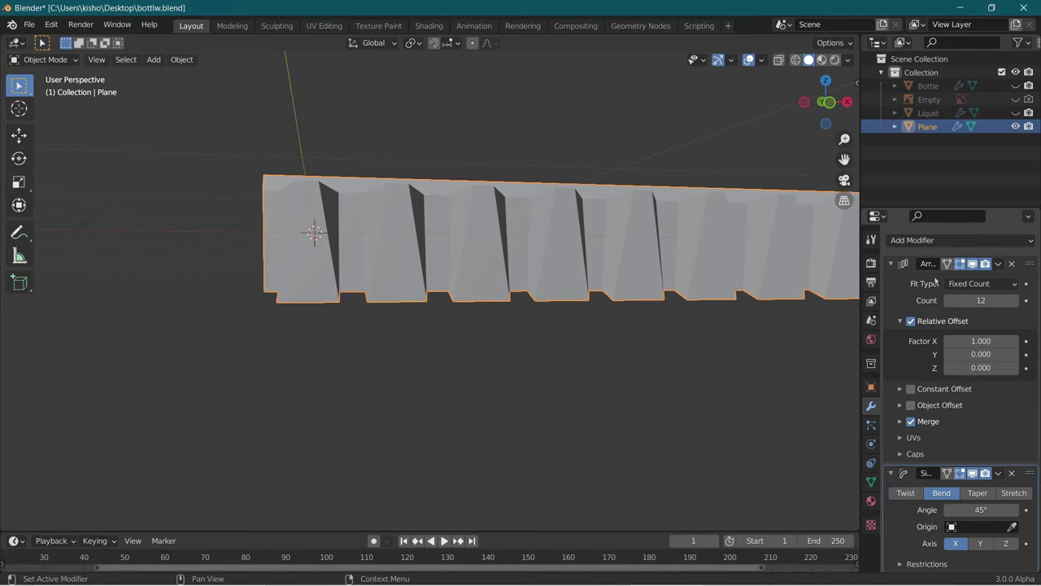
# Set the Simple Deform bend angle to 360° and its axis to Z.
pyautogui.click(953, 509)
pyautogui.write('45d')
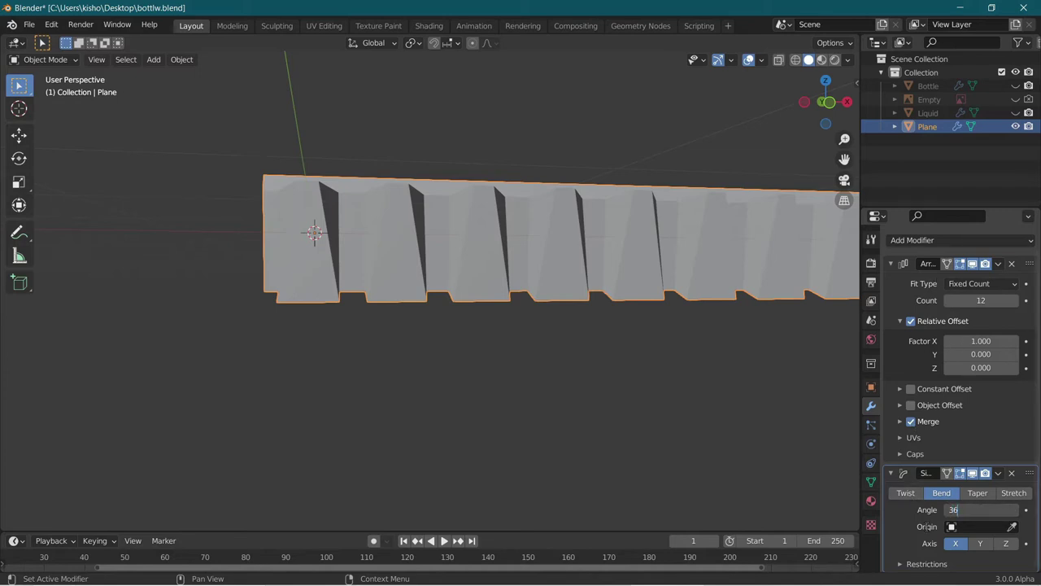
pyautogui.write('0')
pyautogui.press('Return')
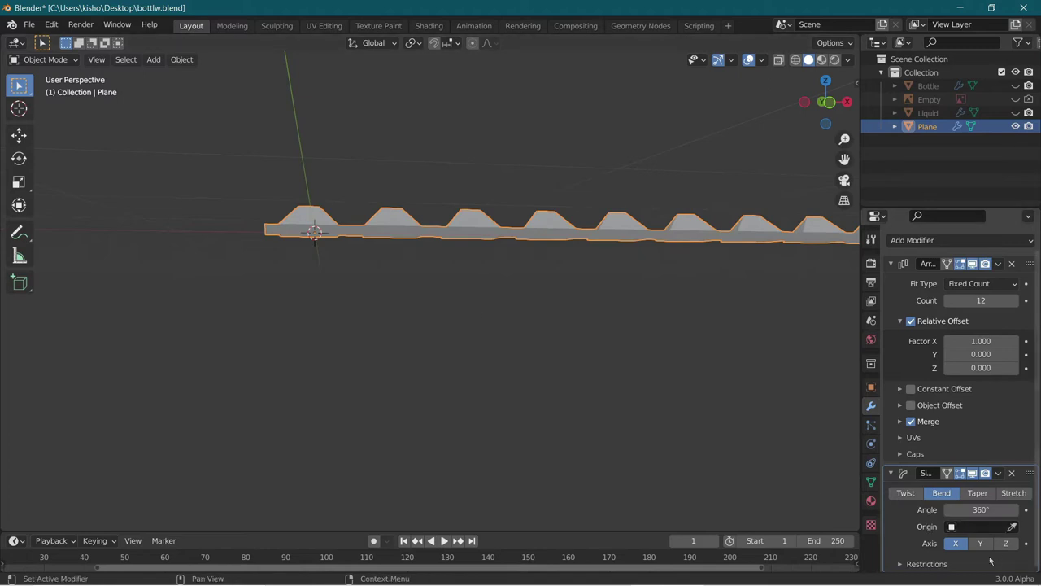
pyautogui.click(1006, 543)
# Inspect the bent ring of ridged segments from several angles, including its inner side and joins.
pyautogui.moveTo(479, 434); pyautogui.dragTo(561, 476, button='middle')
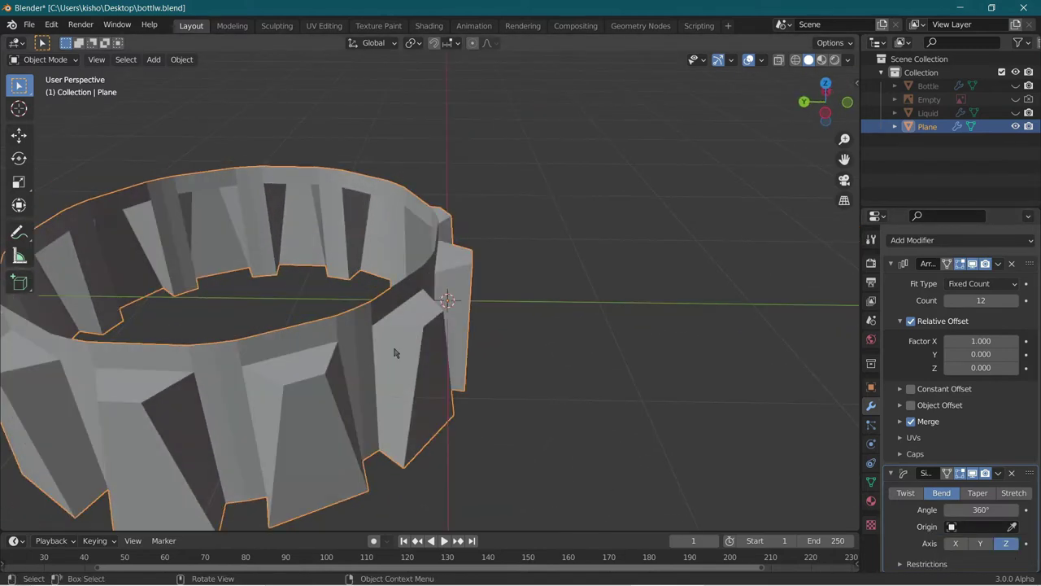
pyautogui.scroll(-3, 397, 352)
pyautogui.moveTo(396, 352); pyautogui.dragTo(431, 337, button='middle')
pyautogui.scroll(3, 463, 333)
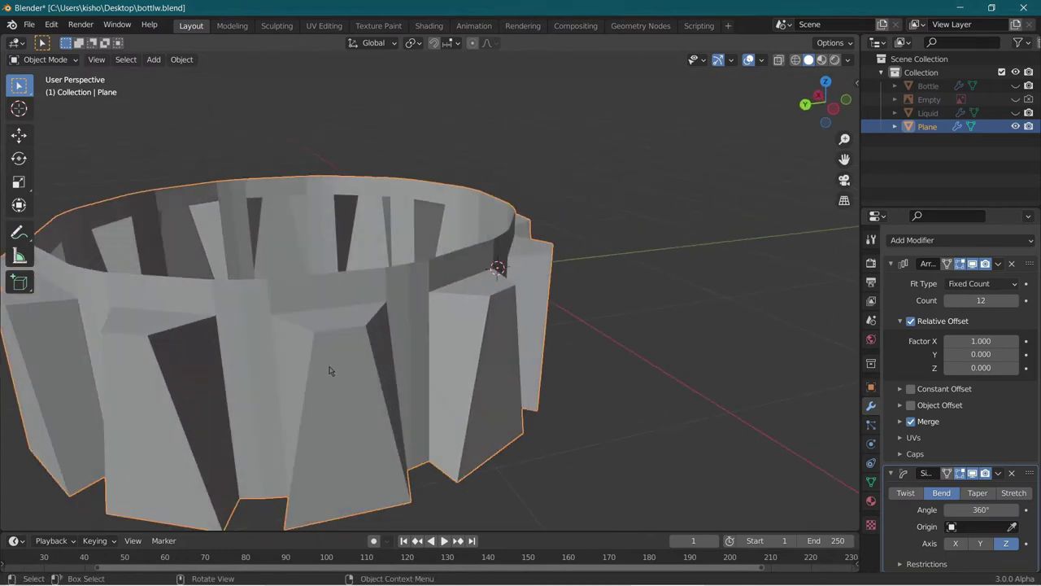
pyautogui.moveTo(334, 347); pyautogui.dragTo(391, 334, button='middle')
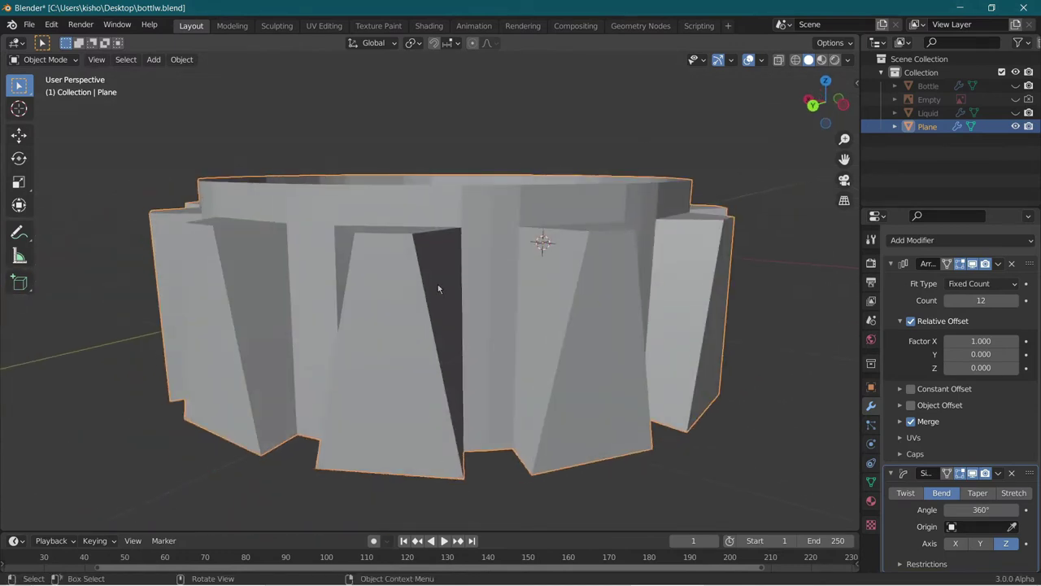
pyautogui.scroll(-3, 442, 243)
pyautogui.moveTo(441, 242); pyautogui.dragTo(527, 334, button='middle')
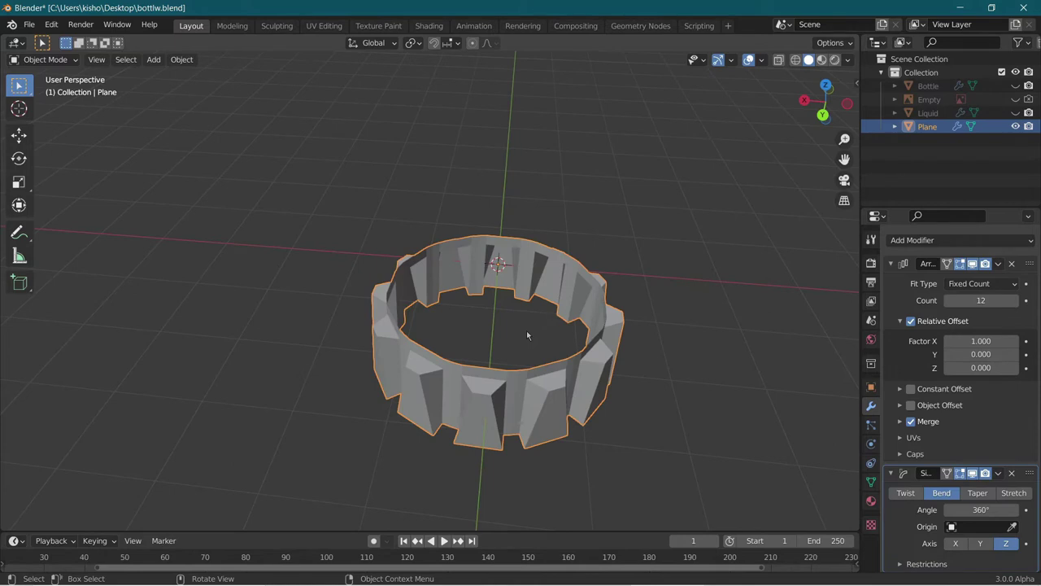
# In Edit Mode, rotate the Plane's mesh 180° about Z to flip the ridges' facing direction, and return to Object Mode.
pyautogui.press('Tab')
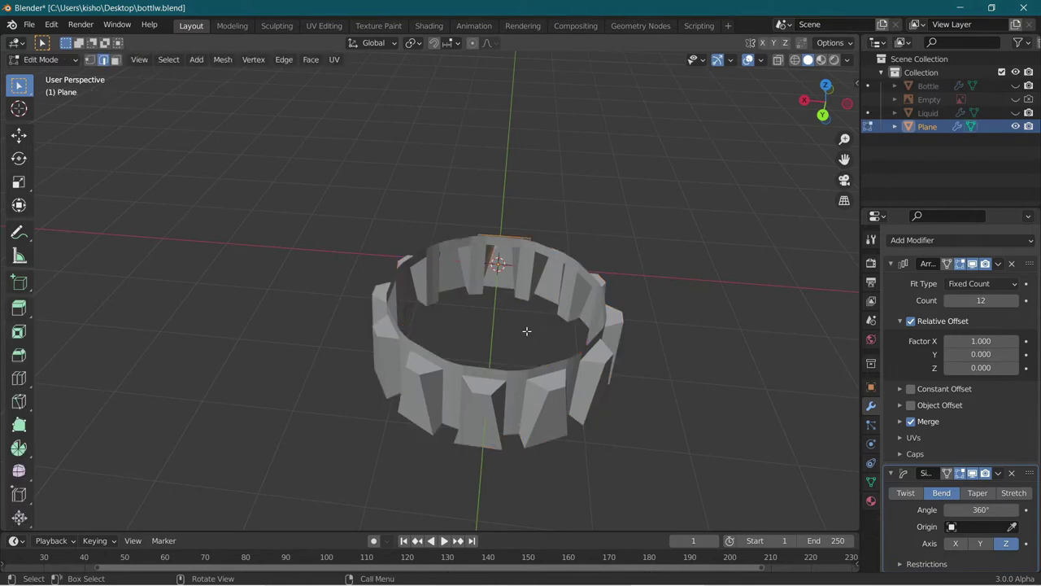
pyautogui.write('rz')
pyautogui.write('180')
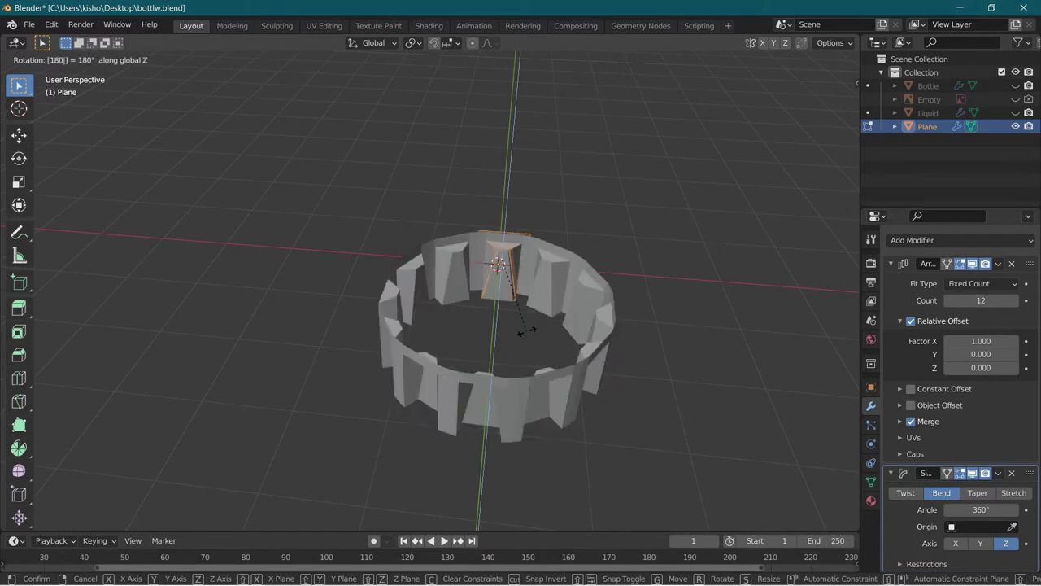
pyautogui.press('Return')
pyautogui.moveTo(527, 331); pyautogui.dragTo(534, 285, button='middle')
pyautogui.press('Tab')
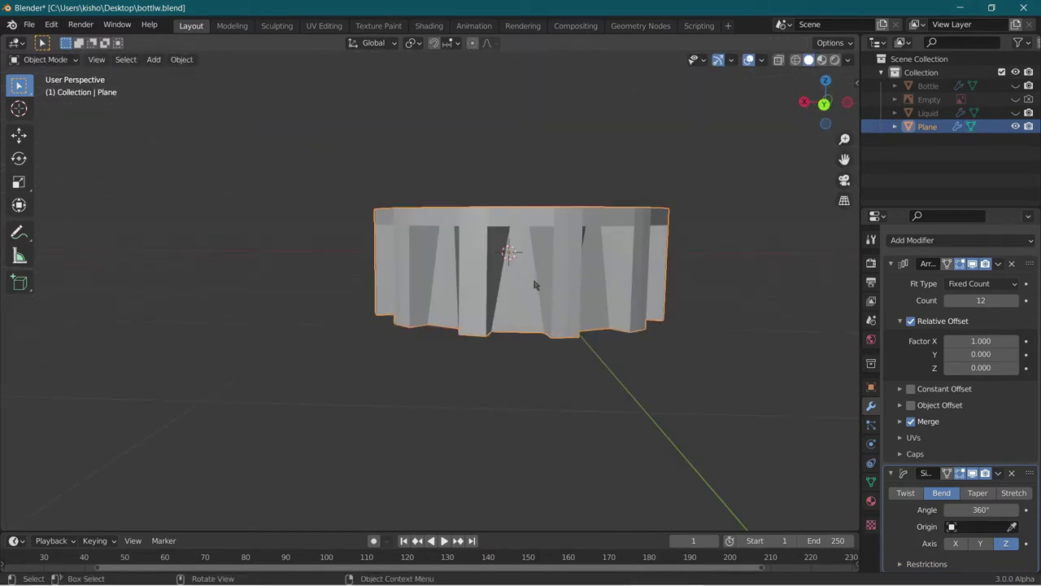
pyautogui.moveTo(527, 222); pyautogui.dragTo(531, 277, button='middle')
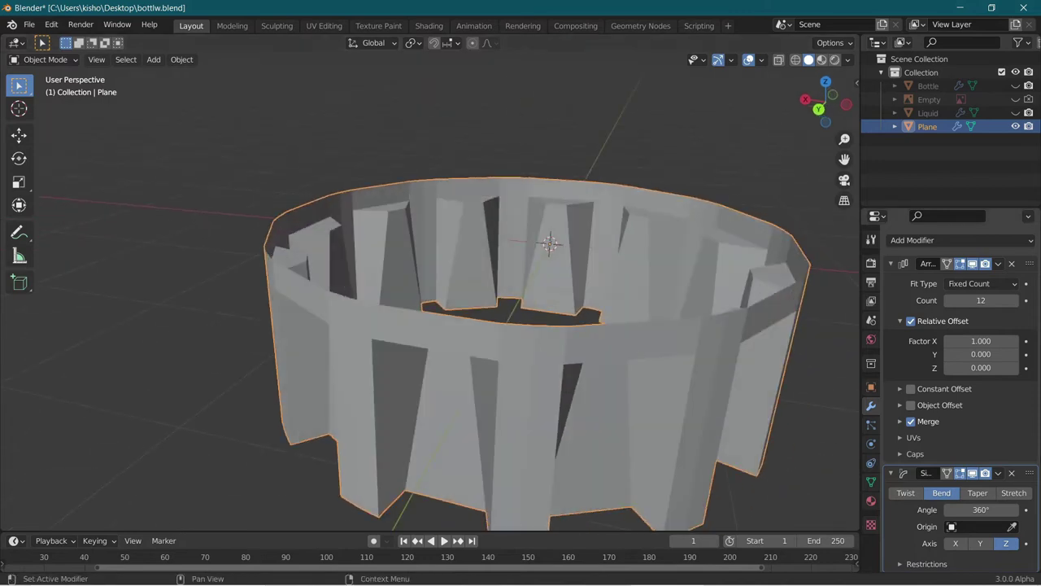
# Apply the Plane's Array modifier and its Simple Deform modifier.
pyautogui.scroll(1, 1002, 483)
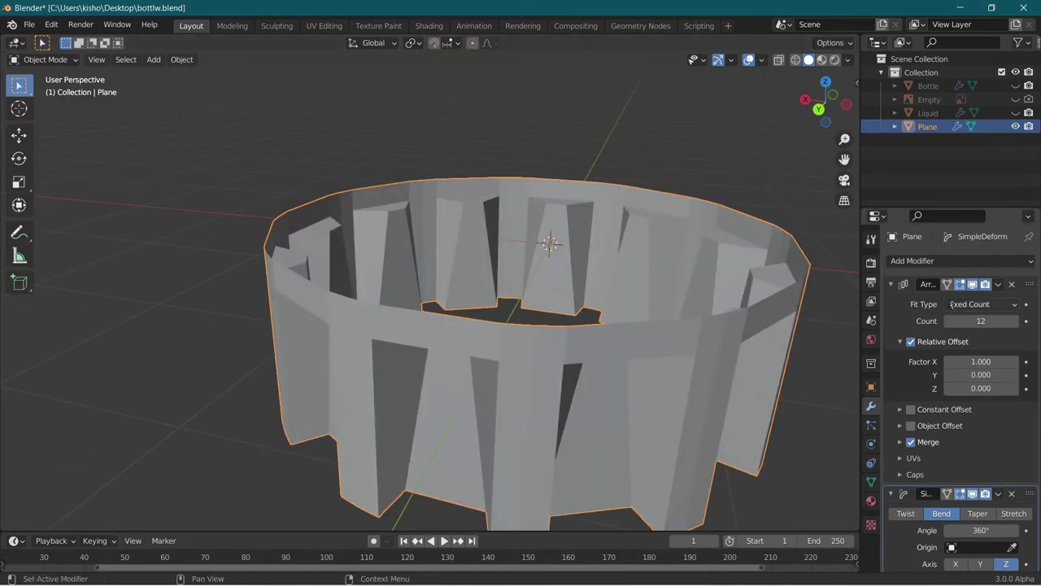
pyautogui.click(998, 284)
pyautogui.click(936, 299)
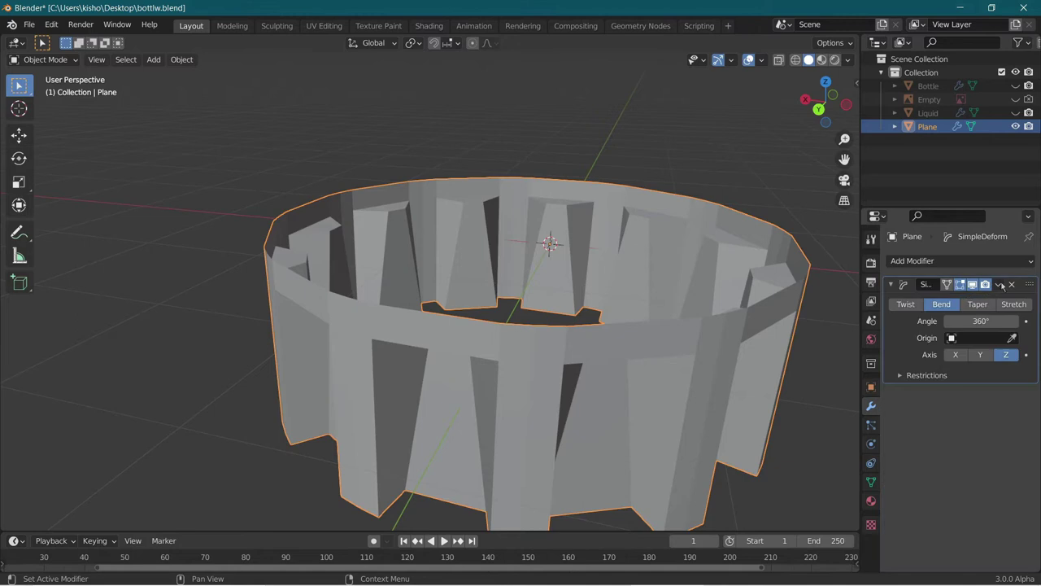
pyautogui.click(998, 284)
pyautogui.click(935, 299)
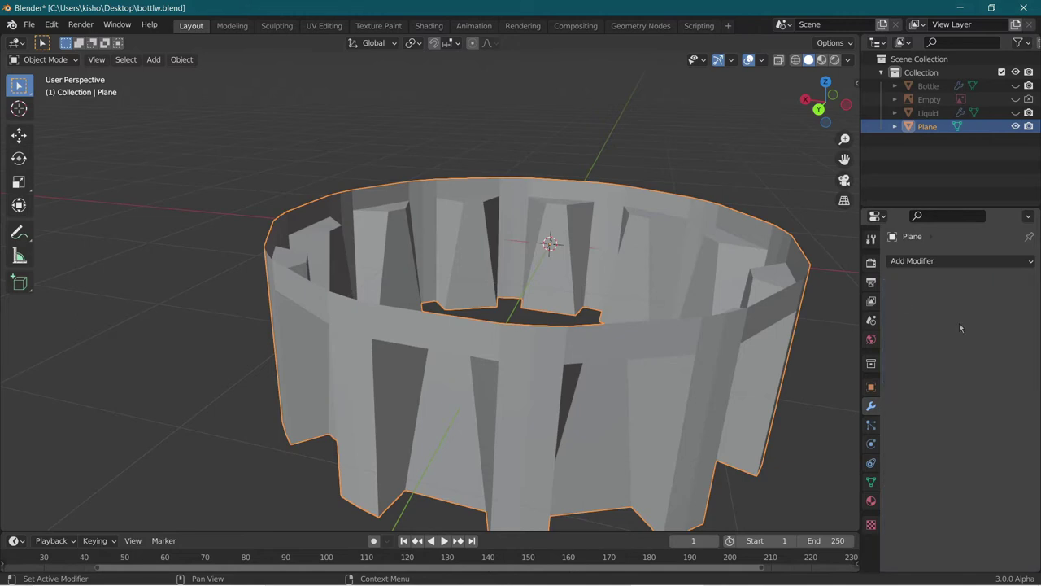
# In Edit Mode, extrude the ring's upper edge loop and scale it inward to form a flat rim around a central opening.
pyautogui.scroll(-2, 767, 297)
pyautogui.moveTo(767, 302); pyautogui.dragTo(735, 307, button='middle')
pyautogui.press('Tab')
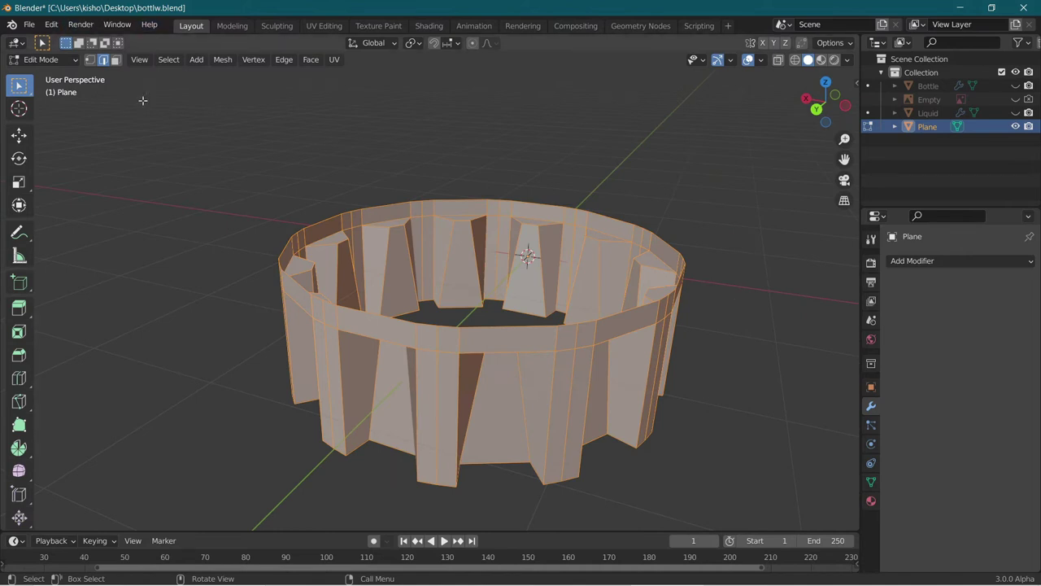
pyautogui.keyDown('alt'); pyautogui.click(277, 286); pyautogui.keyUp('alt')
pyautogui.press('e')
pyautogui.press('s')
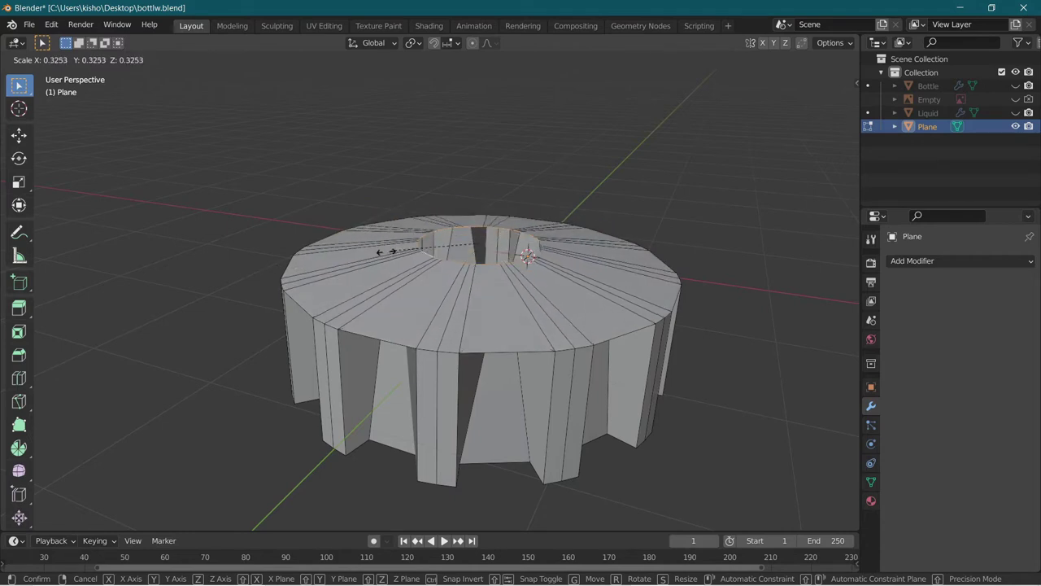
pyautogui.click(309, 273)
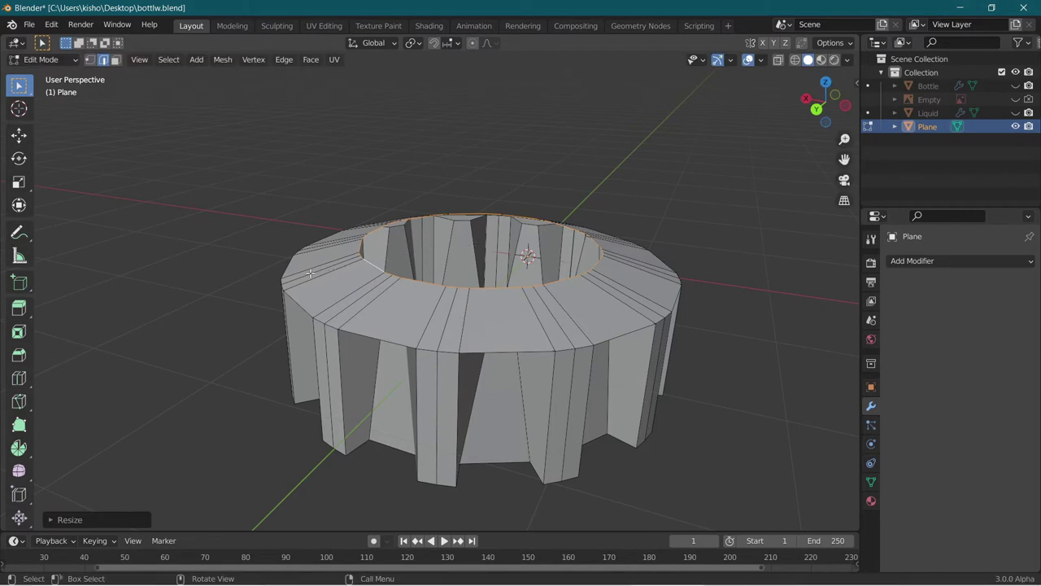
# Raise the inner edge loop slightly along Z, fill it with a face to close the cap's top, and return to Object Mode.
pyautogui.press('e')
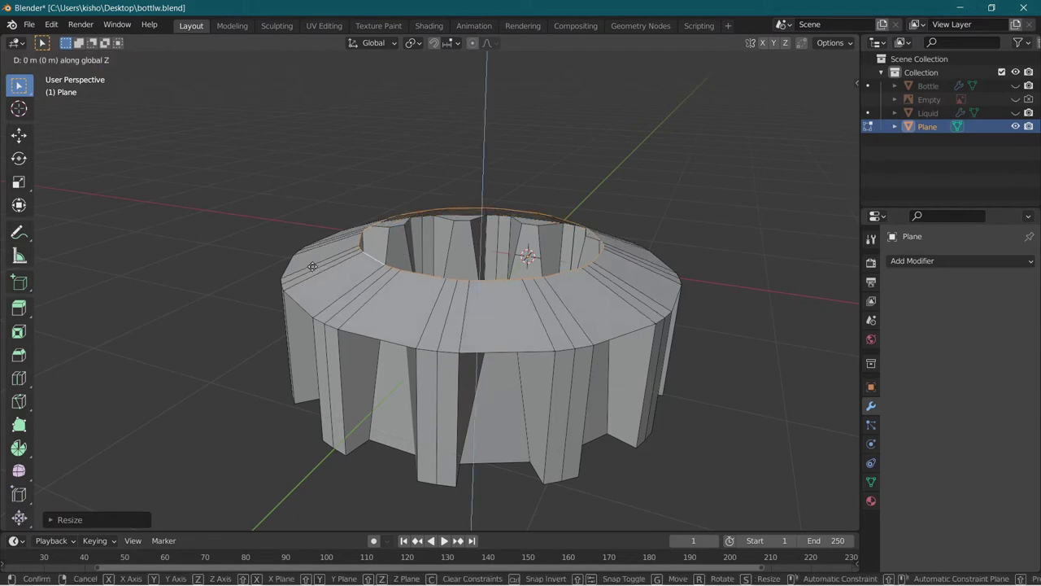
pyautogui.click(310, 267)
pyautogui.press('f')
pyautogui.scroll(2, 309, 269)
pyautogui.moveTo(306, 272); pyautogui.dragTo(274, 248, button='middle')
pyautogui.scroll(-4, 274, 248)
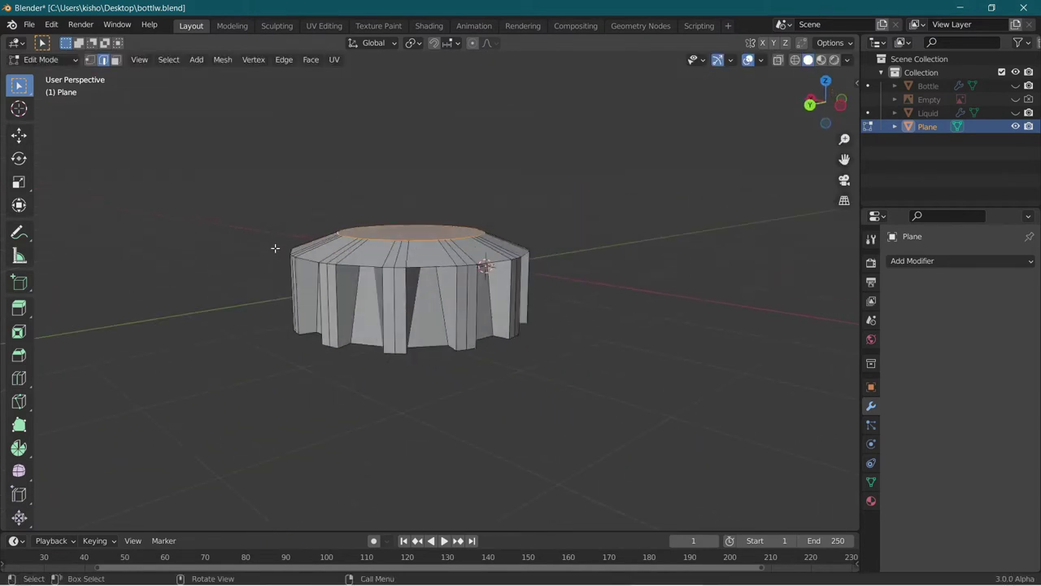
pyautogui.press('Tab')
# Examine the closed cap's ridges and lower edge up close from the side and from underneath.
pyautogui.scroll(3, 275, 192)
pyautogui.moveTo(300, 195); pyautogui.dragTo(362, 187, button='middle')
pyautogui.scroll(4, 360, 181)
pyautogui.scroll(-4, 325, 168)
pyautogui.scroll(3, 396, 208)
pyautogui.scroll(-3, 393, 211)
pyautogui.scroll(3, 363, 181)
pyautogui.scroll(3, 342, 163)
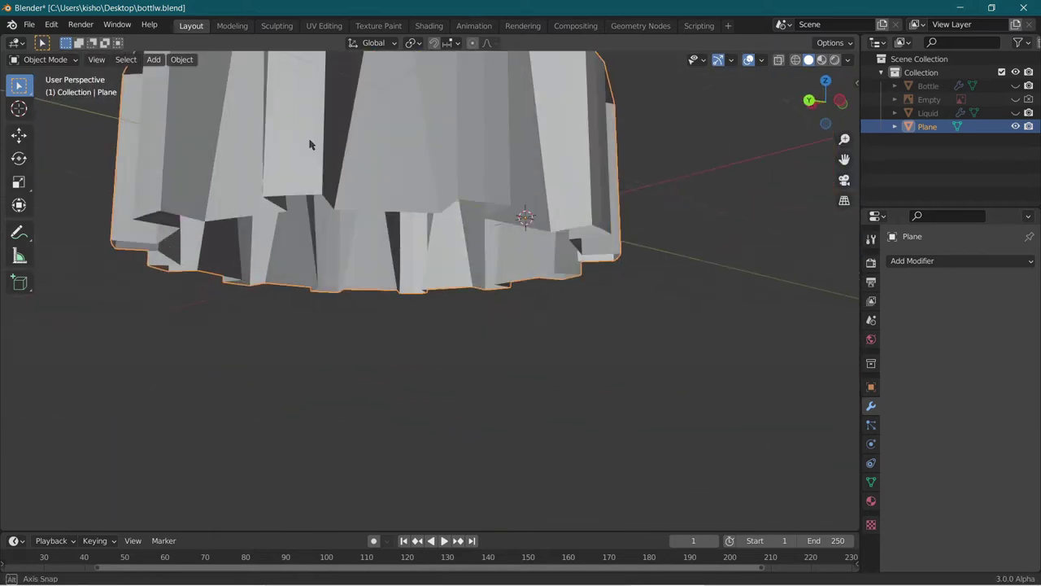
pyautogui.scroll(-5, 414, 186)
pyautogui.scroll(5, 374, 174)
pyautogui.scroll(2, 366, 173)
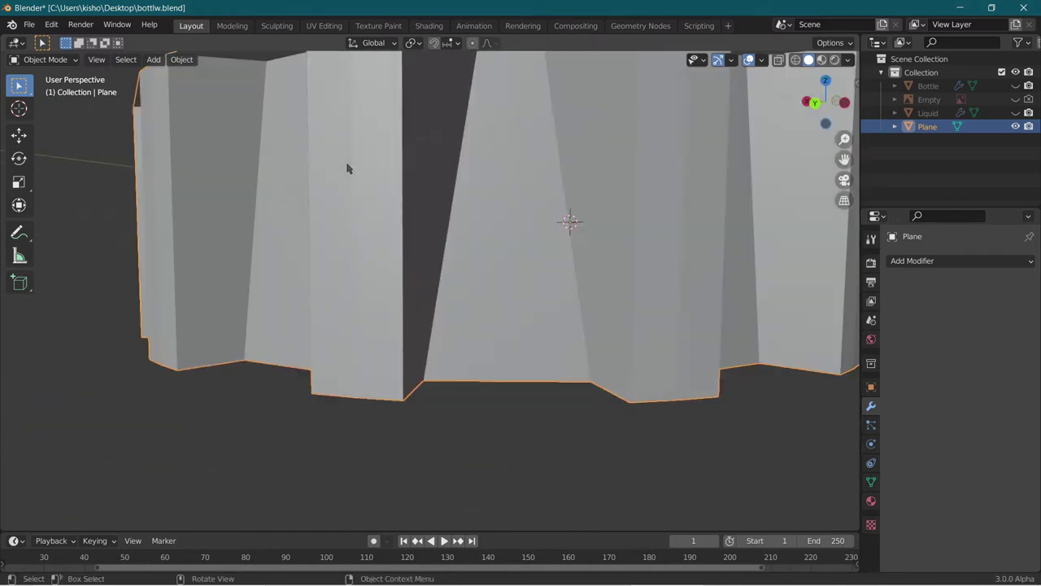
# Add a Subdivision Surface modifier to the cap with both viewport and render levels set to 3.
pyautogui.click(959, 260)
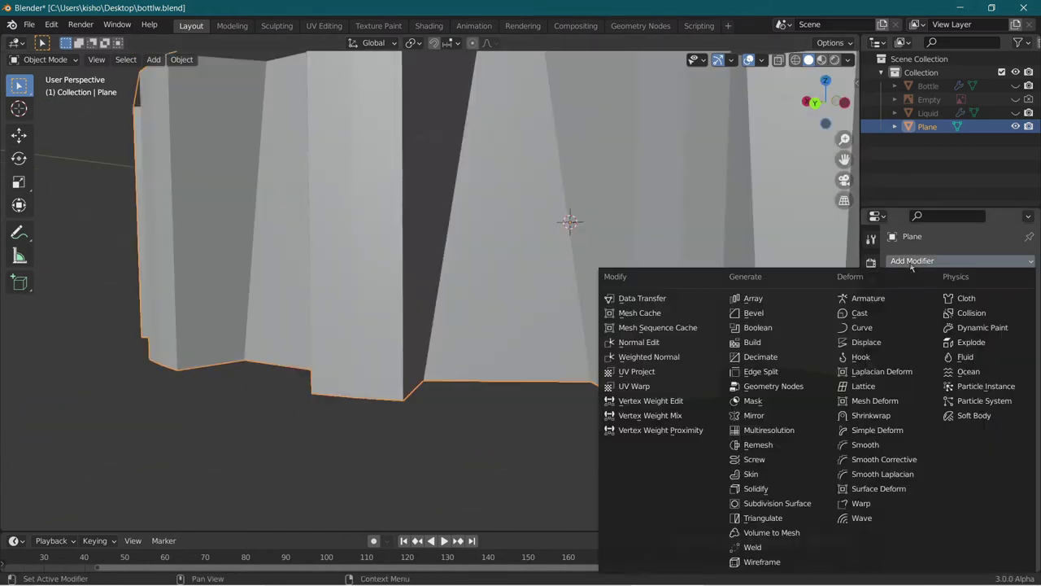
pyautogui.click(745, 504)
pyautogui.scroll(-5, 524, 421)
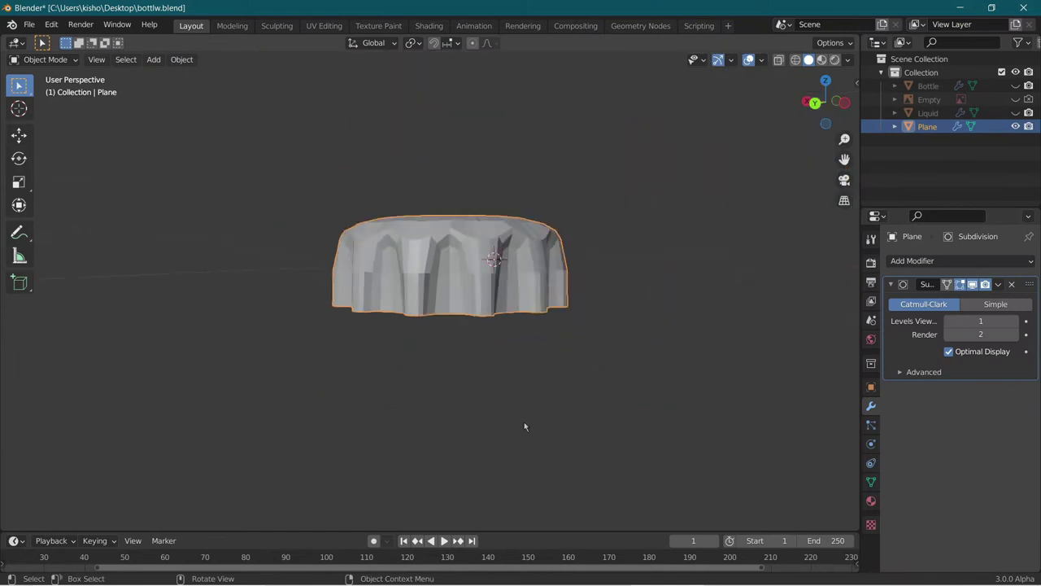
pyautogui.moveTo(524, 421); pyautogui.dragTo(607, 450, button='middle')
pyautogui.scroll(2, 607, 451)
pyautogui.click(955, 322)
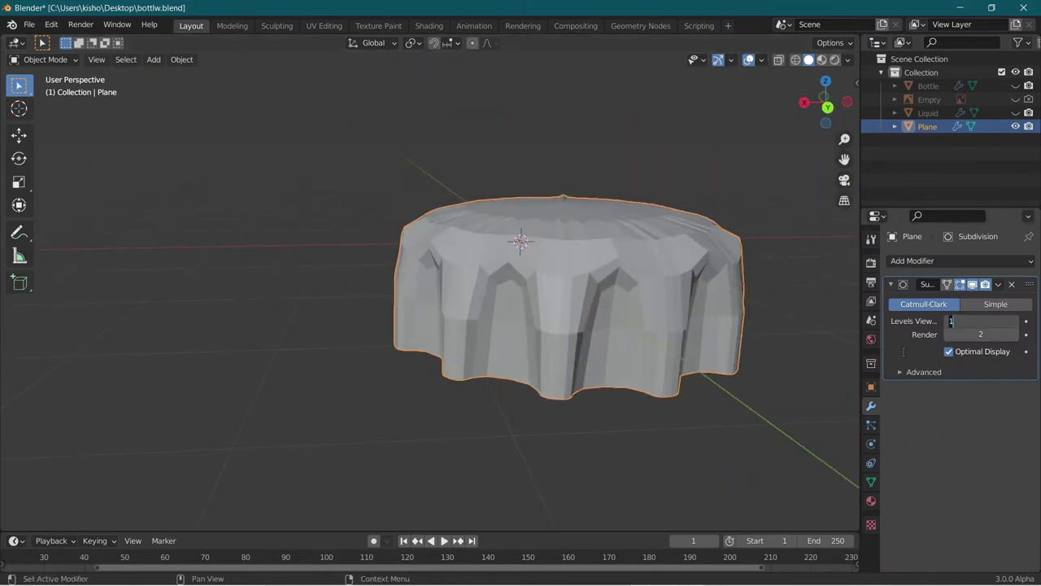
pyautogui.write('3')
pyautogui.press('Return')
pyautogui.click(955, 335)
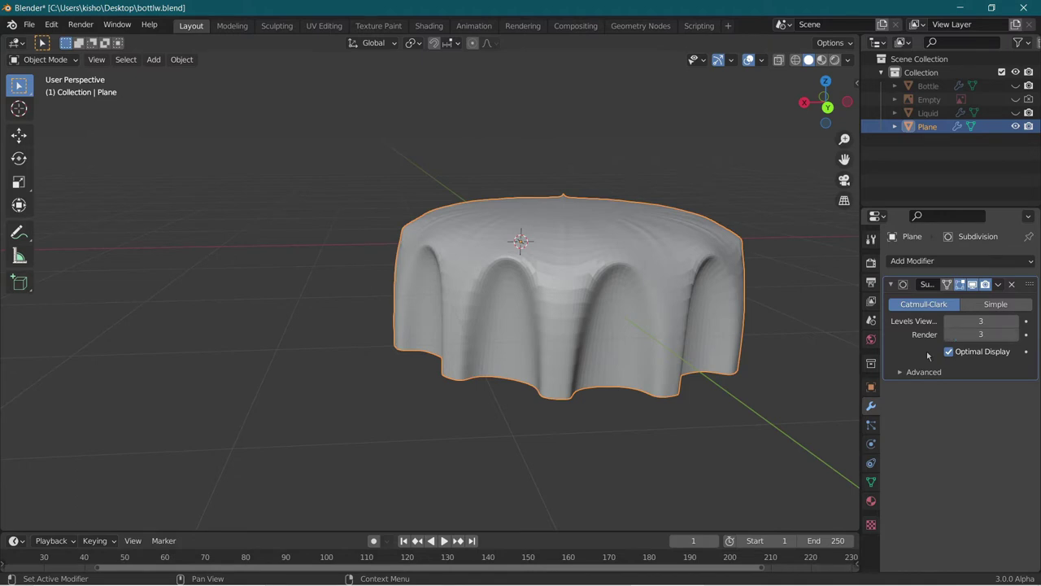
# Apply smooth shading to the subdivided cap.
pyautogui.scroll(4, 654, 313)
pyautogui.moveTo(655, 313)
pyautogui.mouseDown(button='middle')
pyautogui.moveTo(573, 314)
pyautogui.moveTo(630, 314)
pyautogui.moveTo(578, 353)
pyautogui.moveTo(528, 344)
pyautogui.moveTo(664, 328)
pyautogui.mouseUp(button='middle')
pyautogui.scroll(-5, 638, 314)
pyautogui.scroll(3, 614, 314)
pyautogui.scroll(-3, 578, 353)
pyautogui.scroll(6, 528, 344)
pyautogui.scroll(-5, 607, 331)
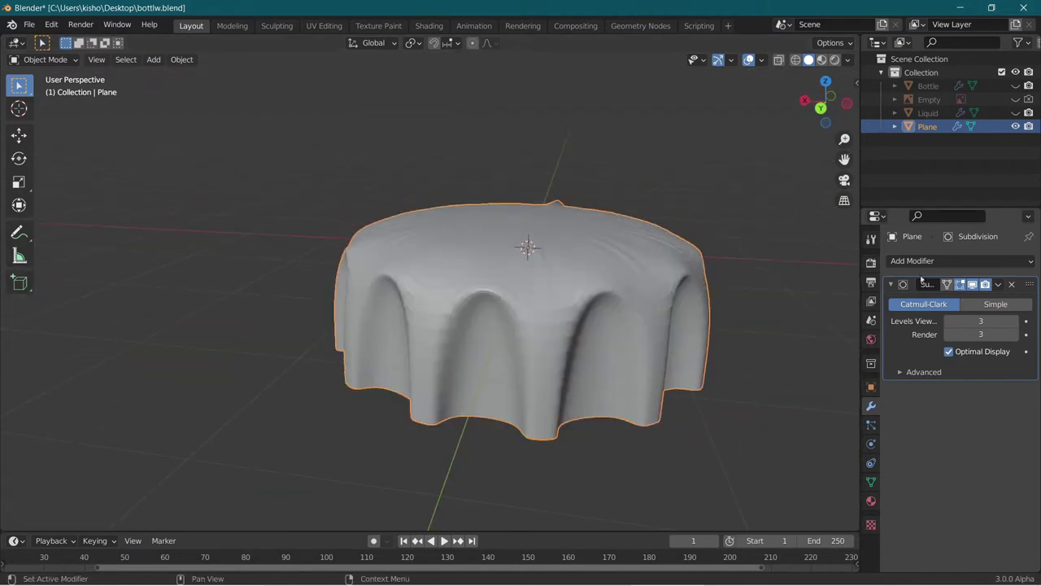
pyautogui.rightClick(606, 236)
pyautogui.click(607, 237)
pyautogui.scroll(-3, 608, 241)
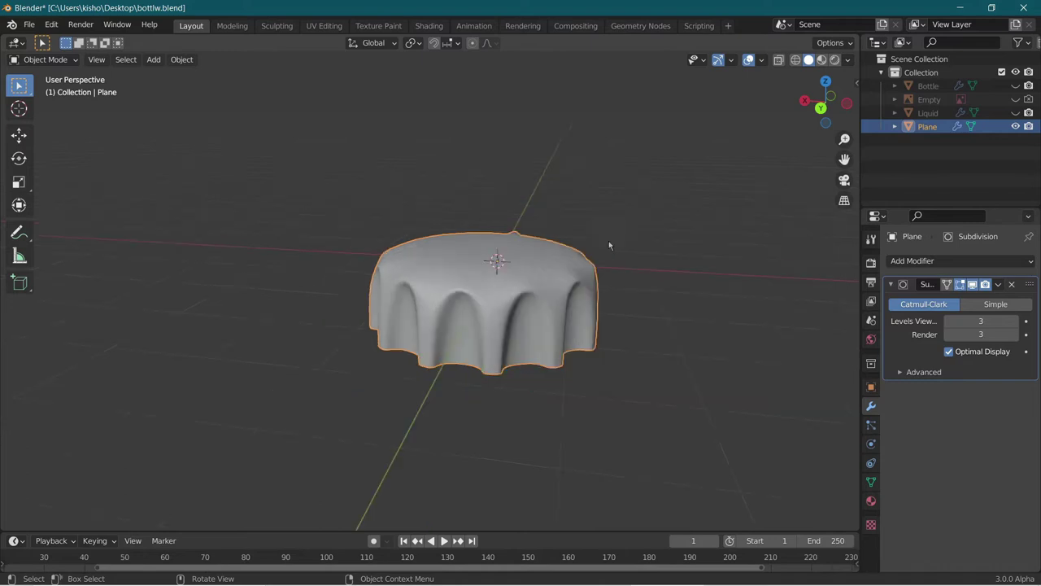
# Switch to the Shading workspace and create a new material for the cap.
pyautogui.scroll(4, 586, 233)
pyautogui.moveTo(586, 232); pyautogui.dragTo(639, 275, button='middle')
pyautogui.scroll(-3, 638, 275)
pyautogui.moveTo(553, 249); pyautogui.dragTo(618, 221, button='middle')
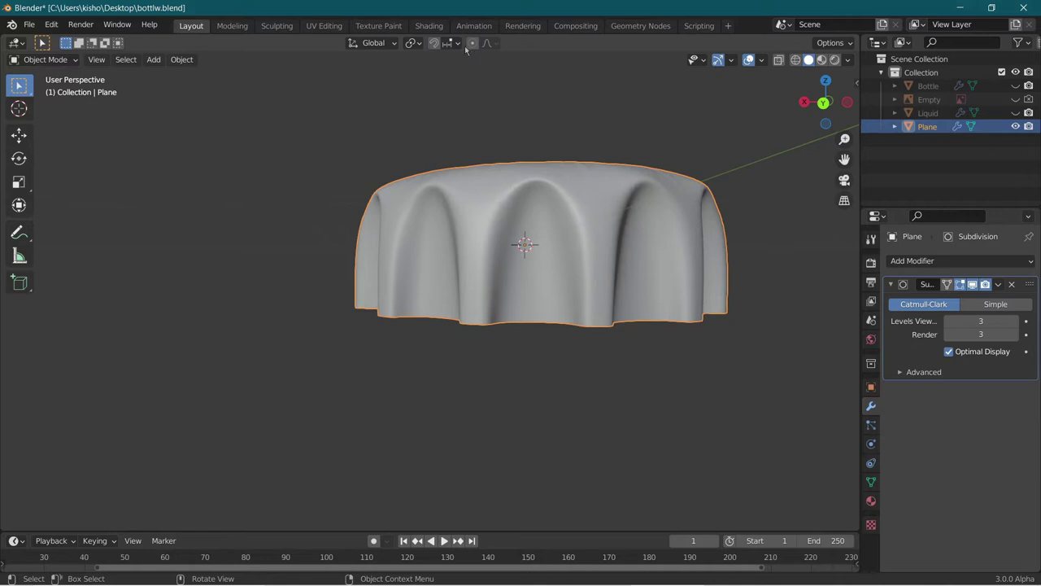
pyautogui.click(429, 25)
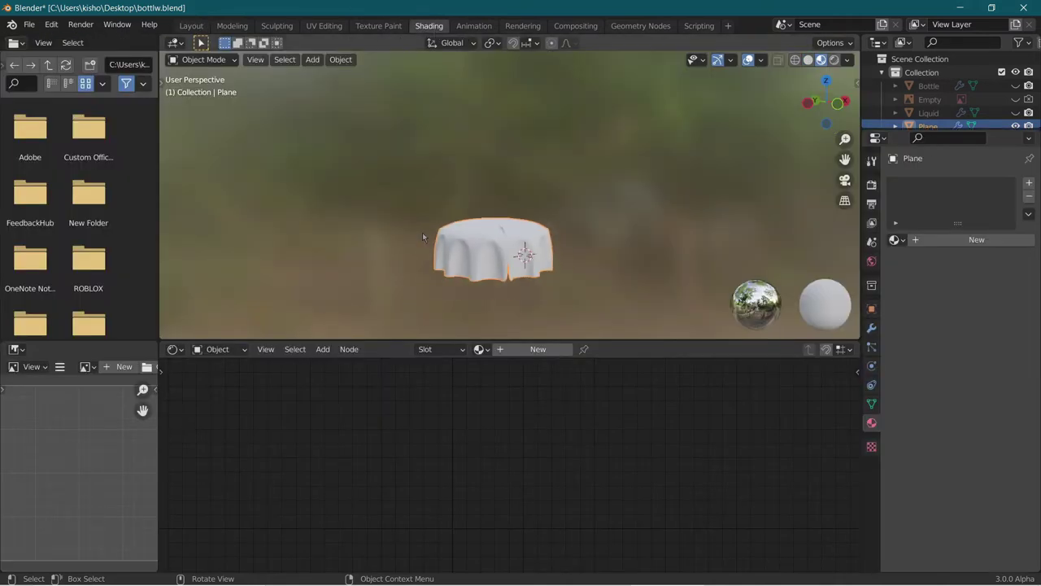
pyautogui.scroll(3, 435, 204)
pyautogui.moveTo(422, 236); pyautogui.dragTo(515, 281, button='middle')
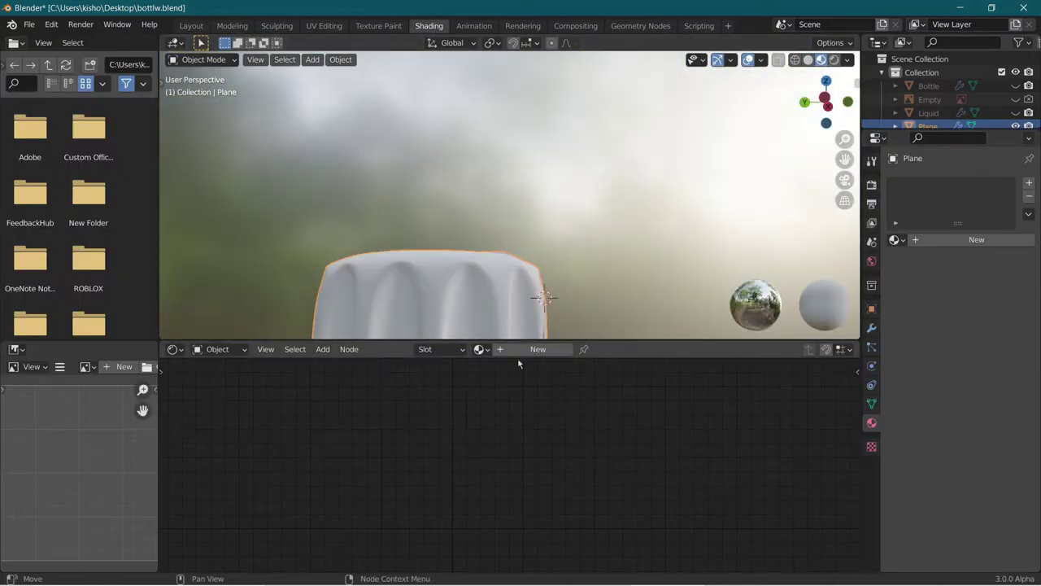
pyautogui.click(522, 352)
pyautogui.scroll(-4, 491, 217)
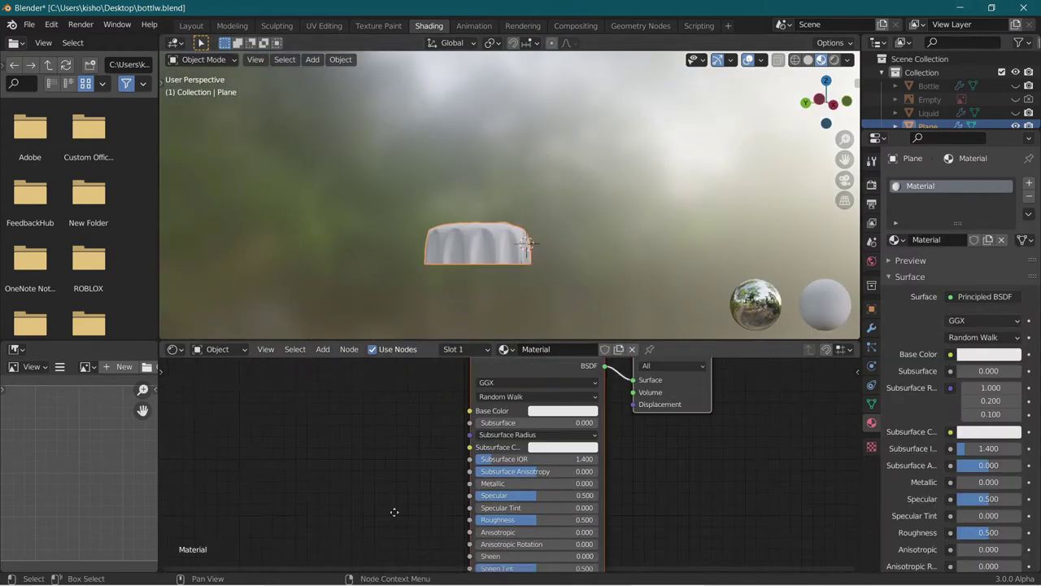
# Set the cap material's Base Color to the golden orange E7A933.
pyautogui.moveTo(393, 512); pyautogui.dragTo(413, 546, button='middle')
pyautogui.scroll(2, 503, 462)
pyautogui.click(575, 444)
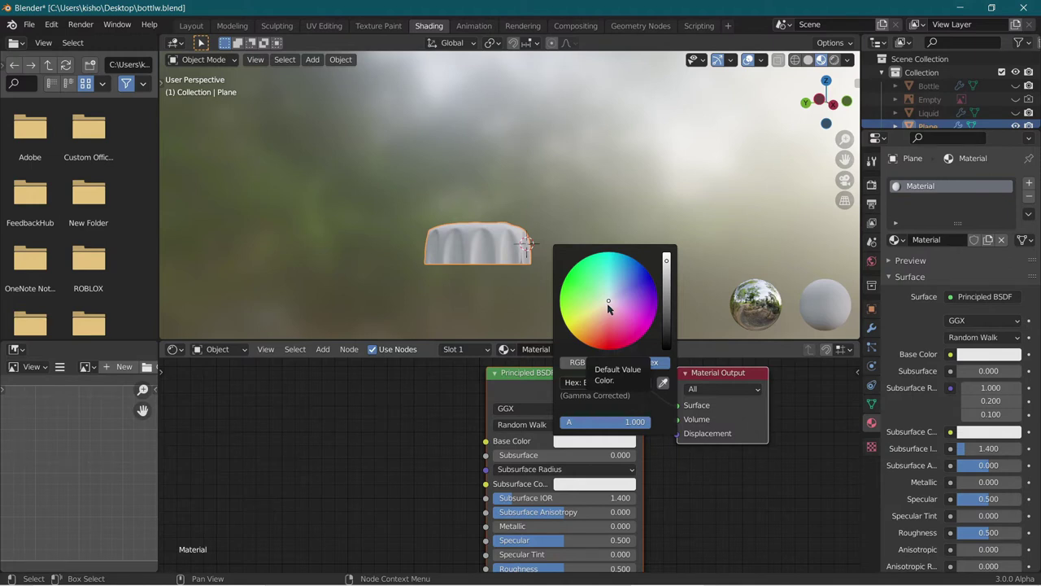
pyautogui.write('E77B2F')
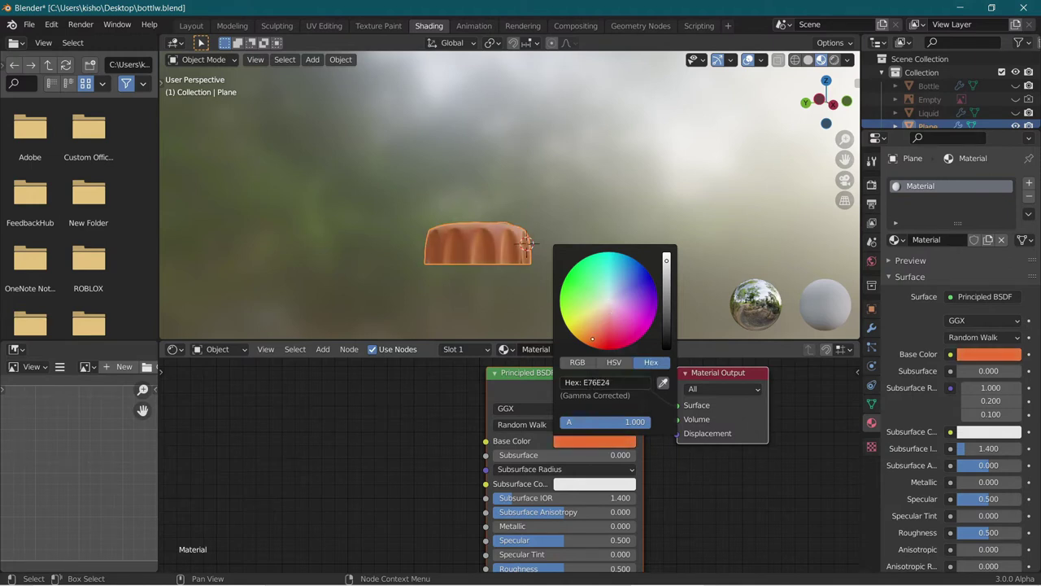
pyautogui.moveTo(592, 338)
pyautogui.mouseDown()
pyautogui.moveTo(572, 332)
pyautogui.moveTo(581, 330)
pyautogui.mouseUp()
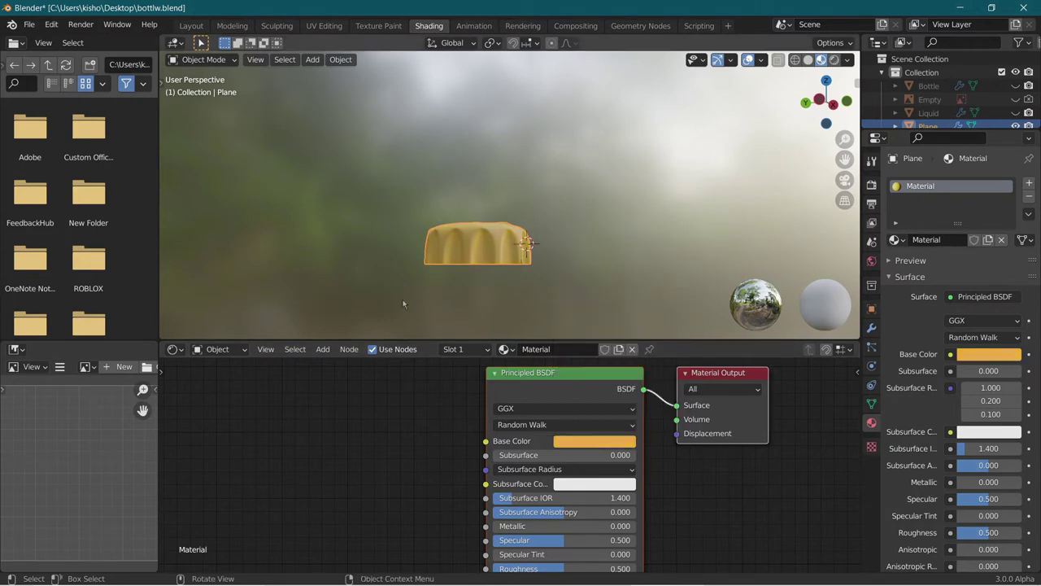
pyautogui.click(589, 443)
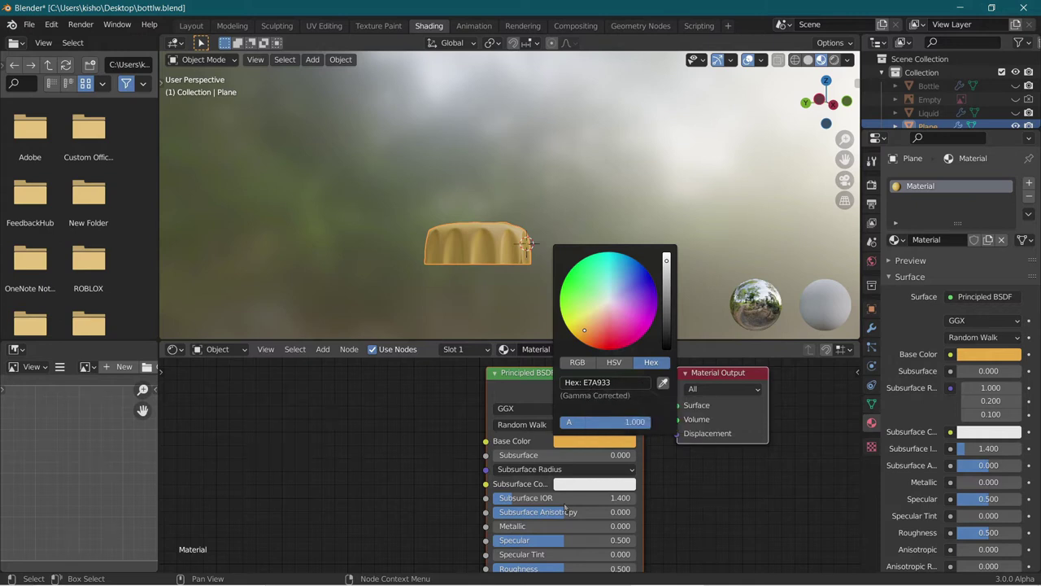
pyautogui.scroll(-1, 498, 396)
pyautogui.scroll(2, 451, 456)
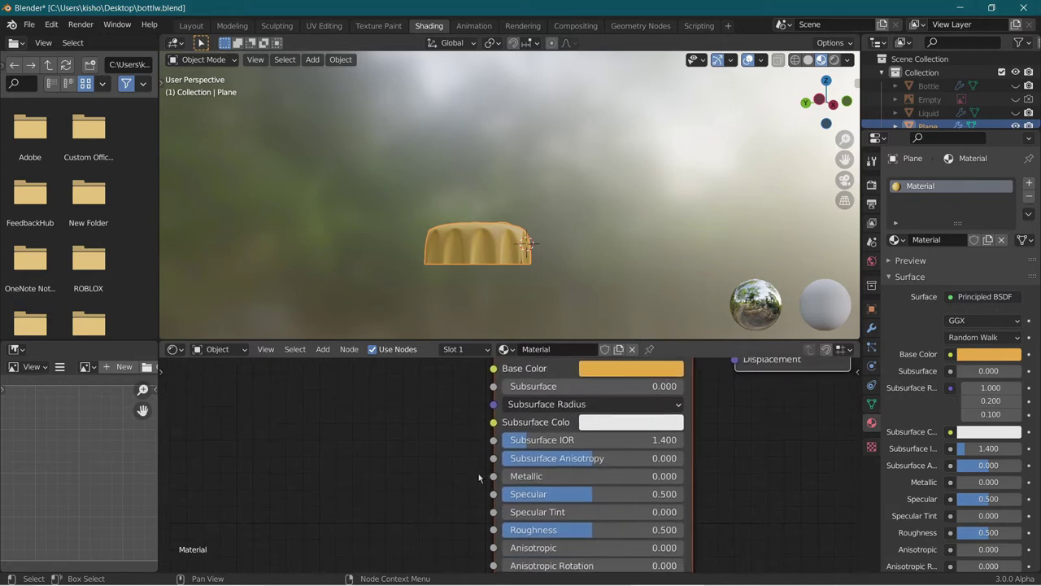
# Set the cap material's Metallic value to 1.000.
pyautogui.moveTo(492, 210); pyautogui.dragTo(578, 179, button='middle')
pyautogui.scroll(3, 525, 248)
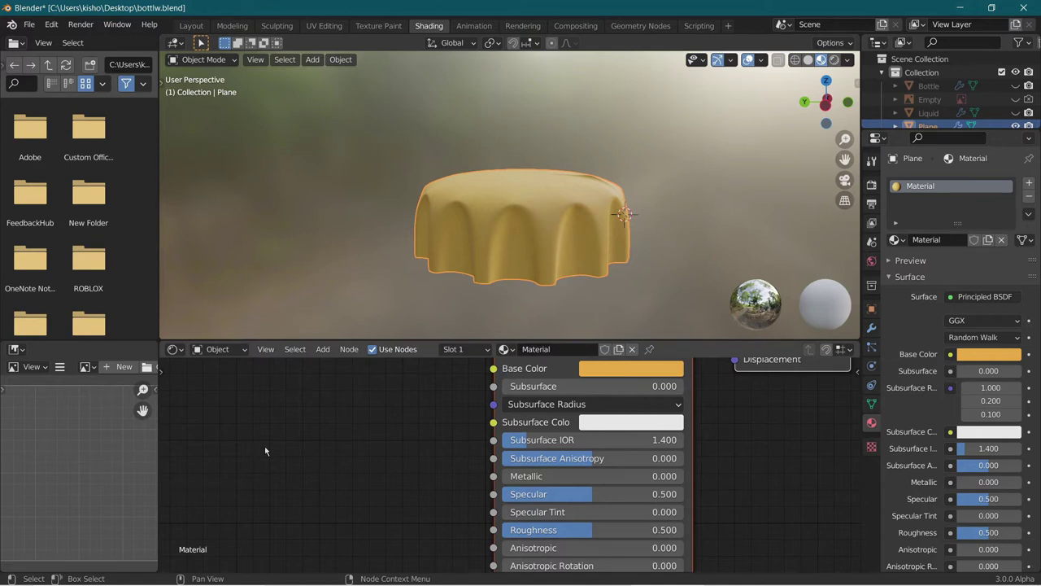
pyautogui.moveTo(461, 488); pyautogui.dragTo(333, 488, button='middle')
pyautogui.scroll(-4, 449, 451)
pyautogui.scroll(3, 436, 446)
pyautogui.scroll(3, 464, 457)
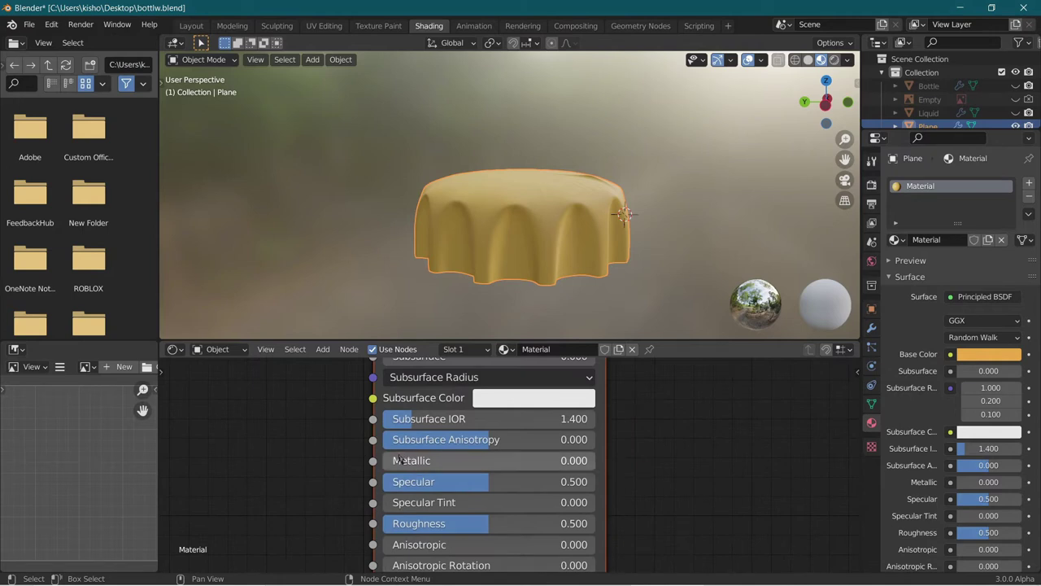
pyautogui.moveTo(400, 460); pyautogui.dragTo(626, 460)
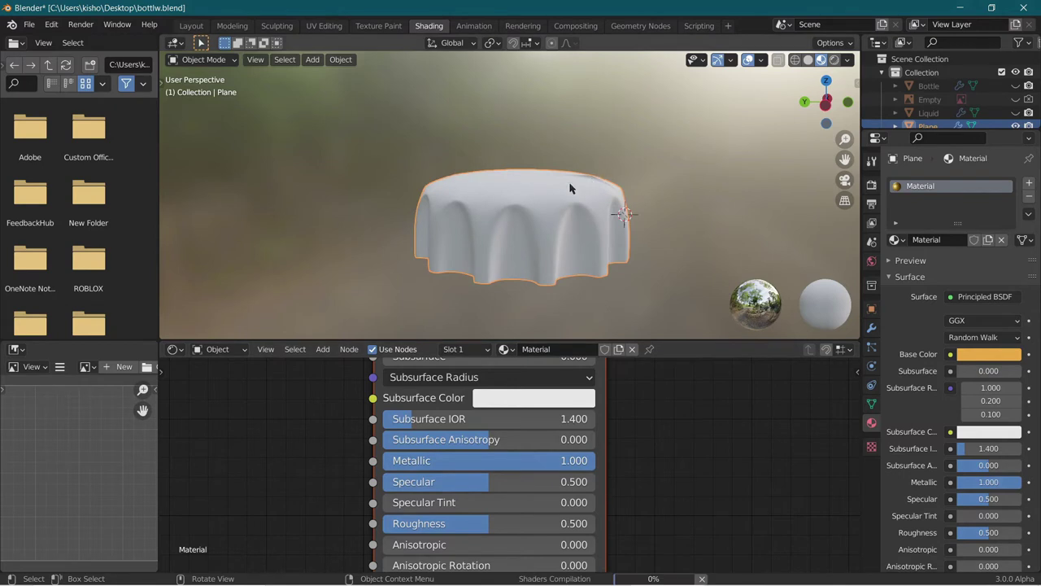
# Set the cap material's Roughness to 0.27.
pyautogui.scroll(7, 533, 230)
pyautogui.moveTo(523, 223)
pyautogui.mouseDown(button='middle')
pyautogui.moveTo(425, 189)
pyautogui.moveTo(498, 230)
pyautogui.mouseUp(button='middle')
pyautogui.scroll(-6, 425, 189)
pyautogui.scroll(3, 241, 475)
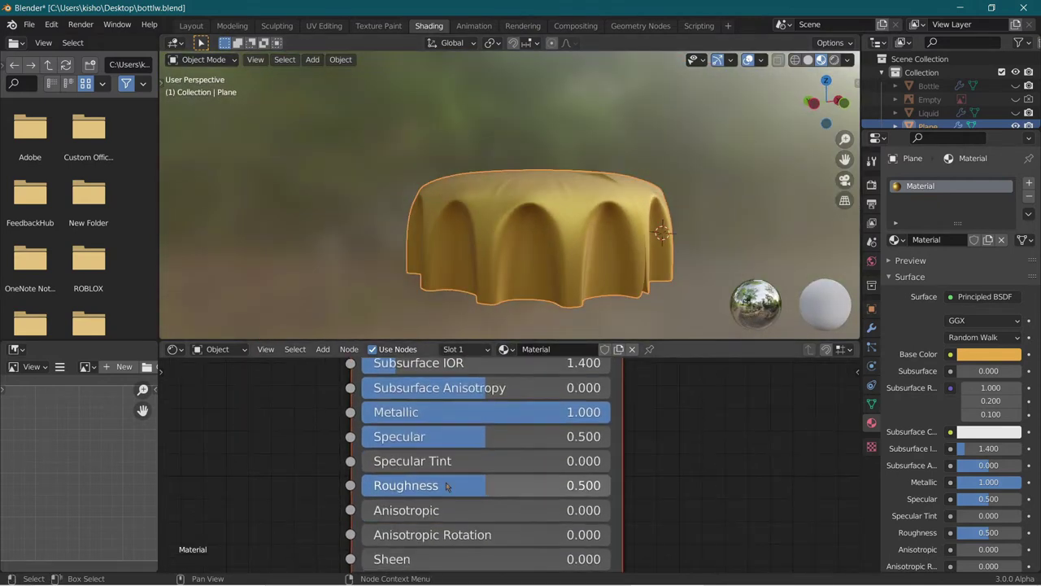
pyautogui.moveTo(446, 486); pyautogui.dragTo(383, 485)
pyautogui.click(383, 485)
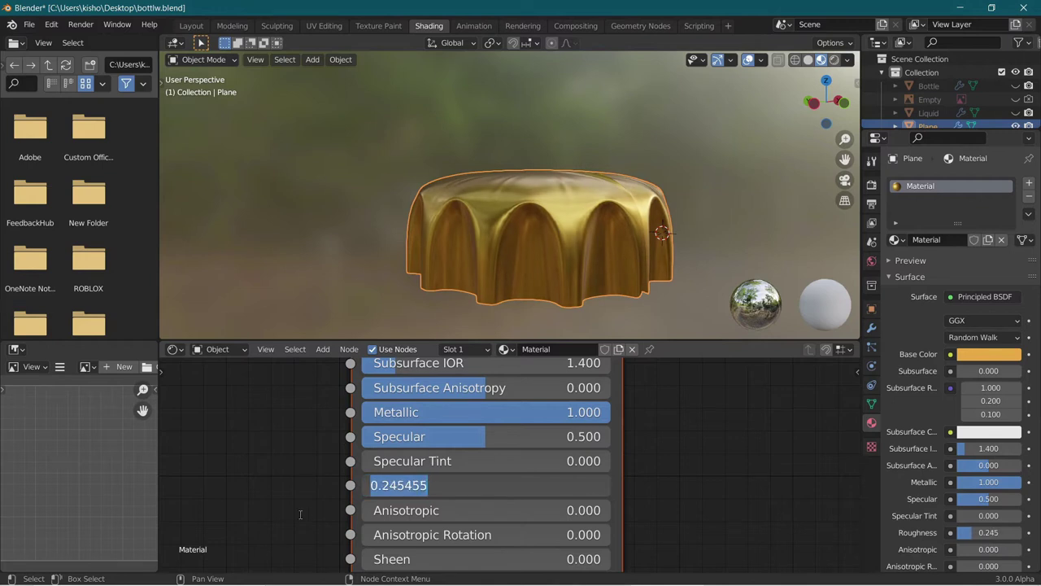
pyautogui.write('0')
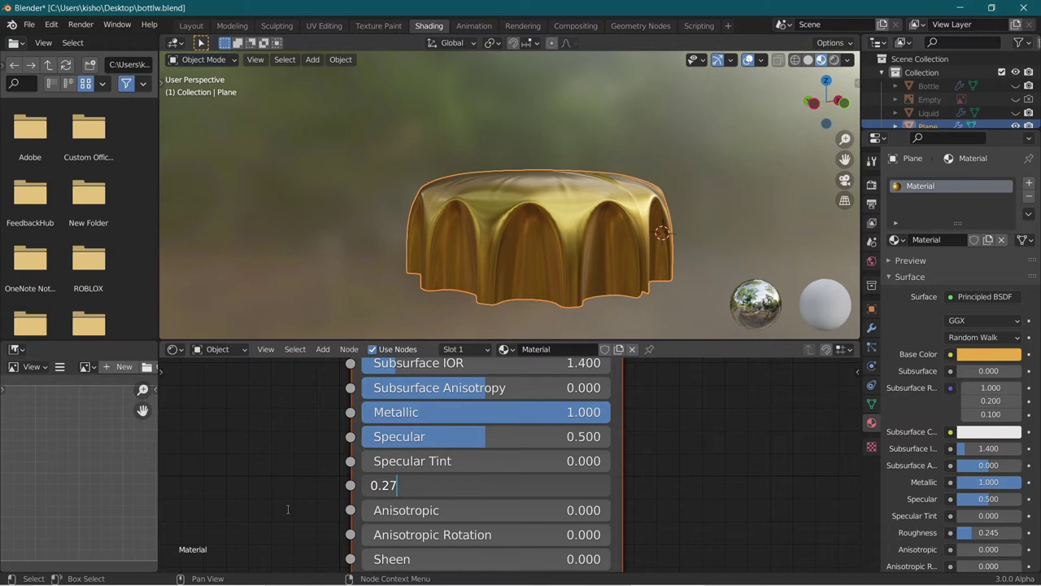
pyautogui.write('.27')
pyautogui.press('Return')
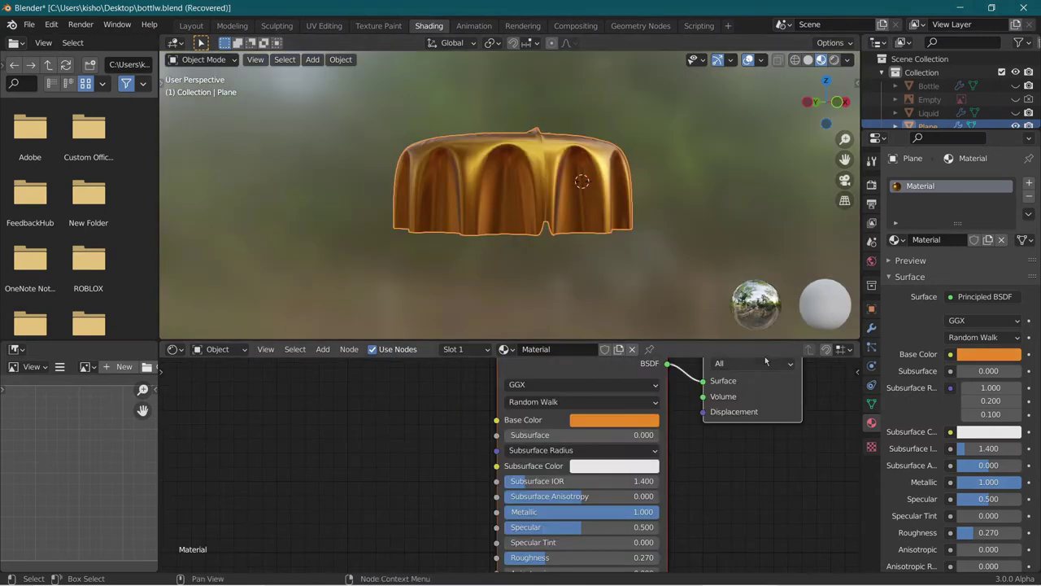
# Raise the cap material's Roughness to 0.357 and check the reflections around the ridges.
pyautogui.moveTo(537, 203); pyautogui.dragTo(500, 187, button='middle')
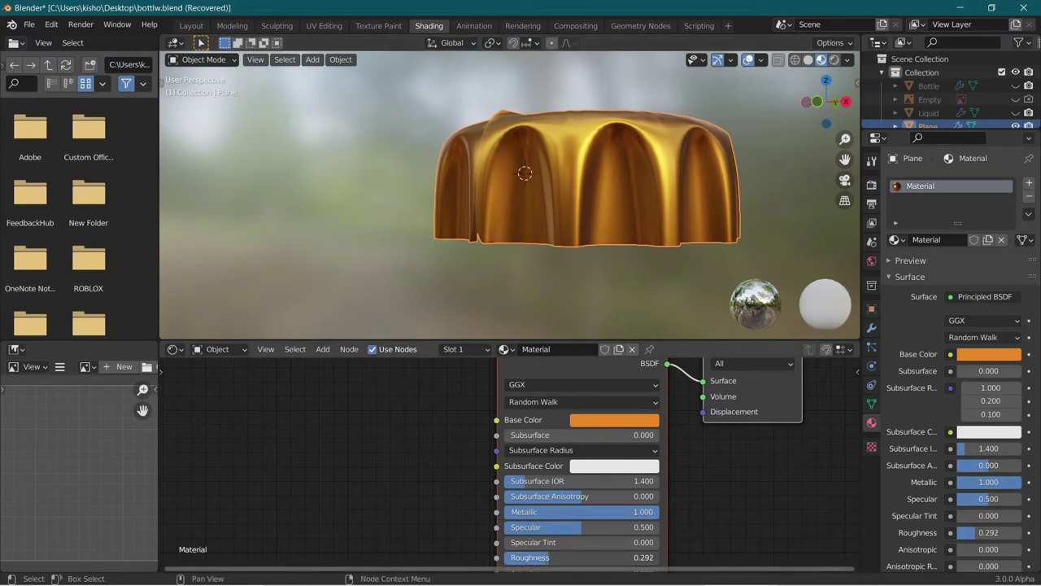
pyautogui.moveTo(569, 558); pyautogui.dragTo(590, 557)
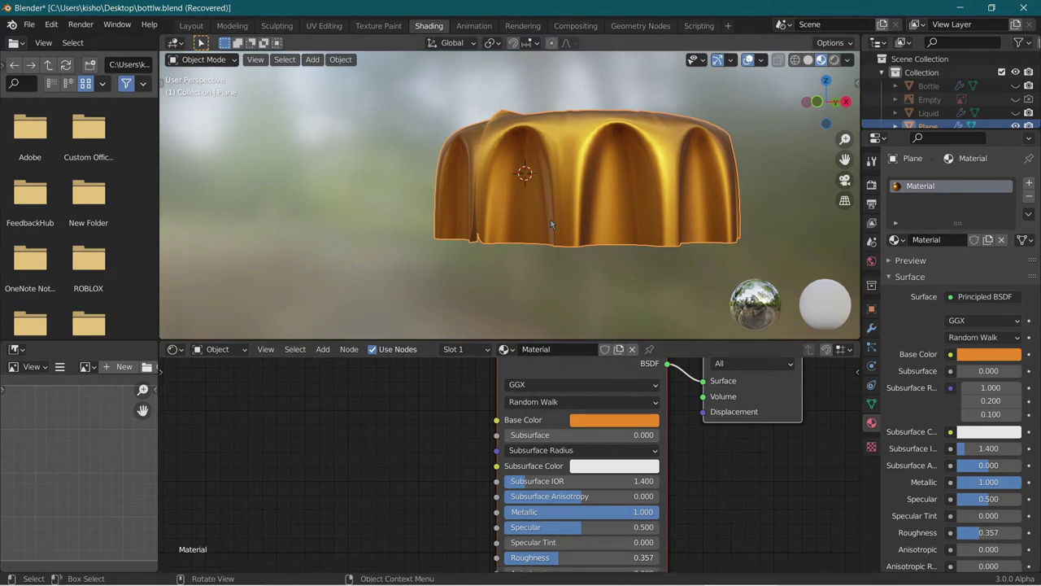
pyautogui.moveTo(611, 248); pyautogui.dragTo(580, 197, button='middle')
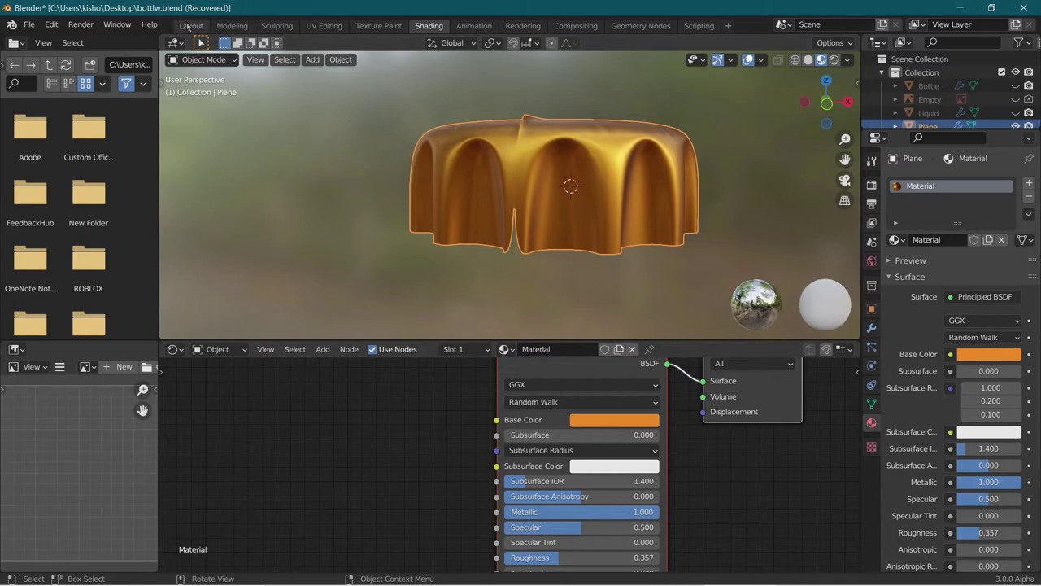
# Return to the Layout workspace, unhide all objects, and hide only the reference image behind the bottle.
pyautogui.click(191, 25)
pyautogui.scroll(-6, 264, 150)
pyautogui.moveTo(265, 150); pyautogui.dragTo(250, 182, button='middle')
pyautogui.scroll(-3, 254, 182)
pyautogui.moveTo(326, 191); pyautogui.dragTo(368, 203, button='middle')
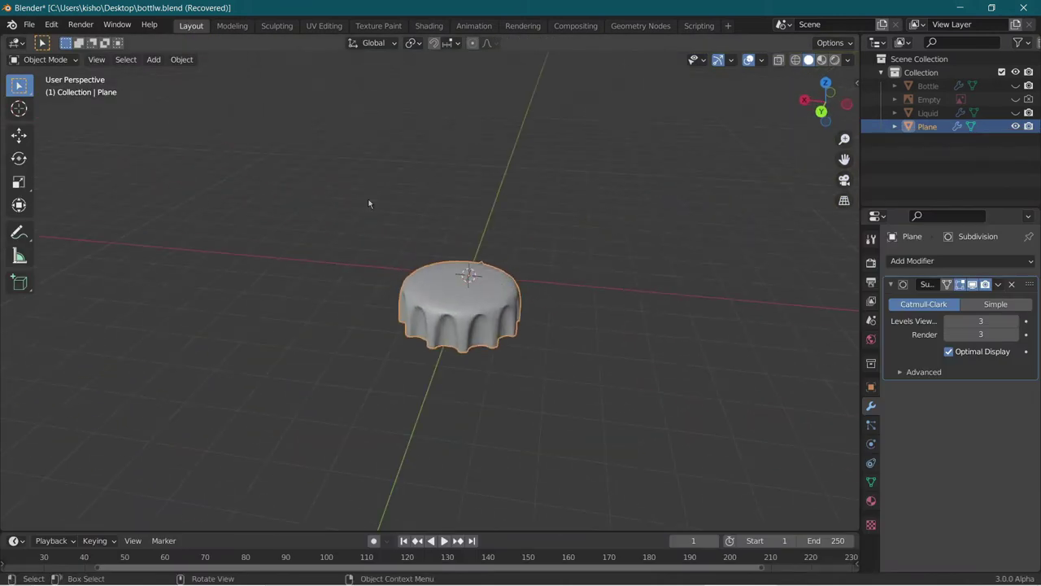
pyautogui.hotkey('alt', 'h')
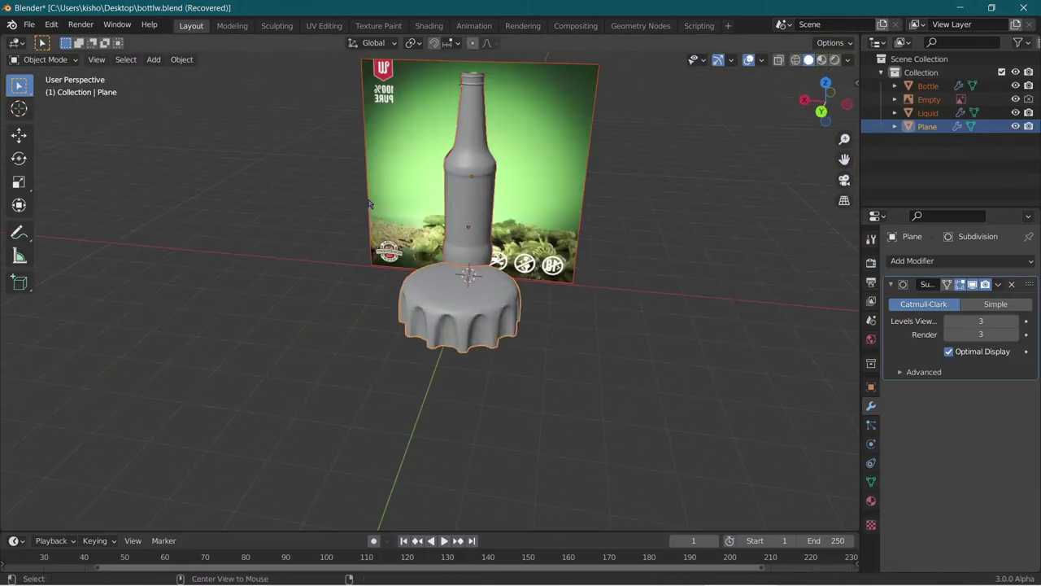
pyautogui.click(421, 80)
pyautogui.press('h')
pyautogui.scroll(-3, 421, 81)
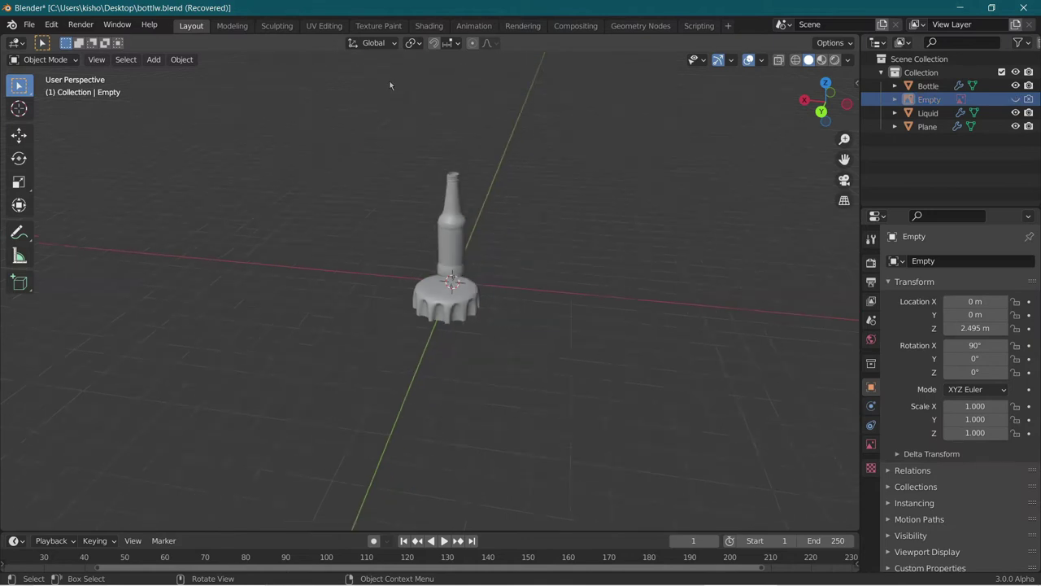
# Enlarge the cap slightly in the top view.
pyautogui.moveTo(390, 86); pyautogui.dragTo(298, 98, button='middle')
pyautogui.scroll(5, 298, 99)
pyautogui.scroll(-4, 333, 271)
pyautogui.moveTo(333, 270); pyautogui.dragTo(348, 366, button='middle')
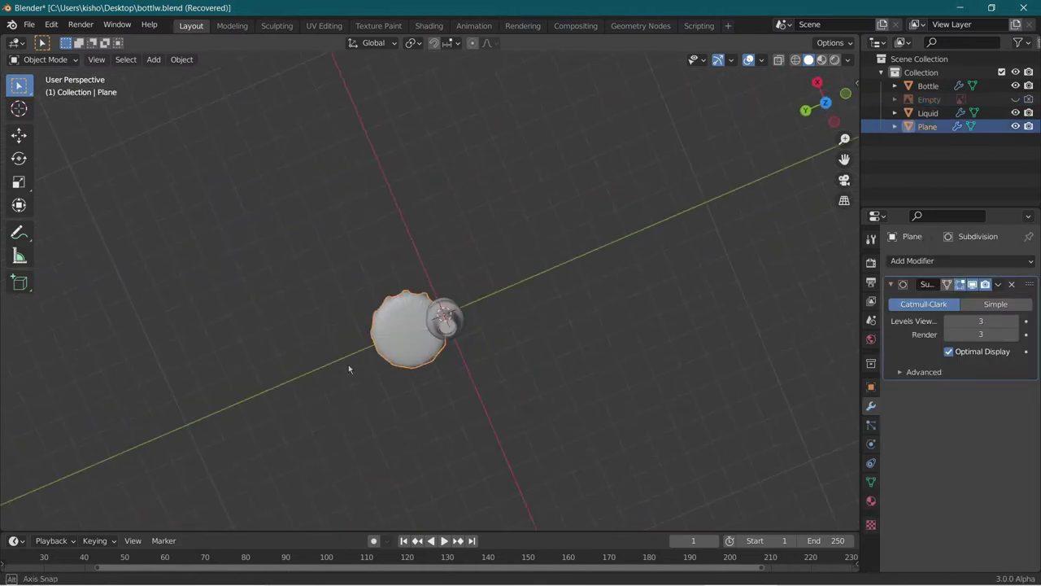
pyautogui.click(829, 106)
pyautogui.press('s')
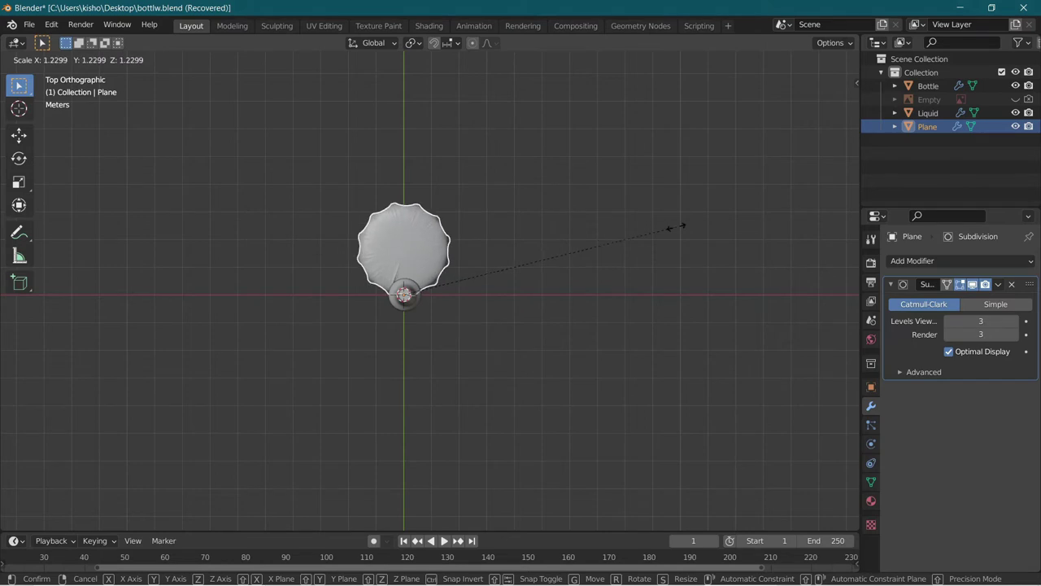
pyautogui.click(662, 257)
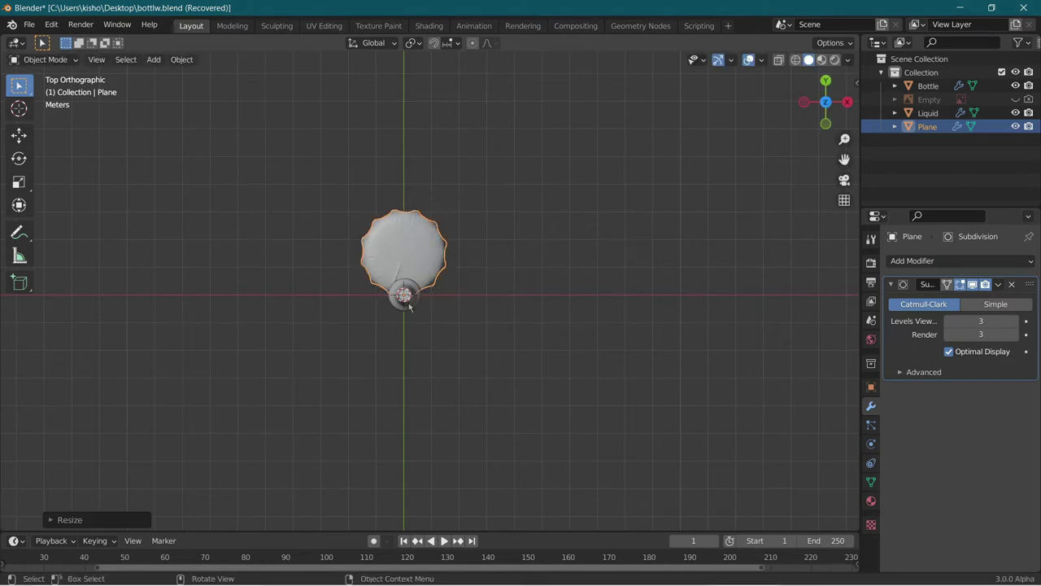
# Move the cap clear of the bottle in the top view and scale it down.
pyautogui.press('g')
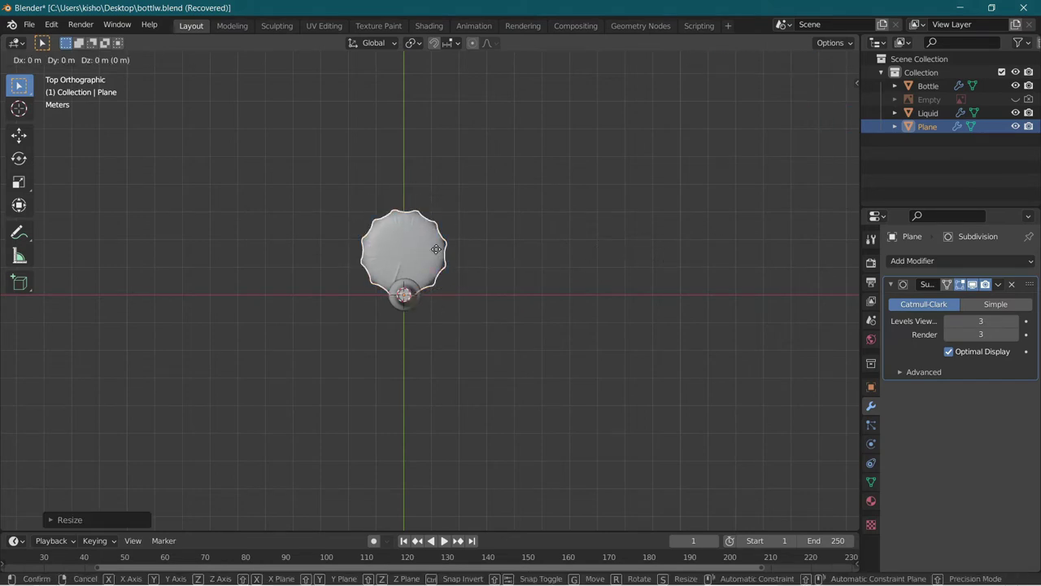
pyautogui.click(519, 216)
pyautogui.scroll(7, 513, 298)
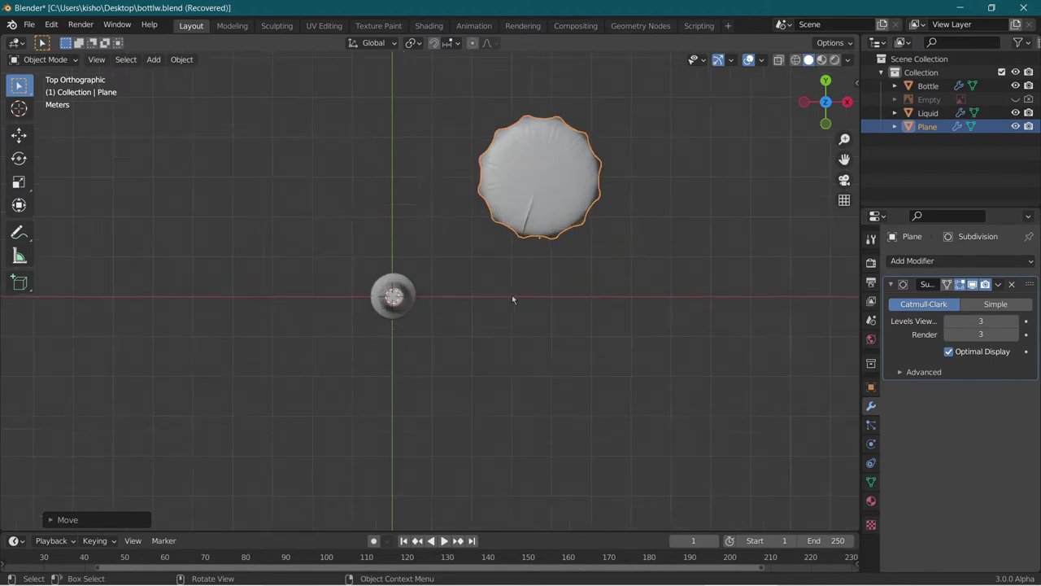
pyautogui.scroll(-4, 688, 162)
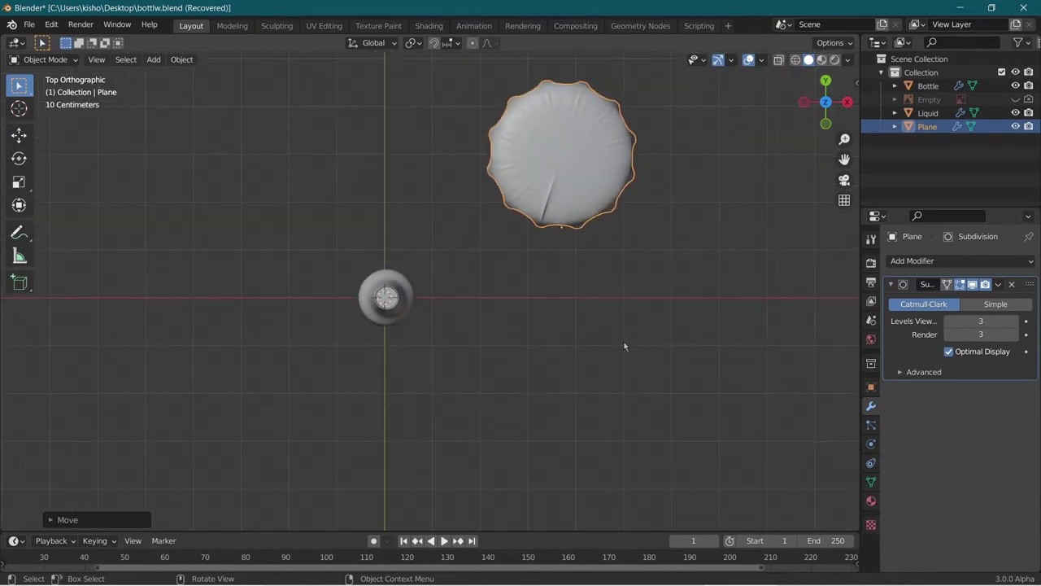
pyautogui.press('s')
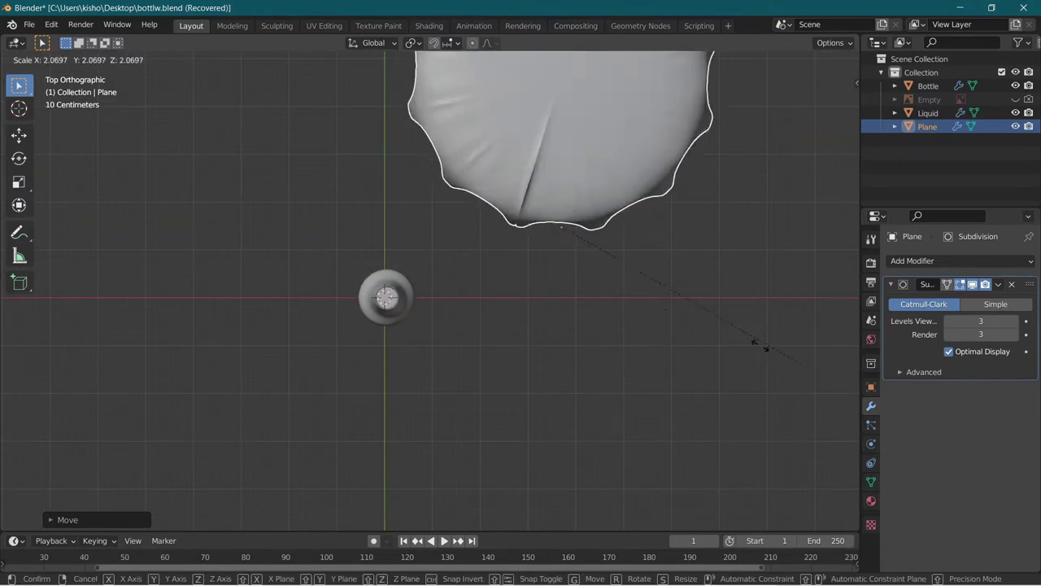
pyautogui.click(647, 279)
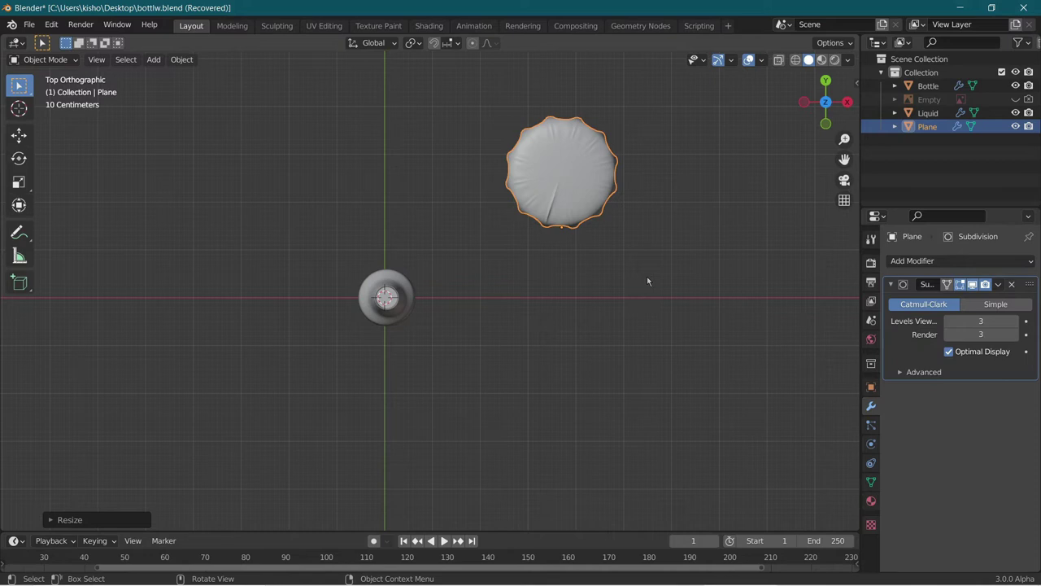
# Select the cap's whole mesh in Edit Mode and move it over the bottle's center in the top view.
pyautogui.press('Tab')
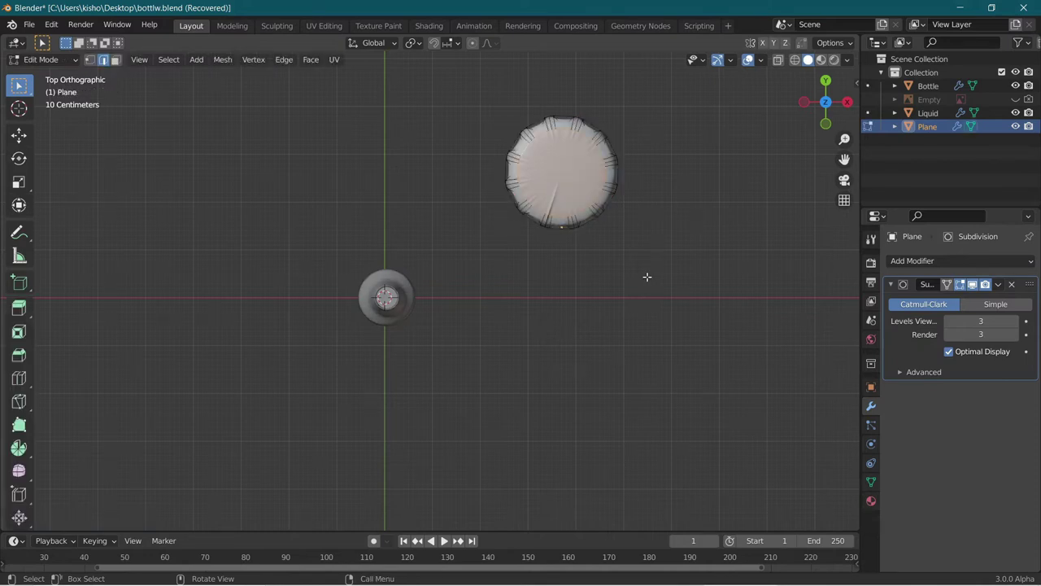
pyautogui.press('a')
pyautogui.press('a')
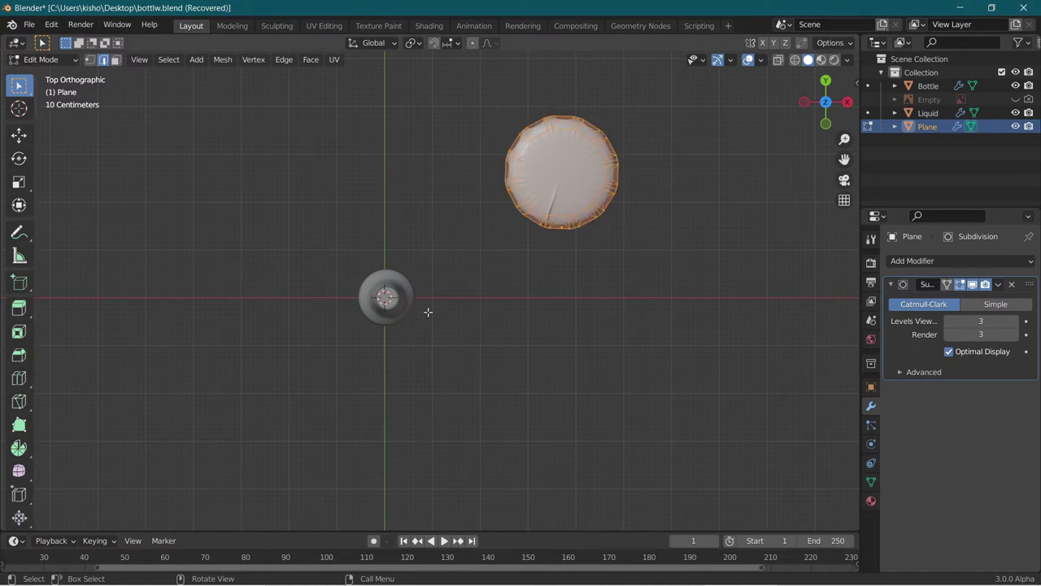
pyautogui.keyDown('shift'); pyautogui.moveTo(375, 398); pyautogui.dragTo(467, 374, button='middle'); pyautogui.keyUp('shift')
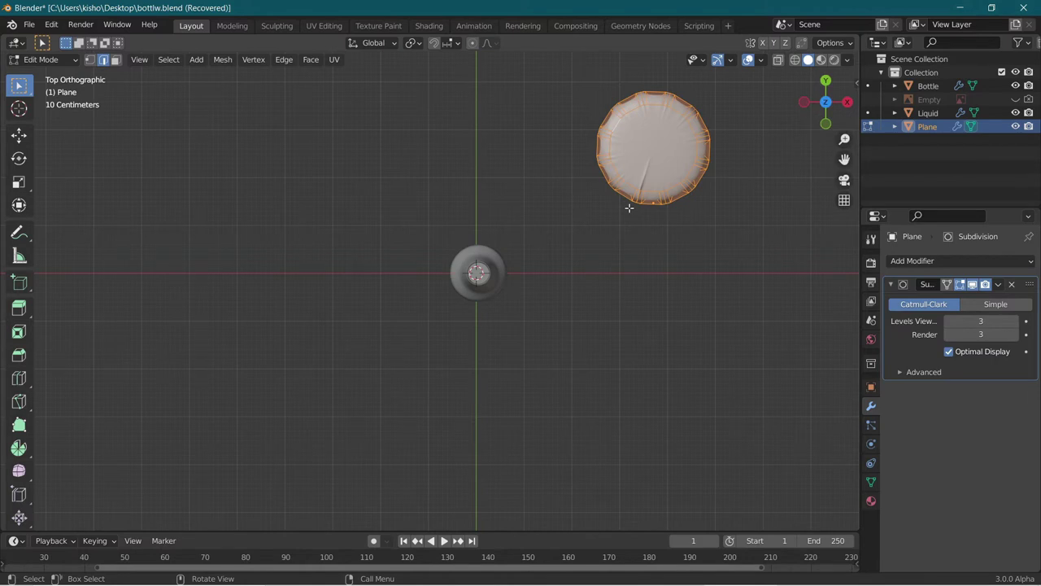
pyautogui.press('g')
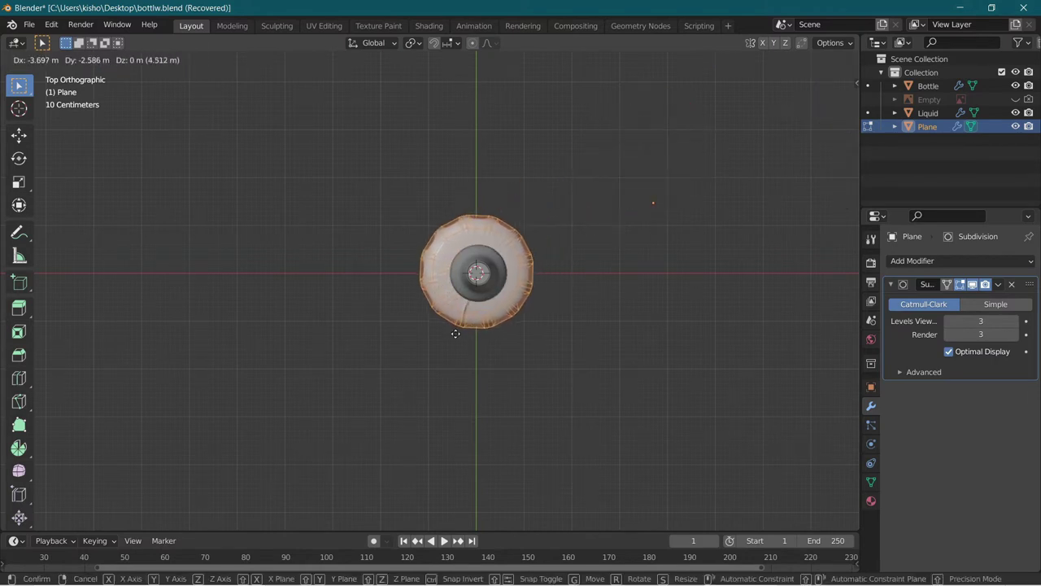
pyautogui.click(456, 334)
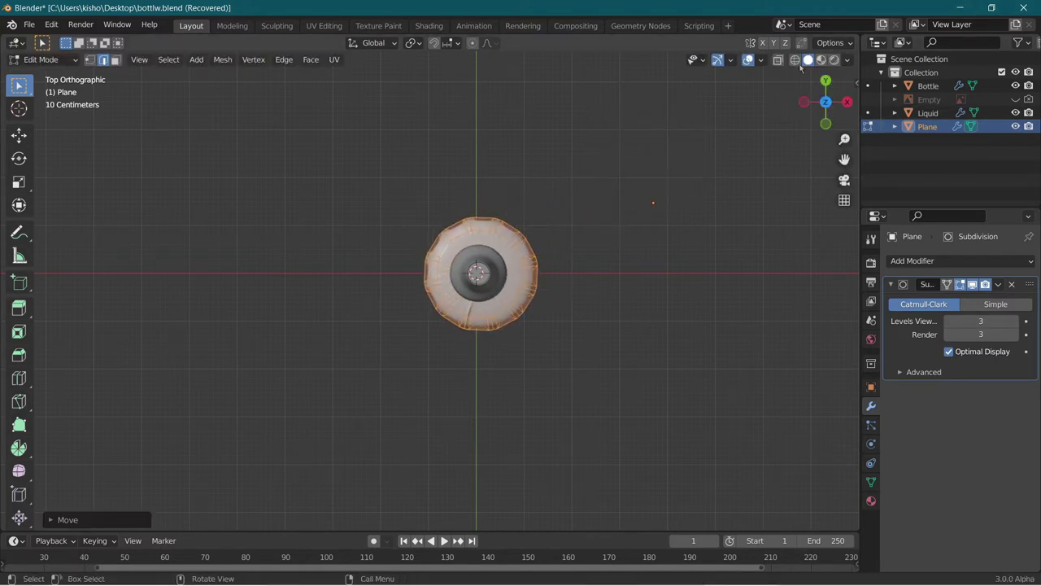
# Show the scene in wireframe and scale the cap mesh down close to the bottle neck's diameter.
pyautogui.press('Tab')
pyautogui.scroll(4, 553, 282)
pyautogui.scroll(3, 553, 282)
pyautogui.keyDown('shift'); pyautogui.moveTo(553, 283); pyautogui.dragTo(414, 284, button='middle'); pyautogui.keyUp('shift')
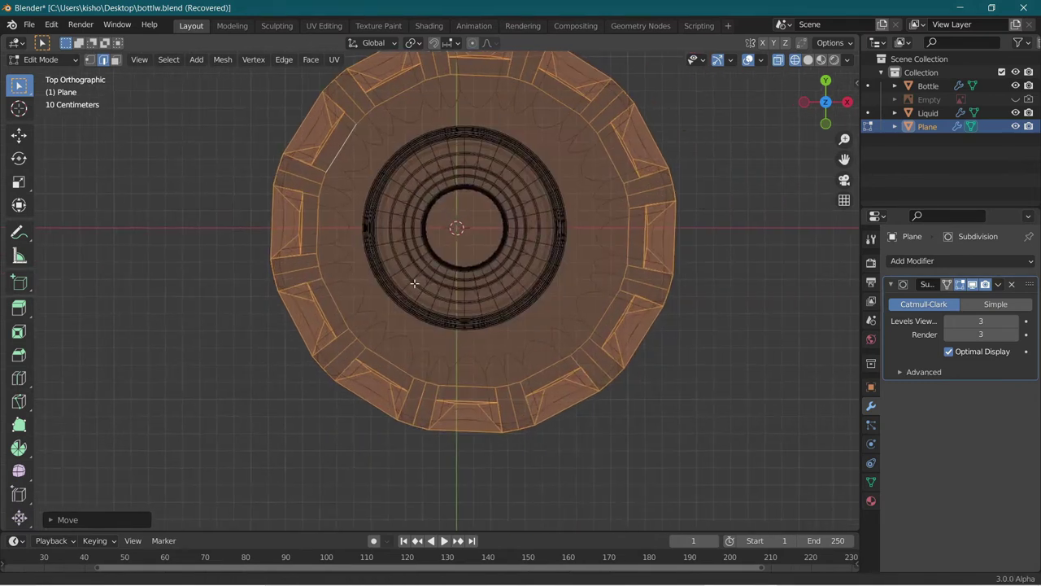
pyautogui.press('s')
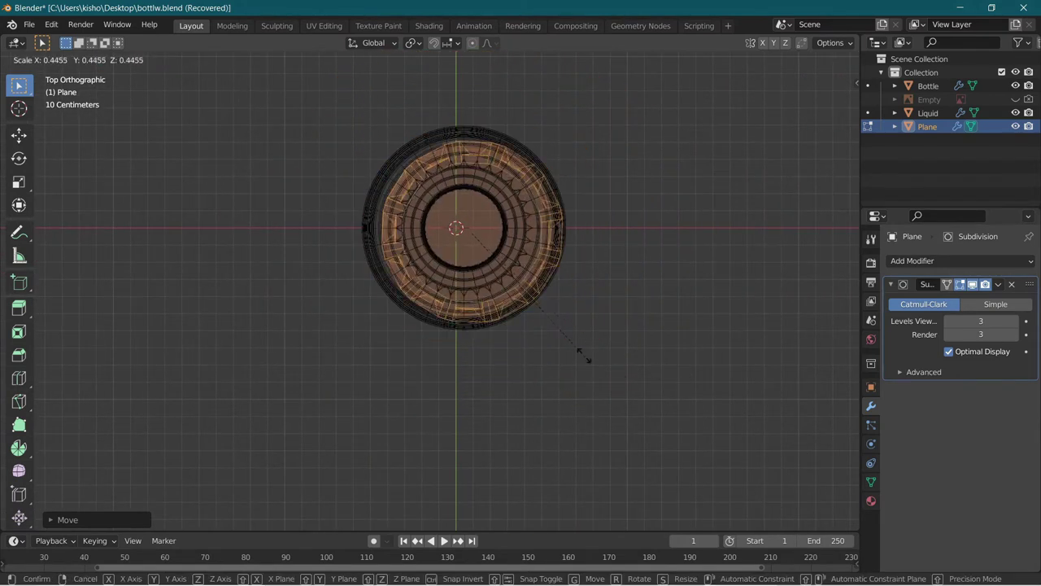
pyautogui.click(543, 327)
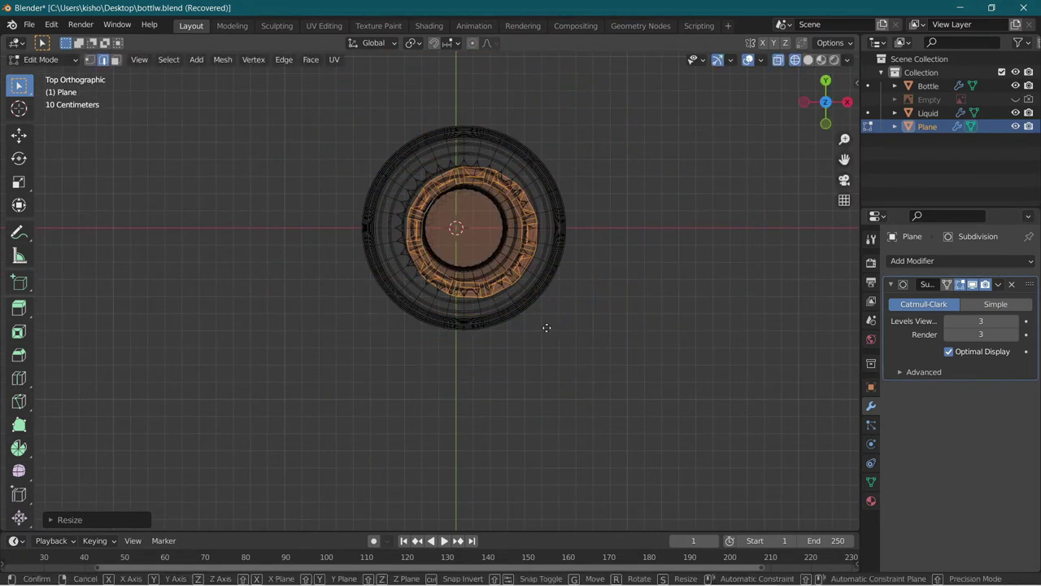
# Center the cap mesh on the bottle mouth and shrink it to sit just outside the neck ring.
pyautogui.press('g')
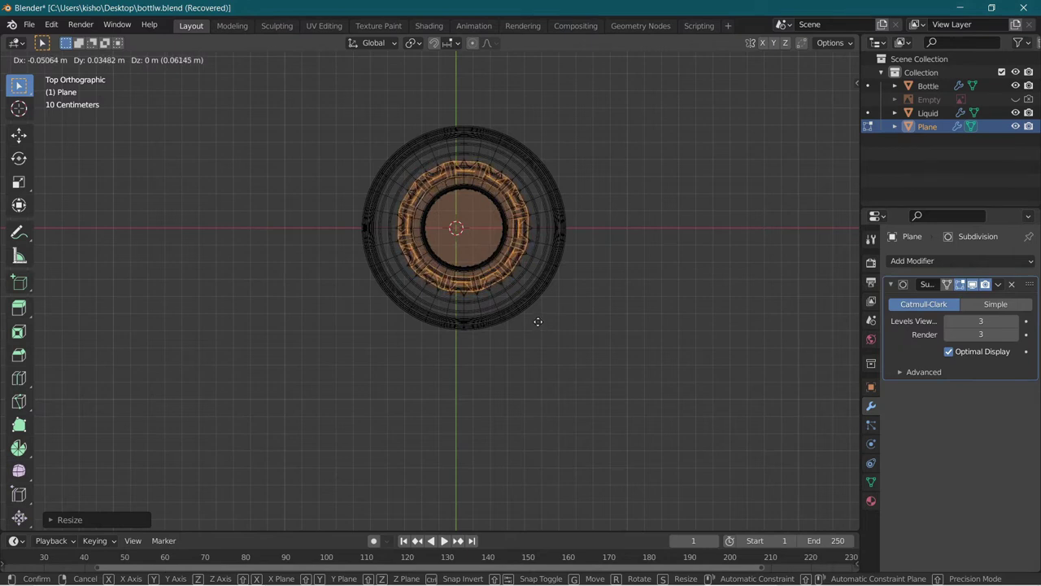
pyautogui.click(538, 321)
pyautogui.press('s')
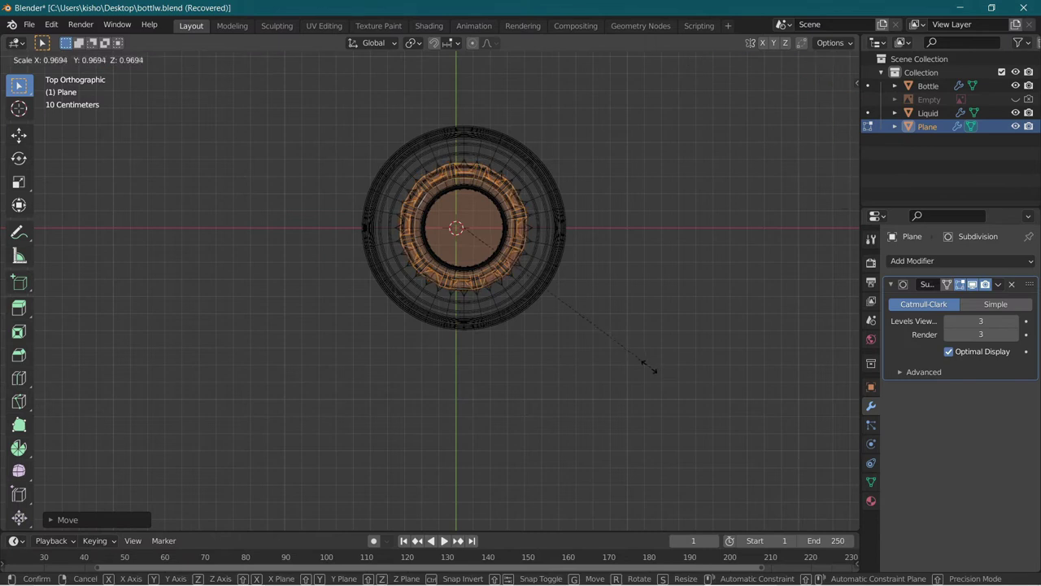
pyautogui.click(620, 346)
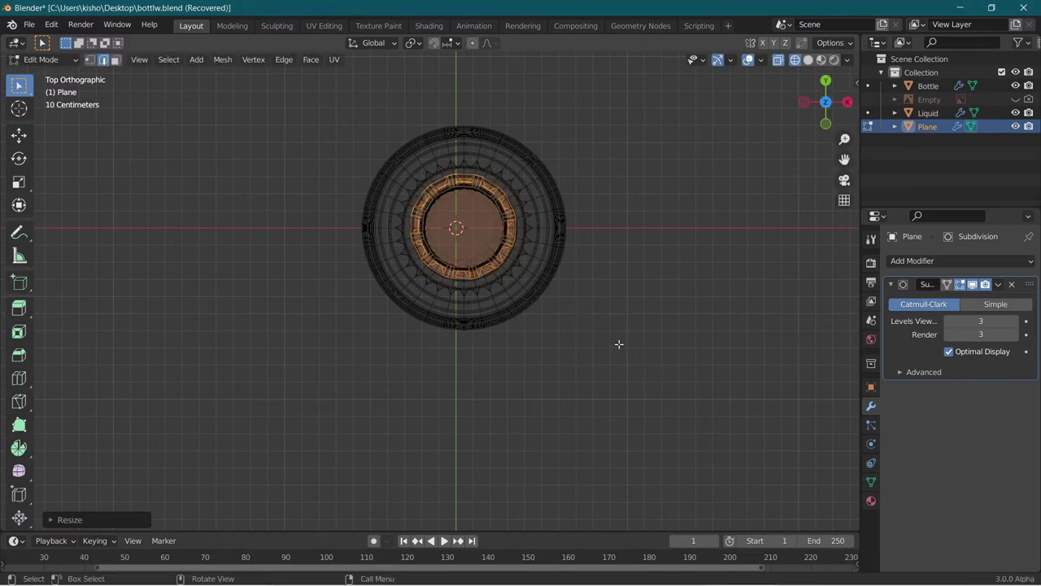
# Move the cap mesh up along Z onto the bottle's mouth in the right side view.
pyautogui.moveTo(618, 344); pyautogui.dragTo(561, 277, button='middle')
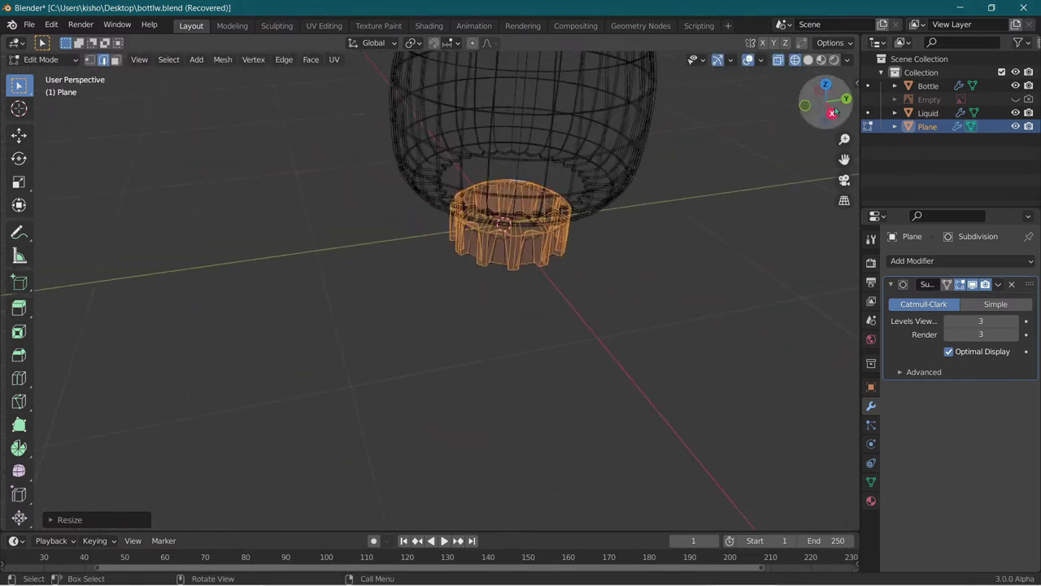
pyautogui.click(833, 111)
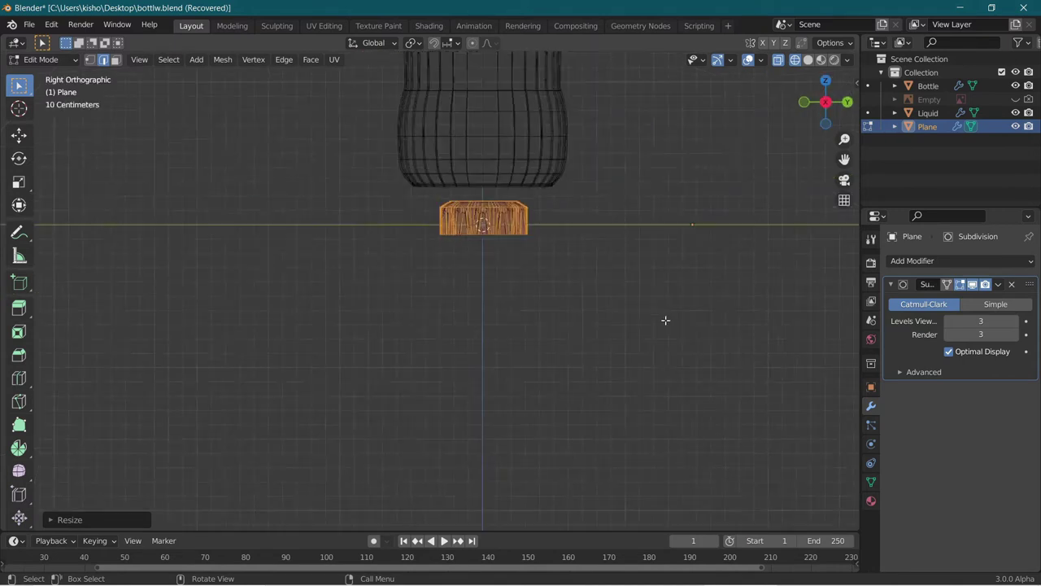
pyautogui.keyDown('shift'); pyautogui.moveTo(648, 329); pyautogui.dragTo(672, 318, button='middle'); pyautogui.keyUp('shift')
pyautogui.press('g')
pyautogui.press('z')
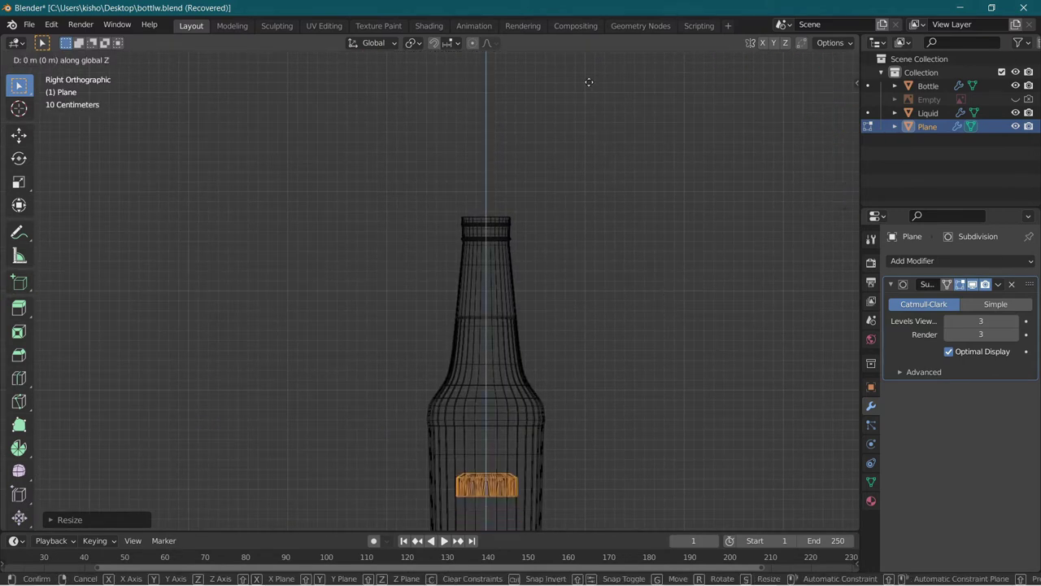
pyautogui.click(507, 316)
# Adjust the cap mesh's height along Z so it sits just above the bottle's rim and covers the lip.
pyautogui.scroll(6, 435, 278)
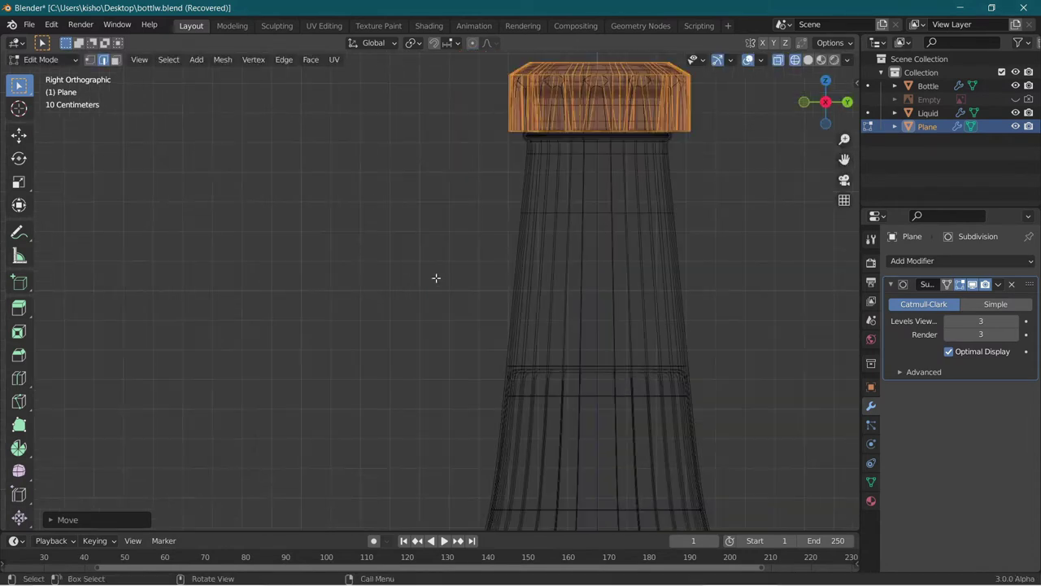
pyautogui.keyDown('shift'); pyautogui.moveTo(465, 283); pyautogui.dragTo(355, 361, button='middle'); pyautogui.keyUp('shift')
pyautogui.scroll(5, 342, 391)
pyautogui.keyDown('shift'); pyautogui.moveTo(317, 460); pyautogui.dragTo(291, 292, button='middle'); pyautogui.keyUp('shift')
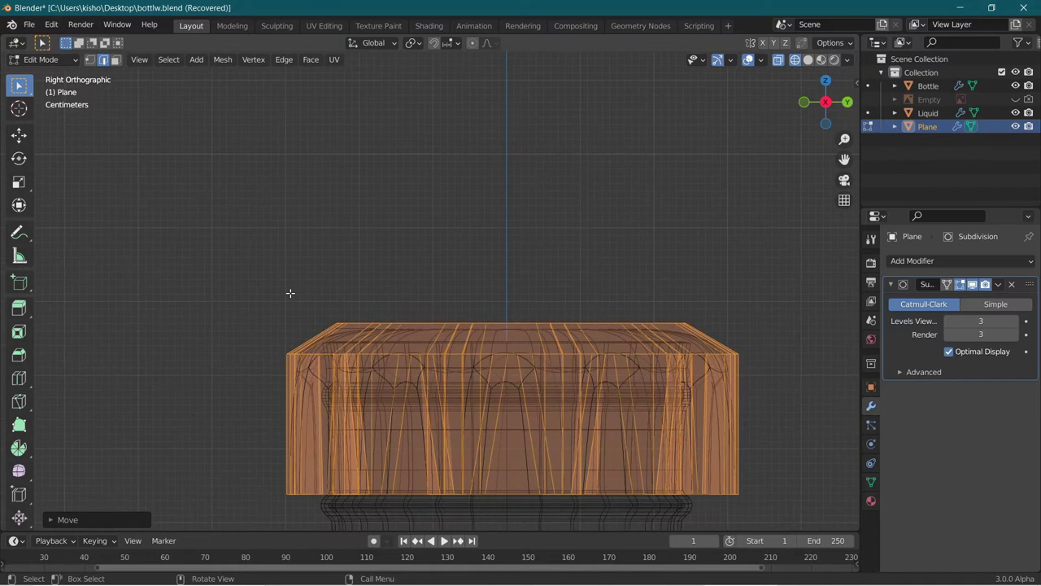
pyautogui.press('g')
pyautogui.press('z')
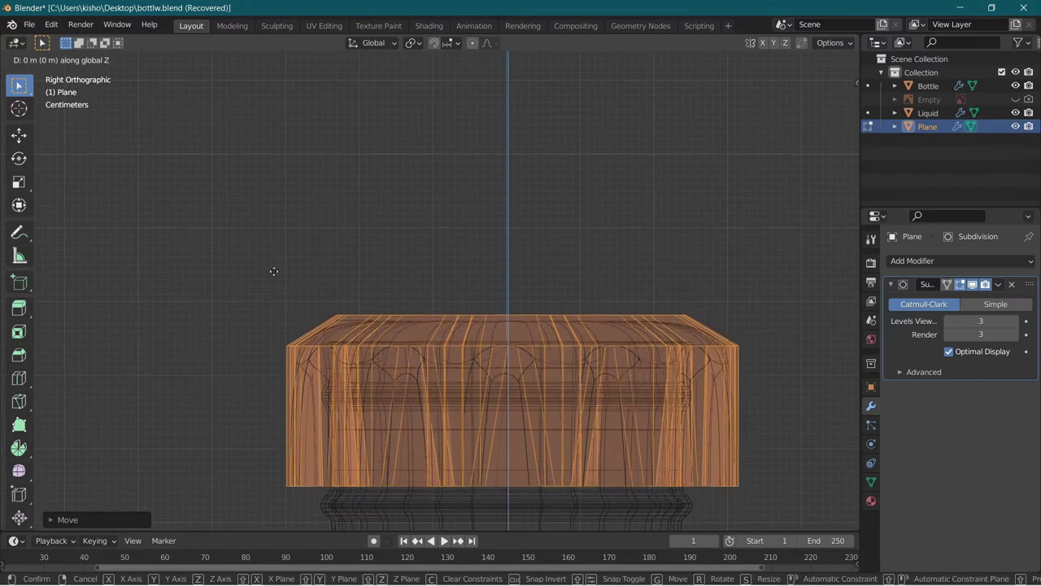
pyautogui.click(266, 214)
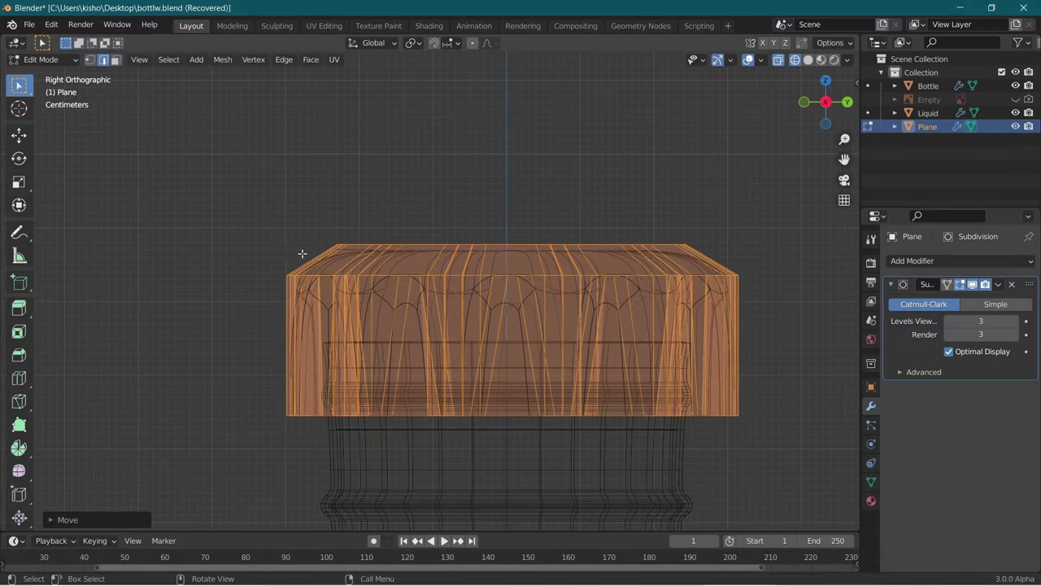
pyautogui.press('g')
pyautogui.press('z')
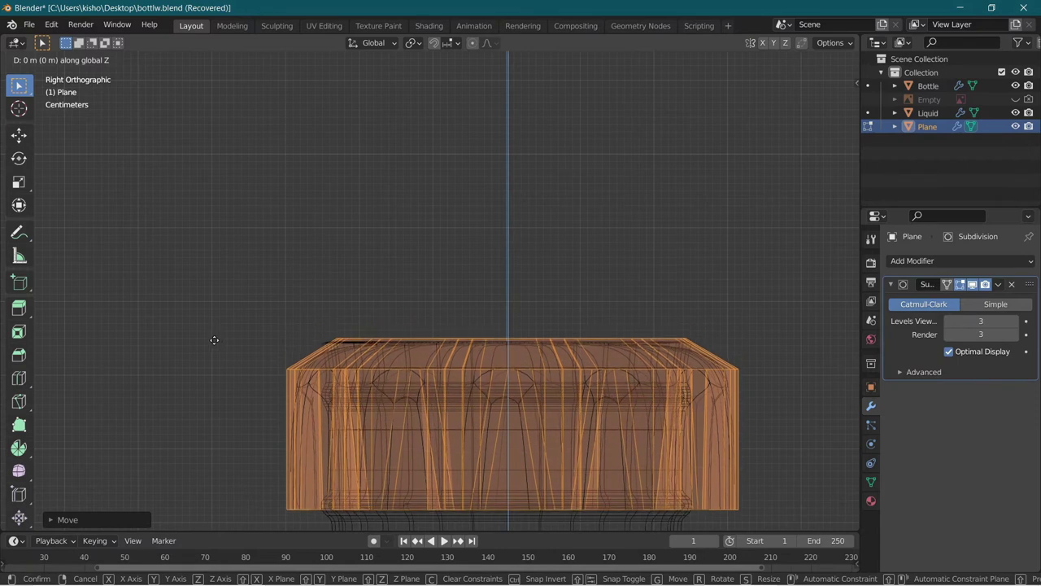
pyautogui.click(205, 336)
# Select only the cap's lower rim edges and raise them along Z to shorten the skirt above the neck ring.
pyautogui.scroll(-4, 204, 335)
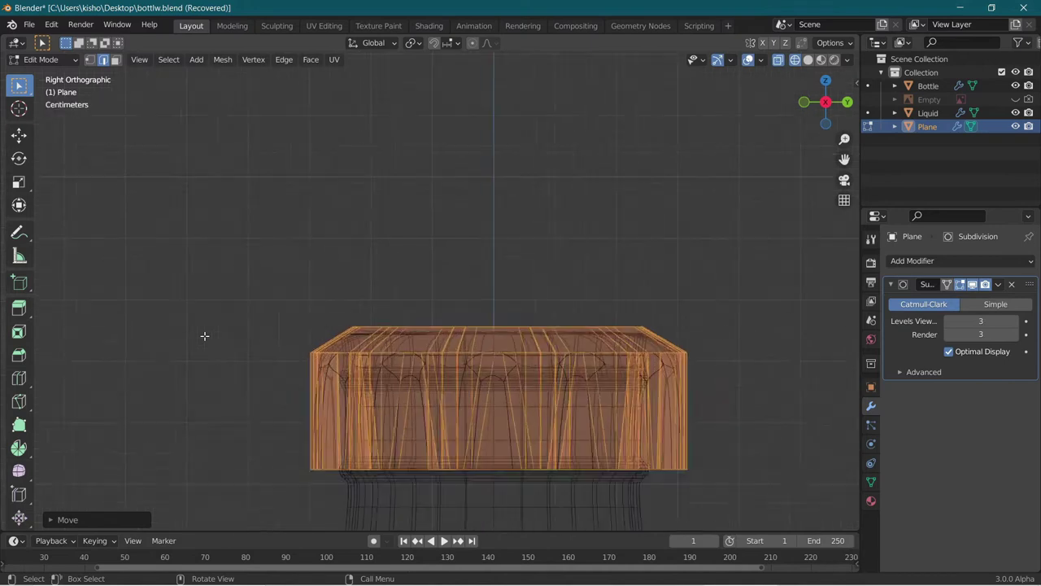
pyautogui.keyDown('shift'); pyautogui.moveTo(204, 337); pyautogui.dragTo(211, 223, button='middle'); pyautogui.keyUp('shift')
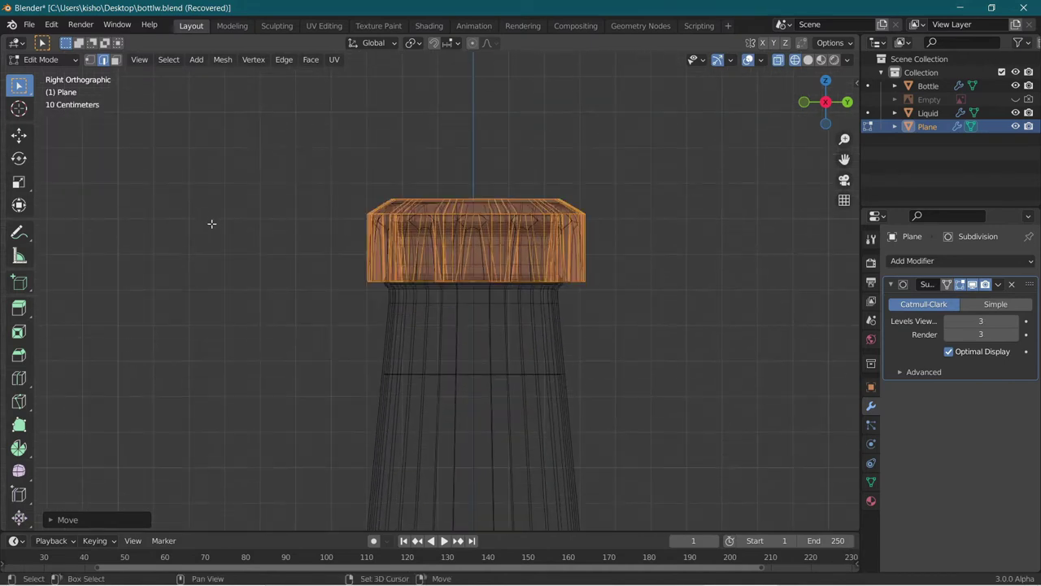
pyautogui.press('Tab')
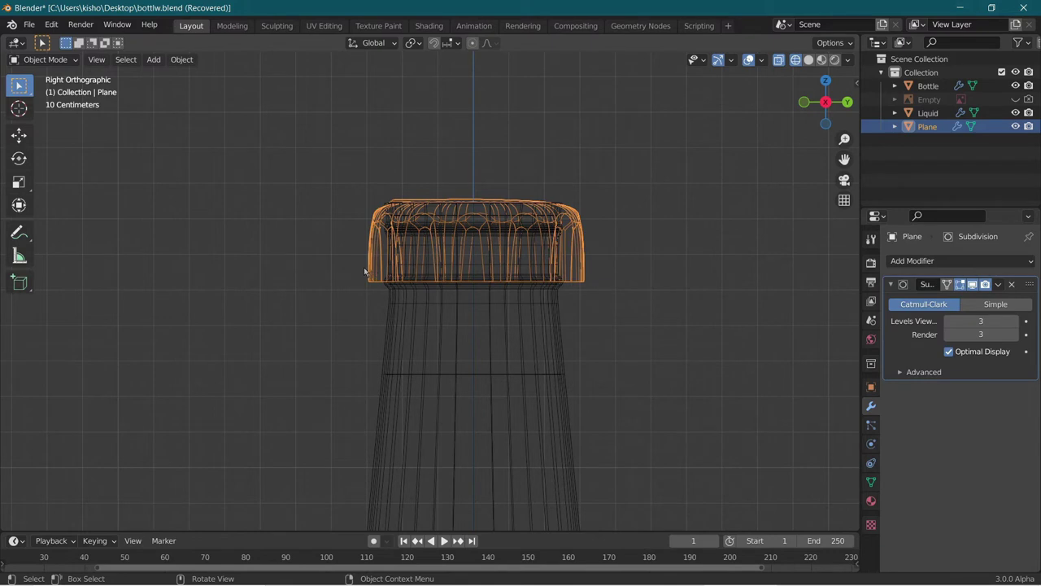
pyautogui.press('Tab')
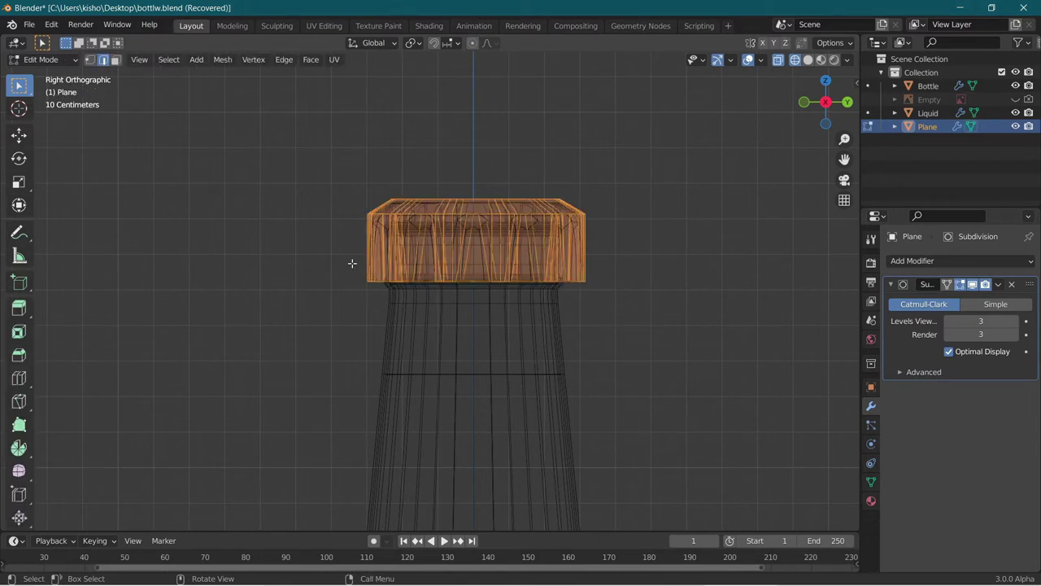
pyautogui.moveTo(352, 263); pyautogui.dragTo(701, 326)
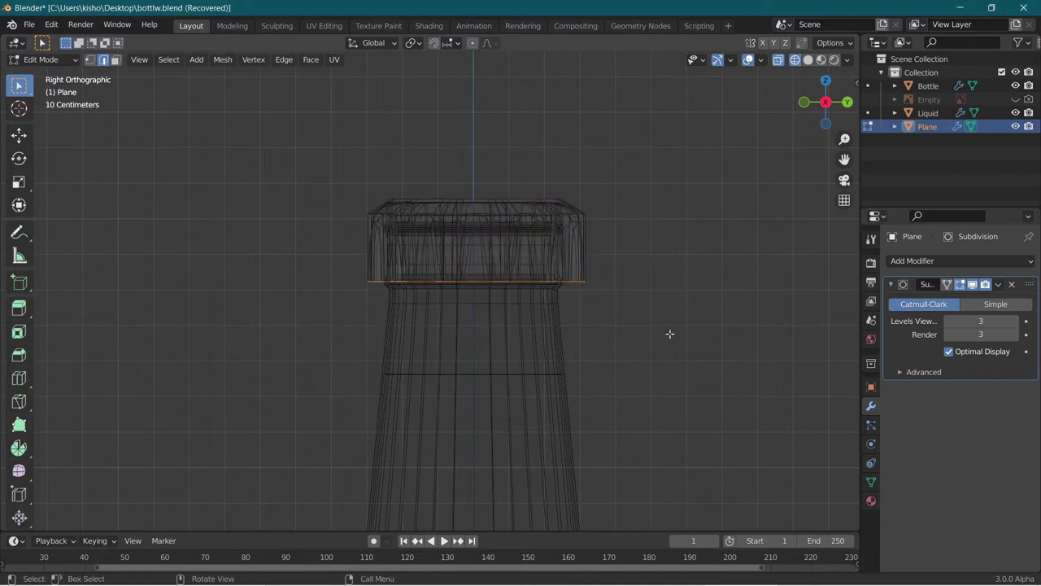
pyautogui.press('g')
pyautogui.press('z')
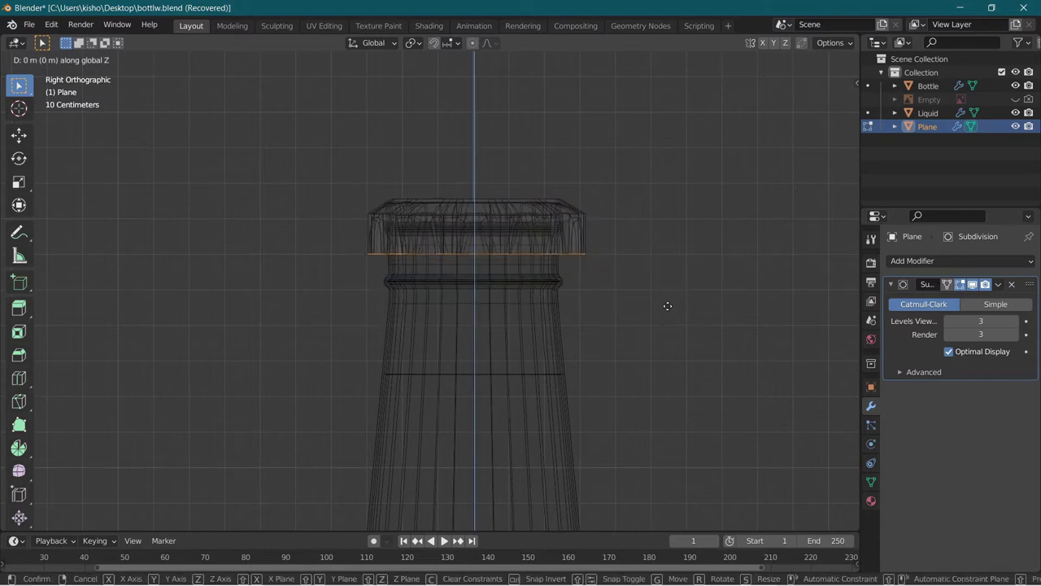
pyautogui.click(667, 306)
pyautogui.press('Tab')
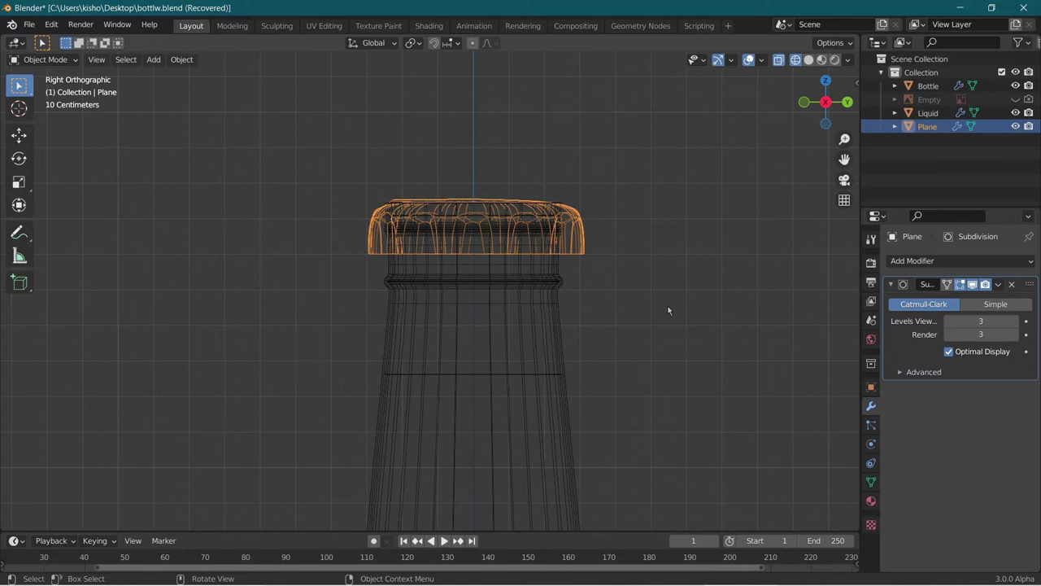
pyautogui.scroll(2, 668, 310)
pyautogui.press('s')
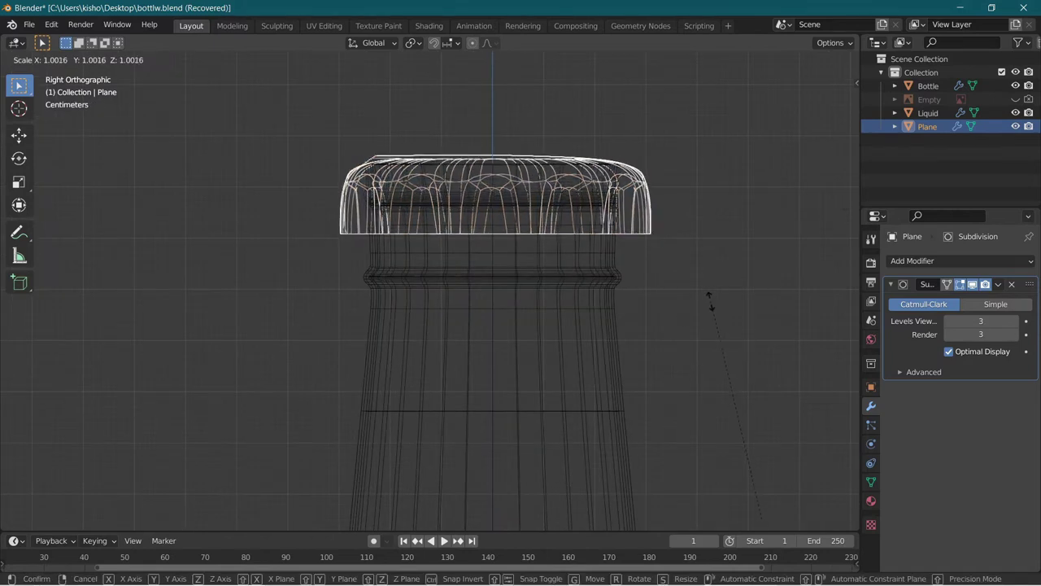
pyautogui.rightClick(706, 301)
# Scale the cap's whole mesh up slightly in Edit Mode, by a factor of about 1.008.
pyautogui.press('Tab')
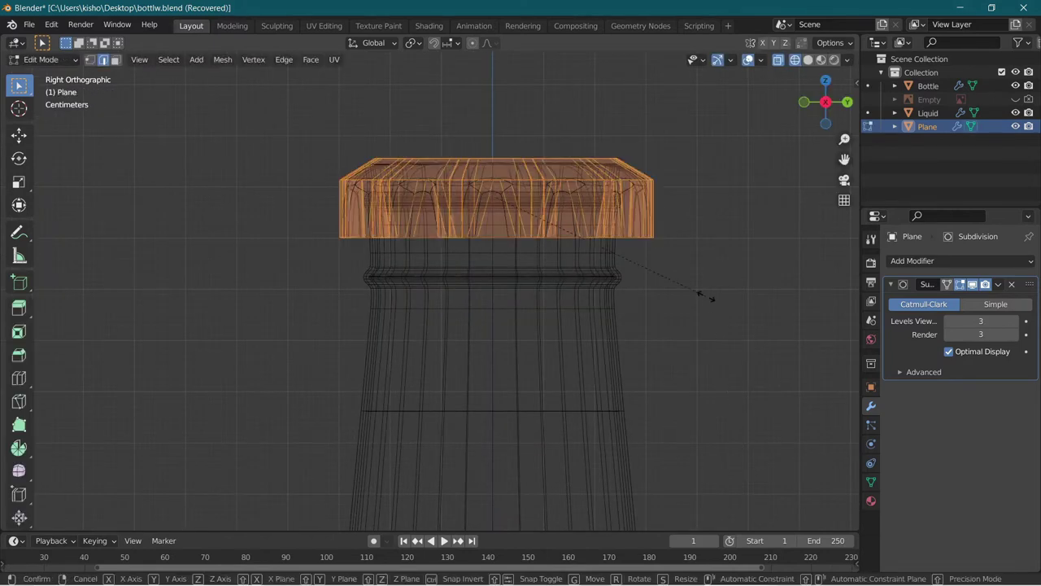
pyautogui.press('s')
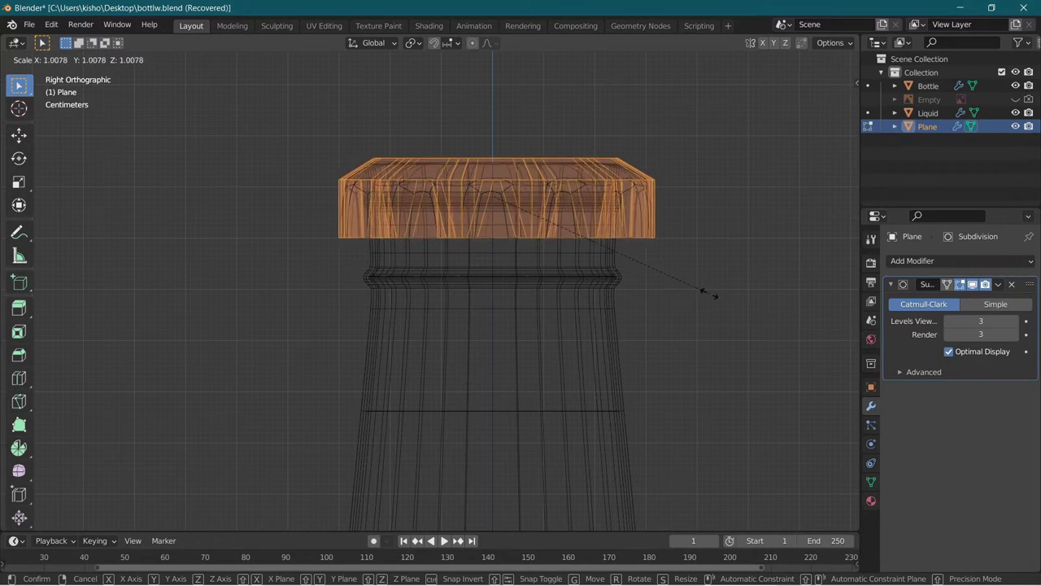
pyautogui.click(712, 294)
pyautogui.press('Tab')
# Check the cap's fit from the right, back and front views with nothing selected, and save the file.
pyautogui.moveTo(709, 298); pyautogui.dragTo(607, 364, button='middle')
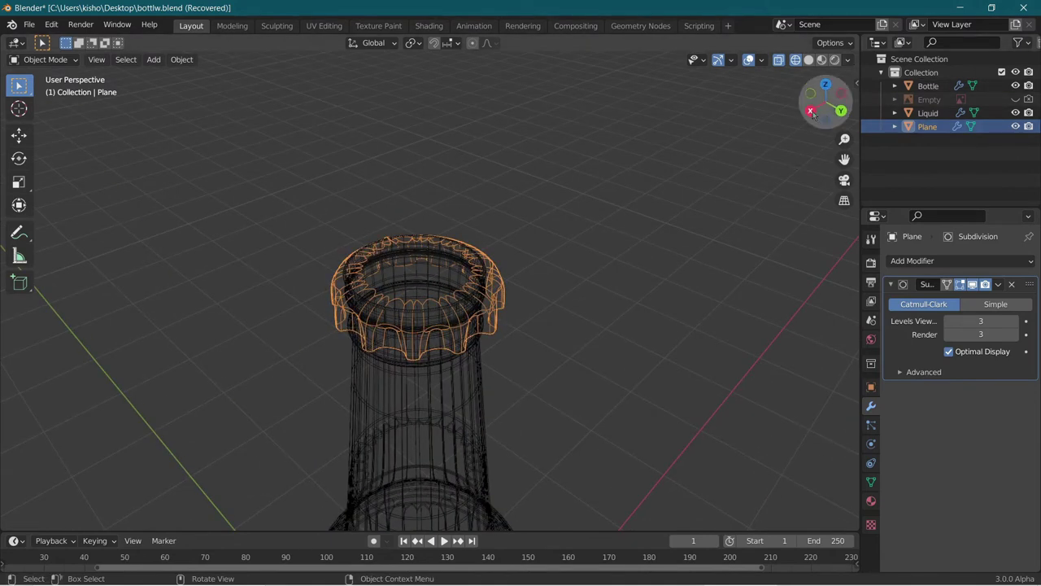
pyautogui.click(811, 111)
pyautogui.scroll(-3, 500, 336)
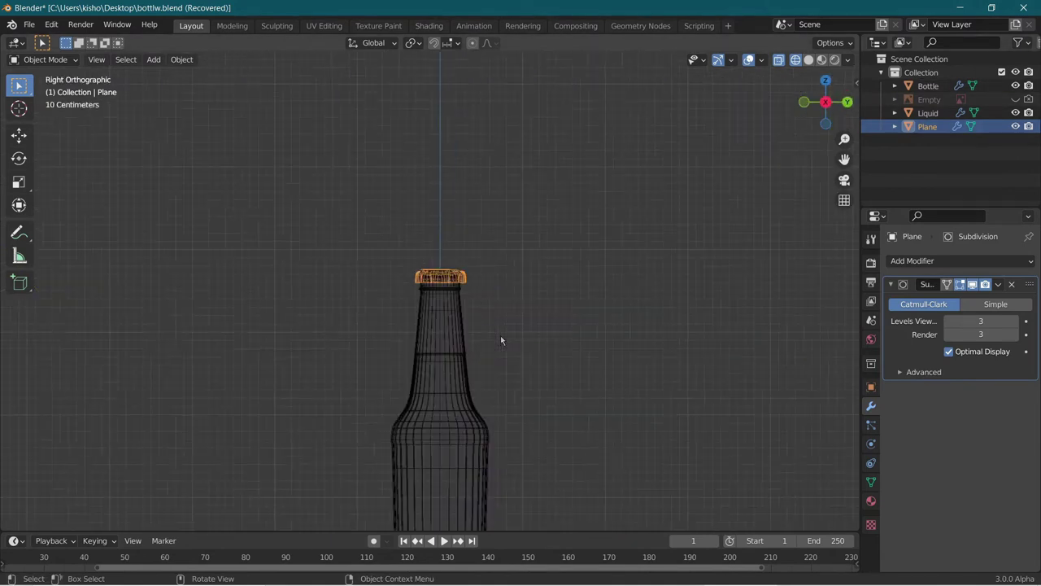
pyautogui.click(848, 103)
pyautogui.scroll(-2, 611, 194)
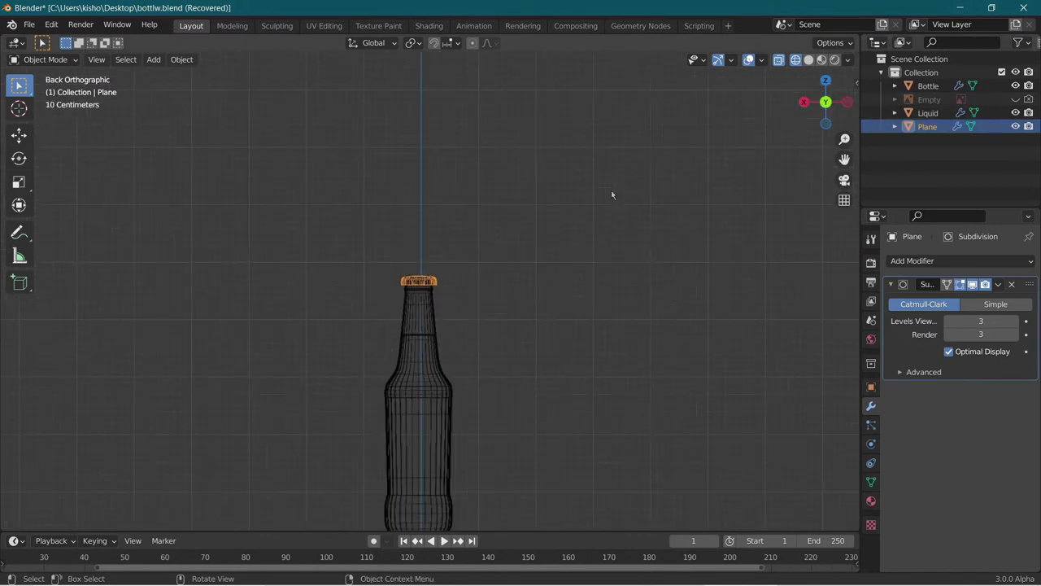
pyautogui.press('KP_5')
pyautogui.click(611, 194)
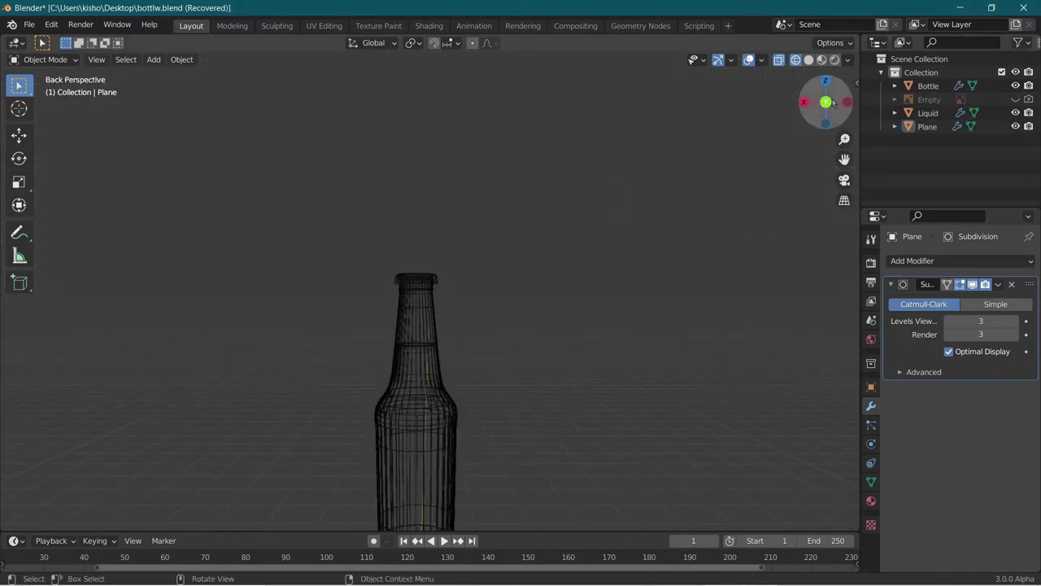
pyautogui.click(827, 102)
pyautogui.hotkey('ctrl', 's')
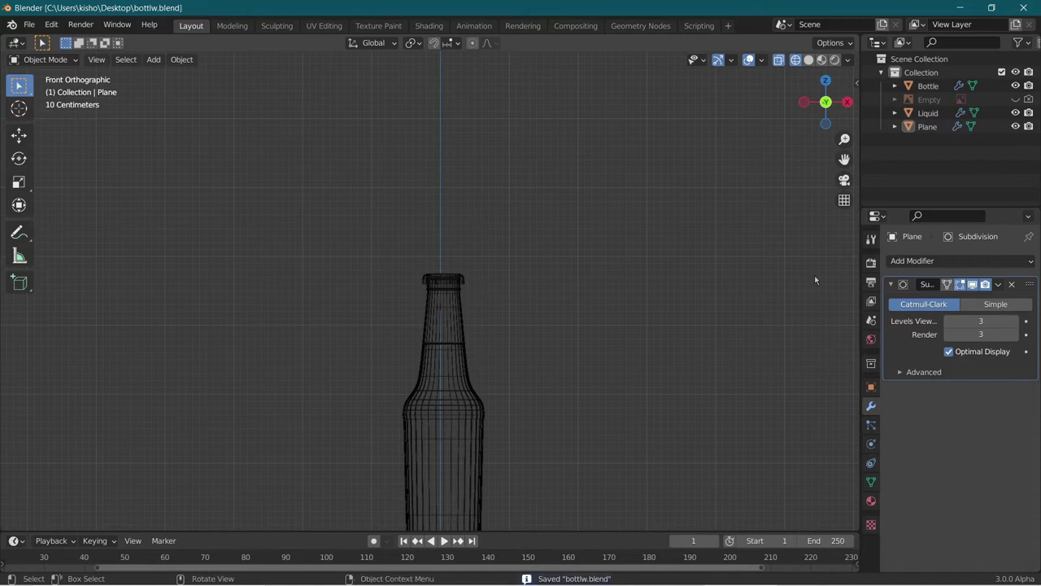
# Preview the bottle and its golden cap with rendered shading.
pyautogui.click(835, 60)
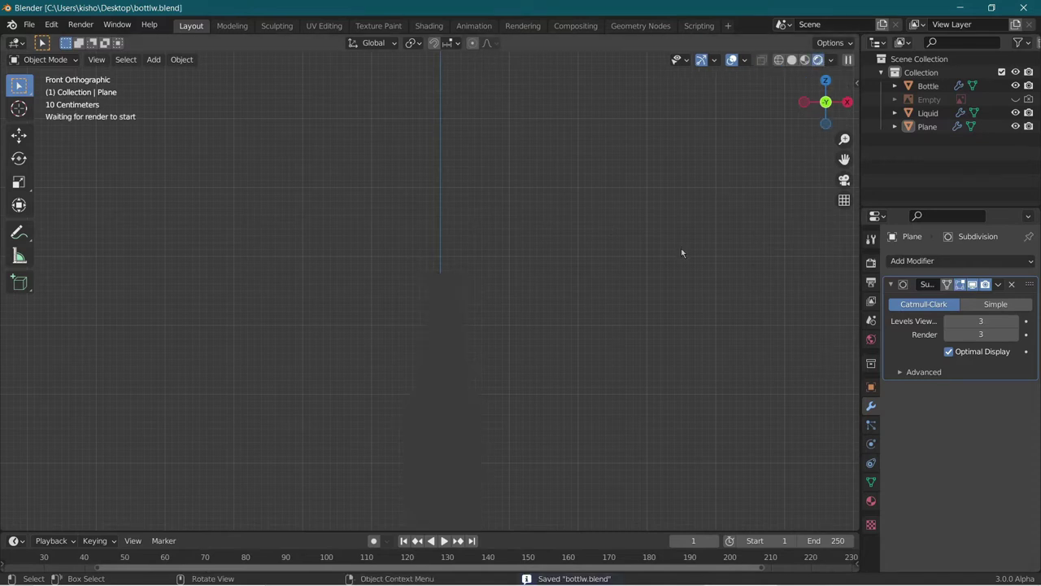
pyautogui.moveTo(680, 248)
pyautogui.mouseDown(button='middle')
pyautogui.moveTo(574, 271)
pyautogui.moveTo(662, 251)
pyautogui.mouseUp(button='middle')
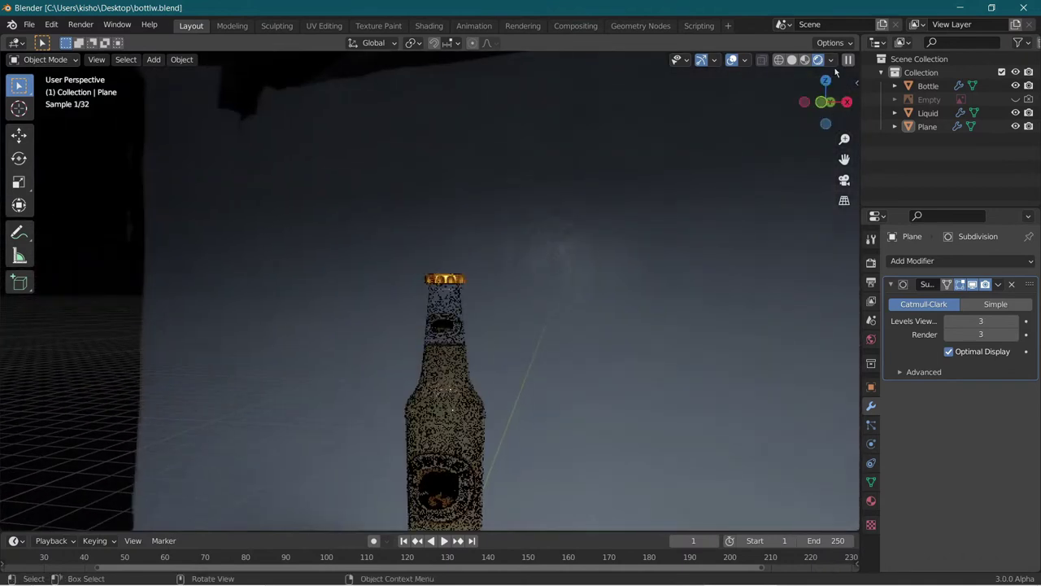
pyautogui.click(824, 102)
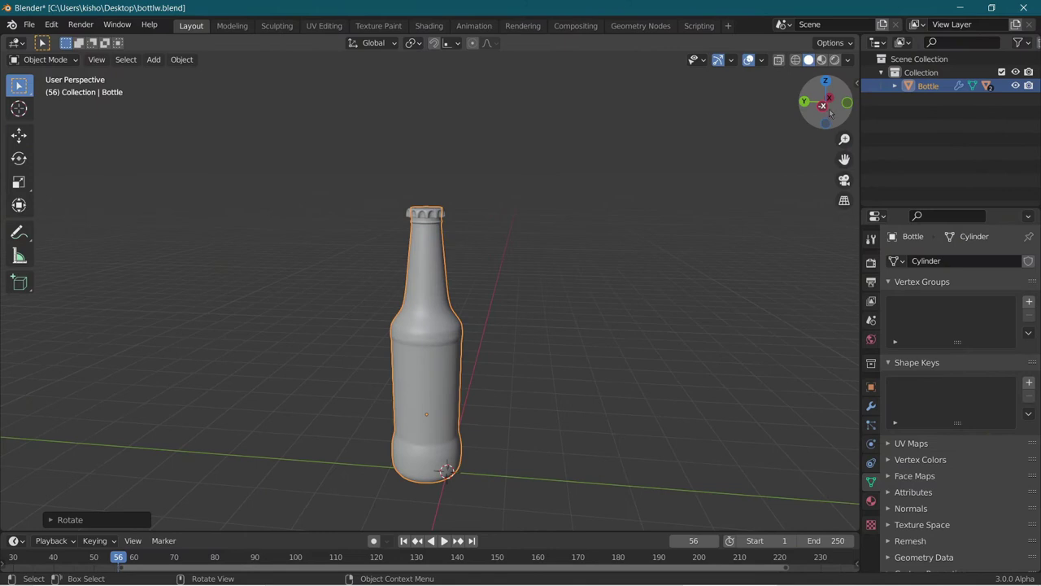
# Parent the liquid and the cap to the bottle using Object (Keep Transform), selecting them in a wireframe side view.
pyautogui.click(828, 111)
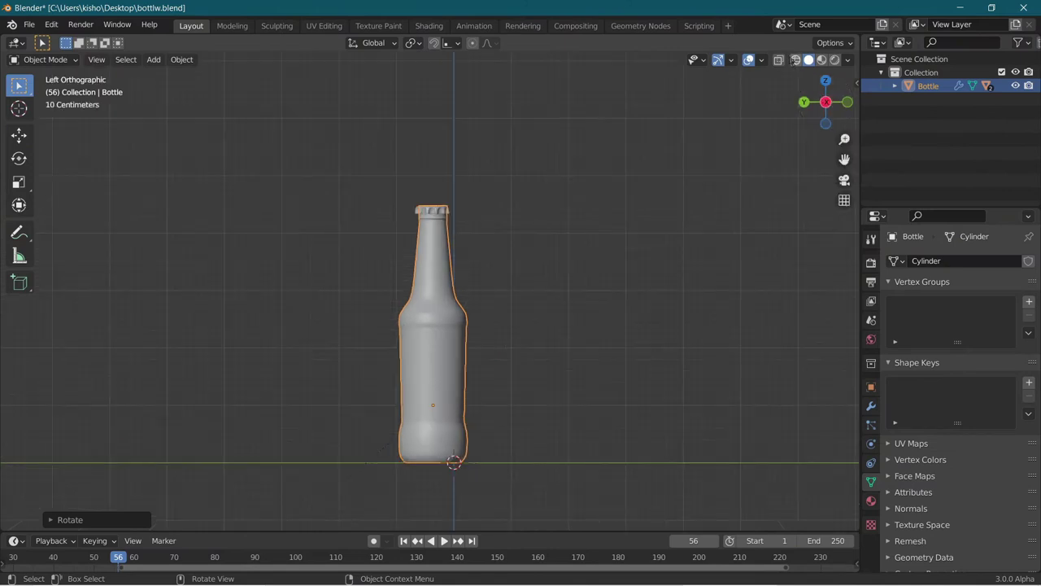
pyautogui.click(795, 60)
pyautogui.scroll(6, 610, 241)
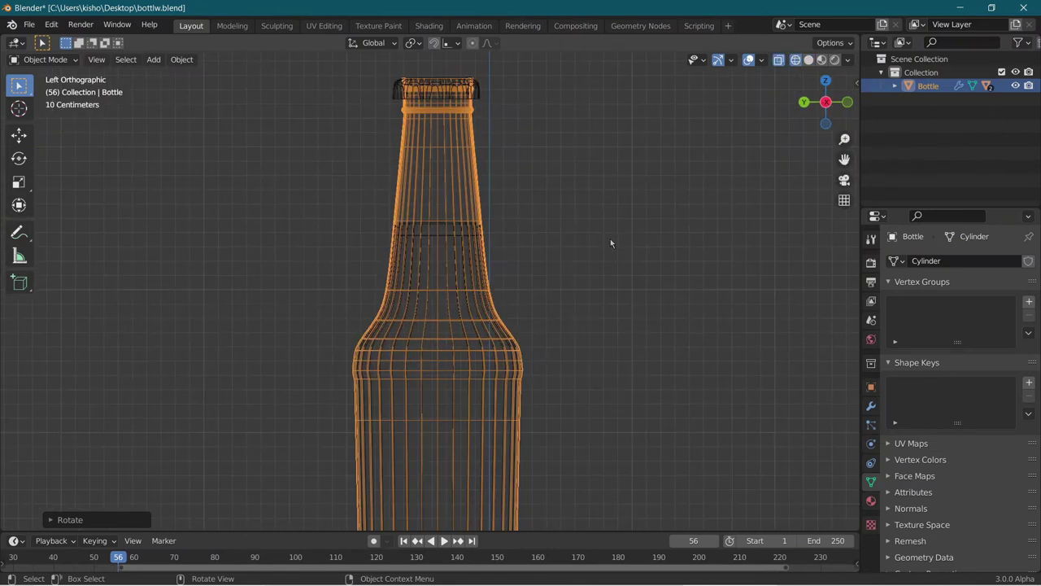
pyautogui.click(429, 246)
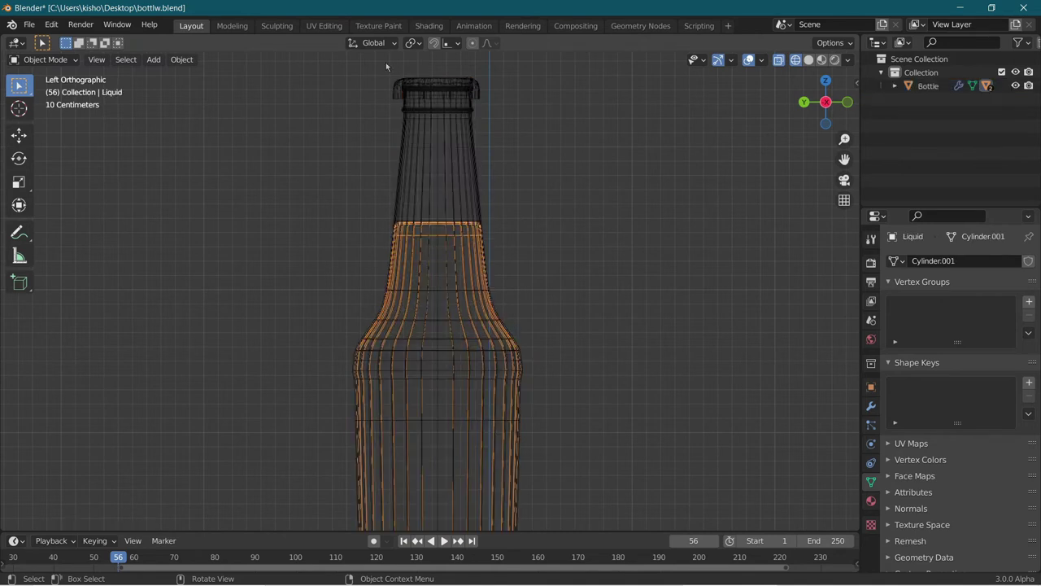
pyautogui.keyDown('shift'); pyautogui.click(394, 92); pyautogui.keyUp('shift')
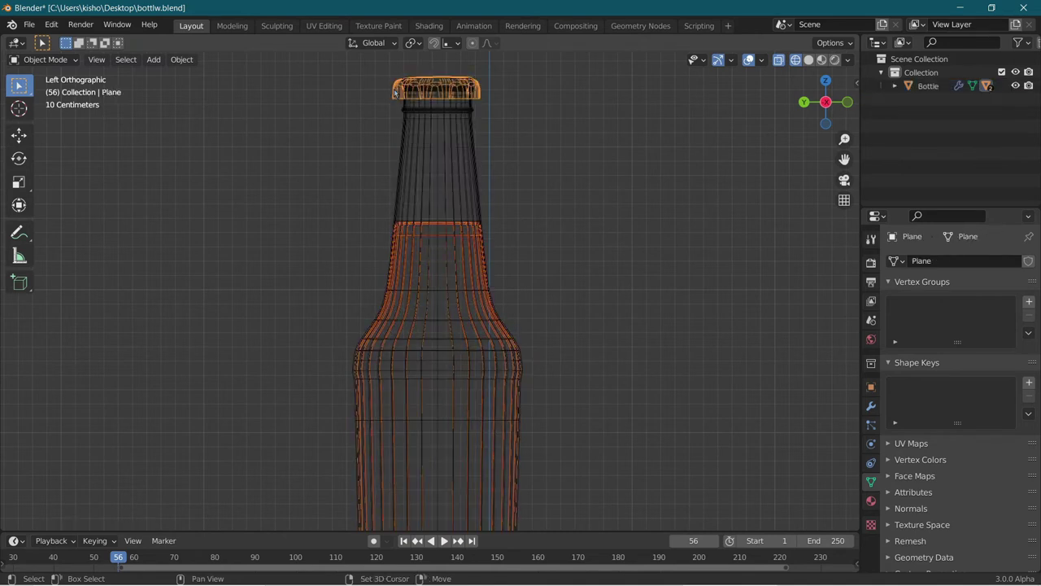
pyautogui.keyDown('shift'); pyautogui.click(444, 167); pyautogui.keyUp('shift')
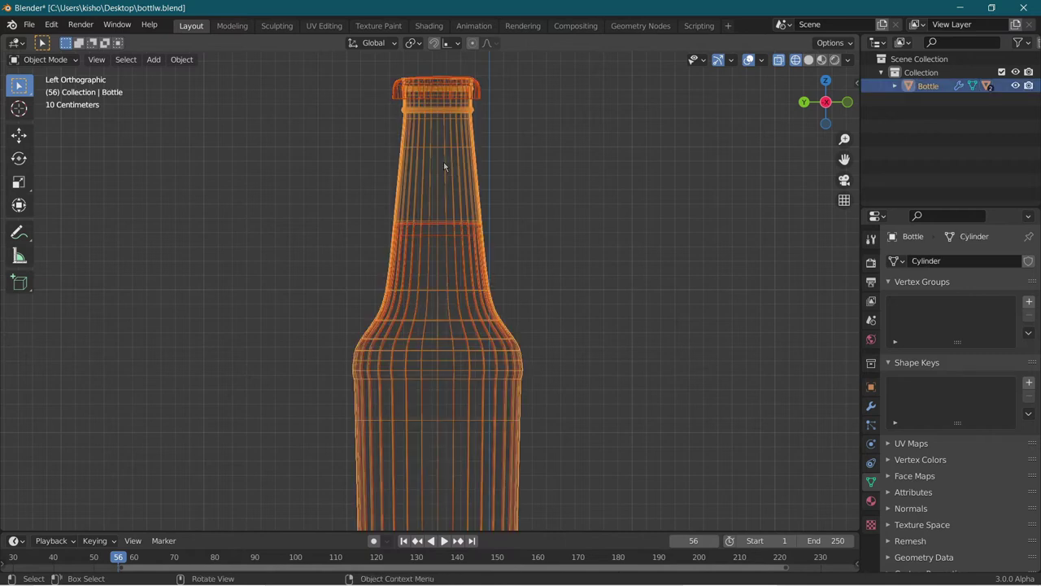
pyautogui.hotkey('ctrl', 'p')
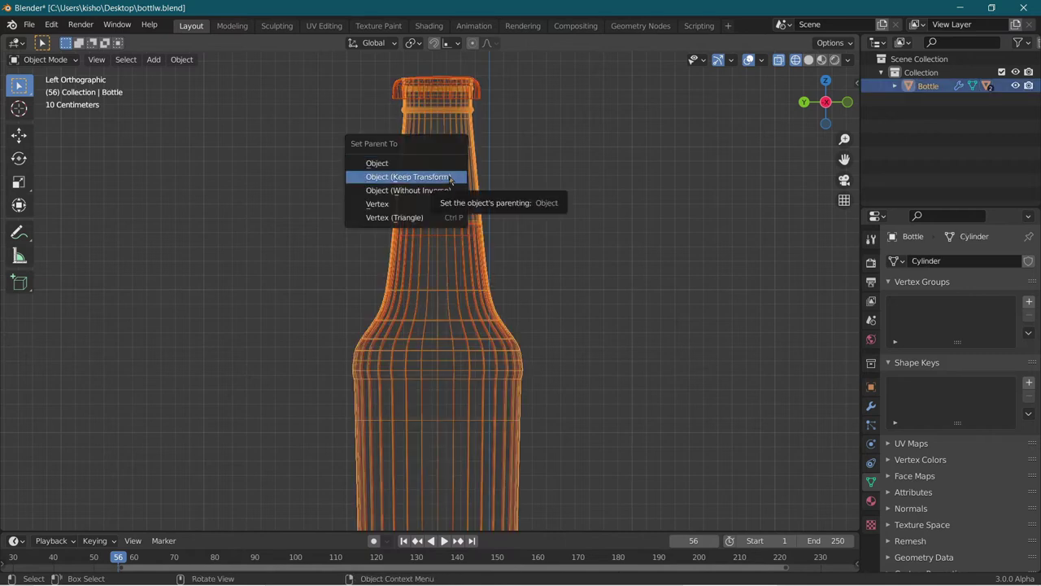
pyautogui.click(450, 178)
# Try moving the bottle sideways to test that the liquid and cap follow it.
pyautogui.scroll(-4, 449, 177)
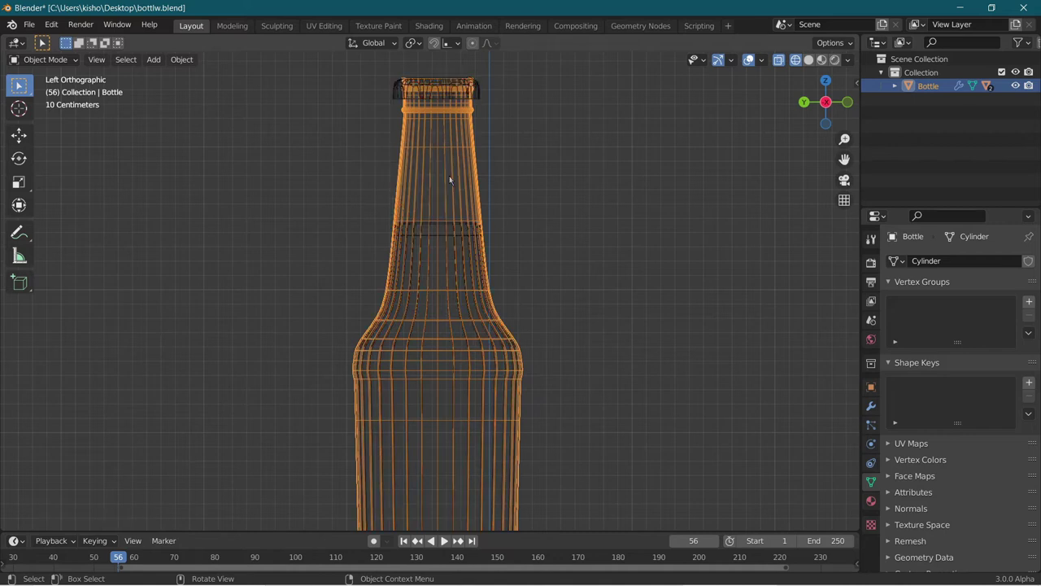
pyautogui.press('g')
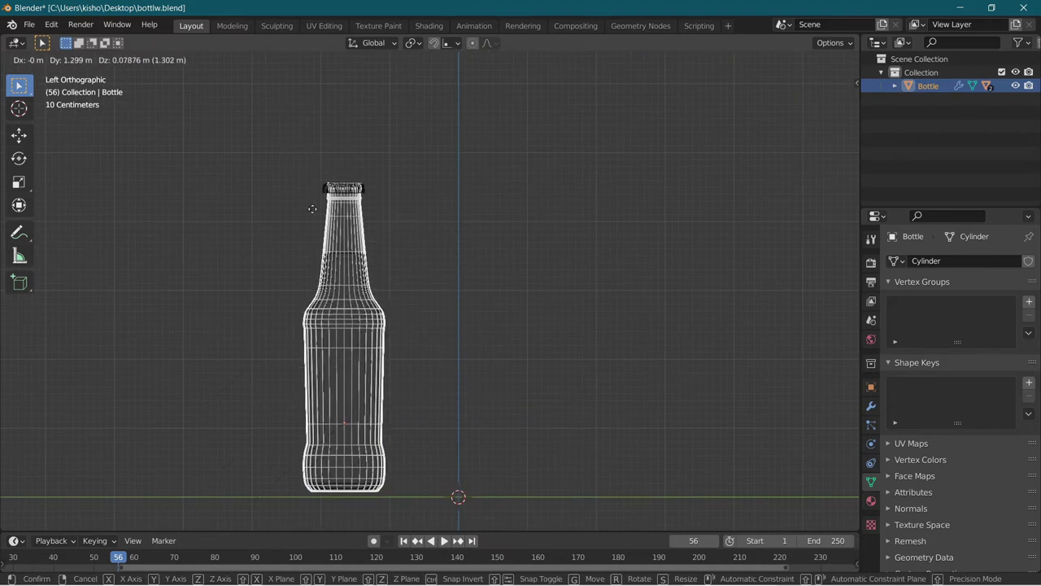
pyautogui.click(442, 307)
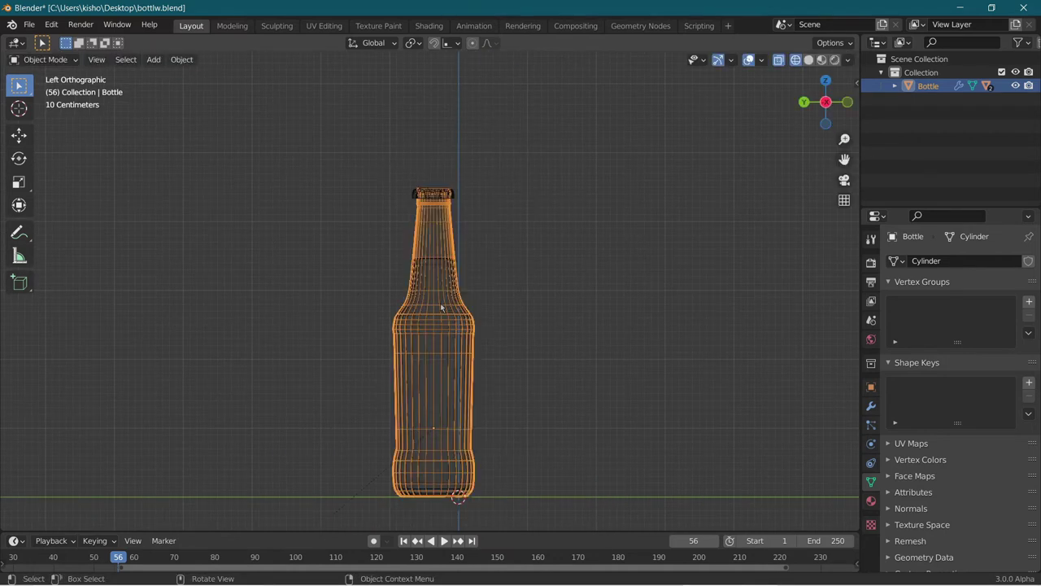
# Rotate the bottle with its parented liquid and cap by -90° about the global Z axis.
pyautogui.scroll(4, 412, 199)
pyautogui.scroll(-3, 416, 145)
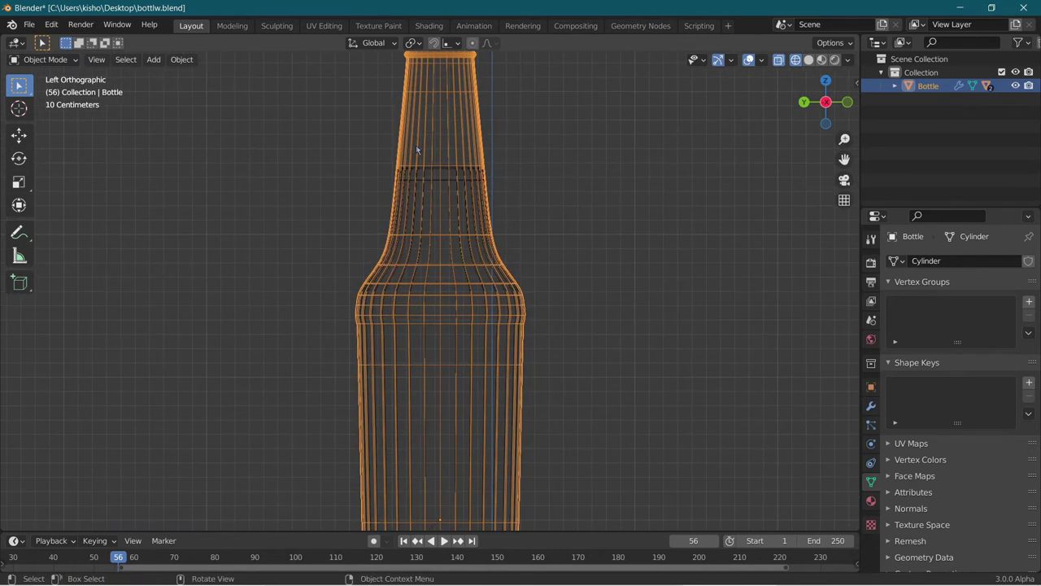
pyautogui.keyDown('shift'); pyautogui.moveTo(423, 152); pyautogui.dragTo(437, 192, button='middle'); pyautogui.keyUp('shift')
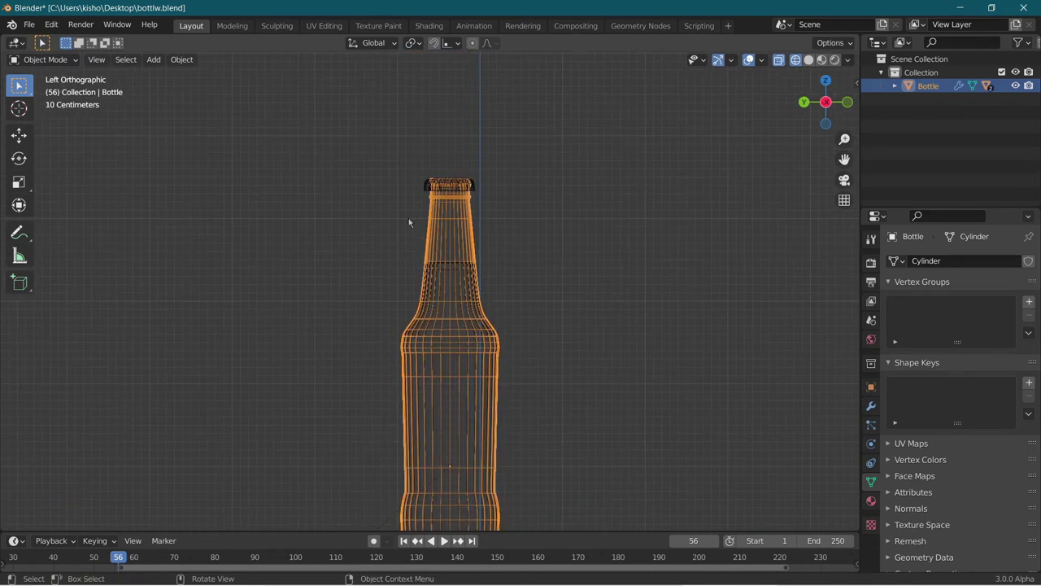
pyautogui.write('rz-90')
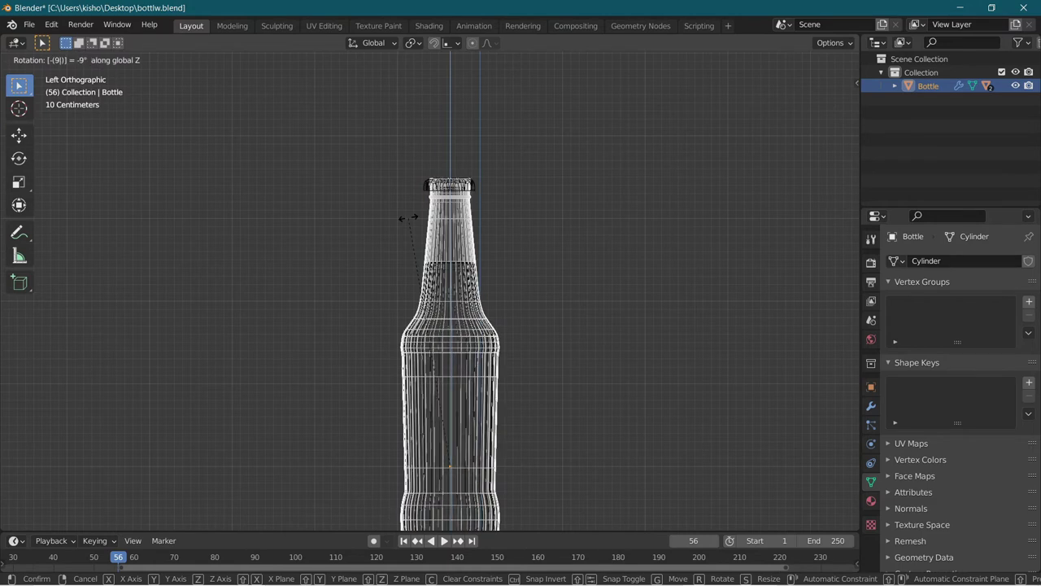
pyautogui.press('Return')
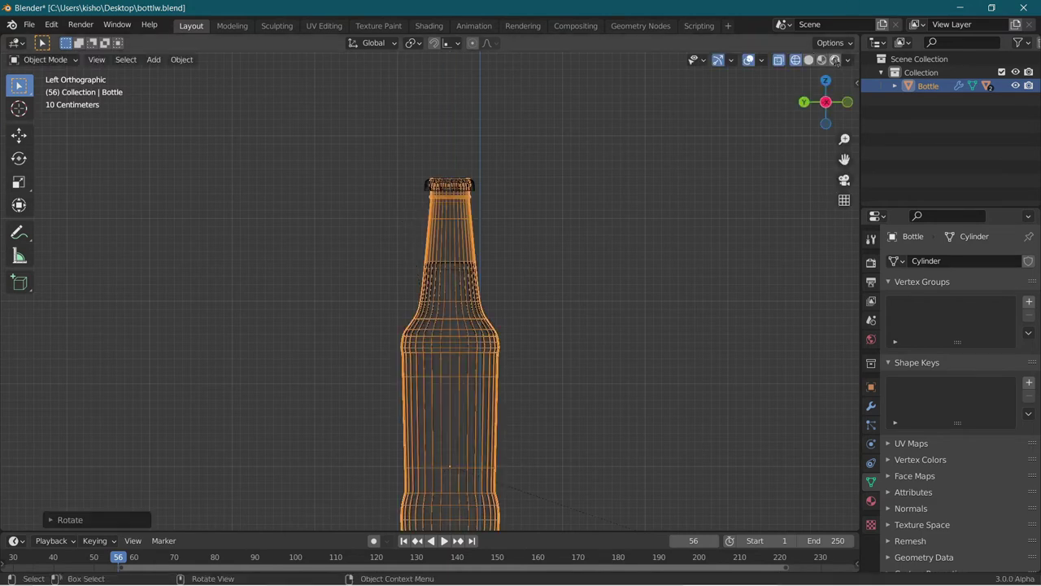
# Preview the rotated bottle in rendered shading from several angles and inspect the liquid's modifiers.
pyautogui.hotkey('shift', 'z')
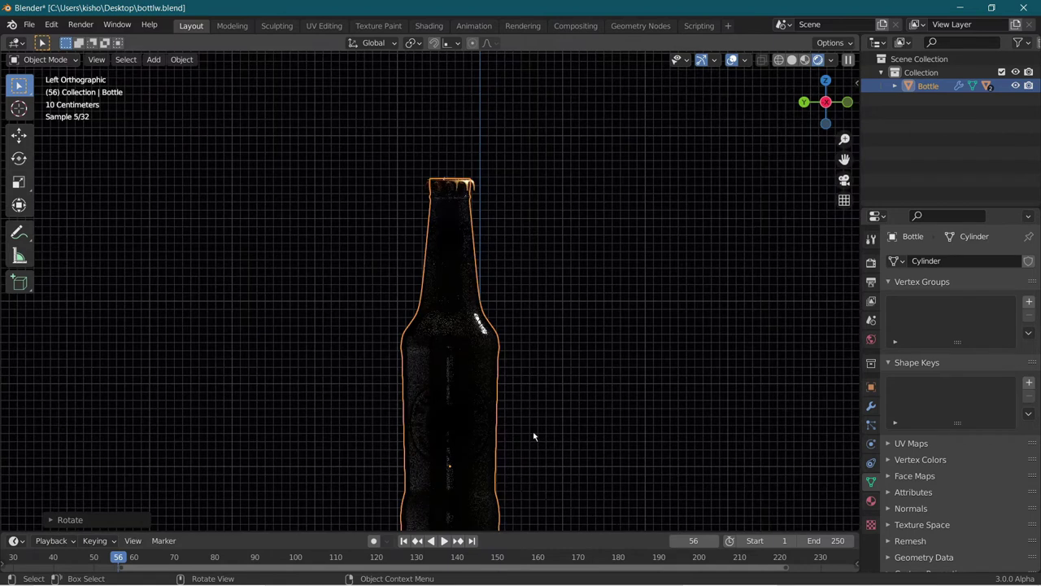
pyautogui.keyDown('shift'); pyautogui.moveTo(455, 410); pyautogui.dragTo(467, 349, button='middle'); pyautogui.keyUp('shift')
pyautogui.click(452, 213)
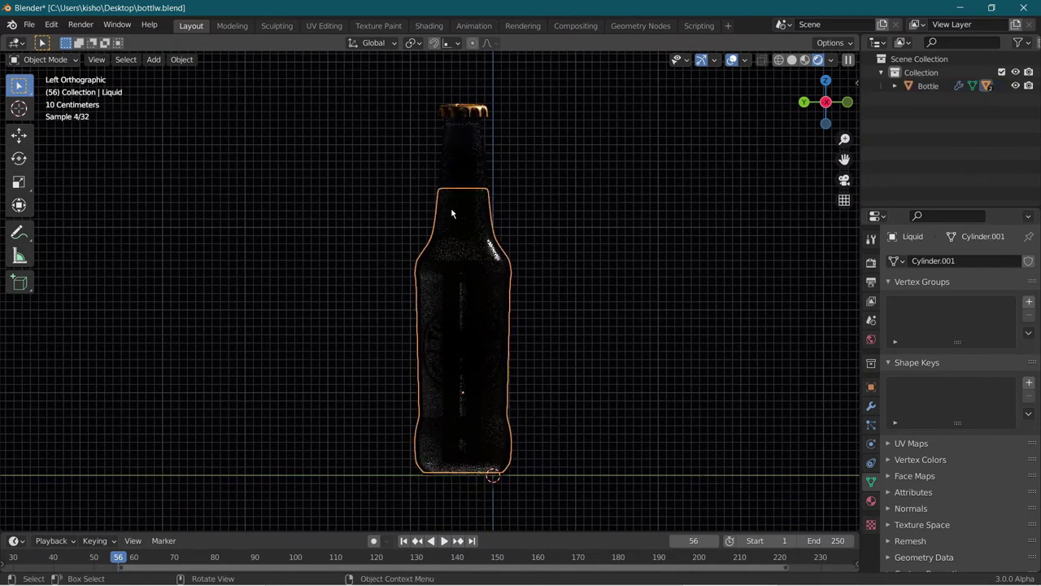
pyautogui.click(871, 405)
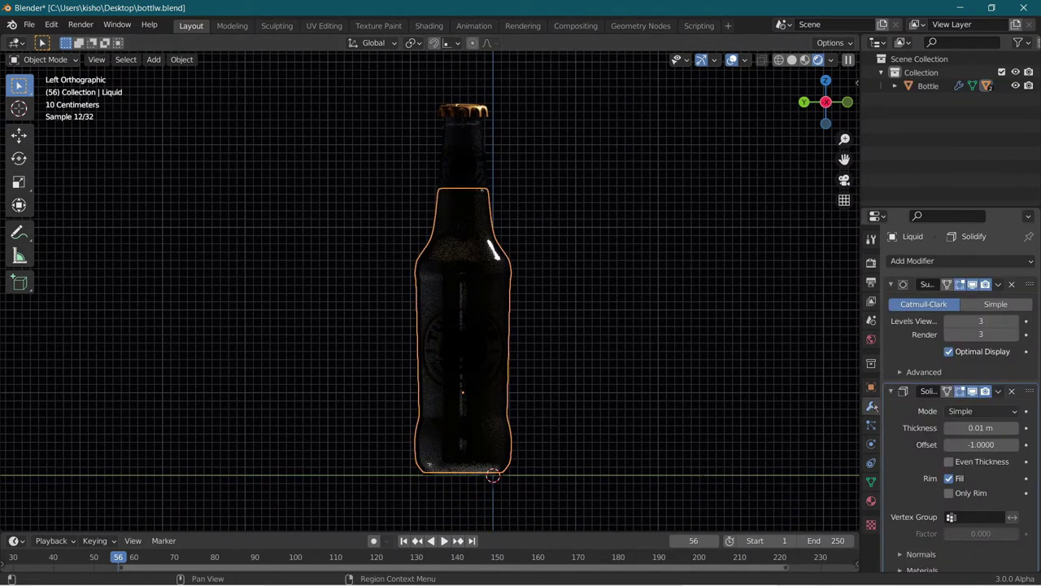
pyautogui.moveTo(504, 382); pyautogui.dragTo(641, 369, button='middle')
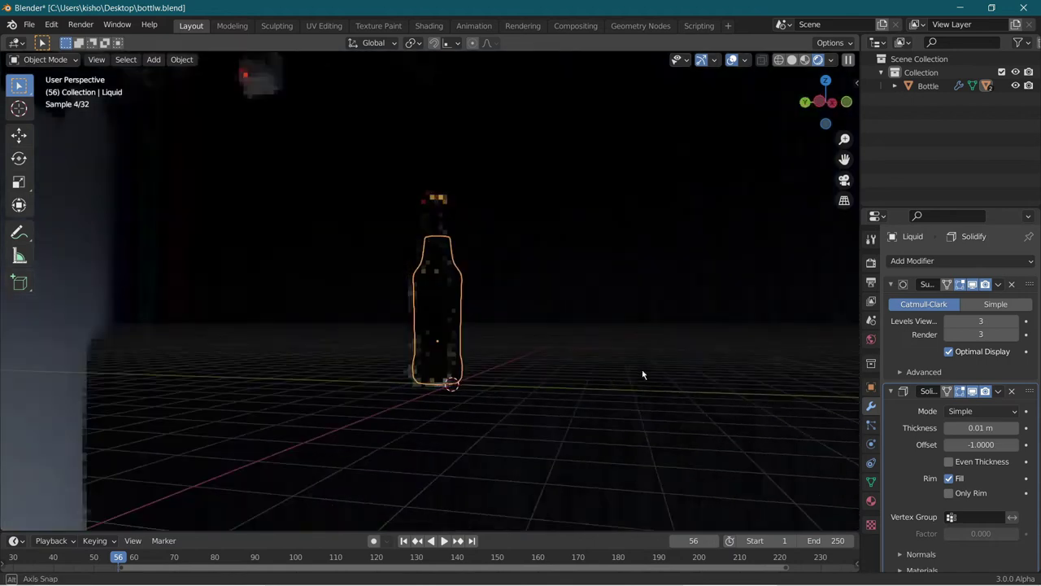
pyautogui.scroll(5, 519, 331)
pyautogui.scroll(-5, 519, 331)
pyautogui.moveTo(520, 331); pyautogui.dragTo(312, 236, button='middle')
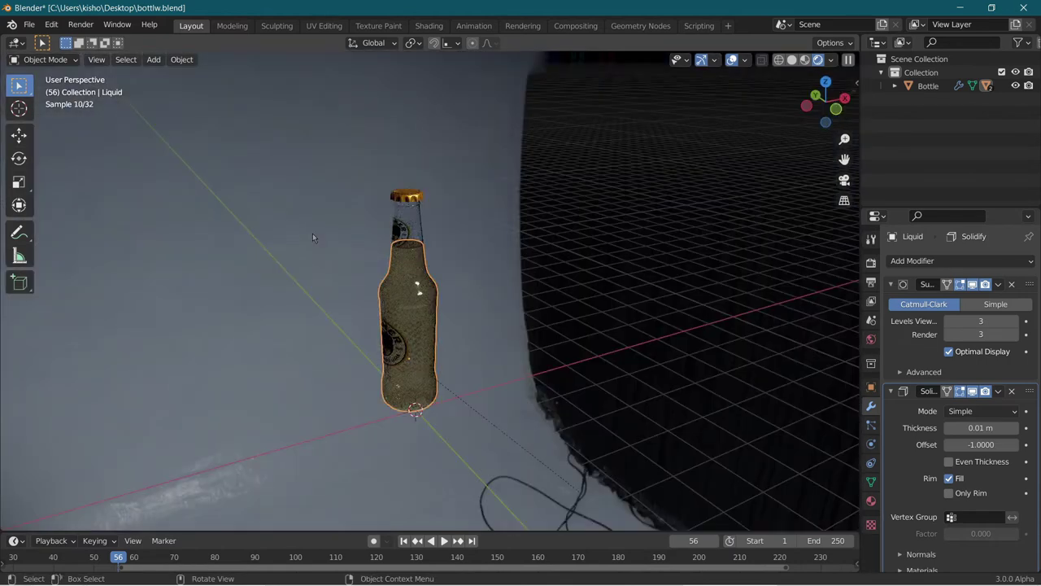
pyautogui.moveTo(265, 260); pyautogui.dragTo(344, 225, button='middle')
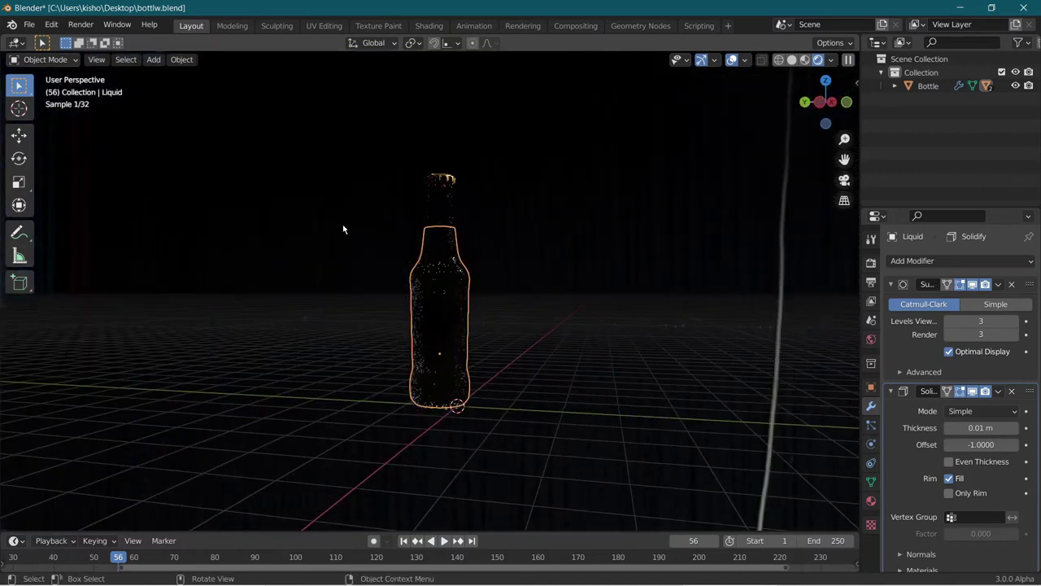
# Add a plane mesh under the bottle as a floor and scale it by 7.
pyautogui.hotkey('shift', 'a')
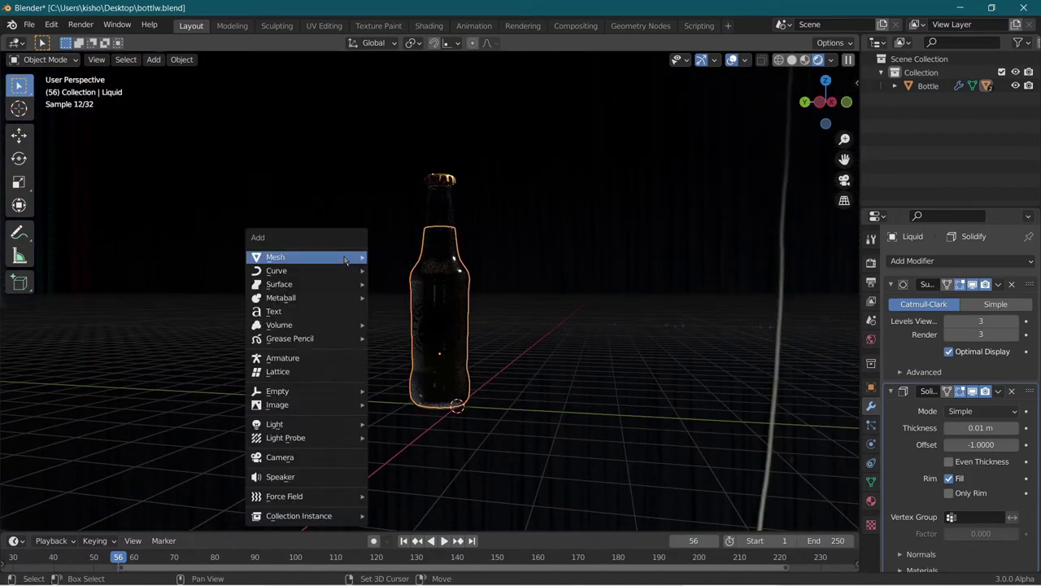
pyautogui.moveTo(346, 260)
pyautogui.click(388, 261)
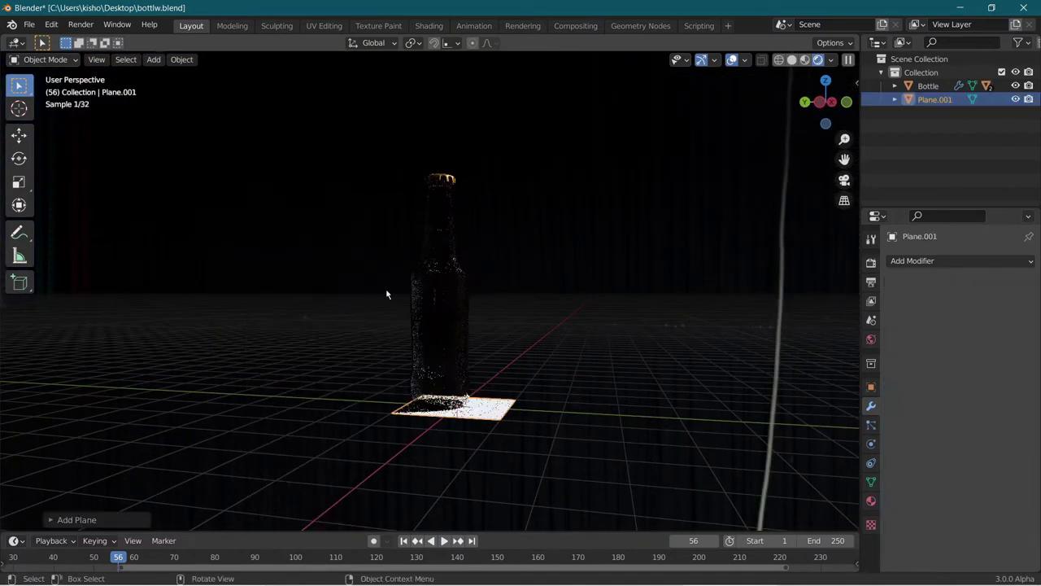
pyautogui.press('s')
pyautogui.press('7')
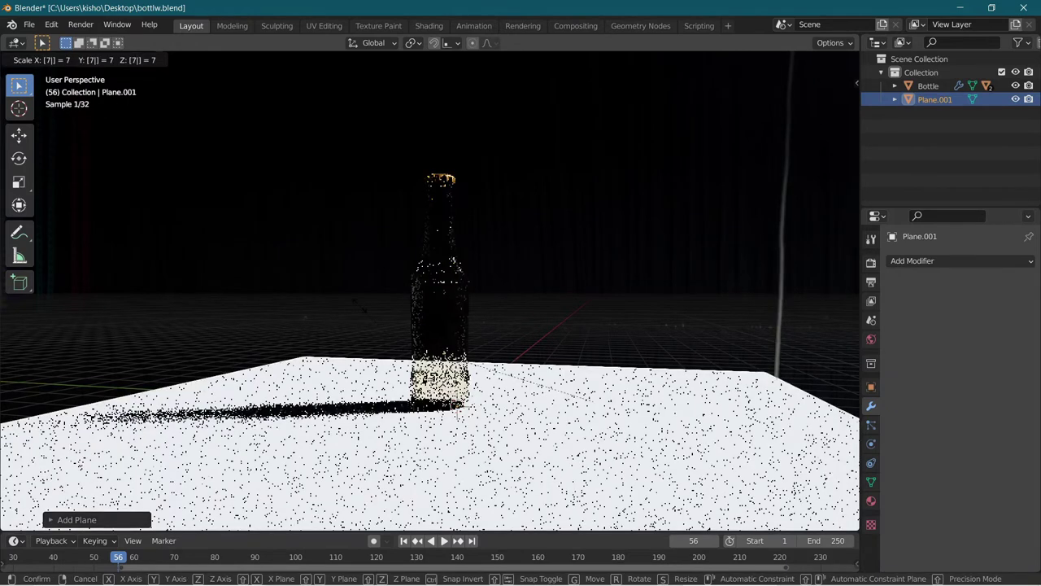
pyautogui.press('Return')
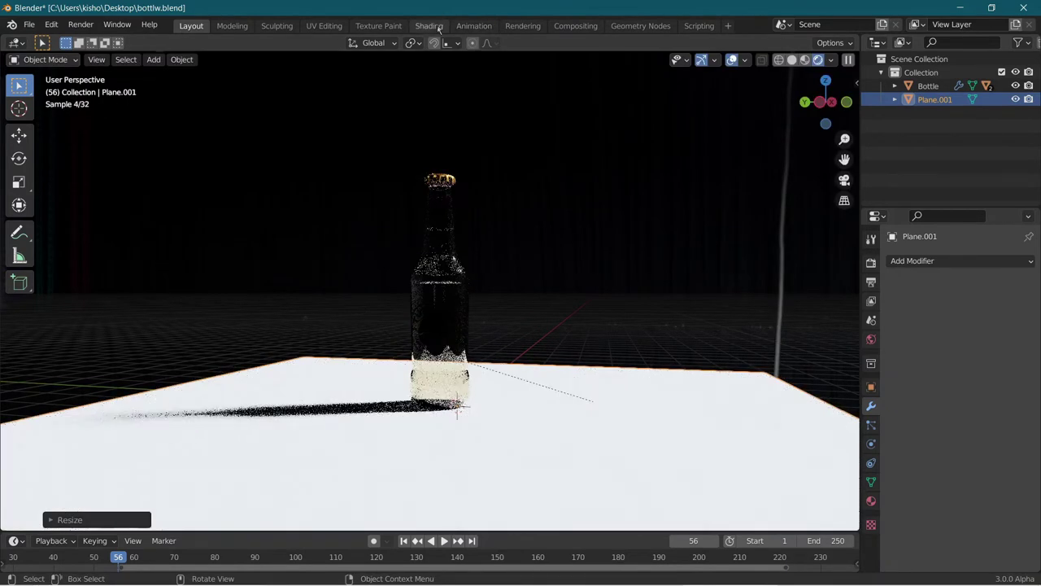
# Create a new material for the plane under the bottle and name it floor.
pyautogui.click(431, 26)
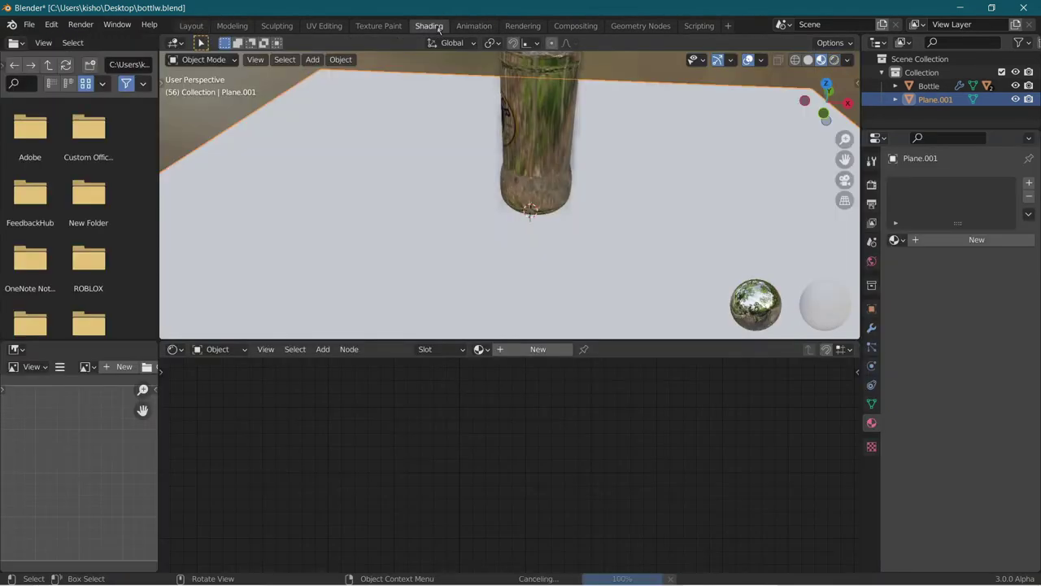
pyautogui.click(535, 350)
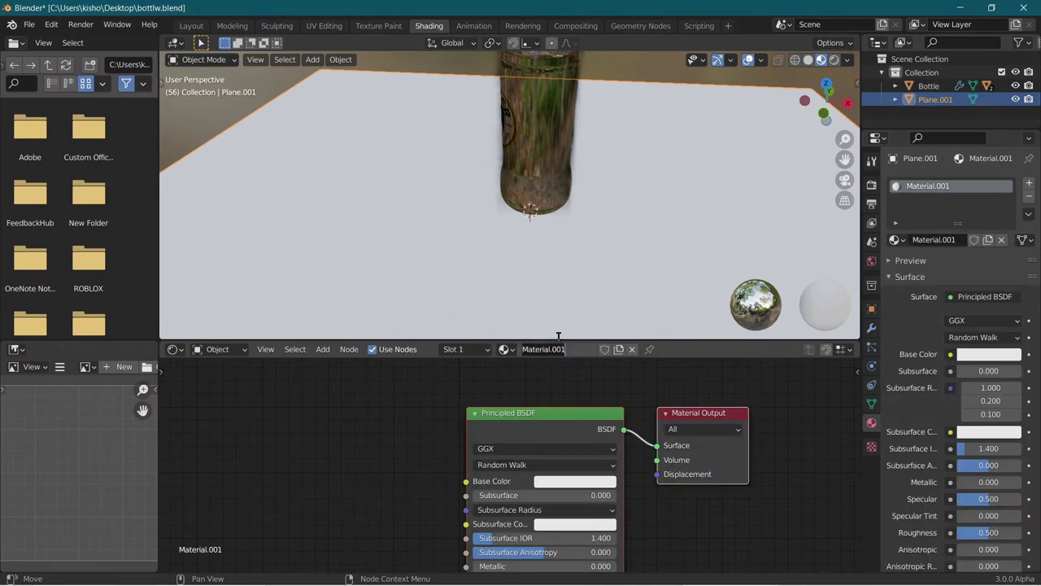
pyautogui.write('floor')
pyautogui.press('Return')
# Replace the floor material's Principled BSDF with a Glossy BSDF linked to the output's Surface, lower its roughness, and check the reflection.
pyautogui.press('x')
pyautogui.hotkey('shift', 'a')
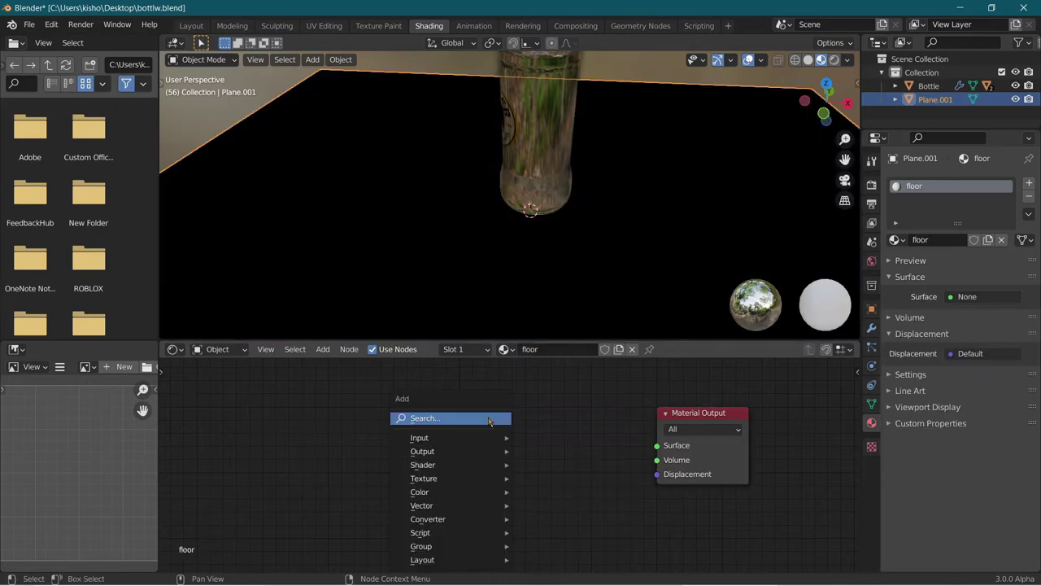
pyautogui.click(488, 417)
pyautogui.write('gloss')
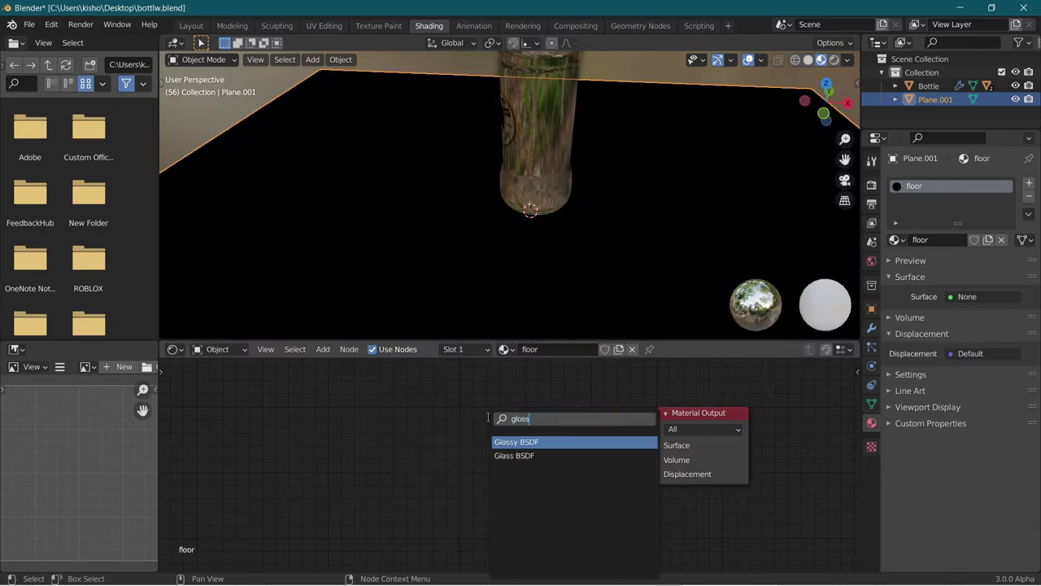
pyautogui.click(546, 441)
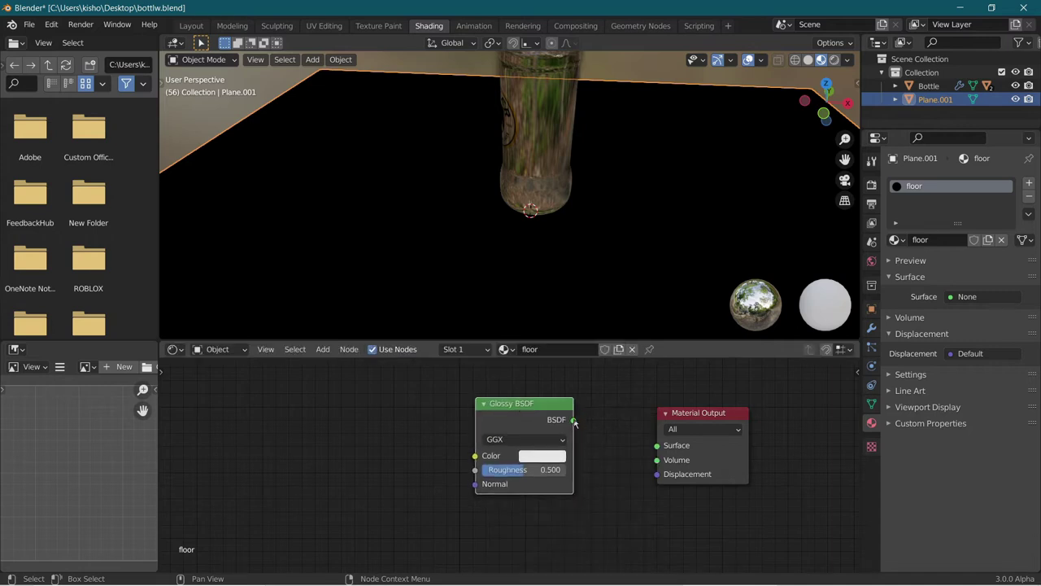
pyautogui.moveTo(573, 420); pyautogui.dragTo(657, 446)
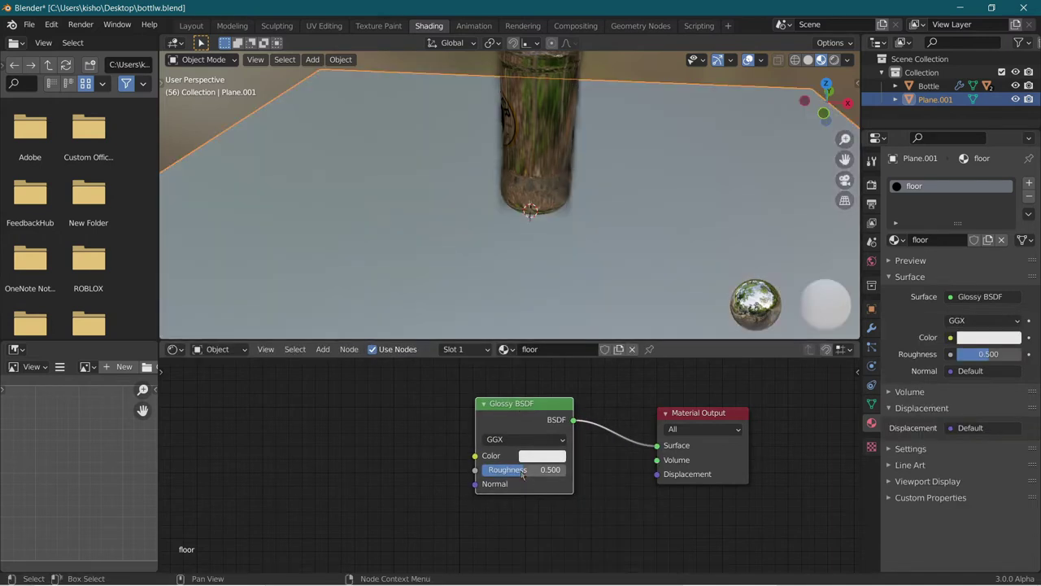
pyautogui.moveTo(523, 476); pyautogui.dragTo(480, 476)
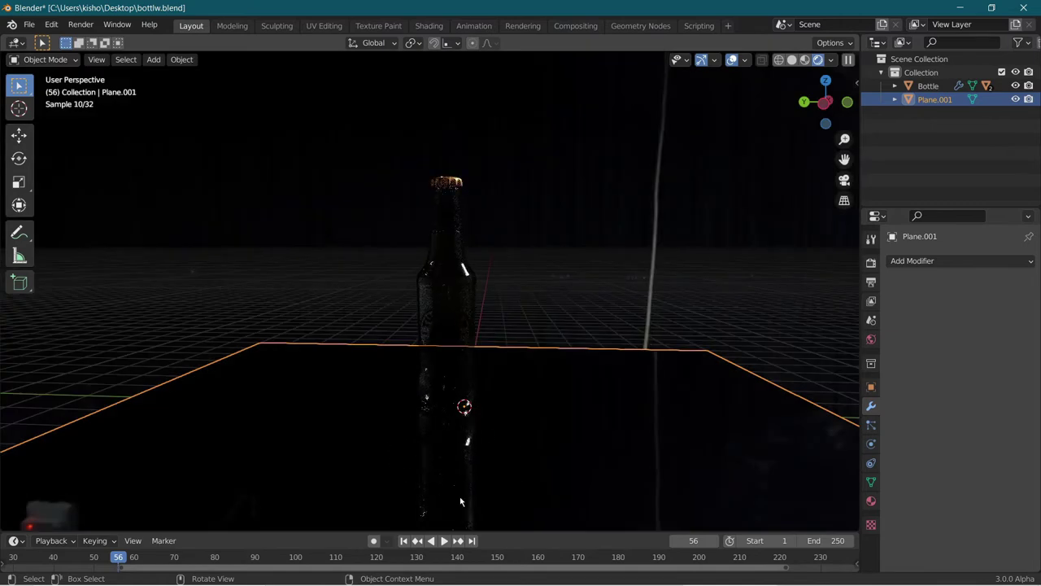
pyautogui.moveTo(621, 478); pyautogui.dragTo(477, 304, button='middle')
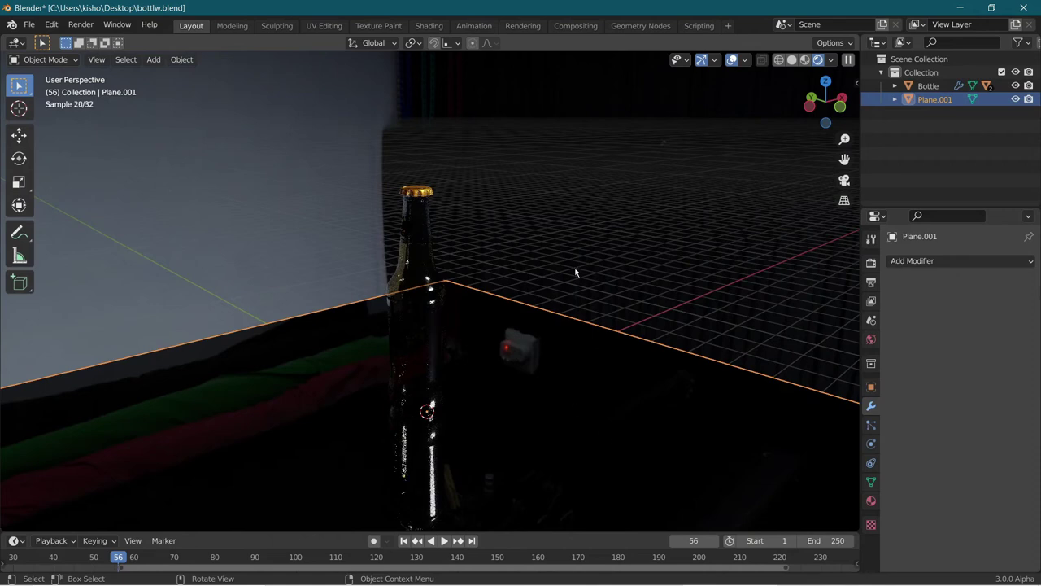
# Search the add-on preferences for "images" to check that Import Images as Planes is enabled.
pyautogui.click(51, 25)
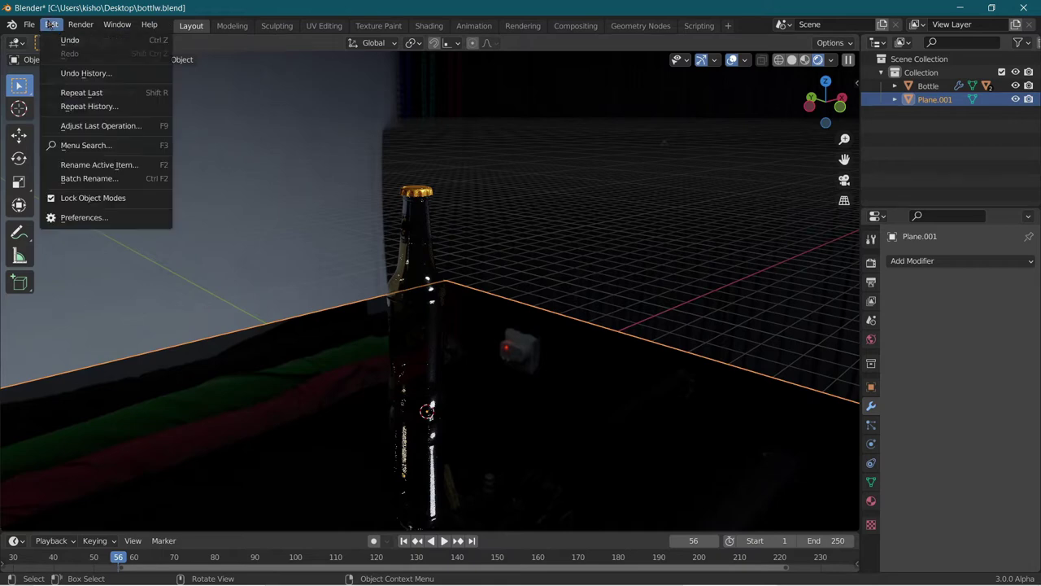
pyautogui.click(81, 217)
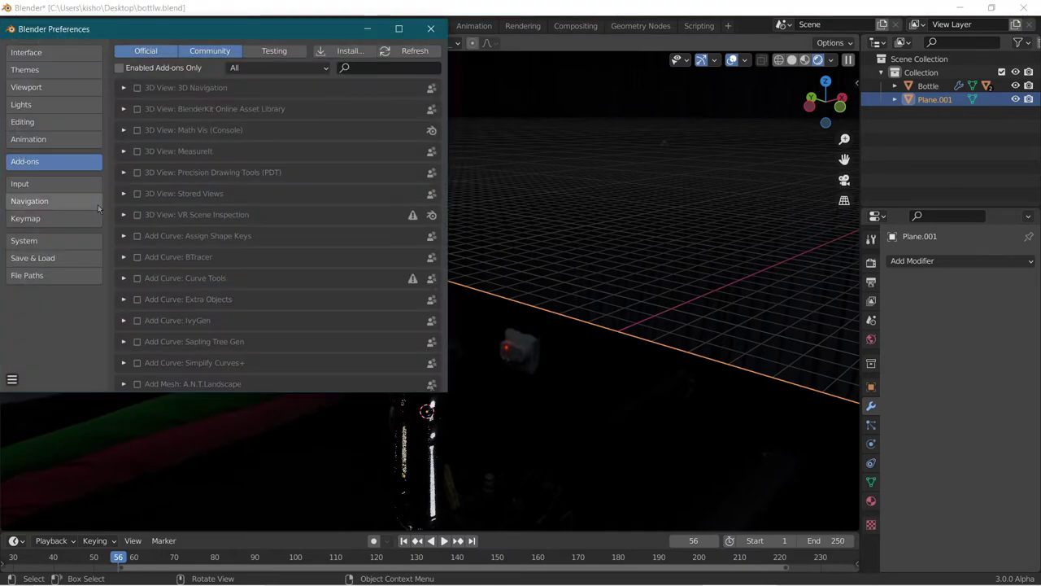
pyautogui.click(367, 66)
pyautogui.write('images')
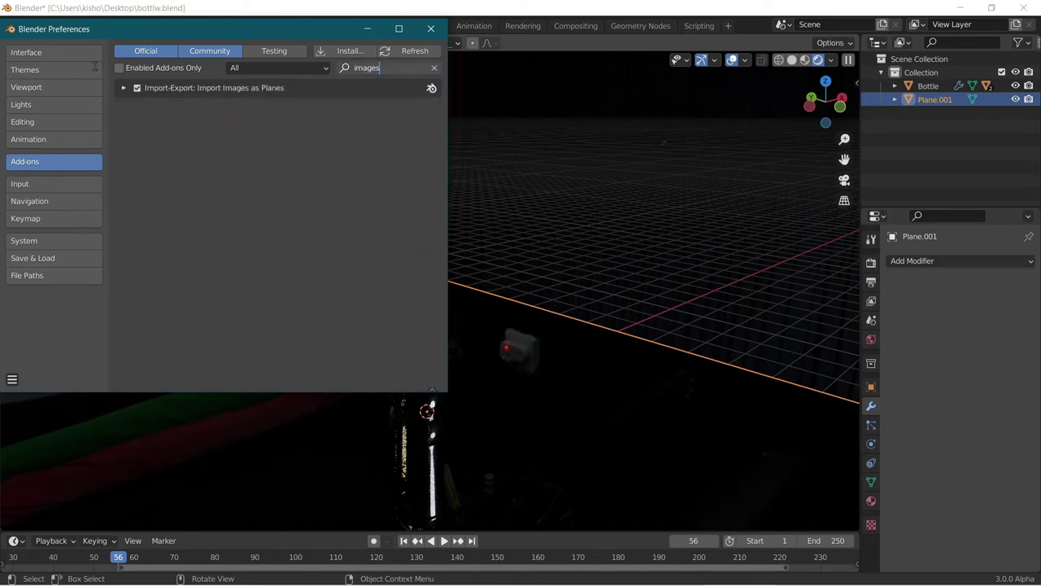
pyautogui.click(431, 29)
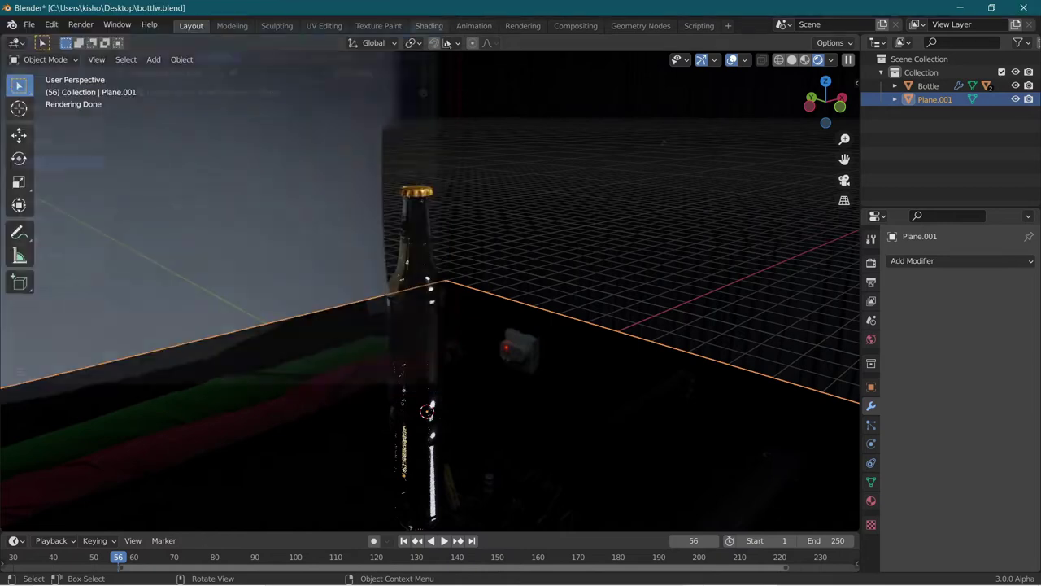
# Import the Plaster image from the Bottle folder as an image plane with the Emit material setting.
pyautogui.moveTo(493, 325); pyautogui.dragTo(499, 314, button='middle')
pyautogui.hotkey('shift', 'a')
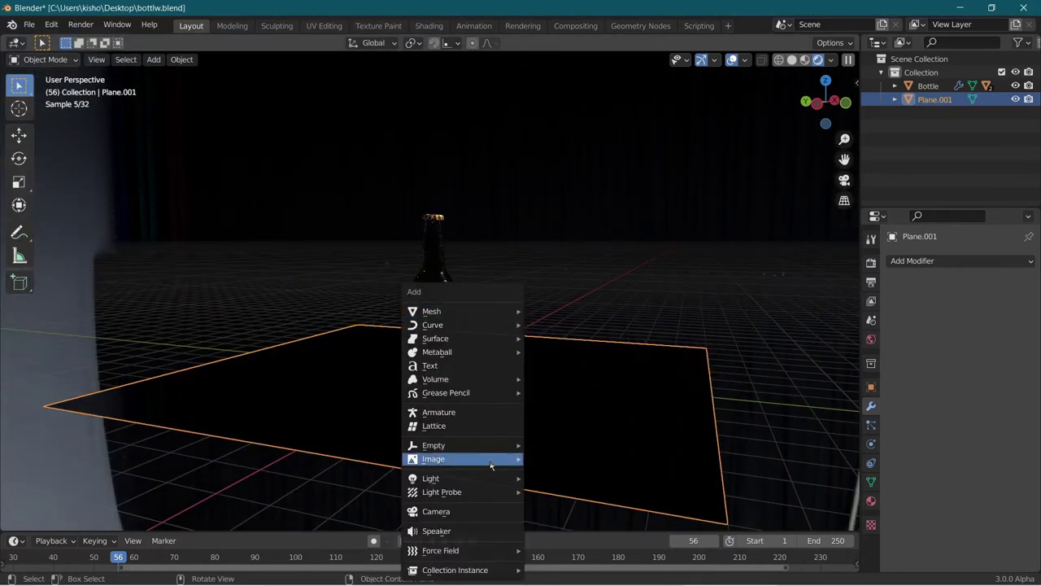
pyautogui.moveTo(489, 484)
pyautogui.moveTo(476, 458)
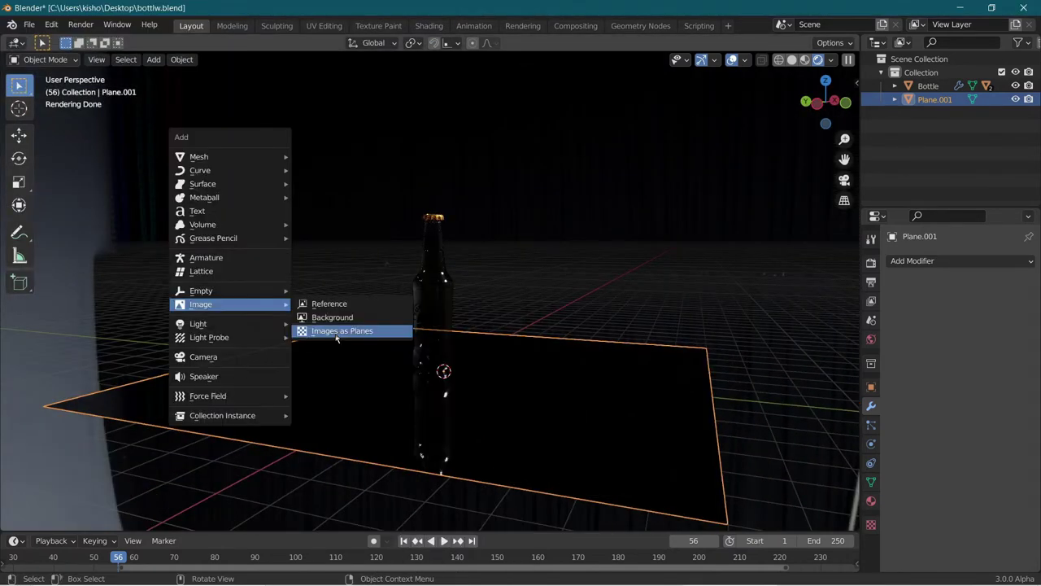
pyautogui.click(339, 335)
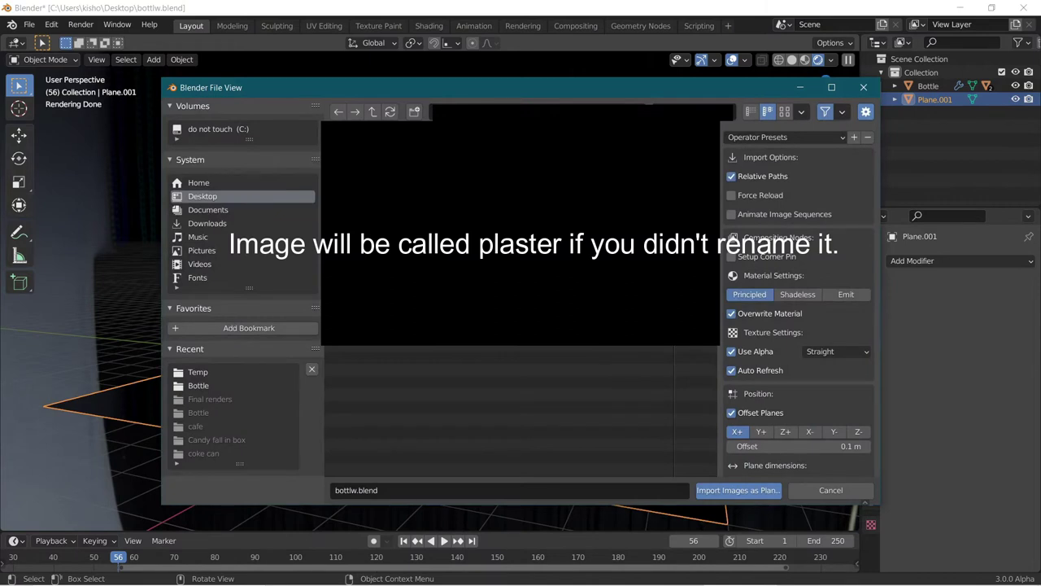
pyautogui.click(198, 386)
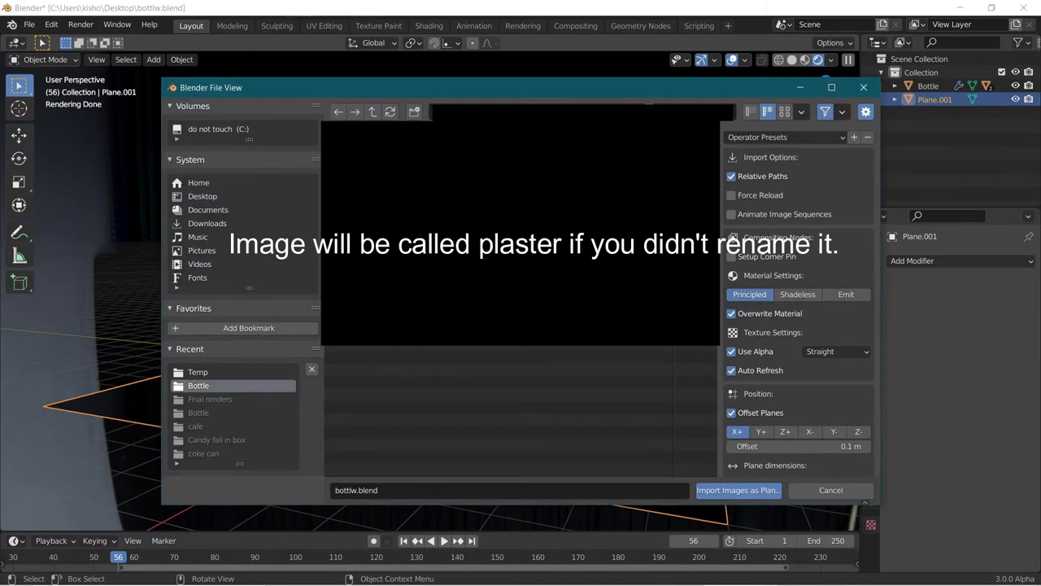
pyautogui.click(845, 294)
pyautogui.click(716, 492)
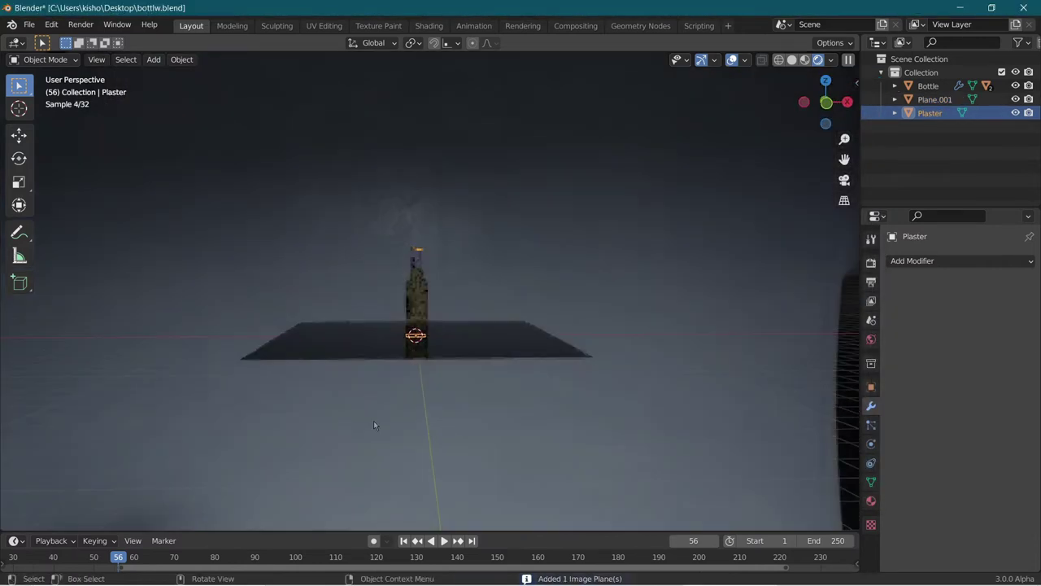
# Rotate the plaster image plane 90° about the global Y axis.
pyautogui.write('ry')
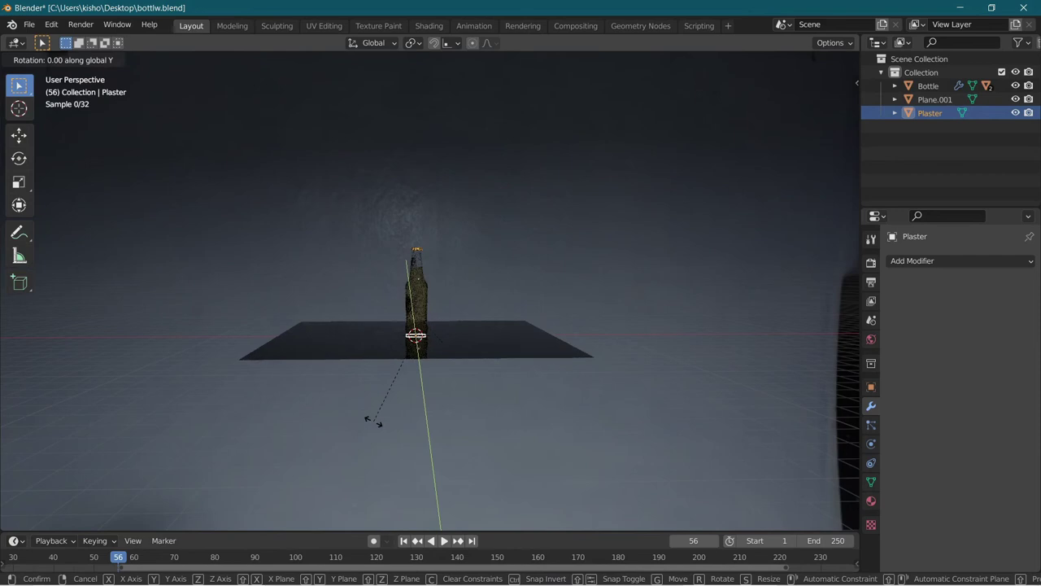
pyautogui.write('90')
pyautogui.press('Return')
# Move the plaster image plane along global X so it stands well clear of the bottle on the positive side.
pyautogui.scroll(3, 373, 421)
pyautogui.moveTo(374, 424); pyautogui.dragTo(453, 423, button='middle')
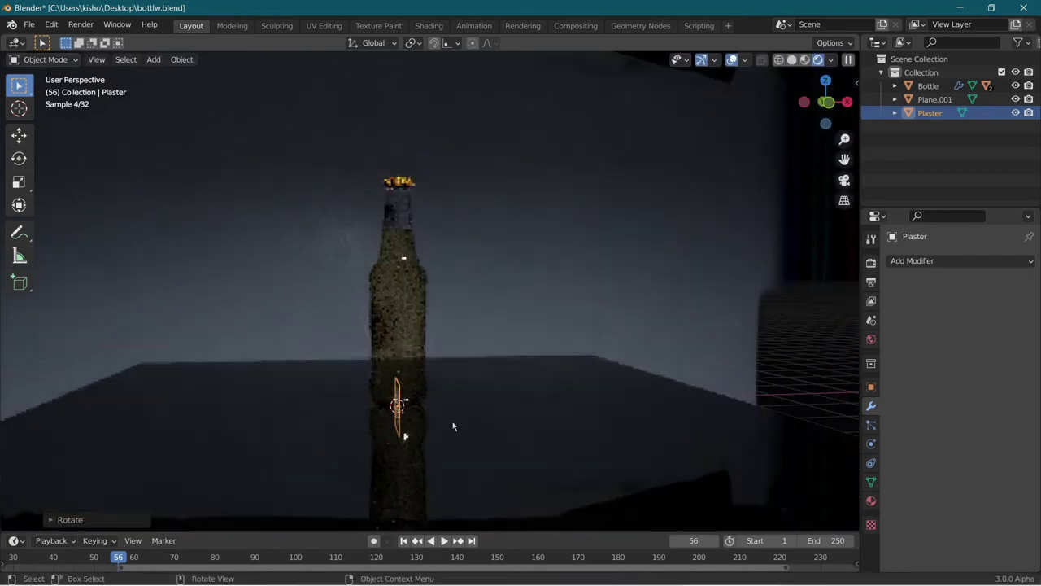
pyautogui.click(828, 103)
pyautogui.scroll(-3, 482, 307)
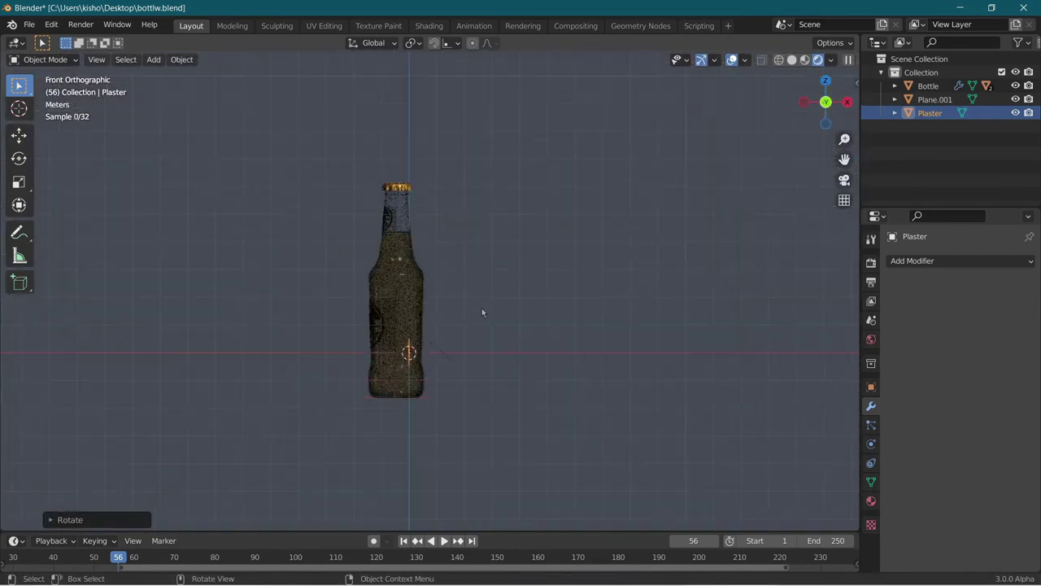
pyautogui.press('g')
pyautogui.press('x')
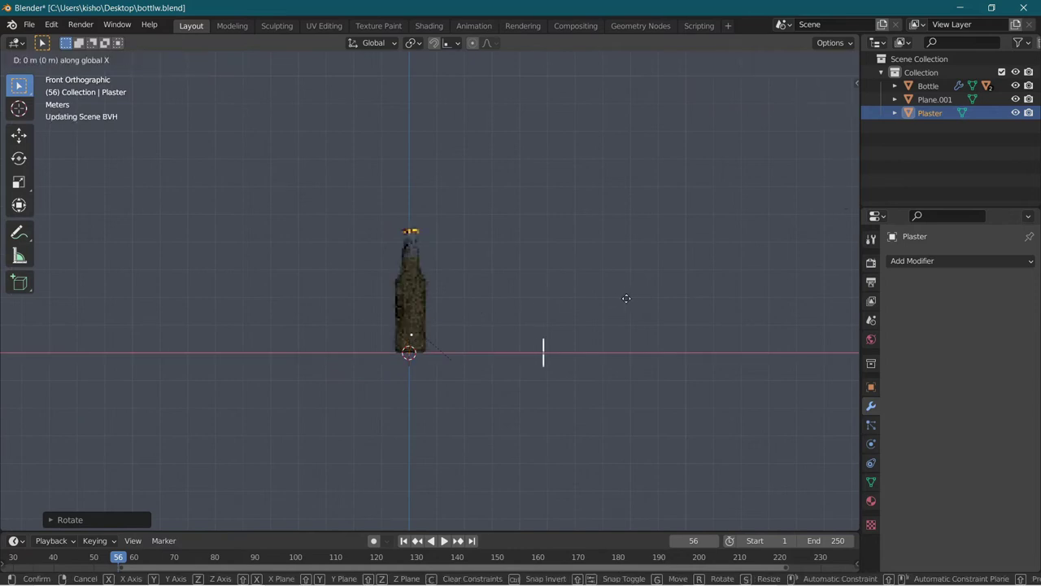
pyautogui.click(640, 301)
# In the right orthographic view, move the plaster plane along global Y until it is centred on the bottle.
pyautogui.moveTo(640, 301); pyautogui.dragTo(789, 201, button='middle')
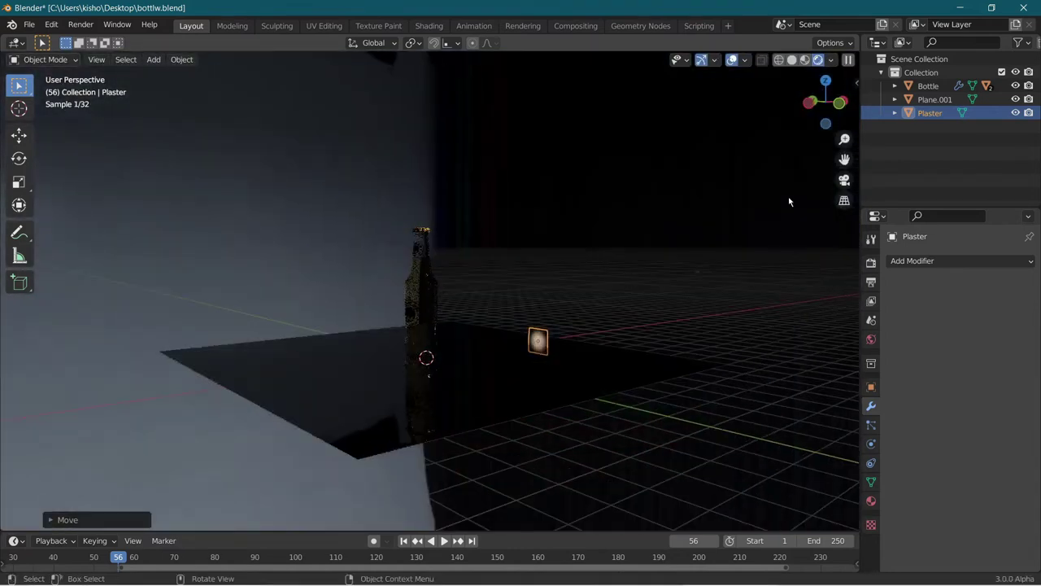
pyautogui.click(810, 105)
pyautogui.click(804, 103)
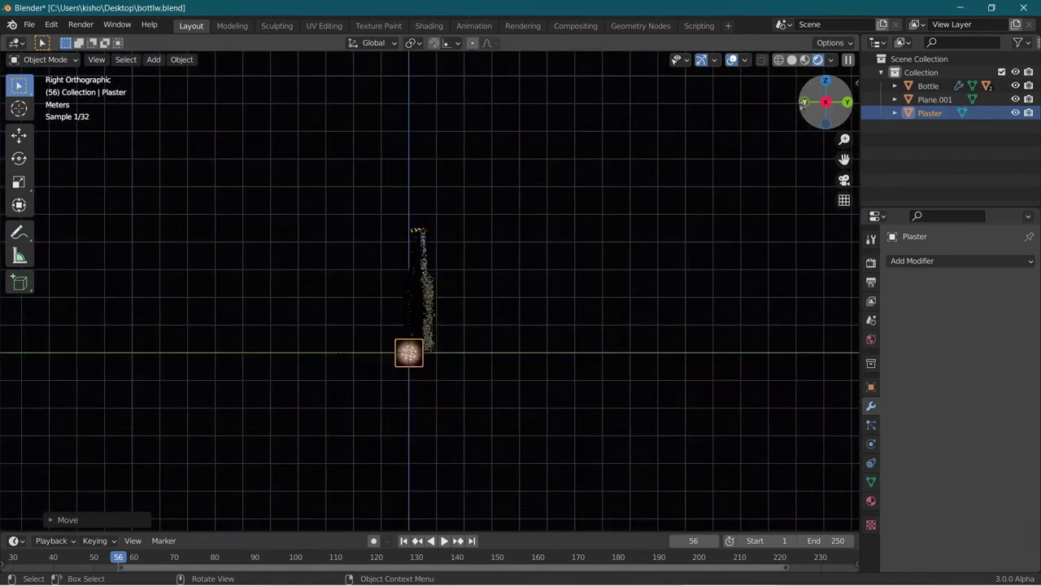
pyautogui.scroll(3, 517, 388)
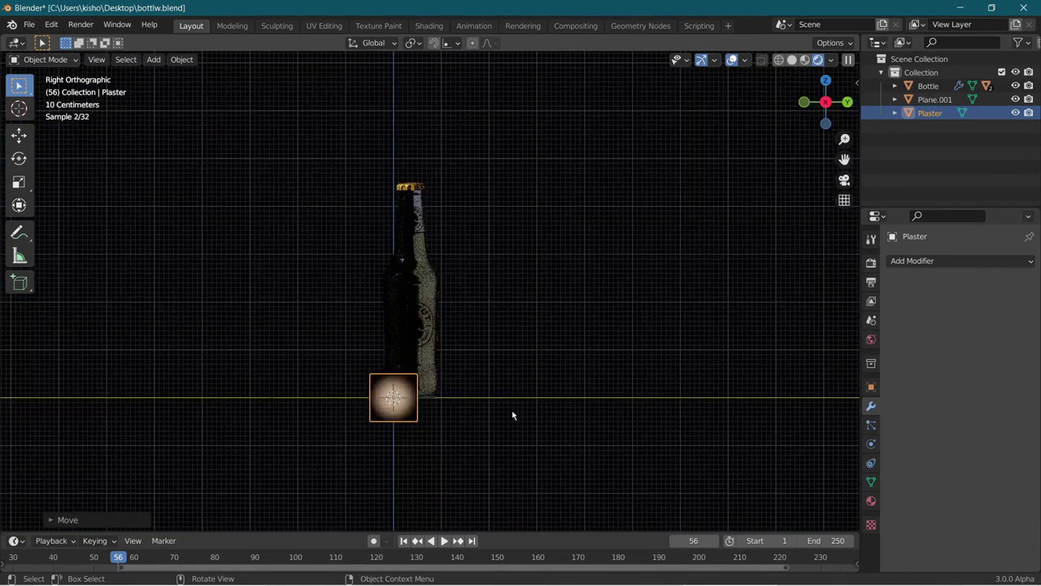
pyautogui.keyDown('shift'); pyautogui.moveTo(512, 410); pyautogui.dragTo(577, 399, button='middle'); pyautogui.keyUp('shift')
pyautogui.scroll(1, 577, 399)
pyautogui.press('g')
pyautogui.press('y')
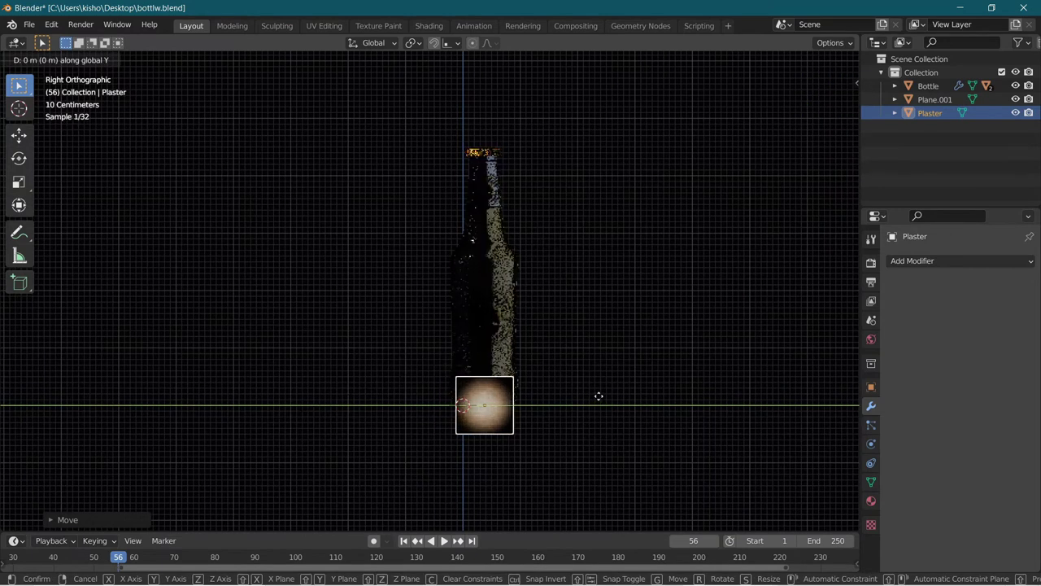
pyautogui.click(596, 398)
# Scale up the plaster plane and raise it along Z until its lower edge meets the ground line.
pyautogui.press('s')
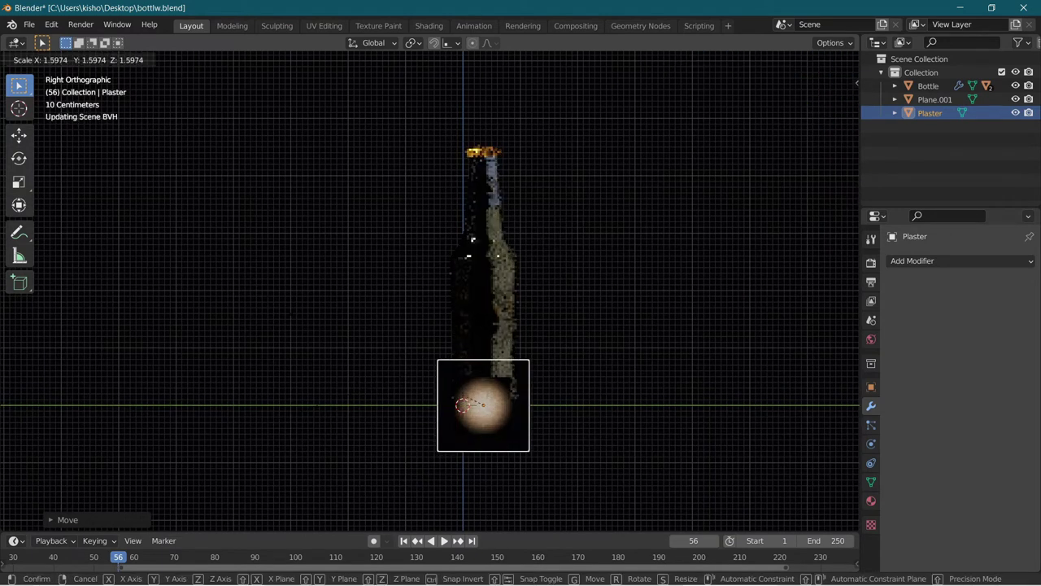
pyautogui.click(410, 359)
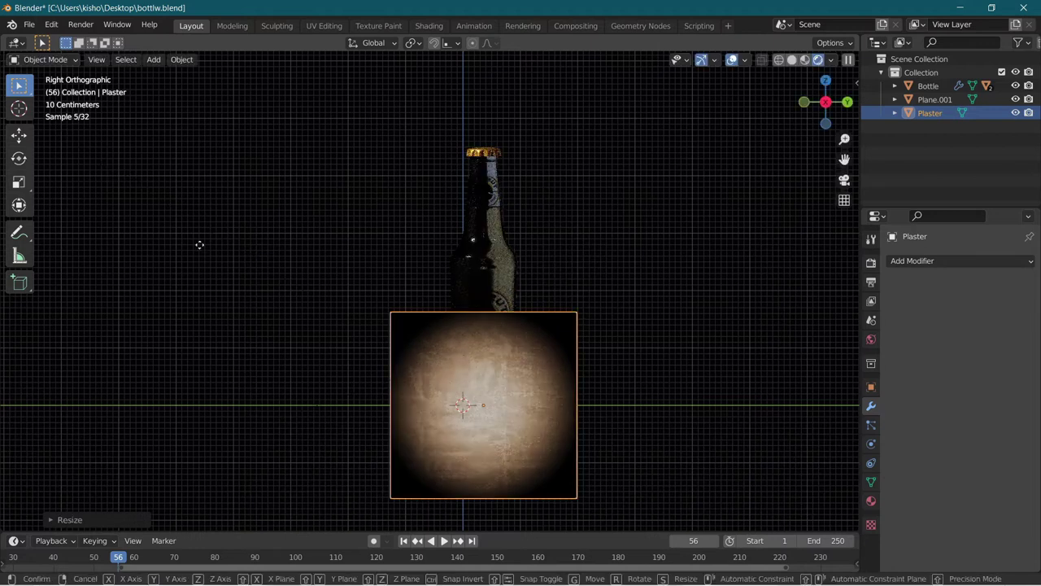
pyautogui.press('g')
pyautogui.press('z')
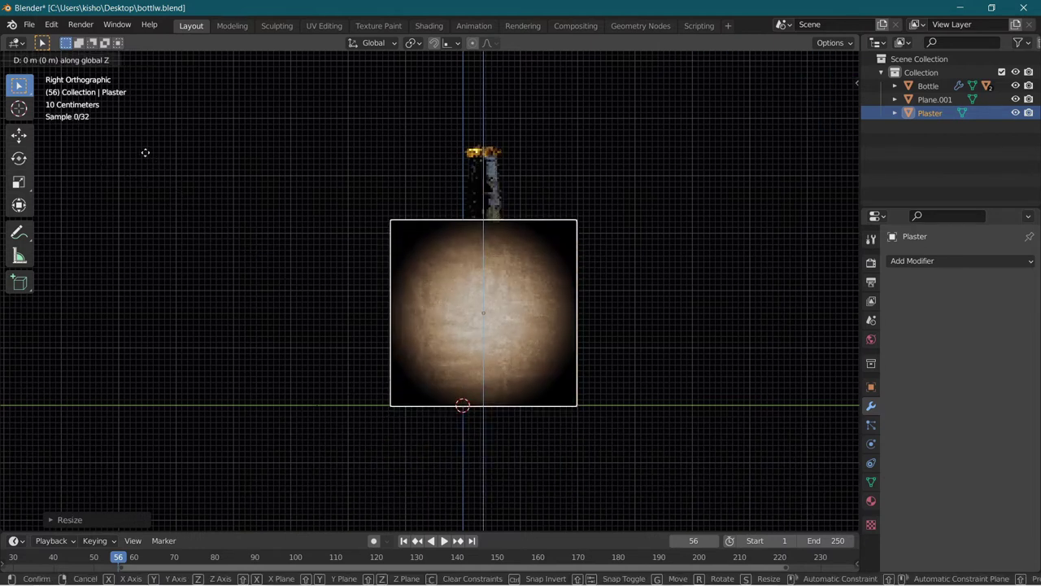
pyautogui.click(147, 156)
# Enlarge the plaster plane to nearly the bottle's height and adjust it along Z so its lower edge rests on the ground line.
pyautogui.press('s')
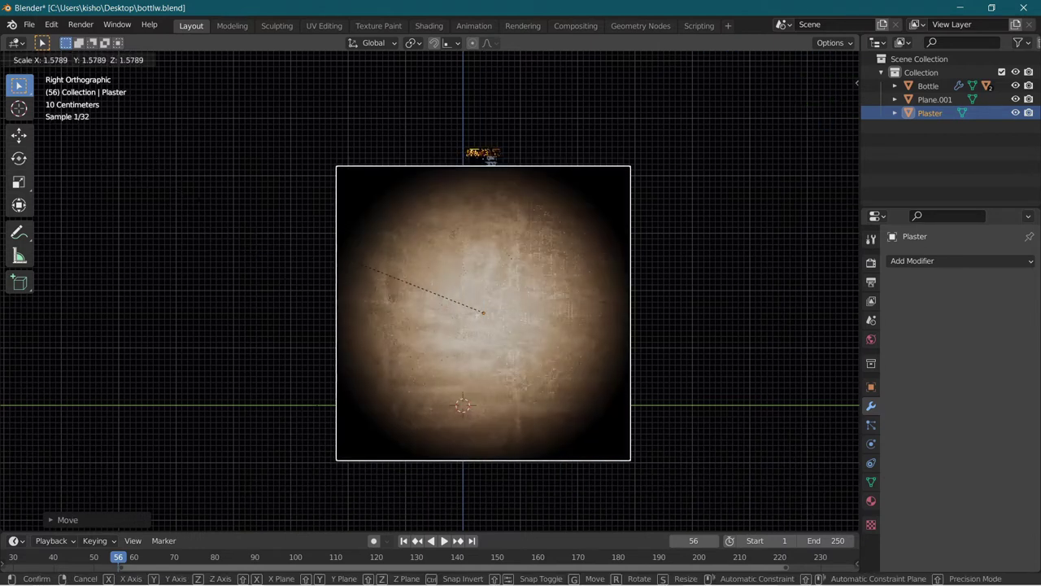
pyautogui.click(214, 205)
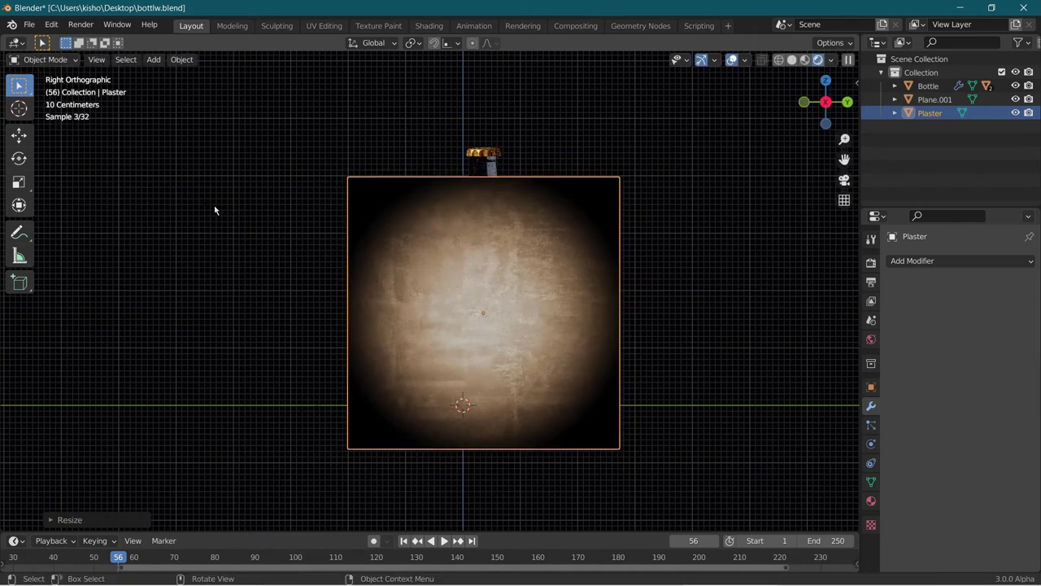
pyautogui.press('g')
pyautogui.press('z')
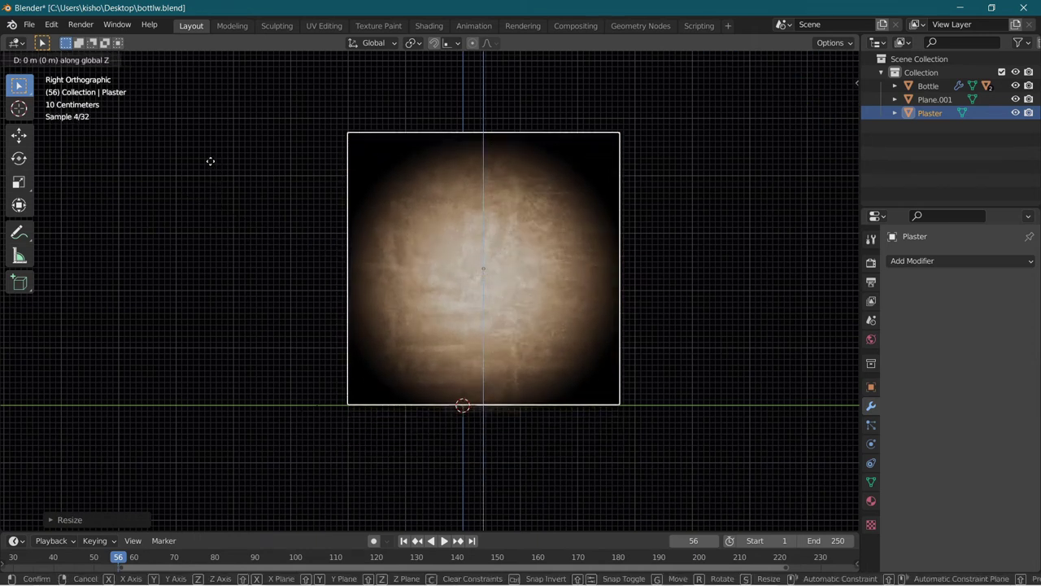
pyautogui.click(219, 189)
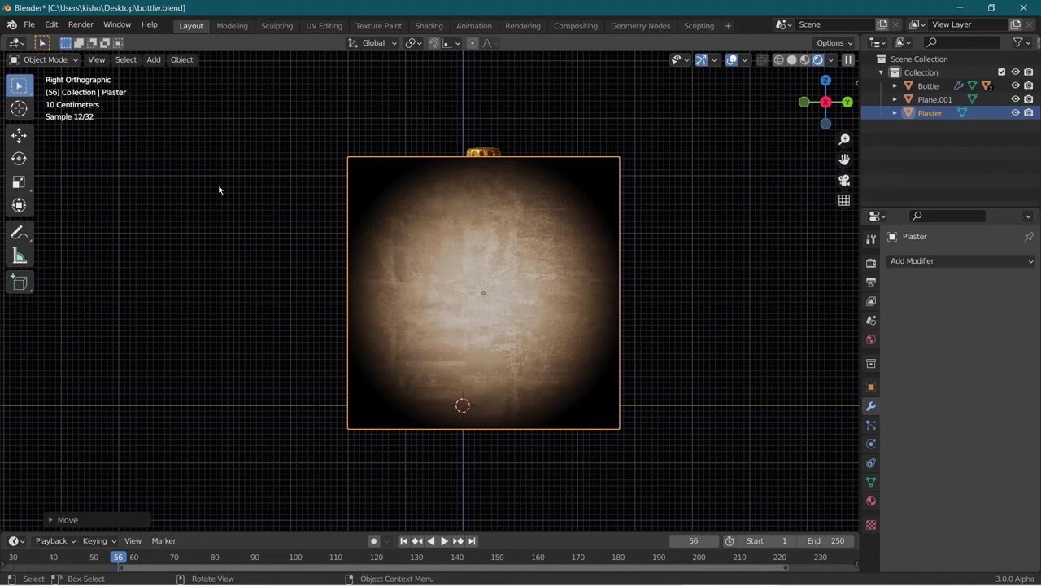
pyautogui.press('s')
pyautogui.click(230, 196)
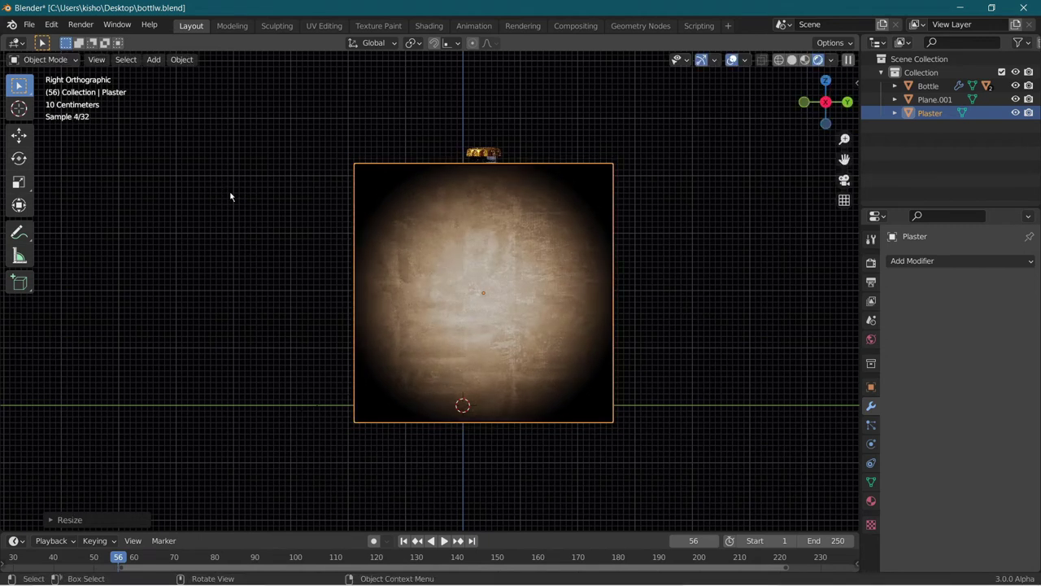
pyautogui.press('g')
pyautogui.press('z')
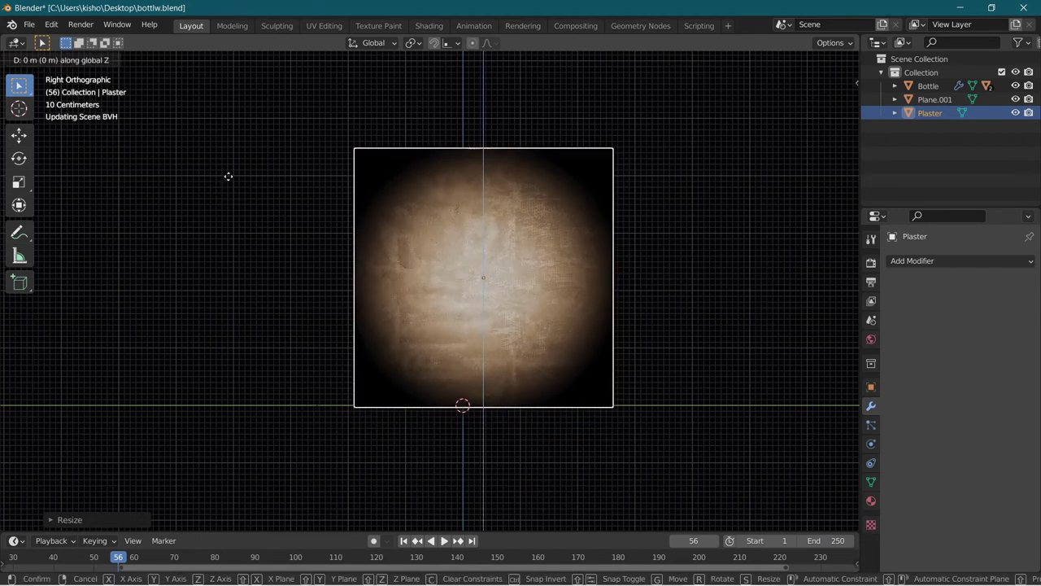
pyautogui.click(229, 176)
# Examine the bottle against the plaster backdrop from the left orthographic view and at an angle.
pyautogui.moveTo(227, 176); pyautogui.dragTo(574, 191, button='middle')
pyautogui.click(827, 103)
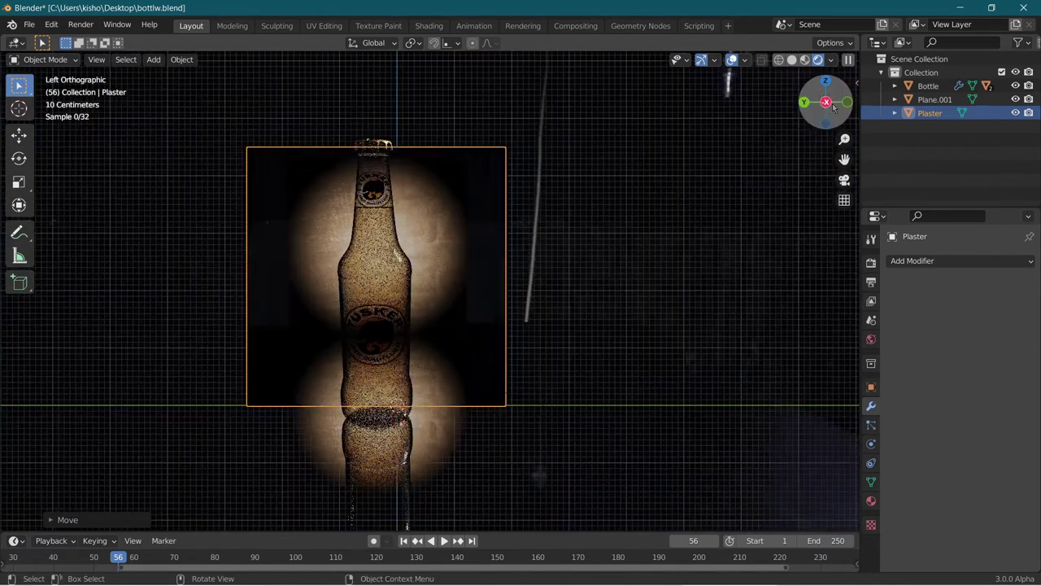
pyautogui.scroll(1, 382, 372)
pyautogui.keyDown('shift'); pyautogui.moveTo(382, 372); pyautogui.dragTo(476, 353, button='middle'); pyautogui.keyUp('shift')
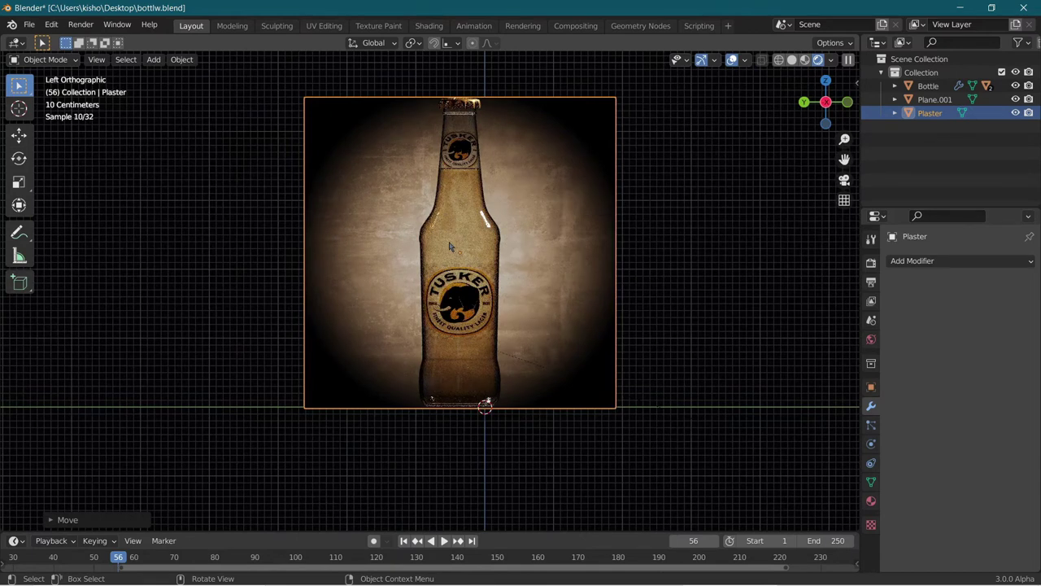
pyautogui.moveTo(420, 205); pyautogui.dragTo(752, 140, button='middle')
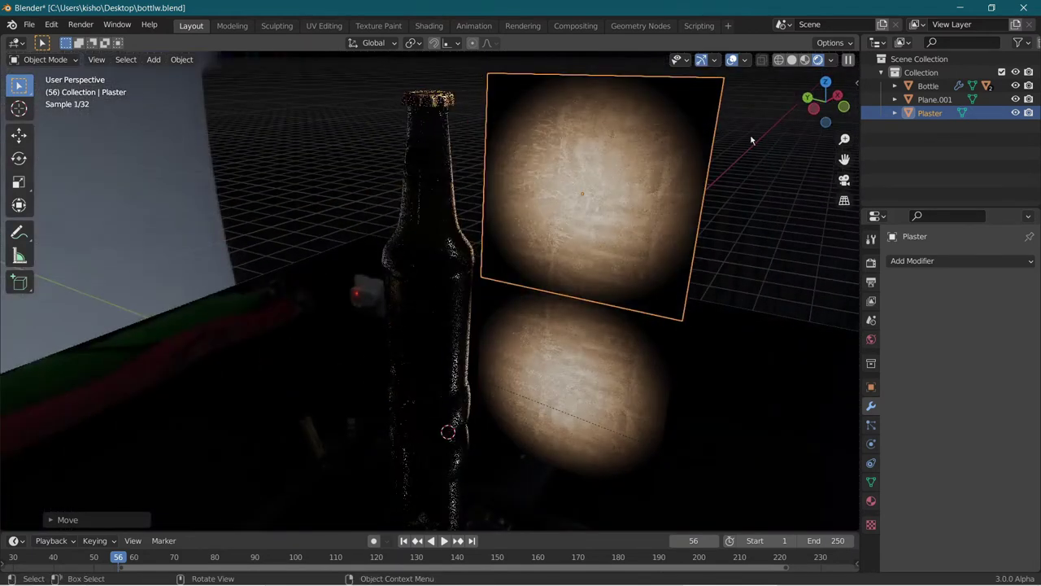
pyautogui.click(814, 108)
pyautogui.scroll(-4, 610, 221)
pyautogui.scroll(5, 558, 240)
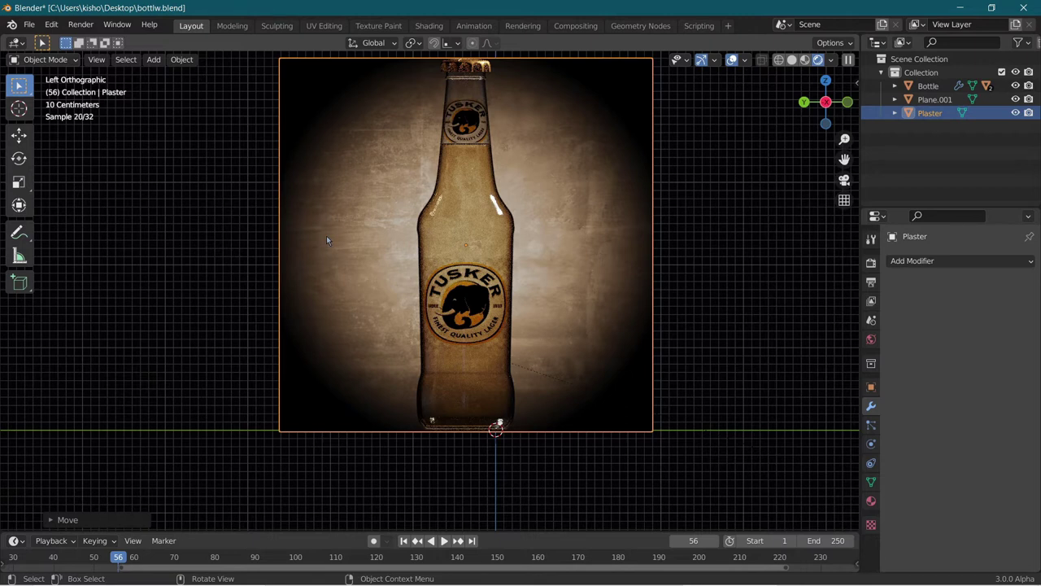
# Add a point light and move it along global Y to about 2.07 m, beside the bottle.
pyautogui.moveTo(327, 235); pyautogui.dragTo(296, 356, button='middle')
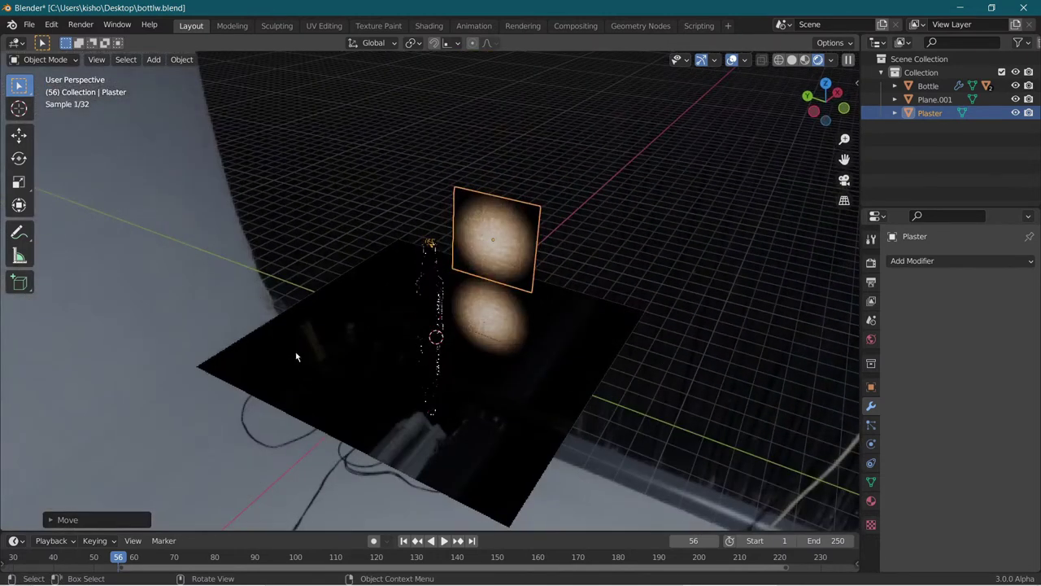
pyautogui.hotkey('shift', 'a')
pyautogui.moveTo(312, 380)
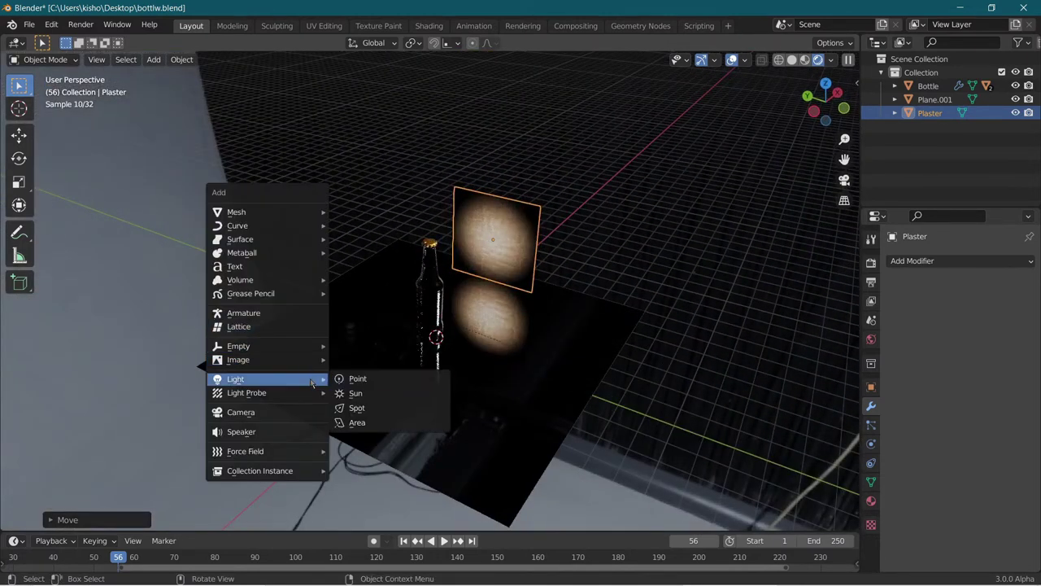
pyautogui.click(376, 380)
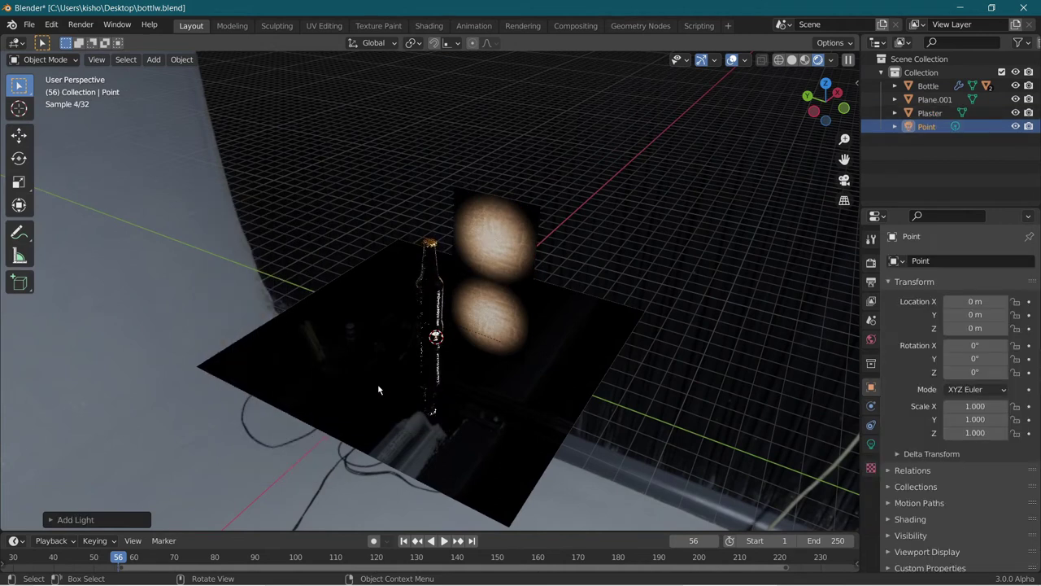
pyautogui.press('g')
pyautogui.press('y')
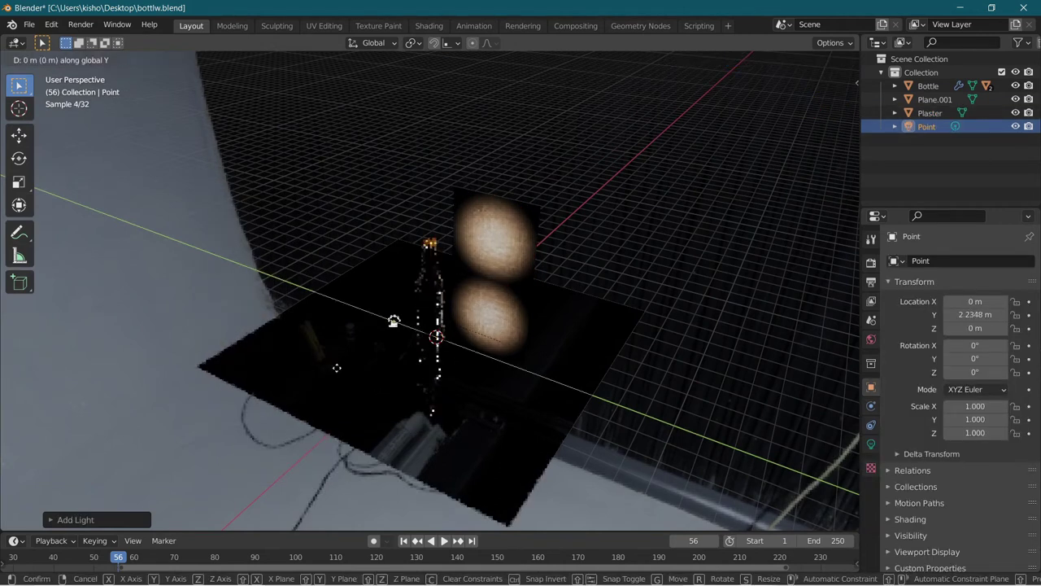
pyautogui.click(338, 371)
# Move the point light along X to about -1.51 m and raise it along Z to about 0.69 m.
pyautogui.press('g')
pyautogui.press('x')
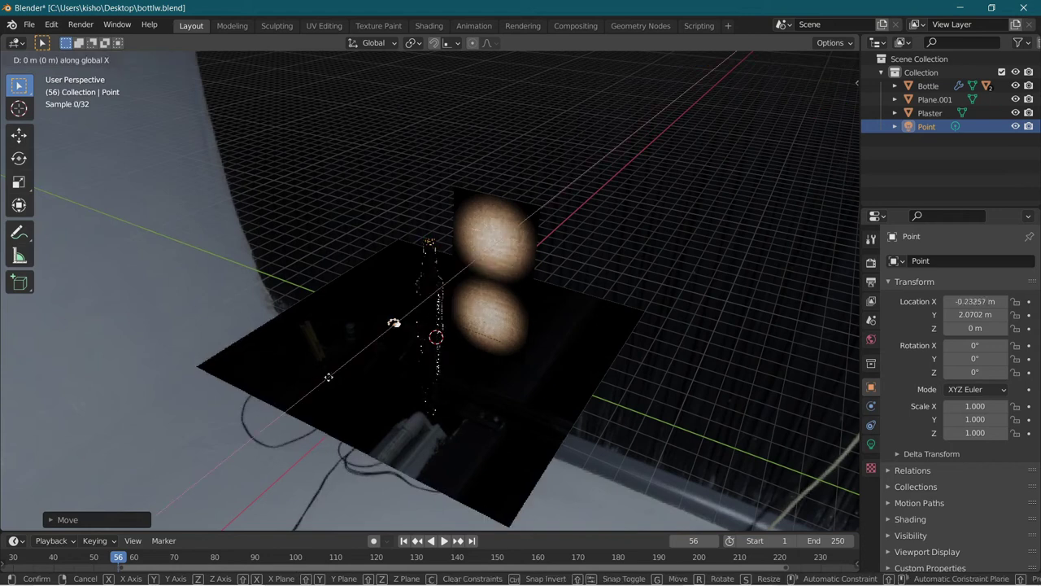
pyautogui.click(314, 383)
pyautogui.press('g')
pyautogui.press('z')
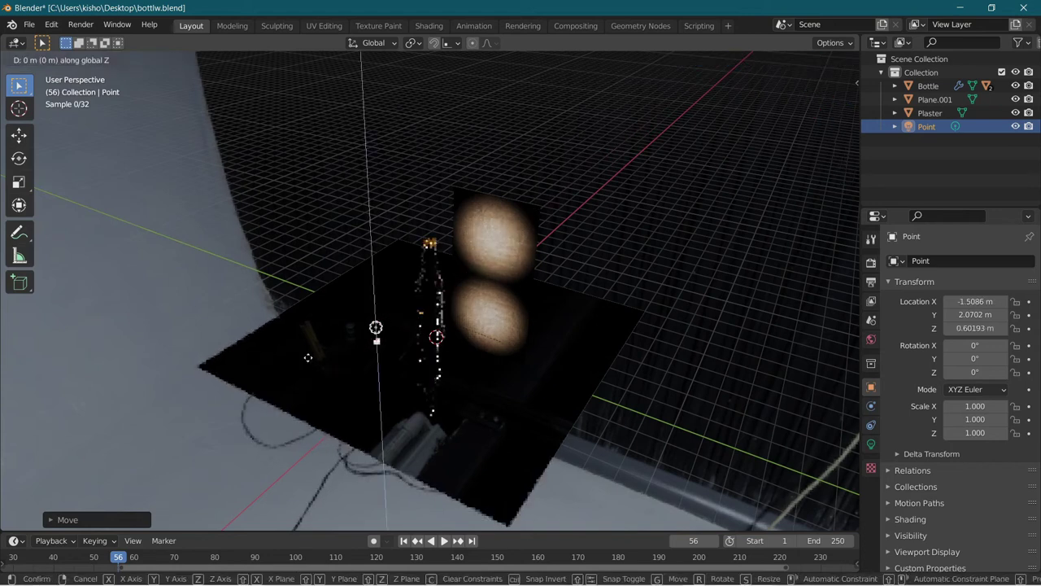
pyautogui.click(372, 334)
pyautogui.moveTo(373, 334); pyautogui.dragTo(313, 379, button='middle')
pyautogui.scroll(3, 425, 331)
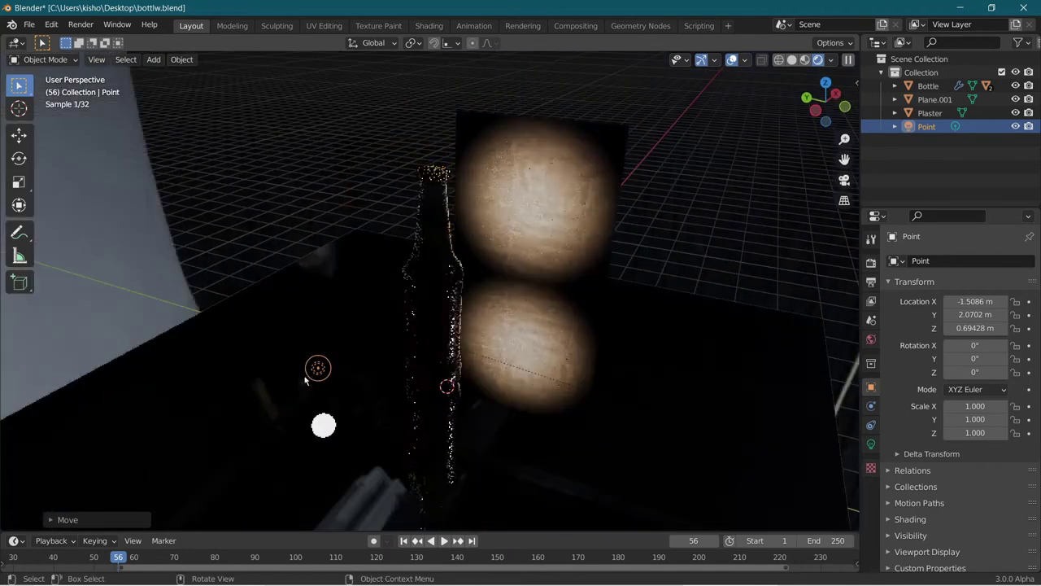
# Show the point light's settings and raise the light slightly along Z in the left orthographic view.
pyautogui.click(871, 443)
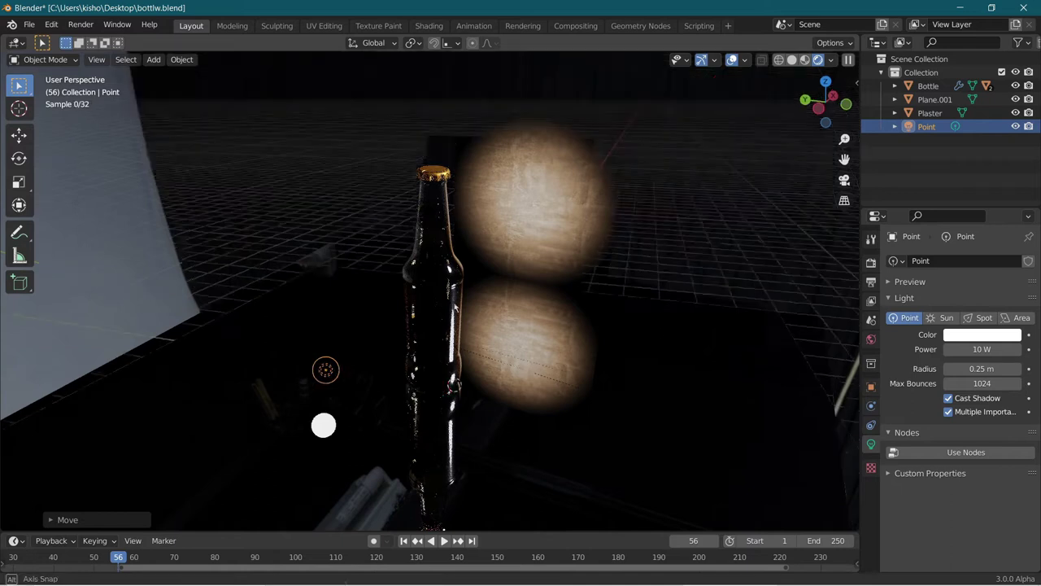
pyautogui.click(828, 105)
pyautogui.scroll(4, 436, 382)
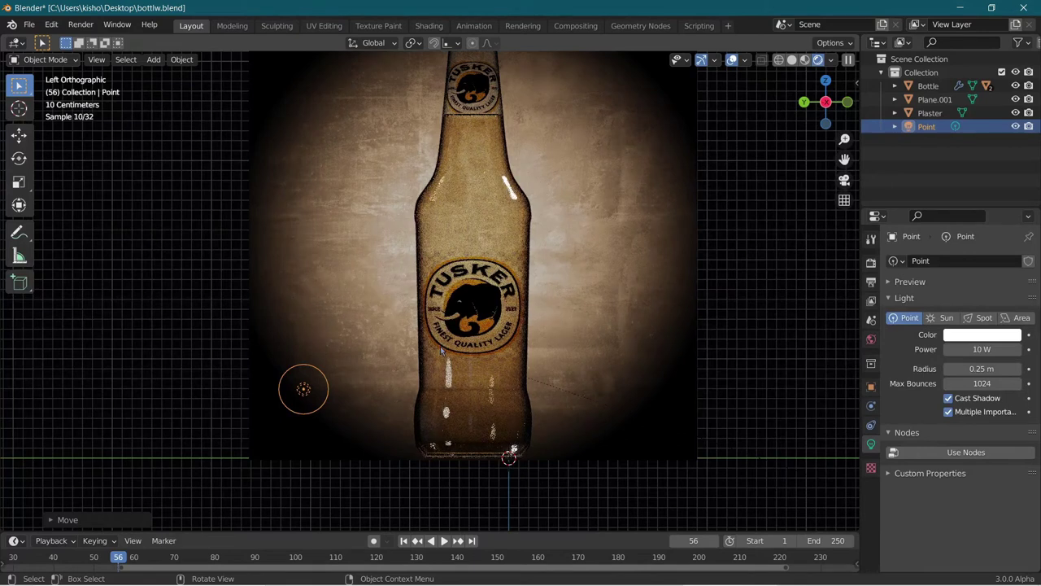
pyautogui.press('g')
pyautogui.press('z')
pyautogui.click(433, 335)
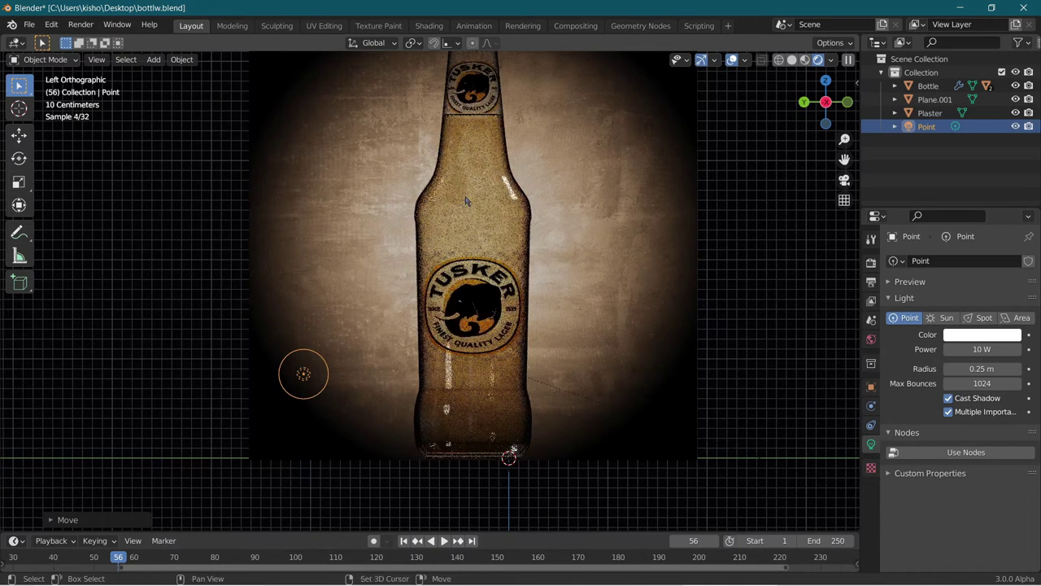
pyautogui.keyDown('shift'); pyautogui.moveTo(466, 201); pyautogui.dragTo(475, 277, button='middle'); pyautogui.keyUp('shift')
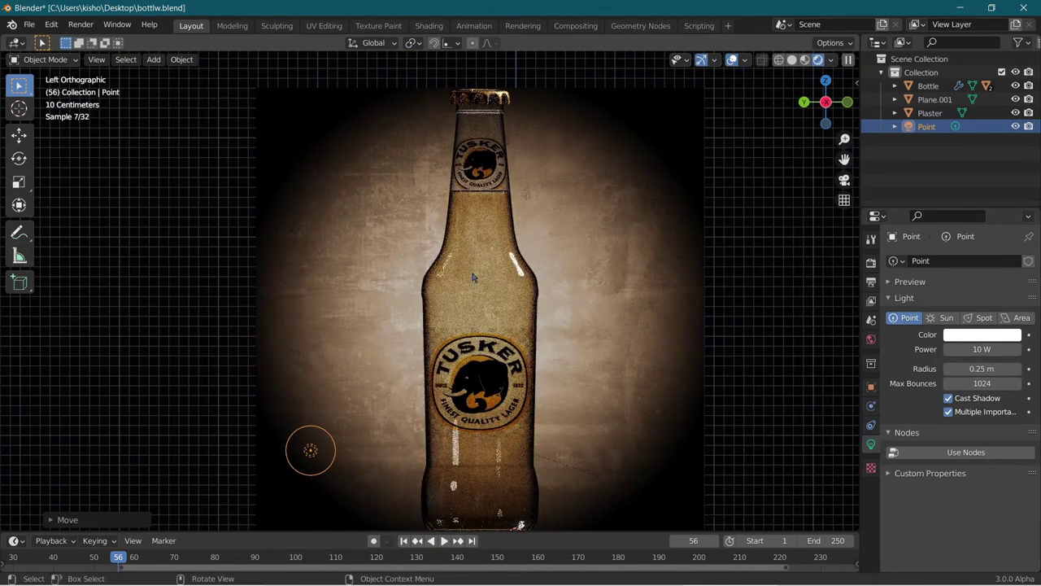
# Set the liquid material's Volume Absorption density to 220 and check the bottle in the rendered left orthographic view.
pyautogui.click(473, 278)
pyautogui.click(473, 278)
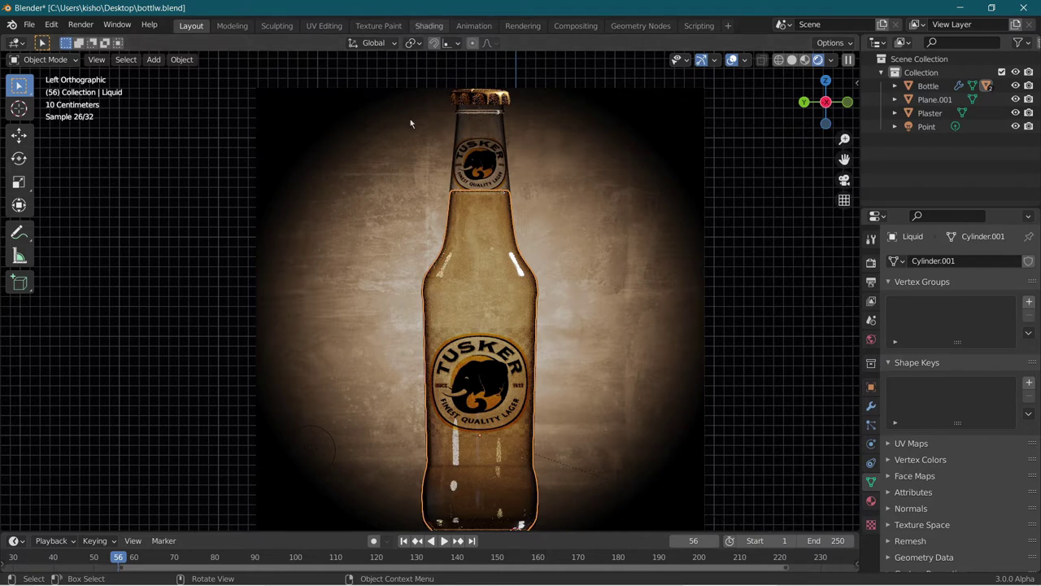
pyautogui.click(428, 25)
pyautogui.moveTo(467, 183); pyautogui.dragTo(588, 174, button='middle')
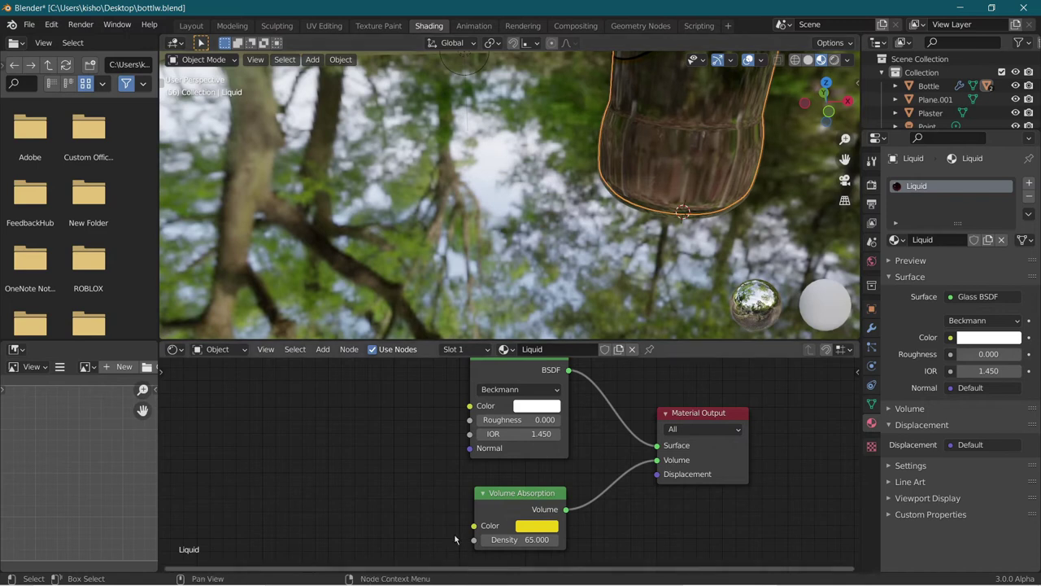
pyautogui.moveTo(457, 539); pyautogui.dragTo(461, 487, button='middle')
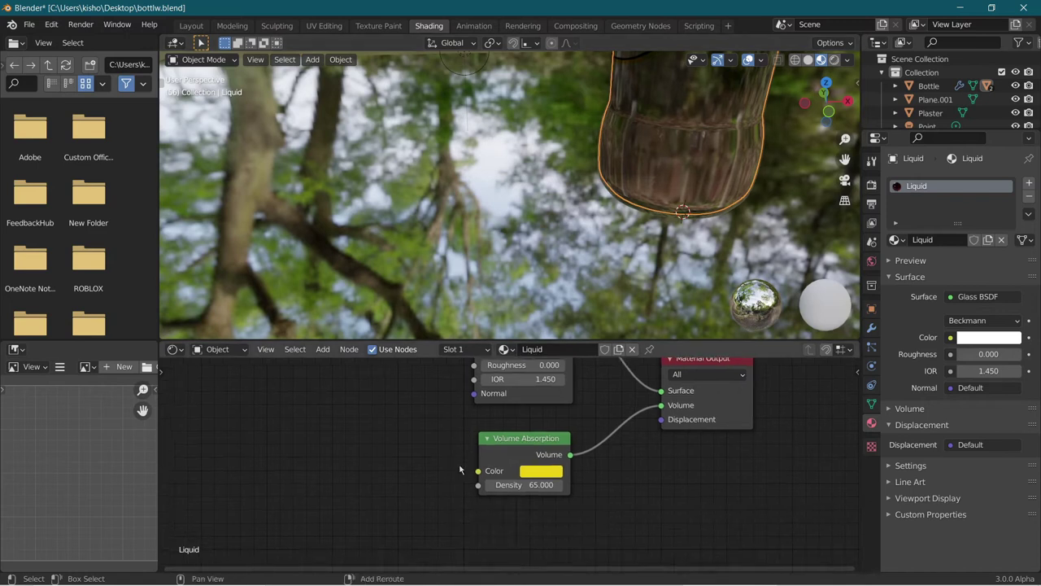
pyautogui.click(525, 484)
pyautogui.write('65.0')
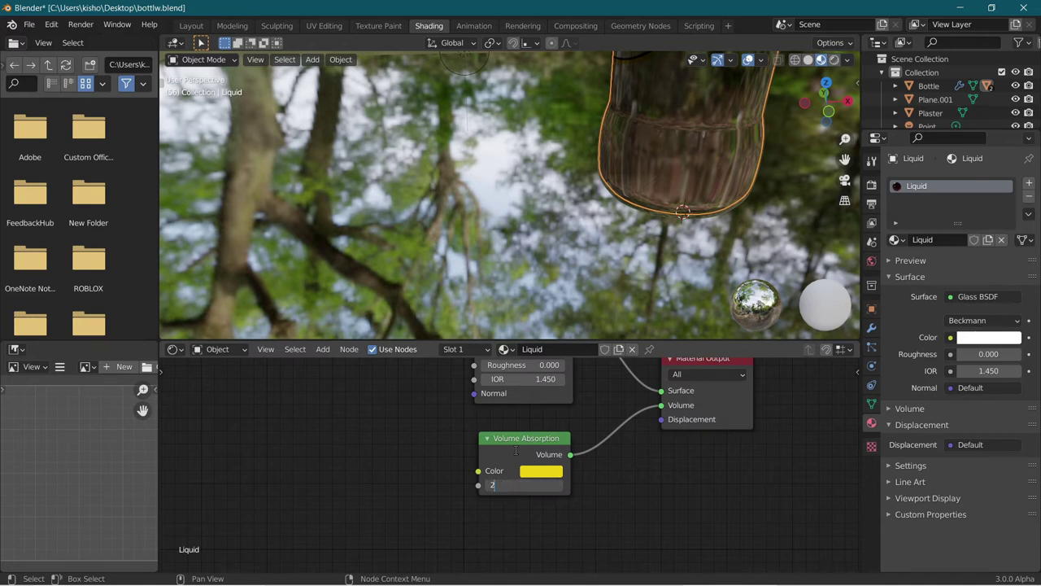
pyautogui.press('Return')
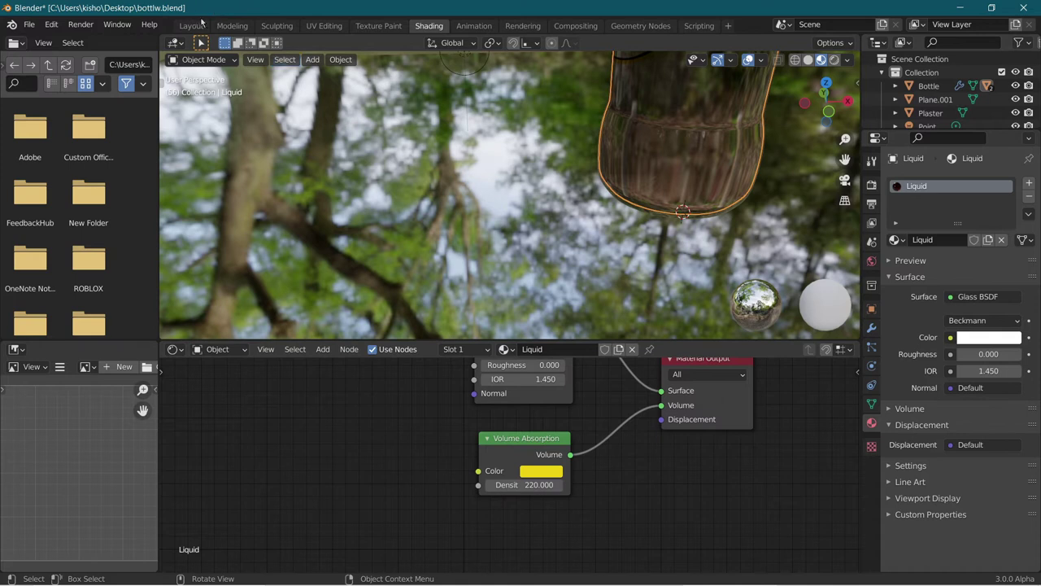
pyautogui.click(191, 25)
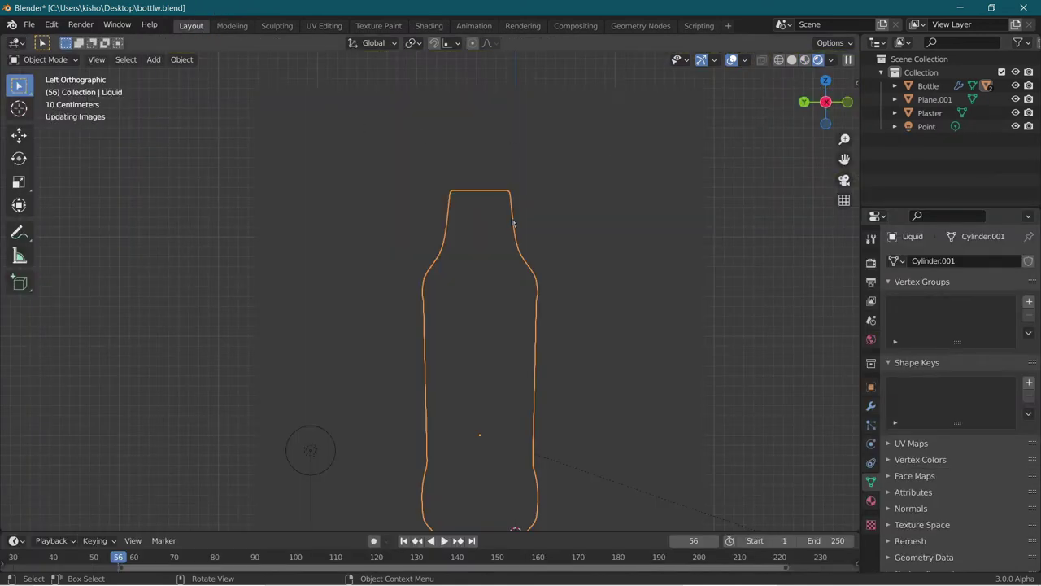
pyautogui.keyDown('shift'); pyautogui.moveTo(294, 358); pyautogui.dragTo(304, 312, button='middle'); pyautogui.keyUp('shift')
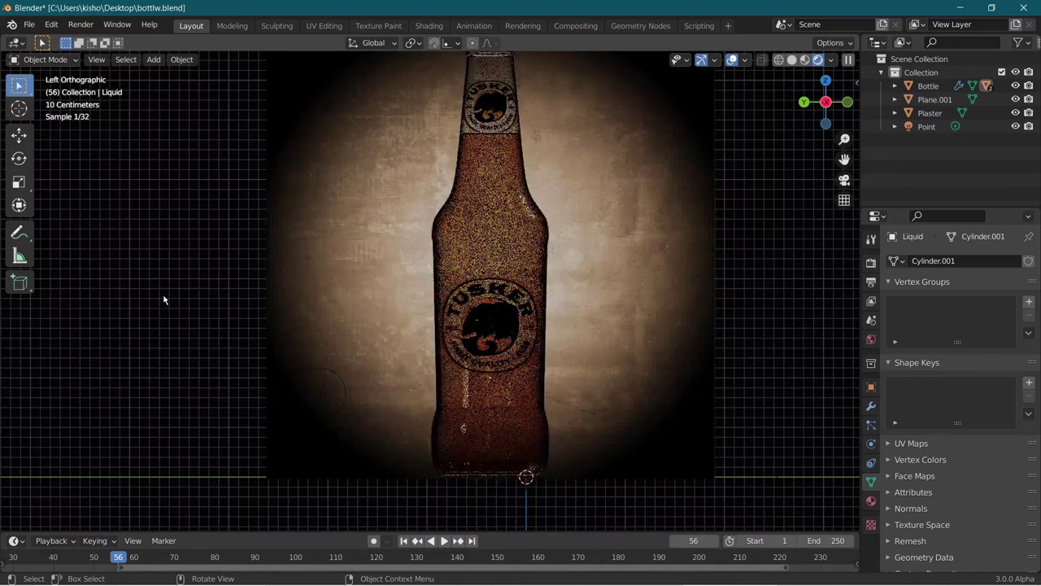
pyautogui.keyDown('shift'); pyautogui.moveTo(164, 299); pyautogui.dragTo(156, 333, button='middle'); pyautogui.keyUp('shift')
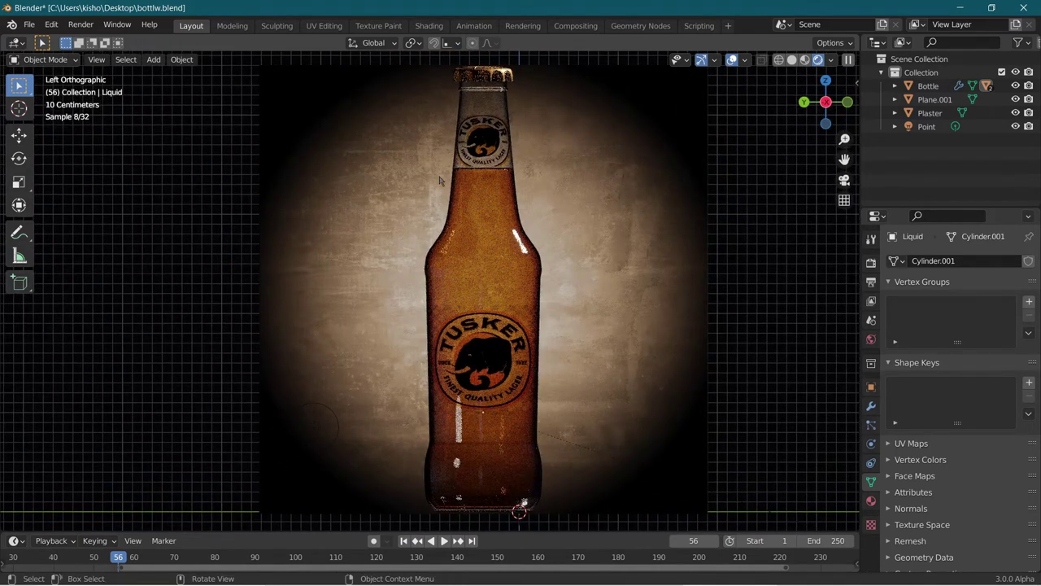
# Scale the bottle's neck label UVs slightly down along Y and adjust their Y position over the logo image.
pyautogui.click(472, 140)
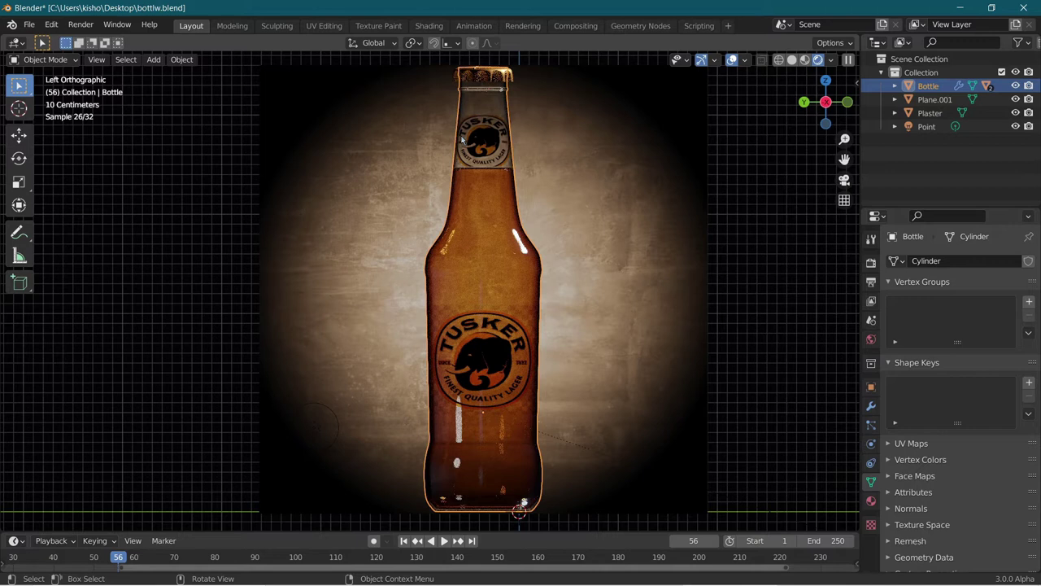
pyautogui.click(323, 25)
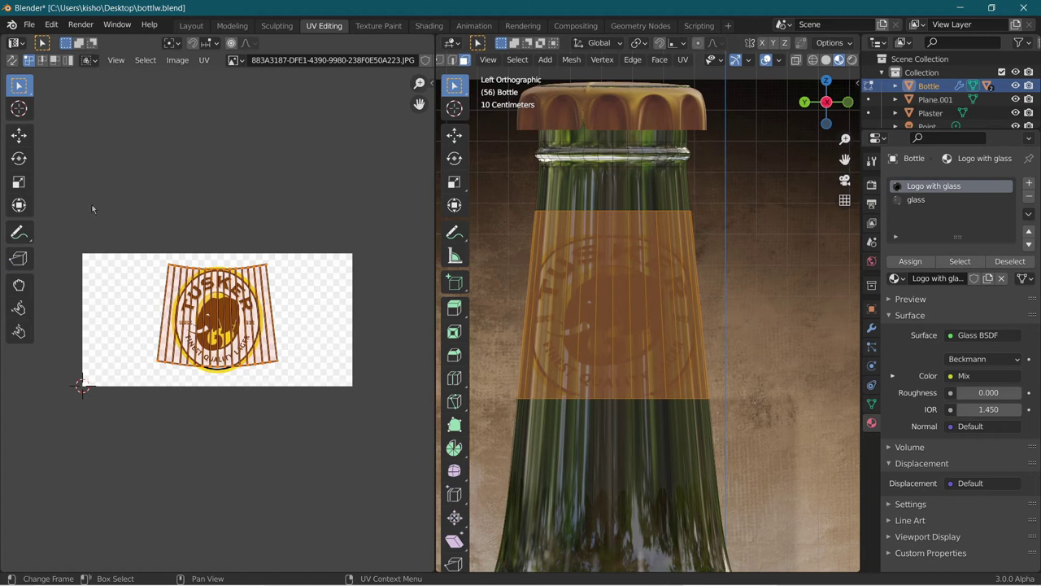
pyautogui.press('s')
pyautogui.press('y')
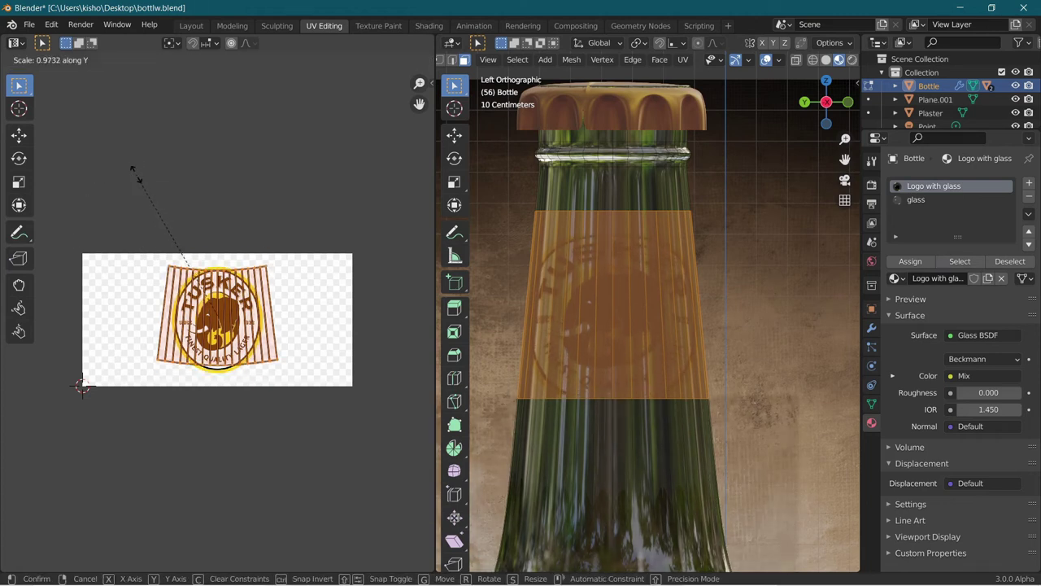
pyautogui.click(138, 177)
pyautogui.press('g')
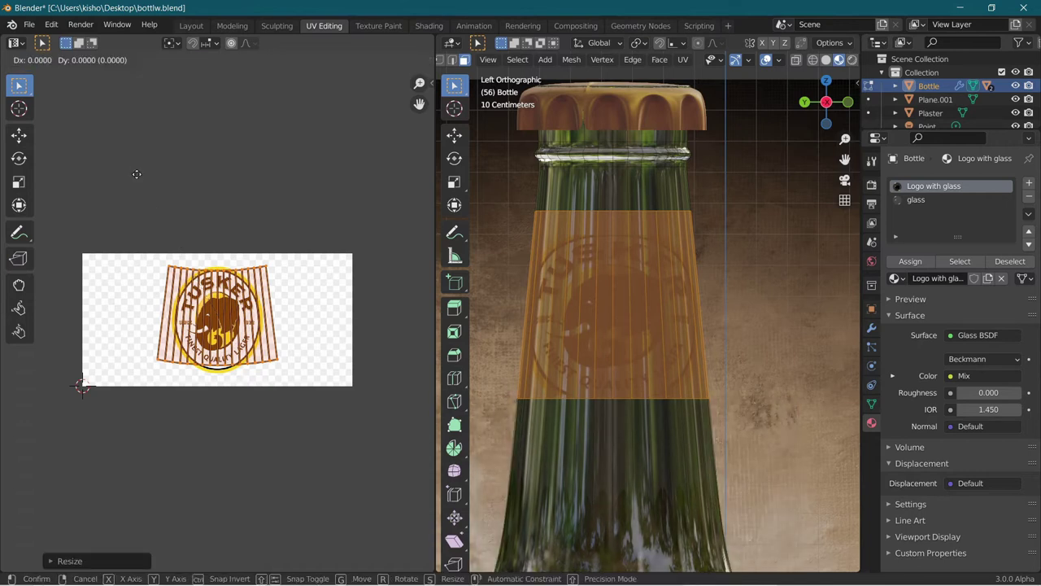
pyautogui.press('y')
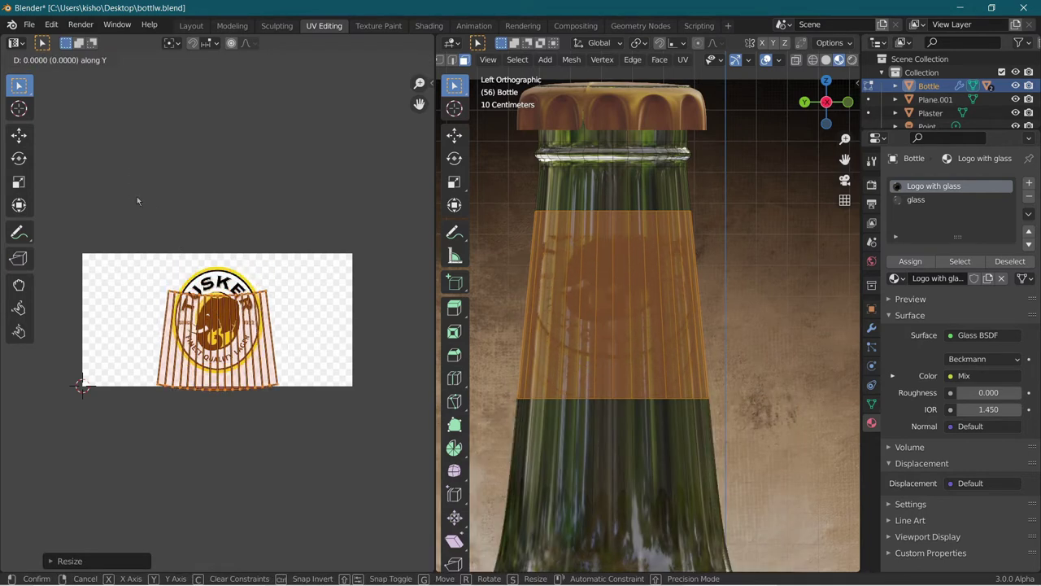
pyautogui.click(137, 196)
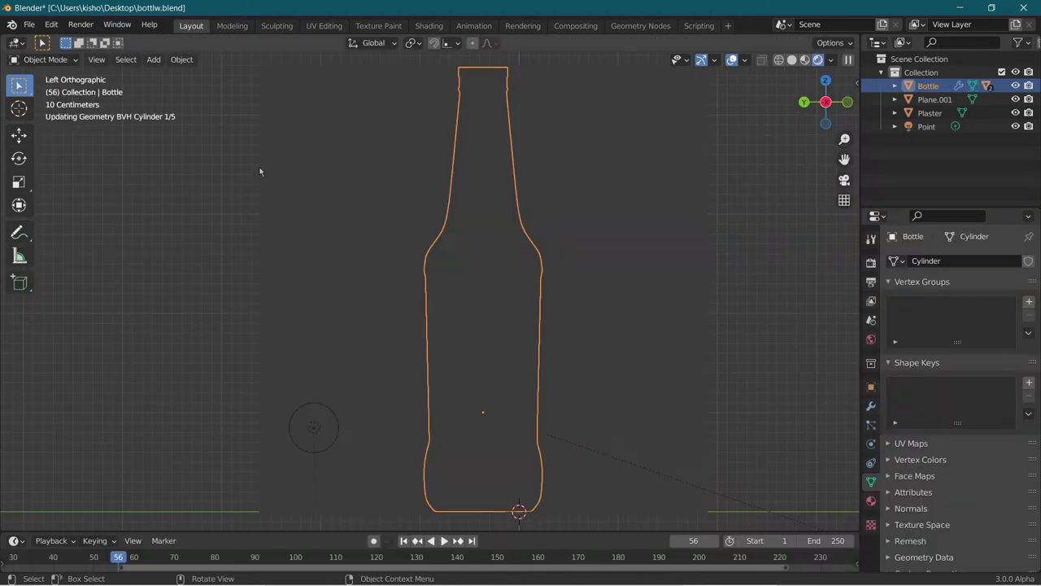
# Scale the plaster backdrop up slightly behind the bottle in the left orthographic view.
pyautogui.scroll(-3, 135, 226)
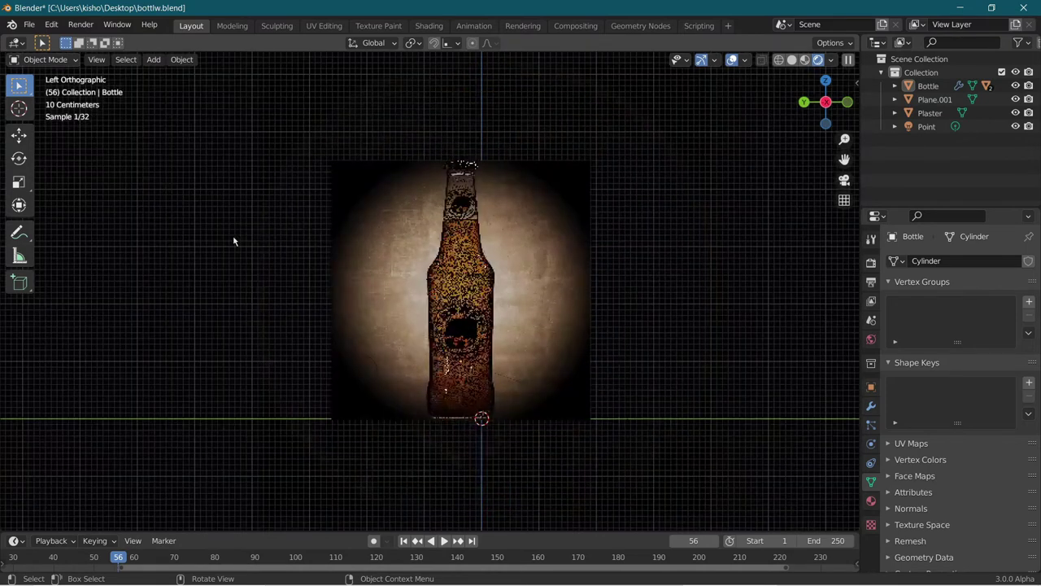
pyautogui.click(353, 226)
pyautogui.press('s')
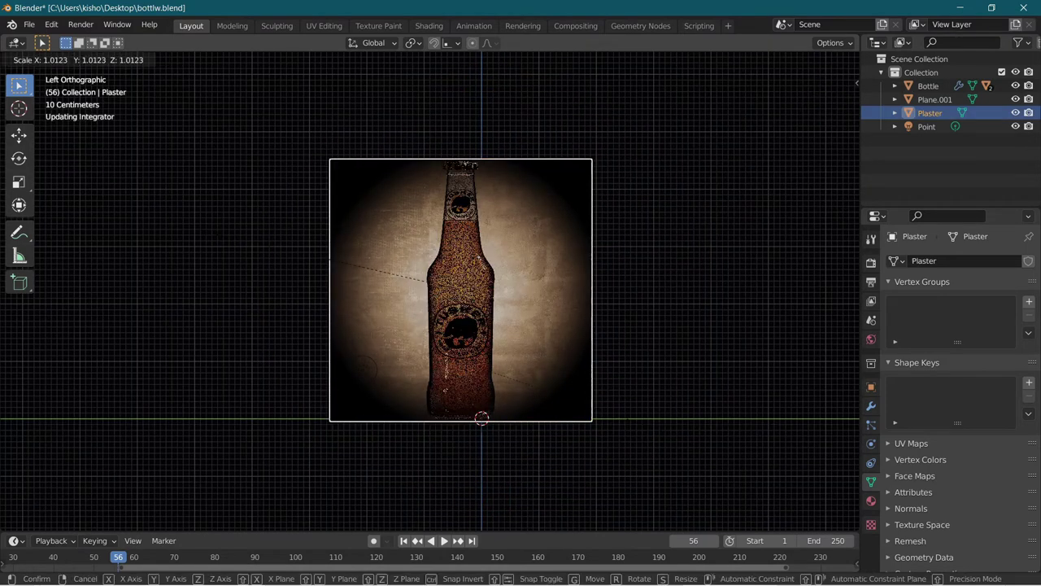
pyautogui.click(362, 312)
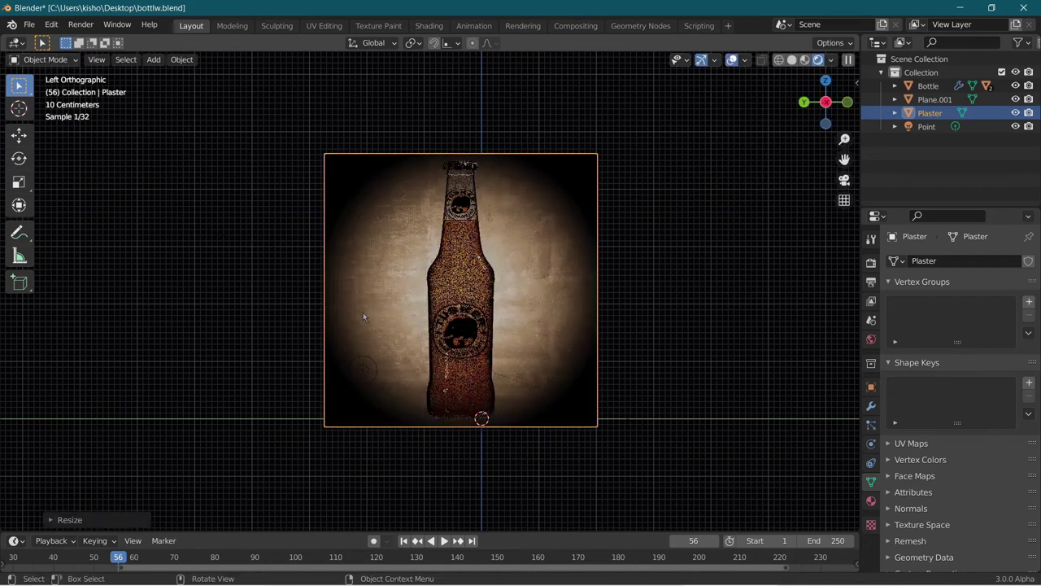
# Raise the bottle cap slightly along global Z above the neck ring.
pyautogui.scroll(5, 362, 312)
pyautogui.keyDown('shift'); pyautogui.moveTo(300, 471); pyautogui.dragTo(297, 475, button='middle'); pyautogui.keyUp('shift')
pyautogui.scroll(5, 460, 379)
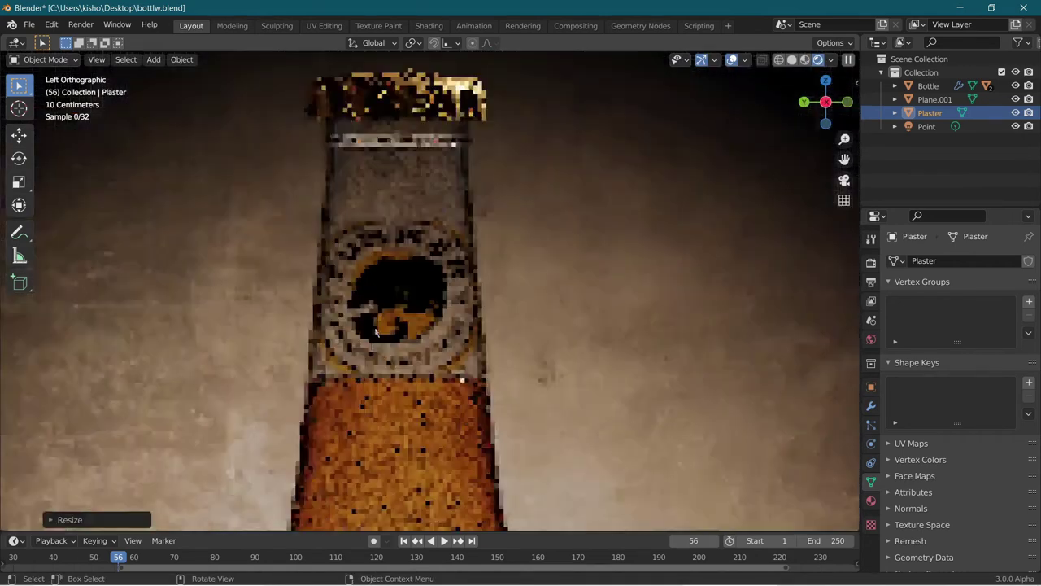
pyautogui.moveTo(379, 299); pyautogui.dragTo(426, 389, button='middle')
pyautogui.scroll(-4, 499, 235)
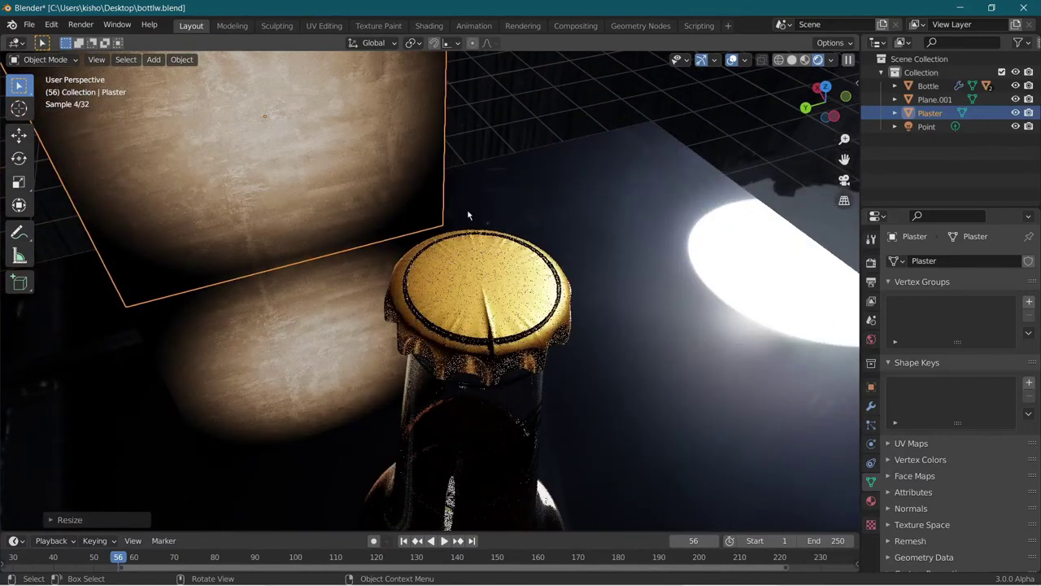
pyautogui.click(431, 261)
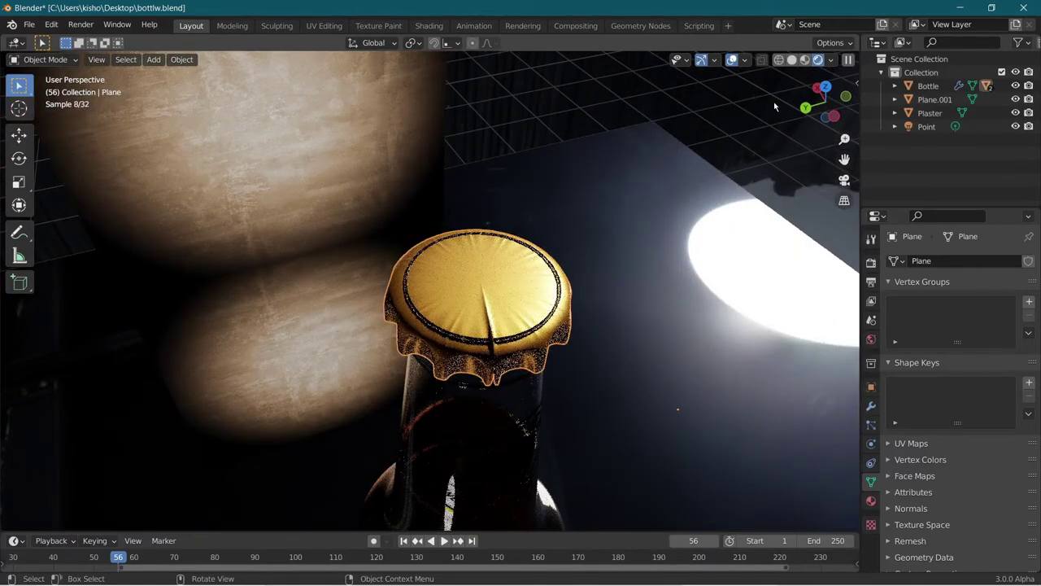
pyautogui.click(837, 115)
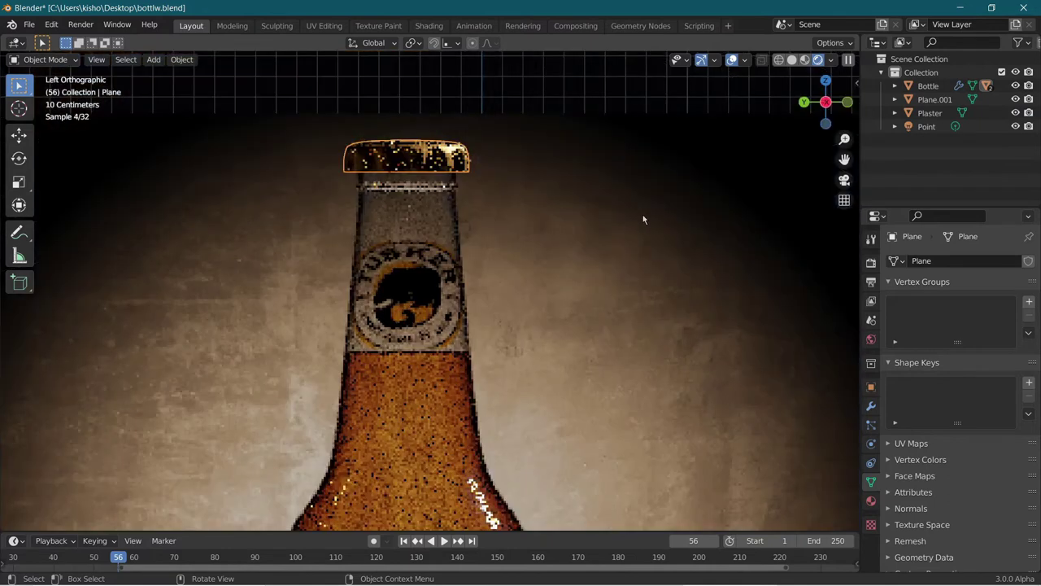
pyautogui.scroll(4, 643, 217)
pyautogui.keyDown('shift'); pyautogui.moveTo(627, 210); pyautogui.dragTo(676, 462, button='middle'); pyautogui.keyUp('shift')
pyautogui.scroll(4, 674, 354)
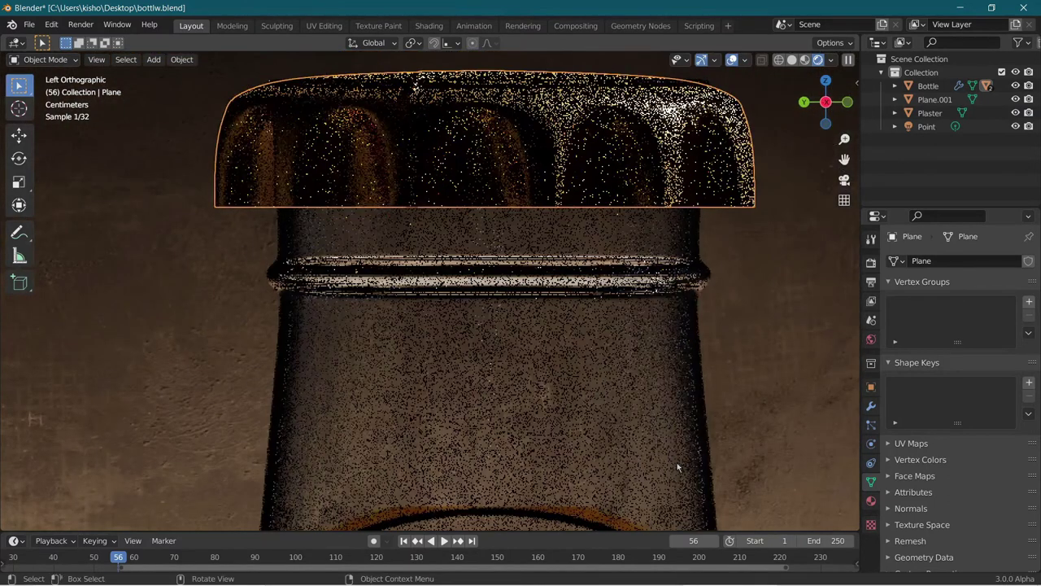
pyautogui.press('g')
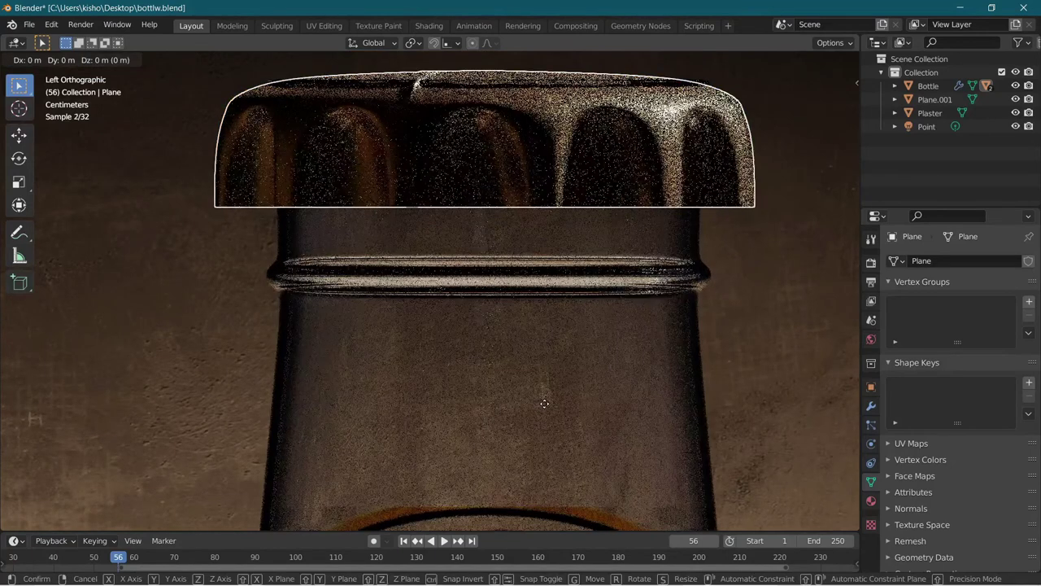
pyautogui.press('z')
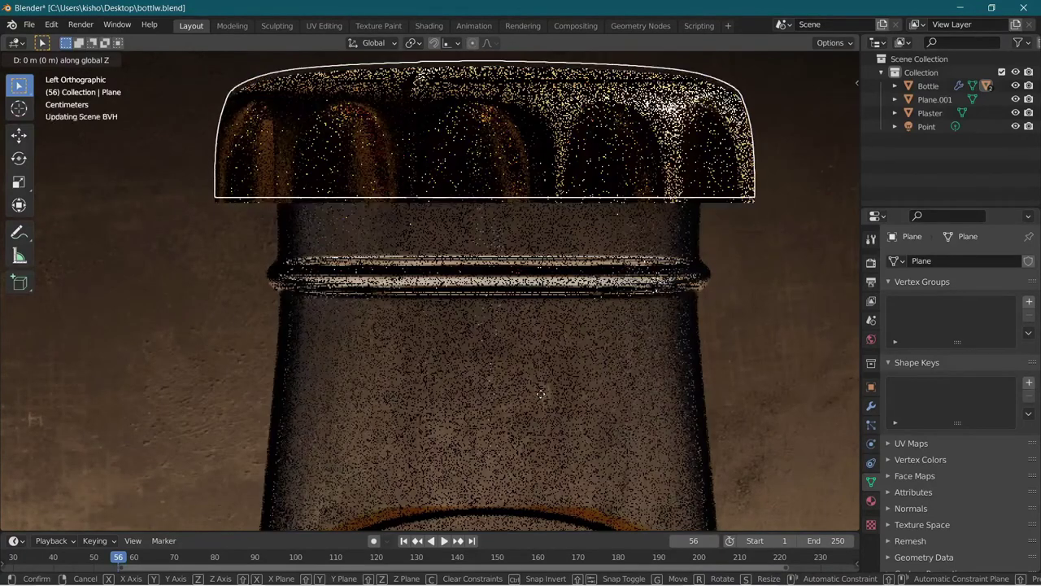
pyautogui.click(543, 395)
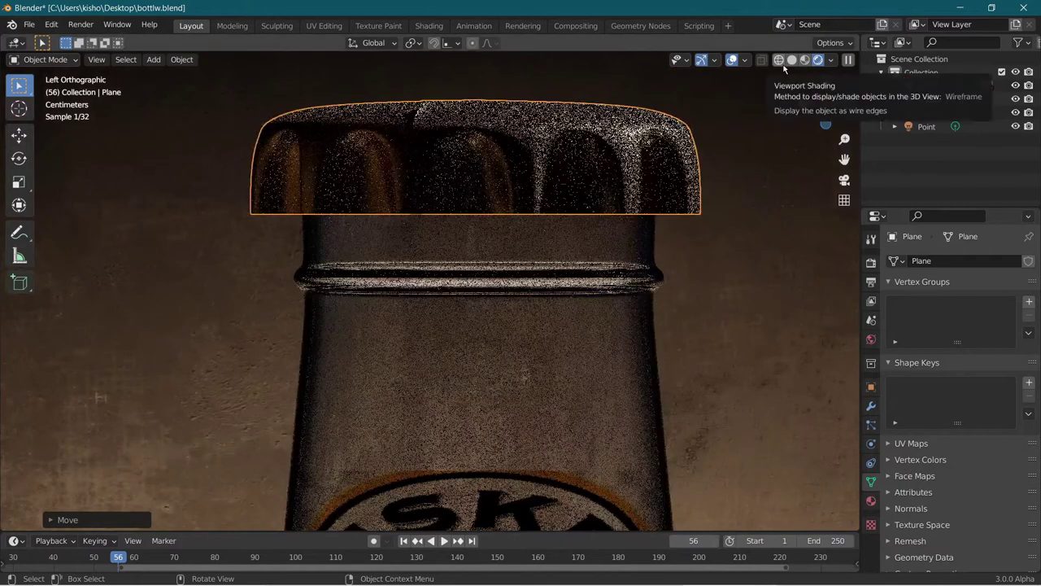
# Examine how the cap fits over the bottle neck in wireframe, and the whole bottle in rendered shading.
pyautogui.click(778, 59)
pyautogui.scroll(2, 614, 207)
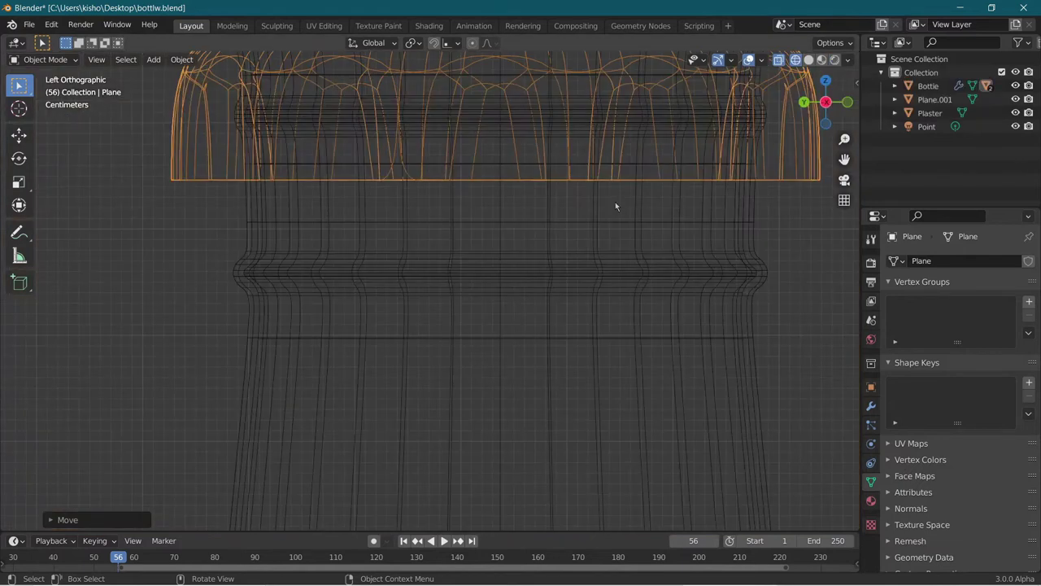
pyautogui.keyDown('shift'); pyautogui.moveTo(615, 201); pyautogui.dragTo(668, 413, button='middle'); pyautogui.keyUp('shift')
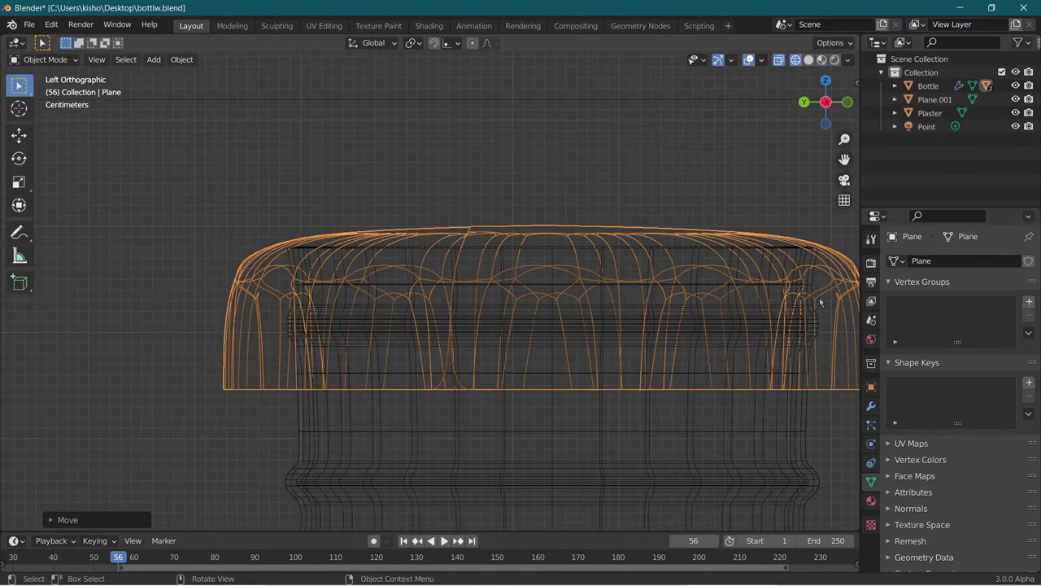
pyautogui.moveTo(607, 313); pyautogui.dragTo(632, 230, button='middle')
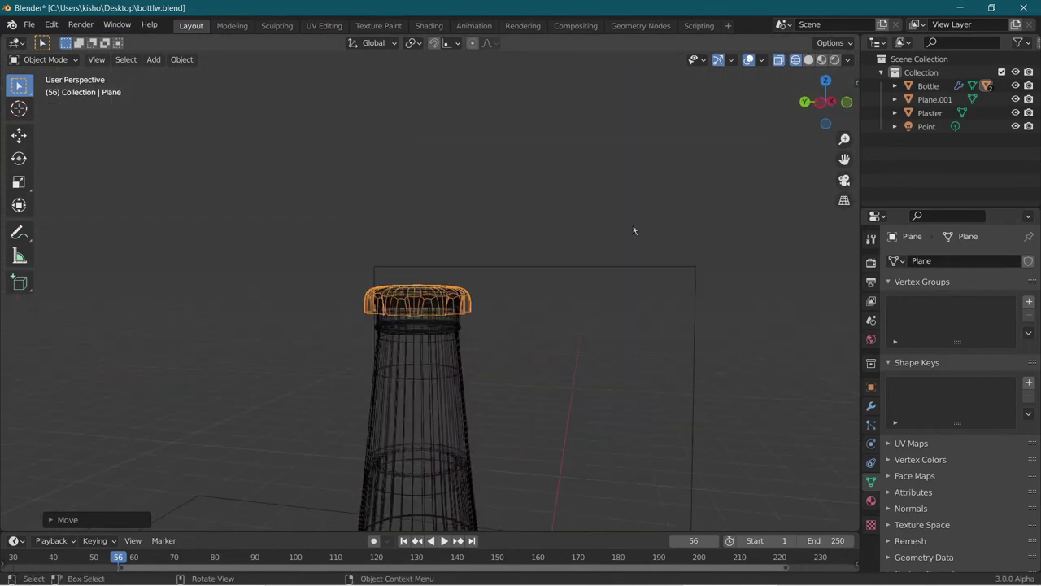
pyautogui.click(817, 110)
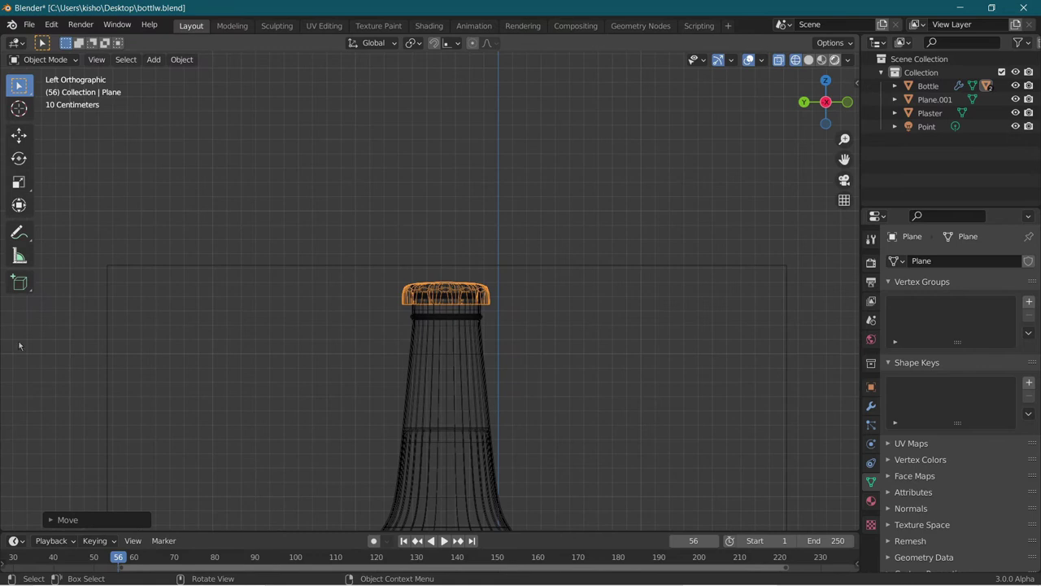
pyautogui.hotkey('shift', 'z')
pyautogui.click(84, 351)
pyautogui.moveTo(86, 342)
pyautogui.keyDown('shift'); pyautogui.mouseDown(button='middle')
pyautogui.moveTo(127, 139)
pyautogui.moveTo(99, 141)
pyautogui.mouseUp(button='middle'); pyautogui.keyUp('shift')
pyautogui.scroll(-1, 98, 262)
pyautogui.scroll(-3, 118, 182)
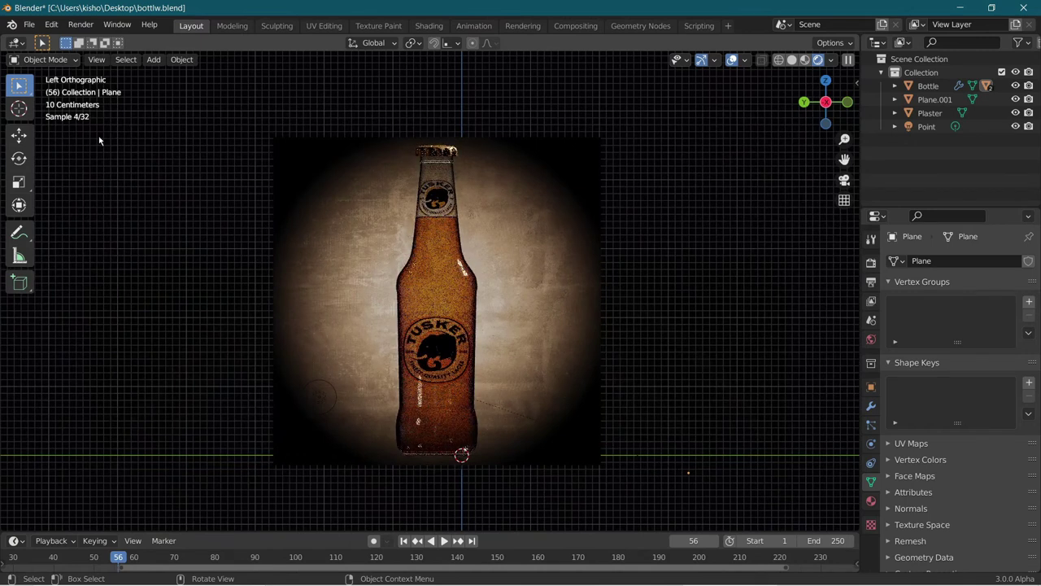
# Try to nudge the bottle along global Z to seat its base on the ground line, in wireframe shading.
pyautogui.click(426, 188)
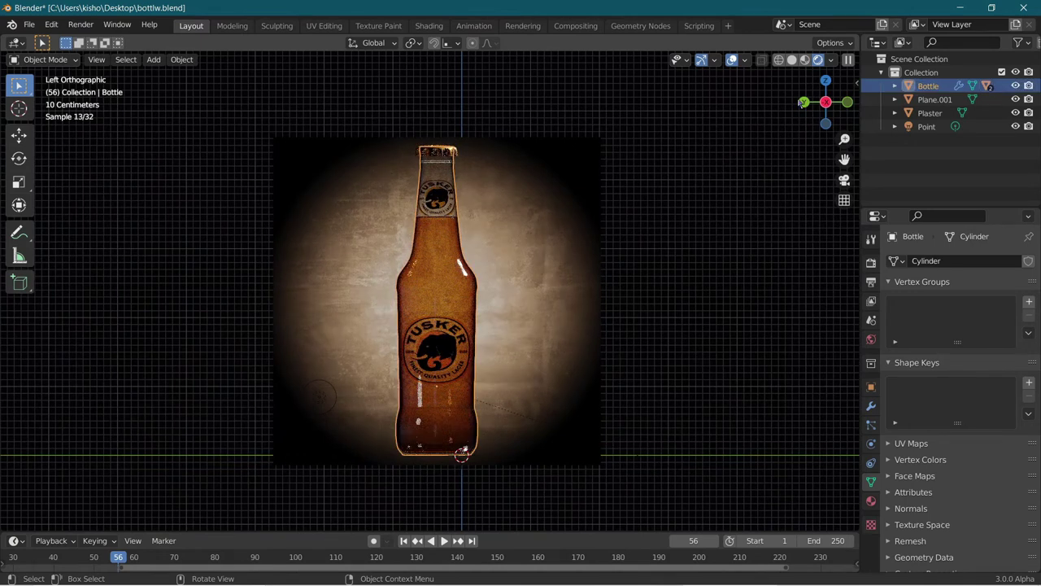
pyautogui.click(795, 75)
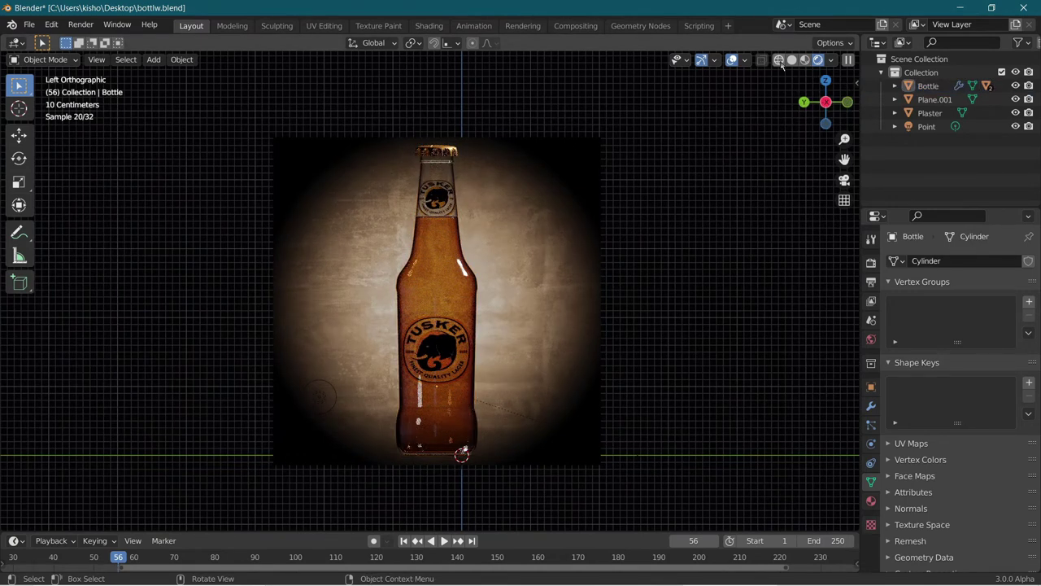
pyautogui.click(779, 61)
pyautogui.scroll(3, 404, 425)
pyautogui.keyDown('shift'); pyautogui.moveTo(407, 427); pyautogui.dragTo(368, 159, button='middle'); pyautogui.keyUp('shift')
pyautogui.click(353, 181)
pyautogui.scroll(2, 329, 208)
pyautogui.scroll(3, 558, 356)
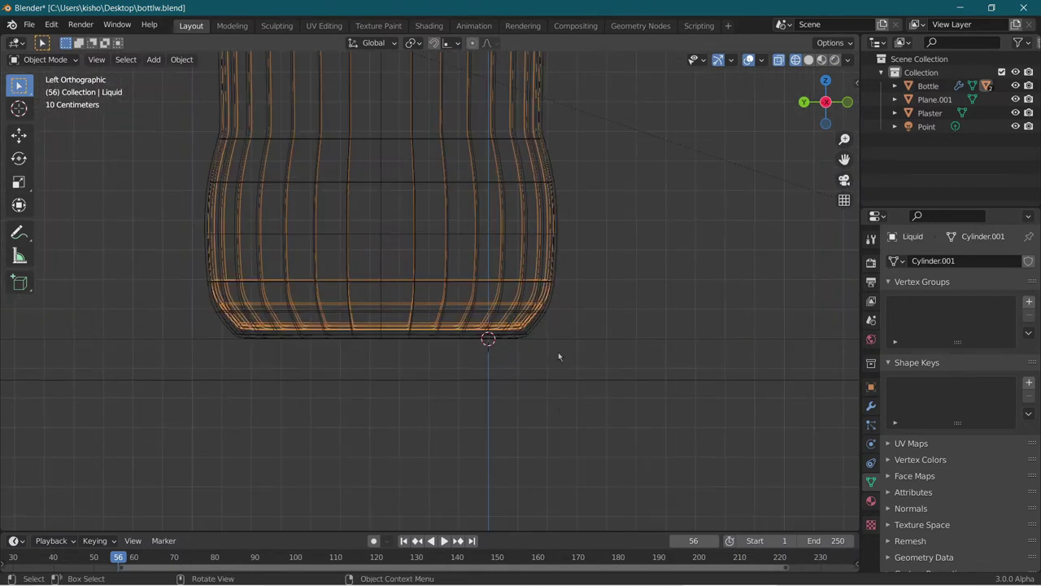
pyautogui.click(535, 333)
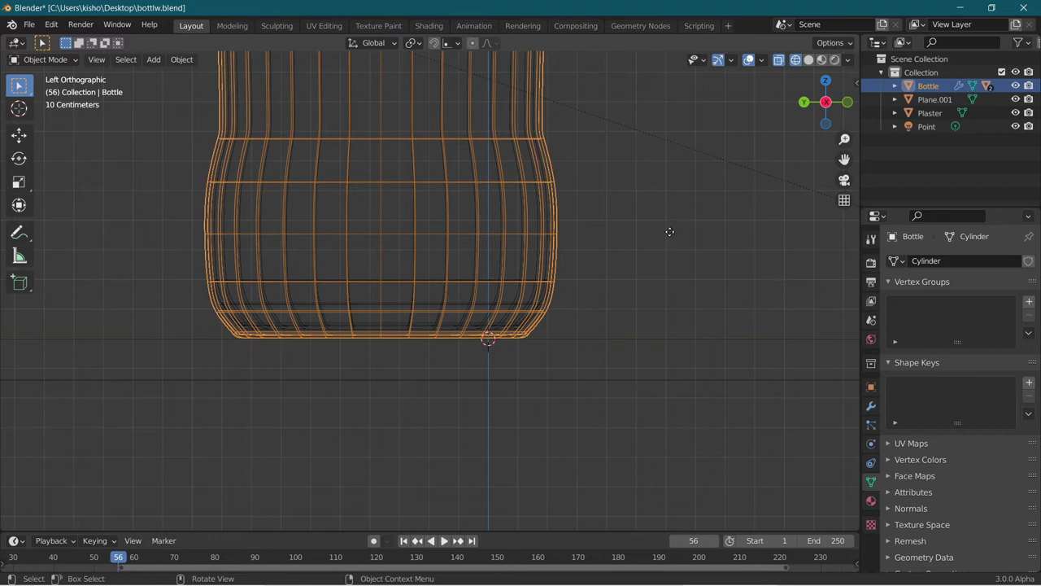
pyautogui.press('g')
pyautogui.press('z')
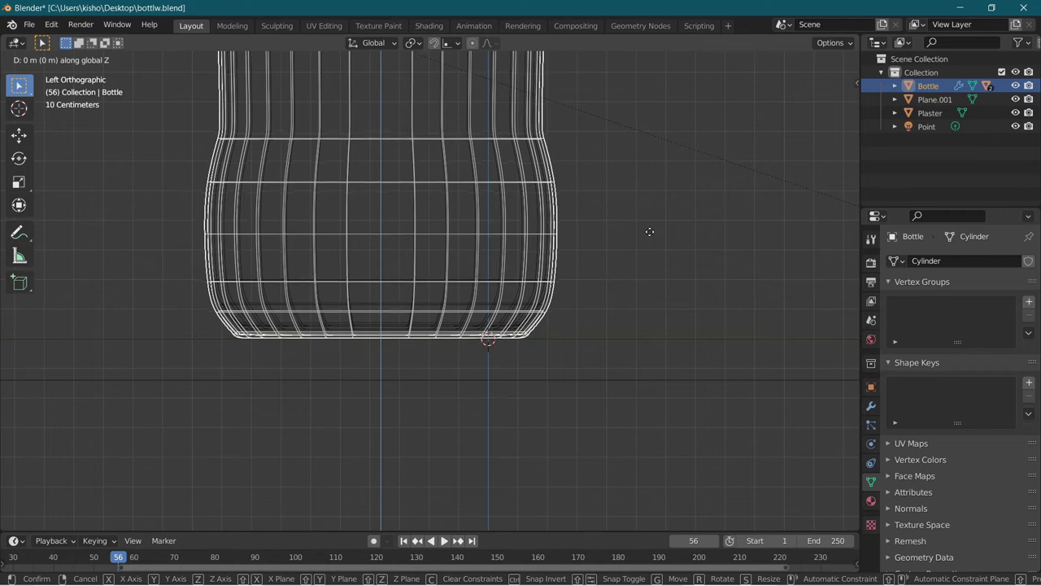
pyautogui.click(649, 230)
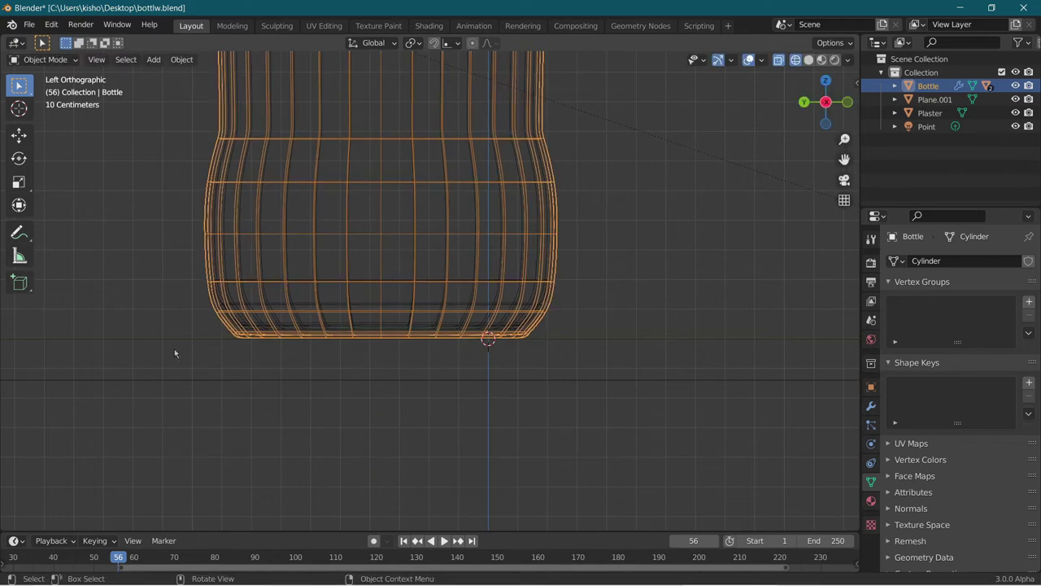
# Add a camera to the scene at the 3D cursor and look through it.
pyautogui.scroll(-4, 386, 246)
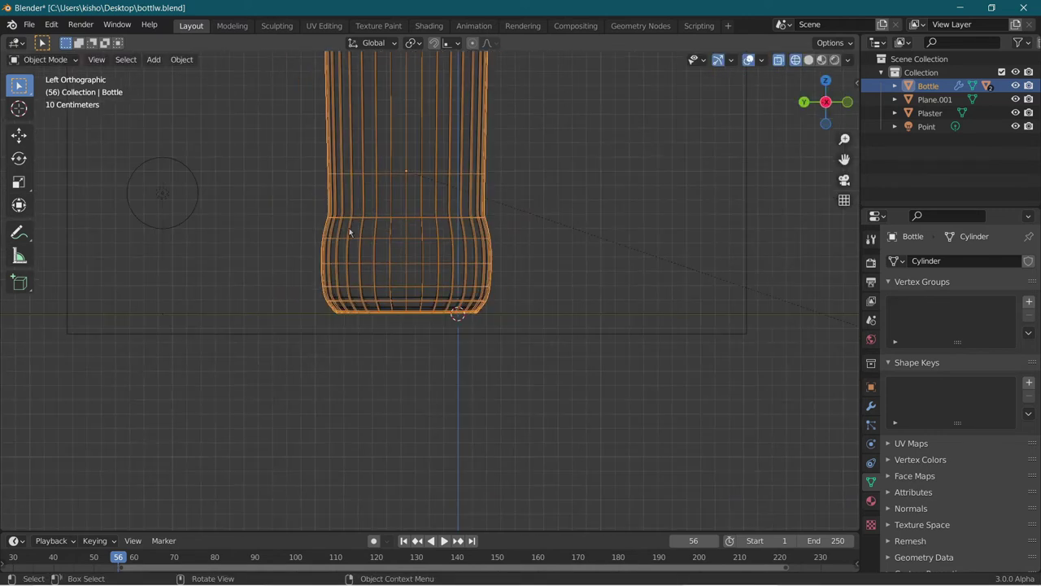
pyautogui.scroll(5, 419, 201)
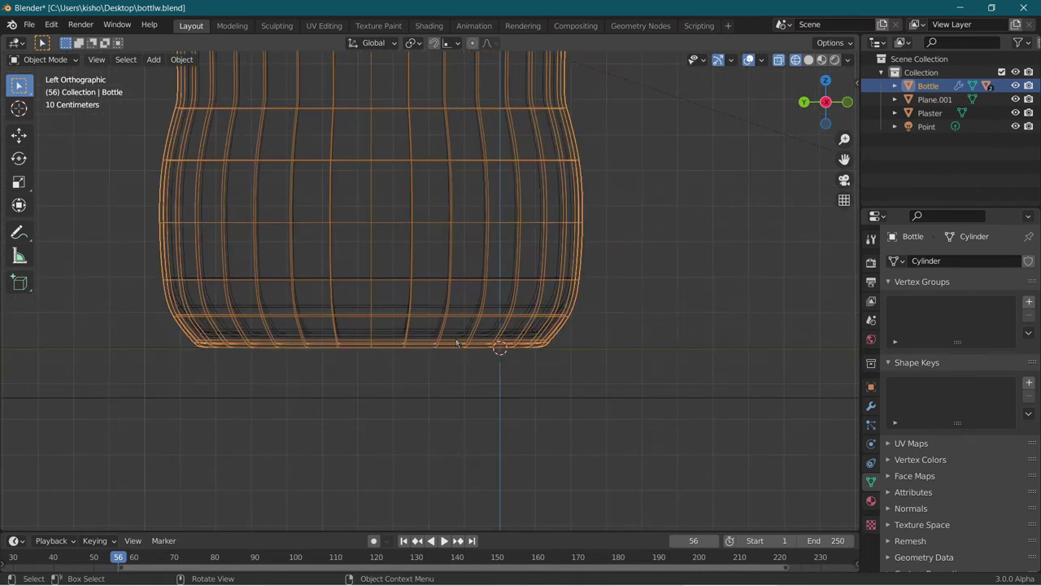
pyautogui.moveTo(457, 344); pyautogui.dragTo(556, 327, button='middle')
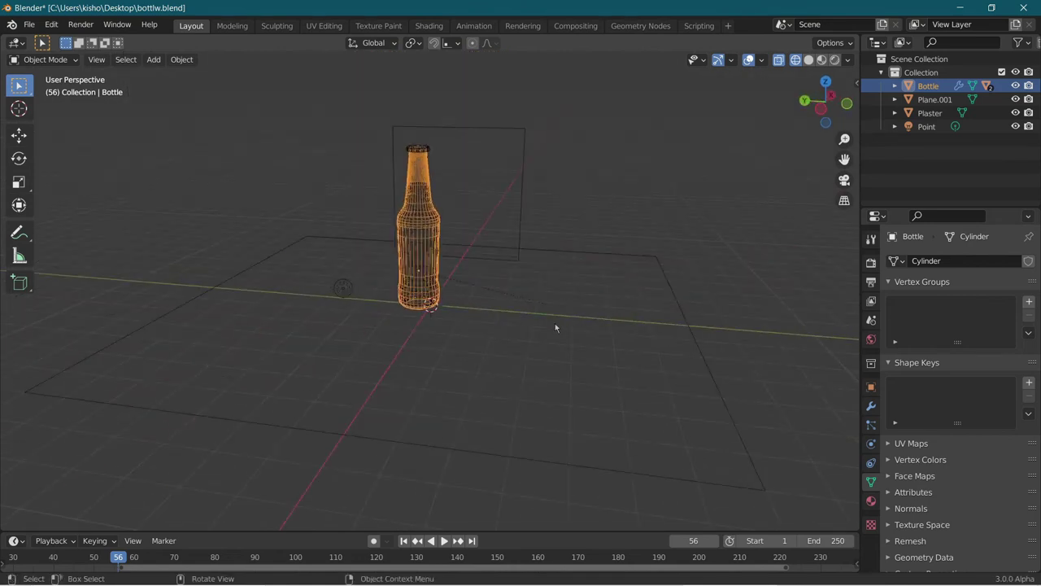
pyautogui.hotkey('shift', 'a')
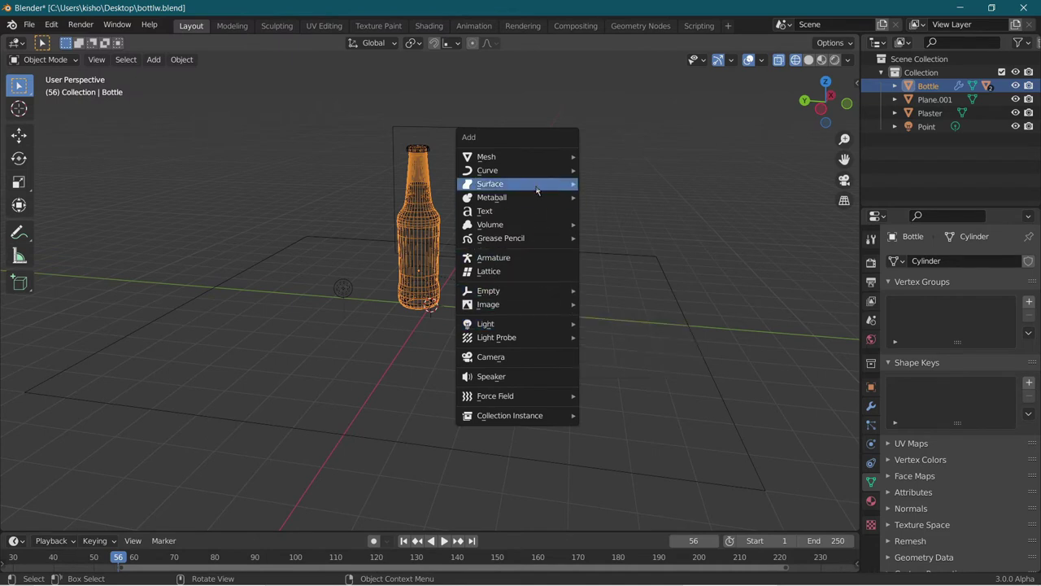
pyautogui.click(544, 365)
pyautogui.moveTo(544, 366); pyautogui.dragTo(322, 323, button='middle')
pyautogui.press('KP_0')
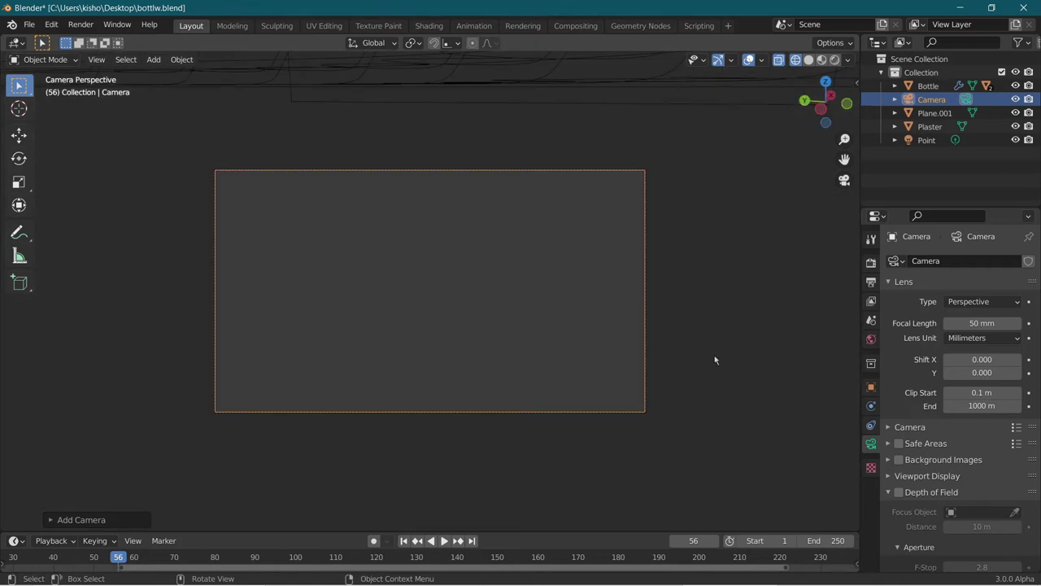
# Align the camera to the left orthographic view facing the bottle and fit its frame in the viewport.
pyautogui.moveTo(592, 297); pyautogui.dragTo(480, 302, button='middle')
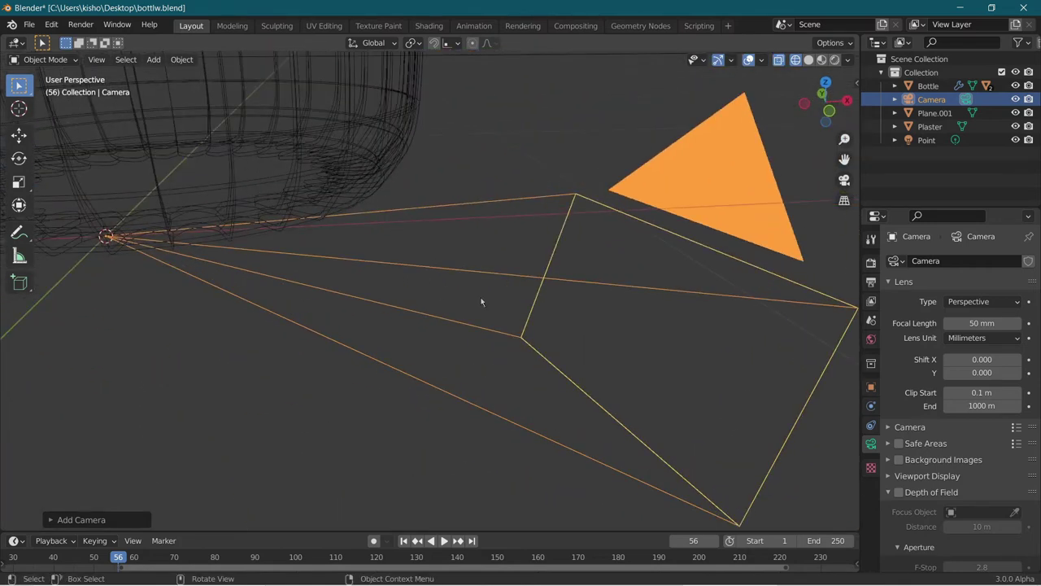
pyautogui.scroll(-10, 584, 410)
pyautogui.moveTo(606, 330); pyautogui.dragTo(752, 315, button='middle')
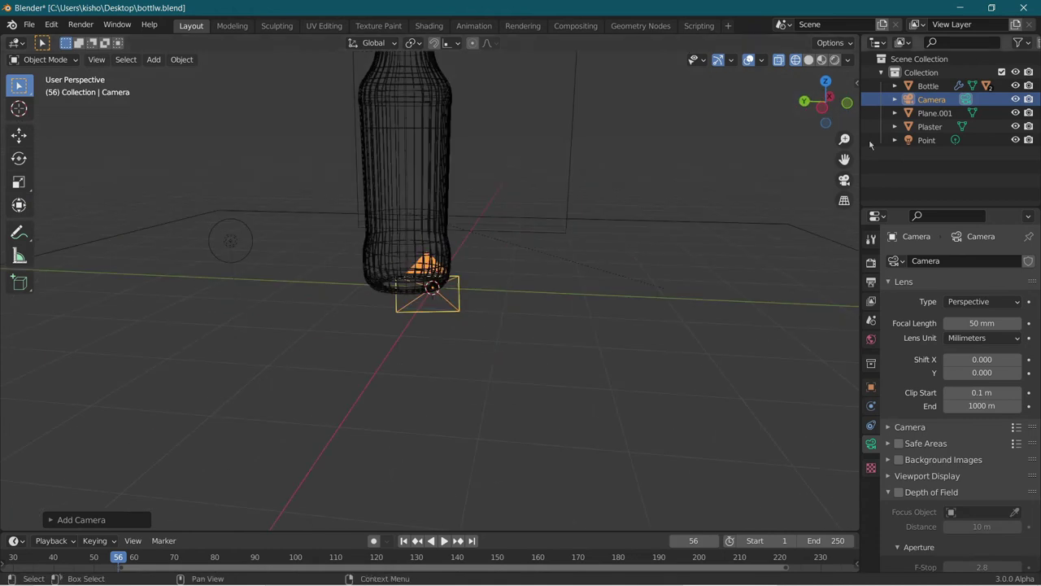
pyautogui.click(838, 117)
pyautogui.scroll(-2, 679, 314)
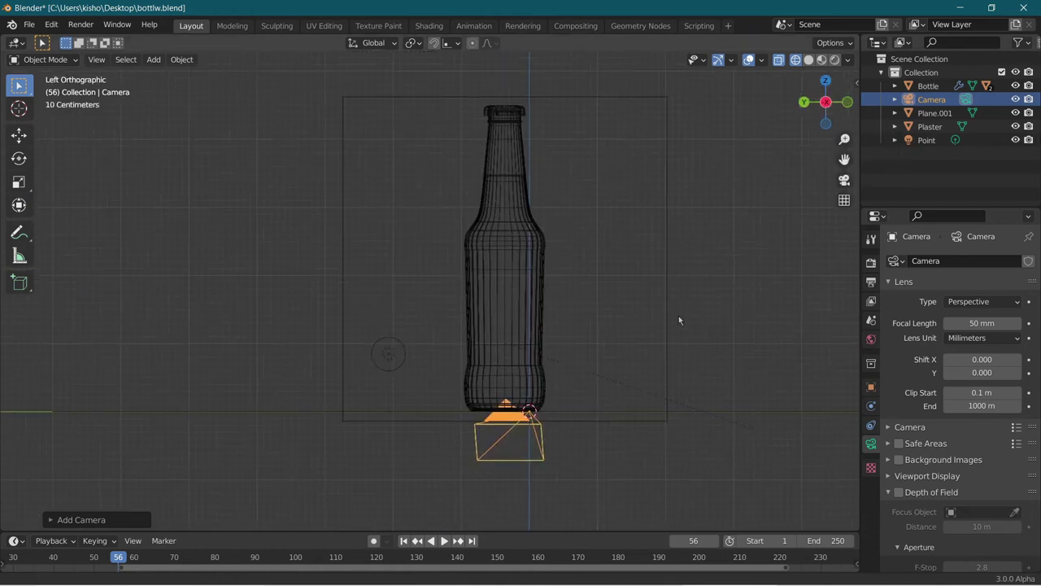
pyautogui.keyDown('shift'); pyautogui.moveTo(676, 314); pyautogui.dragTo(602, 313, button='middle'); pyautogui.keyUp('shift')
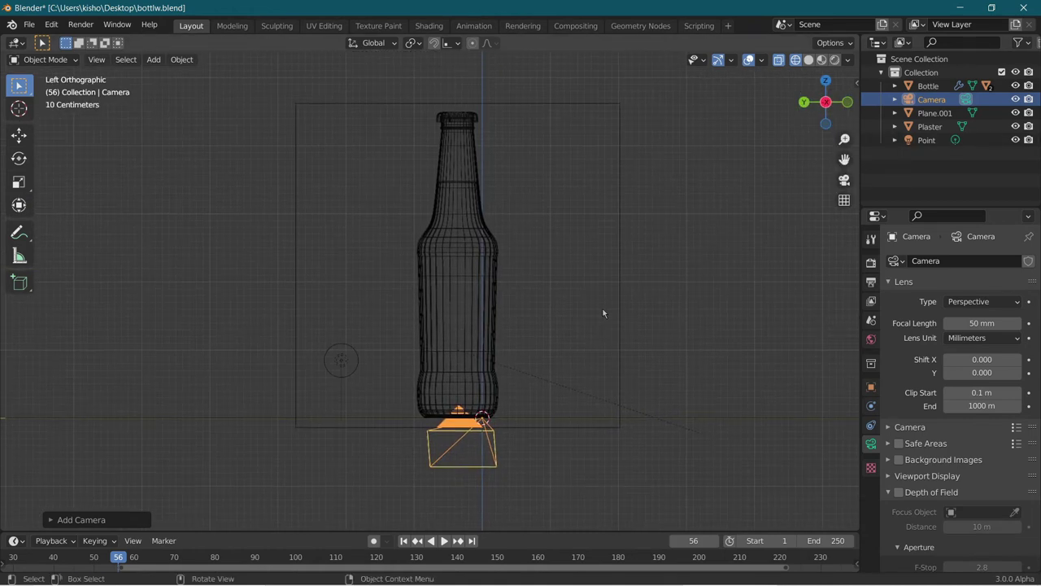
pyautogui.press('KP_0')
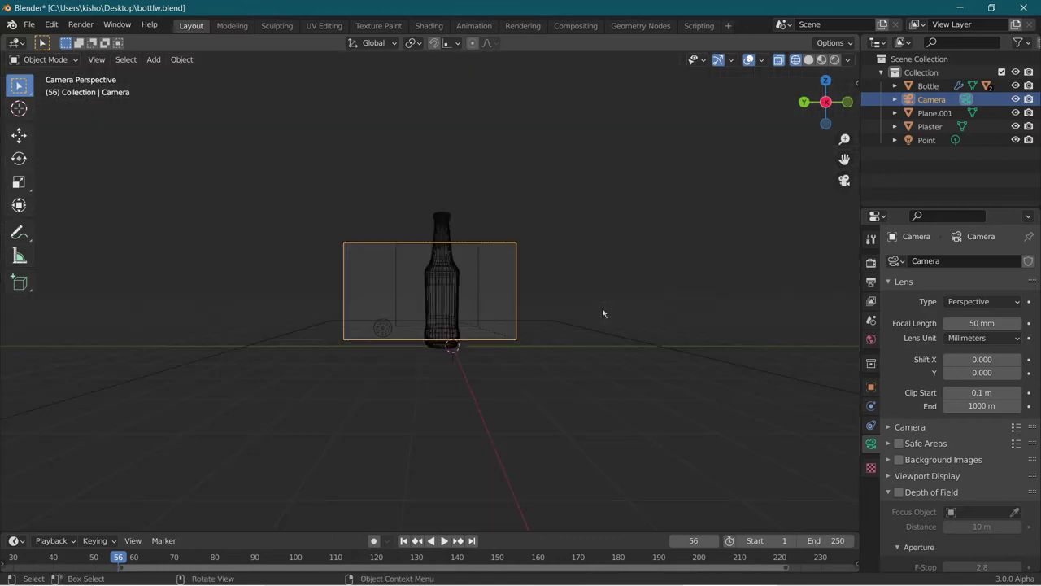
pyautogui.press('Home')
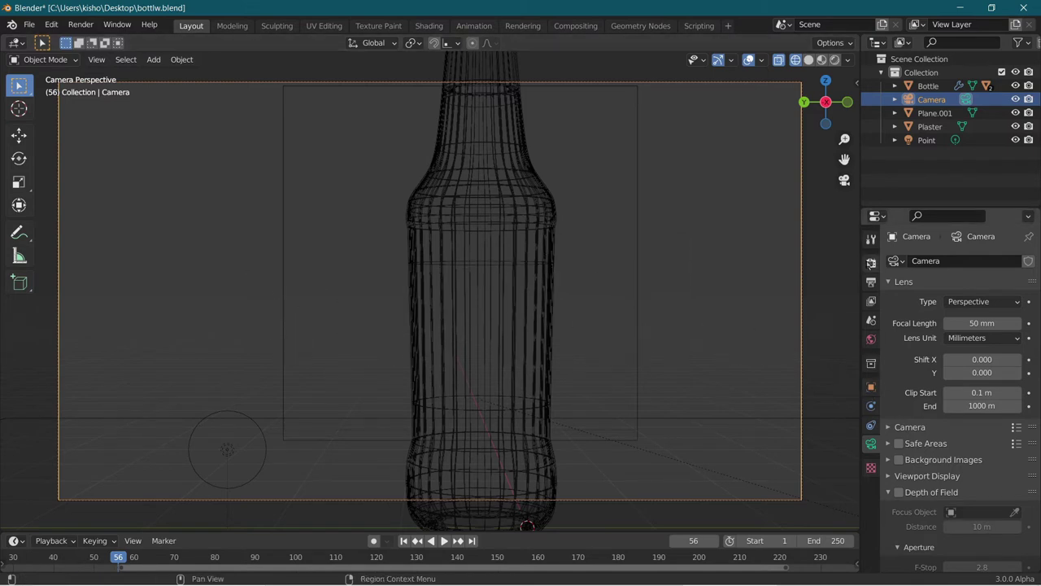
# Set the render output resolution to a portrait format of 1080 by 1920 px.
pyautogui.click(871, 263)
pyautogui.click(871, 284)
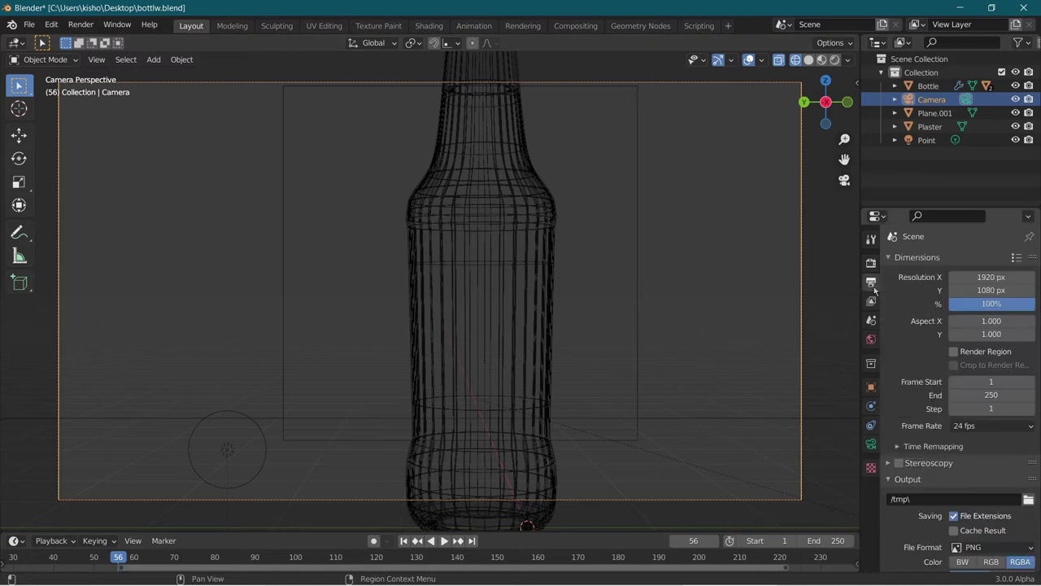
pyautogui.click(983, 277)
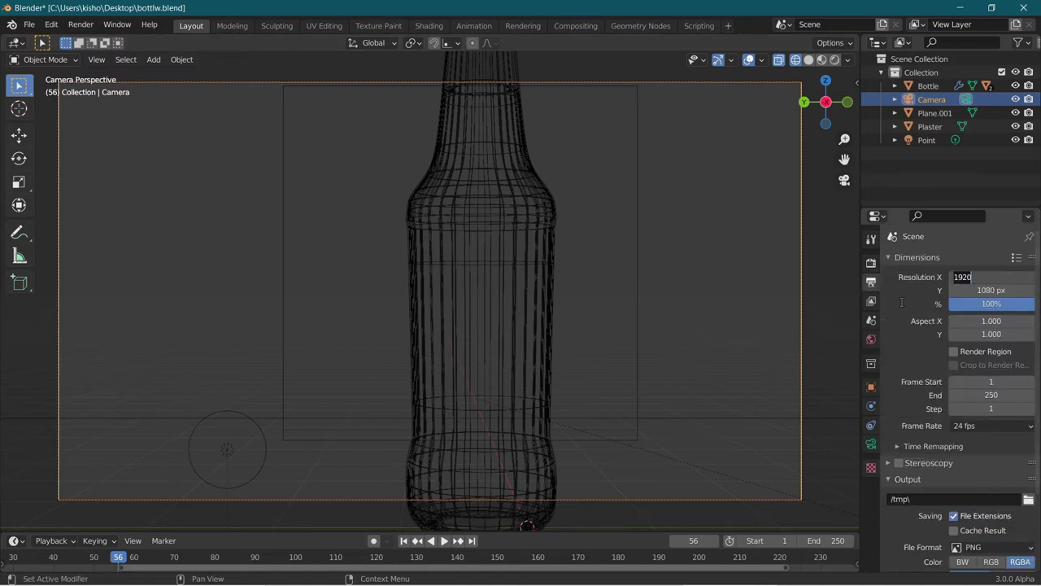
pyautogui.write('10')
pyautogui.press('Return')
pyautogui.click(991, 290)
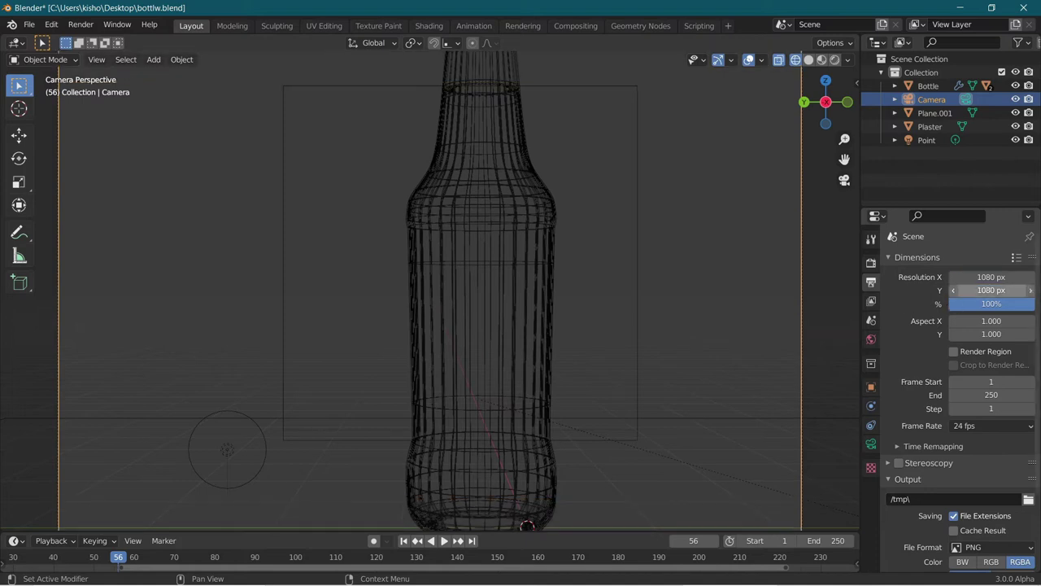
pyautogui.write('19')
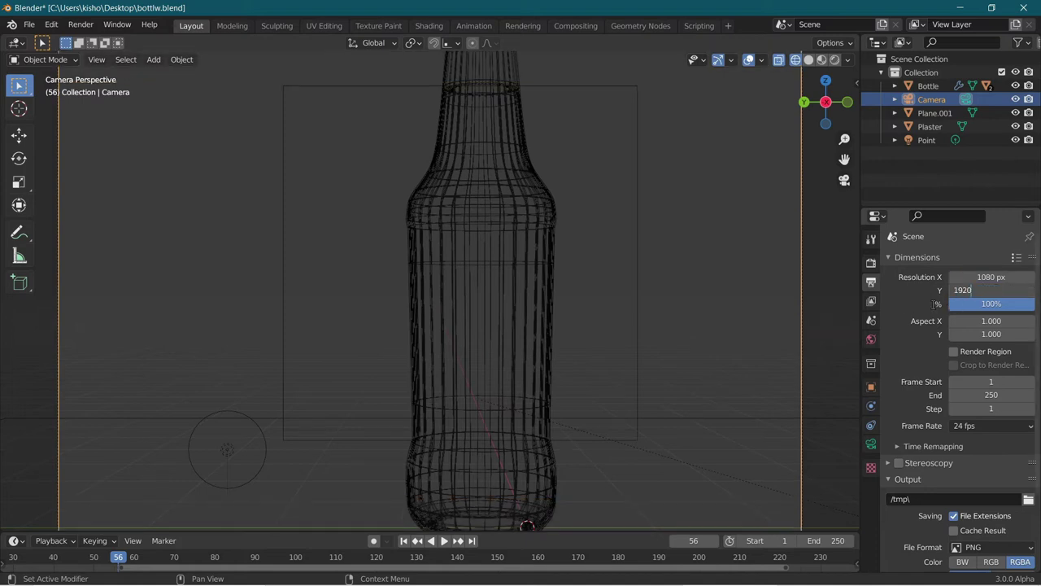
pyautogui.write('20')
pyautogui.press('Return')
pyautogui.press('Home')
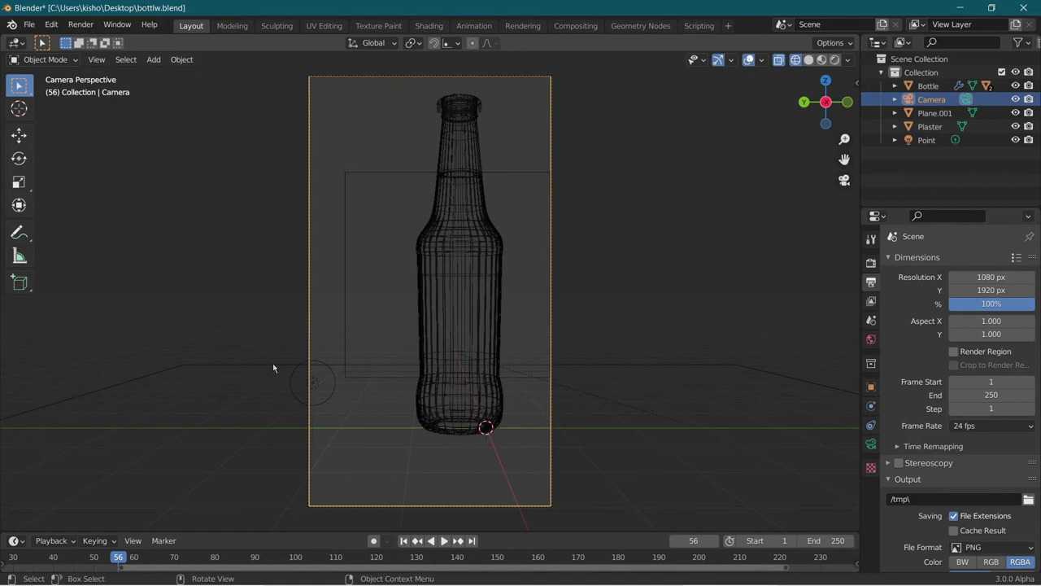
# Move the camera along global Y to centre the bottle horizontally in its frame.
pyautogui.press('g')
pyautogui.press('y')
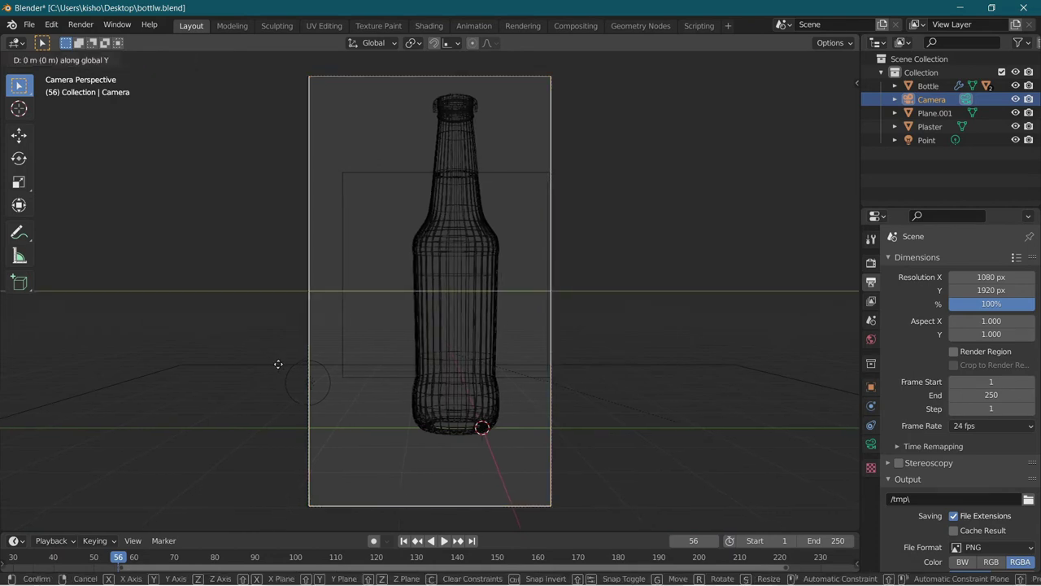
pyautogui.click(312, 361)
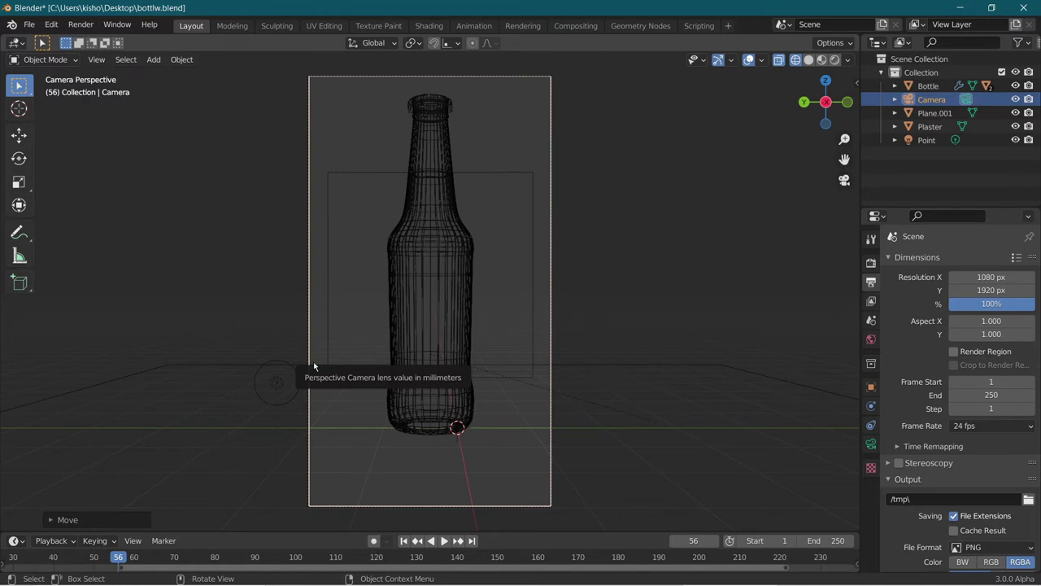
# Snap the 3D cursor to the bottle's origin and snap the camera to the cursor.
pyautogui.click(425, 317)
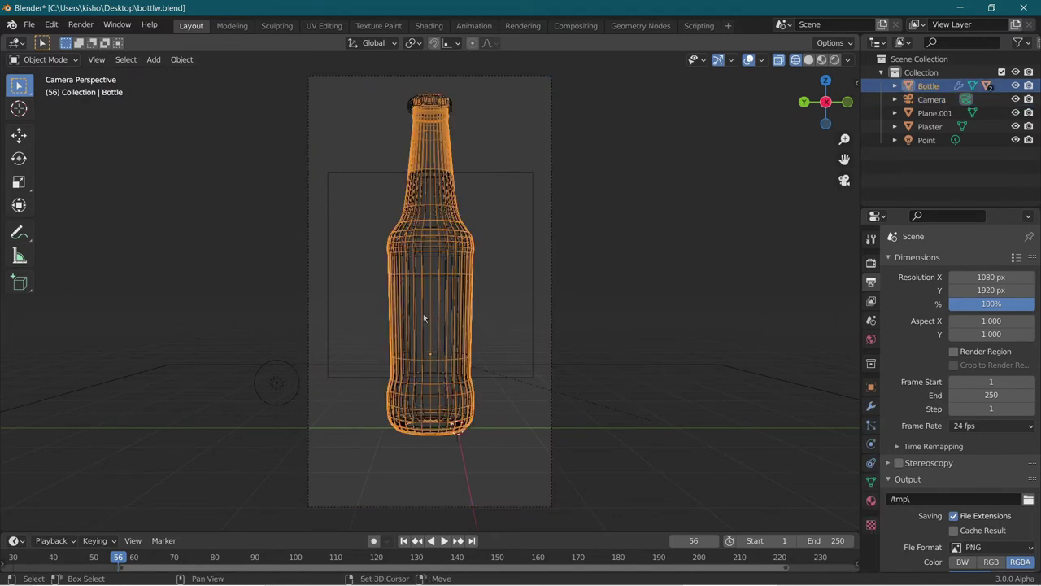
pyautogui.hotkey('shift', 's')
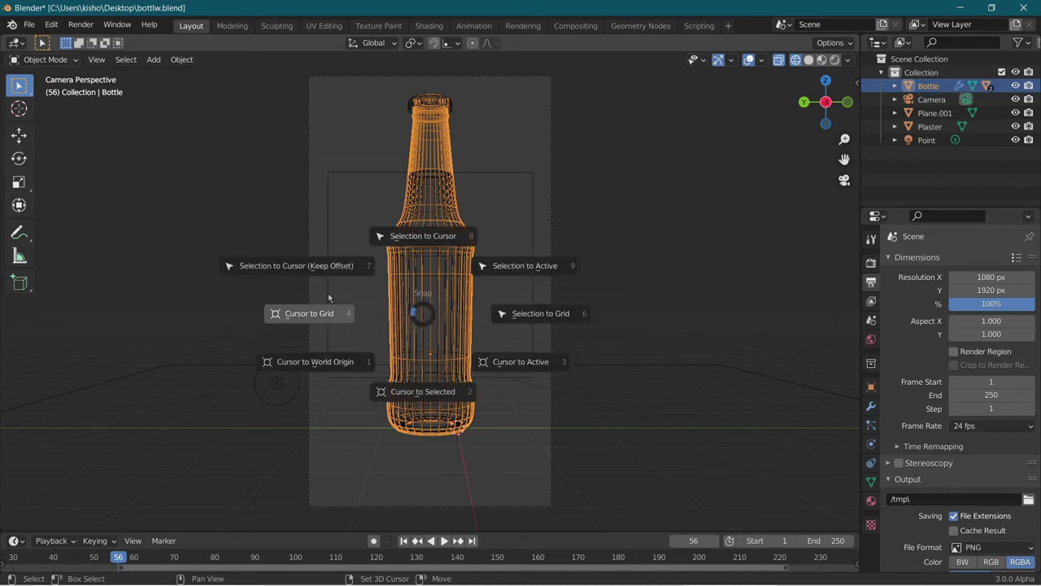
pyautogui.click(422, 399)
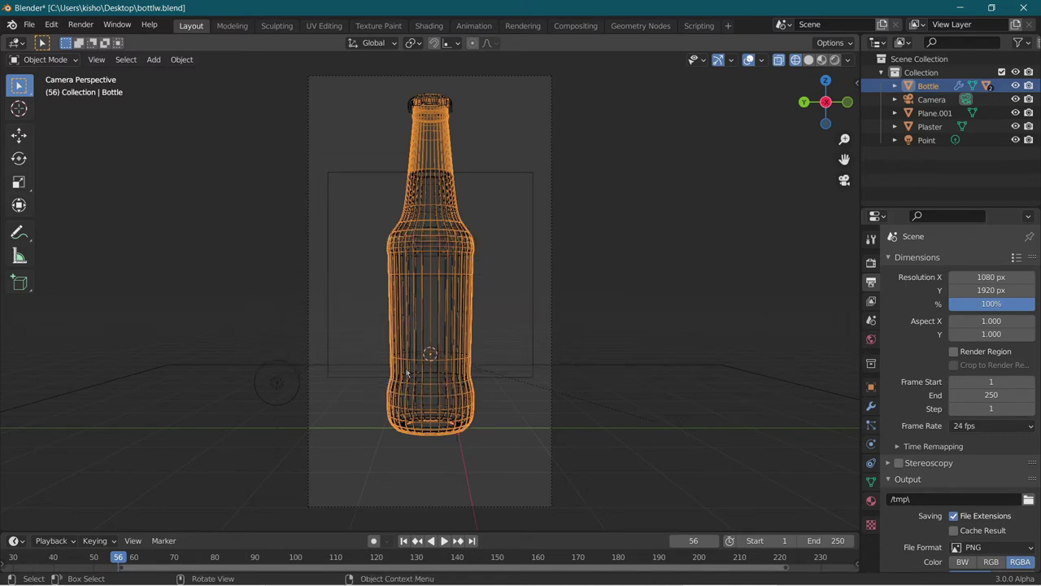
pyautogui.click(309, 261)
pyautogui.hotkey('shift', 's')
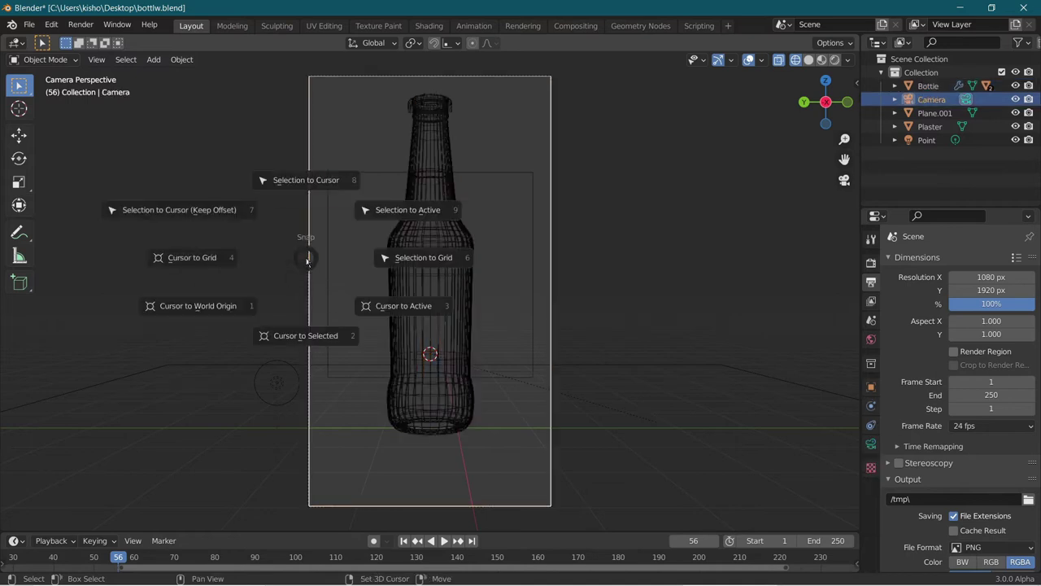
pyautogui.click(297, 181)
pyautogui.scroll(-3, 293, 181)
pyautogui.moveTo(293, 181); pyautogui.dragTo(316, 200, button='middle')
pyautogui.scroll(-6, 382, 207)
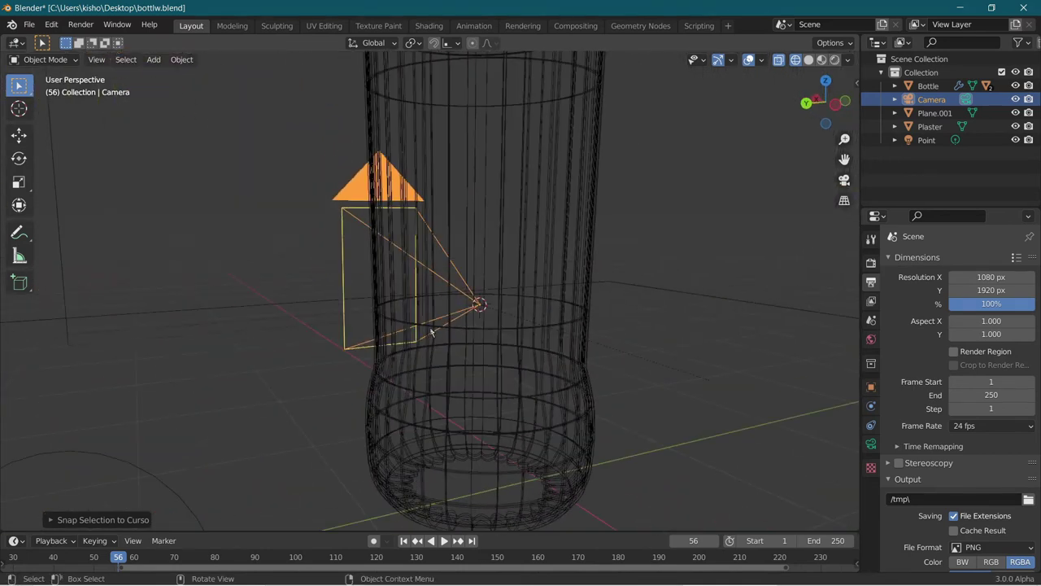
# Pull the camera back along global X and raise it along global Z to frame the bottle in camera view.
pyautogui.press('KP_0')
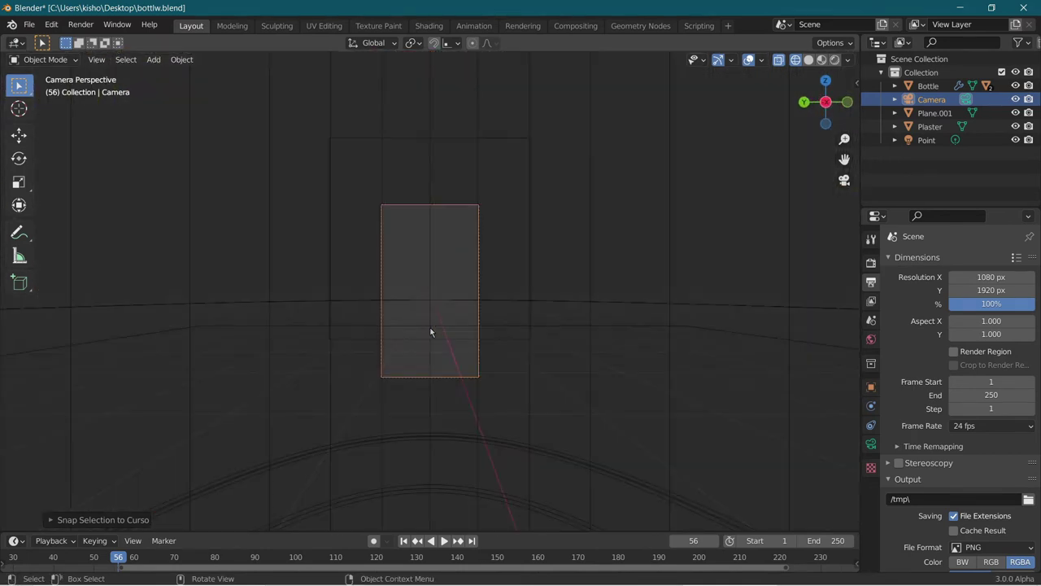
pyautogui.press('g')
pyautogui.press('x')
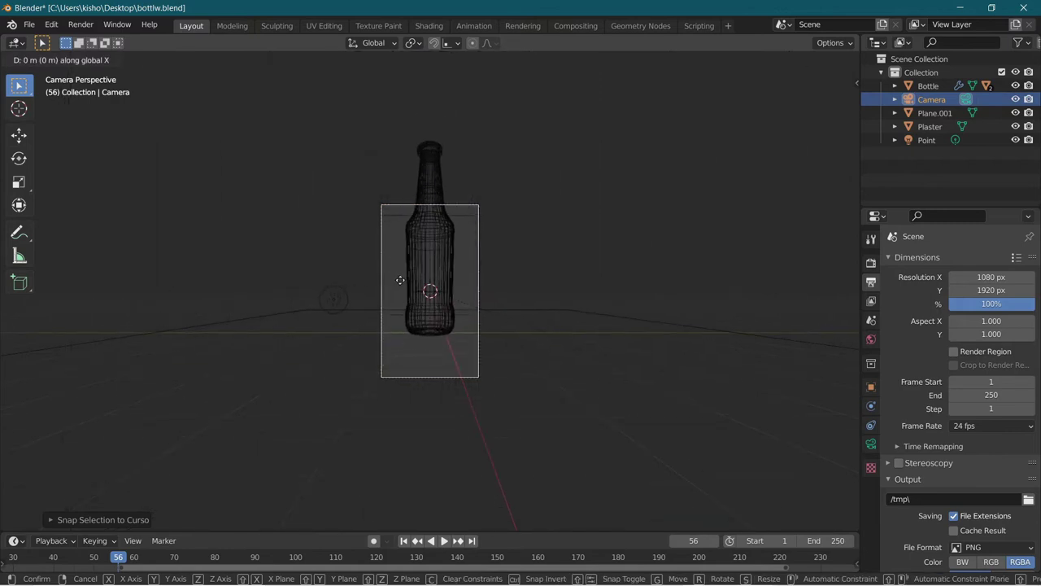
pyautogui.click(408, 282)
pyautogui.press('g')
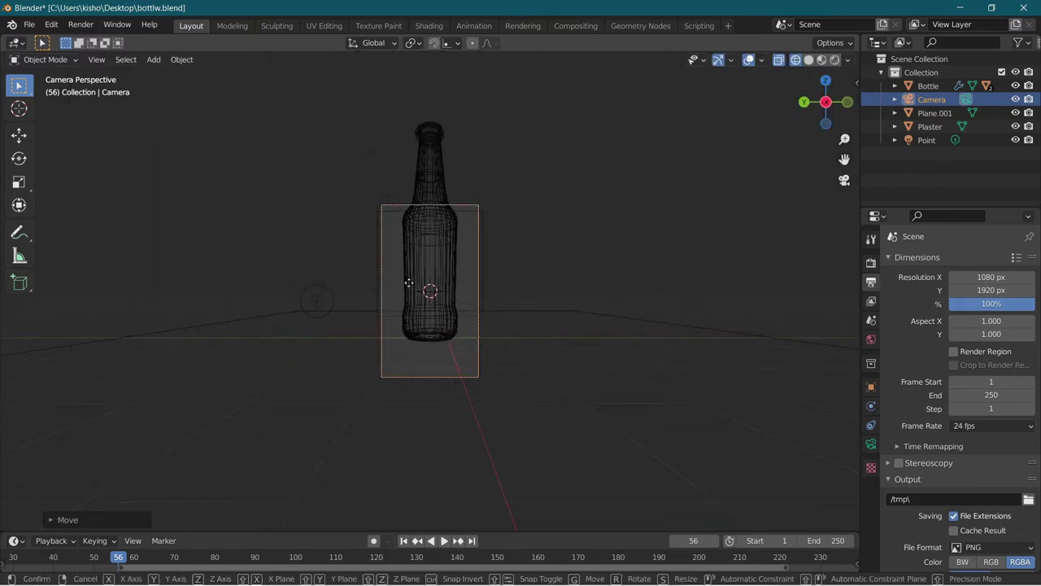
pyautogui.press('z')
pyautogui.click(347, 249)
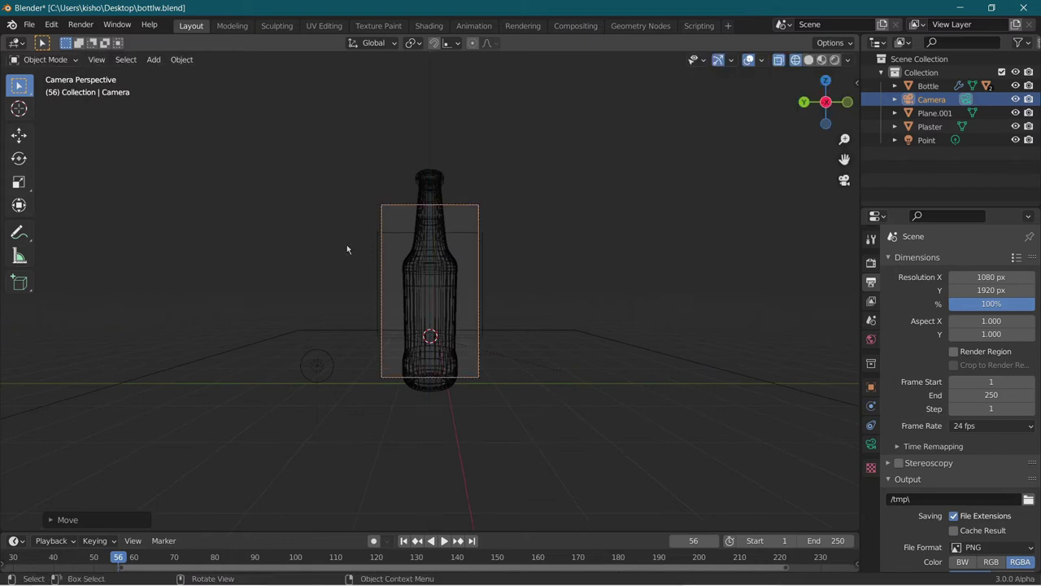
pyautogui.press('g')
pyautogui.press('x')
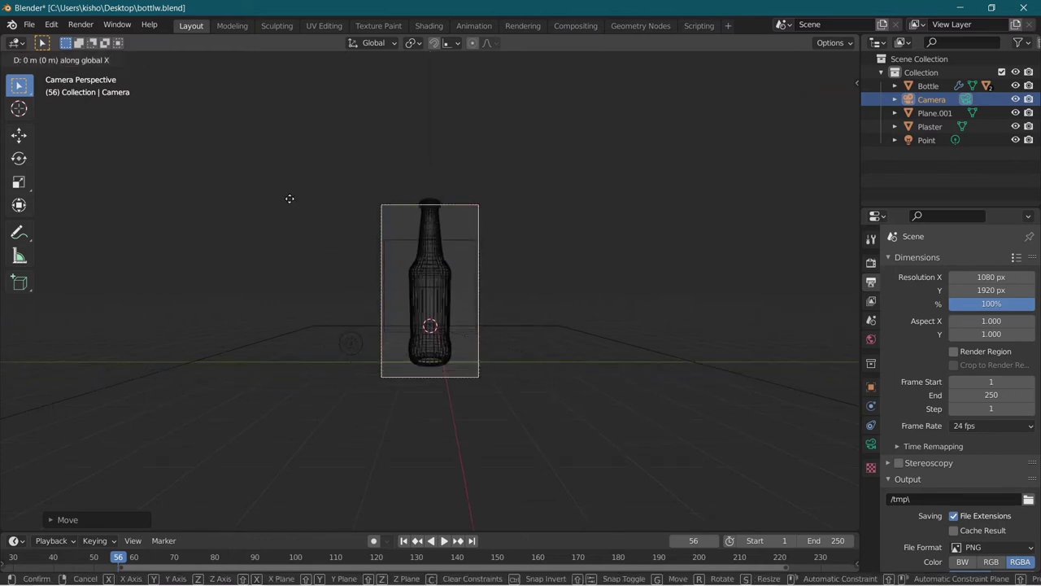
pyautogui.click(289, 198)
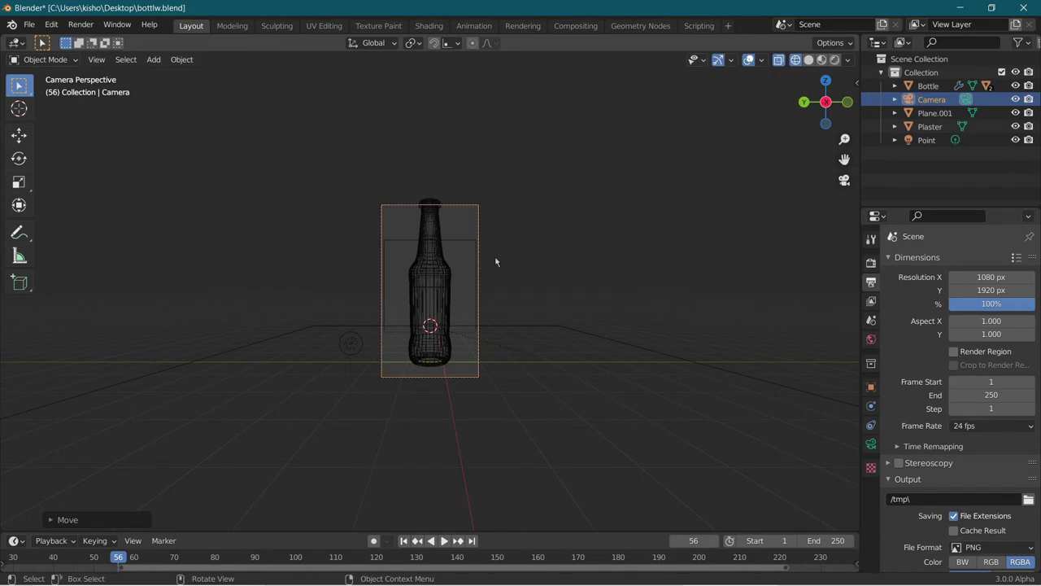
# Set the camera's focal length to 66 mm.
pyautogui.click(870, 443)
pyautogui.click(988, 325)
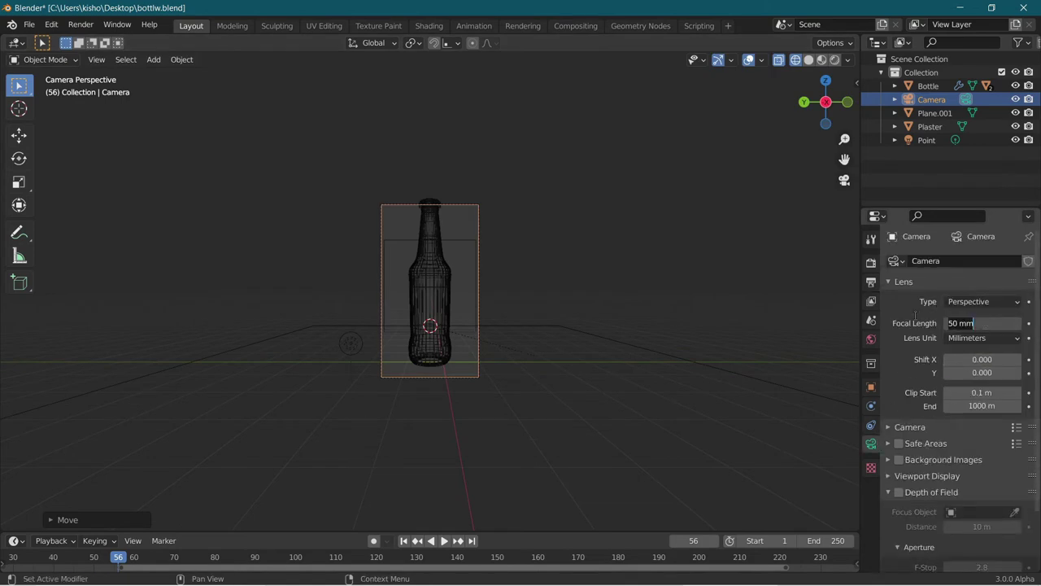
pyautogui.write('66')
pyautogui.press('Return')
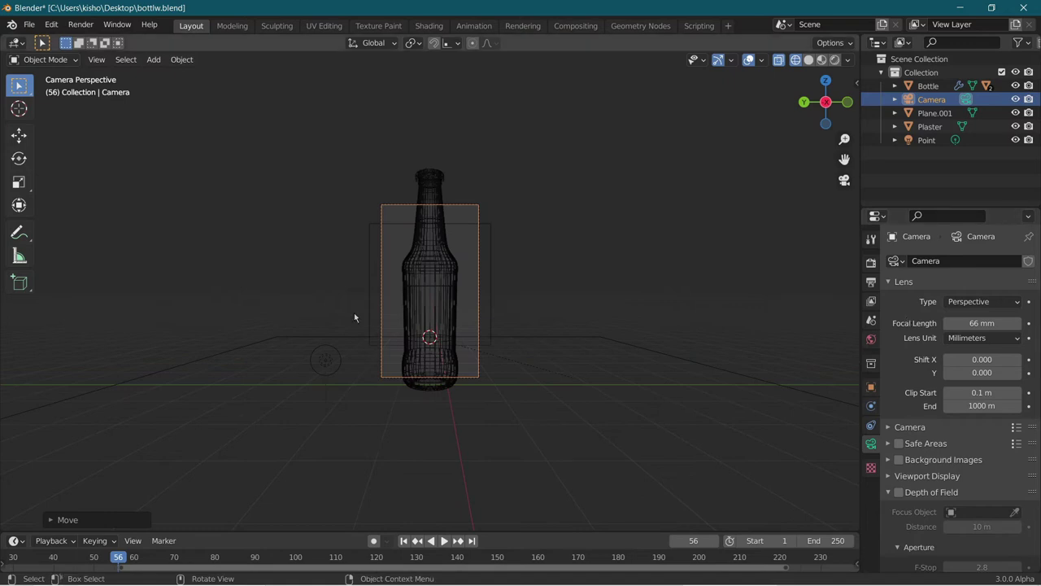
# Move the camera back along global X to refit the bottle in the frame, and deselect the camera.
pyautogui.press('g')
pyautogui.press('x')
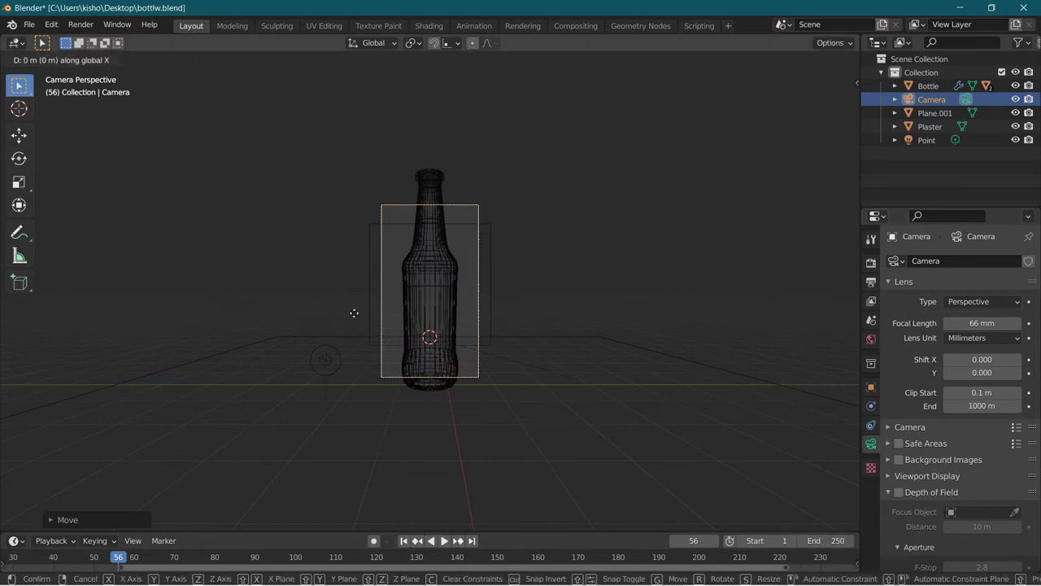
pyautogui.click(314, 273)
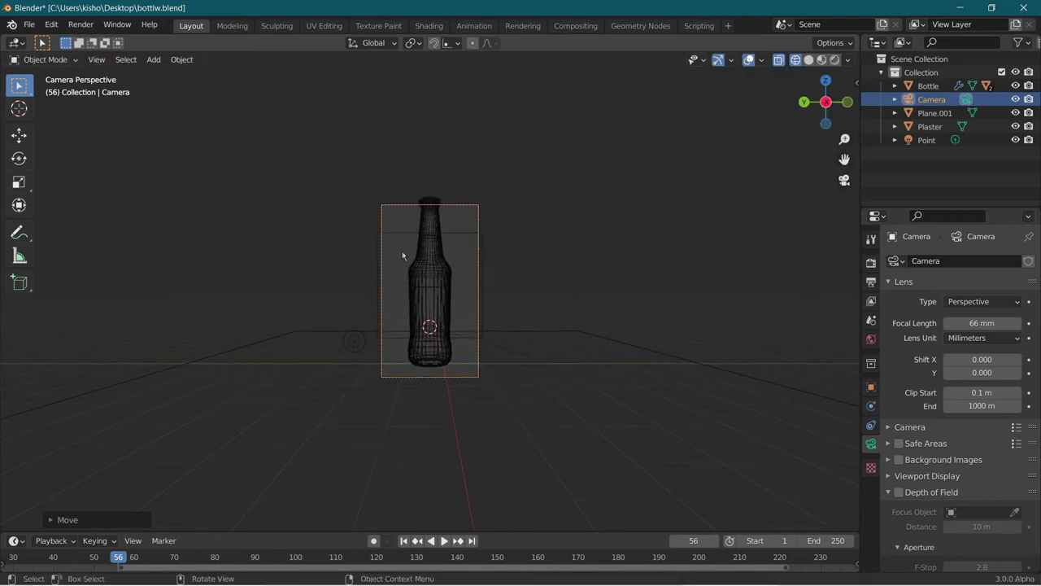
pyautogui.click(402, 250)
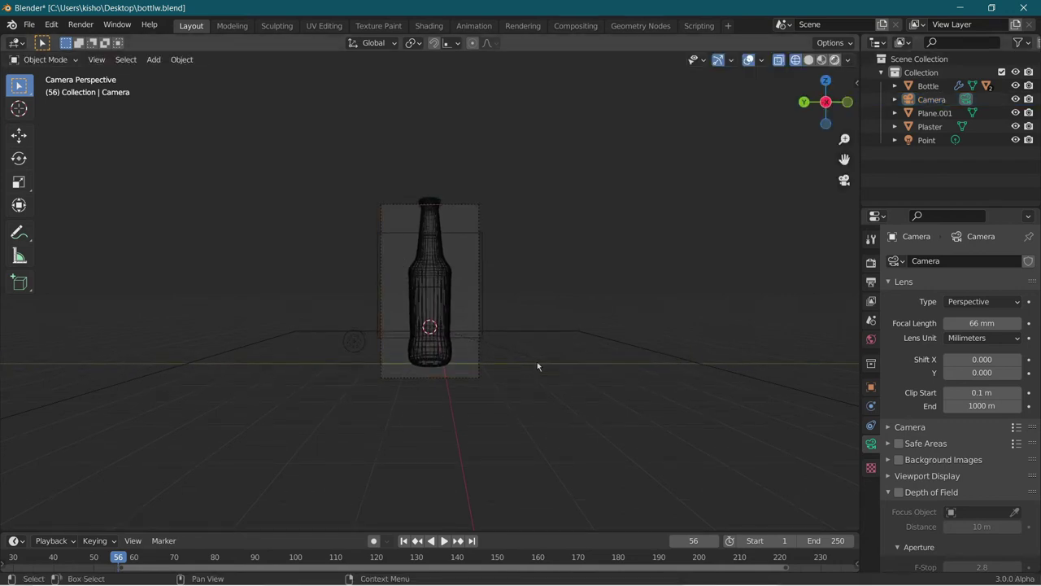
# In rendered shading, scale the plaster backdrop up about 1.55 times and narrow it by a factor of about 0.93 along global Y.
pyautogui.press('z')
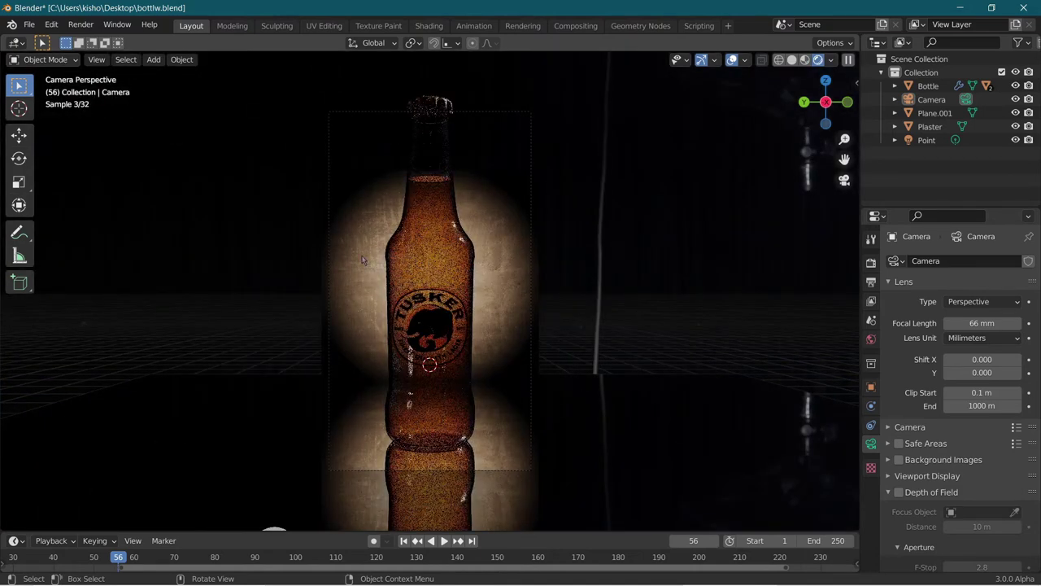
pyautogui.click(363, 213)
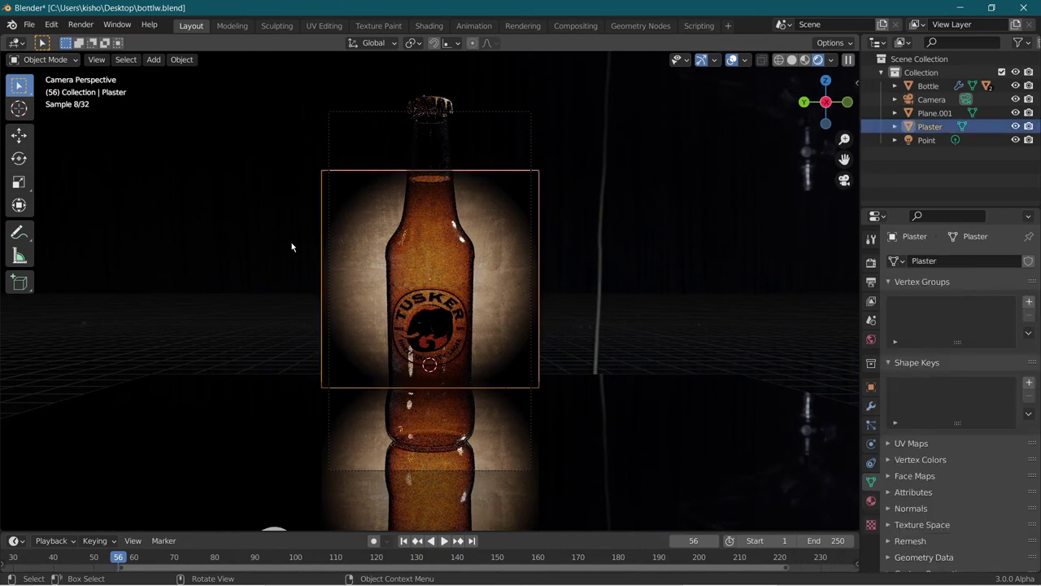
pyautogui.press('s')
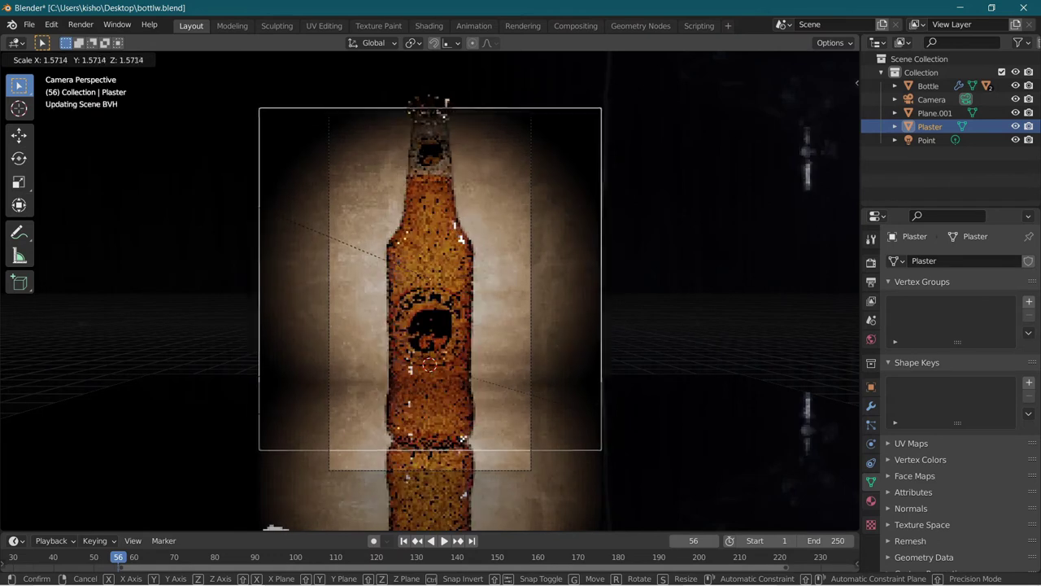
pyautogui.click(224, 206)
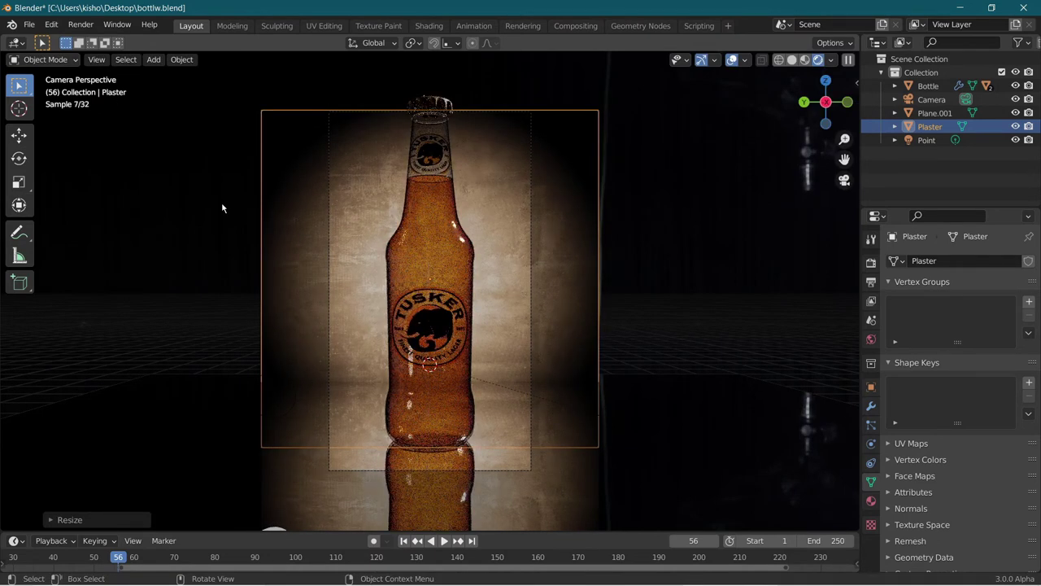
pyautogui.press('s')
pyautogui.press('y')
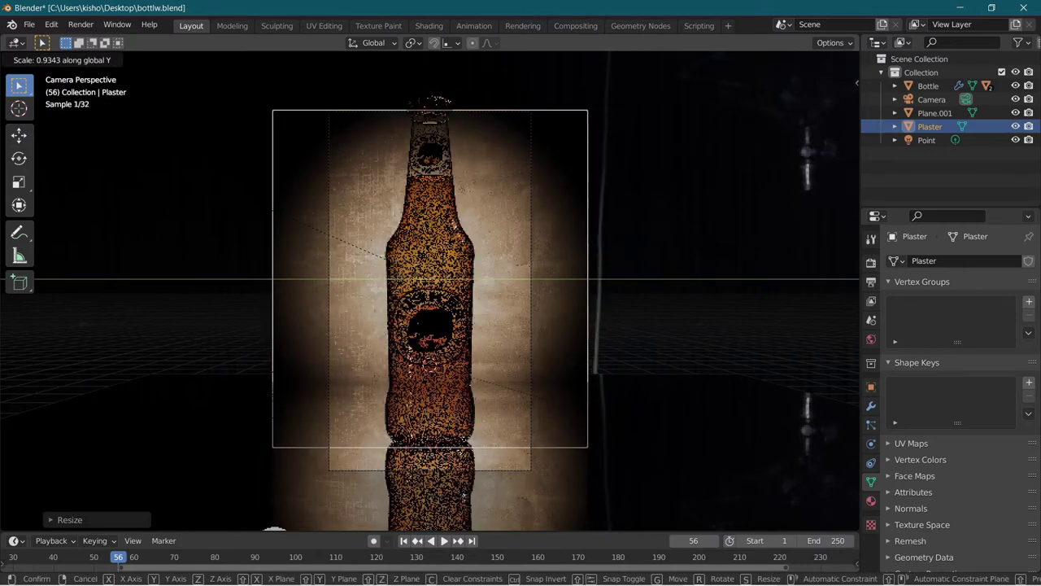
pyautogui.click(358, 137)
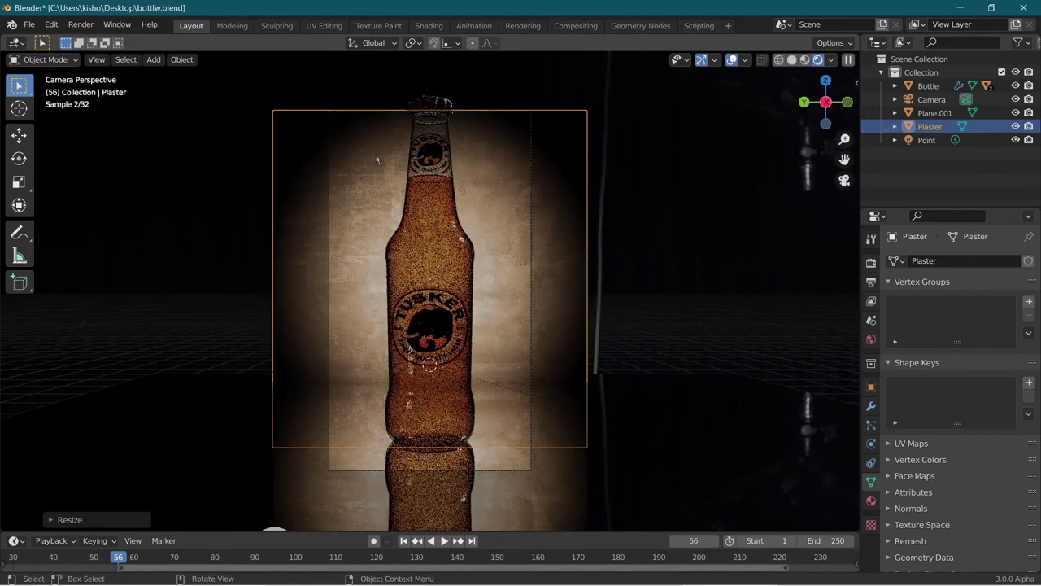
# Select only the camera and pull it slightly farther back along global X so the bottle cap fits inside the frame.
pyautogui.keyDown('shift'); pyautogui.click(328, 175); pyautogui.keyUp('shift')
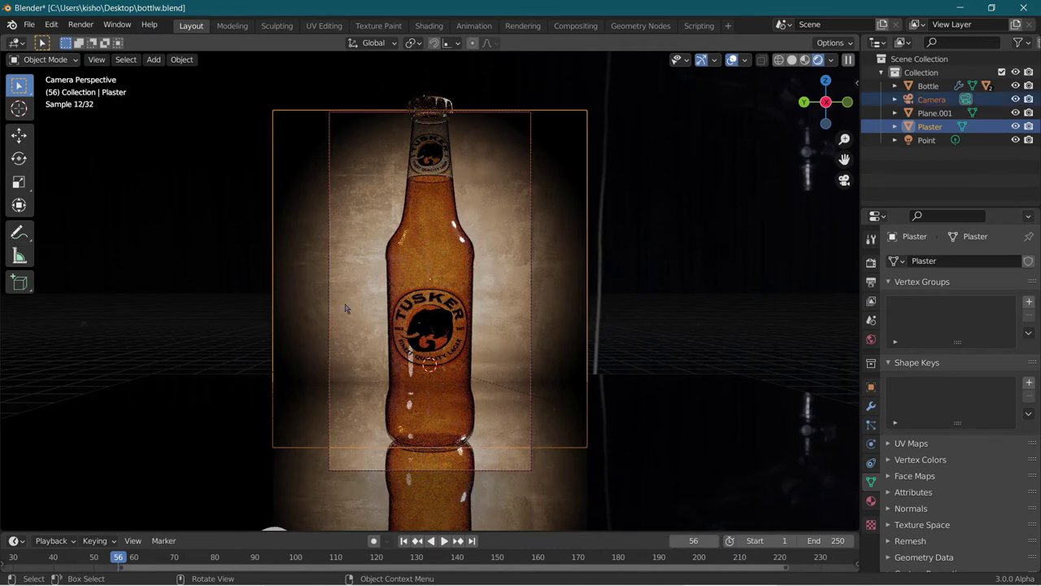
pyautogui.click(212, 244)
pyautogui.moveTo(211, 244); pyautogui.dragTo(504, 236, button='middle')
pyautogui.click(679, 320)
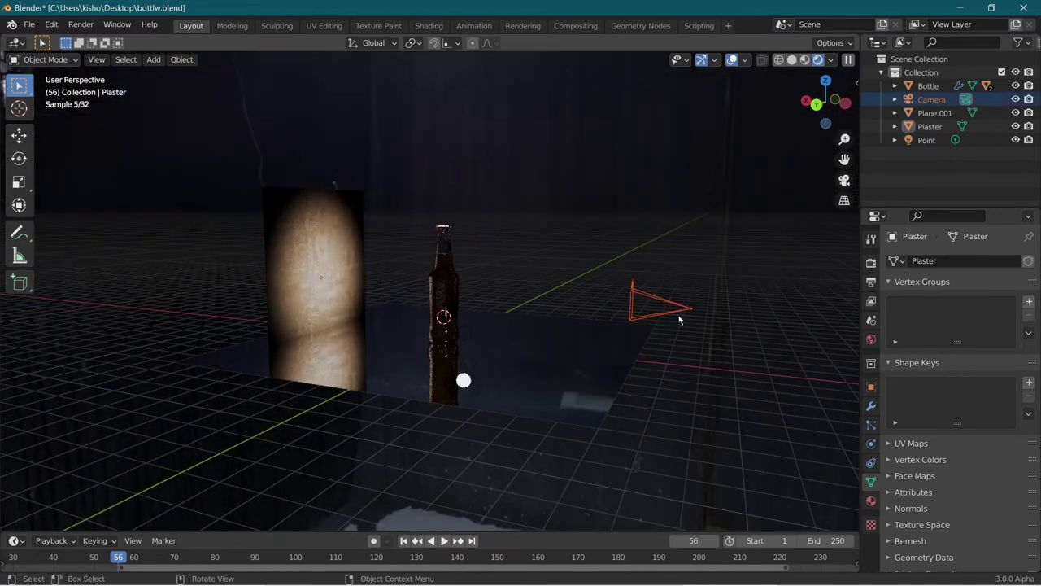
pyautogui.press('KP_0')
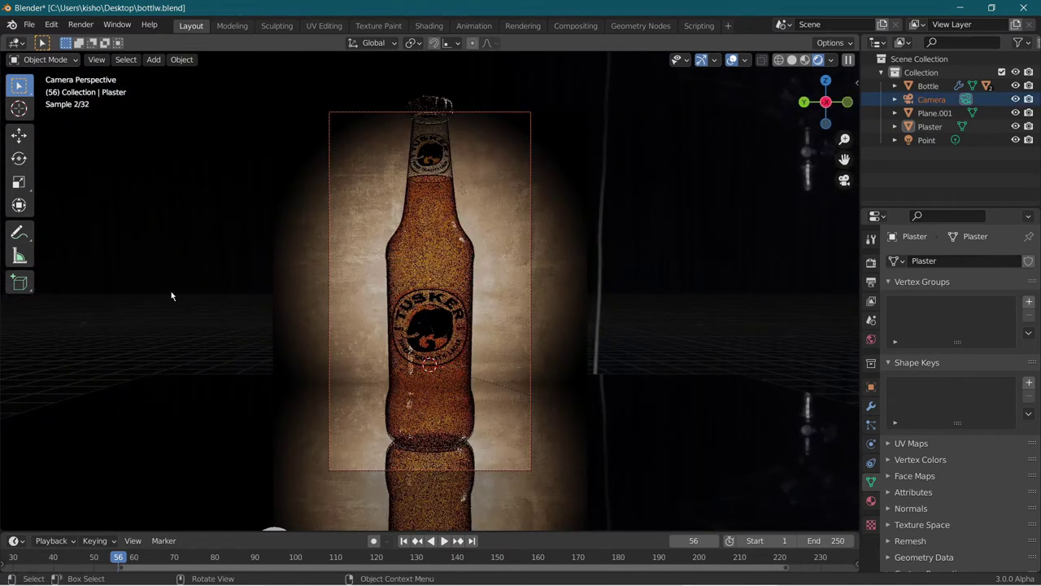
pyautogui.press('g')
pyautogui.press('x')
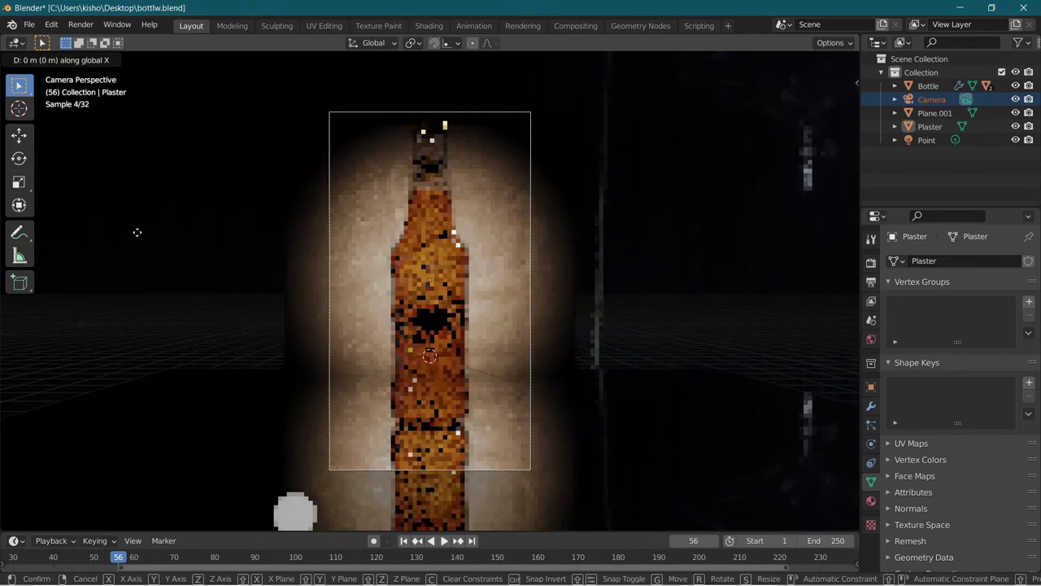
pyautogui.press('Escape')
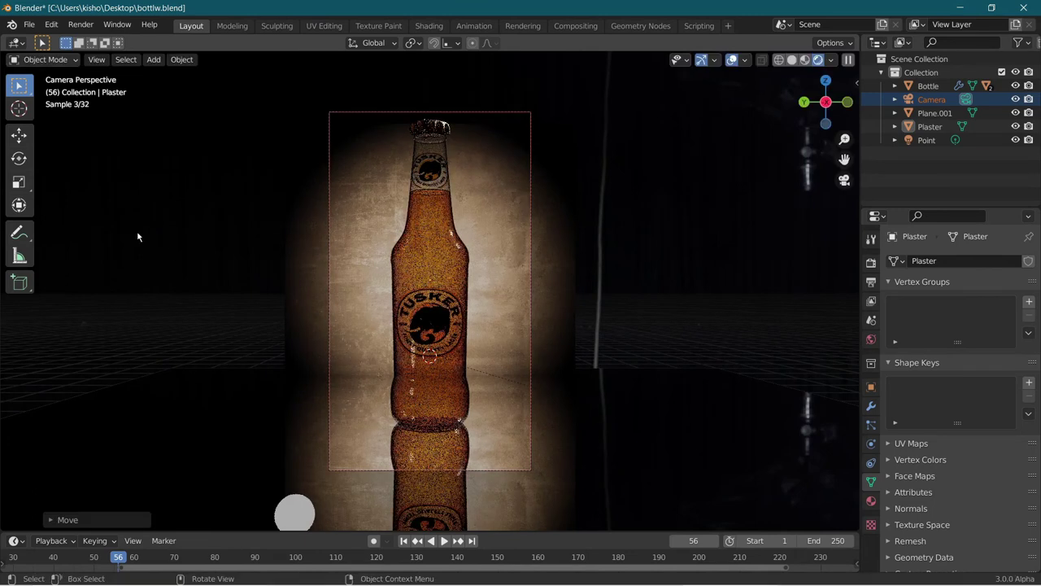
# Select the liquid inside the bottle and open its material's Volume Absorption density for editing in the Shading workspace.
pyautogui.click(284, 238)
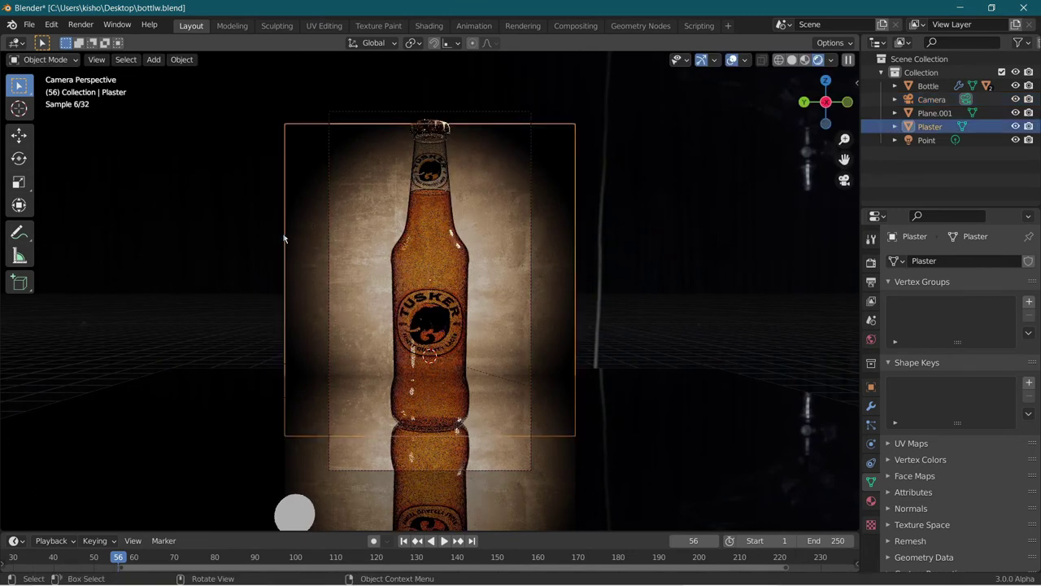
pyautogui.click(410, 212)
pyautogui.click(427, 226)
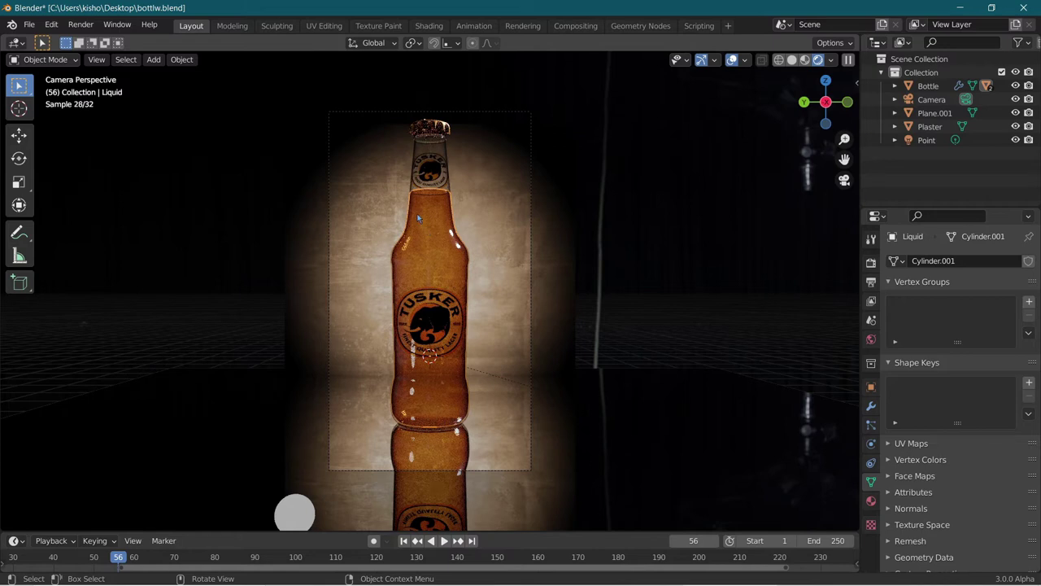
pyautogui.click(440, 27)
pyautogui.click(524, 486)
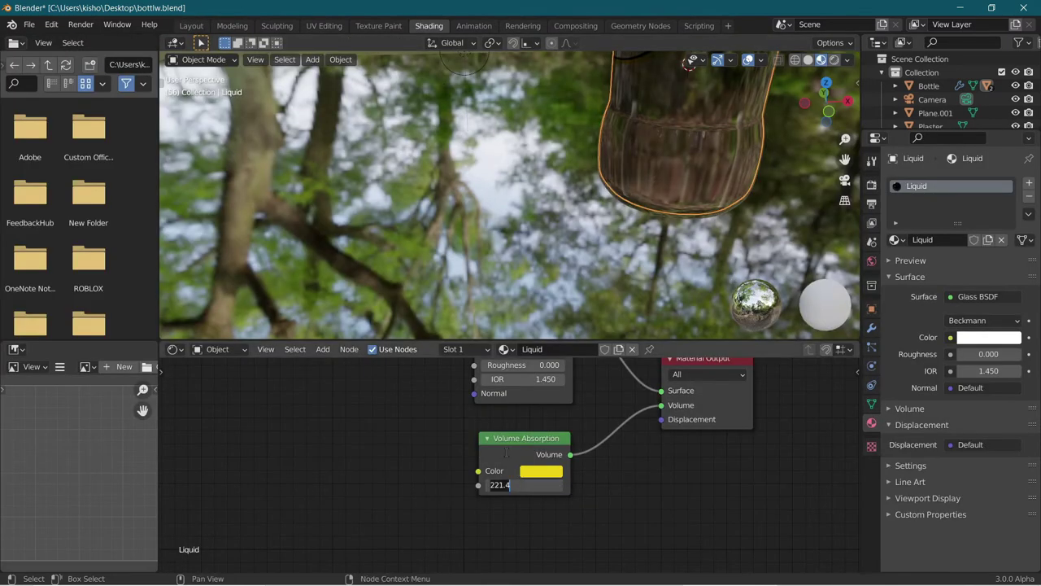
# Set the liquid material's Volume Absorption density to 320 and bring up the rendered camera view of the bottle.
pyautogui.write('320')
pyautogui.press('Return')
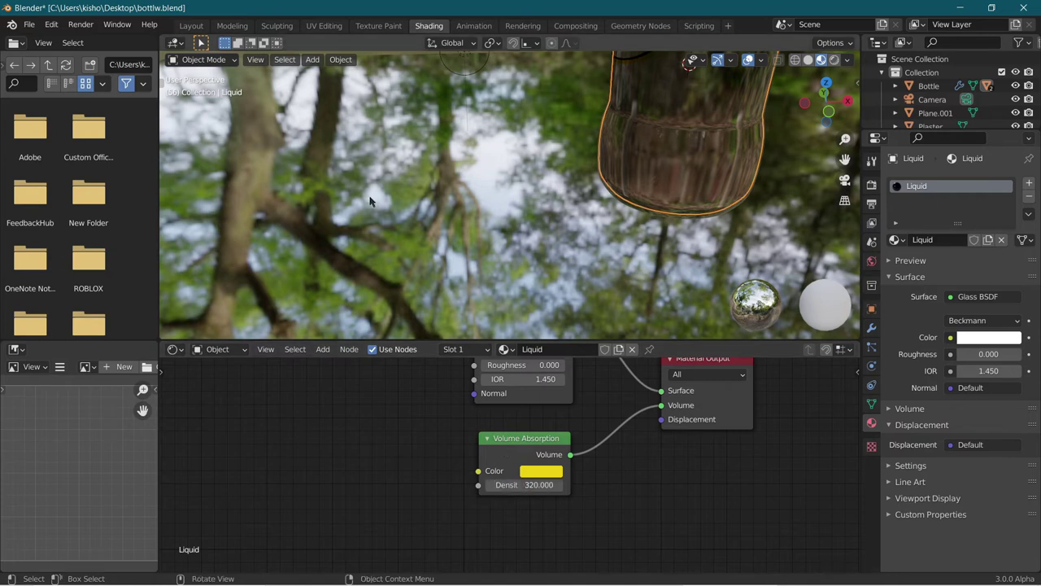
pyautogui.click(188, 26)
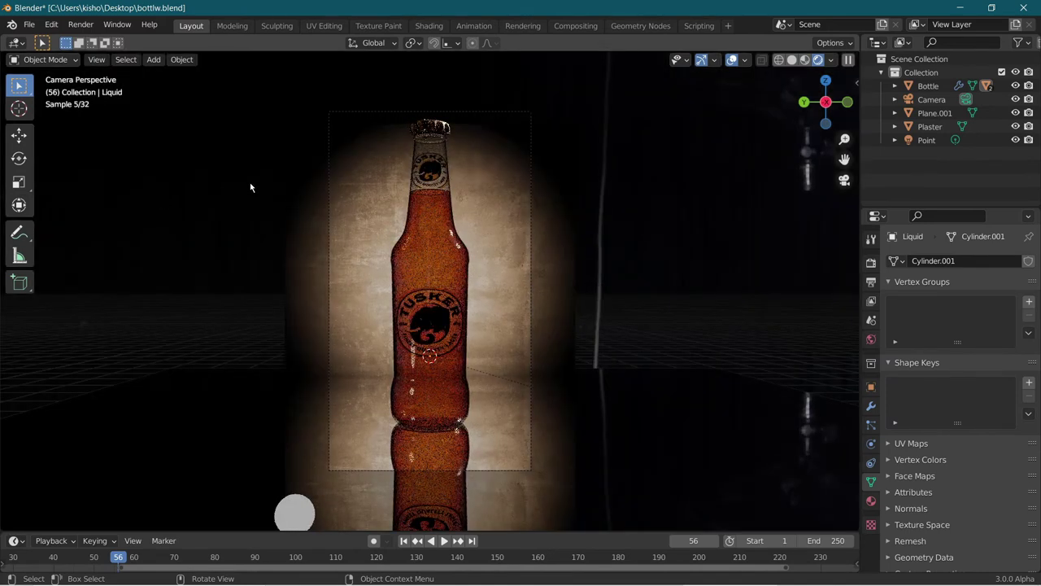
# Select the Liquid object inside the bottle and scale it uniformly to about 0.982.
pyautogui.click(428, 219)
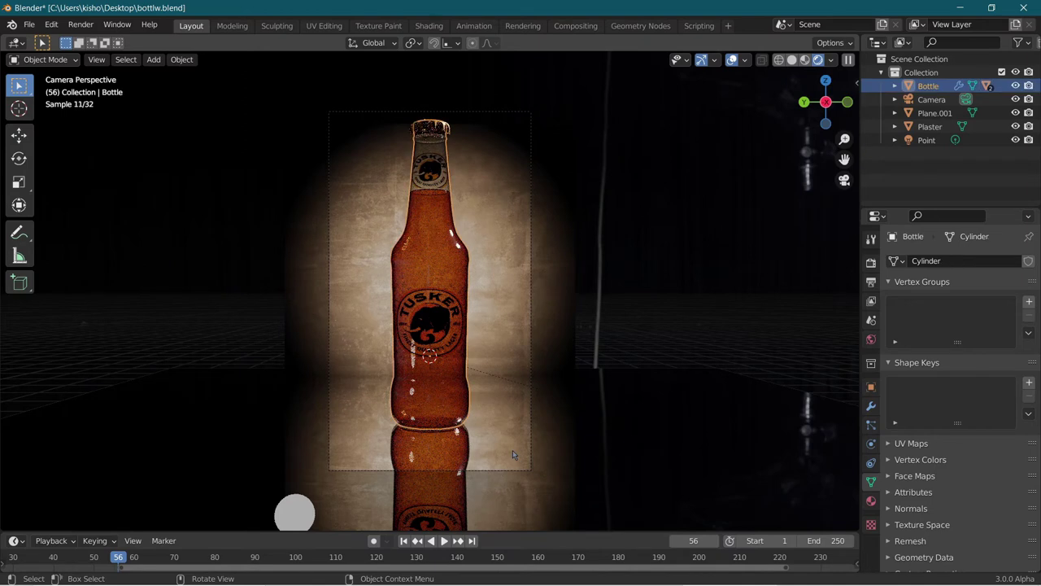
pyautogui.click(416, 244)
pyautogui.press('s')
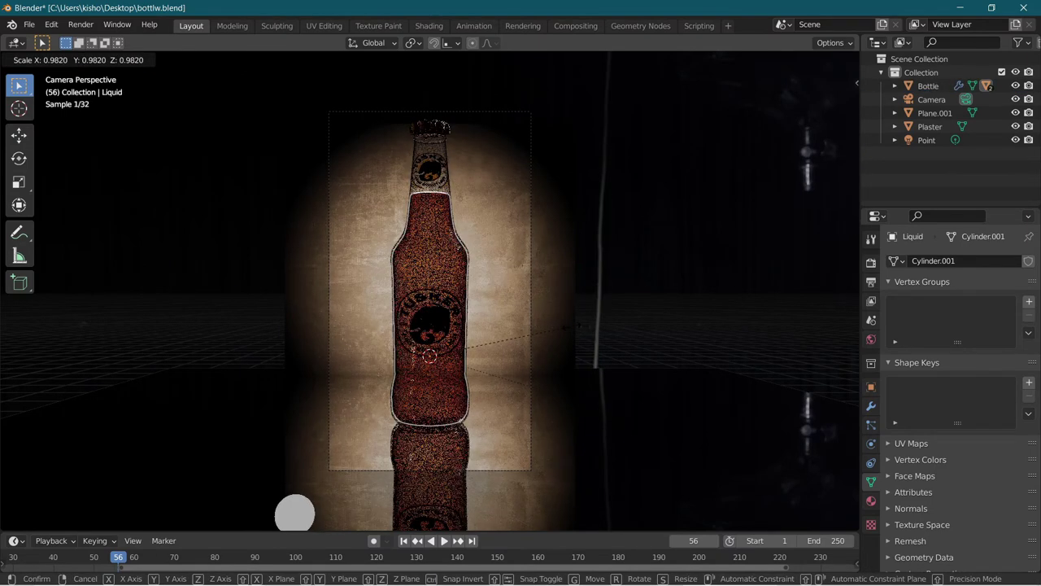
pyautogui.click(575, 325)
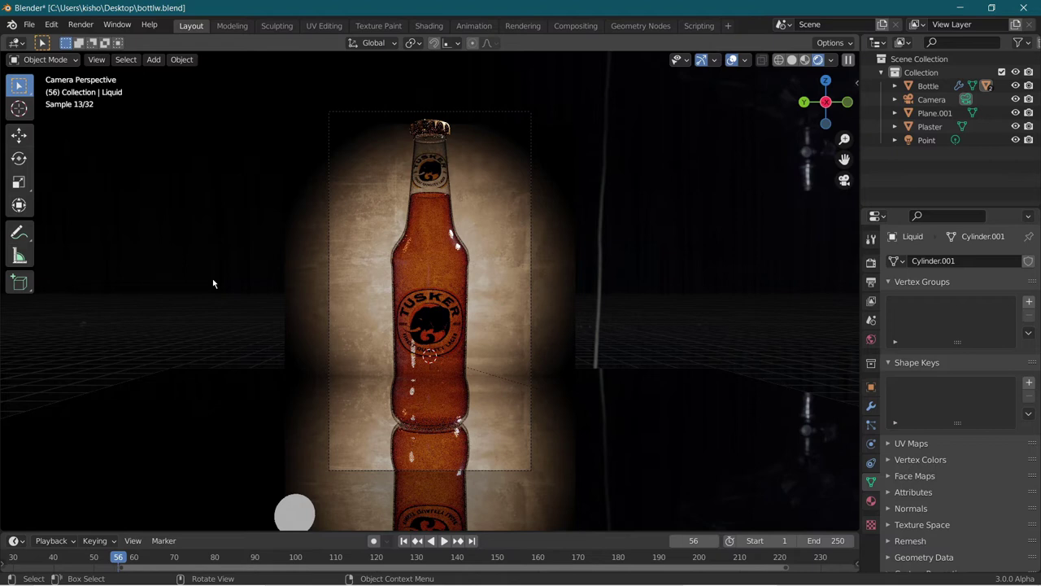
# With the Liquid object selected, set its Volume Absorption density to 420 and return to the rendered camera view.
pyautogui.click(424, 266)
pyautogui.click(440, 234)
pyautogui.click(413, 228)
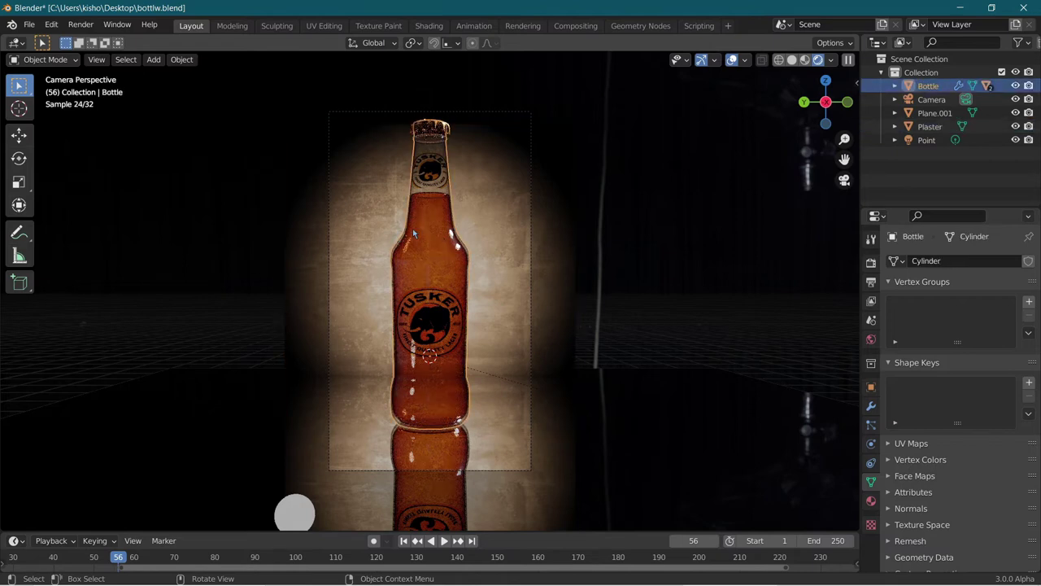
pyautogui.click(417, 218)
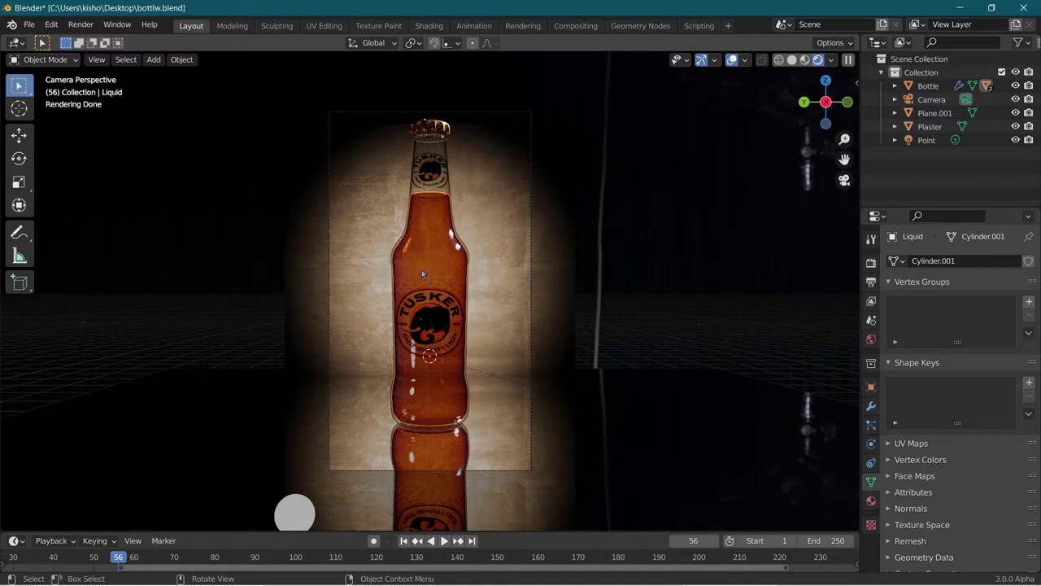
pyautogui.click(420, 233)
pyautogui.click(423, 233)
pyautogui.click(421, 28)
pyautogui.click(505, 485)
pyautogui.write('320.0')
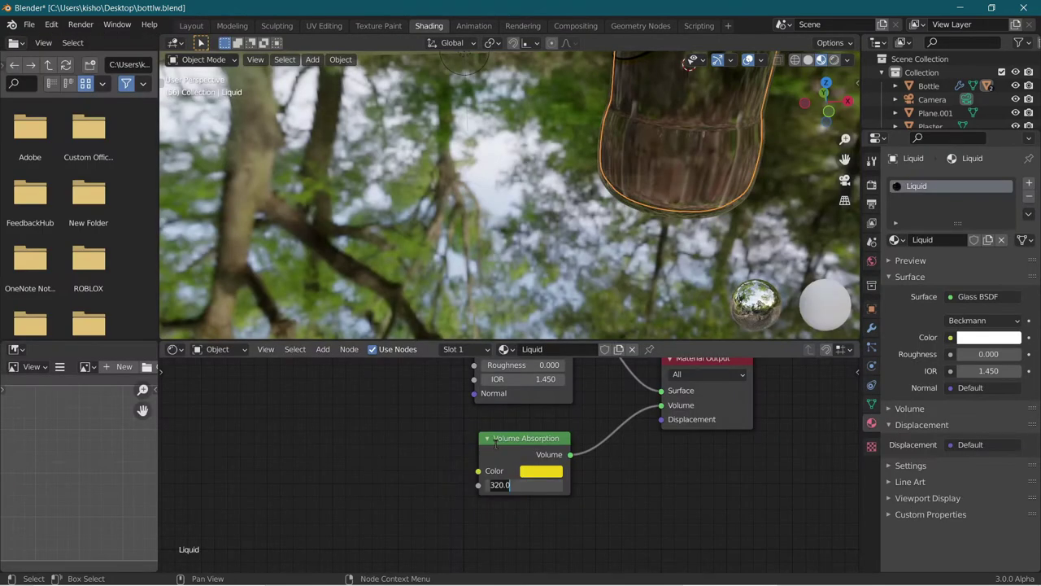
pyautogui.write('420')
pyautogui.press('Return')
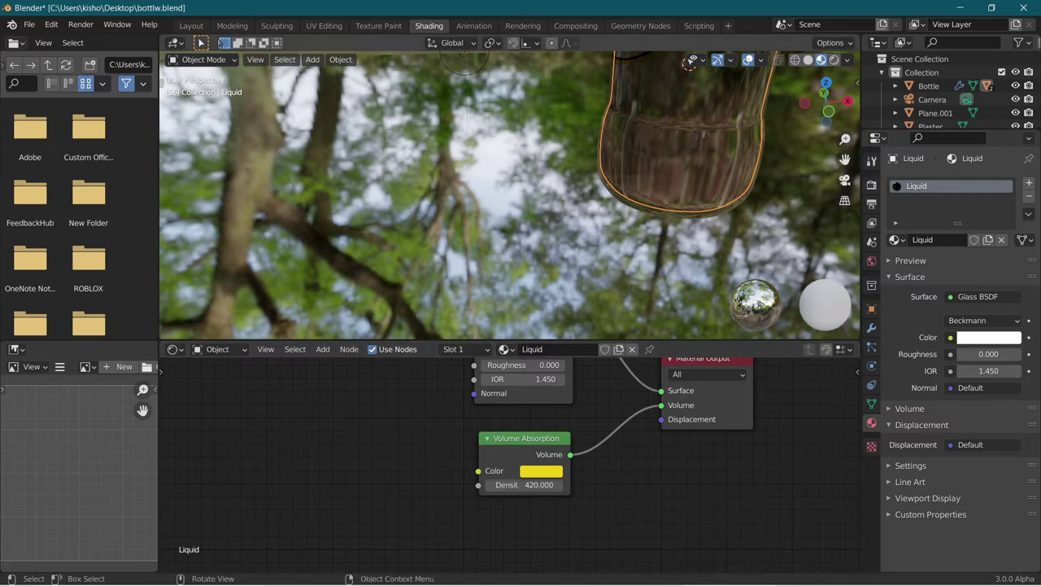
pyautogui.click(191, 26)
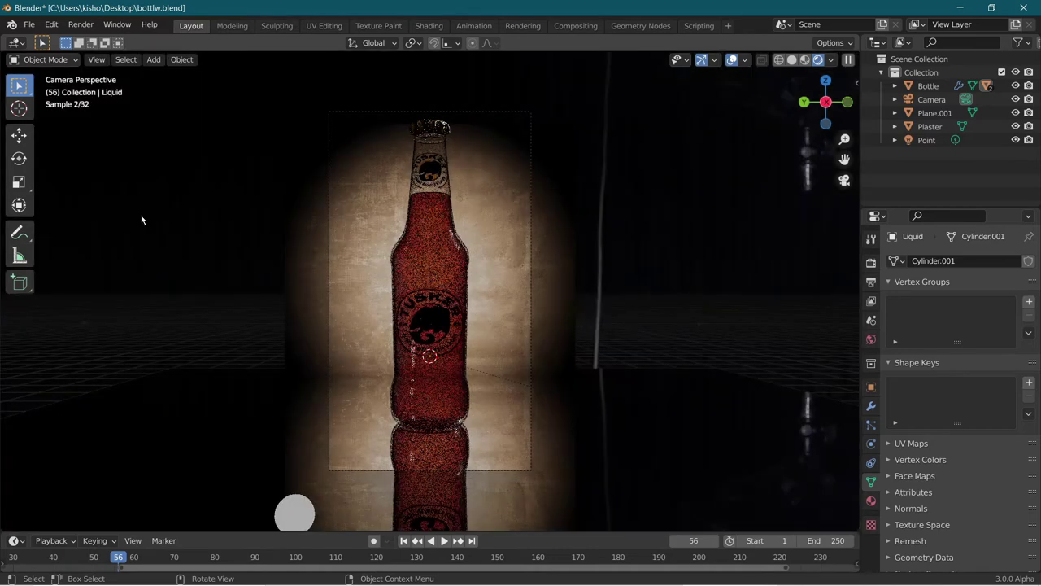
# Reselect the Liquid object, set its Volume Absorption density to 380, and return to the rendered camera view.
pyautogui.click(422, 210)
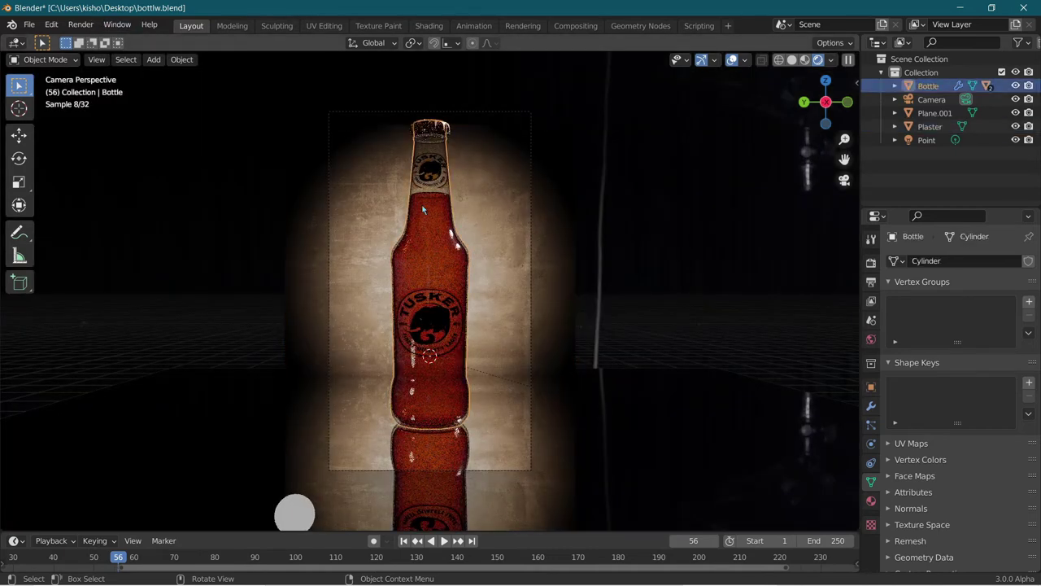
pyautogui.click(422, 210)
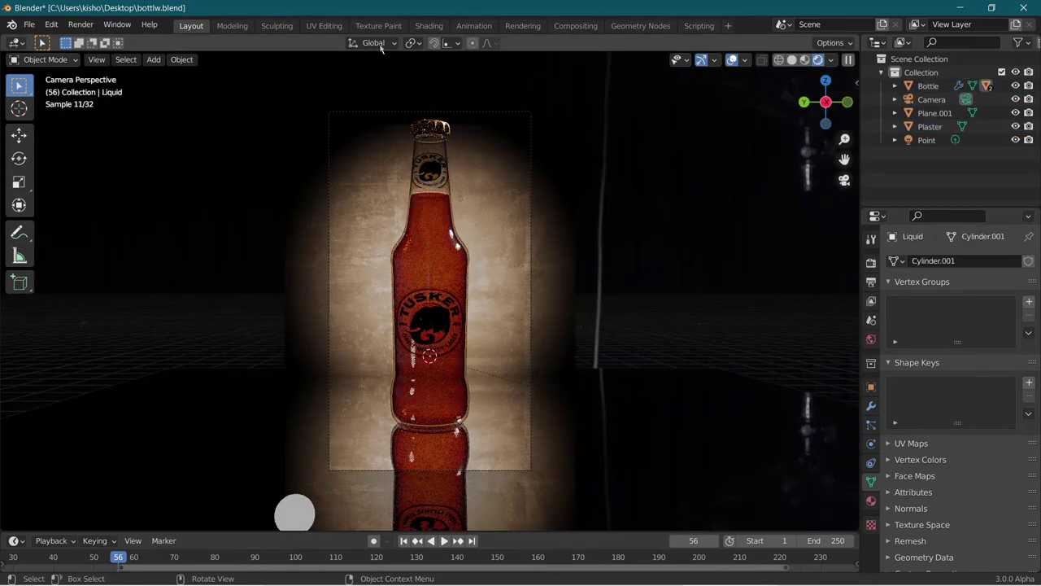
pyautogui.click(429, 26)
pyautogui.doubleClick(520, 485)
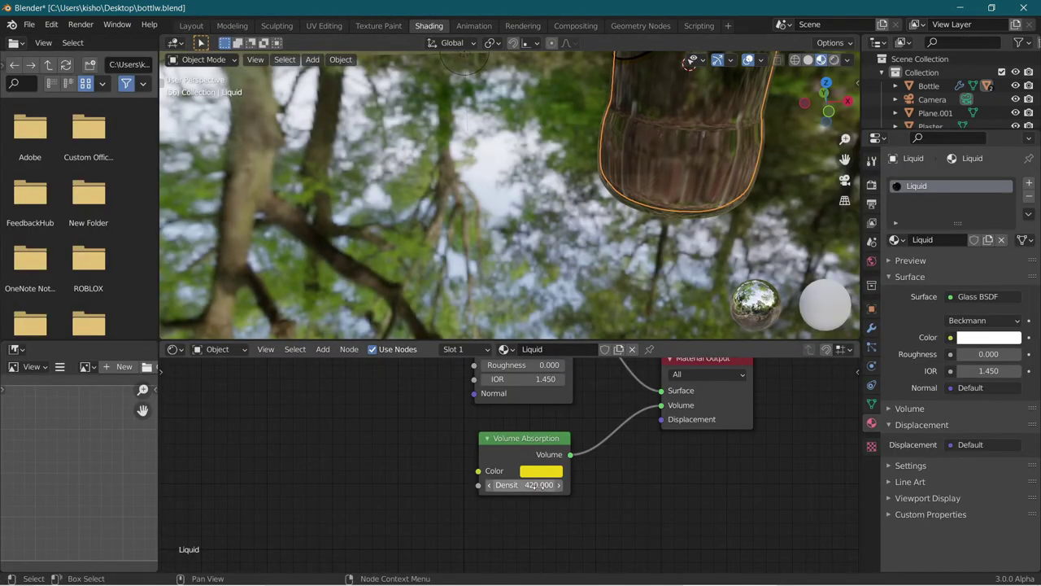
pyautogui.write('420.0')
pyautogui.press('BackSpace')
pyautogui.press('BackSpace')
pyautogui.press('BackSpace')
pyautogui.press('BackSpace')
pyautogui.press('BackSpace')
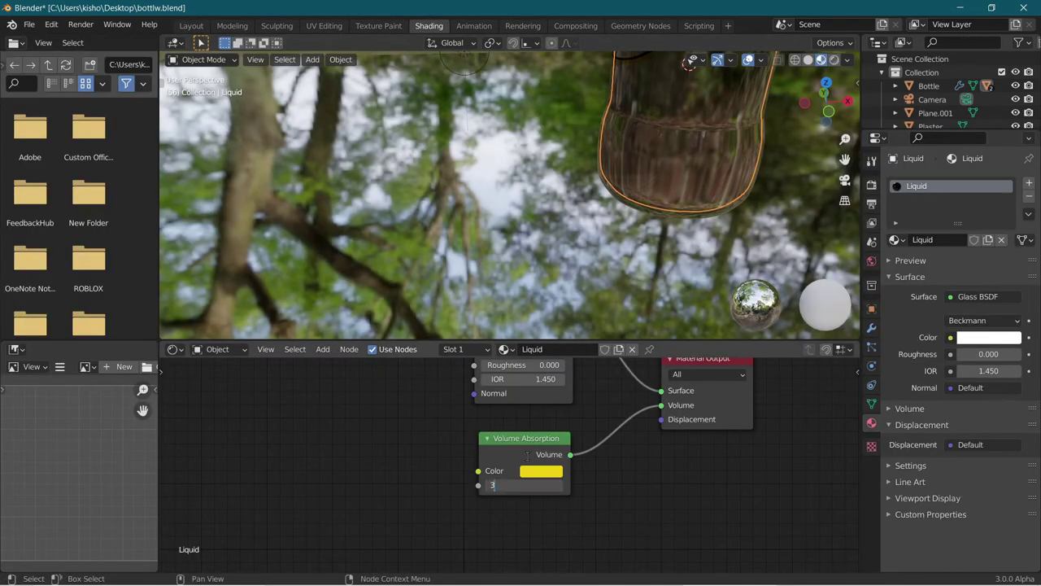
pyautogui.write('380')
pyautogui.press('Return')
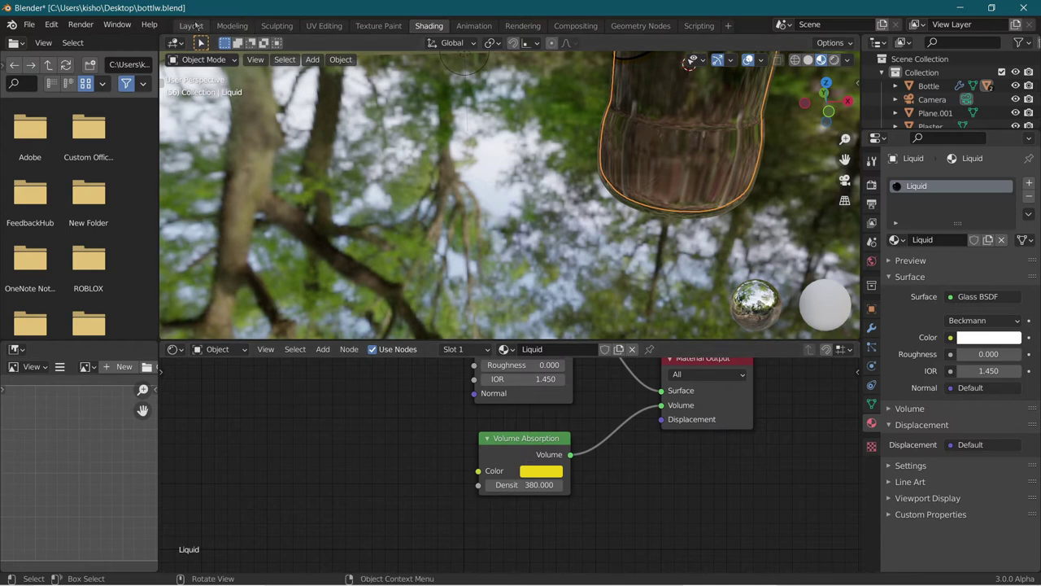
pyautogui.click(191, 25)
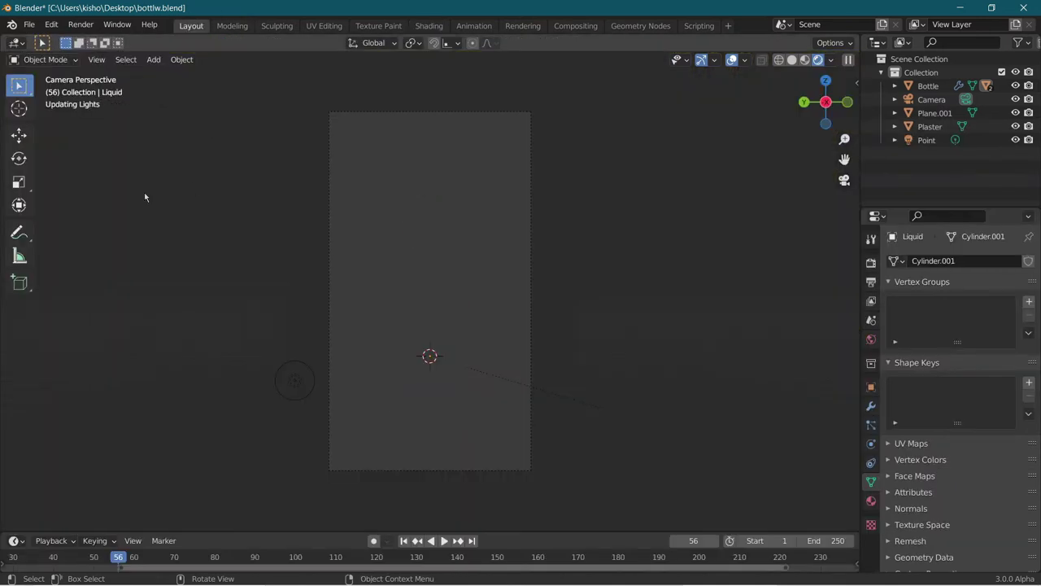
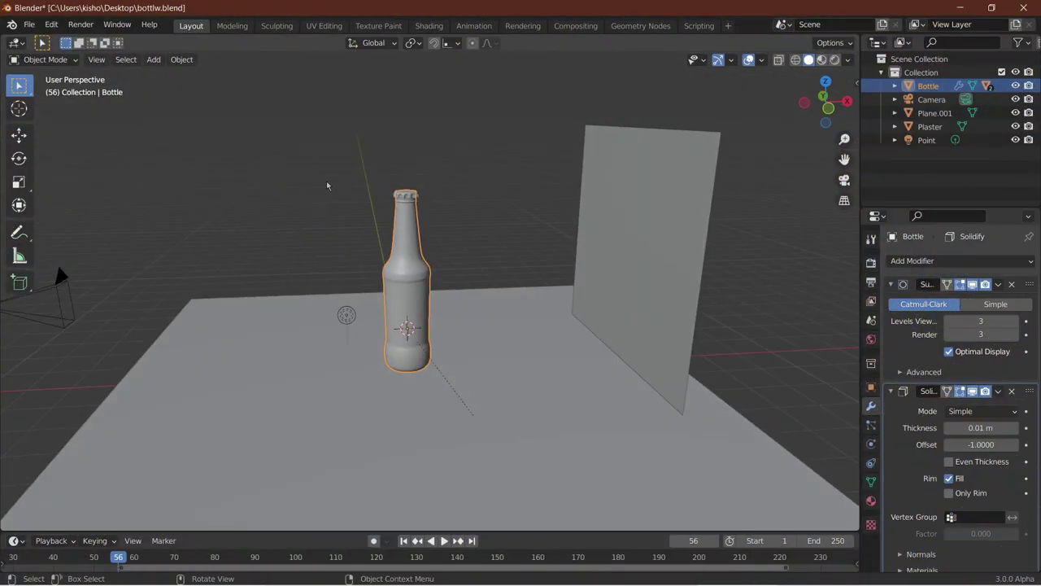
# Place a new UV sphere about 14.03 m along negative Y from the bottle and save the file.
pyautogui.hotkey('shift', 'a')
pyautogui.moveTo(327, 185)
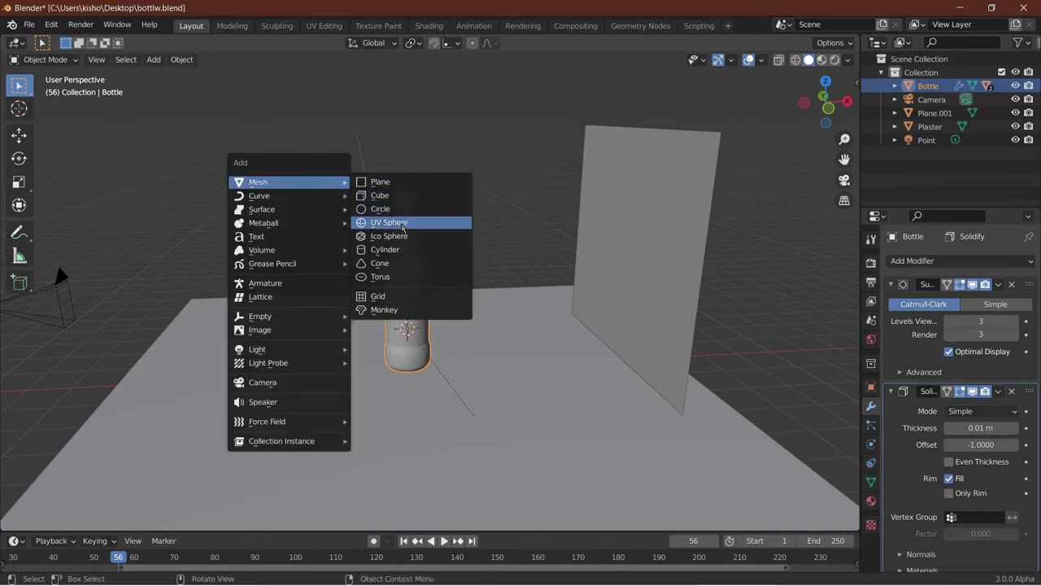
pyautogui.click(396, 222)
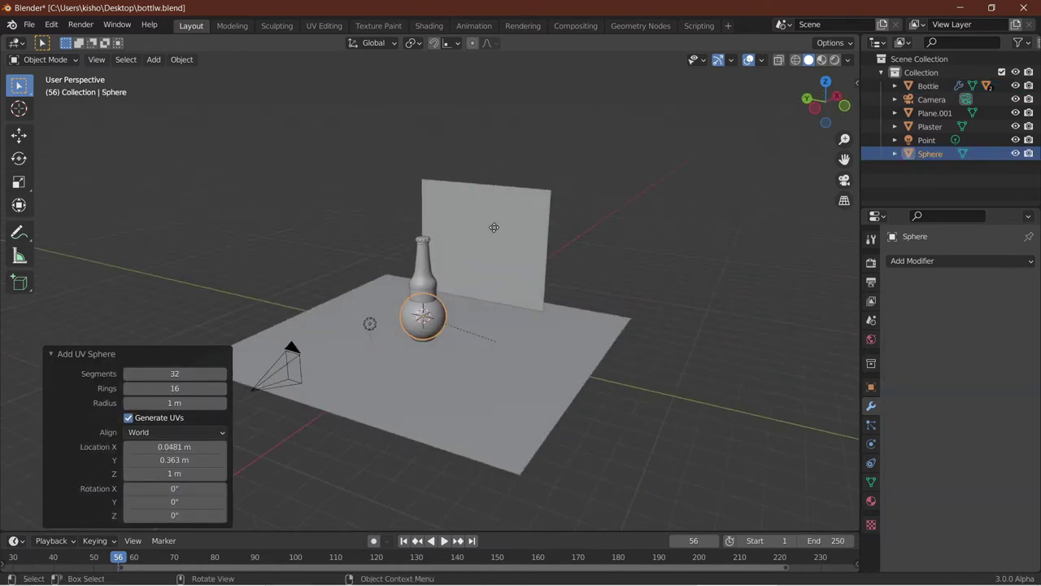
pyautogui.press('g')
pyautogui.press('y')
pyautogui.click(1, 317)
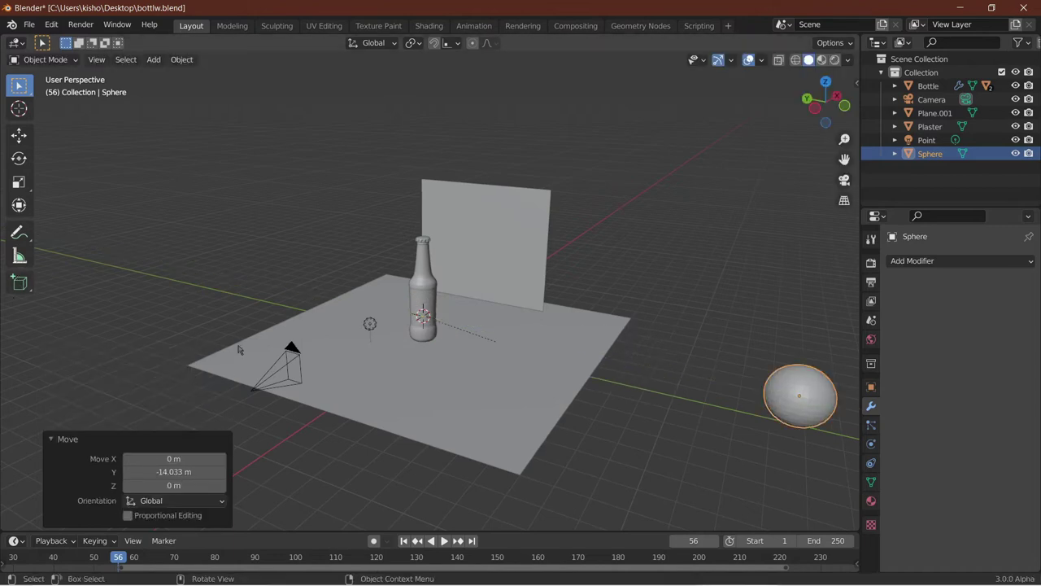
pyautogui.hotkey('ctrl', 's')
# Open the sphere's mesh for editing and show it in wireframe from the left orthographic view.
pyautogui.moveTo(524, 256); pyautogui.dragTo(532, 277, button='middle')
pyautogui.press('KP_Decimal')
pyautogui.scroll(-3, 558, 346)
pyautogui.scroll(4, 460, 337)
pyautogui.scroll(-3, 480, 344)
pyautogui.scroll(-2, 486, 328)
pyautogui.press('Tab')
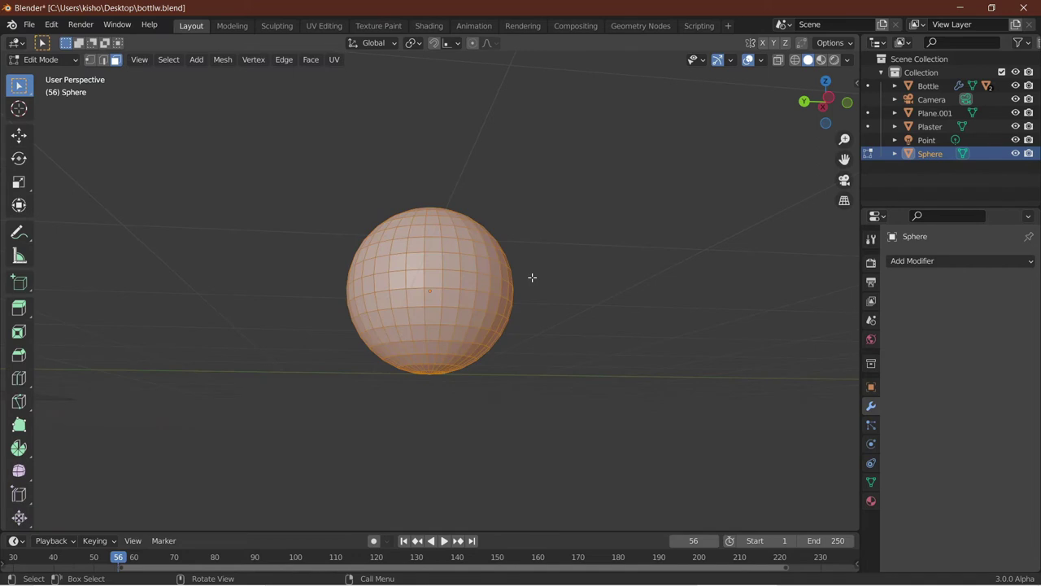
pyautogui.click(830, 98)
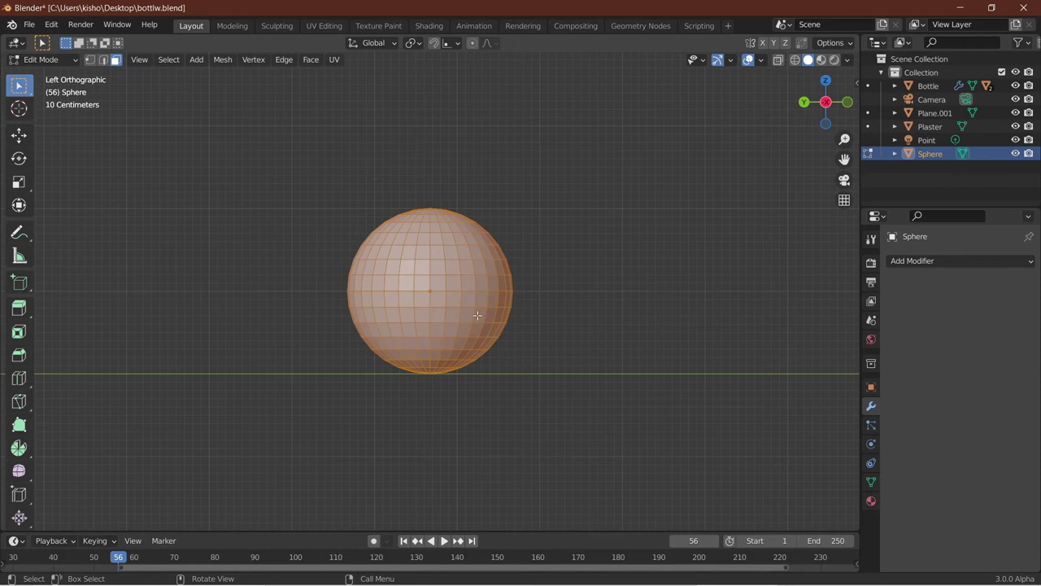
pyautogui.click(799, 64)
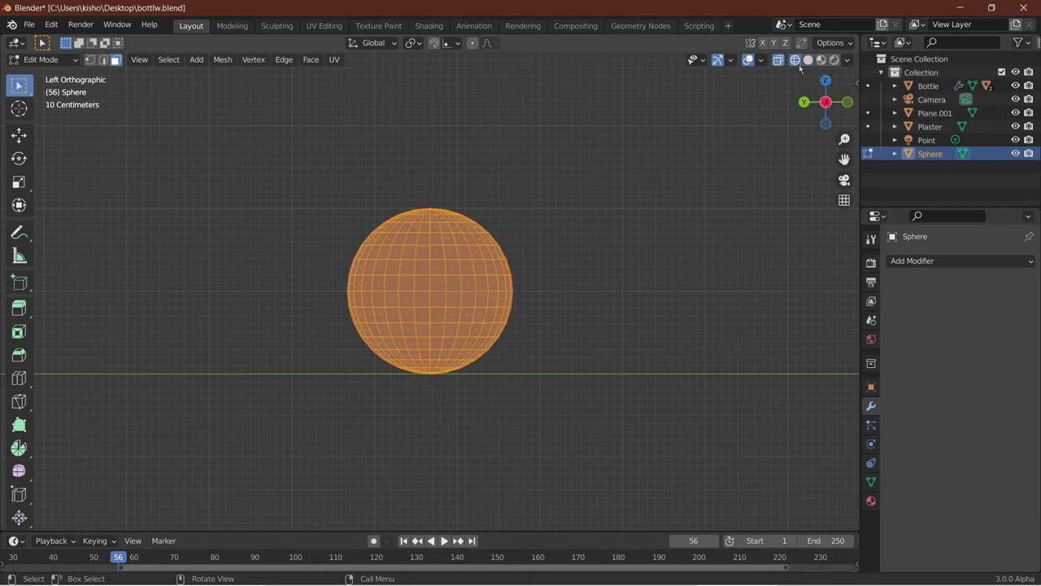
pyautogui.scroll(-1, 259, 389)
pyautogui.scroll(2, 268, 301)
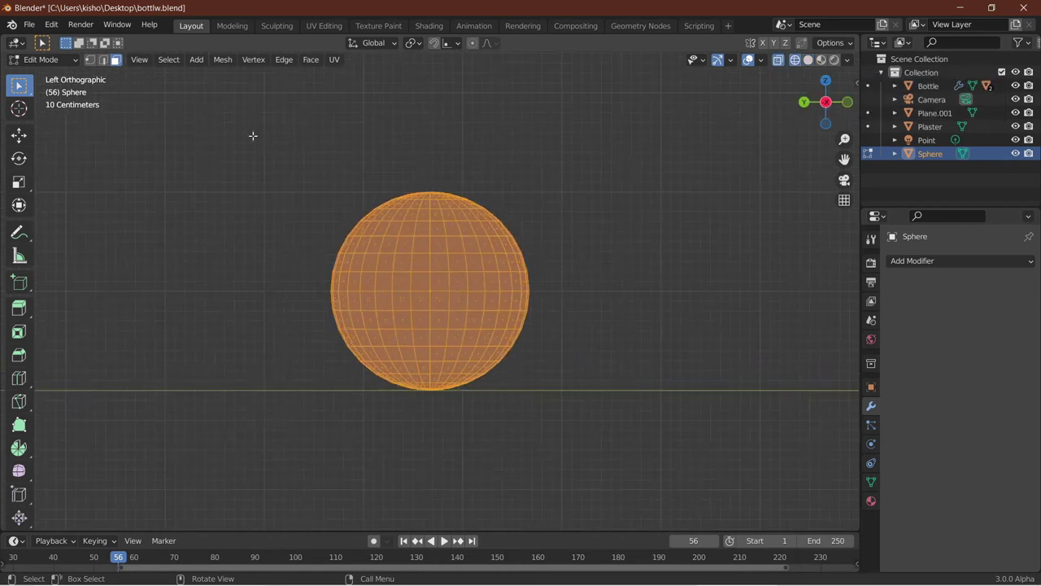
# Clear the selection and box-select the positive Y half of the sphere in edge select mode.
pyautogui.click(104, 62)
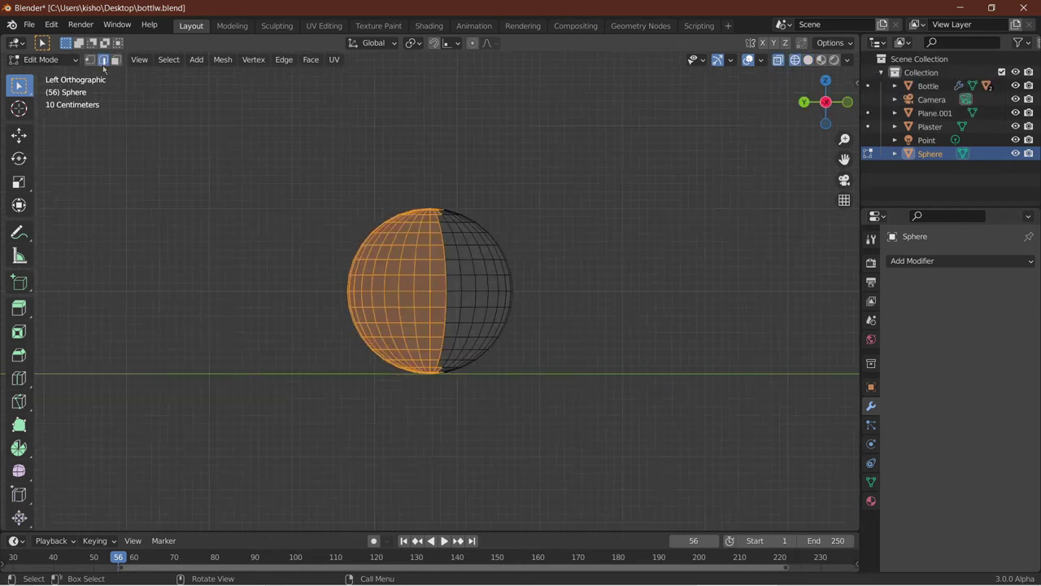
pyautogui.scroll(2, 406, 292)
pyautogui.hotkey('alt', 'a')
pyautogui.press('b')
pyautogui.moveTo(237, 87); pyautogui.dragTo(439, 441)
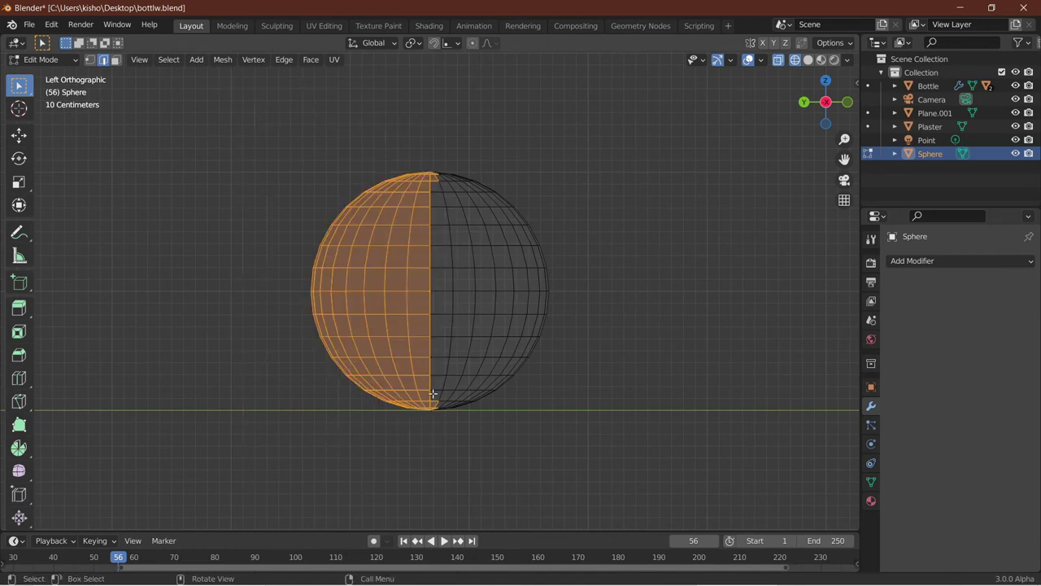
# Return to solid shading and, in face select mode, deselect the stray faces past the centre line around the sphere's bottom pole.
pyautogui.moveTo(444, 371); pyautogui.dragTo(442, 235, button='middle')
pyautogui.scroll(4, 439, 240)
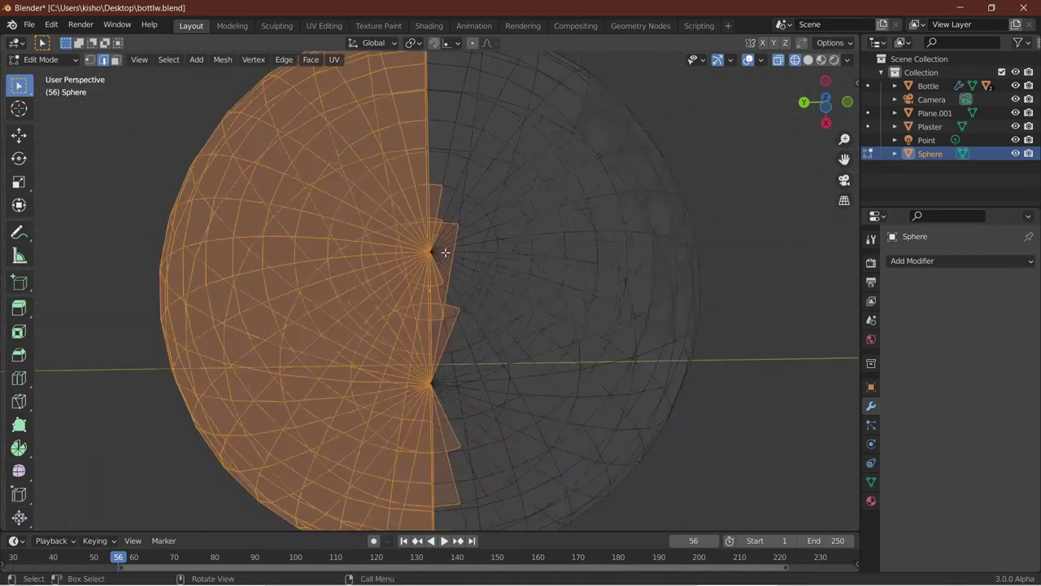
pyautogui.click(807, 60)
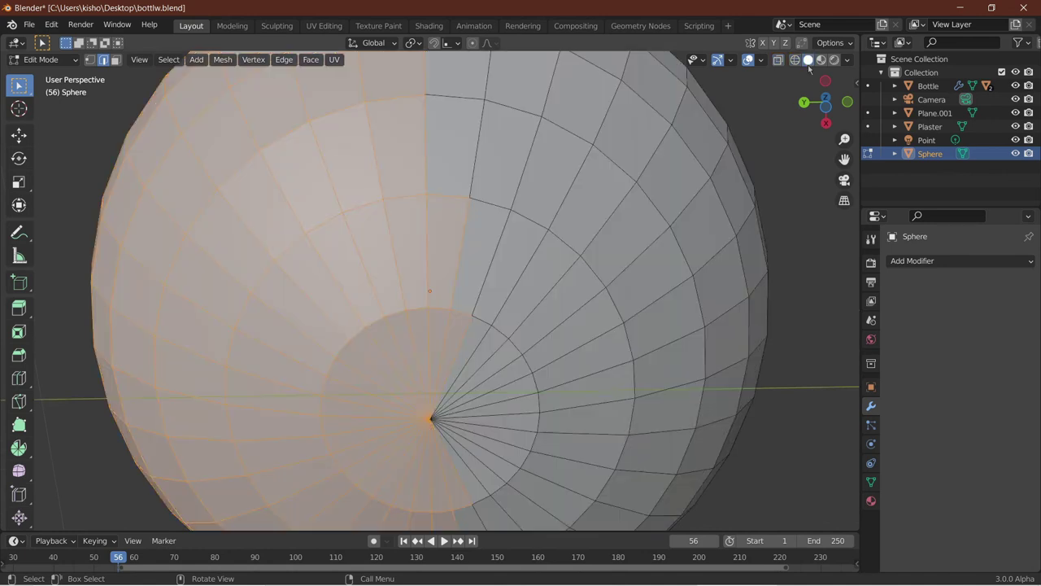
pyautogui.keyDown('shift'); pyautogui.click(448, 226); pyautogui.keyUp('shift')
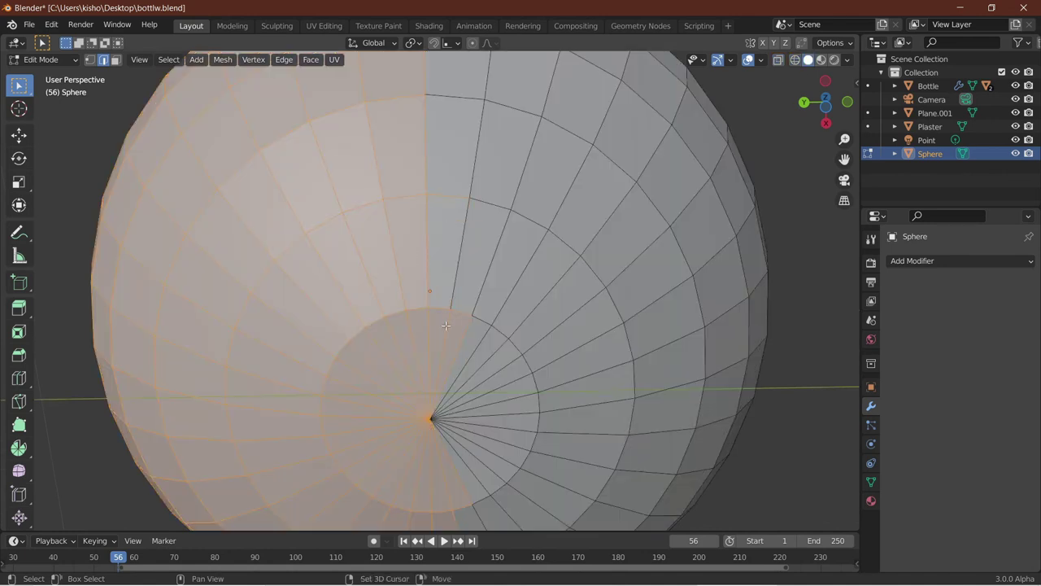
pyautogui.press('3')
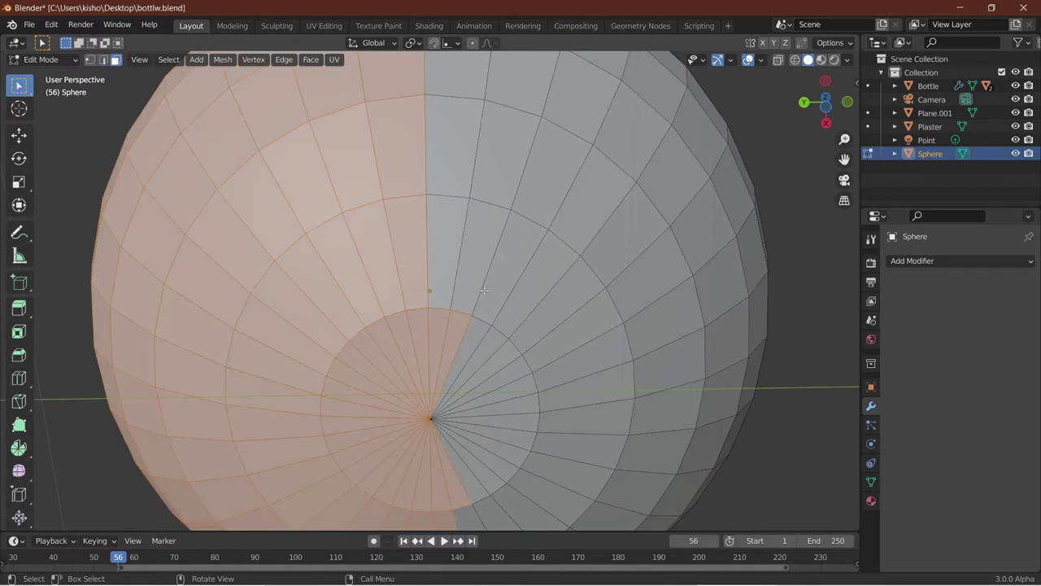
pyautogui.keyDown('shift'); pyautogui.click(438, 325); pyautogui.keyUp('shift')
pyautogui.keyDown('shift'); pyautogui.click(458, 331); pyautogui.keyUp('shift')
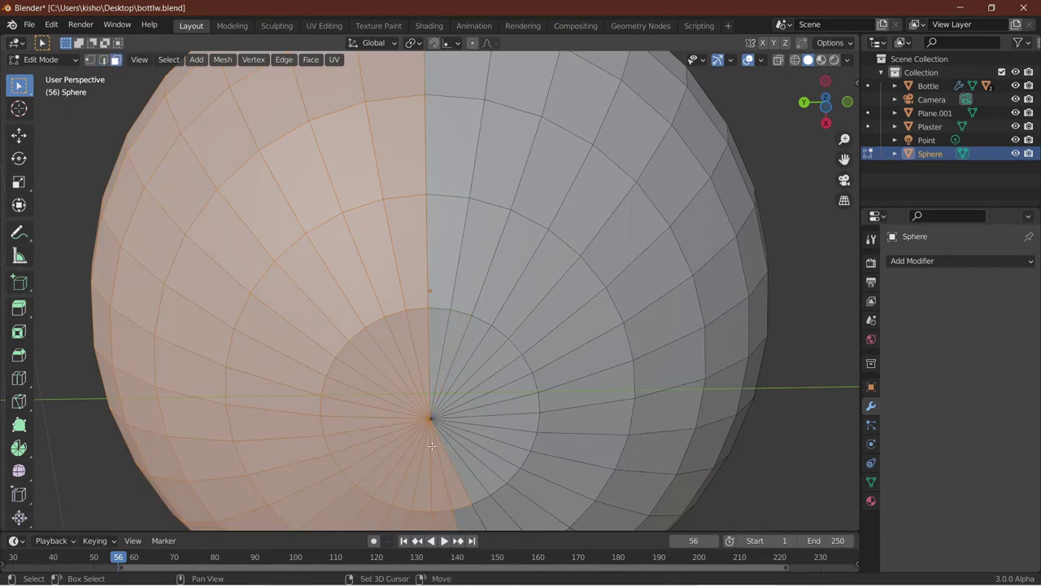
pyautogui.scroll(-4, 455, 496)
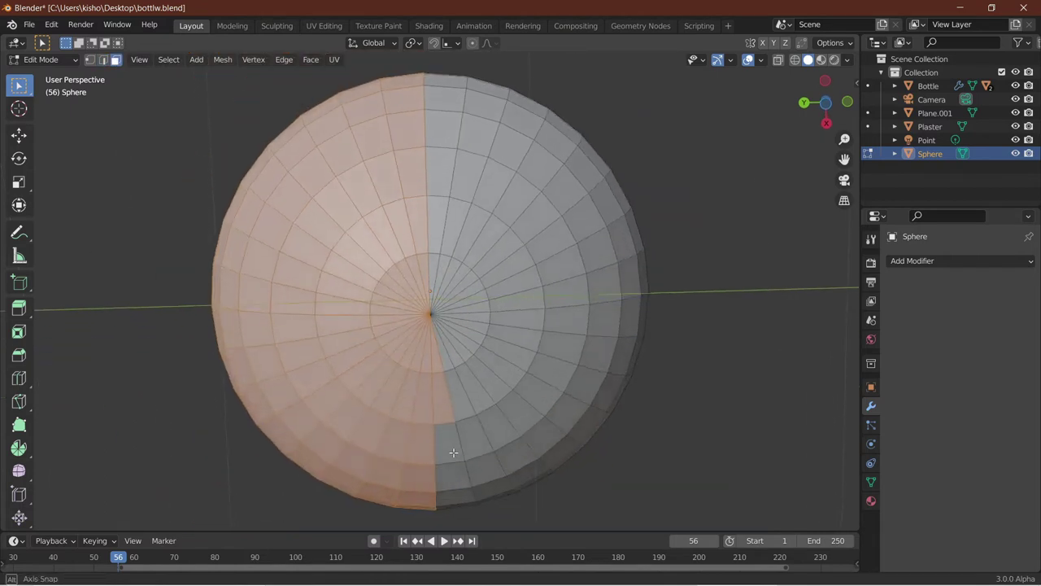
pyautogui.keyDown('shift'); pyautogui.click(451, 358); pyautogui.keyUp('shift')
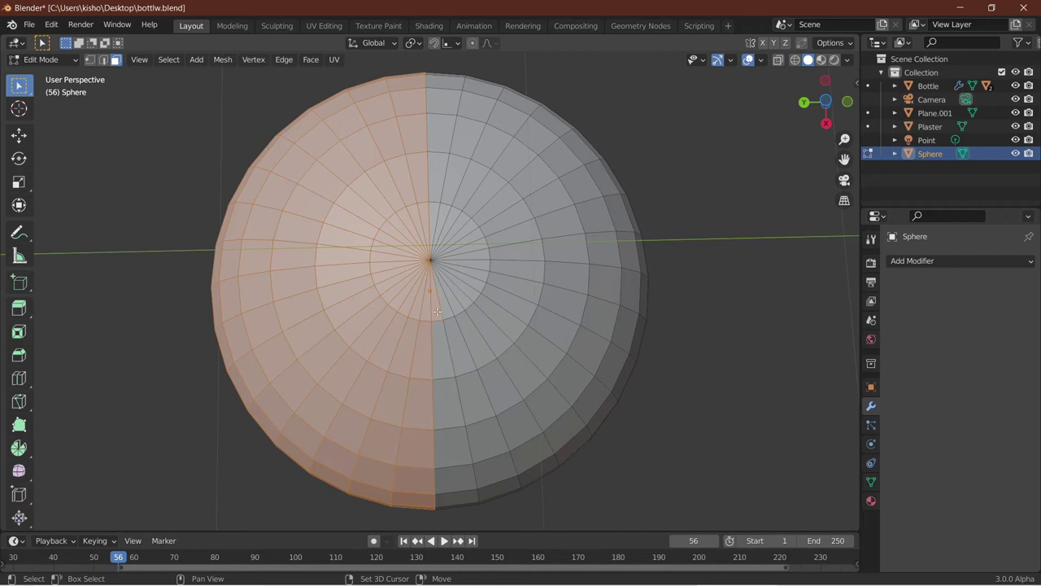
# Deselect the stray faces past the centre line around the sphere's top pole, leaving exactly one hemisphere selected.
pyautogui.moveTo(443, 340); pyautogui.dragTo(484, 365, button='middle')
pyautogui.keyDown('shift'); pyautogui.click(487, 349); pyautogui.keyUp('shift')
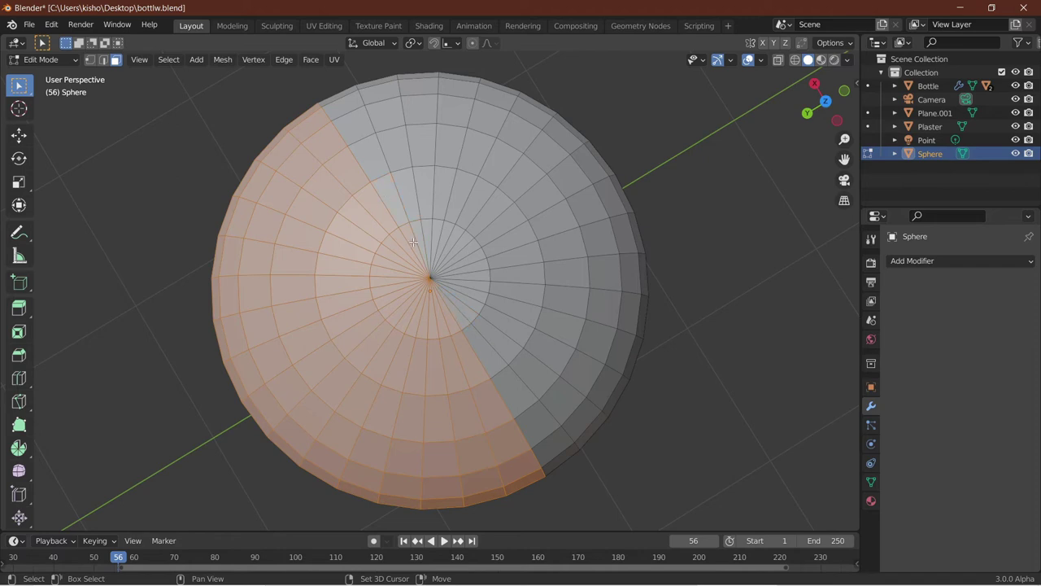
pyautogui.scroll(-5, 413, 241)
pyautogui.moveTo(540, 298); pyautogui.dragTo(495, 172, button='middle')
pyautogui.scroll(3, 474, 176)
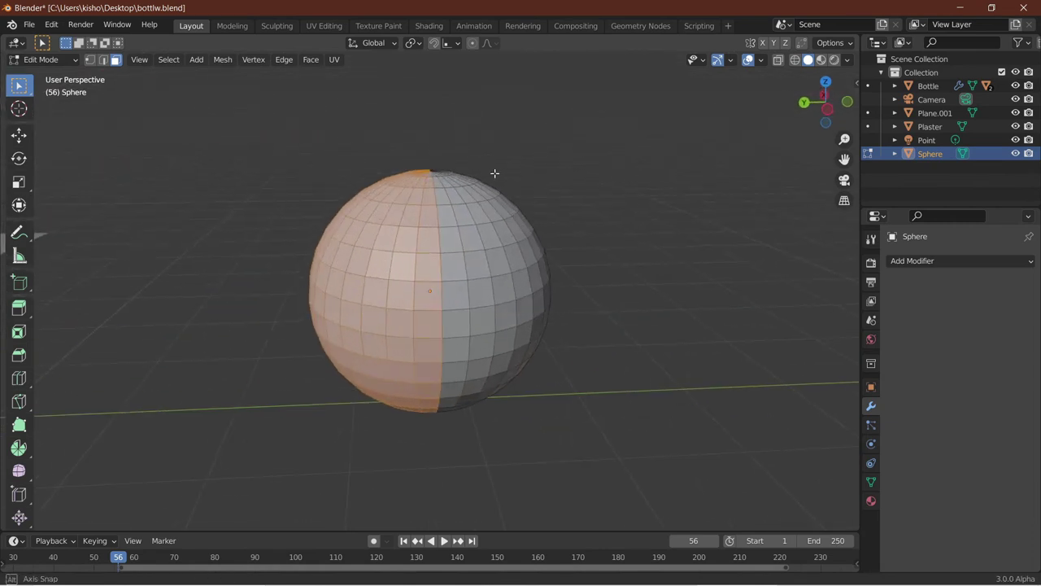
# Flatten the selected hemisphere by scaling it along Y to about 0.194 in the left orthographic view.
pyautogui.click(826, 122)
pyautogui.scroll(-3, 376, 270)
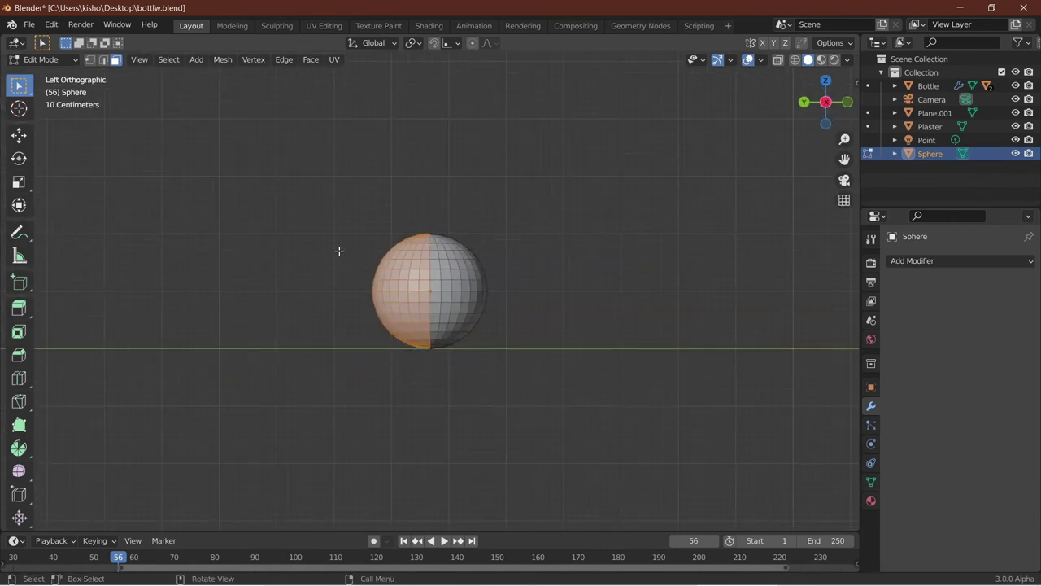
pyautogui.press('s')
pyautogui.press('y')
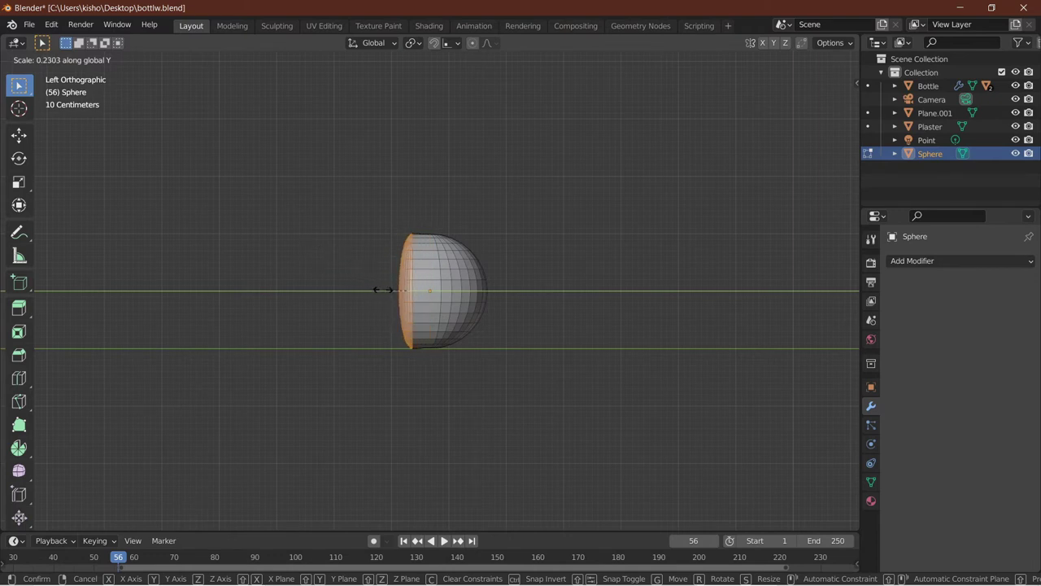
pyautogui.click(387, 290)
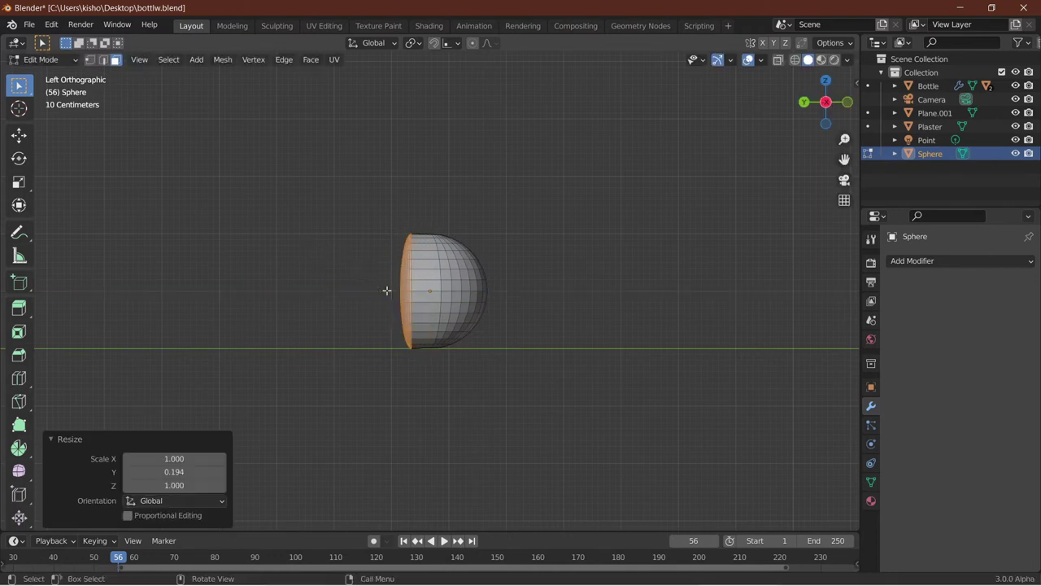
# Move the flattened half about -0.289 m along Y to bring it back to the sphere's centre line.
pyautogui.scroll(2, 387, 289)
pyautogui.press('g')
pyautogui.press('y')
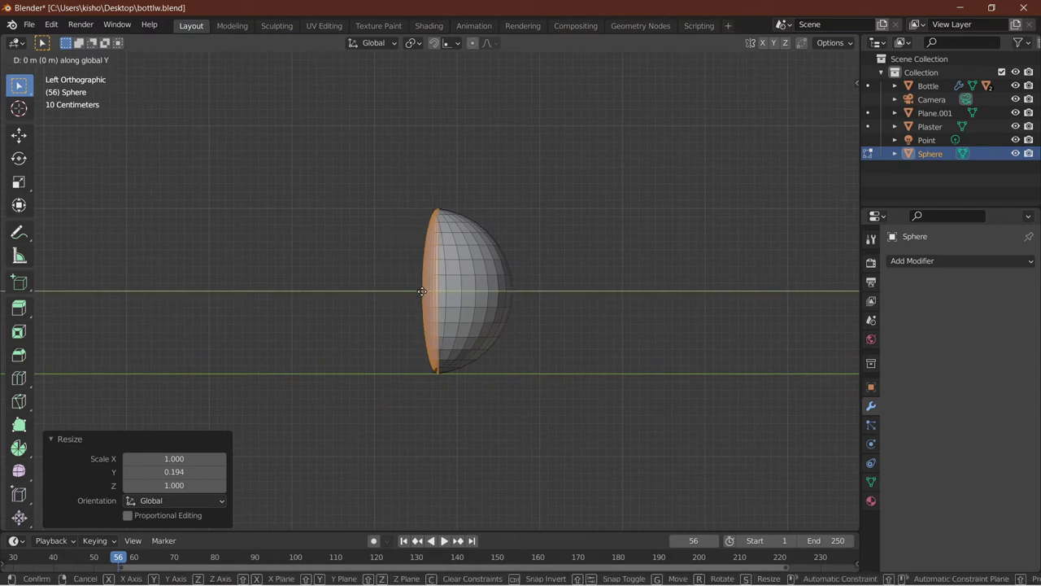
pyautogui.click(411, 296)
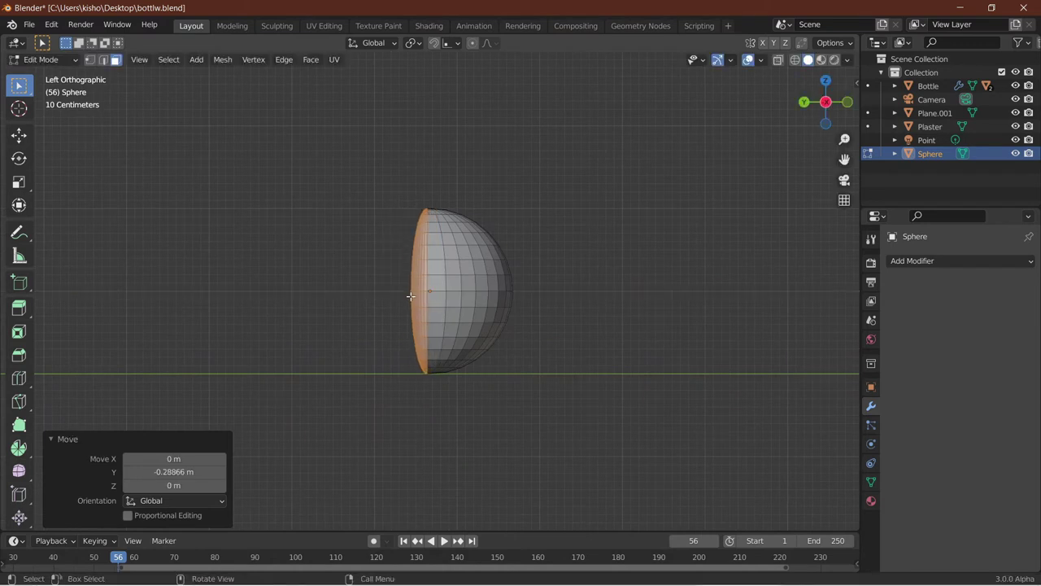
# Clear the selection, select the top pole vertex in vertex select mode, and enable proportional editing.
pyautogui.moveTo(414, 296); pyautogui.dragTo(455, 162, button='middle')
pyautogui.scroll(4, 403, 289)
pyautogui.hotkey('alt', 'a')
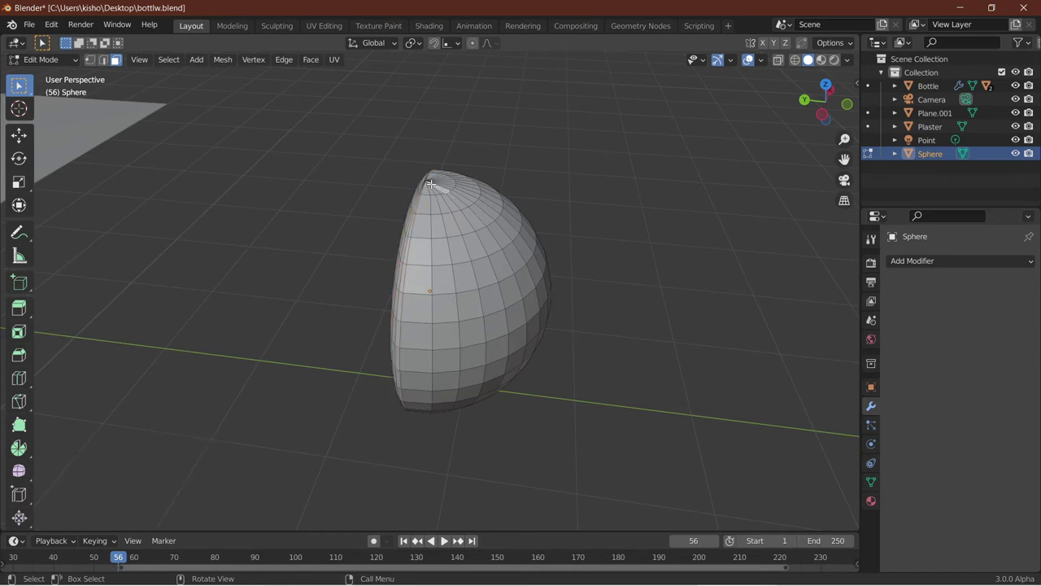
pyautogui.click(89, 60)
pyautogui.moveTo(290, 195); pyautogui.dragTo(410, 232, button='middle')
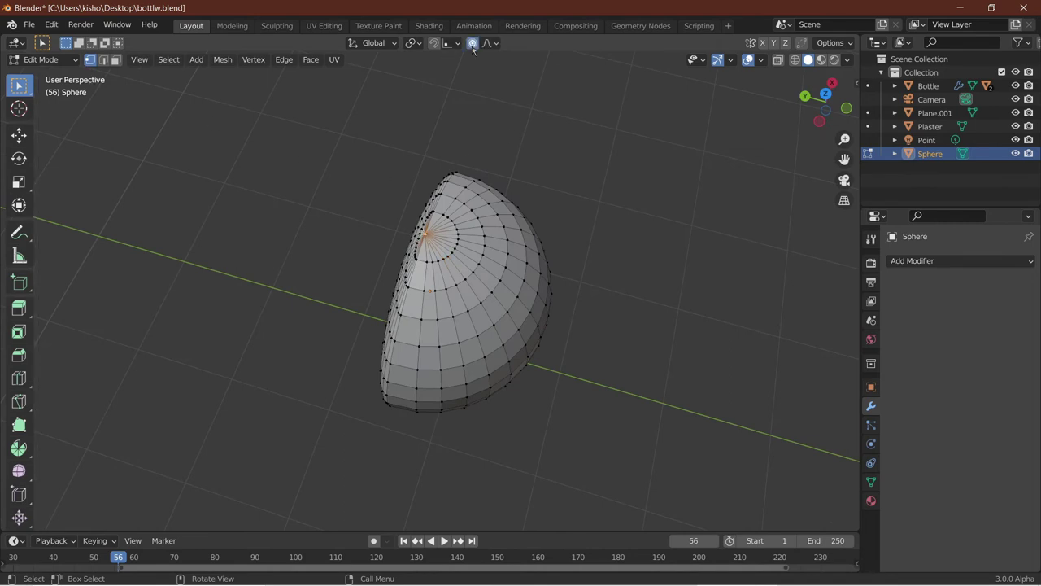
pyautogui.scroll(-4, 470, 228)
pyautogui.moveTo(553, 216); pyautogui.dragTo(489, 137, button='middle')
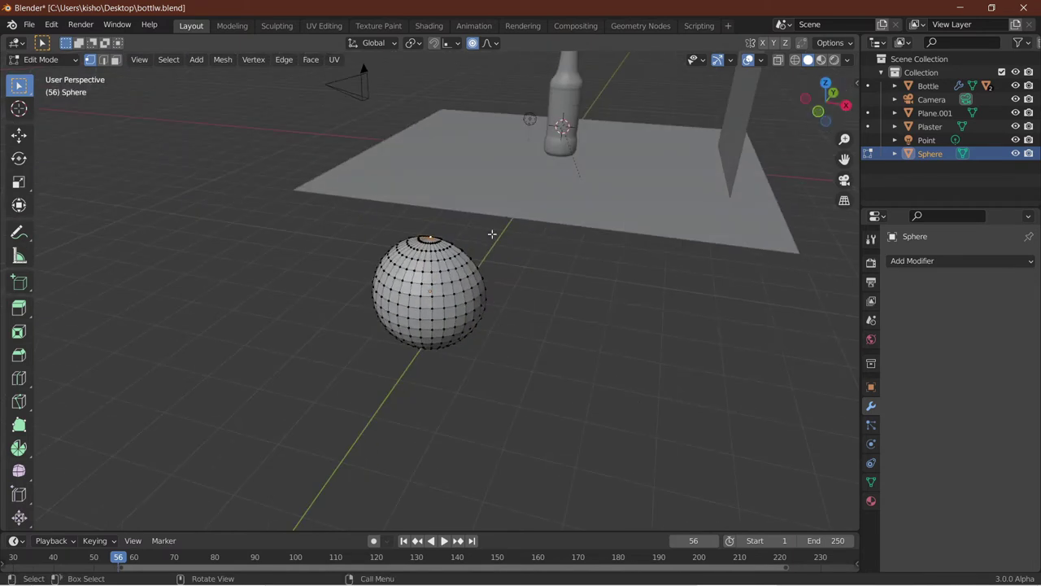
pyautogui.moveTo(493, 235); pyautogui.dragTo(517, 236, button='middle')
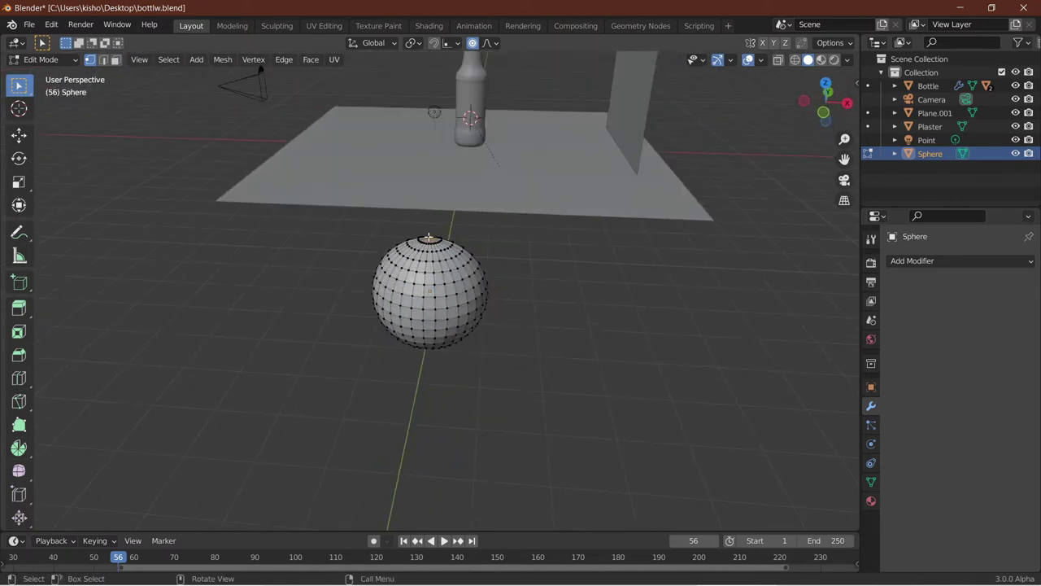
# Raise the top pole vertex along Z with a smooth proportional size of about 1.46 m to form a droplet shape.
pyautogui.press('g')
pyautogui.press('z')
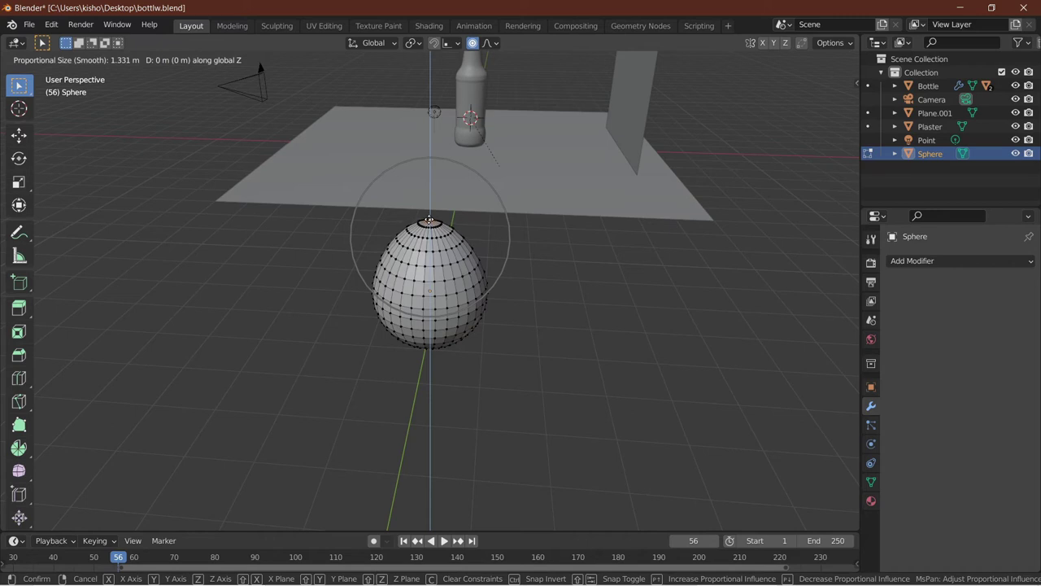
pyautogui.scroll(-1, 429, 220)
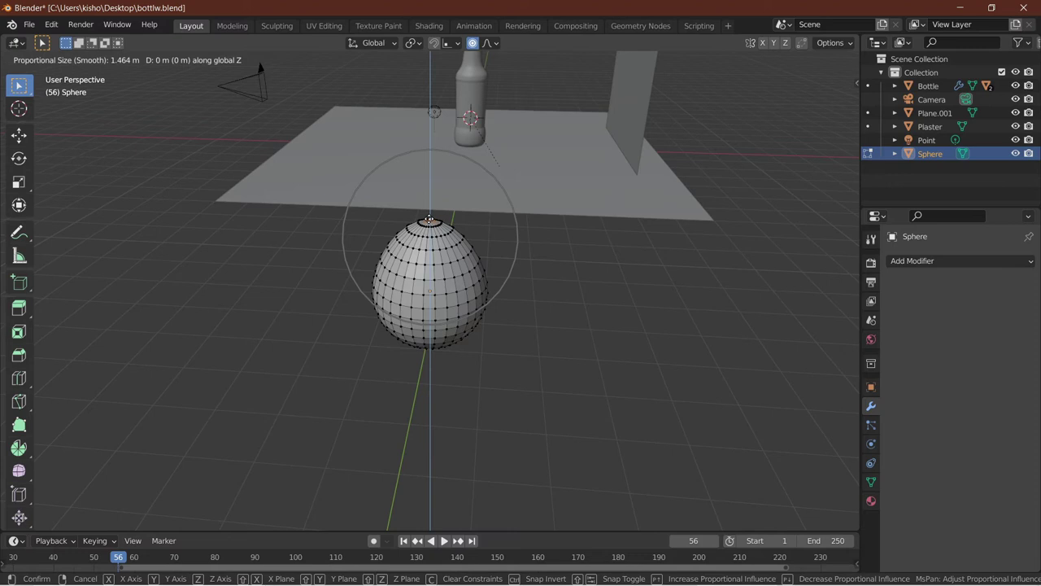
pyautogui.click(425, 209)
# Return to Object Mode and apply smooth shading to the droplet.
pyautogui.moveTo(426, 210); pyautogui.dragTo(460, 215, button='middle')
pyautogui.press('Tab')
pyautogui.rightClick(409, 228)
pyautogui.click(409, 228)
pyautogui.scroll(2, 345, 225)
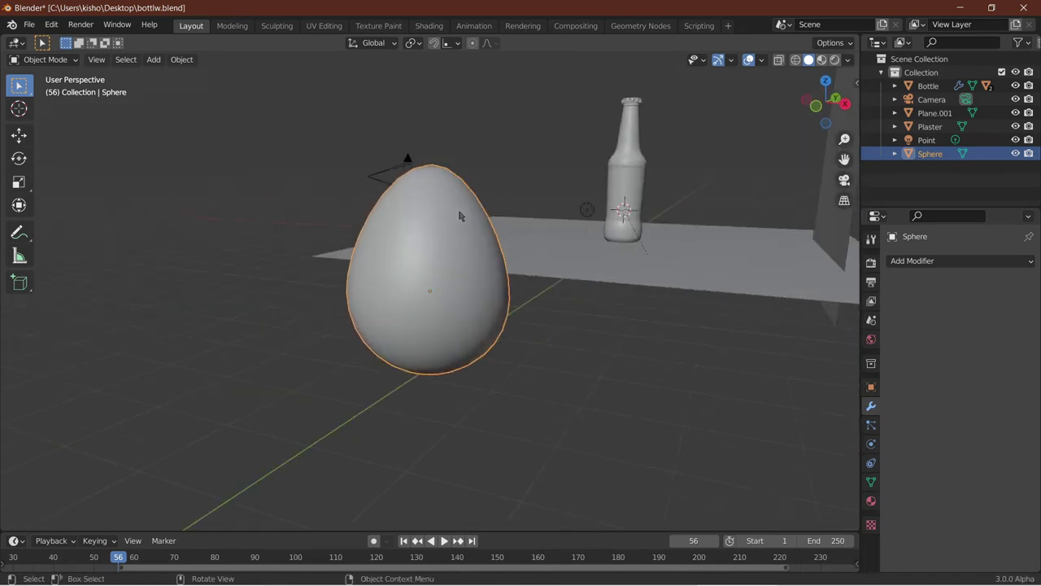
# Add a Subdivision Surface modifier to the droplet and set its viewport level to 2.
pyautogui.click(960, 260)
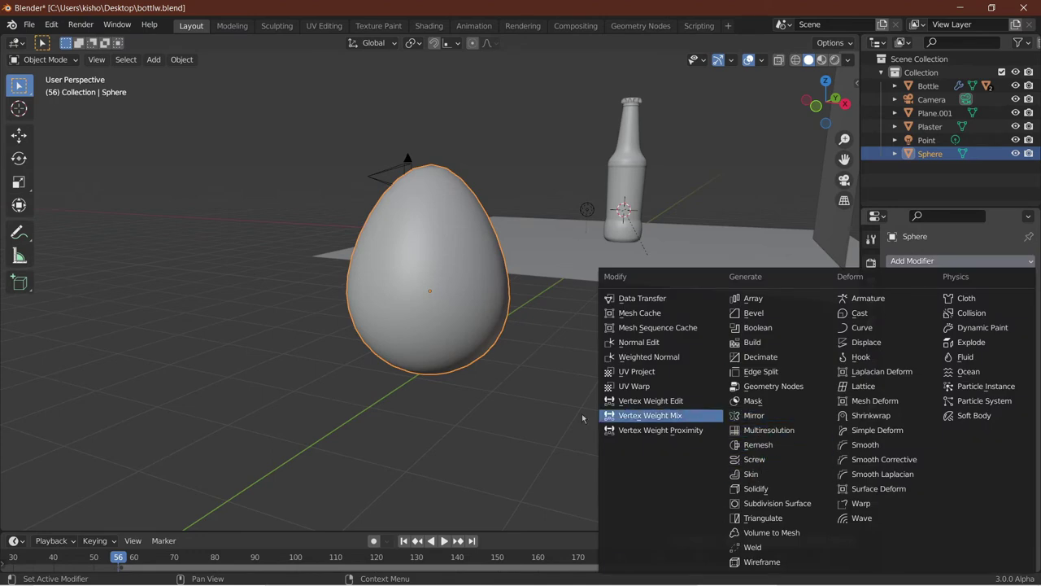
pyautogui.scroll(-3, 411, 265)
pyautogui.scroll(2, 417, 257)
pyautogui.moveTo(411, 265); pyautogui.dragTo(437, 195, button='middle')
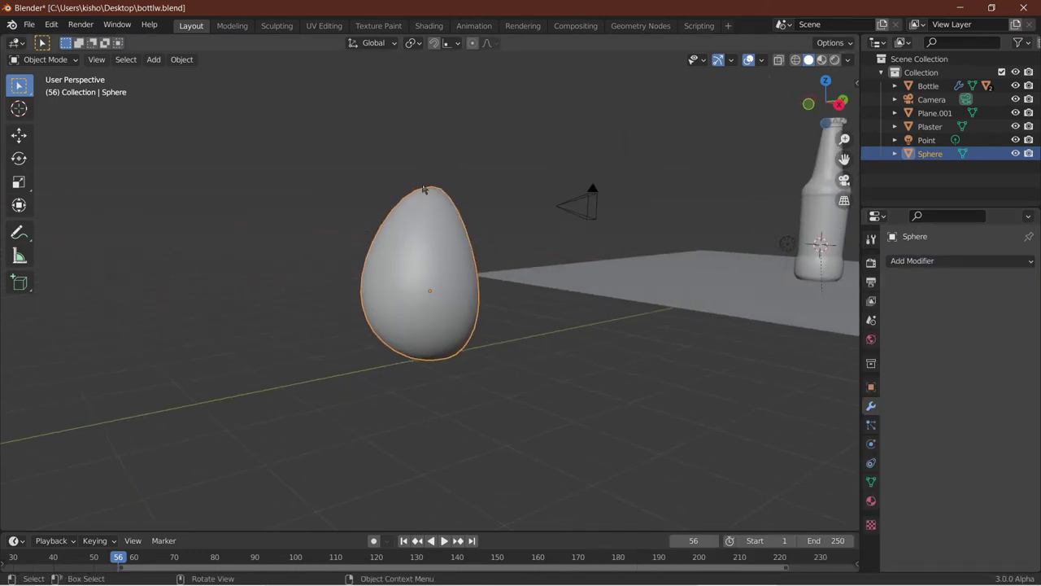
pyautogui.click(932, 261)
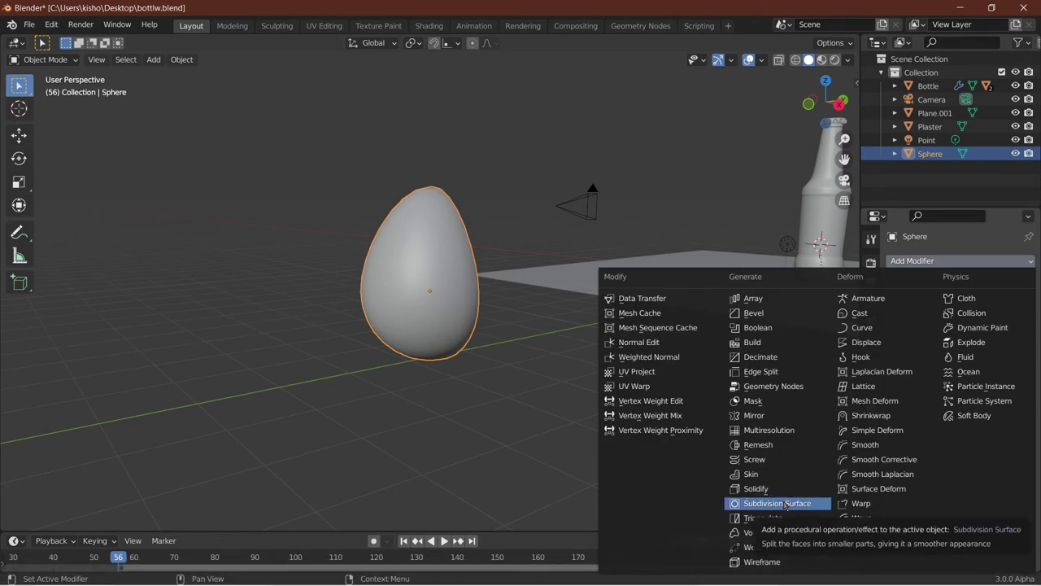
pyautogui.click(785, 505)
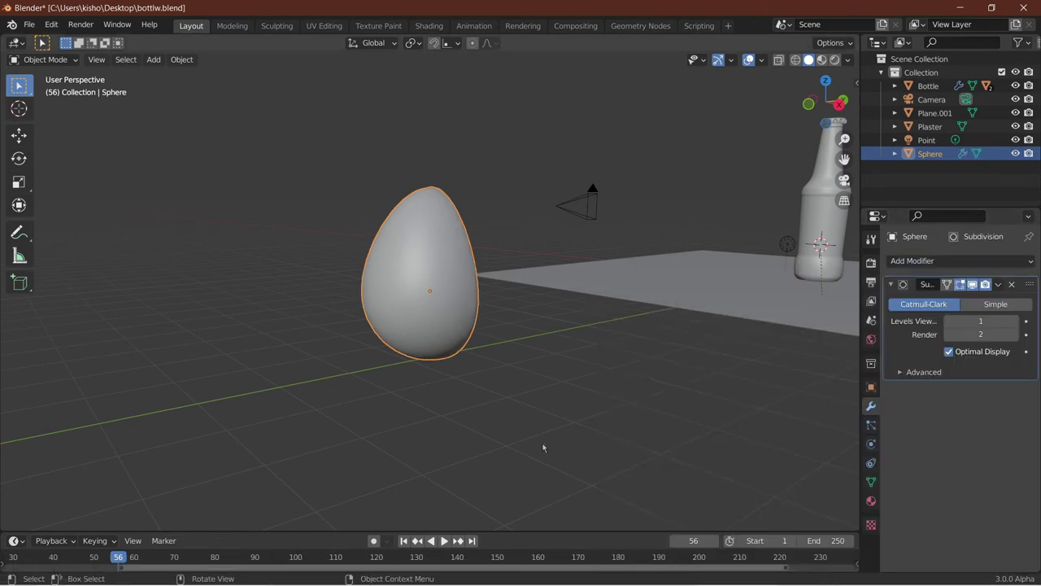
pyautogui.scroll(6, 544, 317)
pyautogui.click(1016, 320)
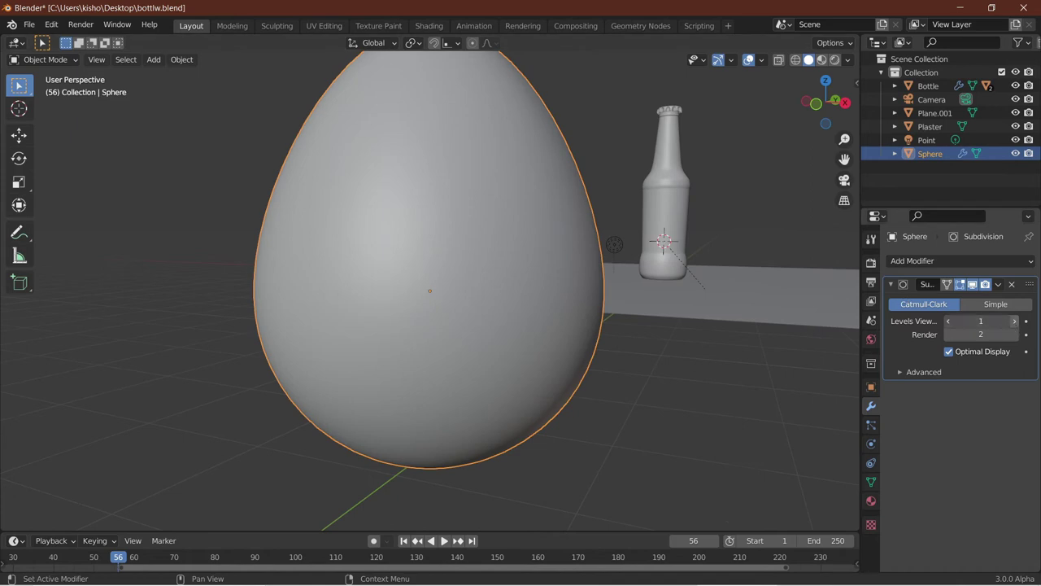
# Scale the droplet down uniformly to about 0.062 so it is small beside the bottle.
pyautogui.scroll(-3, 599, 312)
pyautogui.moveTo(598, 312); pyautogui.dragTo(618, 331, button='middle')
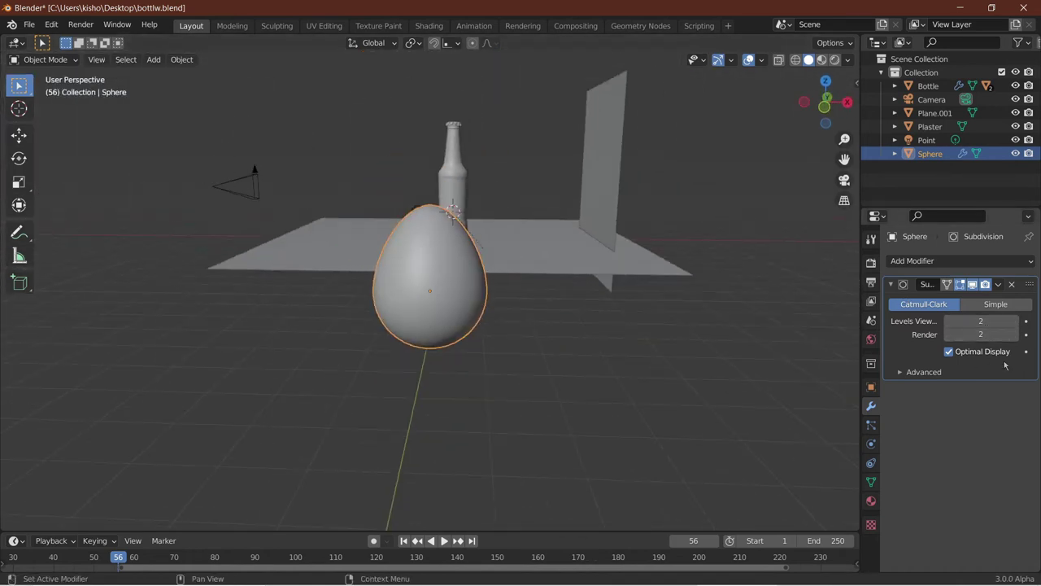
pyautogui.moveTo(420, 252); pyautogui.dragTo(377, 261, button='middle')
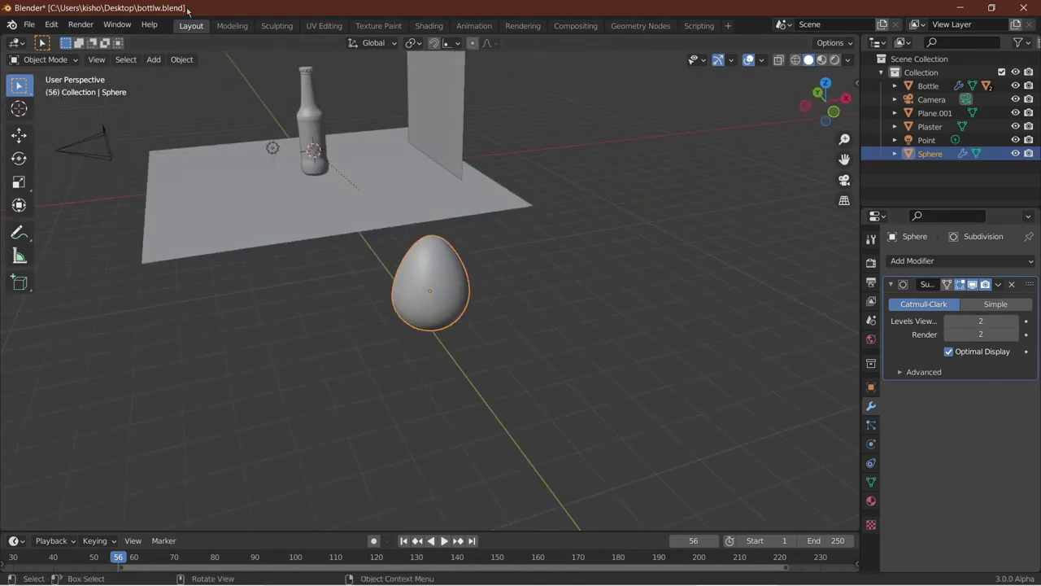
pyautogui.scroll(-3, 453, 323)
pyautogui.scroll(5, 433, 428)
pyautogui.moveTo(544, 456); pyautogui.dragTo(488, 380, button='middle')
pyautogui.scroll(3, 523, 392)
pyautogui.scroll(-3, 488, 381)
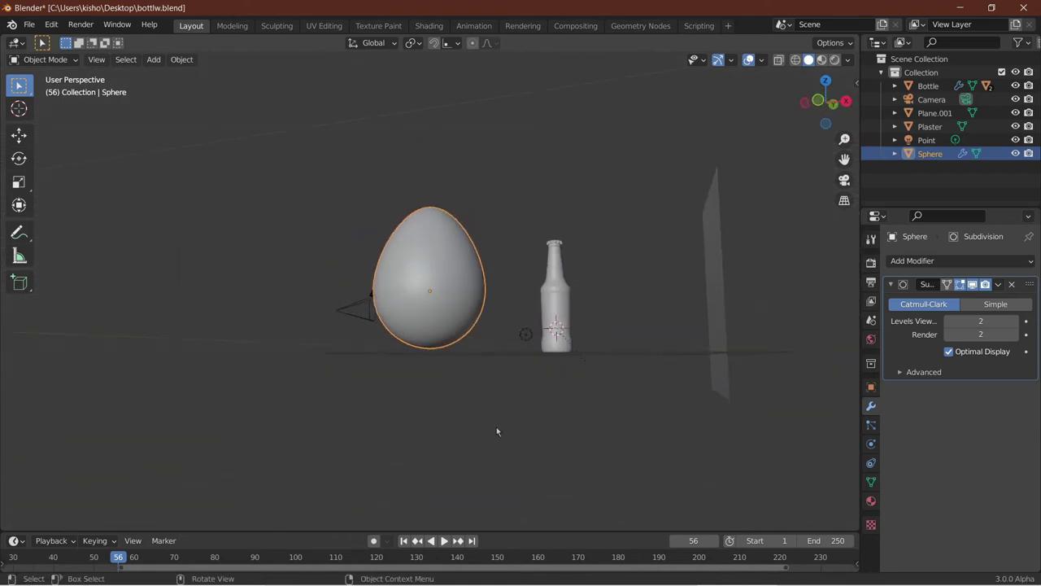
pyautogui.moveTo(496, 431); pyautogui.dragTo(579, 364, button='middle')
pyautogui.press('s')
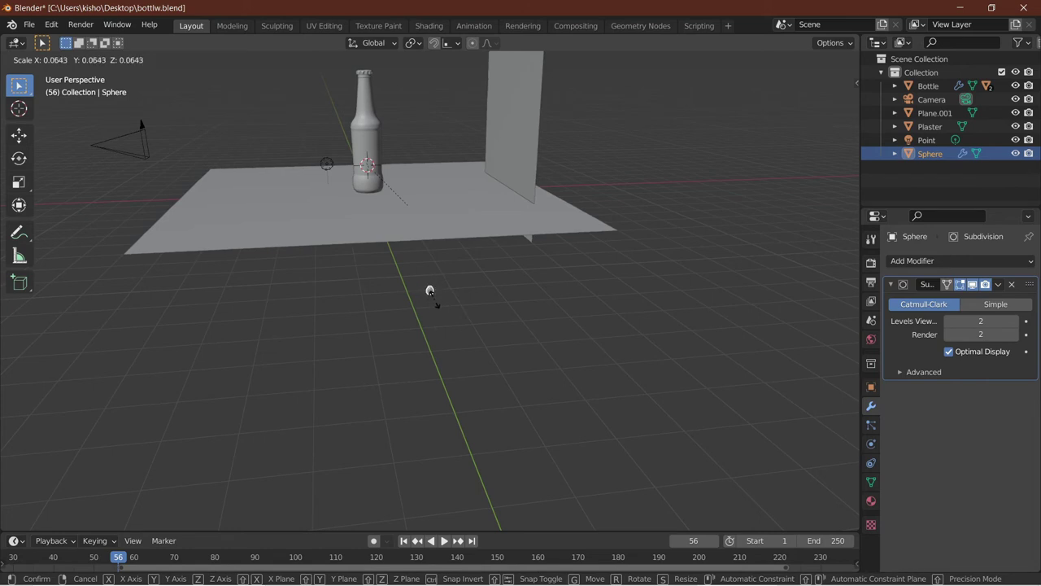
pyautogui.click(437, 302)
# Link the droplet to a new collection named "water droplets".
pyautogui.scroll(4, 436, 302)
pyautogui.moveTo(436, 301); pyautogui.dragTo(467, 318, button='middle')
pyautogui.scroll(3, 551, 300)
pyautogui.scroll(1, 467, 318)
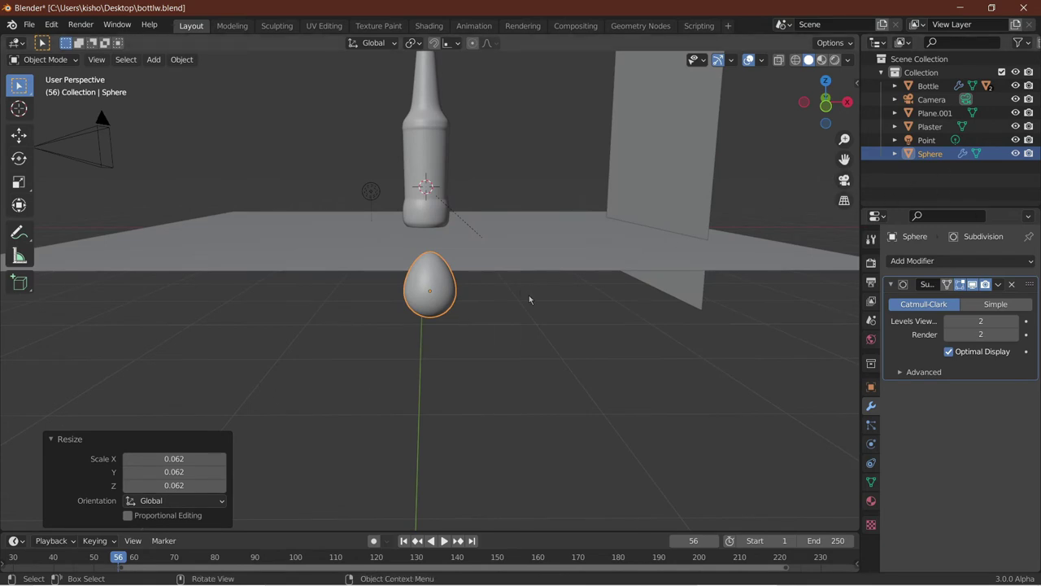
pyautogui.hotkey('shift', 'm')
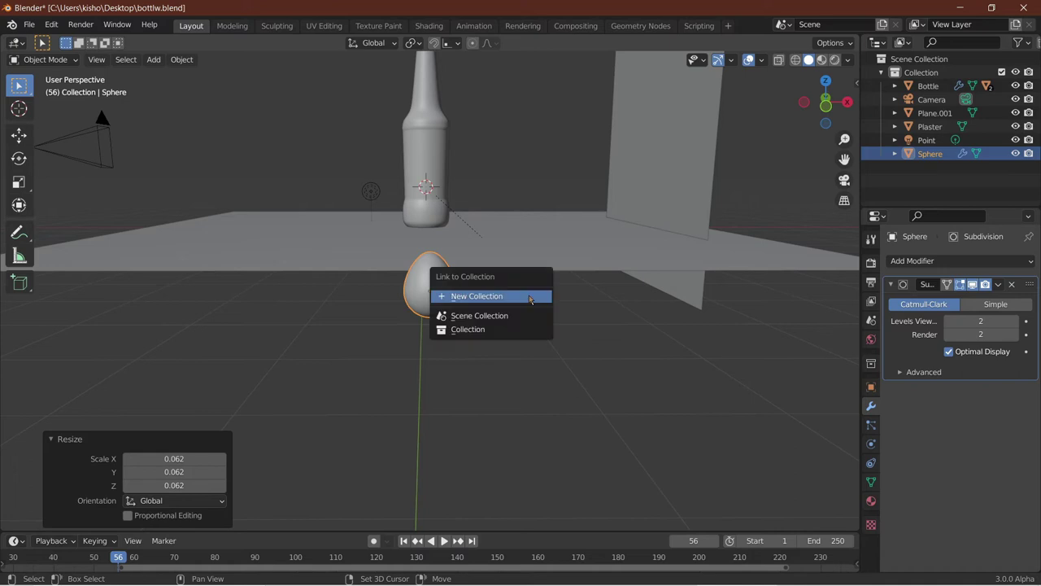
pyautogui.click(529, 299)
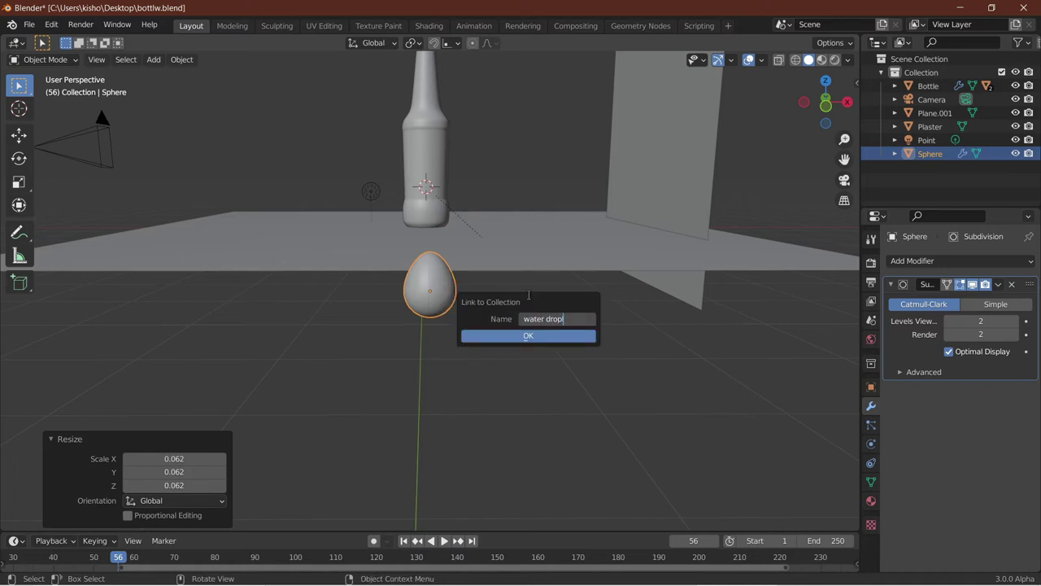
pyautogui.press('Return')
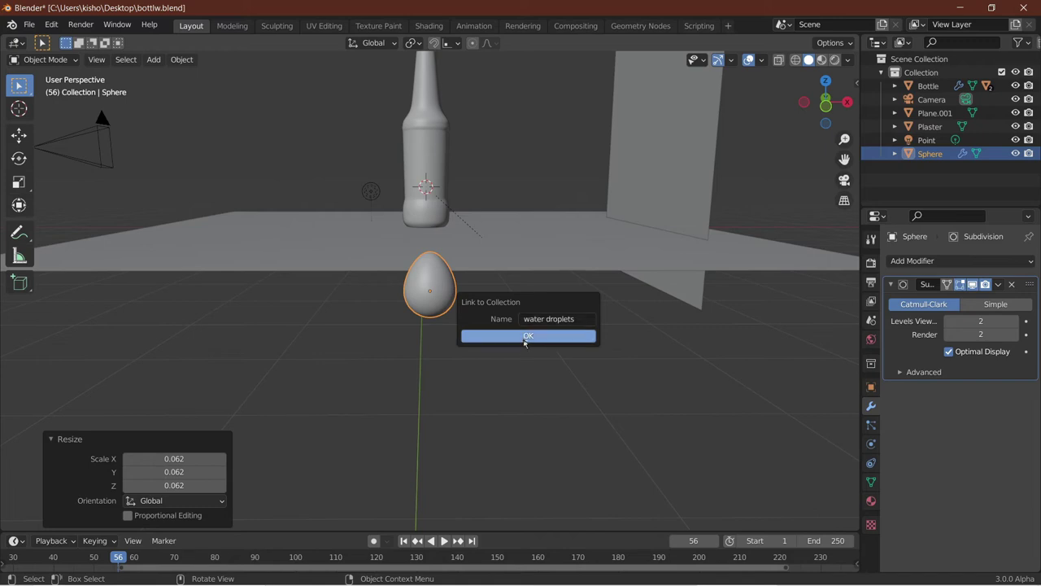
pyautogui.click(524, 336)
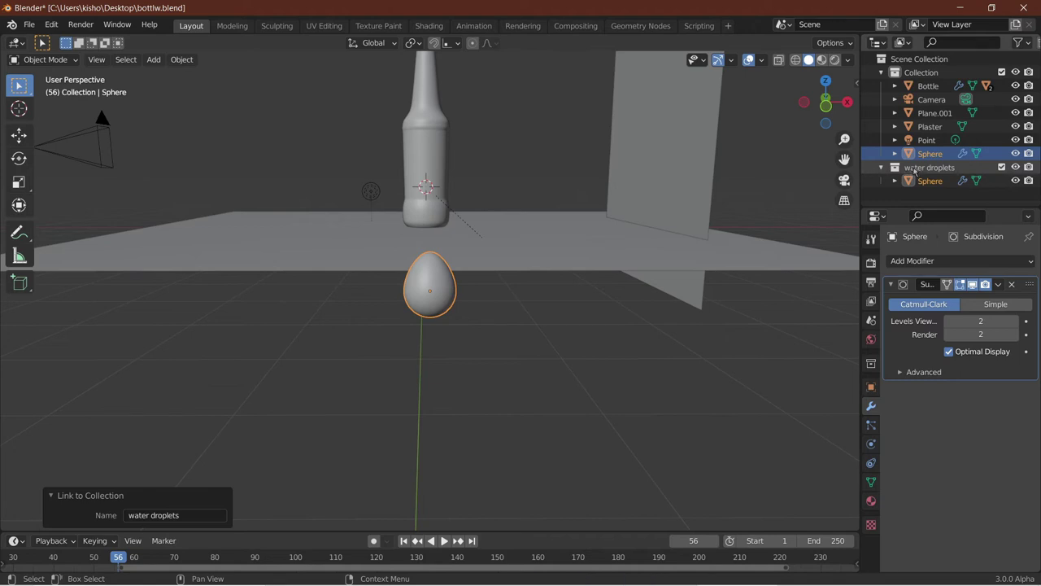
pyautogui.scroll(3, 402, 318)
pyautogui.moveTo(402, 318); pyautogui.dragTo(398, 341, button='middle')
pyautogui.scroll(2, 528, 320)
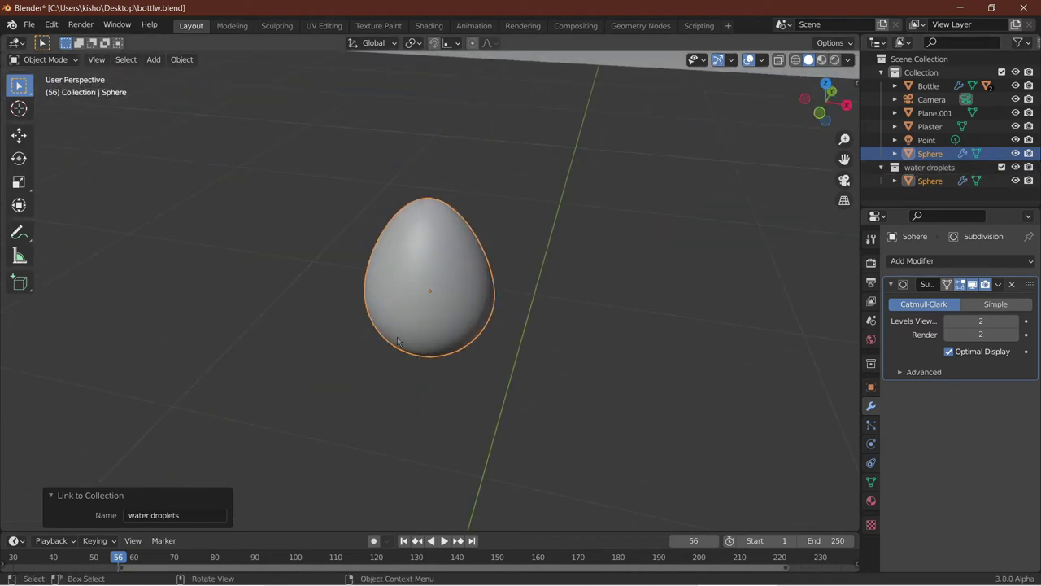
pyautogui.press('Tab')
pyautogui.press('`')
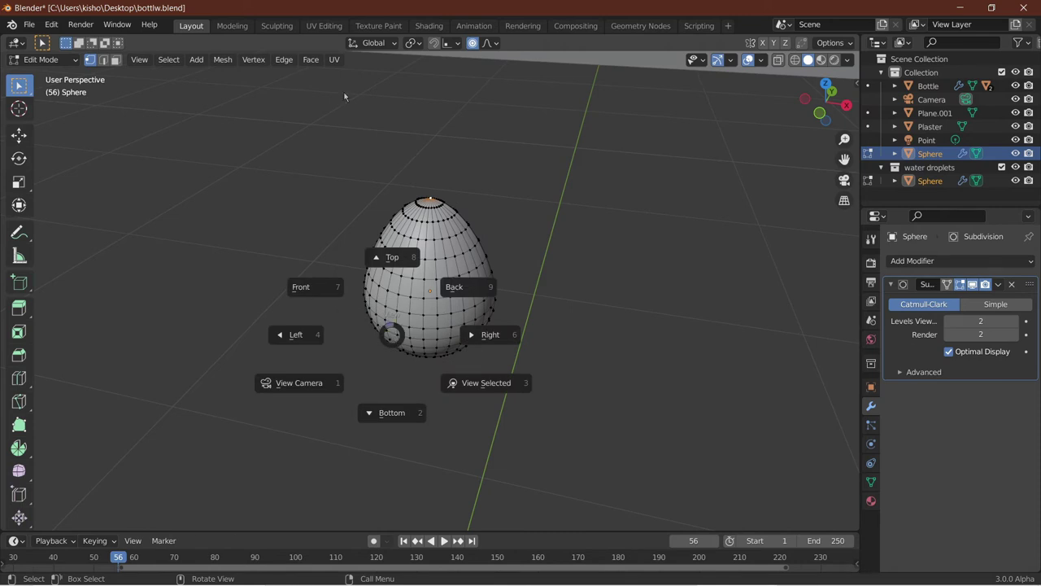
pyautogui.press('Escape')
pyautogui.moveTo(285, 175); pyautogui.dragTo(264, 157, button='middle')
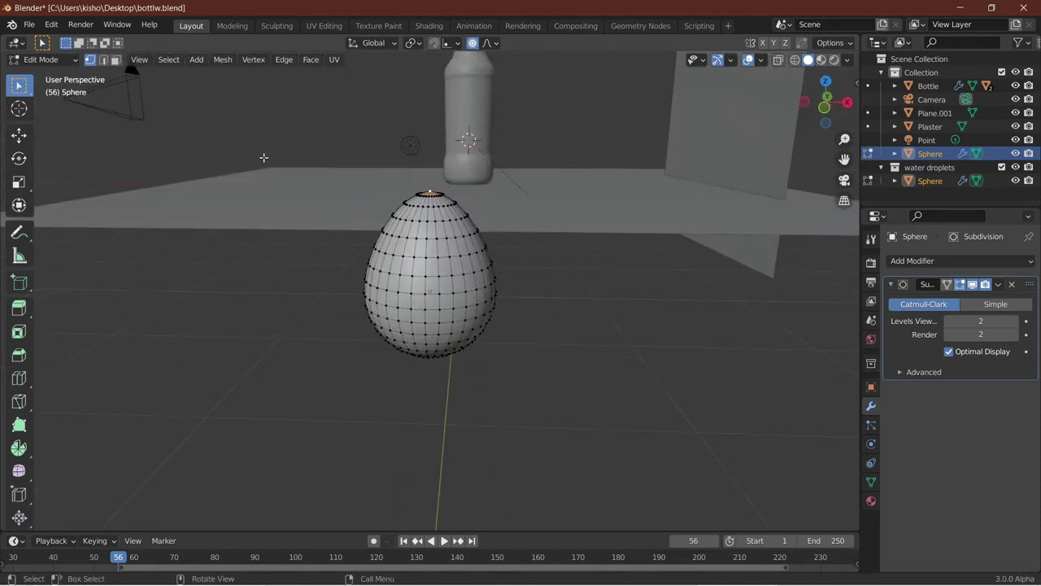
pyautogui.press('Tab')
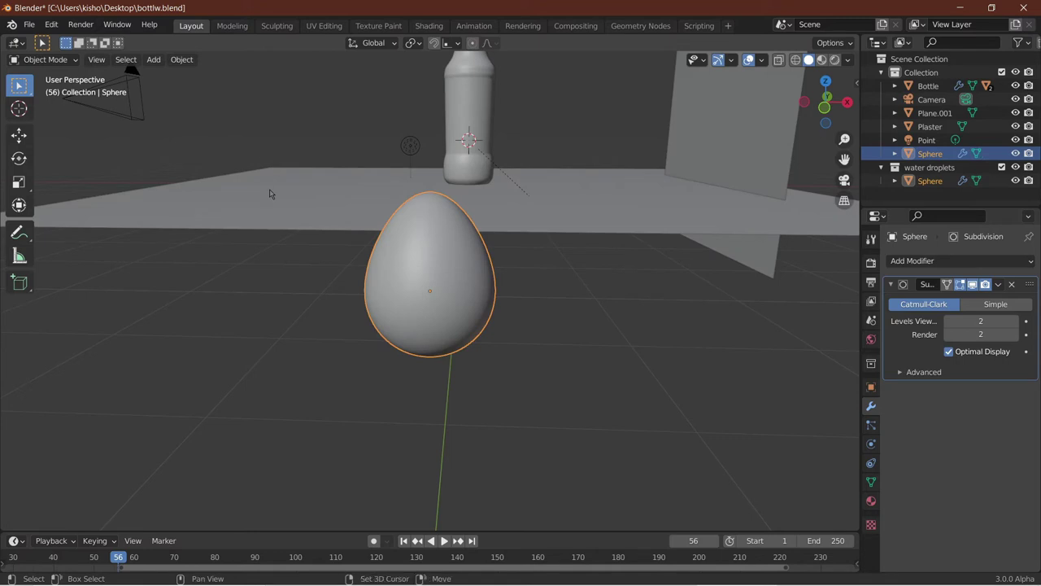
# Duplicate the droplet about 0.135 m along X, make the water droplets collection active, and reselect the copy.
pyautogui.hotkey('shift', 'd')
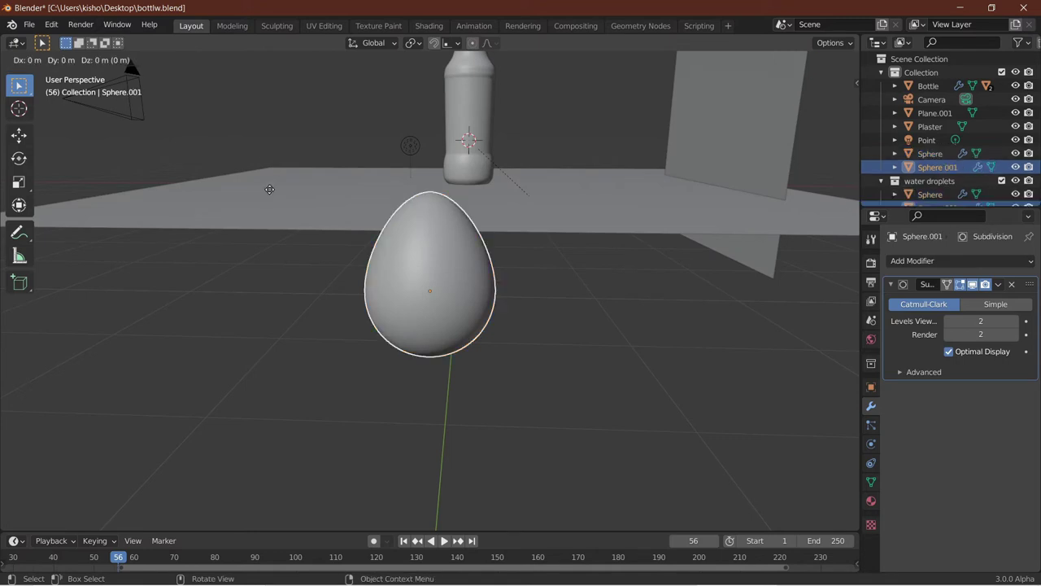
pyautogui.press('x')
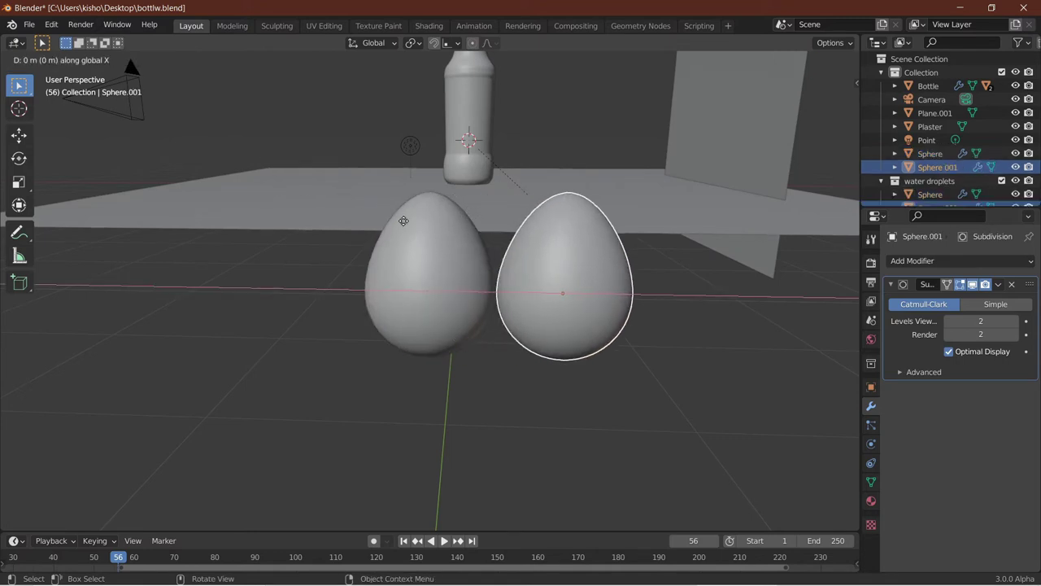
pyautogui.click(413, 224)
pyautogui.scroll(-1, 948, 145)
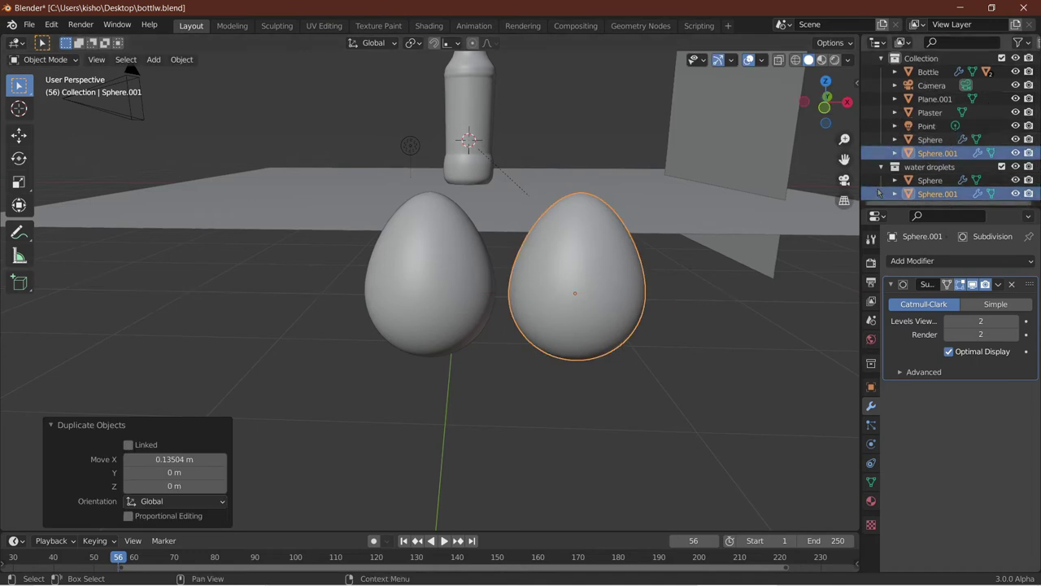
pyautogui.click(933, 167)
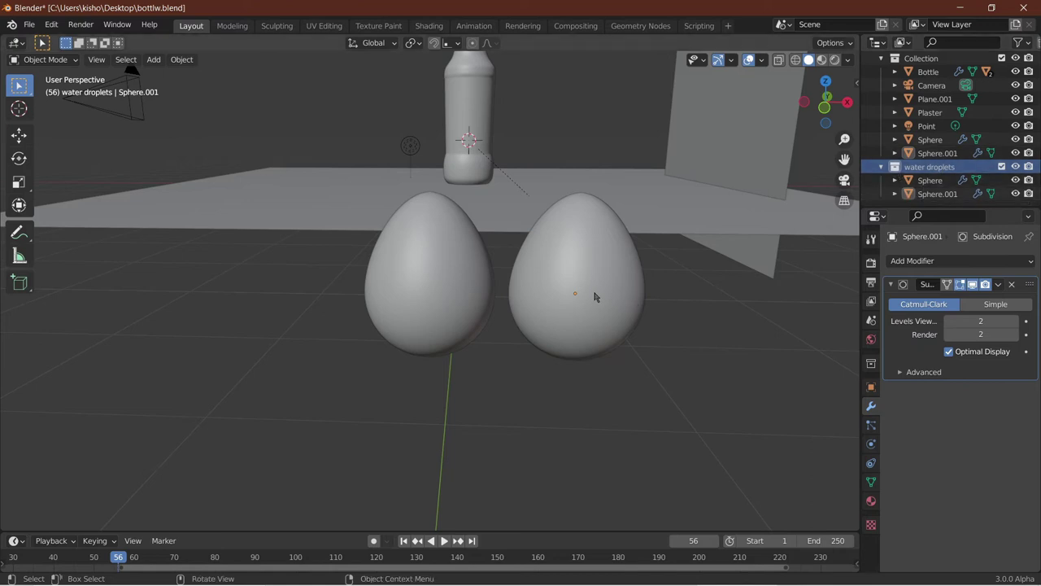
pyautogui.click(569, 286)
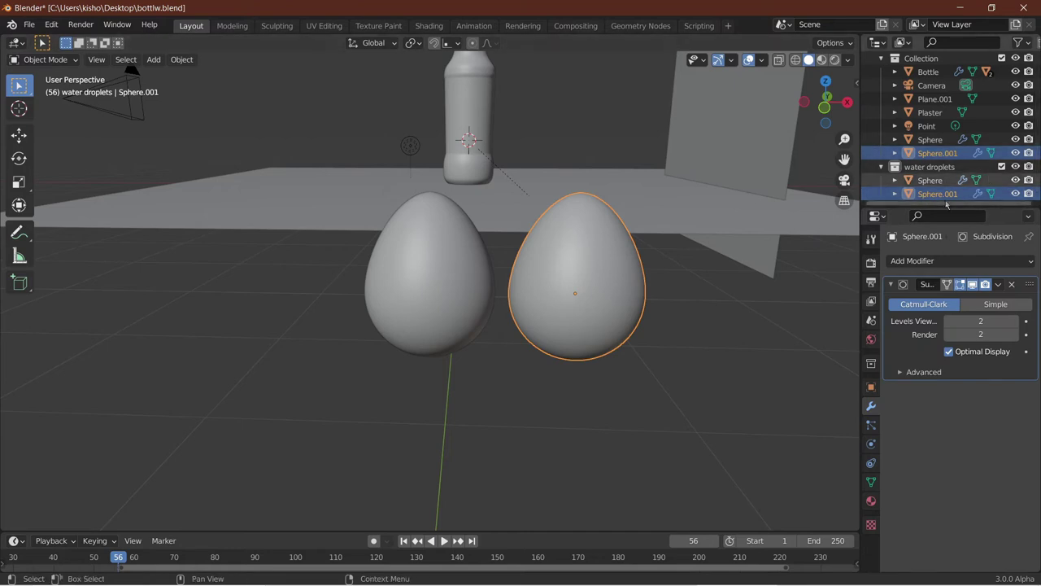
# Enter Edit Mode on the copied droplet.
pyautogui.moveTo(657, 236)
pyautogui.mouseDown(button='middle')
pyautogui.moveTo(614, 234)
pyautogui.moveTo(653, 245)
pyautogui.mouseUp(button='middle')
pyautogui.press('Tab')
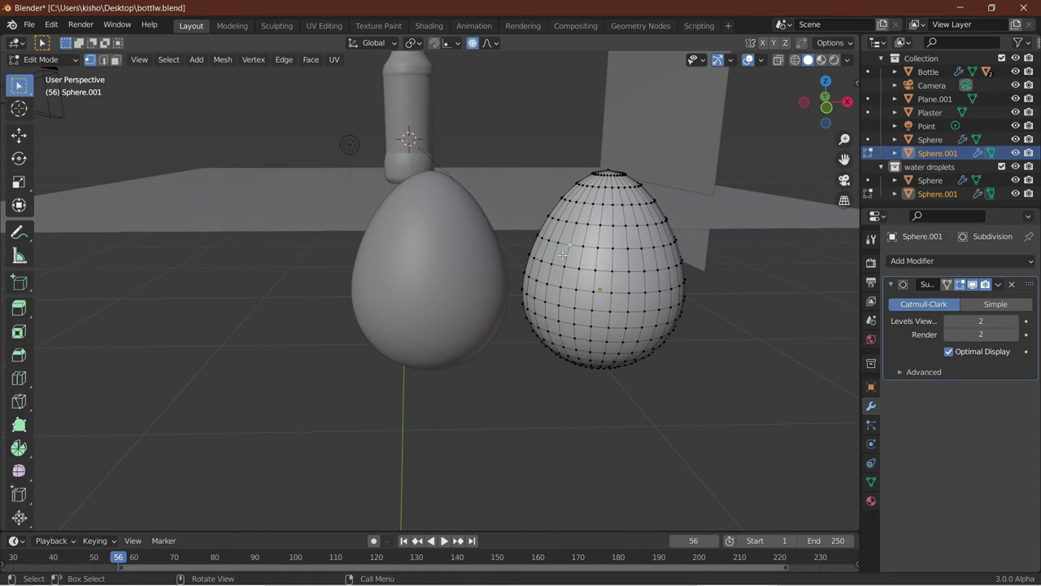
pyautogui.scroll(-3, 563, 255)
pyautogui.moveTo(563, 255); pyautogui.dragTo(516, 240, button='middle')
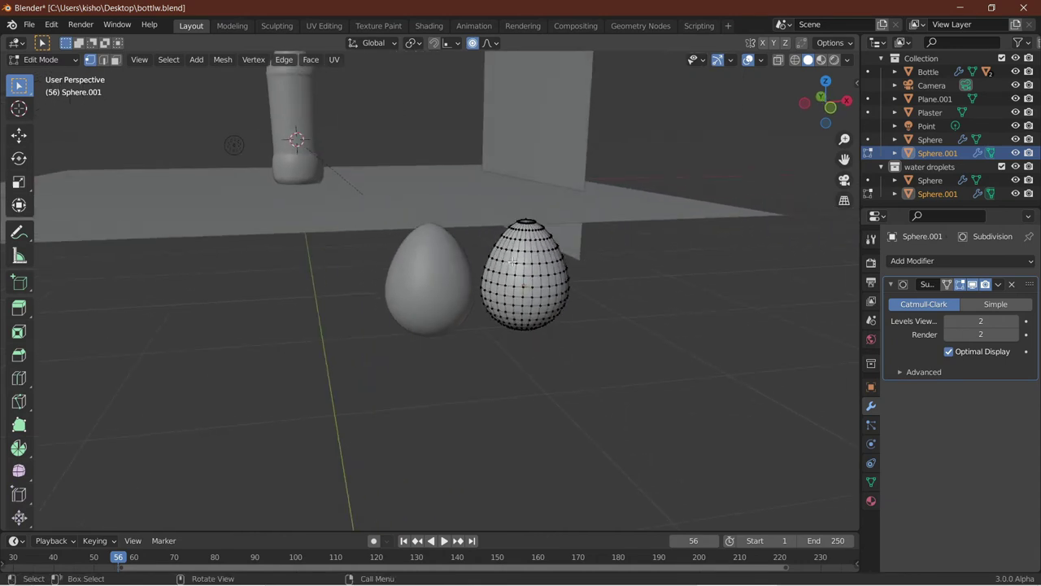
pyautogui.press('g')
pyautogui.rightClick(512, 262)
pyautogui.scroll(-4, 512, 262)
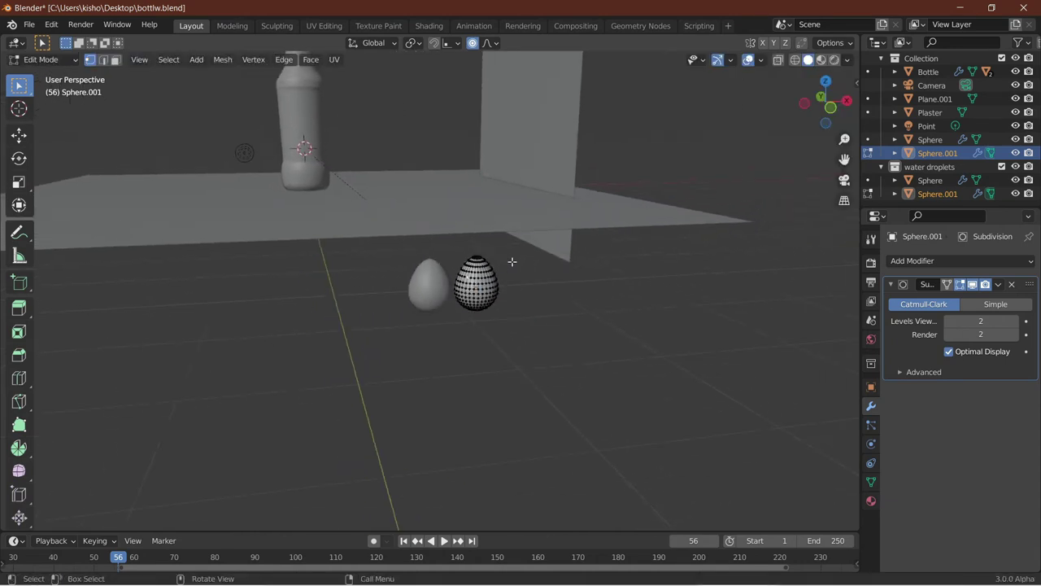
pyautogui.scroll(1, 512, 261)
pyautogui.press('g')
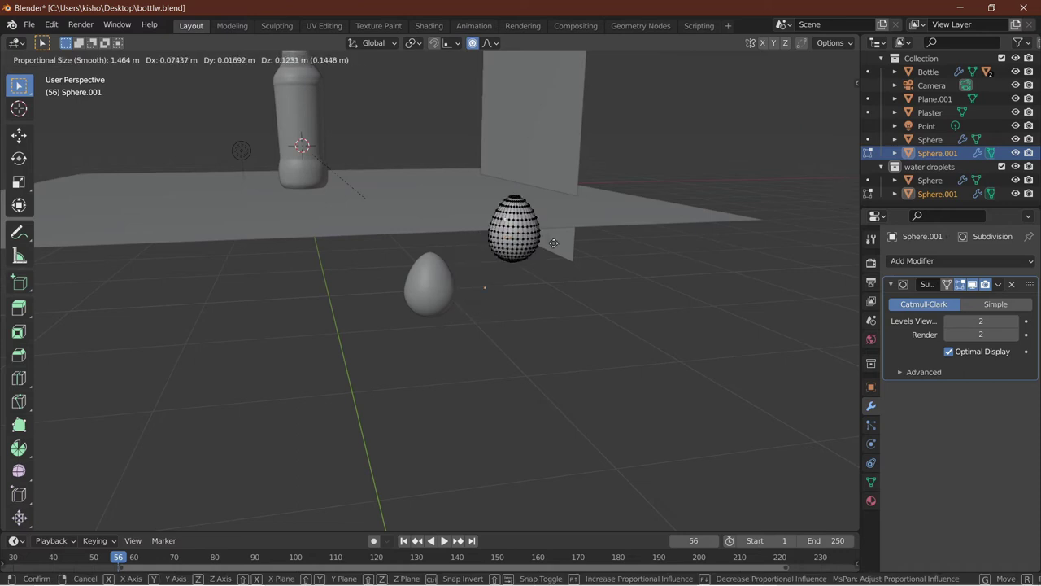
pyautogui.press('Escape')
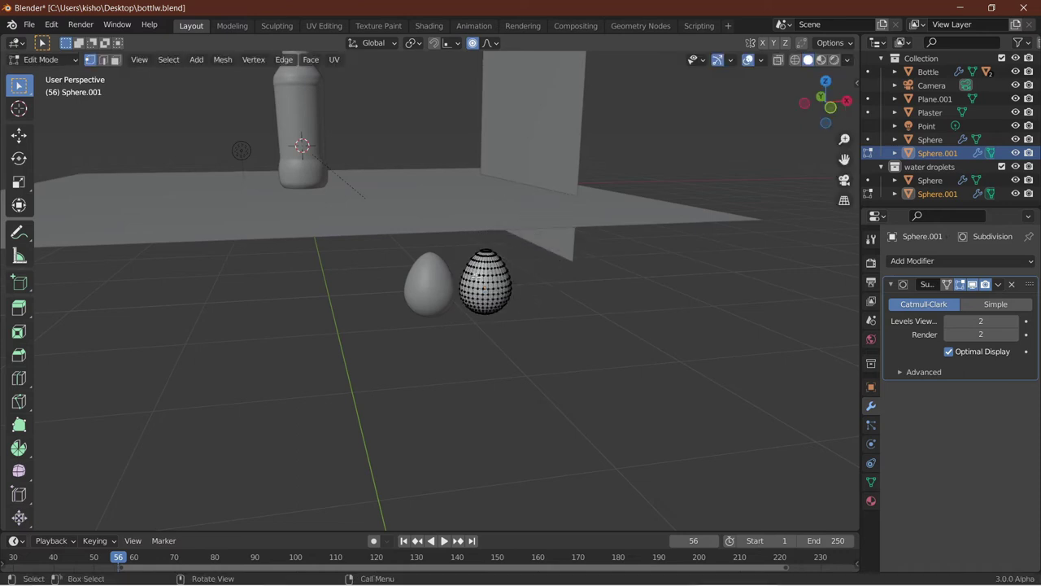
# Reduce the proportional editing size to about 0.069 m and shift the selected part of the copied droplet about -0.014 m along X.
pyautogui.press('g')
pyautogui.scroll(5, 476, 277)
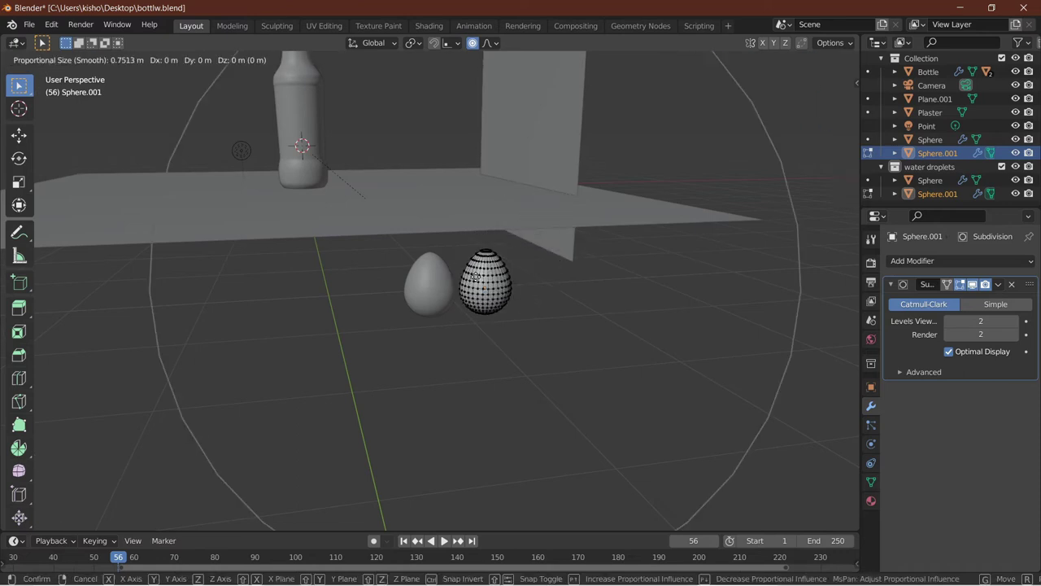
pyautogui.scroll(17, 477, 276)
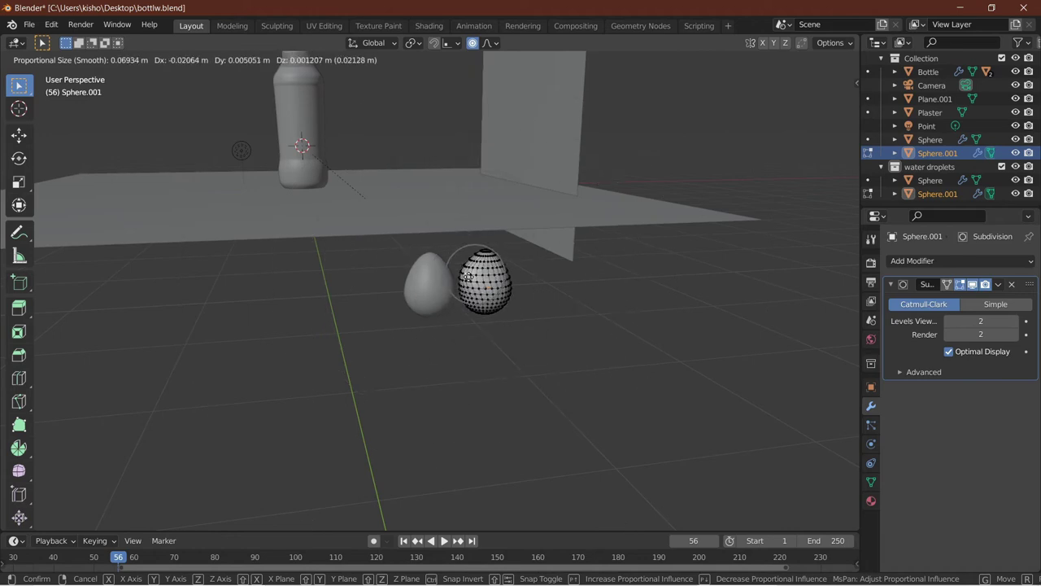
pyautogui.click(477, 279)
pyautogui.scroll(2, 478, 281)
pyautogui.scroll(2, 478, 283)
pyautogui.moveTo(478, 283); pyautogui.dragTo(456, 278, button='middle')
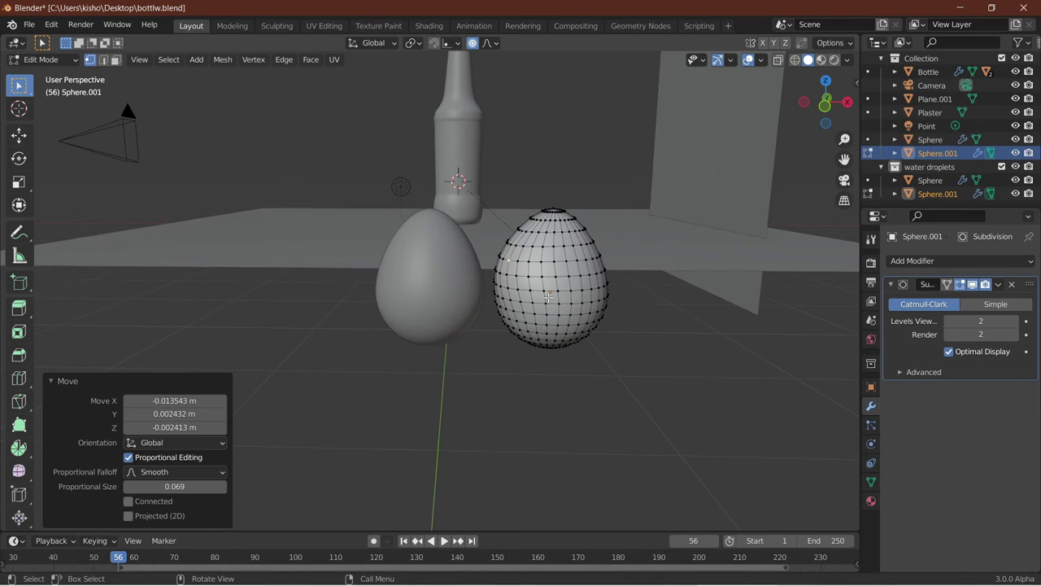
# Deform the copied droplet with several small proportional vertex moves near its middle and tip, and return to Object Mode.
pyautogui.press('g')
pyautogui.click(556, 298)
pyautogui.press('g')
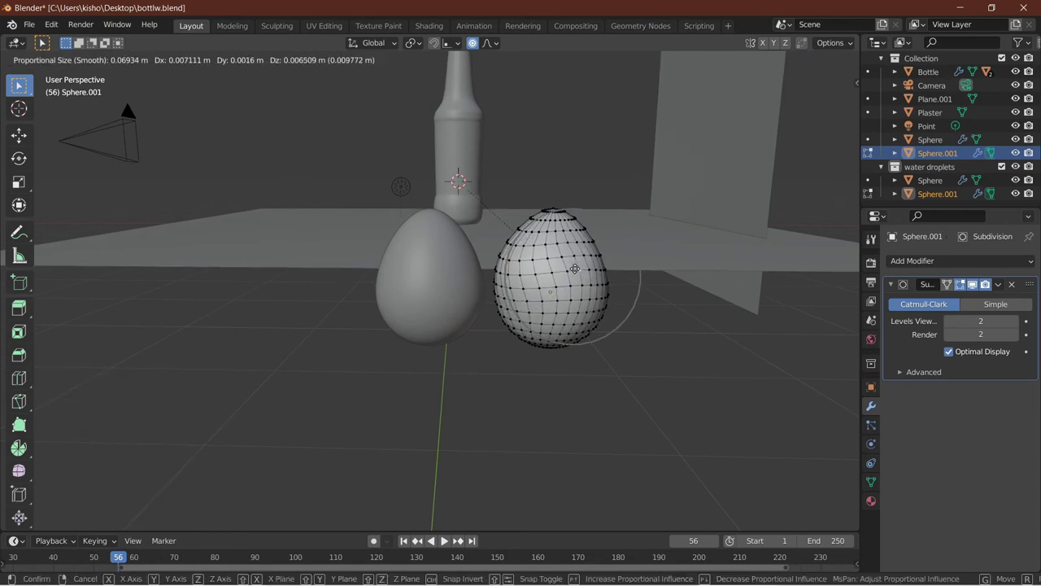
pyautogui.click(575, 269)
pyautogui.press('g')
pyautogui.click(557, 221)
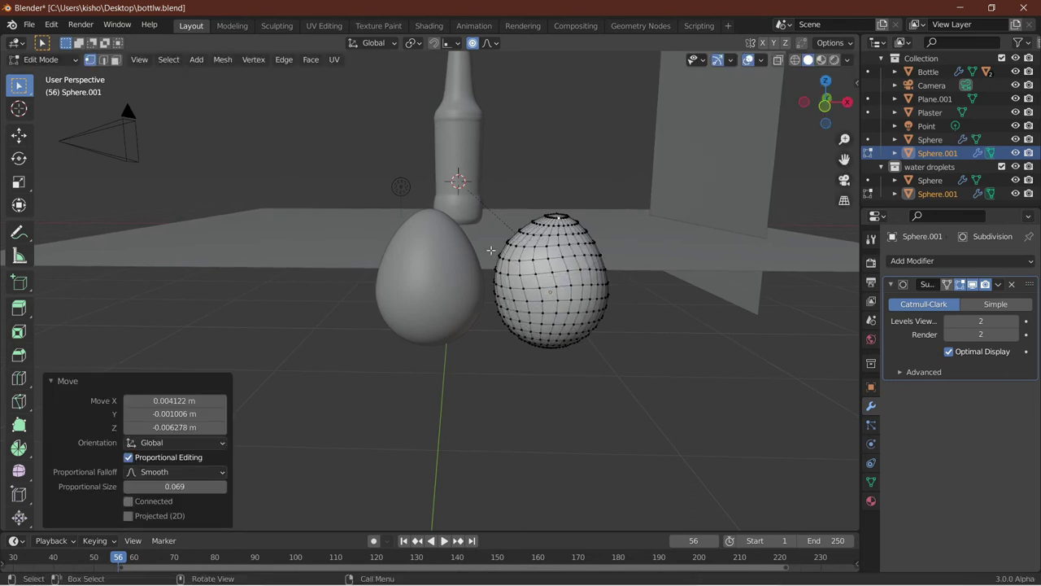
pyautogui.moveTo(491, 250); pyautogui.dragTo(576, 352, button='middle')
pyautogui.scroll(2, 369, 220)
pyautogui.press('Tab')
# Narrow both the copied and the original droplet slightly by scaling each along the X axis.
pyautogui.scroll(-3, 577, 352)
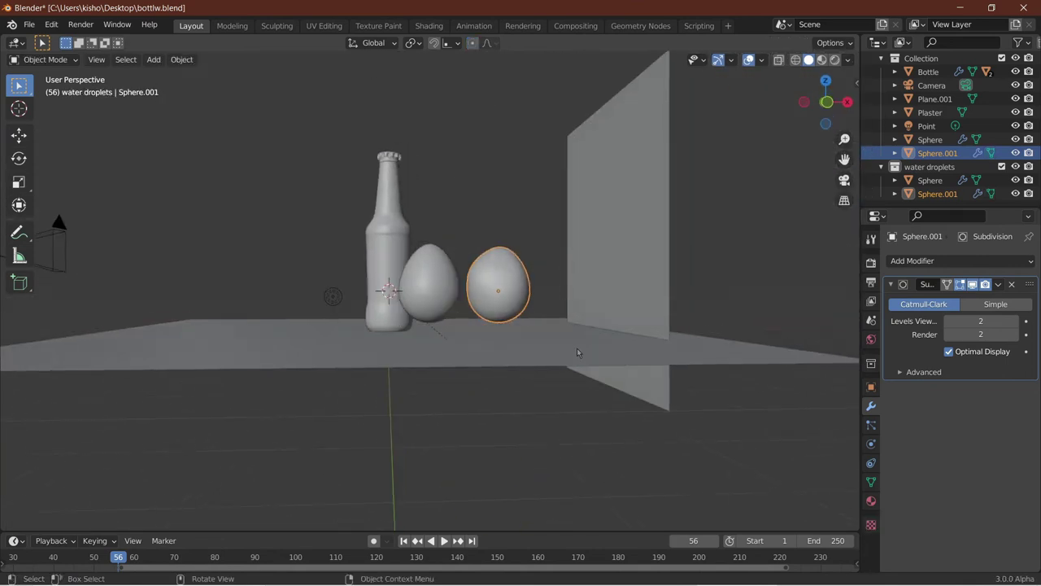
pyautogui.press('s')
pyautogui.press('x')
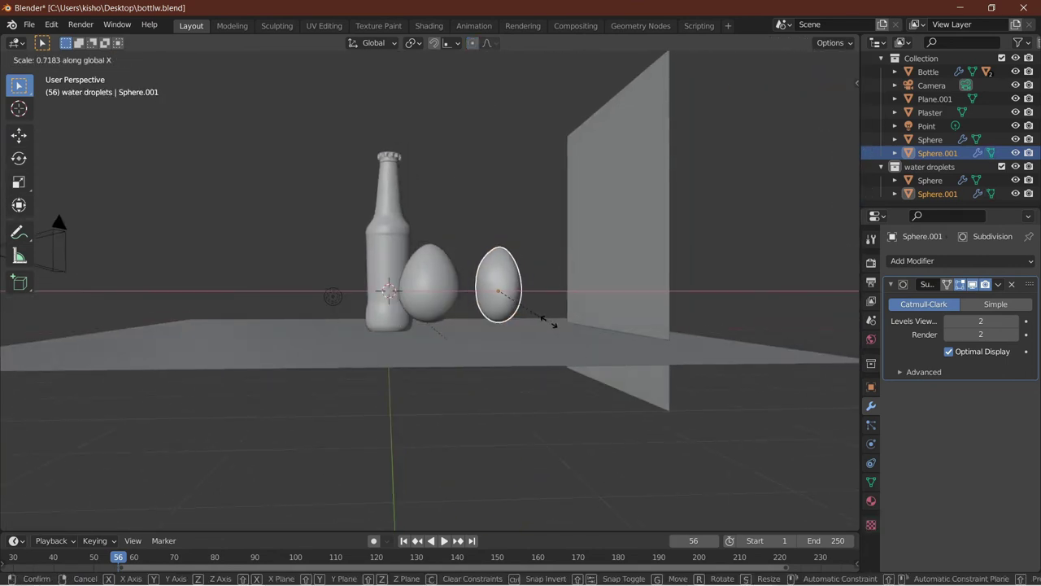
pyautogui.click(558, 321)
pyautogui.click(434, 282)
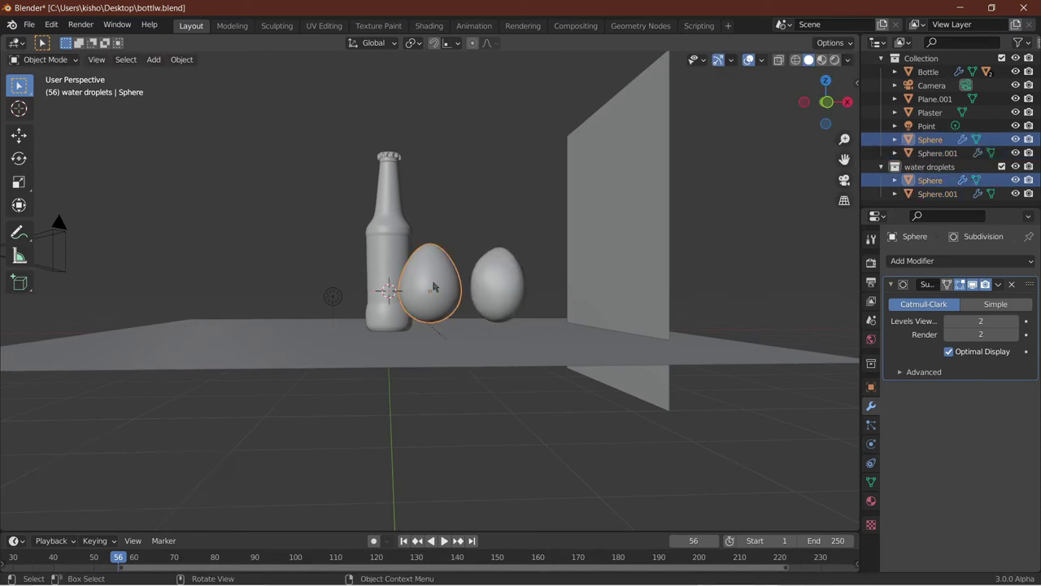
pyautogui.press('x')
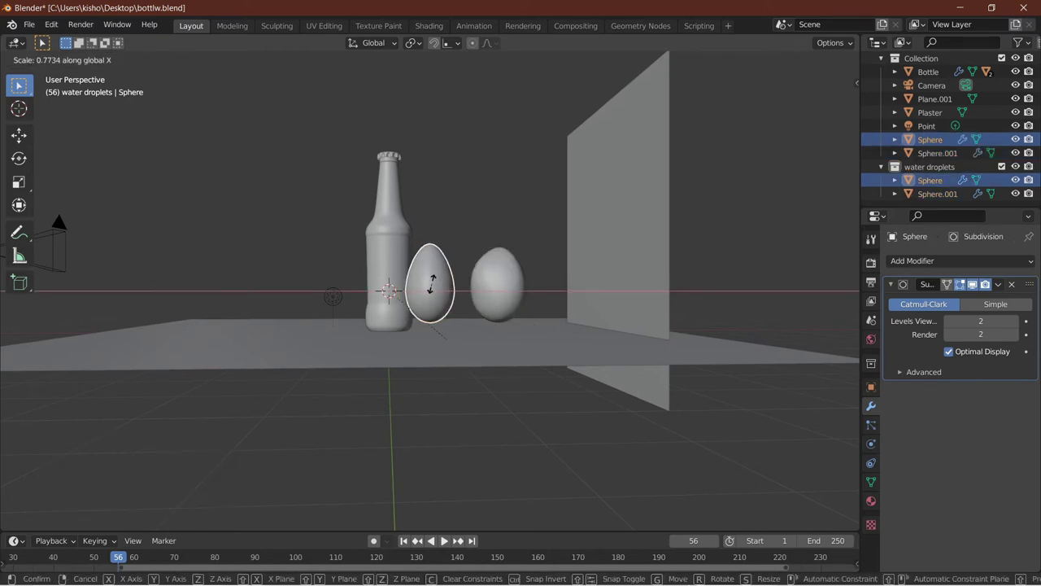
pyautogui.click(439, 287)
# Examine the reshaped droplets from the side and compare their placement with the bottle scene.
pyautogui.scroll(4, 423, 299)
pyautogui.moveTo(423, 299); pyautogui.dragTo(620, 319, button='middle')
pyautogui.scroll(-3, 407, 353)
pyautogui.scroll(6, 182, 358)
pyautogui.scroll(-8, 342, 319)
pyautogui.scroll(4, 481, 319)
pyautogui.scroll(-4, 481, 318)
pyautogui.keyDown('shift'); pyautogui.moveTo(601, 271); pyautogui.dragTo(428, 504, button='middle'); pyautogui.keyUp('shift')
pyautogui.scroll(-2, 212, 394)
pyautogui.scroll(-6, 158, 325)
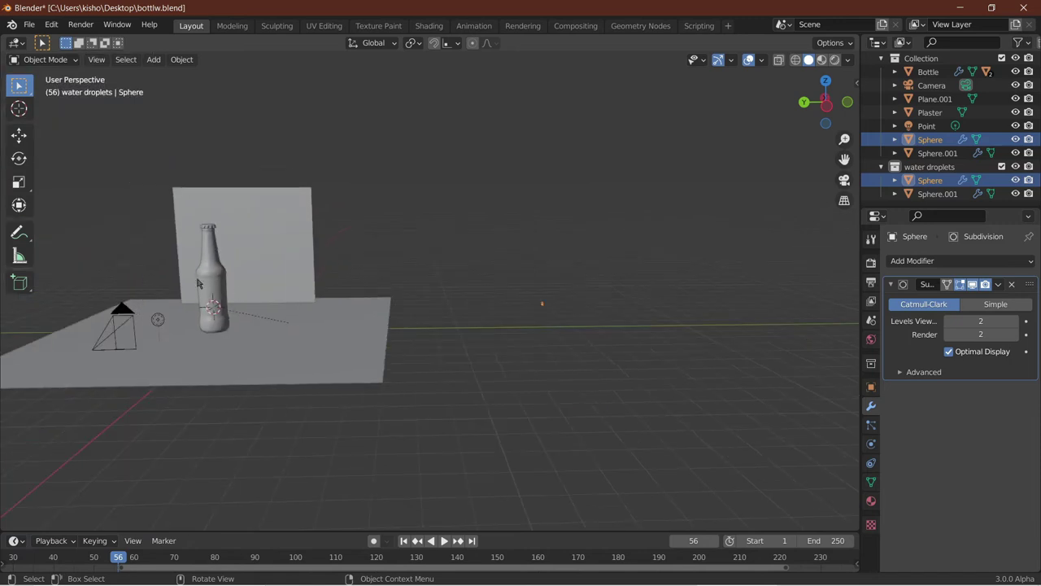
# Select the bottle, check it through the camera and up close, and save the file.
pyautogui.click(209, 276)
pyautogui.press('KP_0')
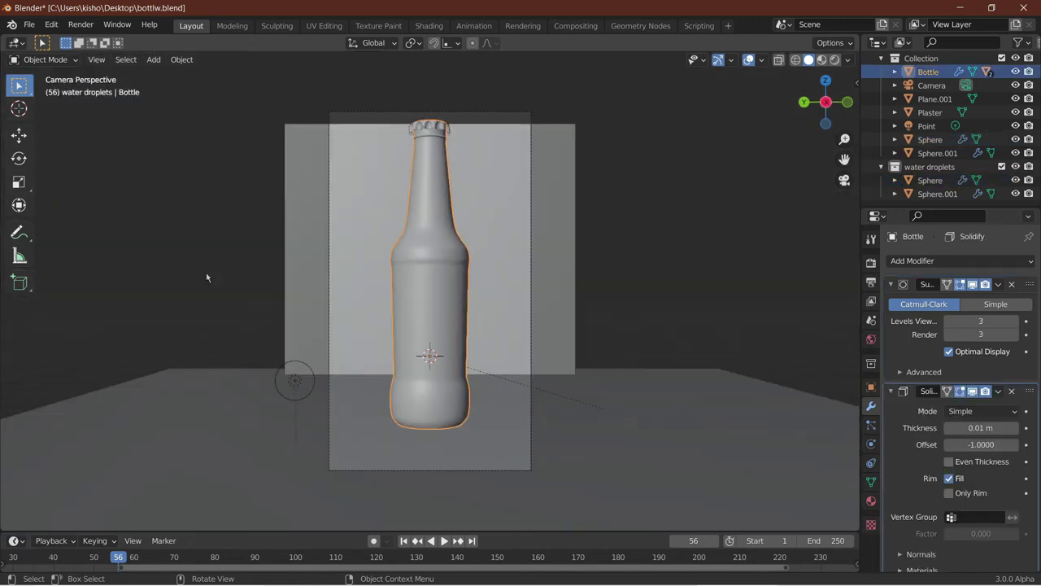
pyautogui.moveTo(395, 214); pyautogui.dragTo(318, 233, button='middle')
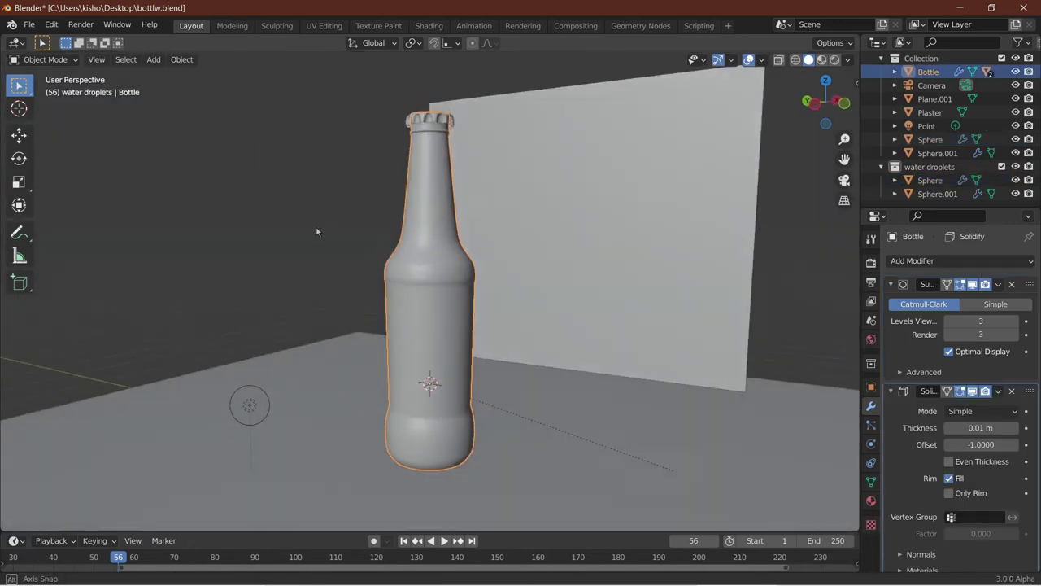
pyautogui.scroll(7, 312, 249)
pyautogui.scroll(-3, 340, 249)
pyautogui.hotkey('ctrl', 's')
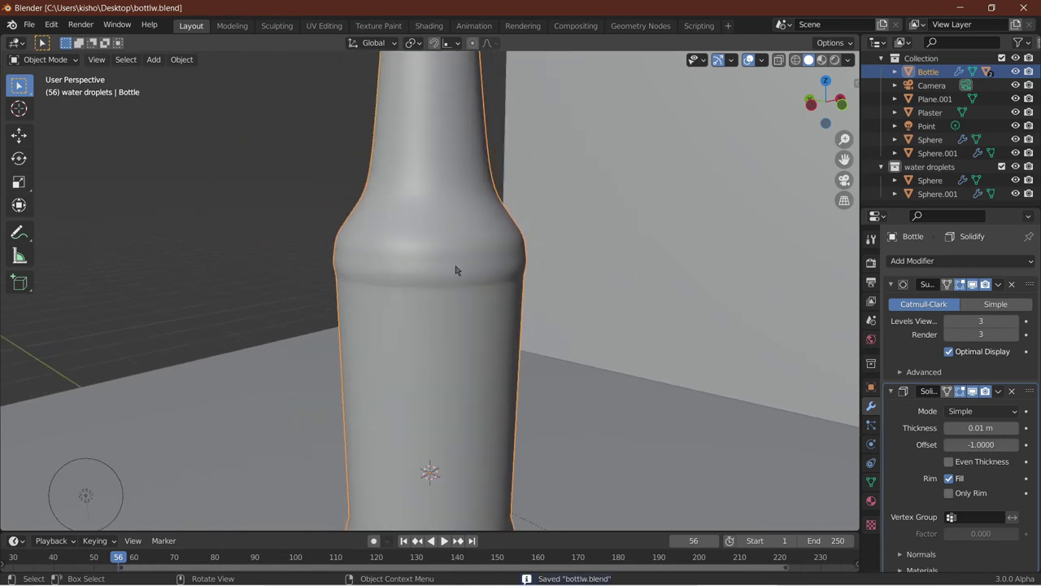
# Add a particle system to the bottle and set its type to Hair.
pyautogui.click(872, 428)
pyautogui.click(1029, 260)
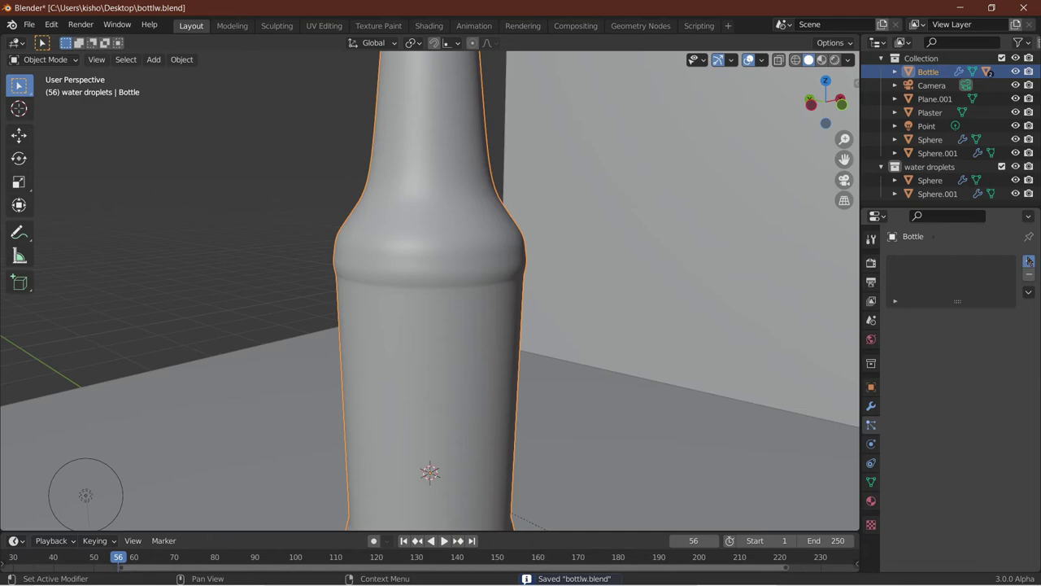
pyautogui.scroll(-5, 521, 325)
pyautogui.moveTo(537, 309); pyautogui.dragTo(107, 262, button='middle')
pyautogui.scroll(1, 480, 329)
pyautogui.click(998, 334)
# Examine how the hair strands are distributed around the bottle from several angles and distances.
pyautogui.scroll(-5, 537, 333)
pyautogui.scroll(6, 537, 333)
pyautogui.scroll(-5, 198, 281)
pyautogui.scroll(3, 268, 256)
pyautogui.scroll(-5, 171, 272)
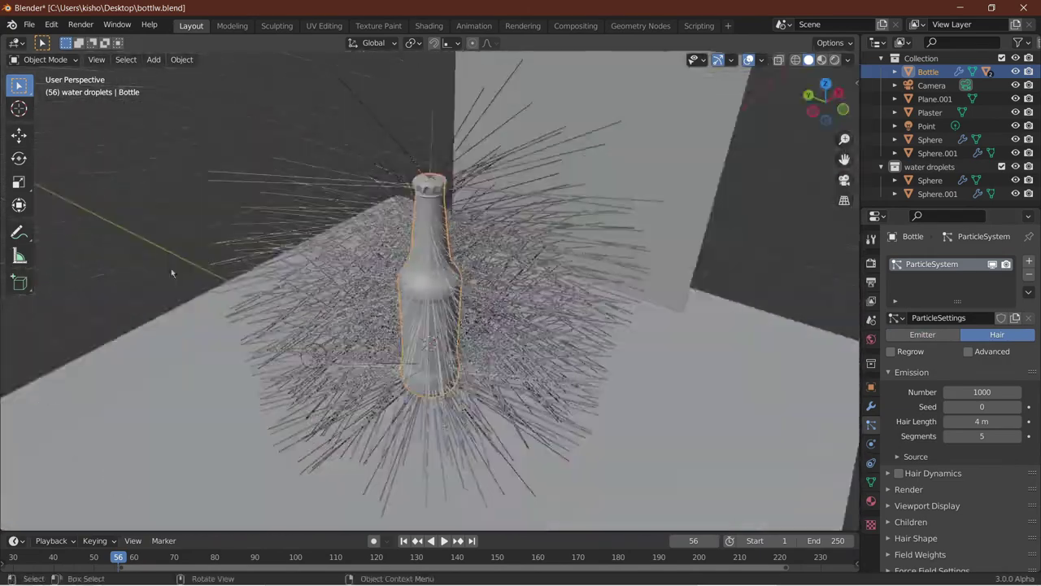
pyautogui.scroll(9, 278, 197)
pyautogui.moveTo(218, 234)
pyautogui.mouseDown(button='middle')
pyautogui.moveTo(278, 198)
pyautogui.moveTo(223, 224)
pyautogui.mouseUp(button='middle')
pyautogui.scroll(-3, 953, 387)
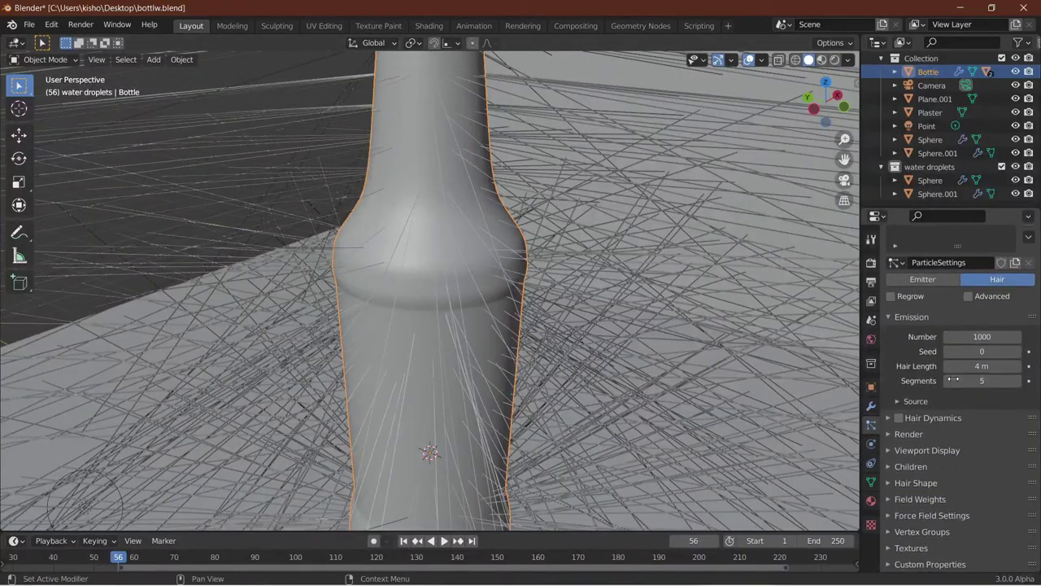
pyautogui.scroll(-6, 560, 368)
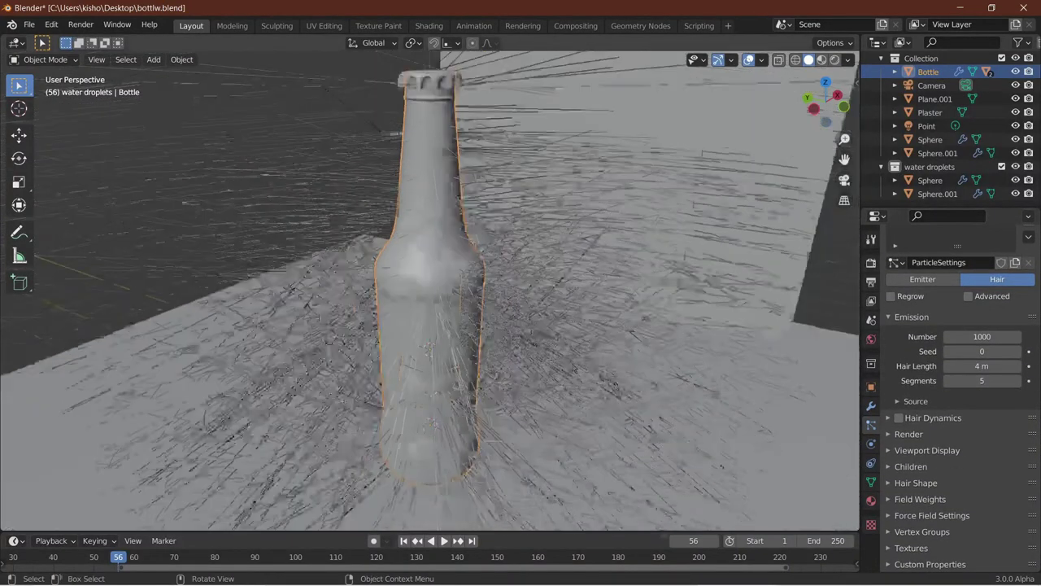
pyautogui.moveTo(559, 368); pyautogui.dragTo(640, 347, button='middle')
pyautogui.scroll(10, 641, 347)
pyautogui.scroll(-3, 642, 348)
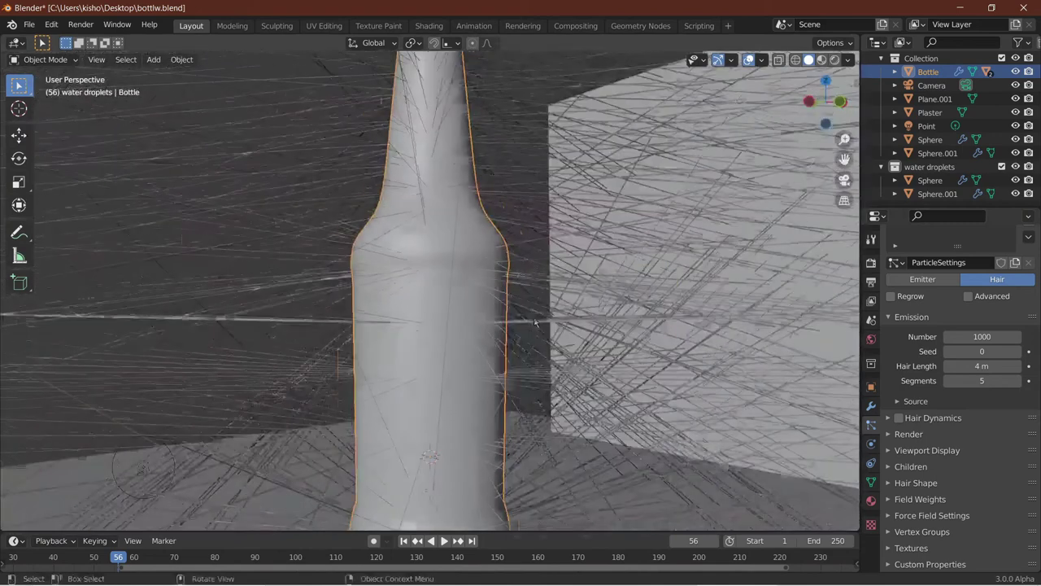
pyautogui.scroll(-7, 439, 235)
pyautogui.scroll(1, 439, 235)
pyautogui.moveTo(439, 235); pyautogui.dragTo(579, 294, button='middle')
pyautogui.scroll(-2, 615, 289)
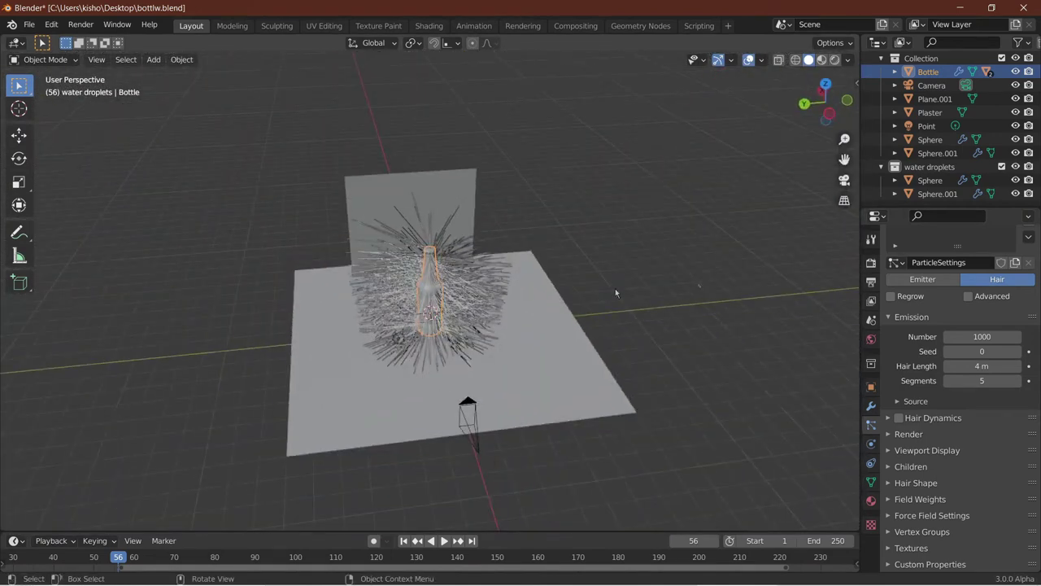
# Render the bottle's hair particles as a Collection, with water droplets as the instance collection.
pyautogui.moveTo(639, 259); pyautogui.dragTo(751, 323)
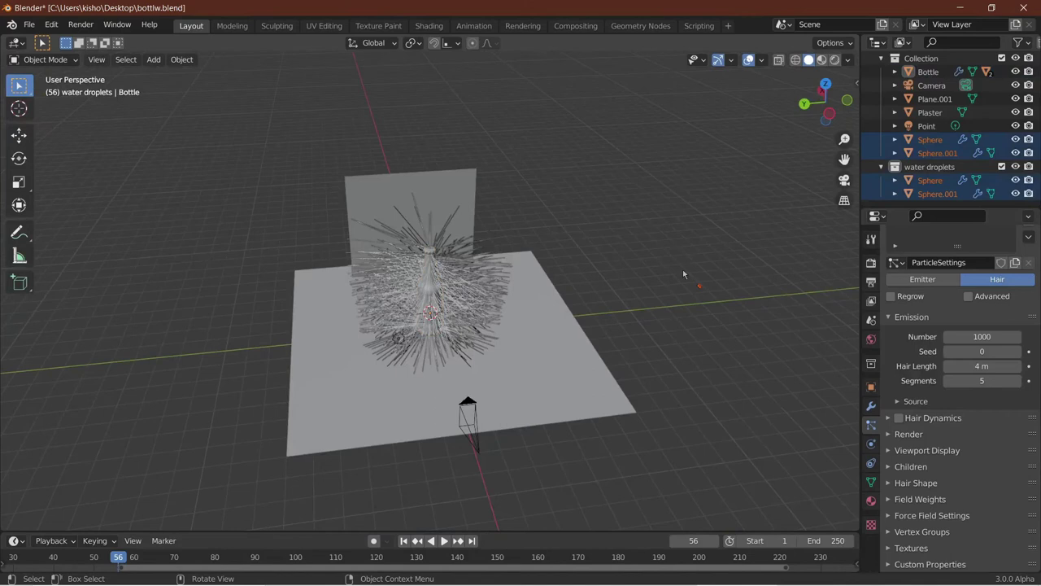
pyautogui.click(429, 273)
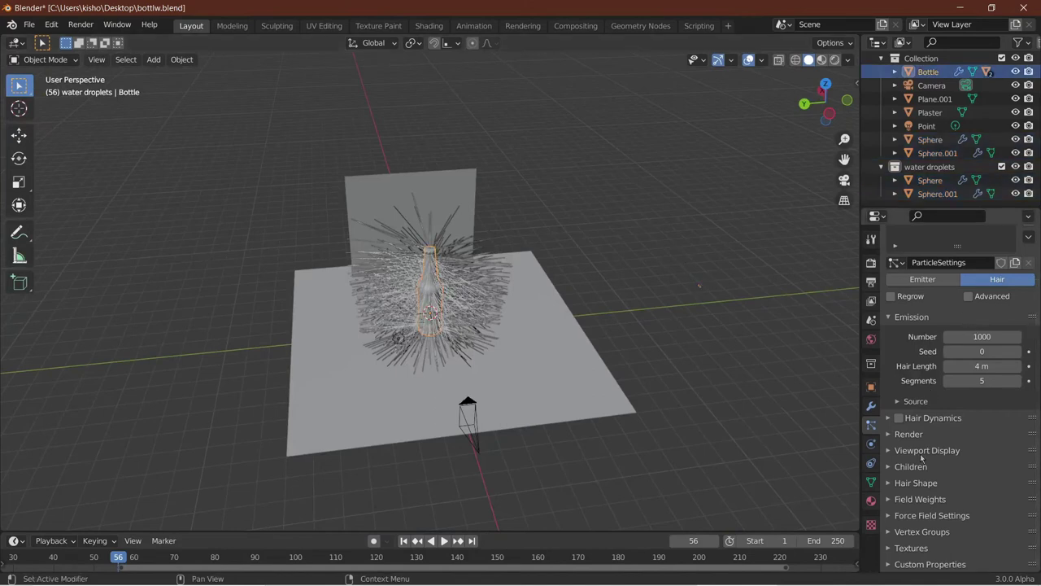
pyautogui.click(903, 435)
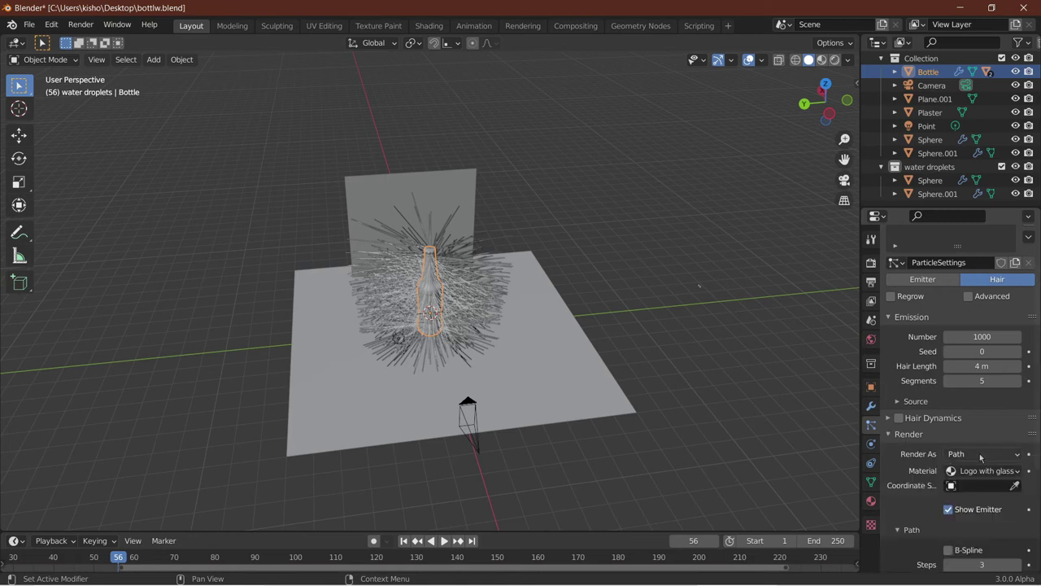
pyautogui.click(979, 454)
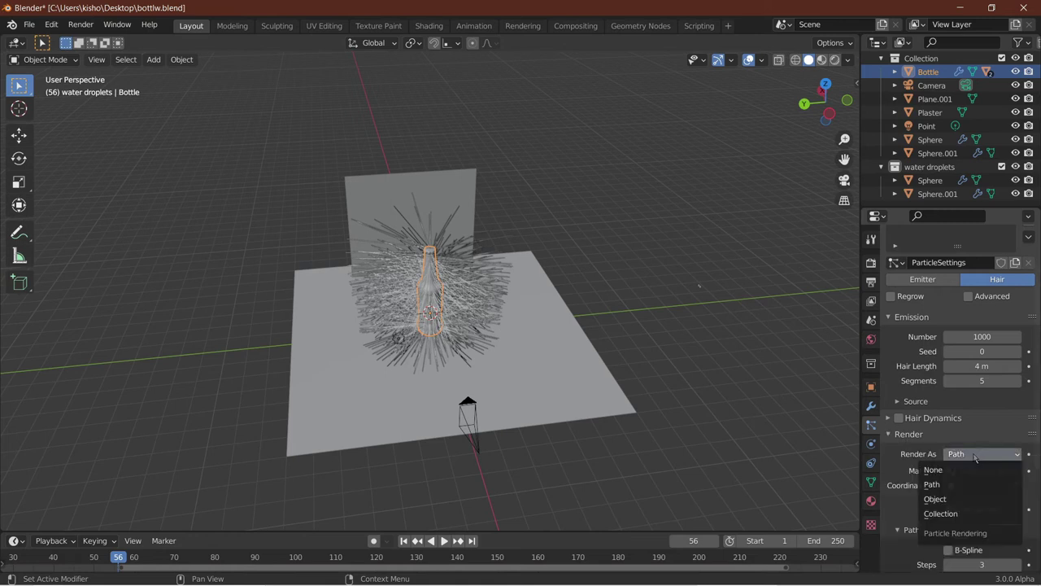
pyautogui.click(943, 513)
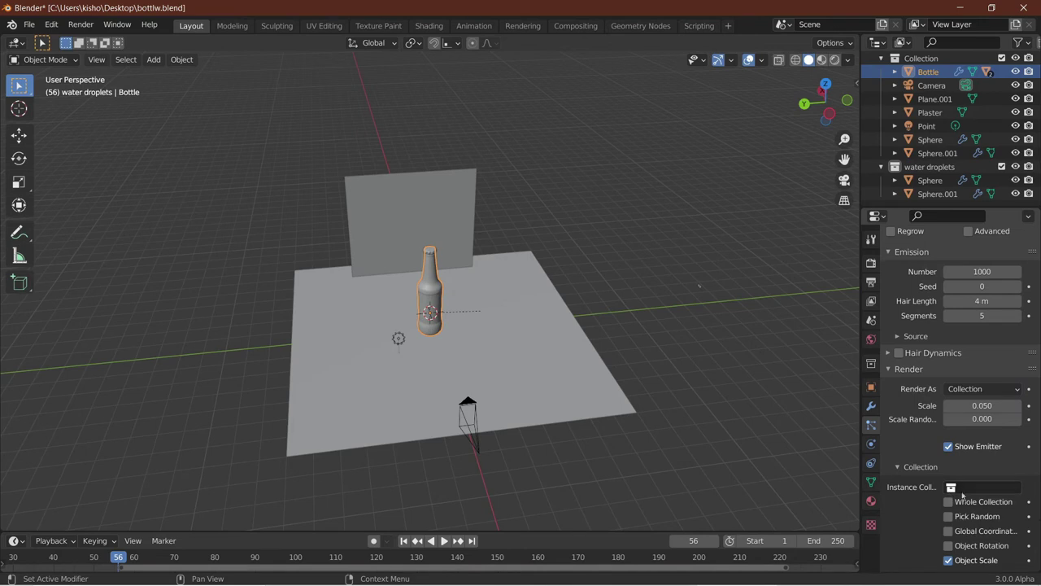
pyautogui.click(962, 488)
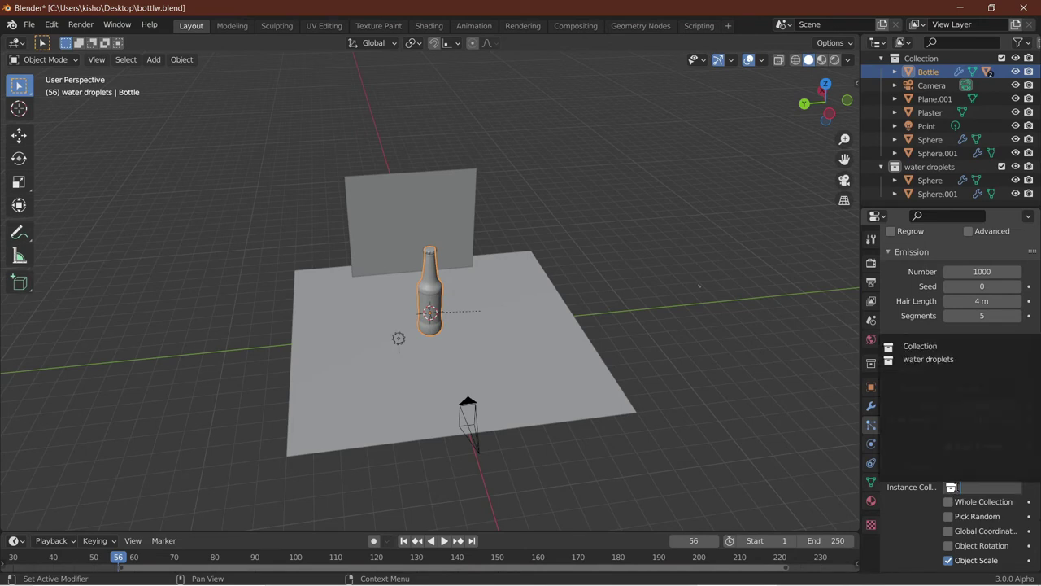
pyautogui.click(925, 359)
# Examine the size and distribution of the droplet instances on the bottle's surface.
pyautogui.scroll(1, 457, 337)
pyautogui.scroll(8, 457, 337)
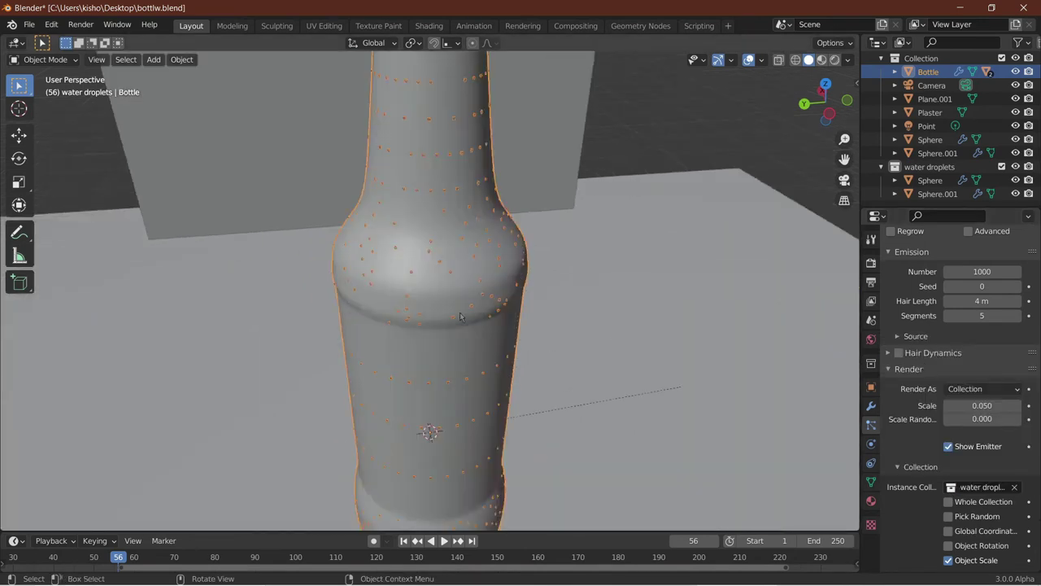
pyautogui.scroll(-4, 455, 287)
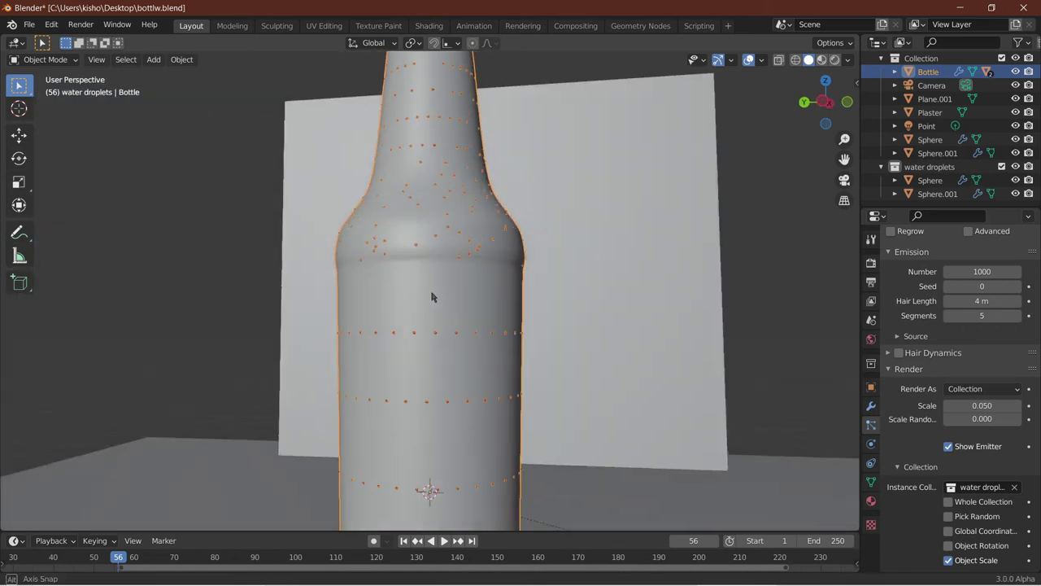
pyautogui.scroll(6, 431, 297)
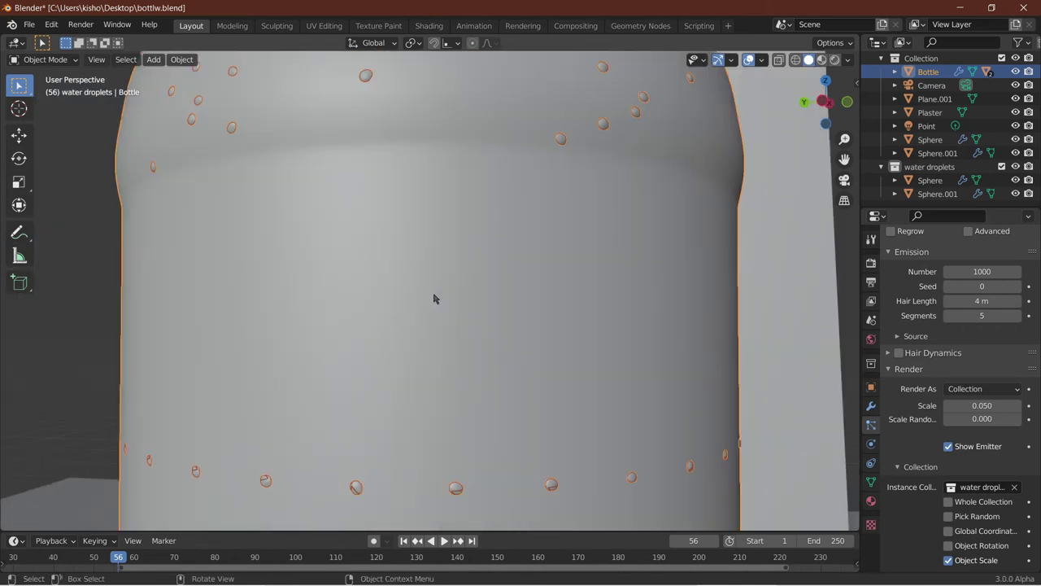
pyautogui.scroll(-10, 728, 399)
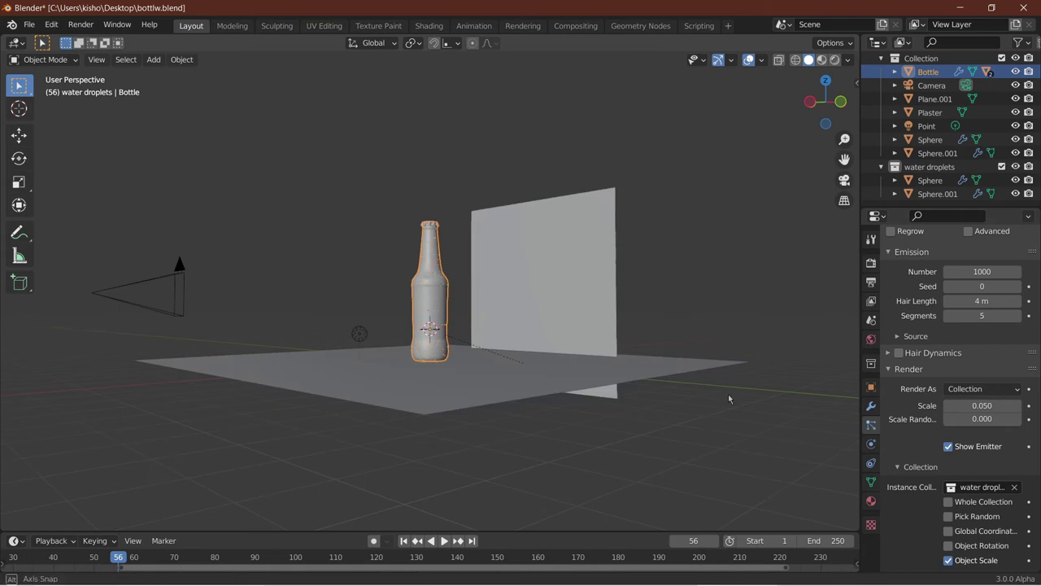
pyautogui.moveTo(728, 393); pyautogui.dragTo(769, 409, button='middle')
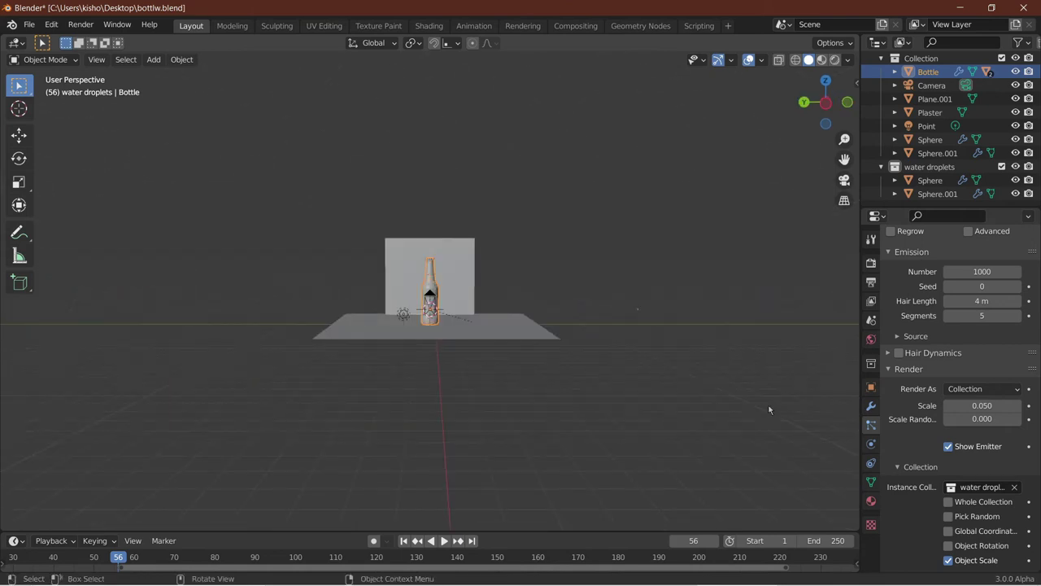
# Disable proportional editing and scale the mesh of the Sphere droplet up by a factor of about 2.29 in Edit Mode.
pyautogui.moveTo(618, 288); pyautogui.dragTo(683, 342)
pyautogui.press('KP_Decimal')
pyautogui.moveTo(503, 305); pyautogui.dragTo(394, 279, button='middle')
pyautogui.scroll(-3, 343, 296)
pyautogui.press('Tab')
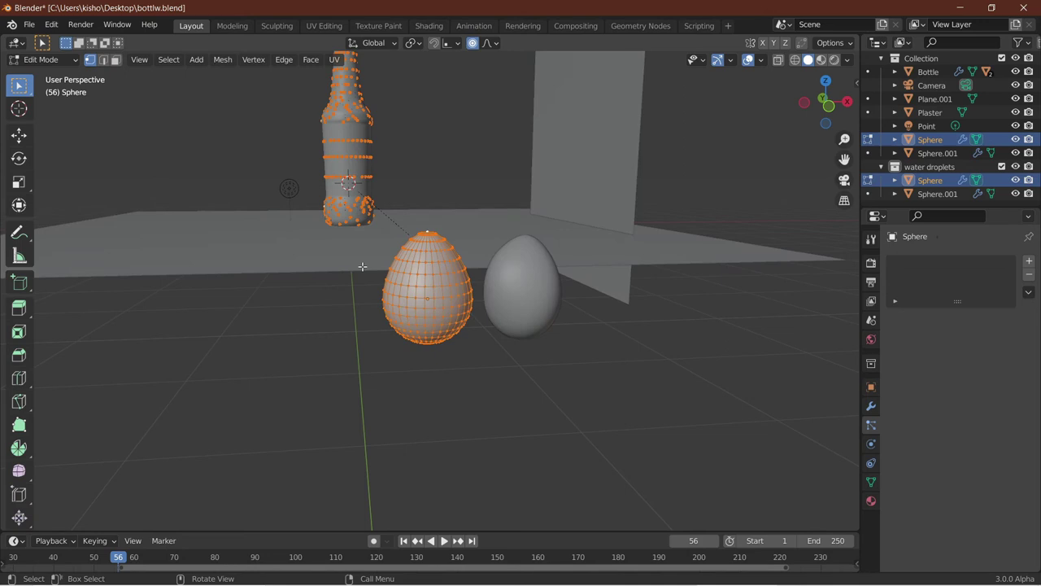
pyautogui.press('s')
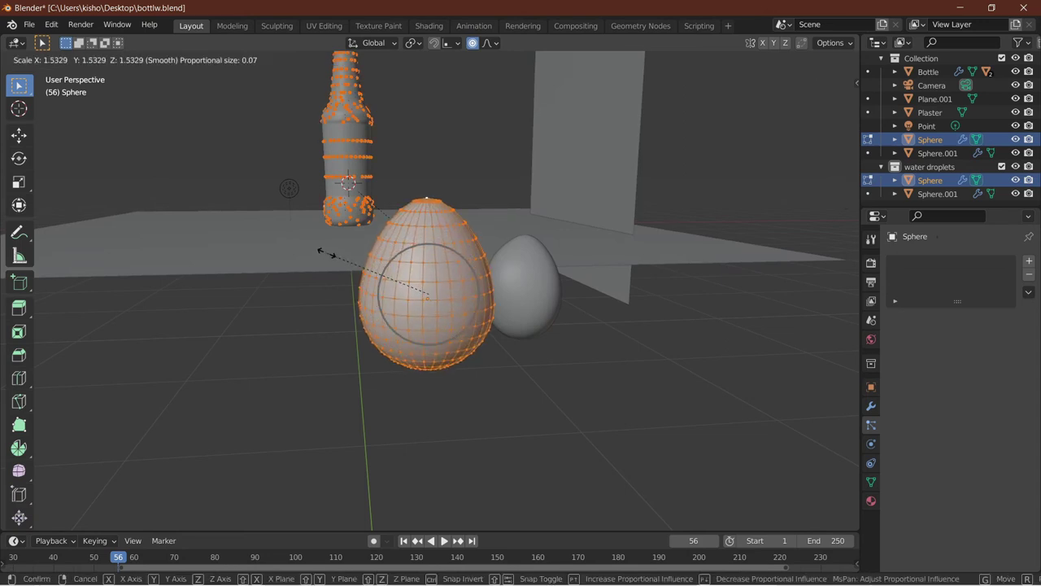
pyautogui.press('Escape')
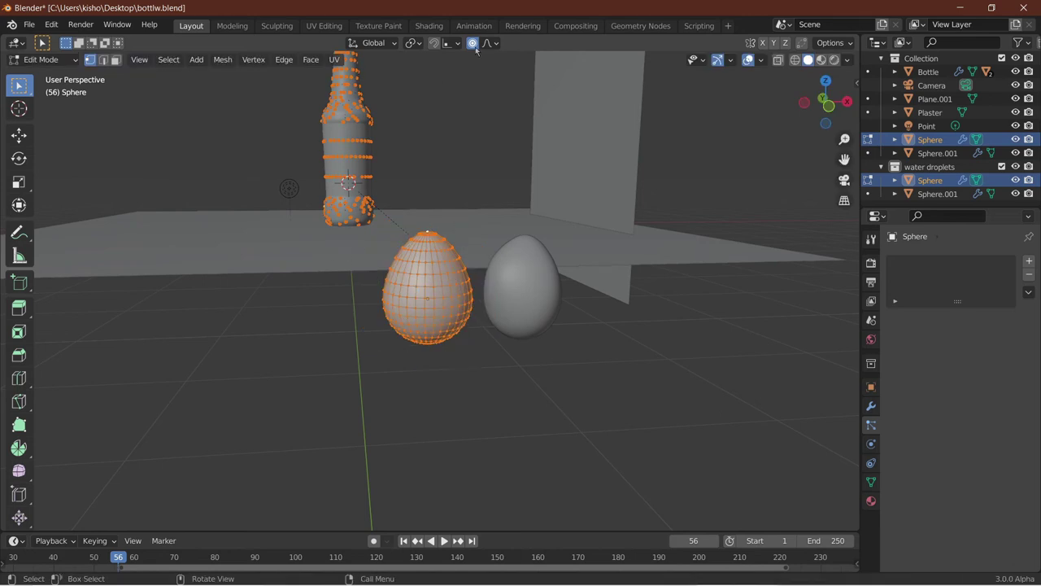
pyautogui.press('s')
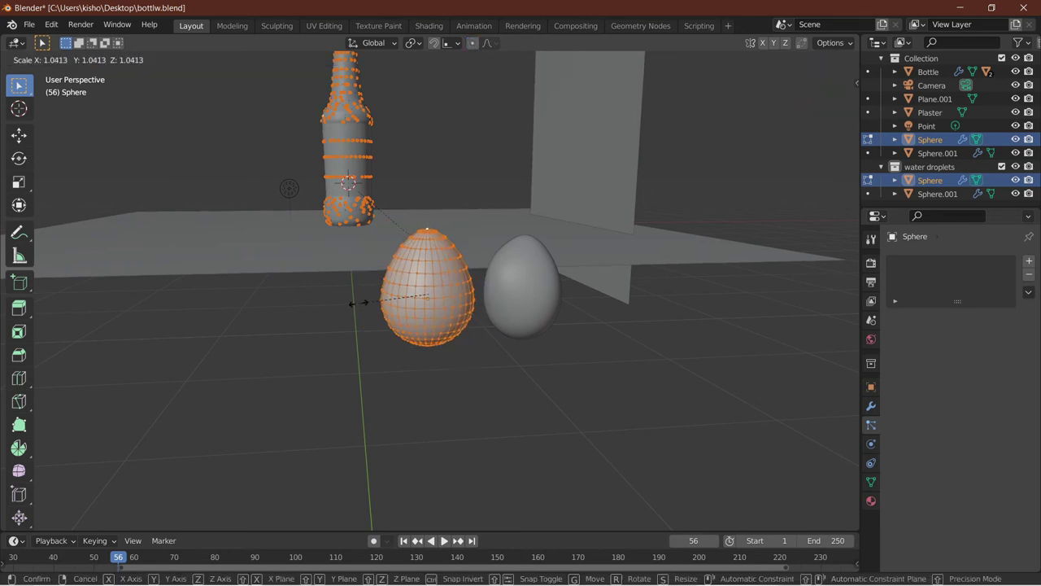
pyautogui.click(277, 266)
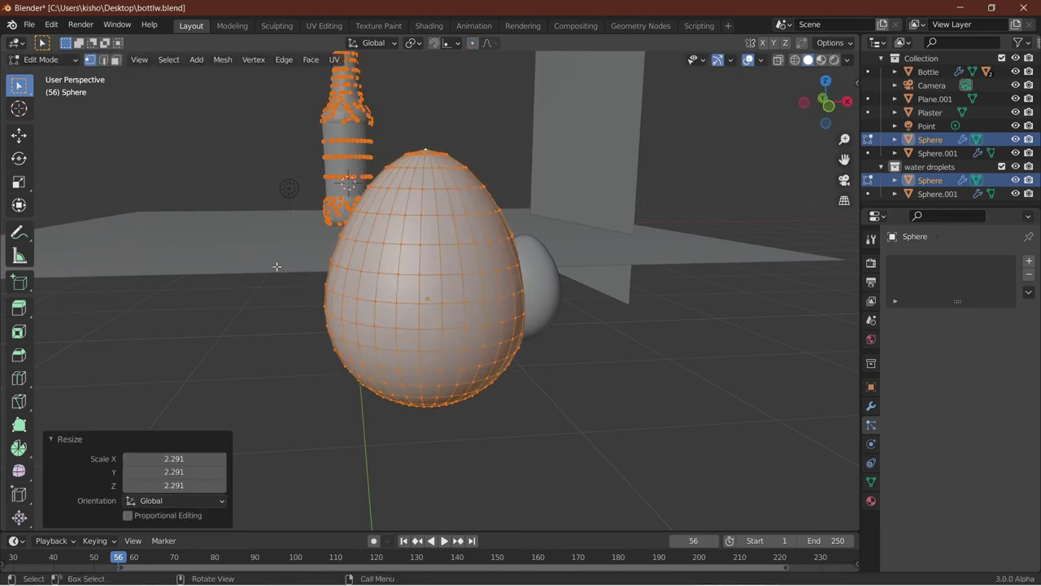
pyautogui.scroll(-3, 314, 295)
pyautogui.moveTo(314, 295); pyautogui.dragTo(425, 265, button='middle')
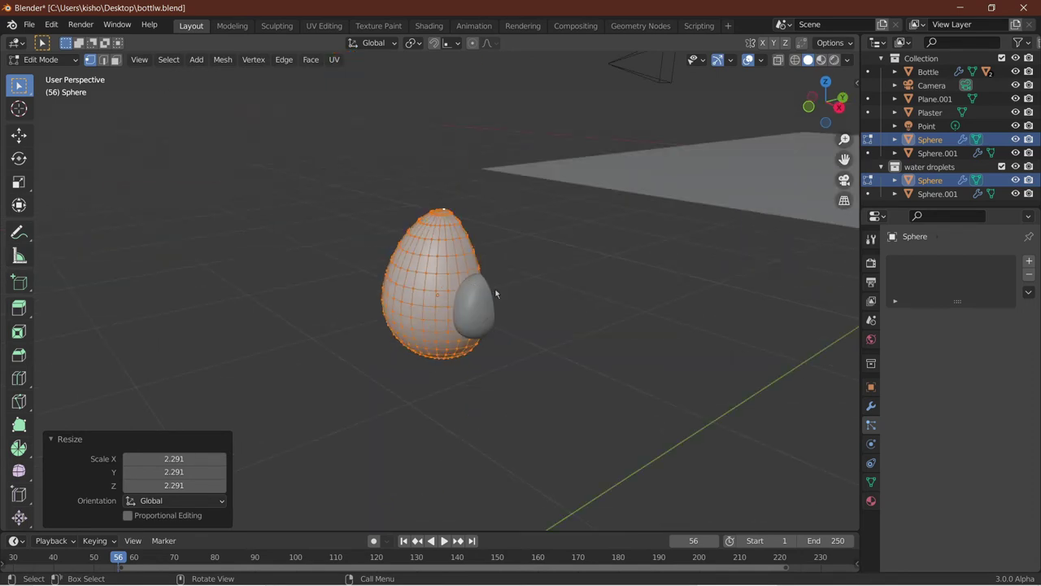
pyautogui.press('Tab')
# Scale the mesh of the Sphere.001 droplet up by a factor of about 2.39 in Edit Mode.
pyautogui.click(484, 321)
pyautogui.scroll(-3, 504, 323)
pyautogui.moveTo(504, 323); pyautogui.dragTo(575, 306, button='middle')
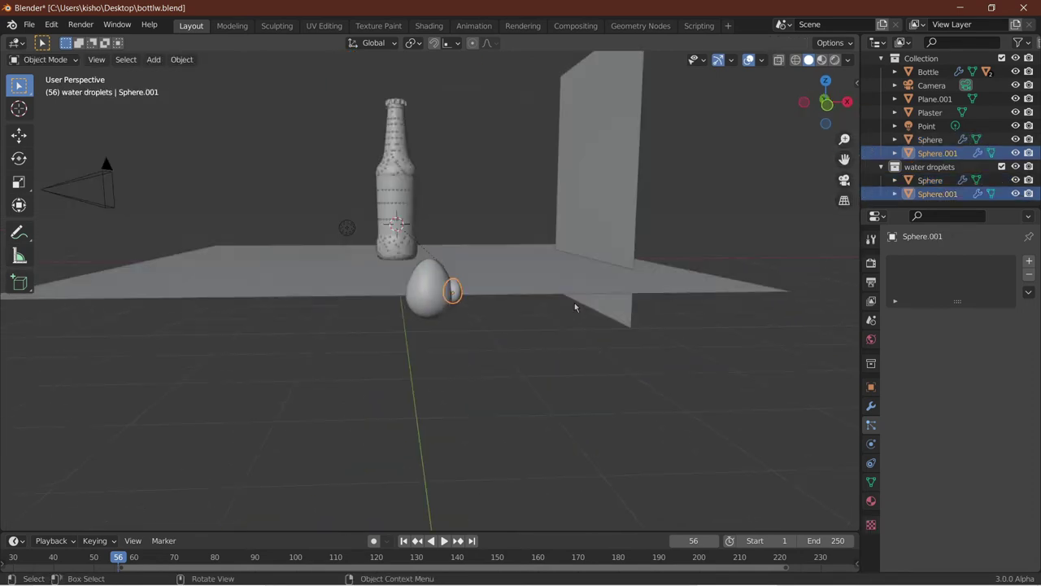
pyautogui.press('Tab')
pyautogui.scroll(2, 574, 303)
pyautogui.press('s')
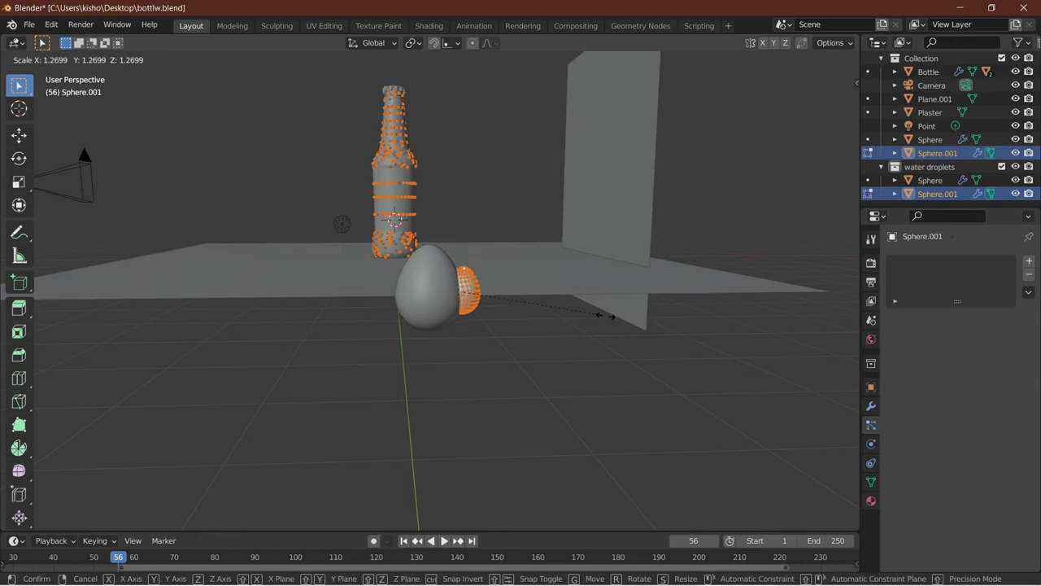
pyautogui.click(721, 358)
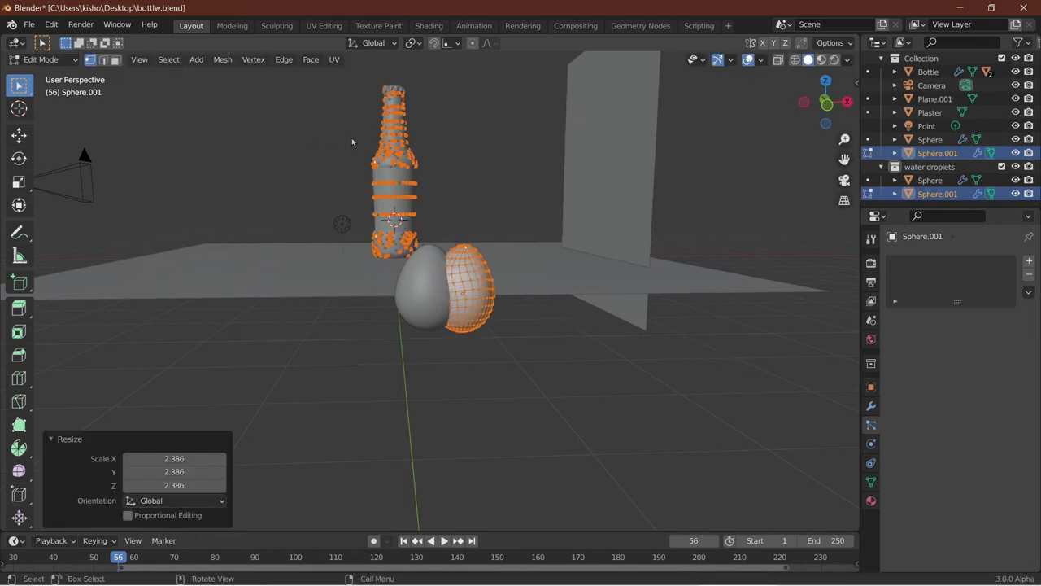
pyautogui.moveTo(352, 142); pyautogui.dragTo(427, 174, button='middle')
pyautogui.press('Tab')
# Select the bottle to access its particle system settings.
pyautogui.press('KP_Divide')
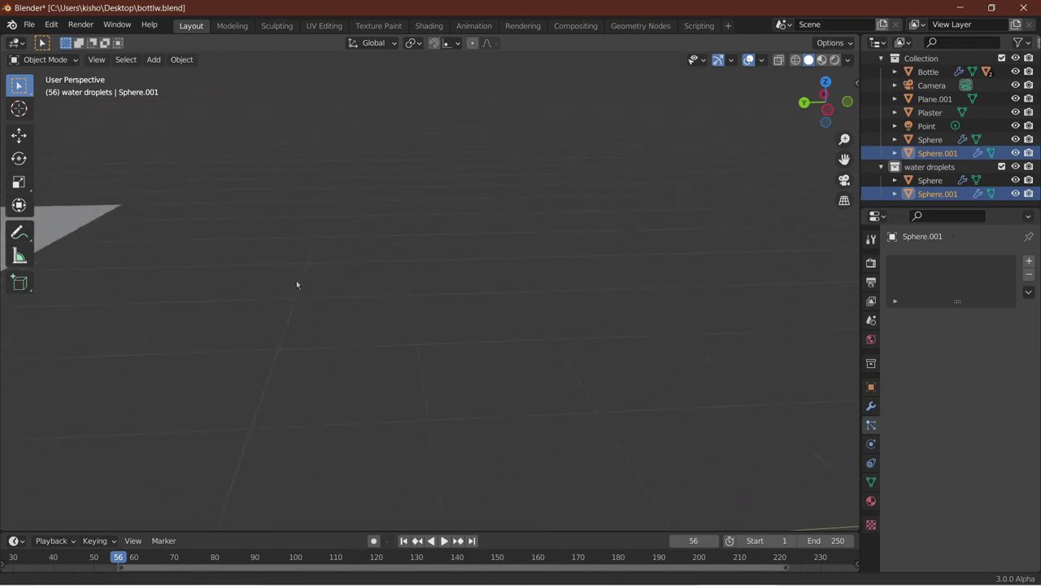
pyautogui.moveTo(602, 330); pyautogui.dragTo(367, 311, button='middle')
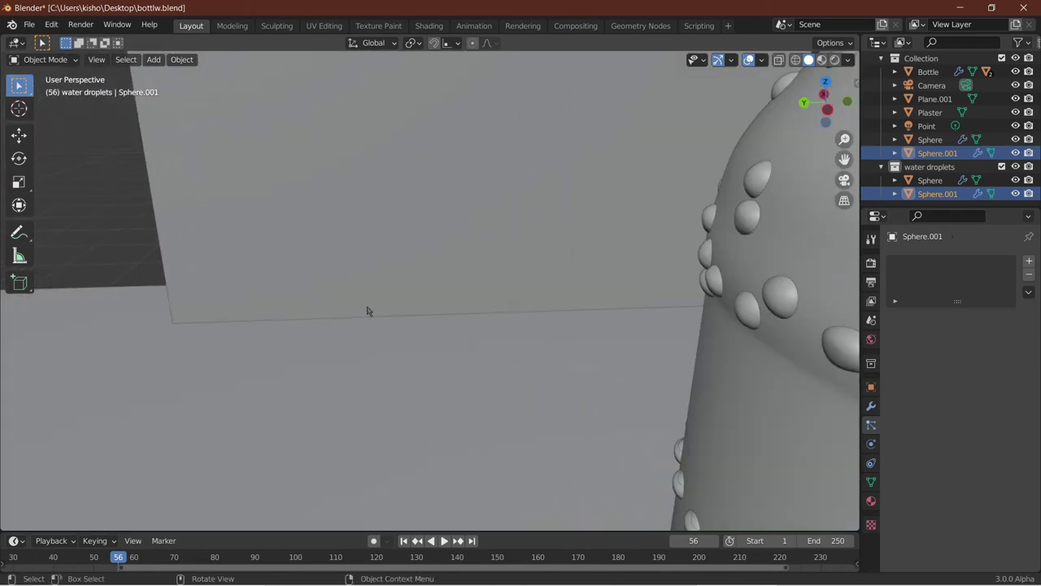
pyautogui.moveTo(556, 332); pyautogui.dragTo(558, 276, button='middle')
pyautogui.click(558, 206)
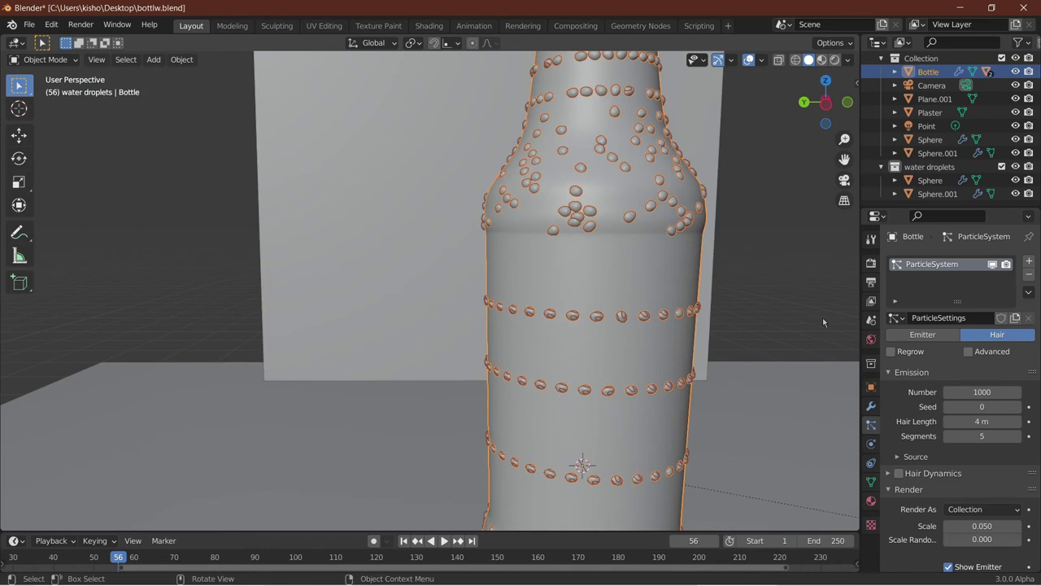
# Try an emission seed of 1 on the bottle's particle system and return it to 0.
pyautogui.scroll(-2, 980, 391)
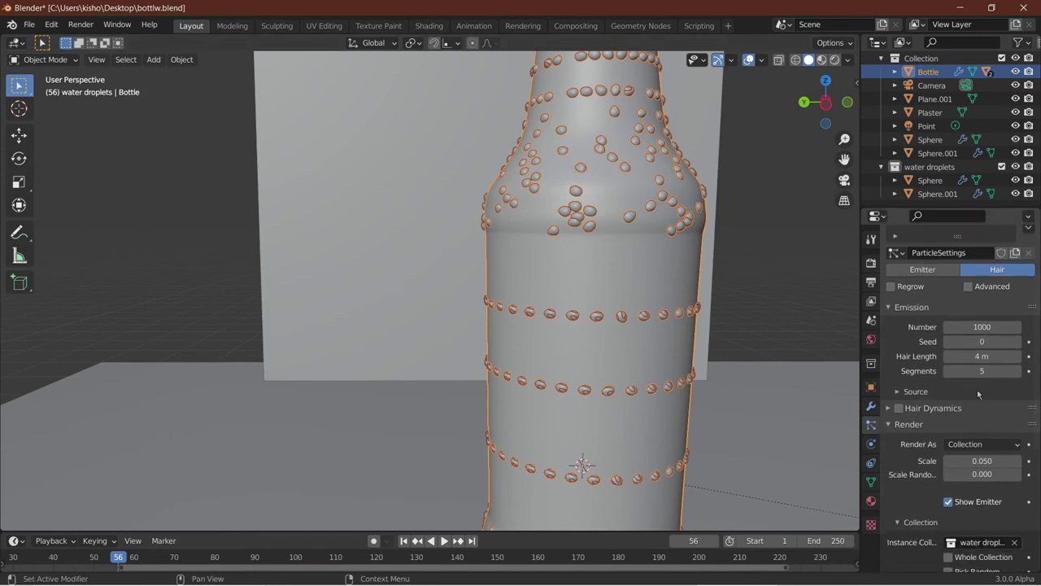
pyautogui.click(1017, 341)
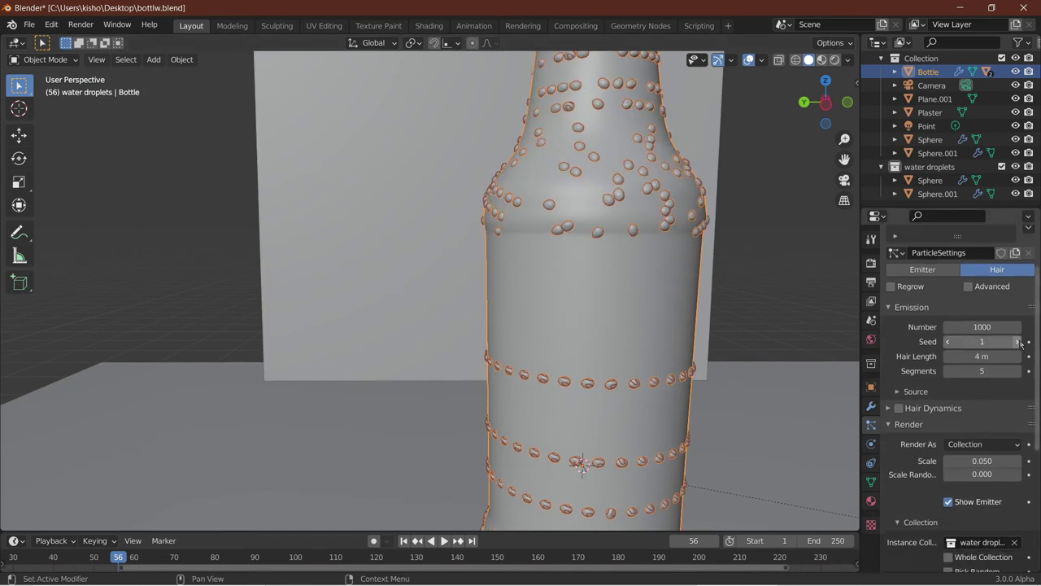
pyautogui.click(948, 342)
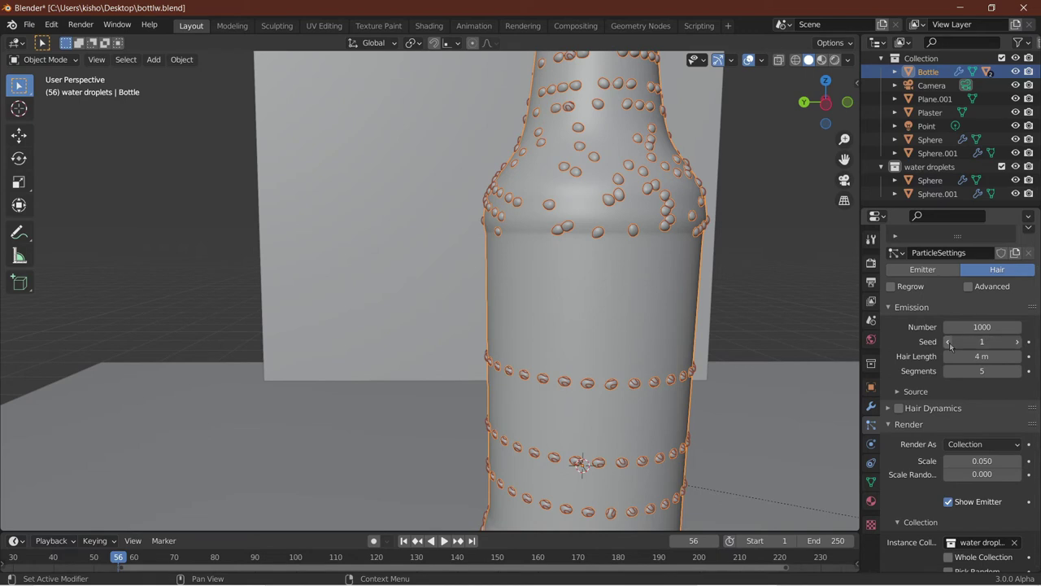
pyautogui.scroll(-4, 669, 336)
pyautogui.scroll(4, 675, 337)
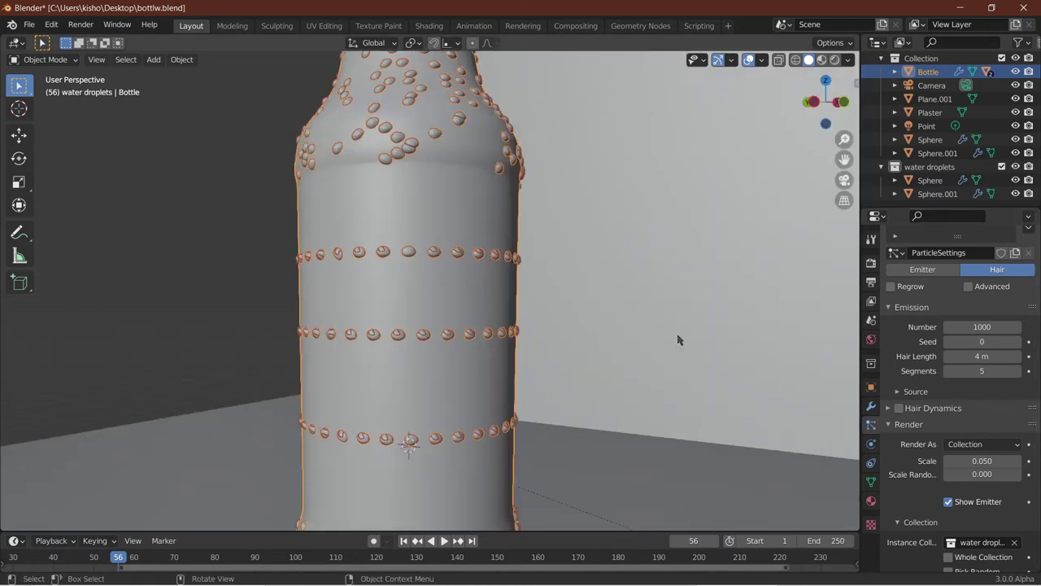
# Set the children of the bottle's hair particles to Interpolated.
pyautogui.moveTo(678, 339); pyautogui.dragTo(717, 333, button='middle')
pyautogui.scroll(5, 717, 333)
pyautogui.scroll(-2, 953, 448)
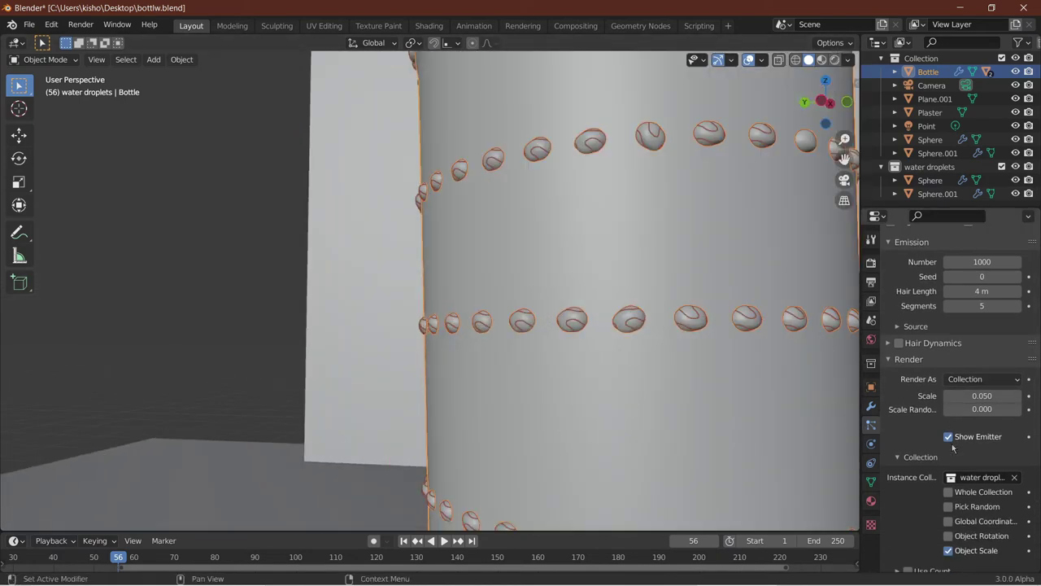
pyautogui.scroll(-4, 972, 400)
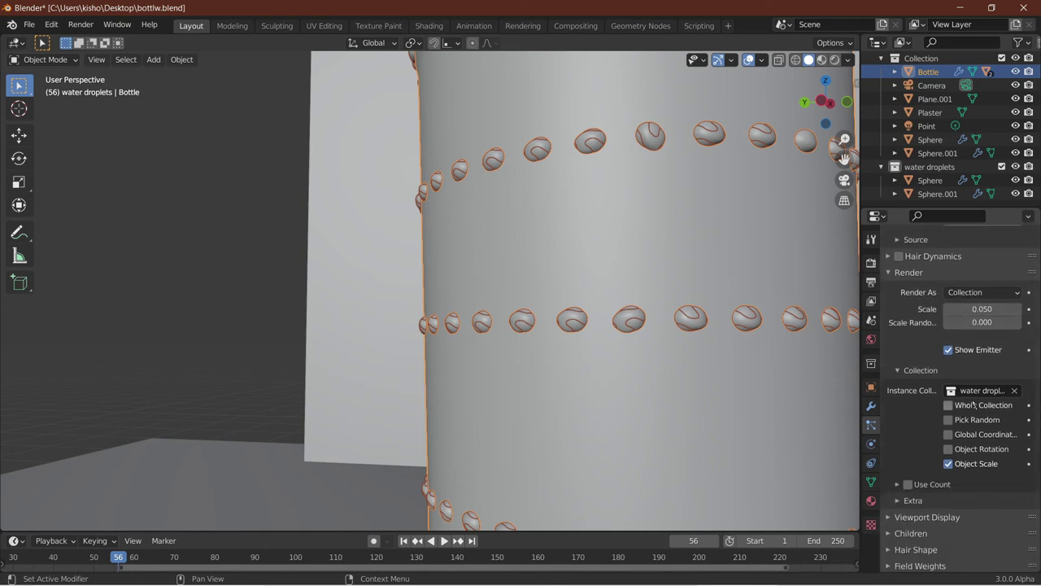
pyautogui.click(912, 486)
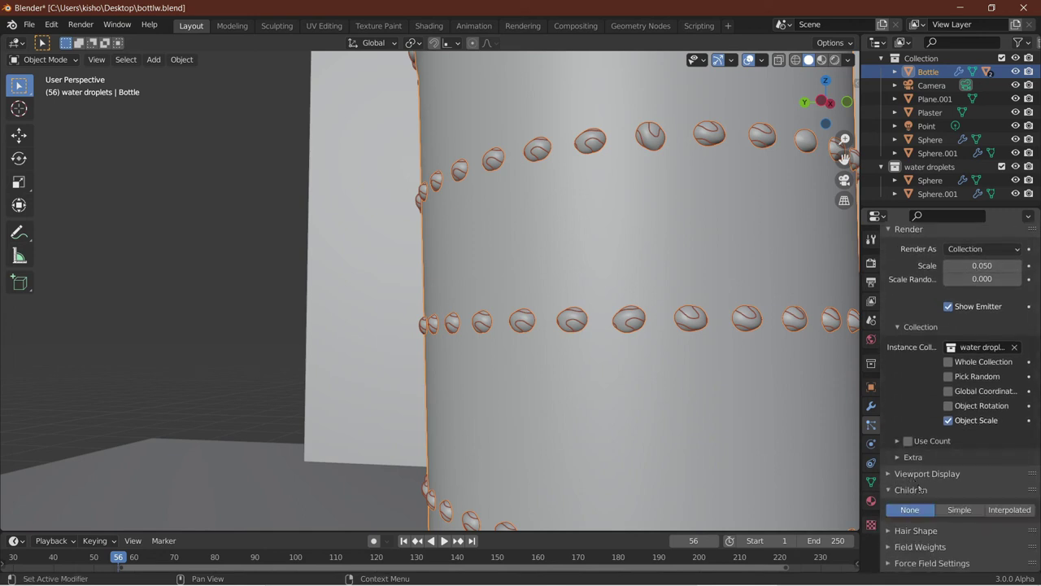
pyautogui.scroll(-1, 1007, 476)
pyautogui.click(1007, 467)
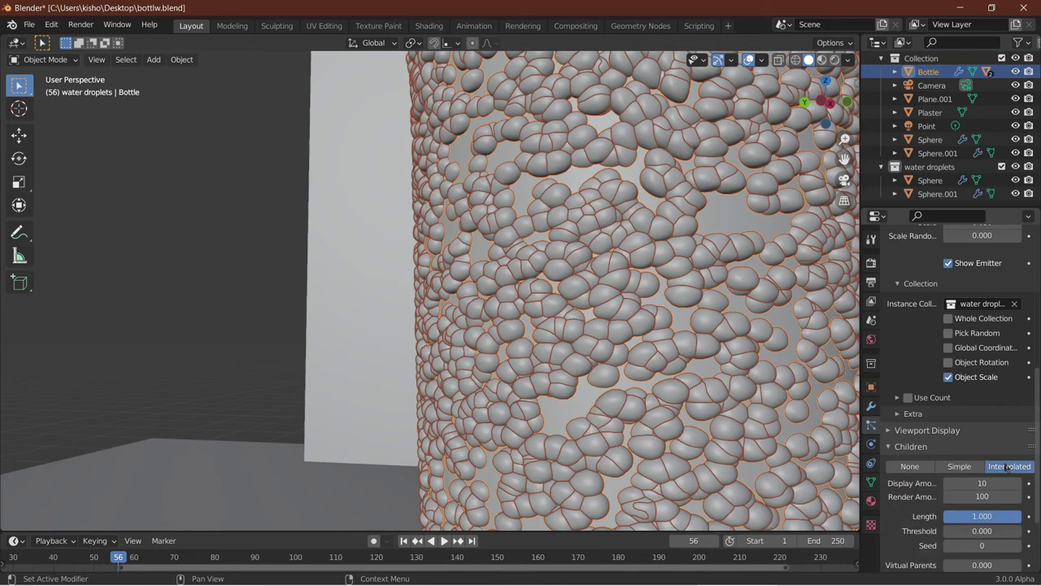
# Reduce the bottle's emission number to 100 to thin out the droplets.
pyautogui.scroll(-6, 560, 375)
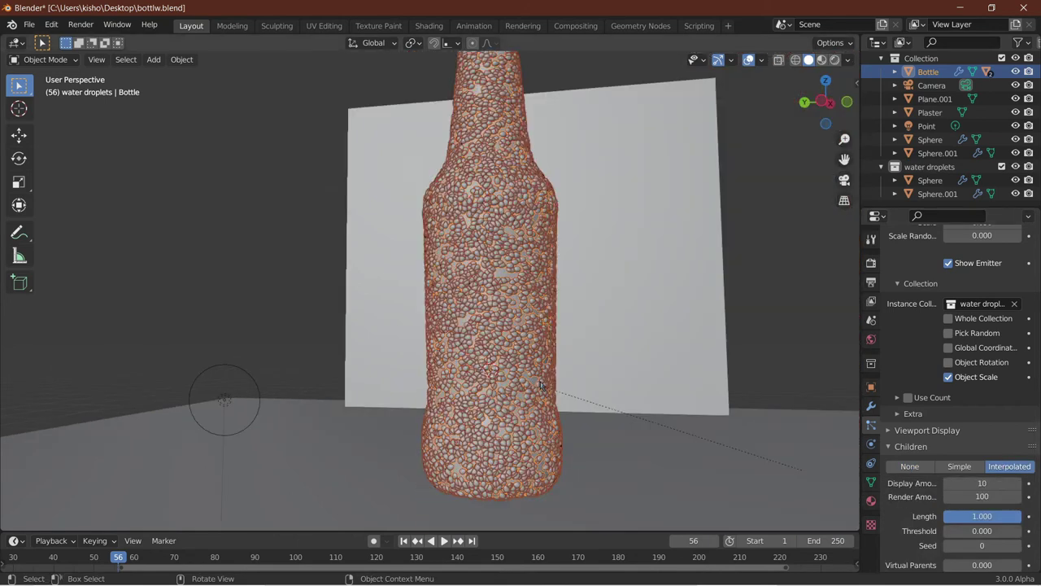
pyautogui.moveTo(559, 376); pyautogui.dragTo(504, 414, button='middle')
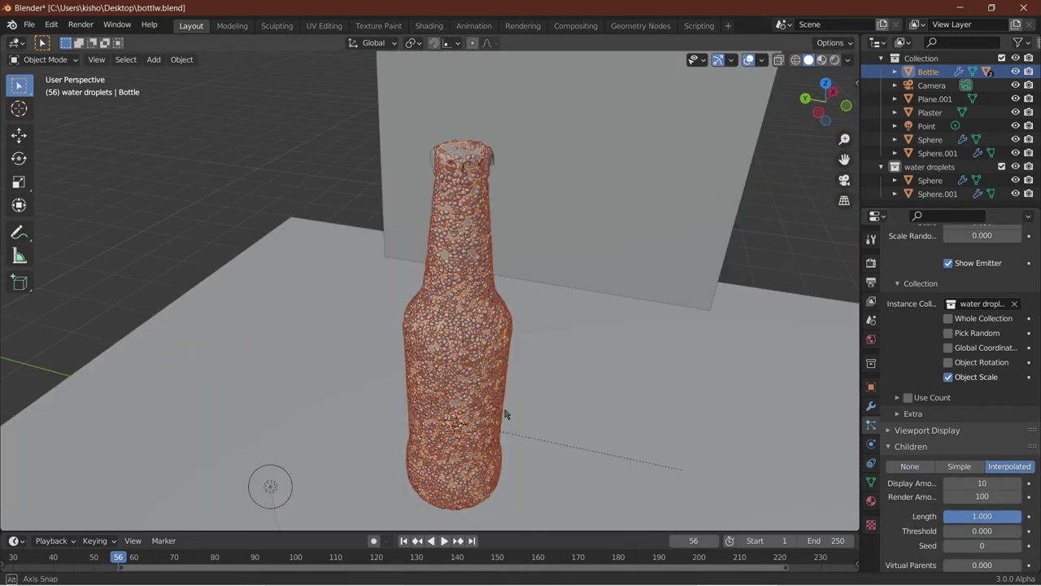
pyautogui.scroll(5, 984, 271)
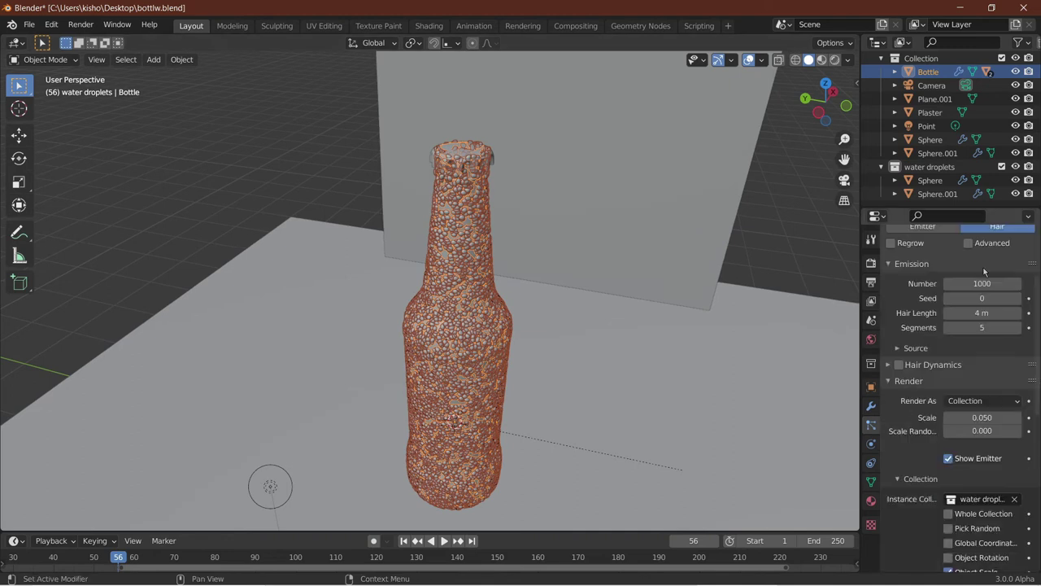
pyautogui.scroll(3, 984, 271)
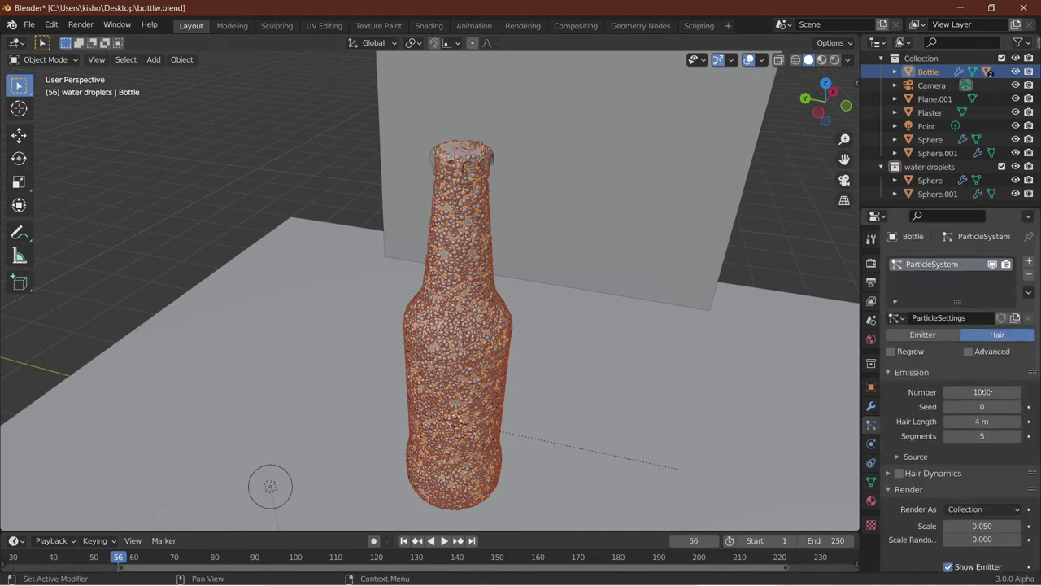
pyautogui.click(983, 391)
pyautogui.press('BackSpace')
pyautogui.press('Return')
# Inspect the droplet density on the bottle and try an emission number of 40.
pyautogui.scroll(3, 775, 308)
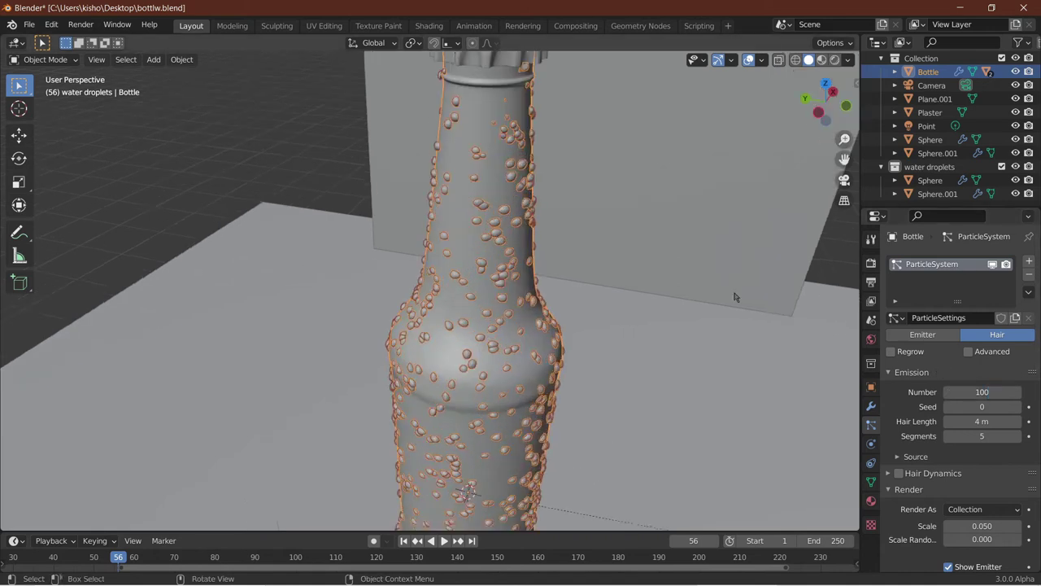
pyautogui.moveTo(775, 307); pyautogui.dragTo(715, 295, button='middle')
pyautogui.click(972, 392)
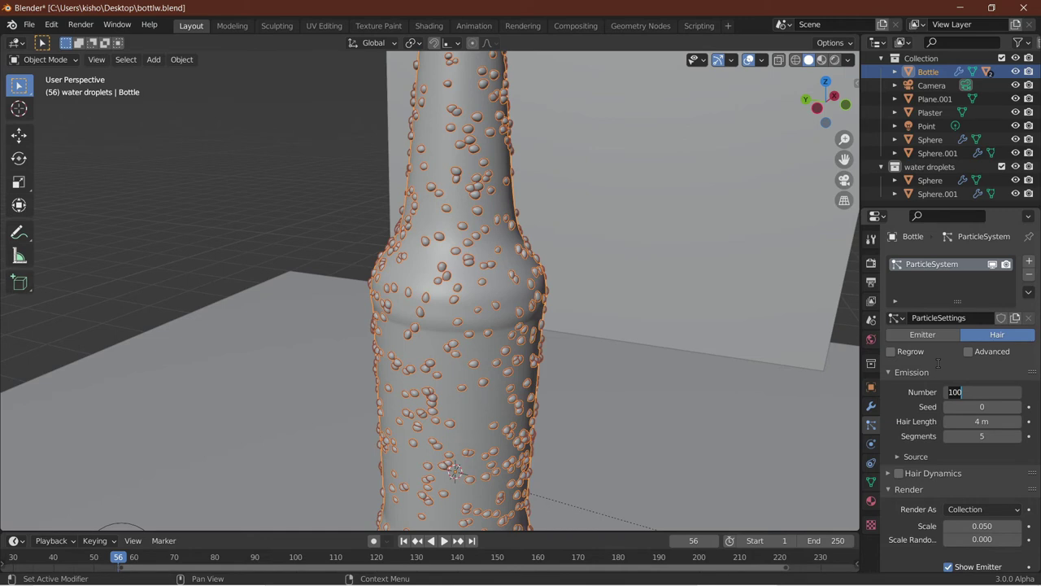
pyautogui.write('40')
pyautogui.press('Return')
# Set the bottle's emission number to 62 and inspect the droplet spacing up close.
pyautogui.click(982, 392)
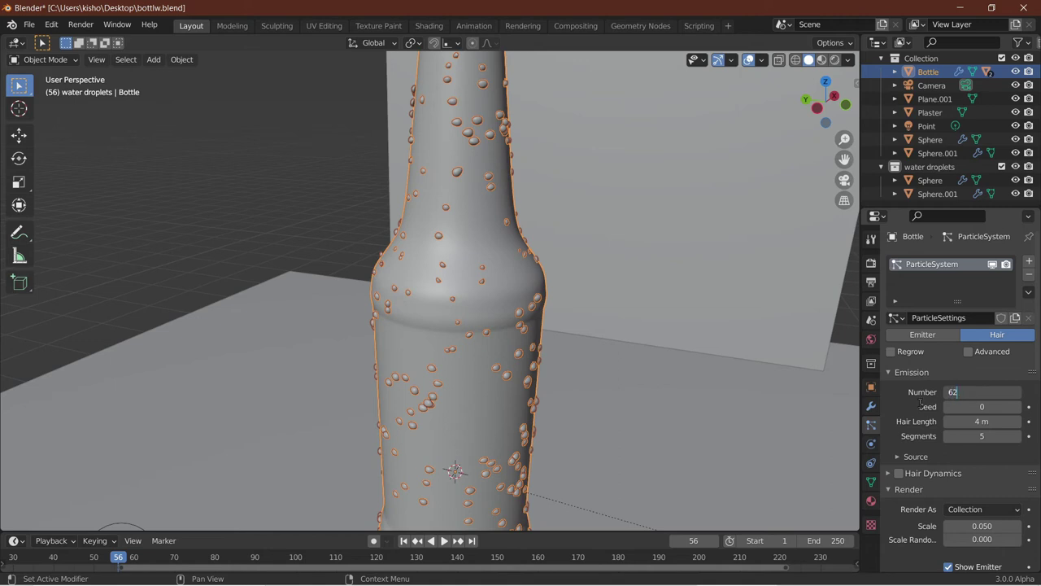
pyautogui.press('Return')
pyautogui.scroll(-1, 339, 392)
pyautogui.moveTo(337, 392); pyautogui.dragTo(376, 380, button='middle')
pyautogui.scroll(4, 480, 388)
pyautogui.scroll(2, 342, 405)
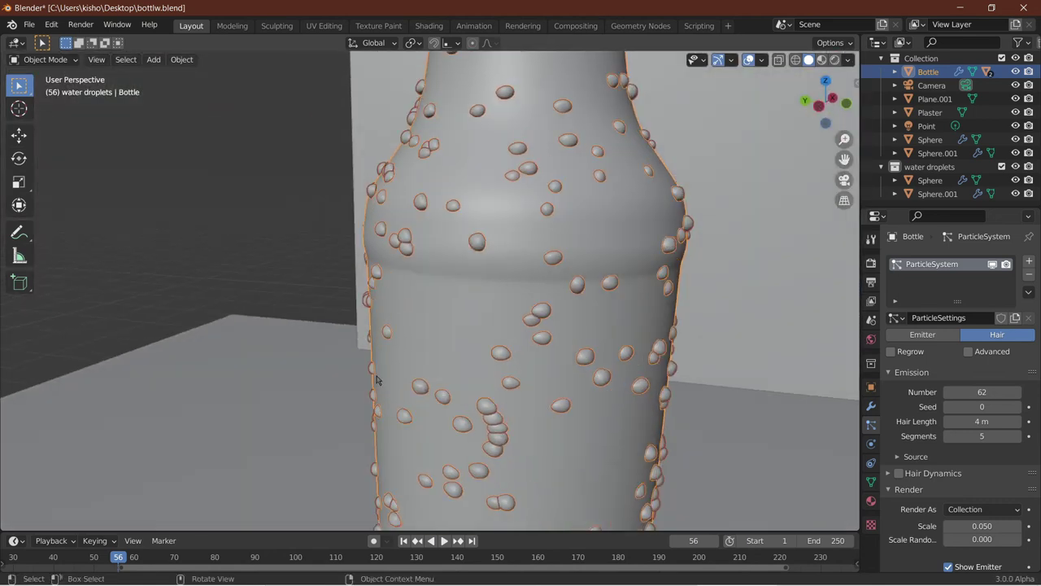
# Move the Sphere droplet about 10.3 m along the global Y axis.
pyautogui.scroll(-8, 414, 244)
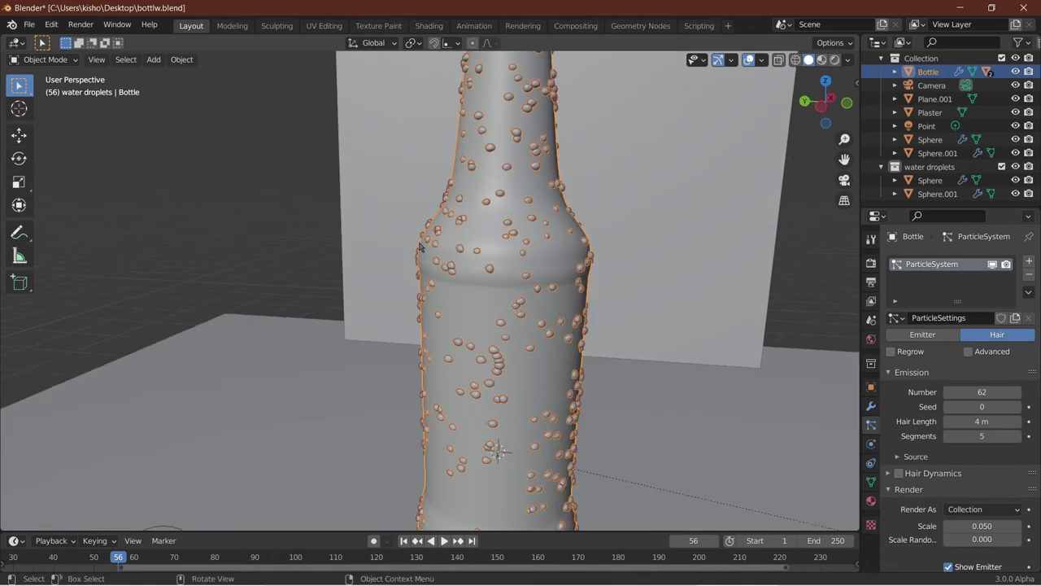
pyautogui.moveTo(390, 242); pyautogui.dragTo(347, 244, button='middle')
pyautogui.scroll(-4, 346, 244)
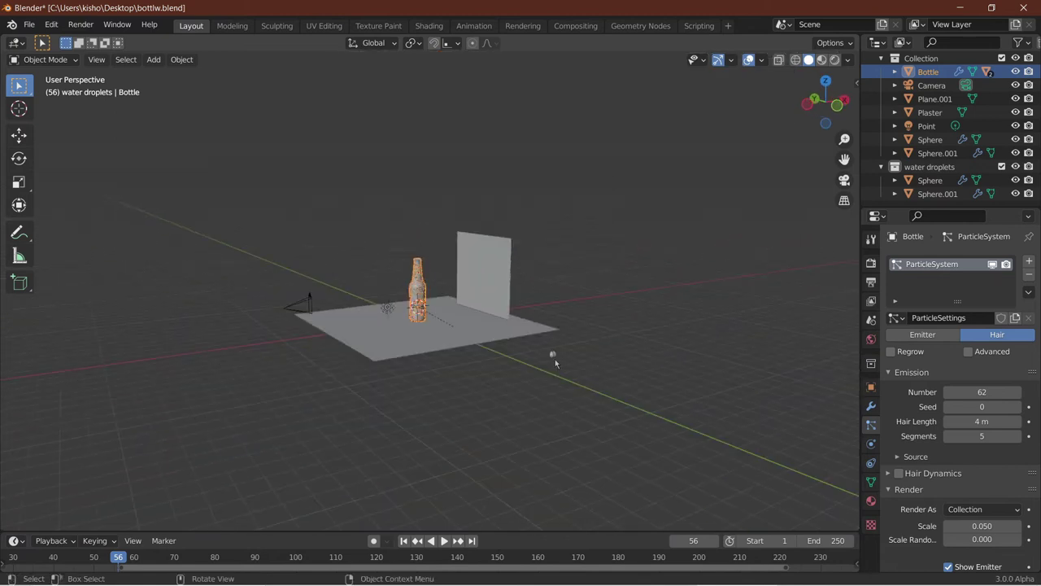
pyautogui.click(552, 355)
pyautogui.scroll(6, 551, 389)
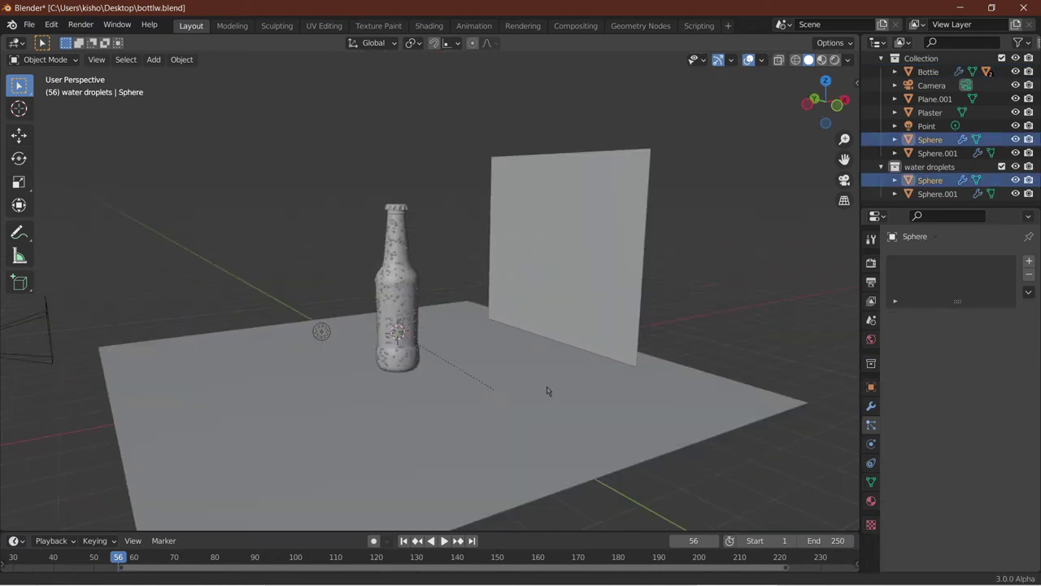
pyautogui.moveTo(547, 392); pyautogui.dragTo(780, 381, button='middle')
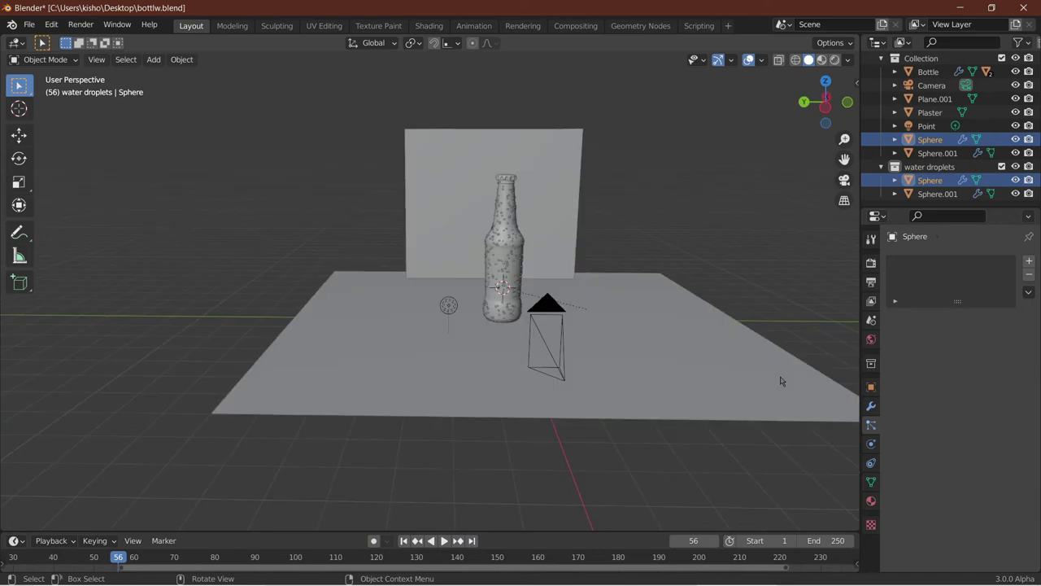
pyautogui.press('g')
pyautogui.press('y')
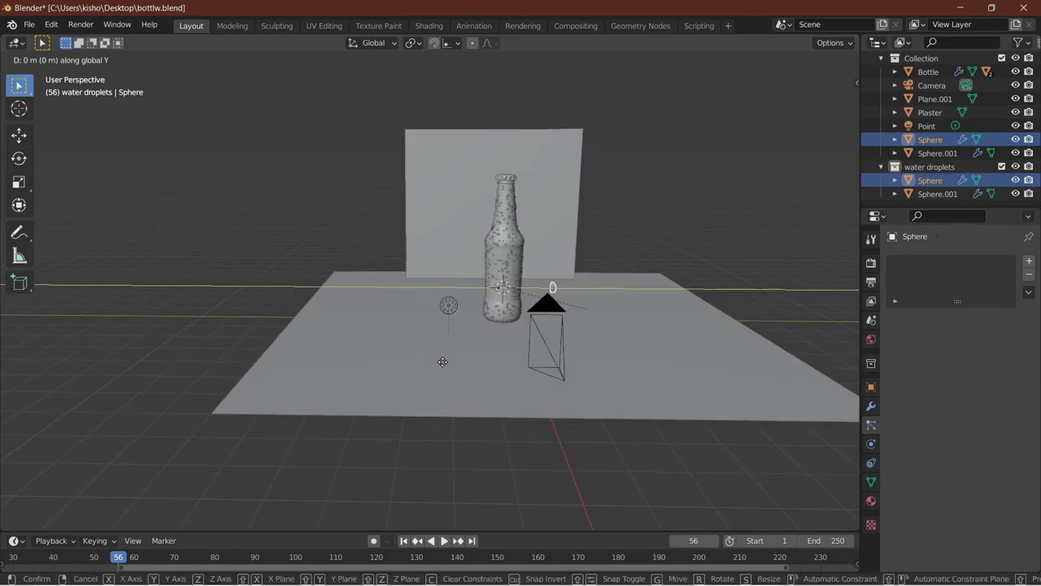
pyautogui.click(573, 322)
# Frame the moved droplet and check its position relative to the bottle.
pyautogui.scroll(5, 573, 321)
pyautogui.scroll(-3, 572, 322)
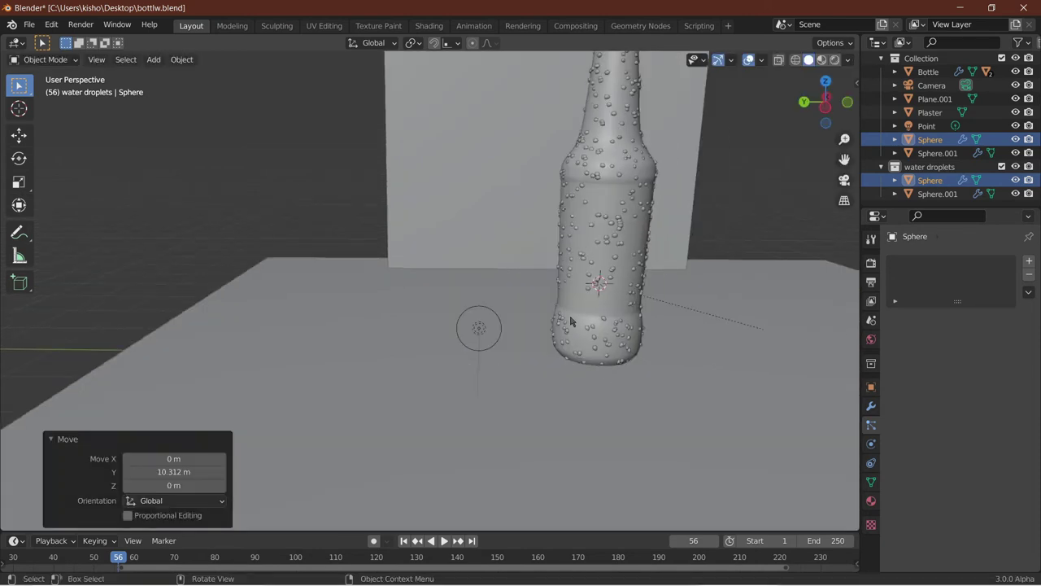
pyautogui.press('KP_Decimal')
pyautogui.scroll(-8, 571, 321)
pyautogui.keyDown('shift'); pyautogui.moveTo(720, 310); pyautogui.dragTo(195, 341, button='middle'); pyautogui.keyUp('shift')
pyautogui.scroll(-2, 342, 317)
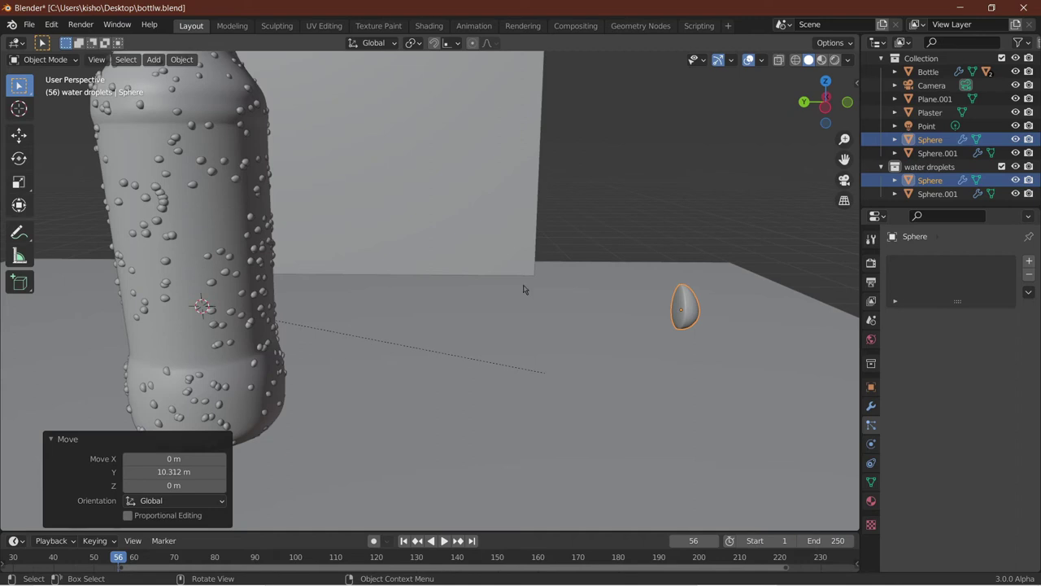
# Rotate the whole mesh of the Sphere droplet 90° about the global Y axis in Edit Mode.
pyautogui.press('Tab')
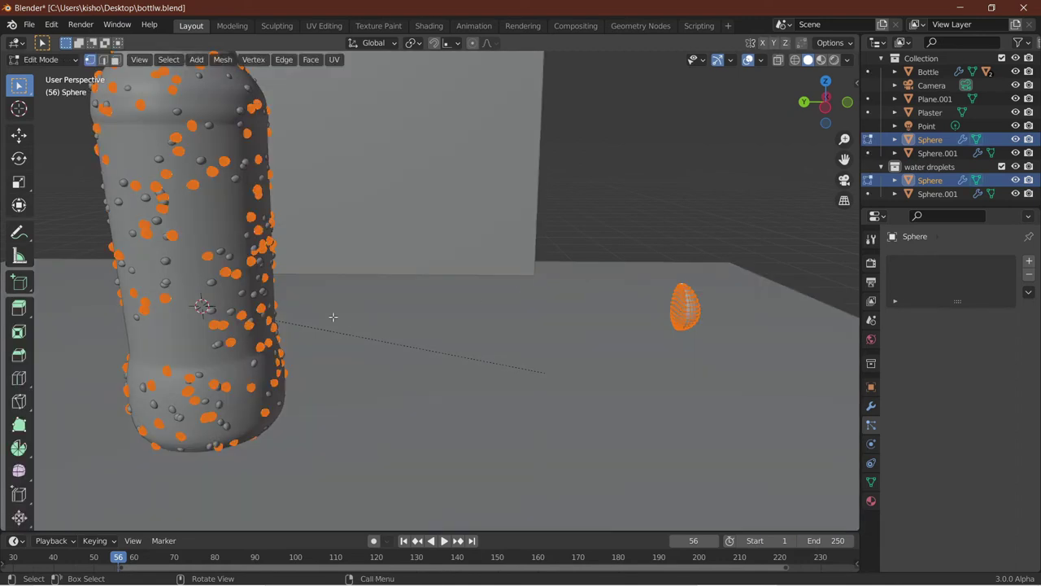
pyautogui.keyDown('shift'); pyautogui.moveTo(337, 306); pyautogui.dragTo(550, 362, button='middle'); pyautogui.keyUp('shift')
pyautogui.scroll(4, 648, 372)
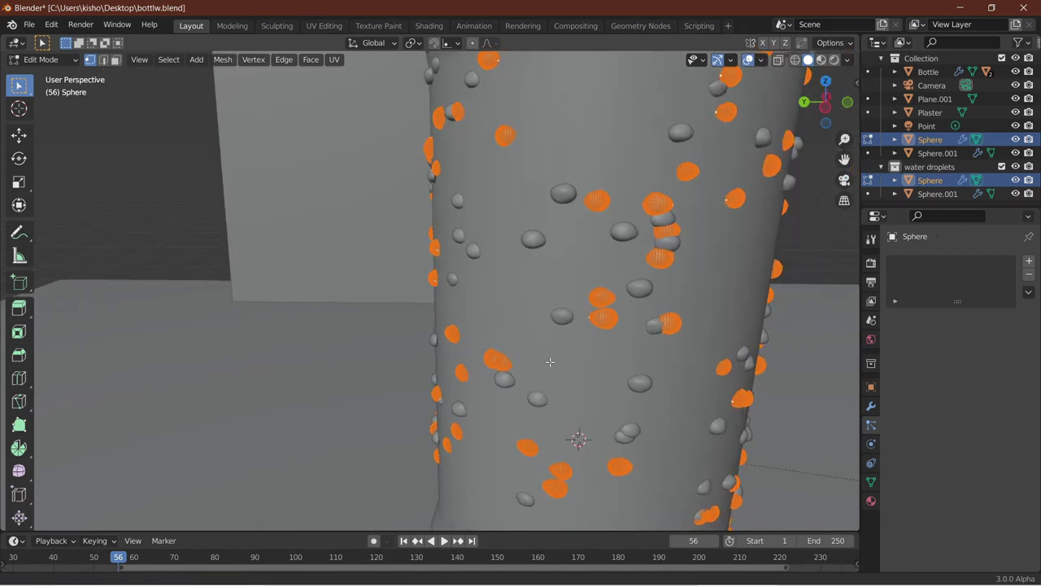
pyautogui.scroll(2, 550, 361)
pyautogui.press('r')
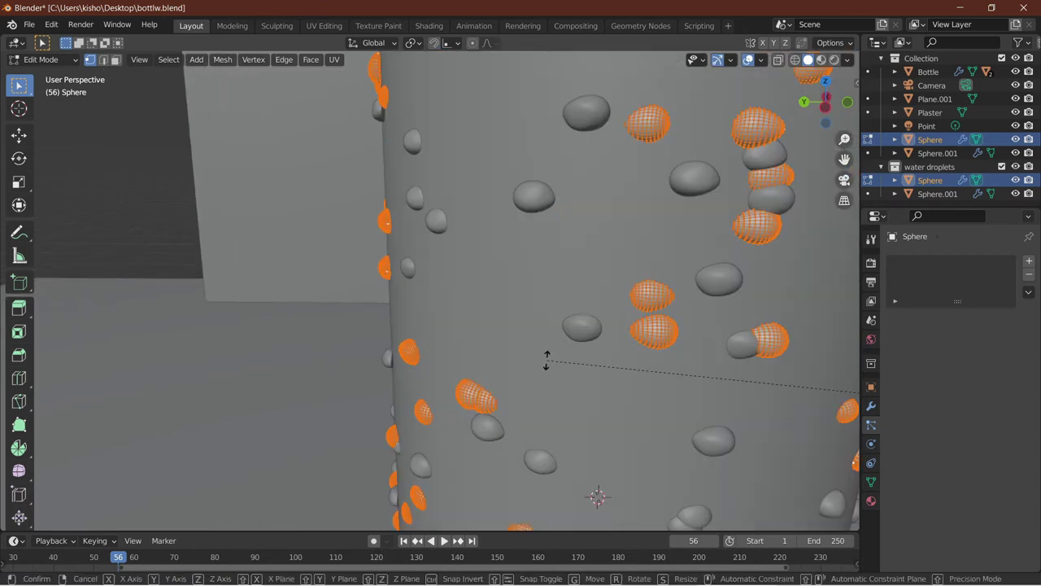
pyautogui.press('y')
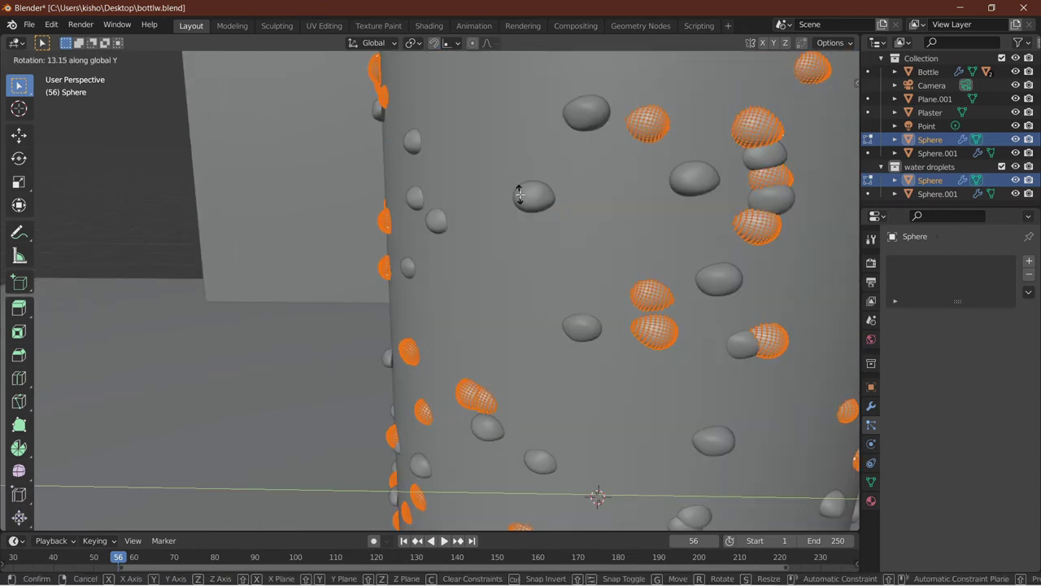
pyautogui.click(520, 195)
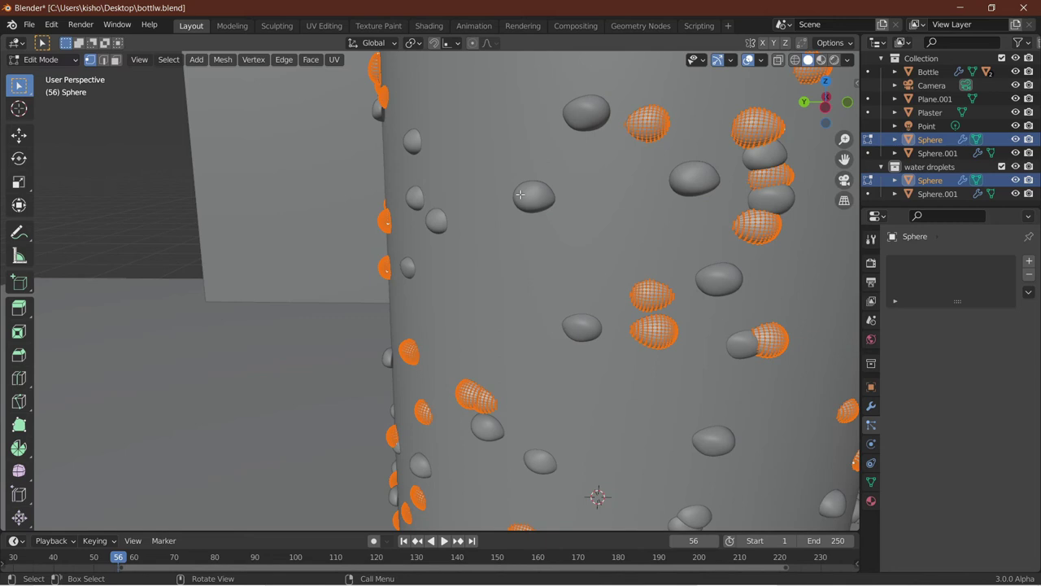
pyautogui.write('ry90')
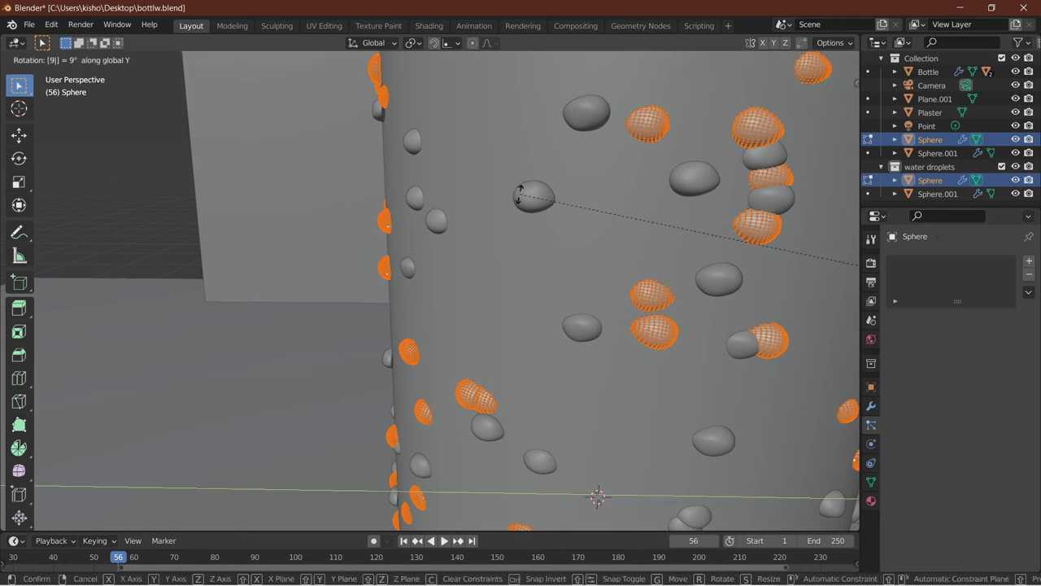
pyautogui.press('Return')
# Examine the orientation of the droplets across the bottle from close up and from a distance.
pyautogui.scroll(-3, 520, 194)
pyautogui.moveTo(520, 195); pyautogui.dragTo(460, 200, button='middle')
pyautogui.scroll(2, 463, 204)
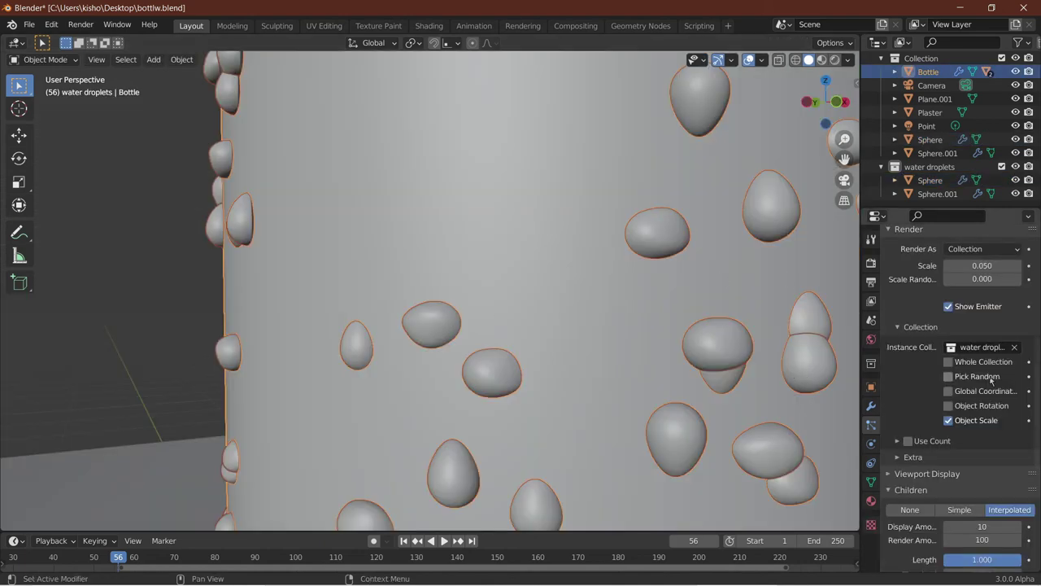
pyautogui.scroll(-5, 731, 264)
pyautogui.moveTo(731, 264); pyautogui.dragTo(639, 300, button='middle')
pyautogui.scroll(-5, 661, 281)
pyautogui.scroll(10, 705, 284)
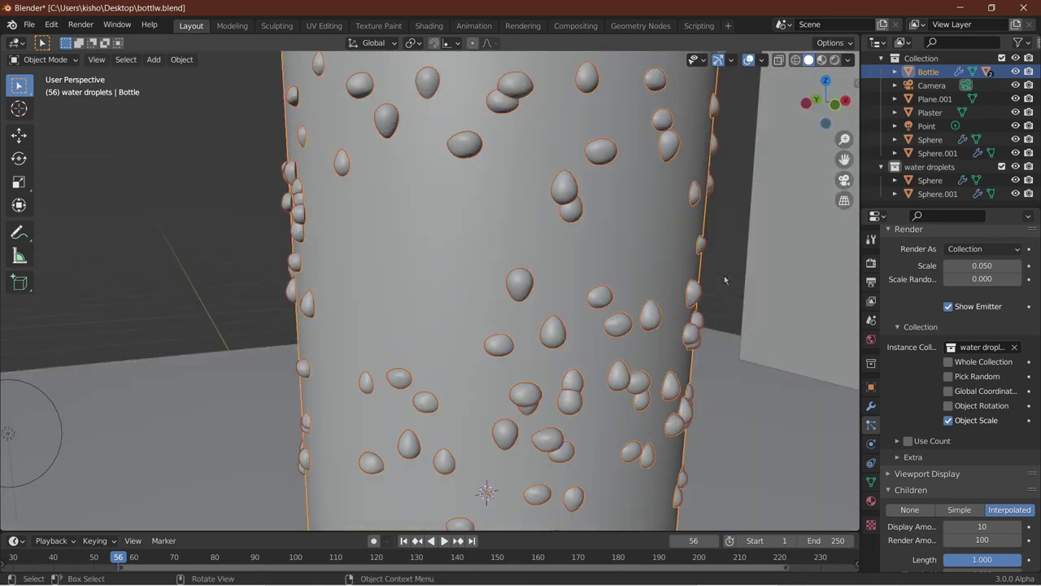
pyautogui.scroll(-5, 704, 283)
pyautogui.scroll(-5, 693, 279)
pyautogui.moveTo(692, 279); pyautogui.dragTo(730, 306, button='middle')
pyautogui.scroll(-7, 708, 243)
pyautogui.scroll(-10, 660, 273)
pyautogui.scroll(-3, 730, 311)
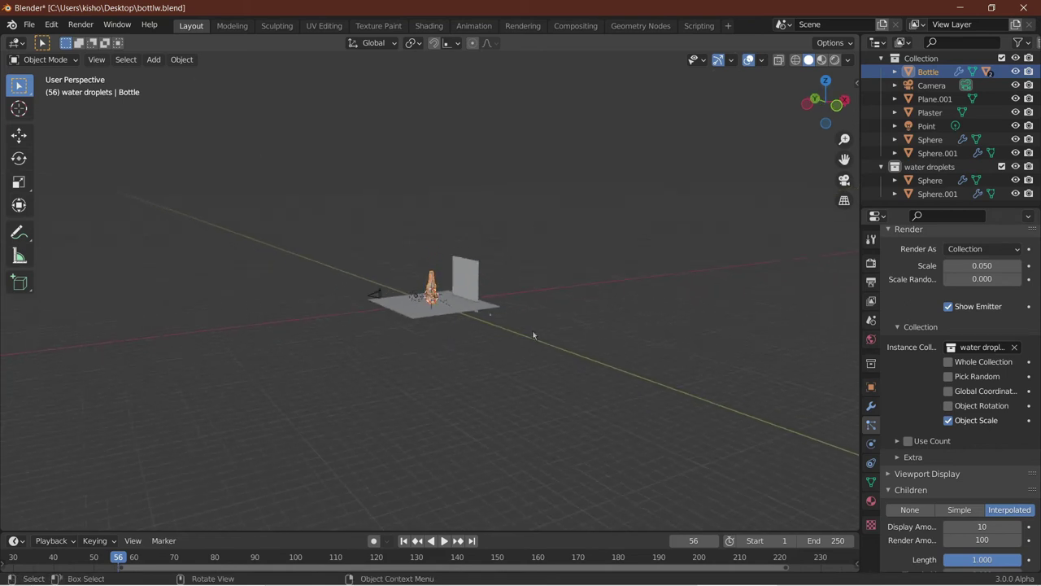
# Move the Sphere.001 droplet about 13.6 m along the global Y axis to beside the bottle and enter Edit Mode on it.
pyautogui.click(928, 195)
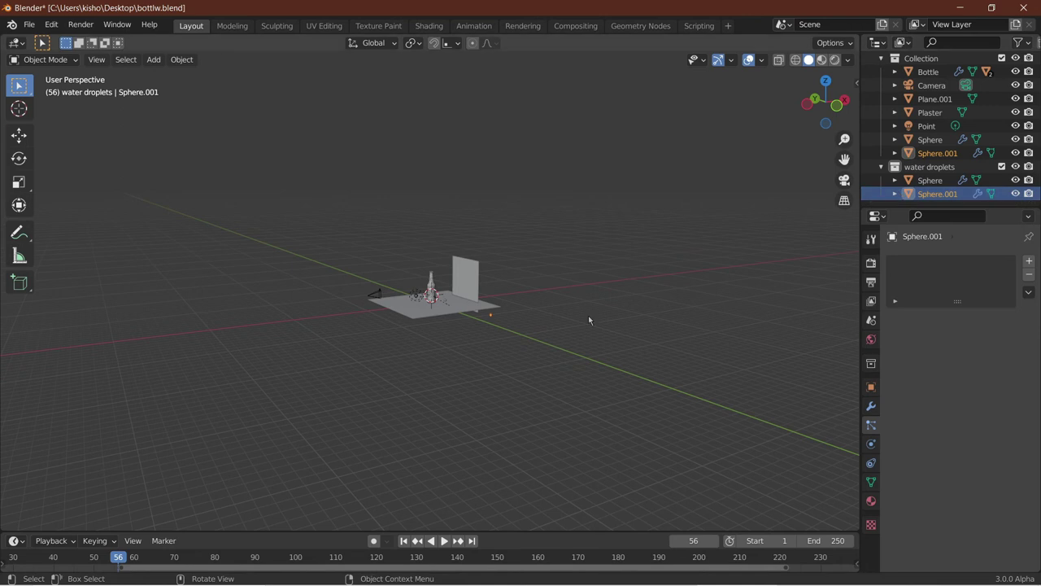
pyautogui.press('KP_Decimal')
pyautogui.scroll(-2, 586, 319)
pyautogui.moveTo(583, 323); pyautogui.dragTo(753, 341, button='middle')
pyautogui.scroll(-3, 583, 329)
pyautogui.press('g')
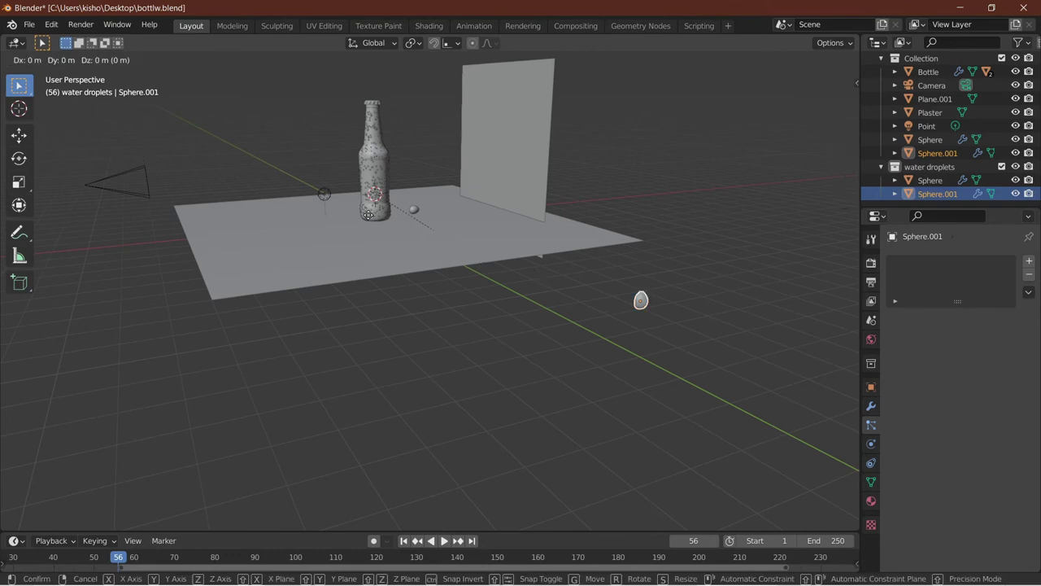
pyautogui.press('y')
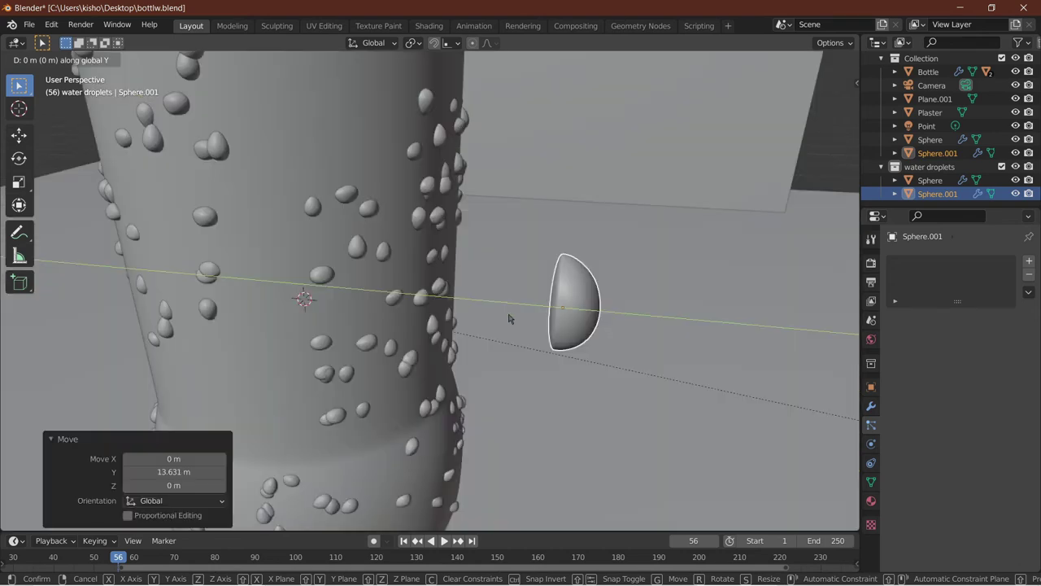
pyautogui.click(509, 317)
pyautogui.moveTo(509, 316); pyautogui.dragTo(402, 282, button='middle')
pyautogui.press('Tab')
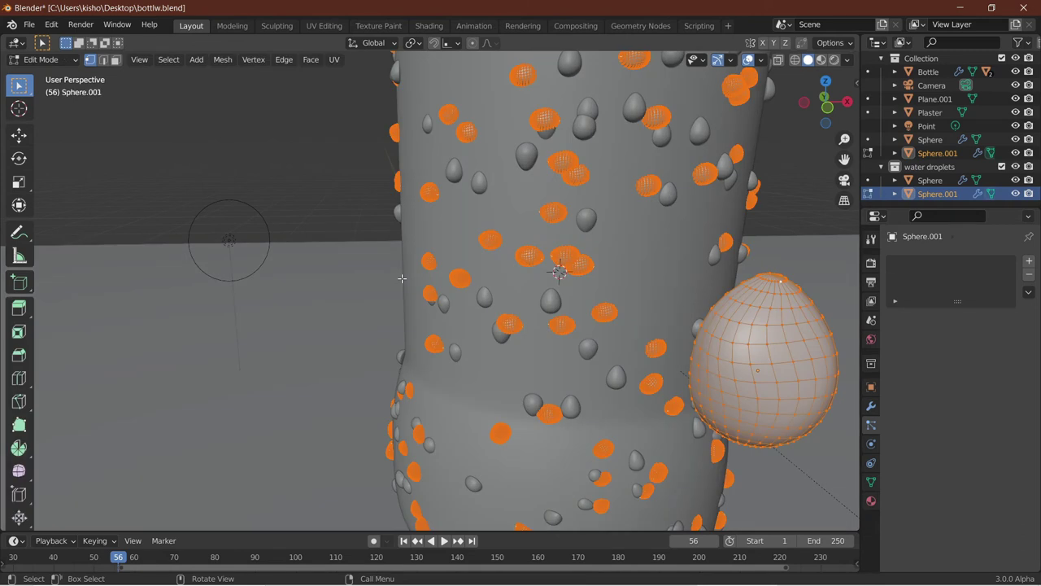
pyautogui.scroll(3, 363, 248)
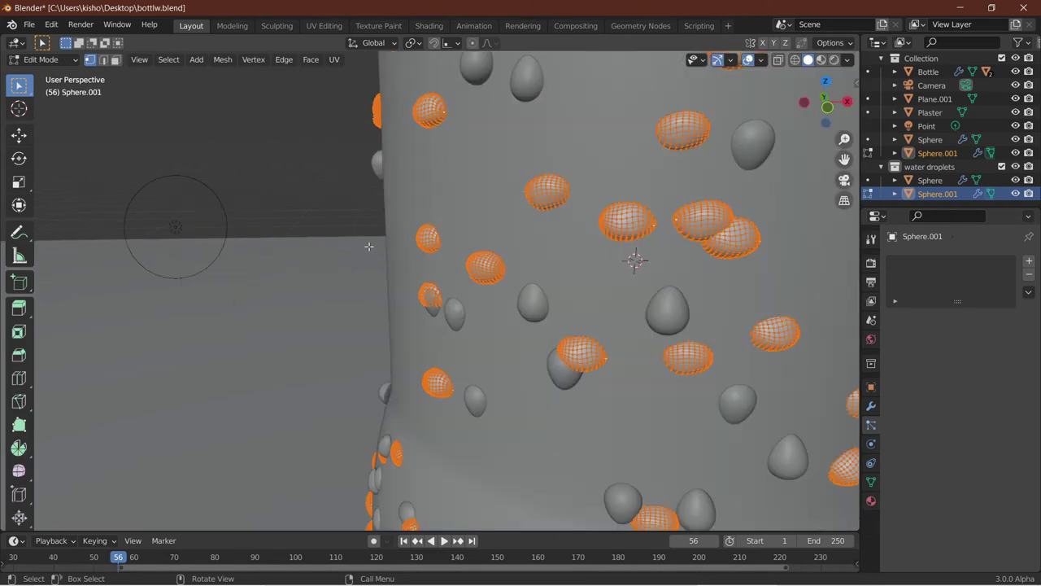
pyautogui.press('r')
pyautogui.press('y')
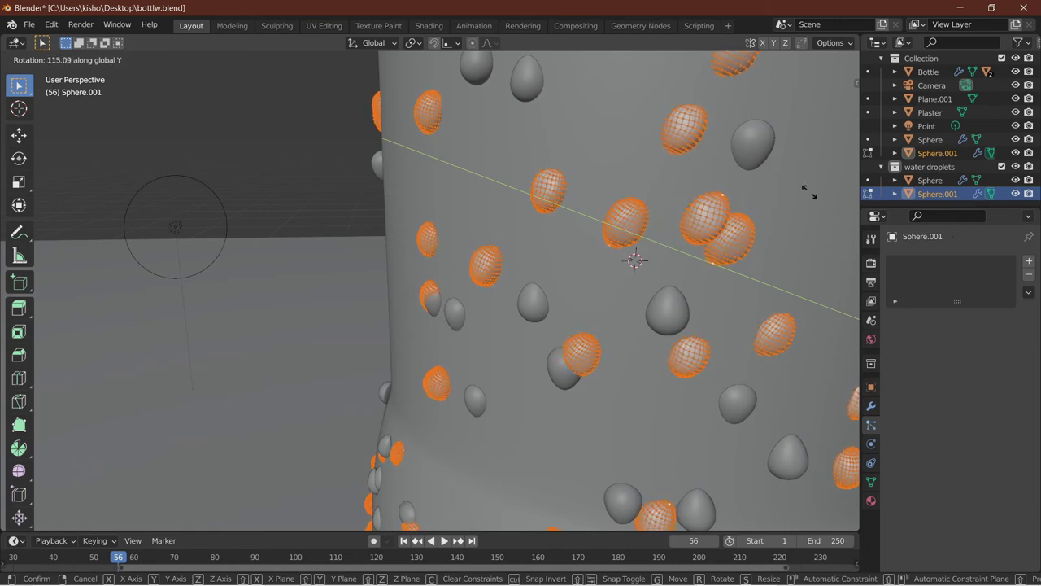
pyautogui.click(634, 214)
pyautogui.press('r')
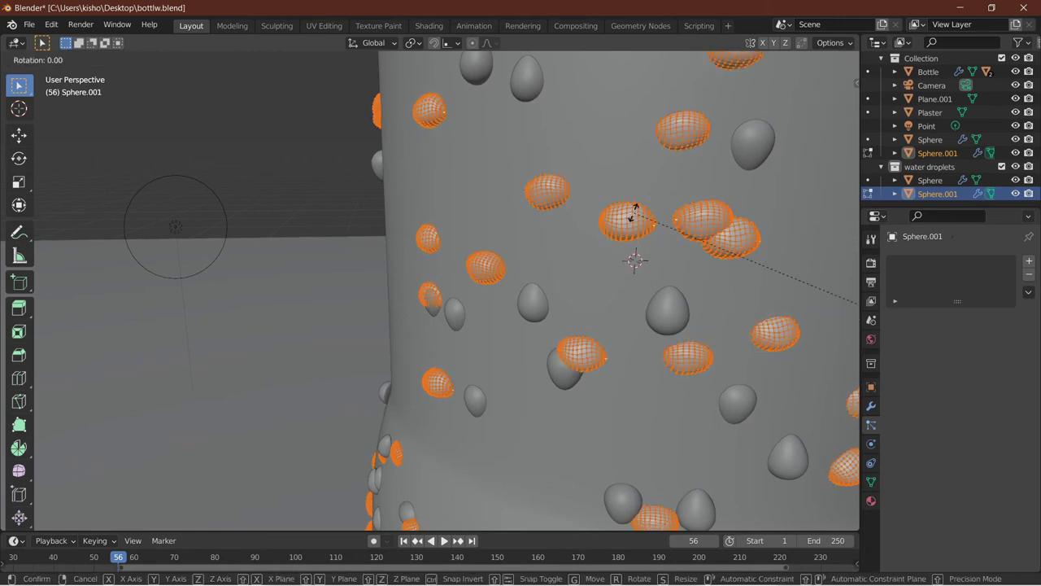
pyautogui.write('x')
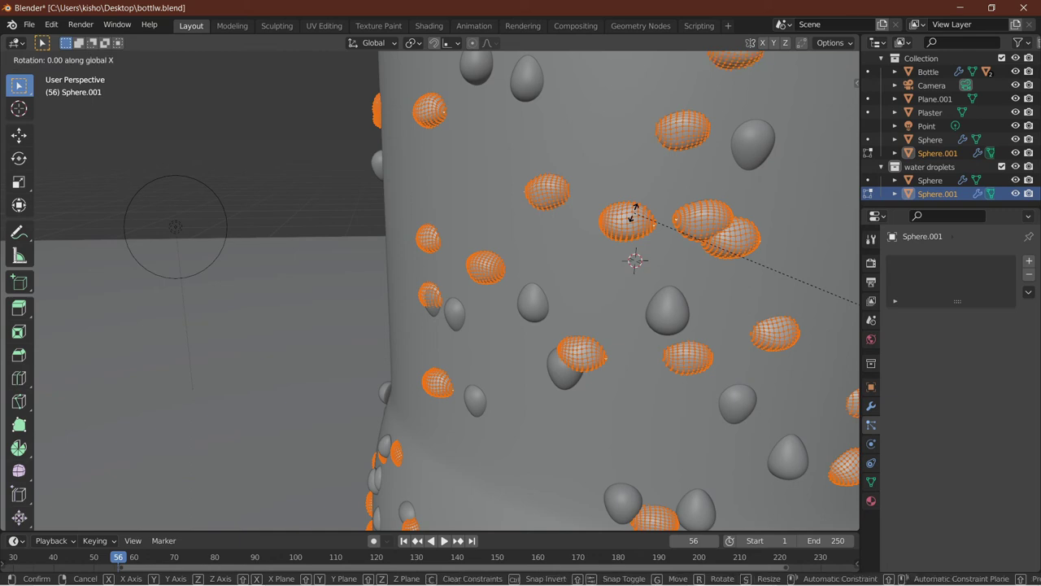
pyautogui.write('-90')
pyautogui.press('Escape')
# Rotate the whole mesh of the Sphere.001 droplet -80° about the global Y axis and return to Object Mode.
pyautogui.write('r')
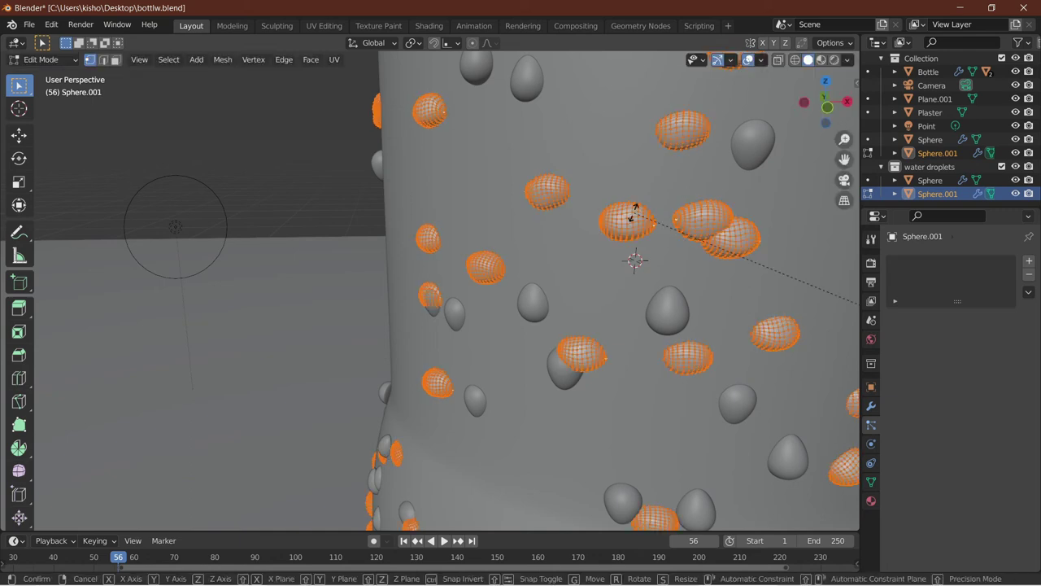
pyautogui.write('y-8')
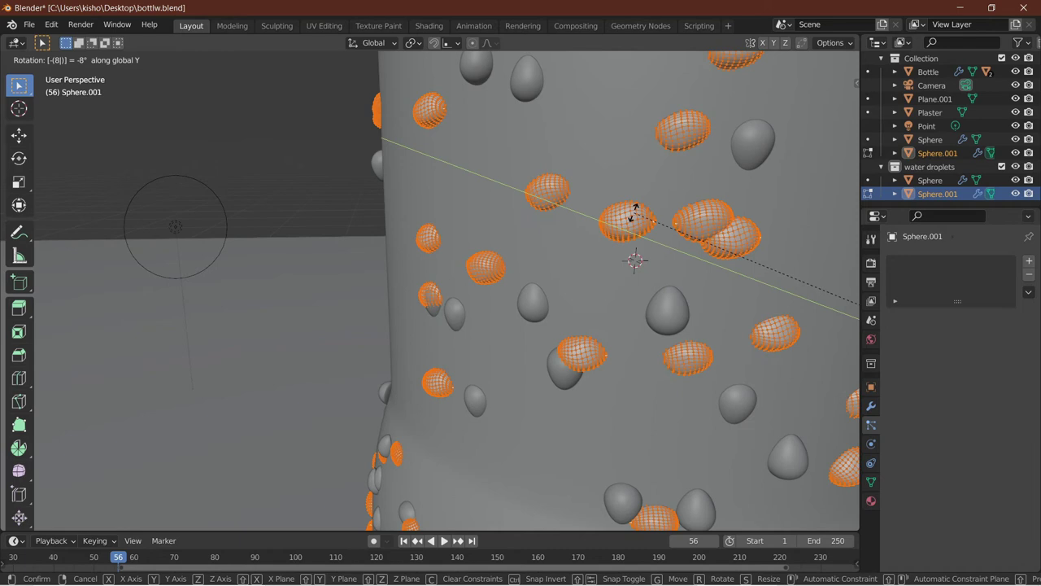
pyautogui.write('0')
pyautogui.press('Return')
pyautogui.moveTo(632, 255); pyautogui.dragTo(643, 156, button='middle')
pyautogui.press('Tab')
# Select the bottle and inspect the droplets around its neck and inside its opening.
pyautogui.scroll(-7, 457, 189)
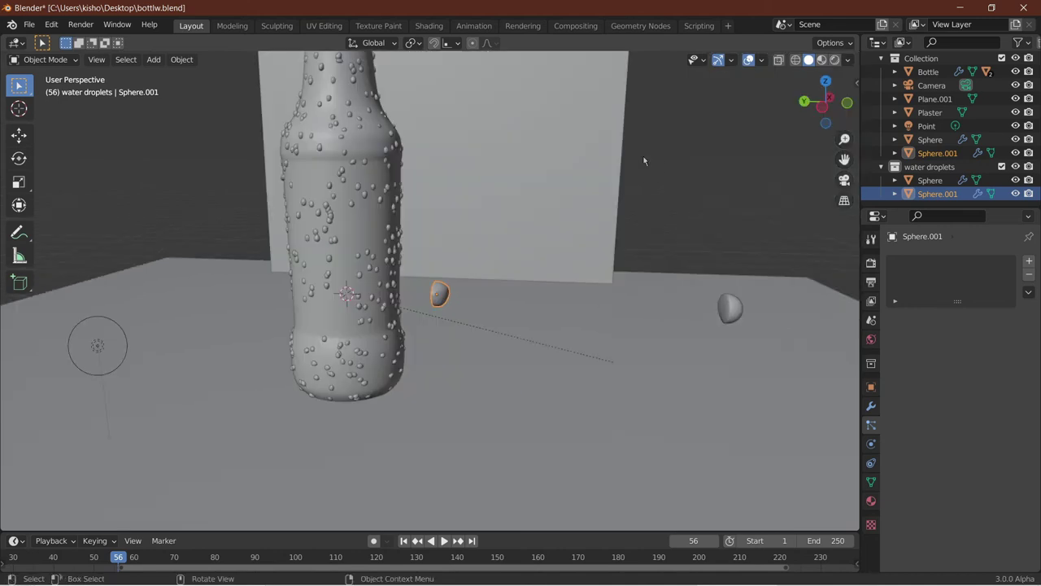
pyautogui.press('KP_0')
pyautogui.moveTo(425, 115); pyautogui.dragTo(418, 148, button='middle')
pyautogui.click(374, 150)
pyautogui.scroll(4, 375, 150)
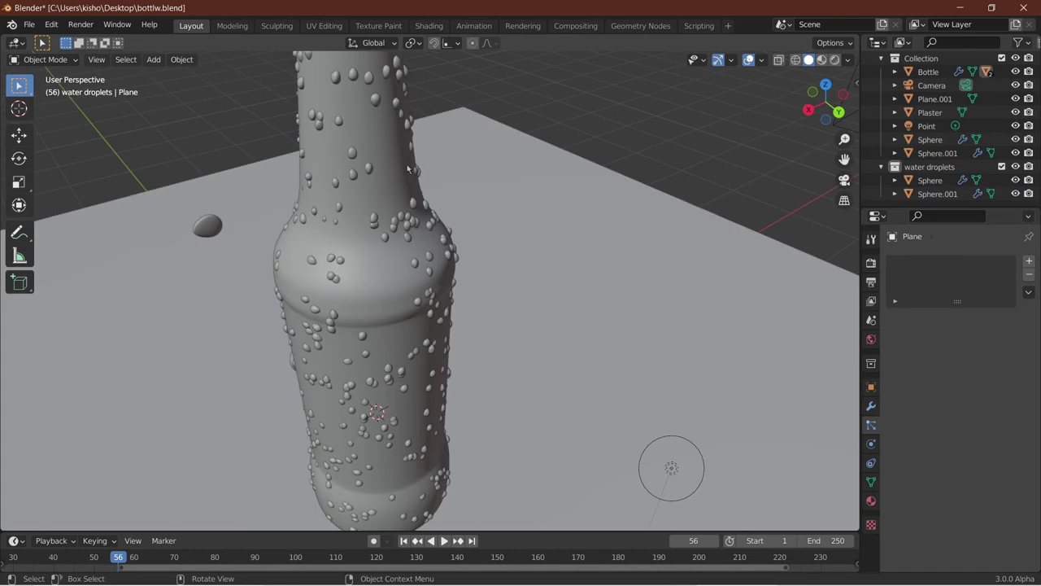
pyautogui.click(408, 169)
pyautogui.press('KP_Decimal')
pyautogui.keyDown('shift'); pyautogui.moveTo(386, 209); pyautogui.dragTo(415, 305, button='middle'); pyautogui.keyUp('shift')
pyautogui.scroll(8, 431, 232)
pyautogui.keyDown('shift'); pyautogui.moveTo(430, 232); pyautogui.dragTo(336, 298, button='middle'); pyautogui.keyUp('shift')
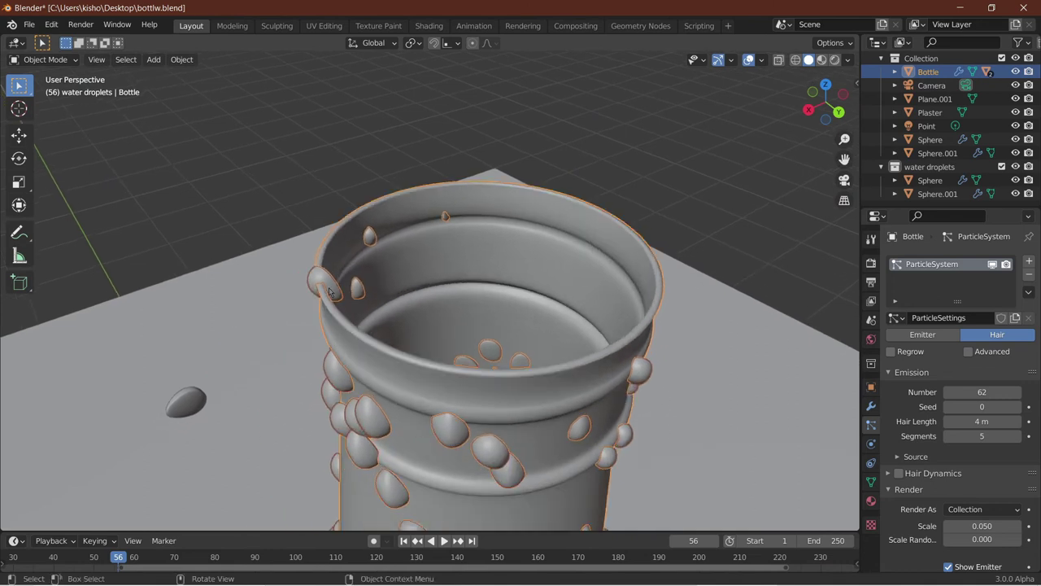
# Add a new vertex group to the bottle's mesh data.
pyautogui.scroll(-8, 329, 293)
pyautogui.moveTo(300, 234); pyautogui.dragTo(159, 258, button='middle')
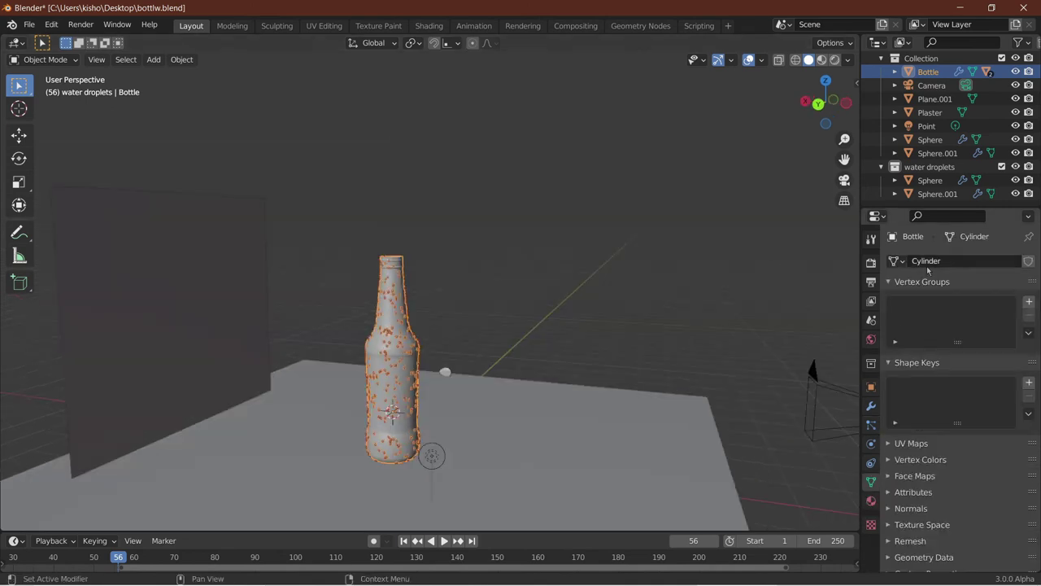
pyautogui.click(1029, 302)
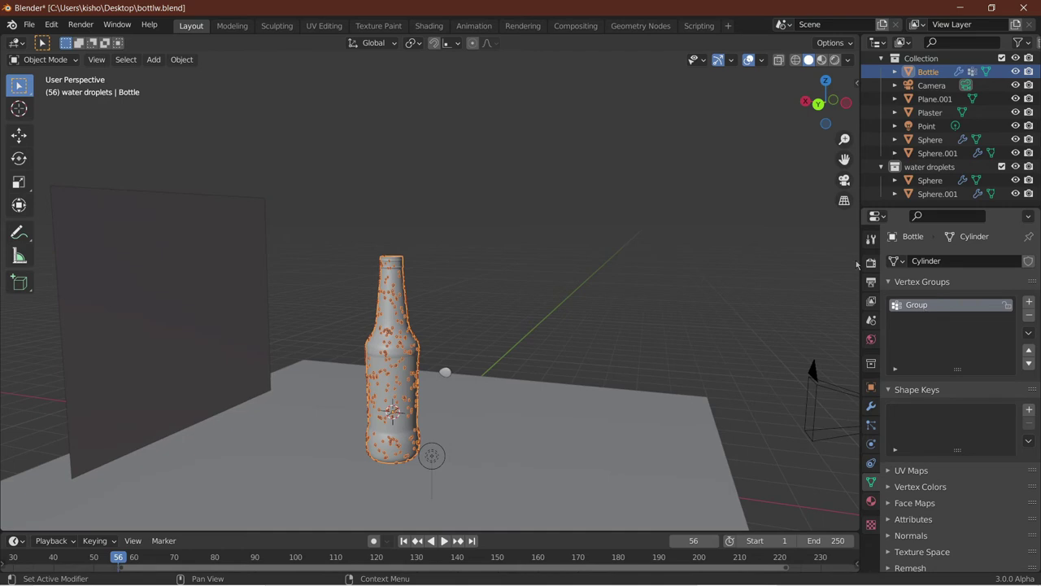
# Set up the bottle mesh for editing in the left orthographic view with face selection and wireframe shading.
pyautogui.scroll(-5, 795, 302)
pyautogui.moveTo(651, 288); pyautogui.dragTo(603, 289, button='middle')
pyautogui.scroll(5, 562, 282)
pyautogui.scroll(4, 604, 289)
pyautogui.keyDown('shift'); pyautogui.moveTo(460, 279); pyautogui.dragTo(566, 170, button='middle'); pyautogui.keyUp('shift')
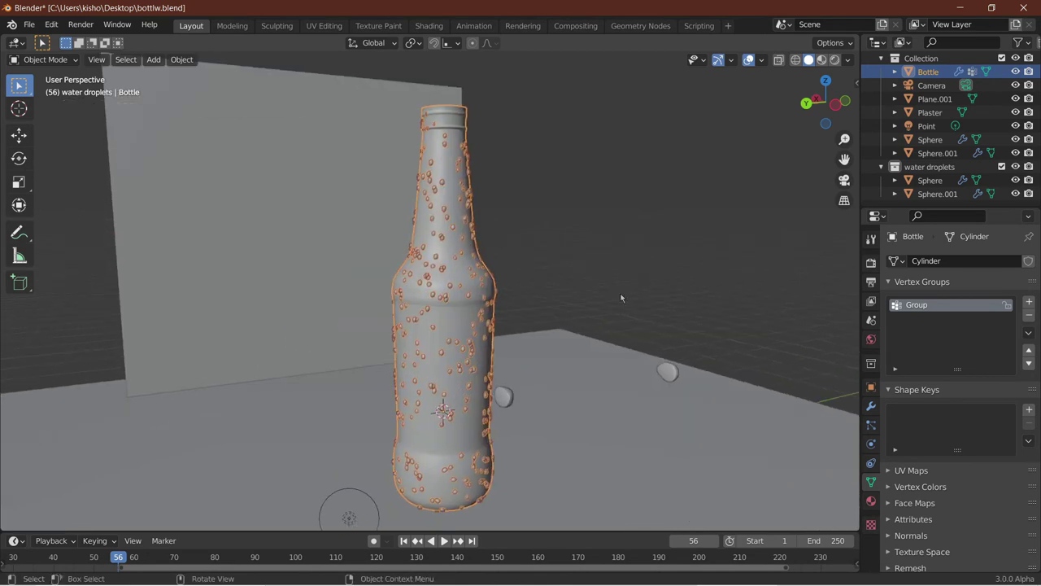
pyautogui.moveTo(620, 295); pyautogui.dragTo(573, 304, button='middle')
pyautogui.click(829, 106)
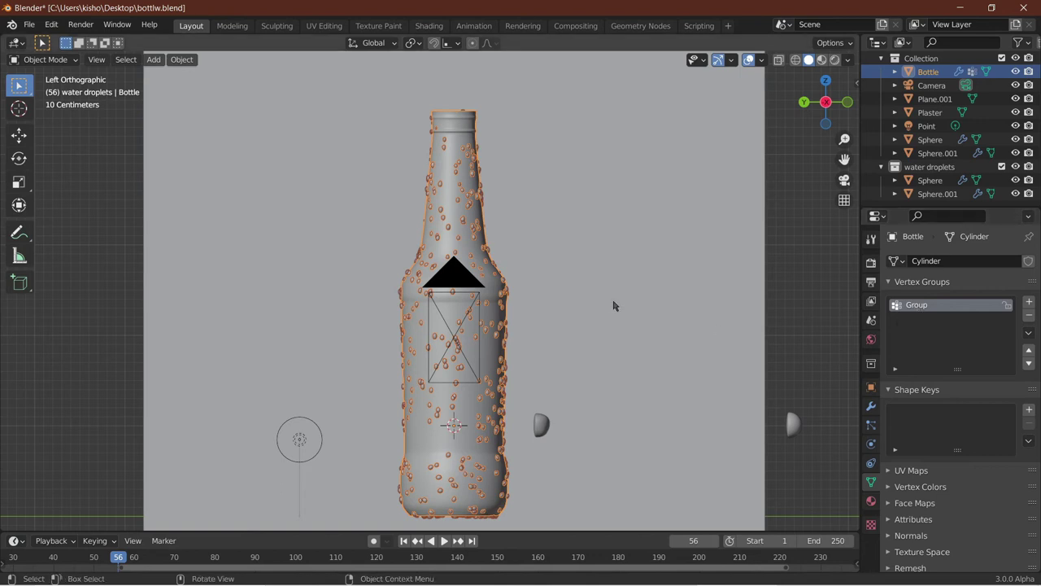
pyautogui.press('Tab')
pyautogui.scroll(1, 520, 246)
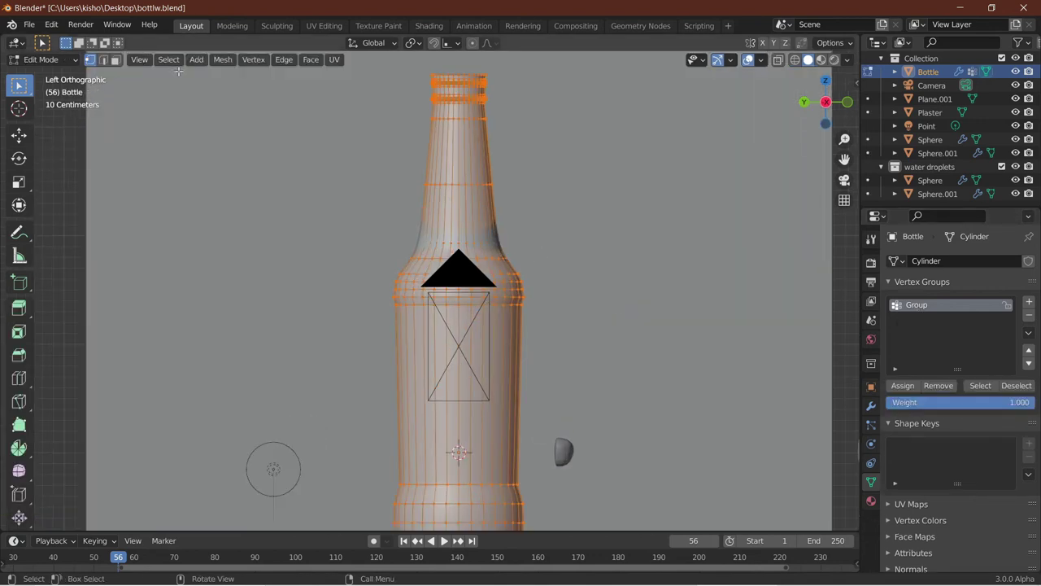
pyautogui.click(115, 60)
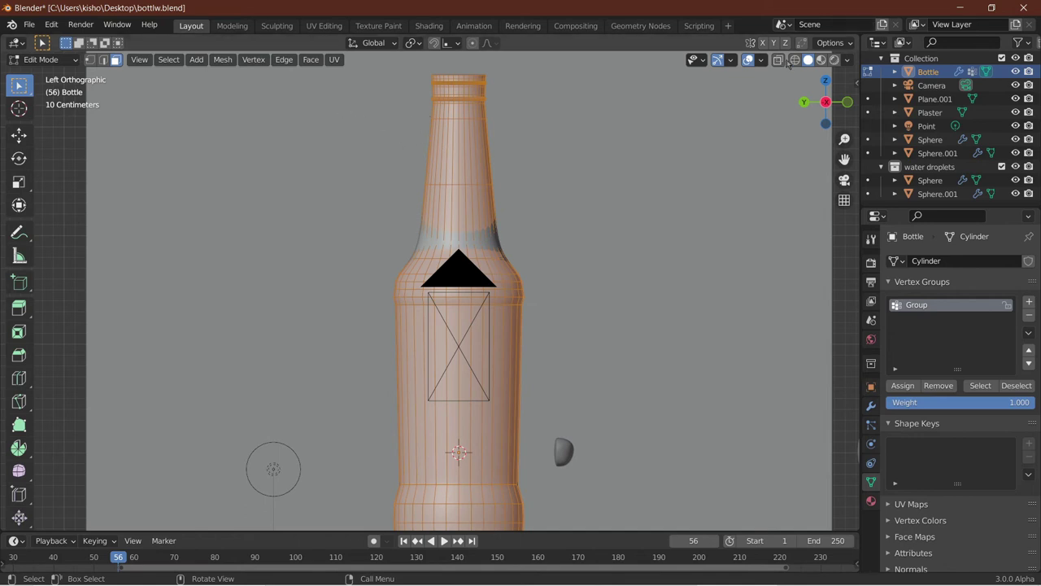
pyautogui.hotkey('shift', 'z')
pyautogui.scroll(-2, 502, 241)
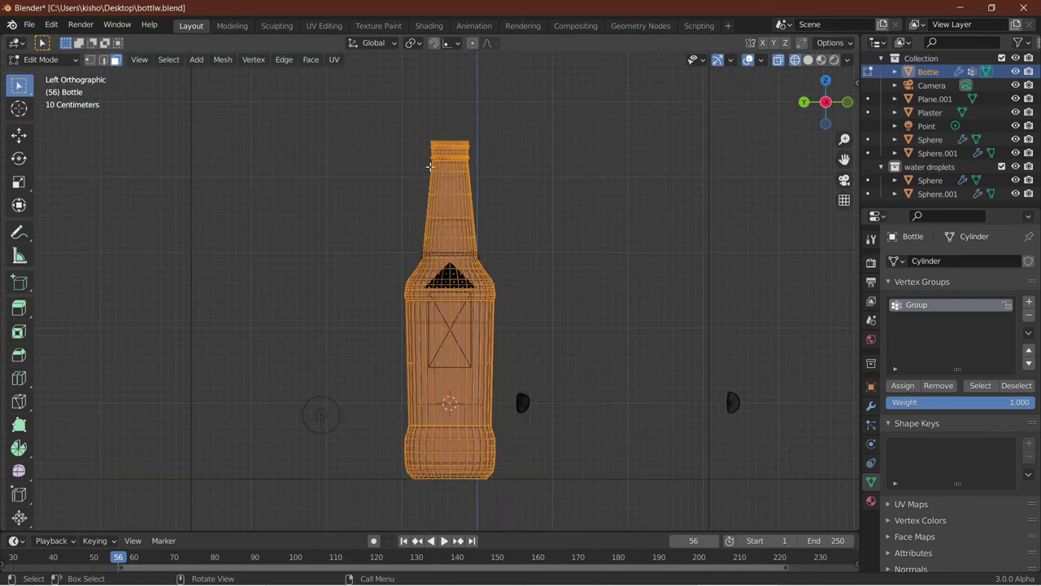
# Select all bottle faces below the ringed lip, through the mesh, and assign them to the vertex group.
pyautogui.moveTo(415, 173); pyautogui.dragTo(473, 281)
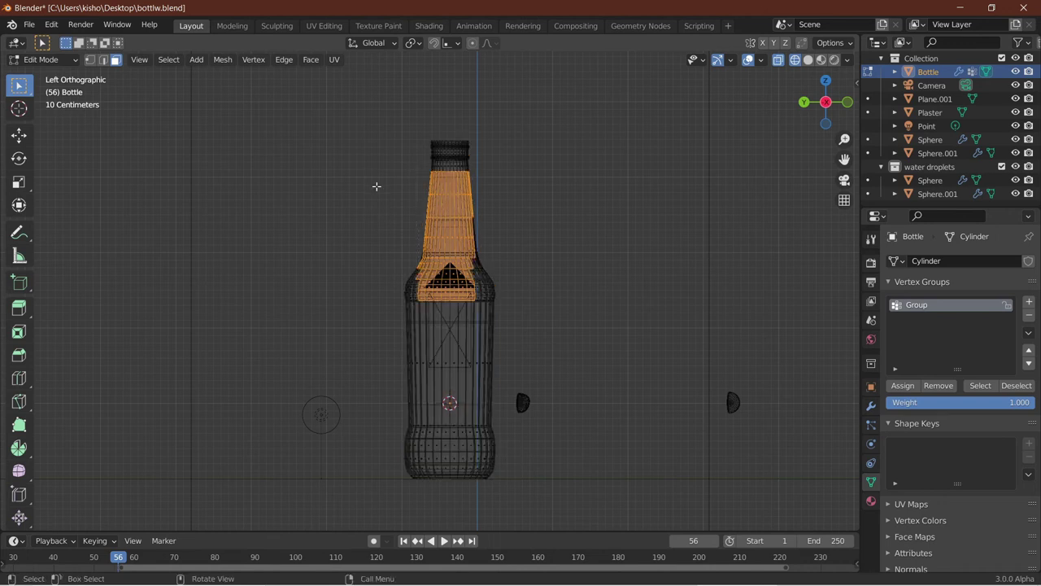
pyautogui.moveTo(372, 183); pyautogui.dragTo(551, 511)
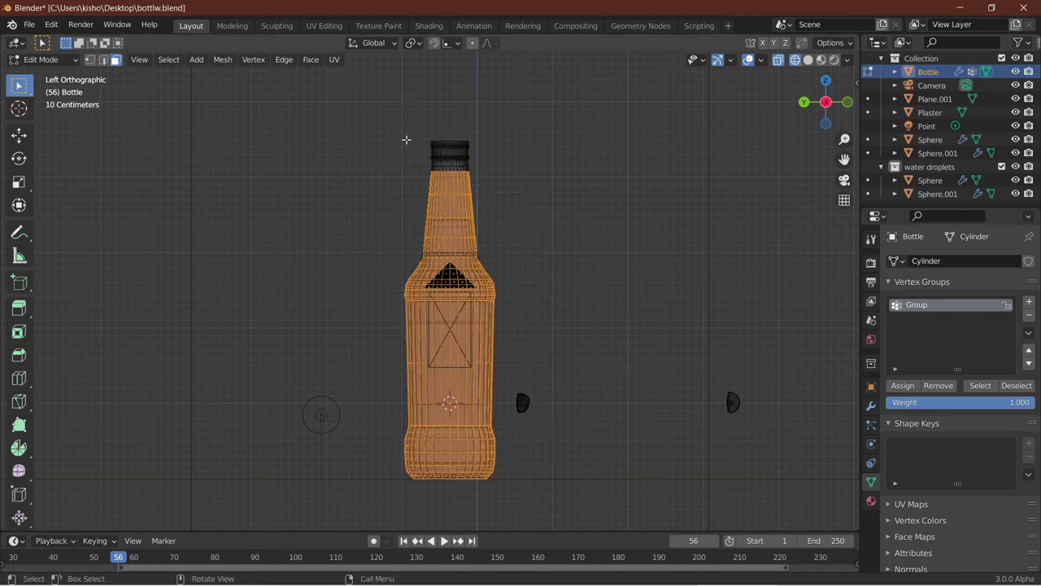
pyautogui.scroll(6, 406, 137)
pyautogui.scroll(-4, 407, 135)
pyautogui.moveTo(407, 135); pyautogui.dragTo(462, 153, button='middle')
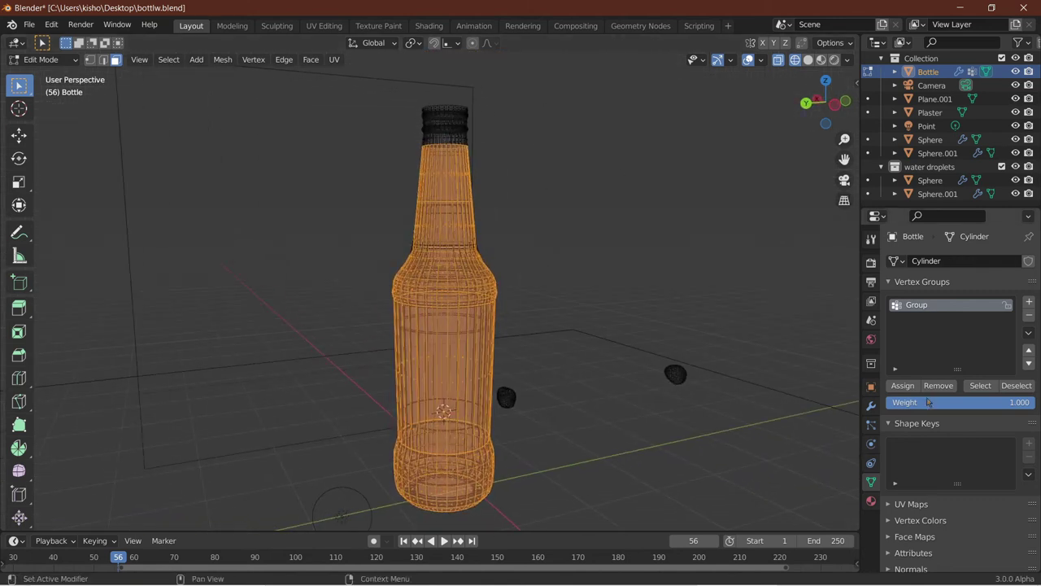
pyautogui.click(904, 387)
# Return the bottle to Object Mode with solid shading and inspect the droplets around its lip and neck.
pyautogui.scroll(-3, 640, 279)
pyautogui.moveTo(640, 279); pyautogui.dragTo(601, 263, button='middle')
pyautogui.press('Tab')
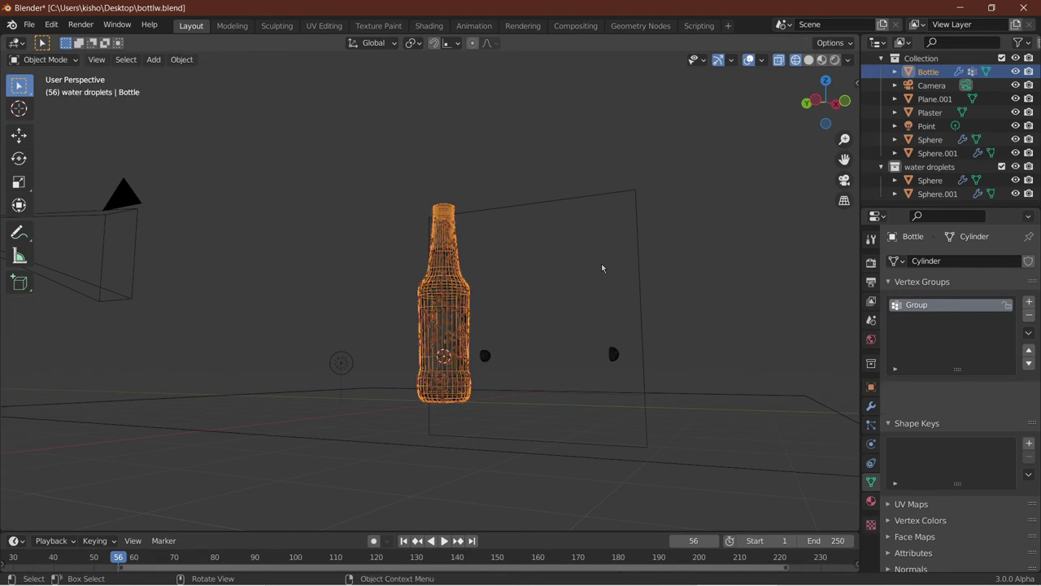
pyautogui.click(808, 60)
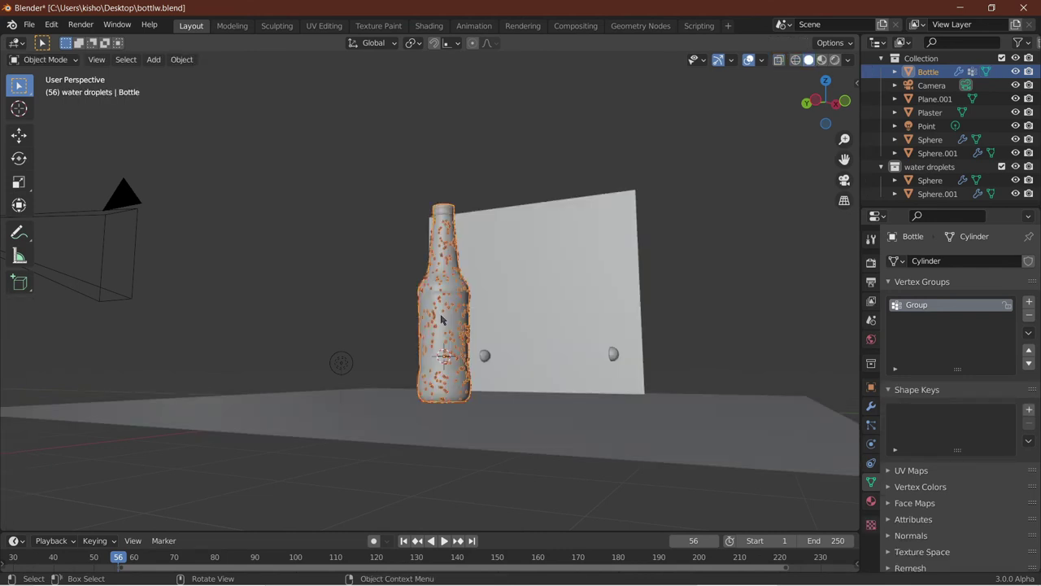
pyautogui.scroll(4, 441, 320)
pyautogui.moveTo(442, 321)
pyautogui.mouseDown(button='middle')
pyautogui.moveTo(537, 388)
pyautogui.moveTo(472, 294)
pyautogui.moveTo(632, 353)
pyautogui.moveTo(618, 417)
pyautogui.moveTo(630, 569)
pyautogui.mouseUp(button='middle')
pyautogui.scroll(6, 472, 296)
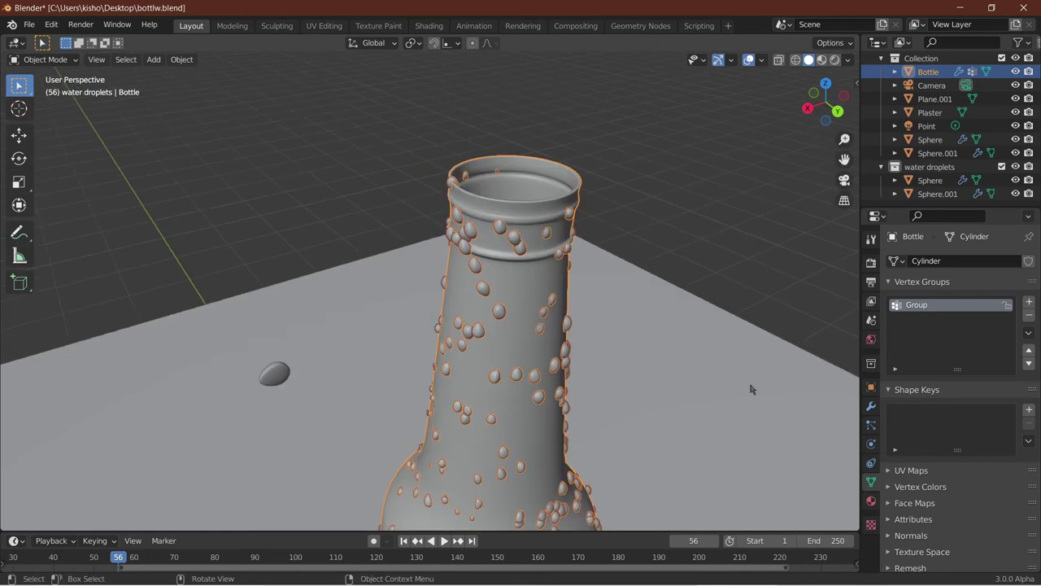
# Use the vertex group named Group as the density vertex group of the bottle's hair particle system.
pyautogui.moveTo(462, 327); pyautogui.dragTo(256, 294, button='middle')
pyautogui.scroll(-6, 256, 293)
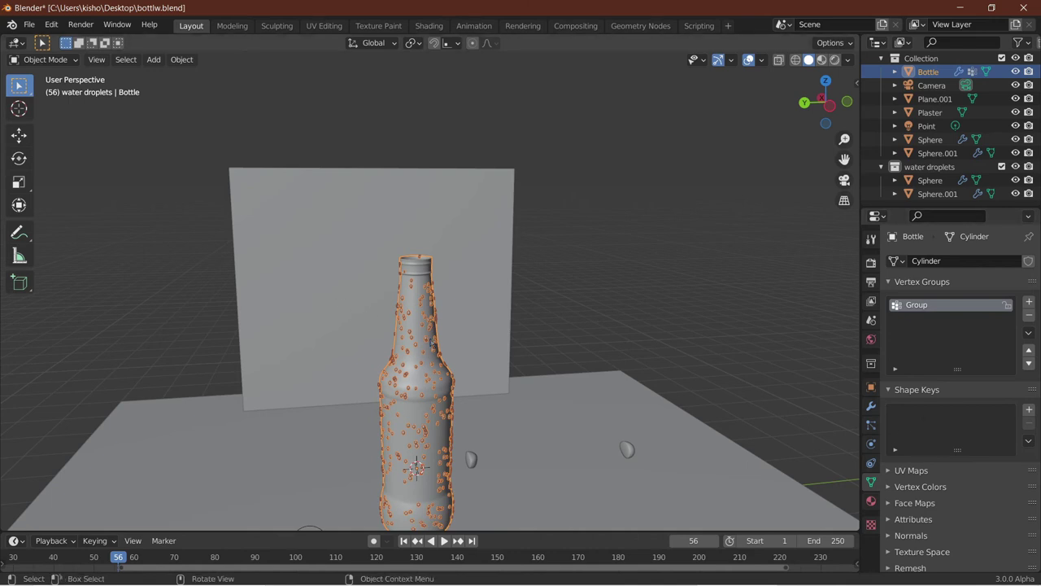
pyautogui.click(870, 425)
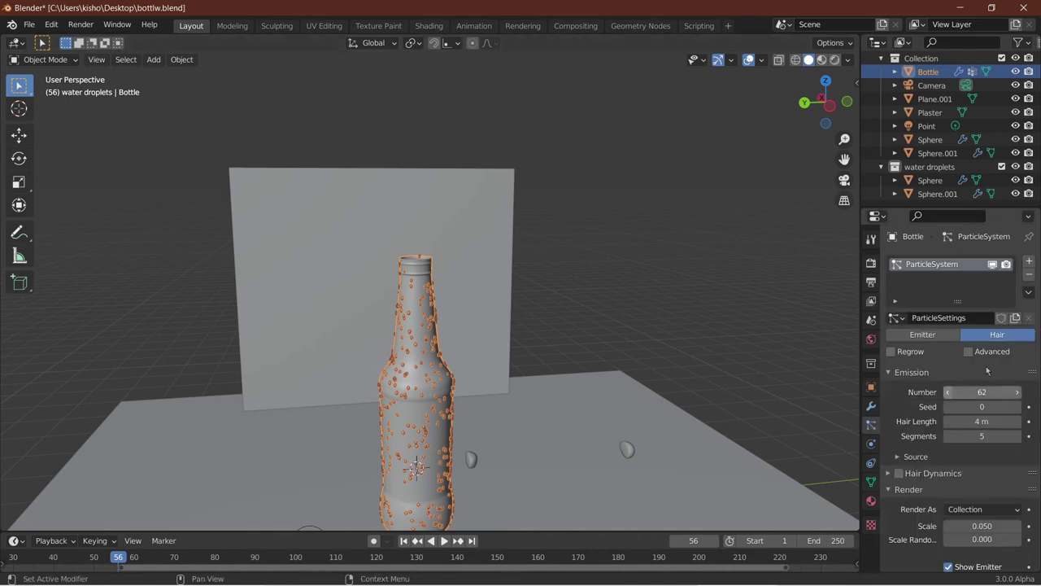
pyautogui.scroll(-8, 987, 367)
pyautogui.scroll(-4, 987, 368)
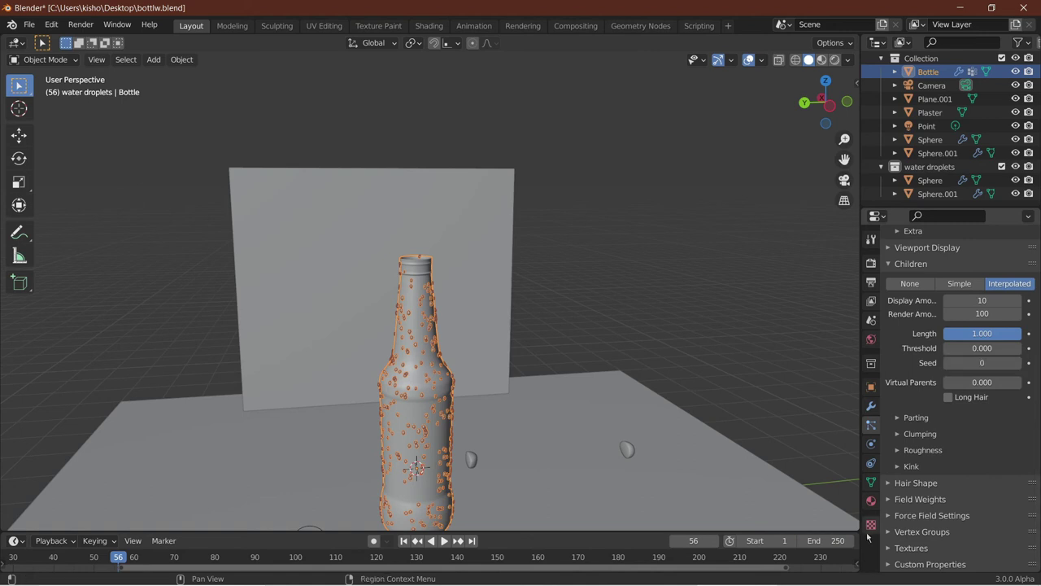
pyautogui.click(923, 531)
pyautogui.scroll(-3, 927, 533)
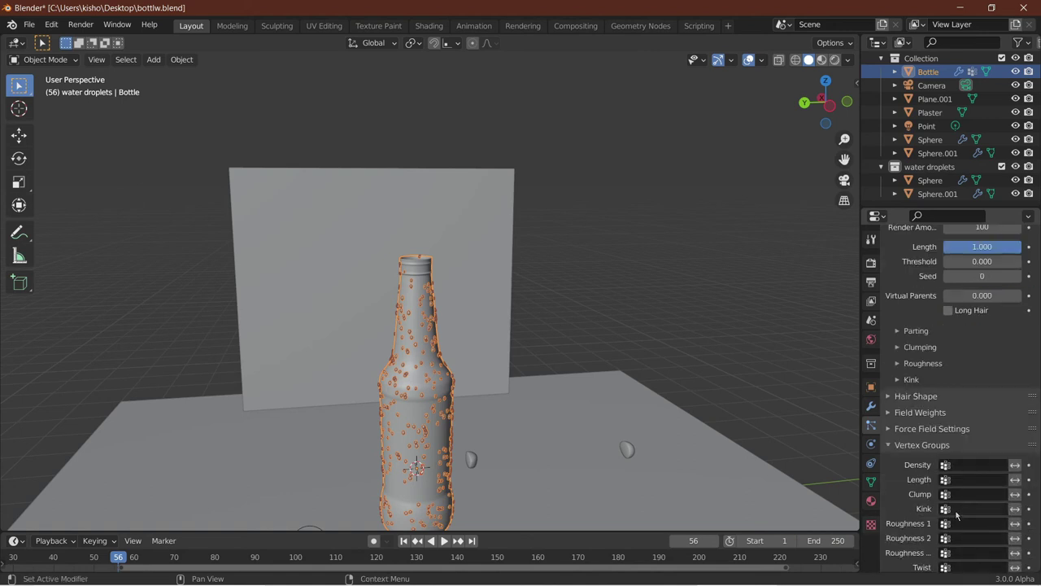
pyautogui.scroll(-1, 945, 524)
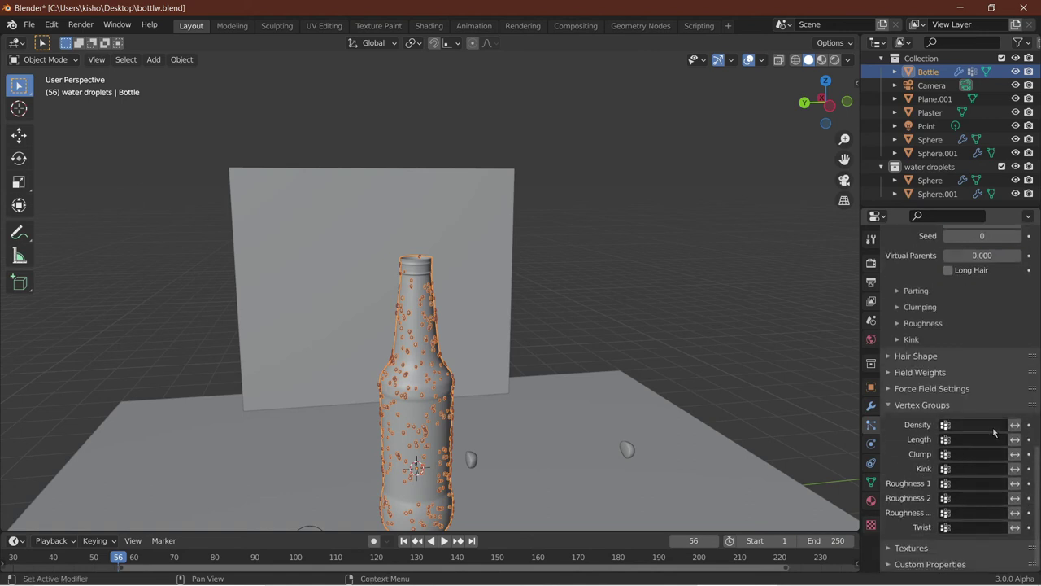
pyautogui.click(993, 428)
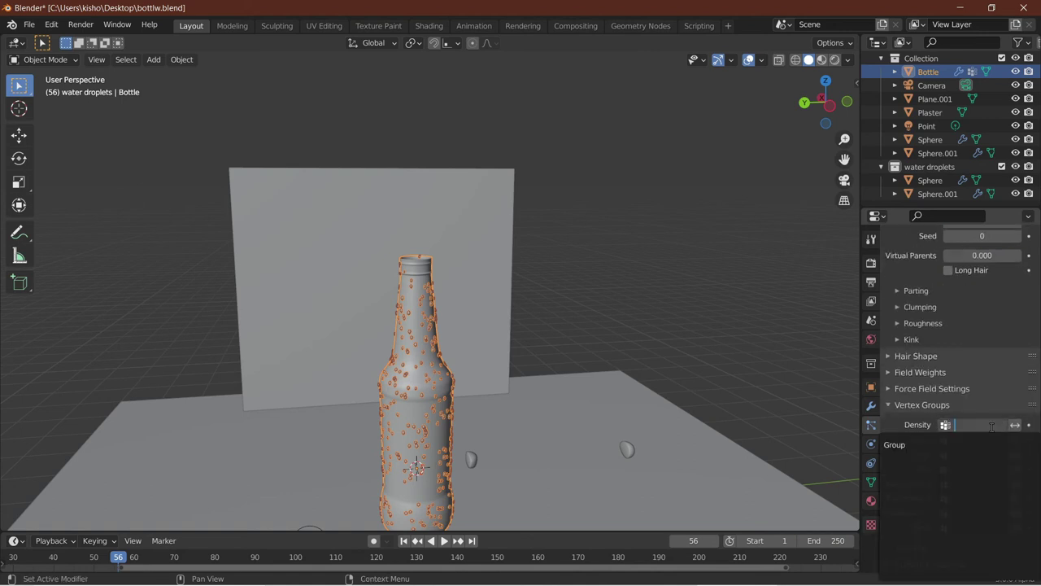
pyautogui.click(900, 446)
# Examine the bottle's lip, inner neck and outer surface to check where the droplets are placed.
pyautogui.scroll(6, 397, 388)
pyautogui.moveTo(398, 388); pyautogui.dragTo(475, 450, button='middle')
pyautogui.scroll(4, 439, 419)
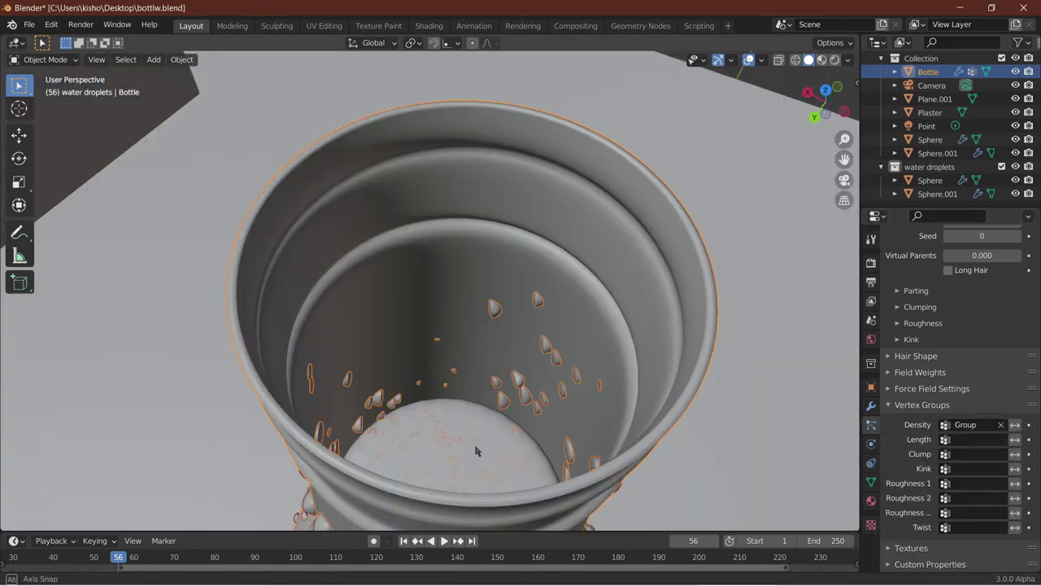
pyautogui.scroll(-7, 476, 451)
pyautogui.scroll(3, 460, 431)
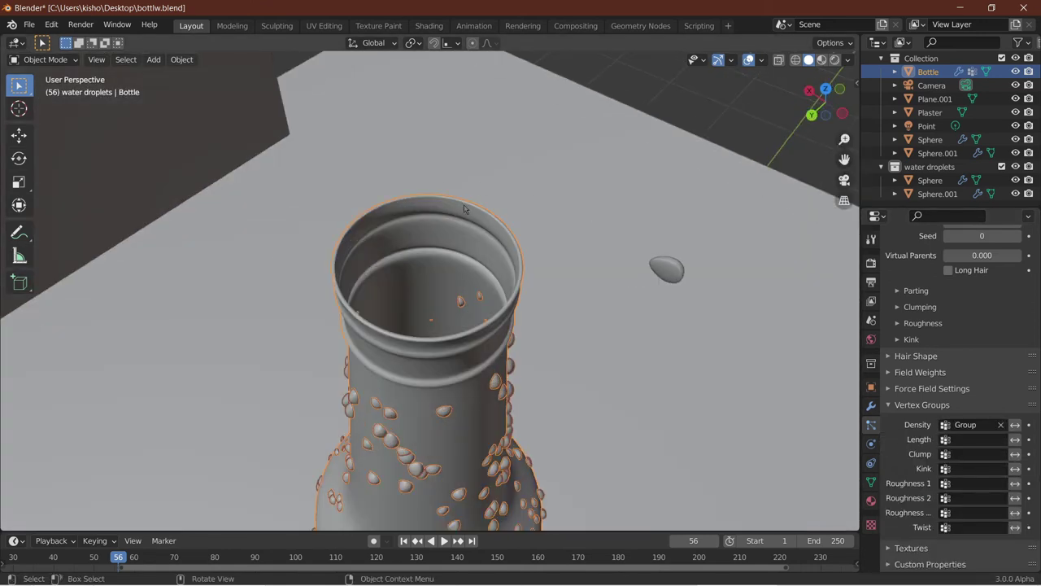
pyautogui.scroll(-5, 449, 300)
pyautogui.scroll(3, 431, 295)
pyautogui.moveTo(427, 297); pyautogui.dragTo(465, 284, button='middle')
pyautogui.scroll(3, 370, 211)
pyautogui.scroll(-3, 251, 316)
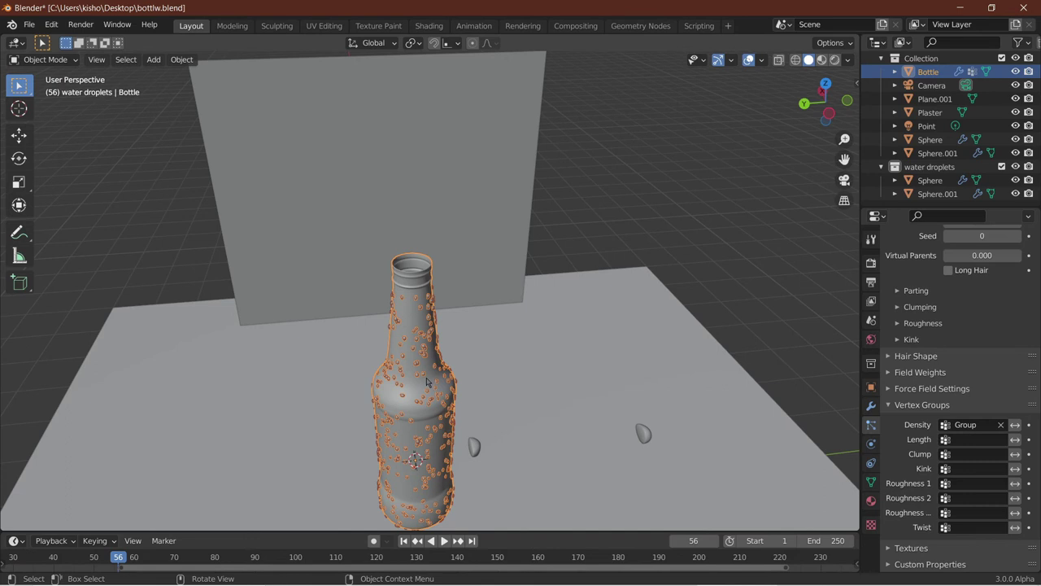
# Set the bottle particle system's emission number to 55 and save the file.
pyautogui.scroll(20, 952, 453)
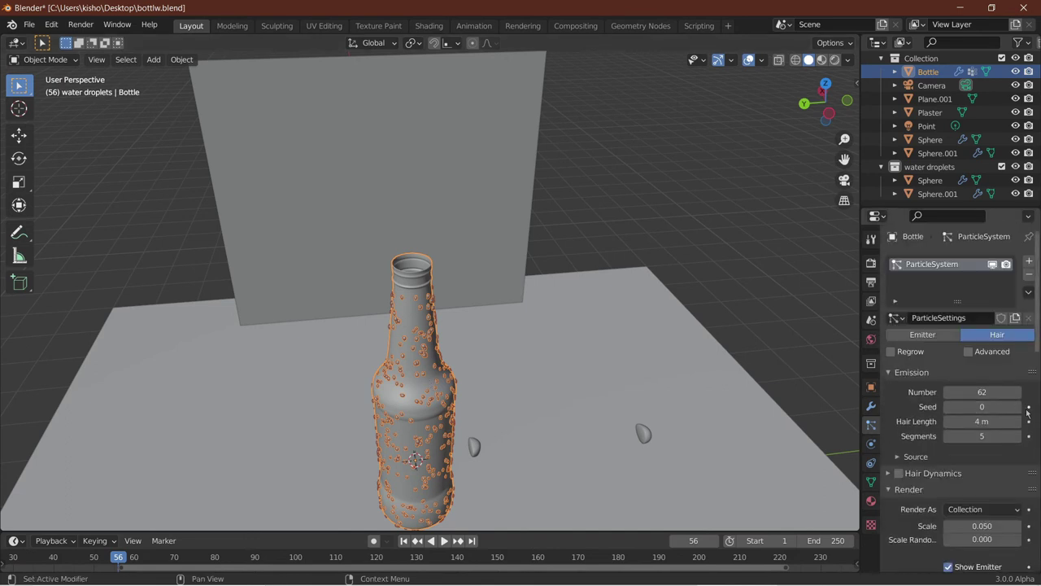
pyautogui.click(980, 392)
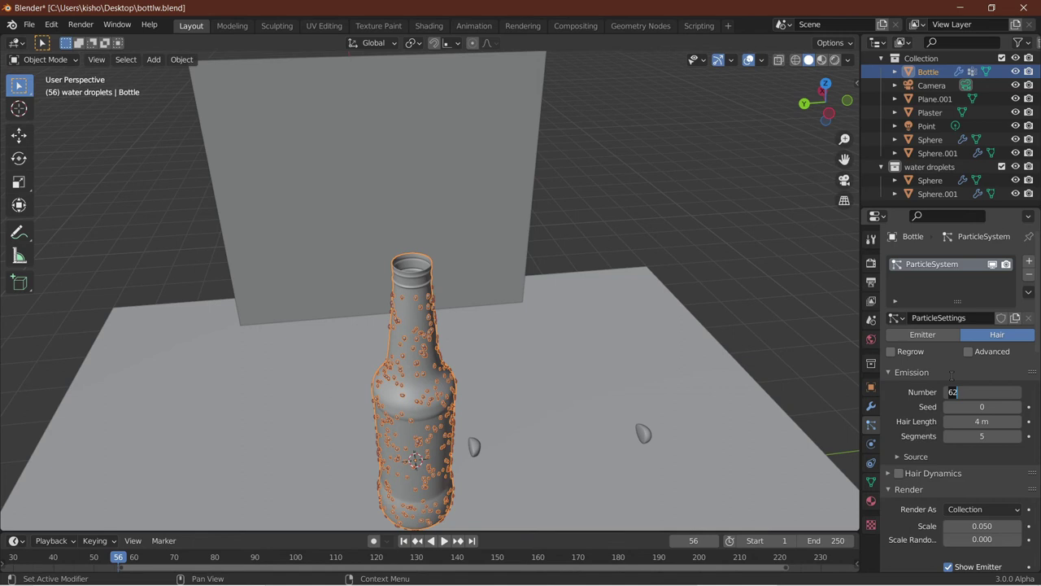
pyautogui.write('55')
pyautogui.press('Return')
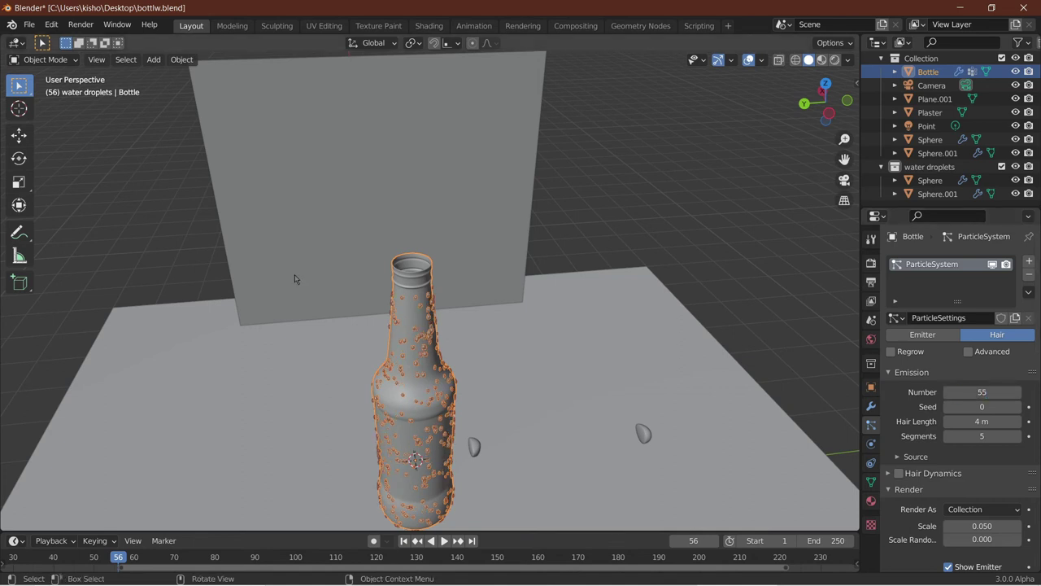
pyautogui.scroll(5, 295, 274)
pyautogui.keyDown('shift'); pyautogui.moveTo(330, 313); pyautogui.dragTo(544, 388, button='middle'); pyautogui.keyUp('shift')
pyautogui.scroll(-2, 440, 124)
pyautogui.scroll(5, 414, 118)
pyautogui.scroll(-5, 413, 117)
pyautogui.hotkey('ctrl', 's')
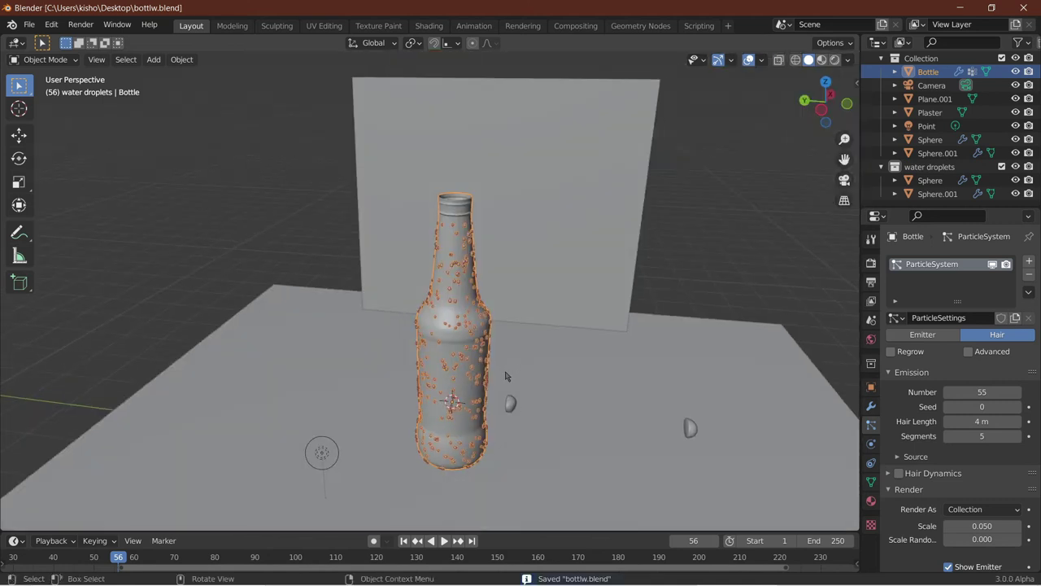
# Move both source droplet meshes away from the bottle by about -5.06 m along the global Y axis.
pyautogui.click(510, 404)
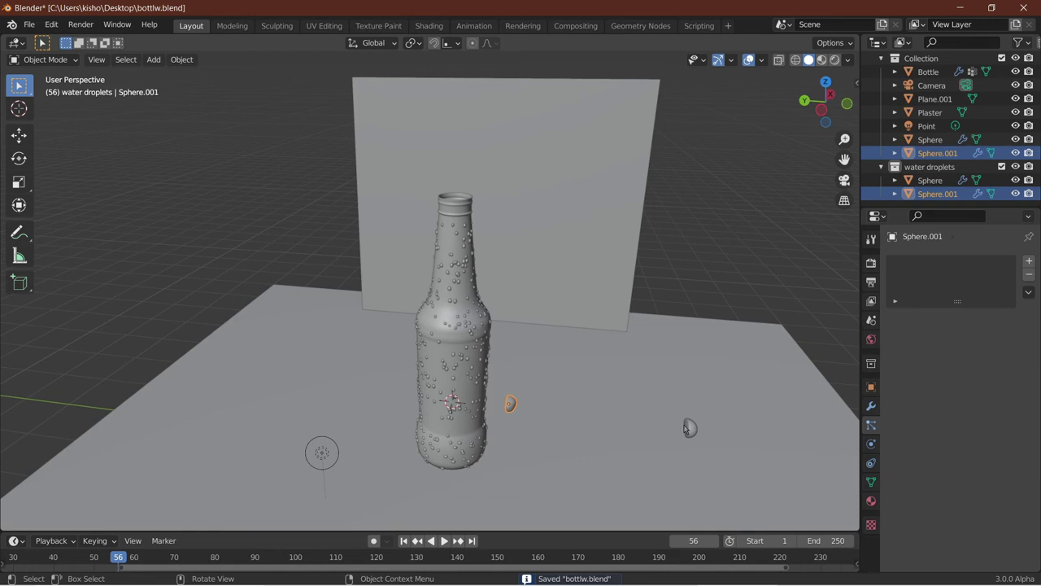
pyautogui.keyDown('shift'); pyautogui.click(688, 428); pyautogui.keyUp('shift')
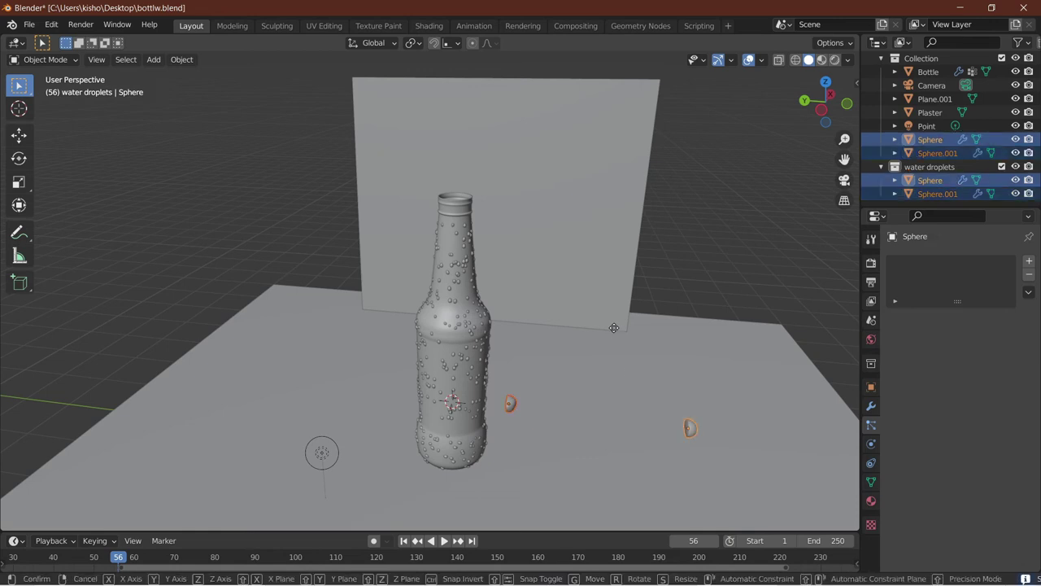
pyautogui.press('g')
pyautogui.press('y')
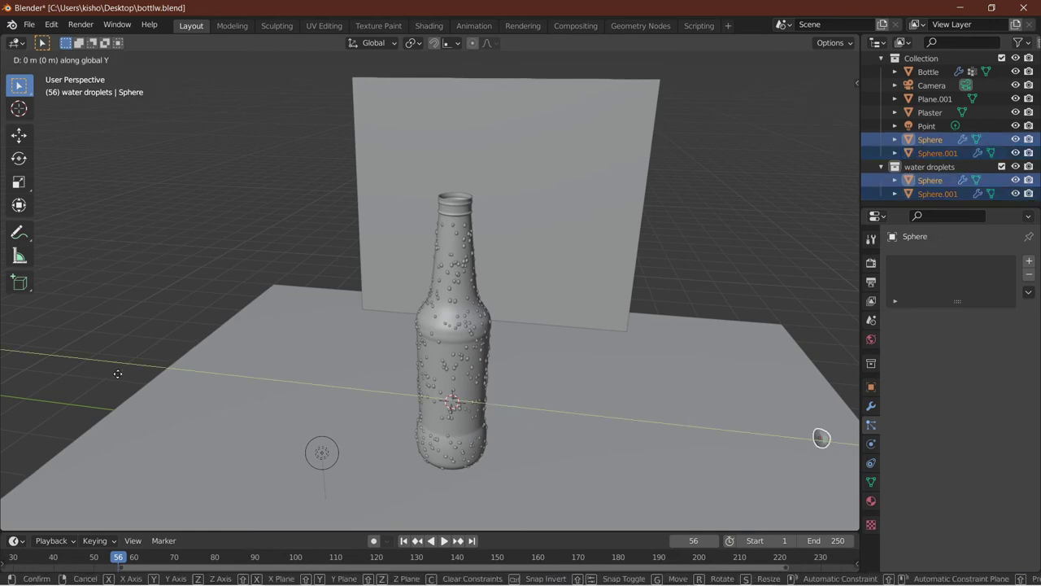
pyautogui.click(320, 363)
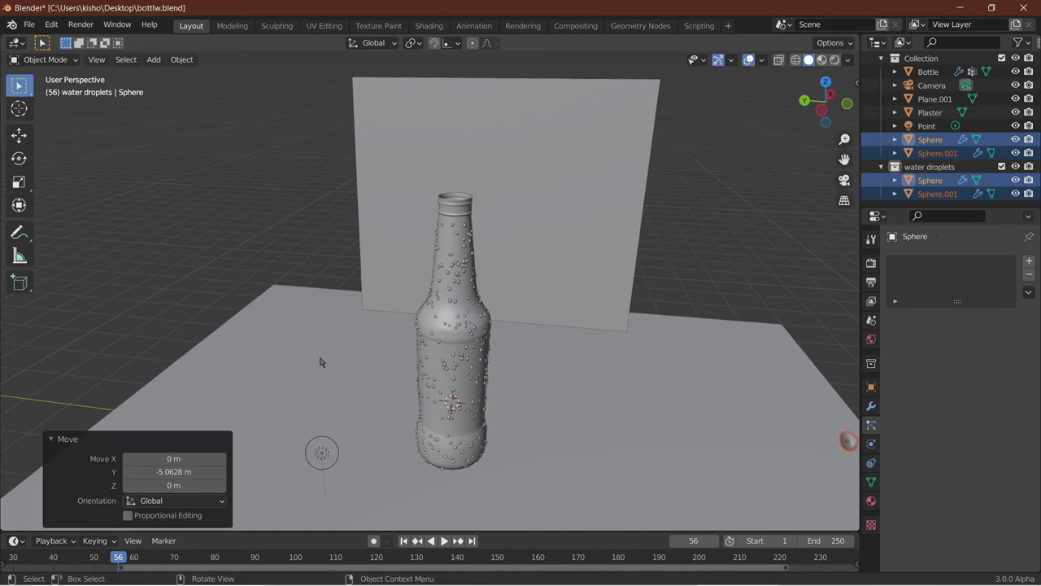
# Select the bottle and examine the droplets on its neck and shoulder up close.
pyautogui.scroll(-3, 309, 358)
pyautogui.moveTo(297, 354); pyautogui.dragTo(387, 317, button='middle')
pyautogui.scroll(8, 439, 333)
pyautogui.click(455, 334)
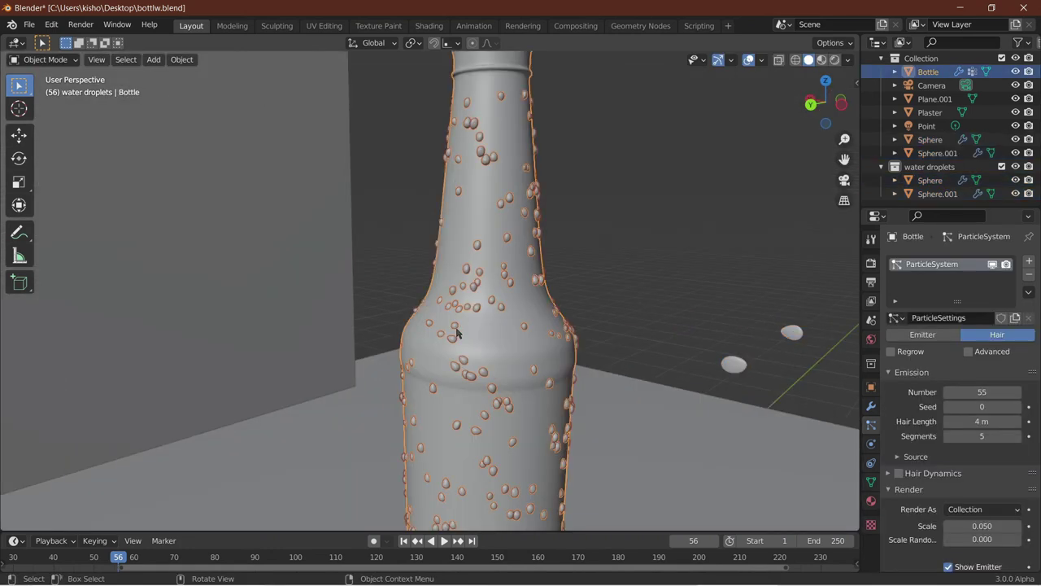
pyautogui.scroll(-3, 423, 321)
pyautogui.scroll(5, 366, 300)
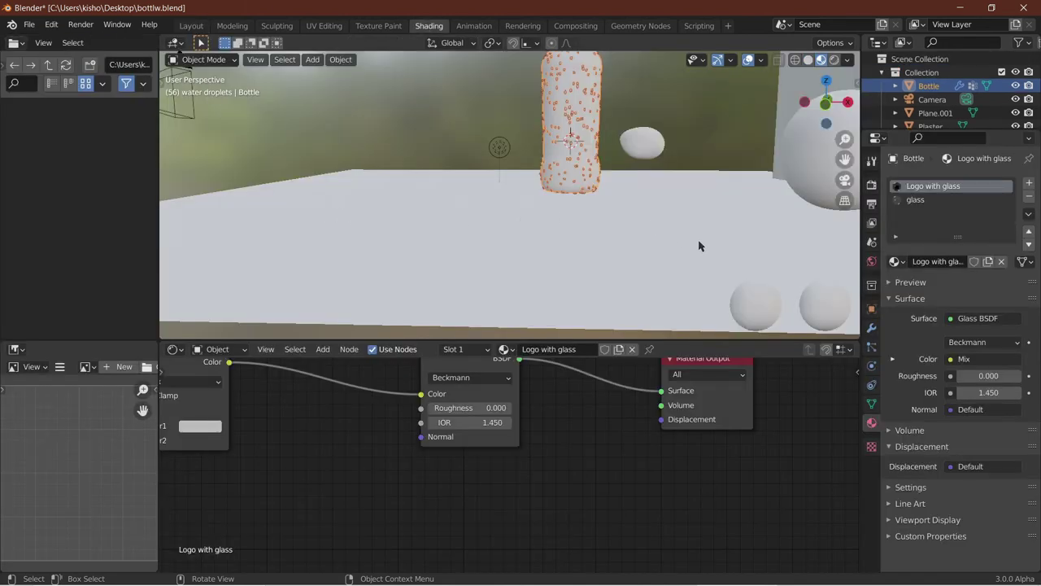
# In the Shading workspace, give the source droplet Sphere a new material named Water.
pyautogui.scroll(-4, 648, 228)
pyautogui.moveTo(638, 225); pyautogui.dragTo(702, 223, button='middle')
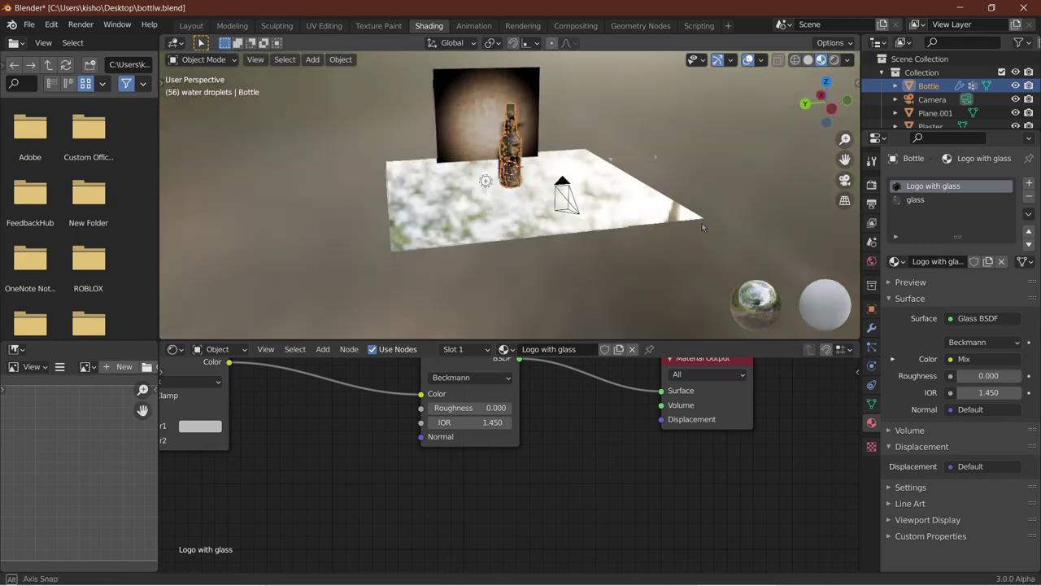
pyautogui.click(654, 158)
pyautogui.keyDown('shift'); pyautogui.moveTo(650, 166); pyautogui.dragTo(475, 175, button='middle'); pyautogui.keyUp('shift')
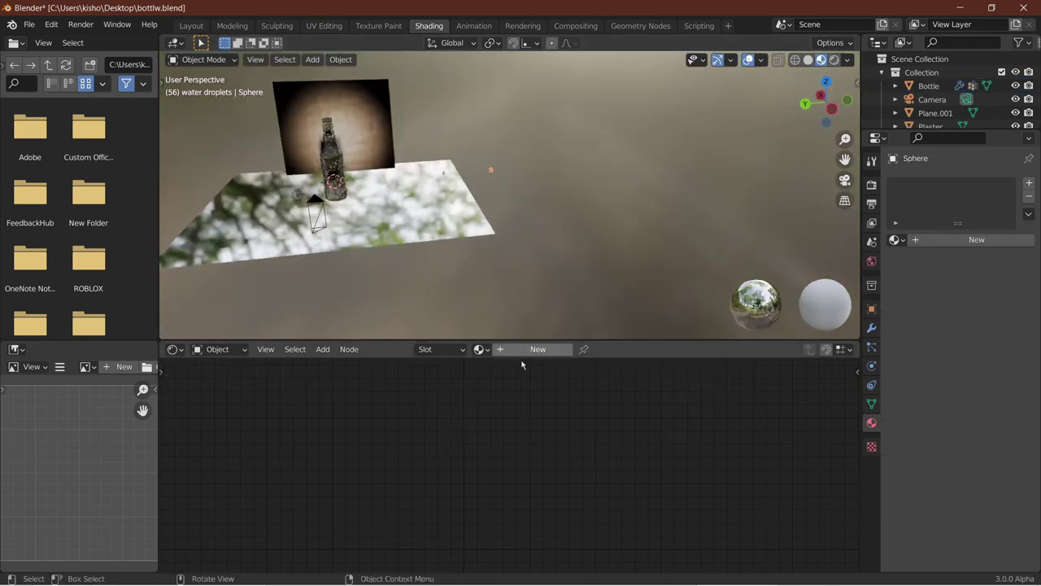
pyautogui.click(523, 350)
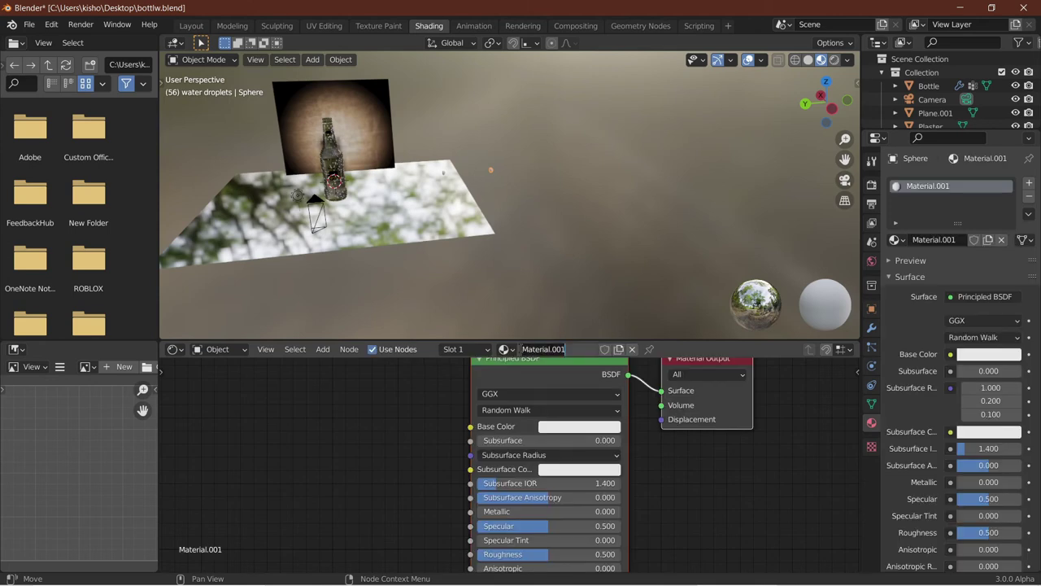
pyautogui.write('Water')
pyautogui.press('Return')
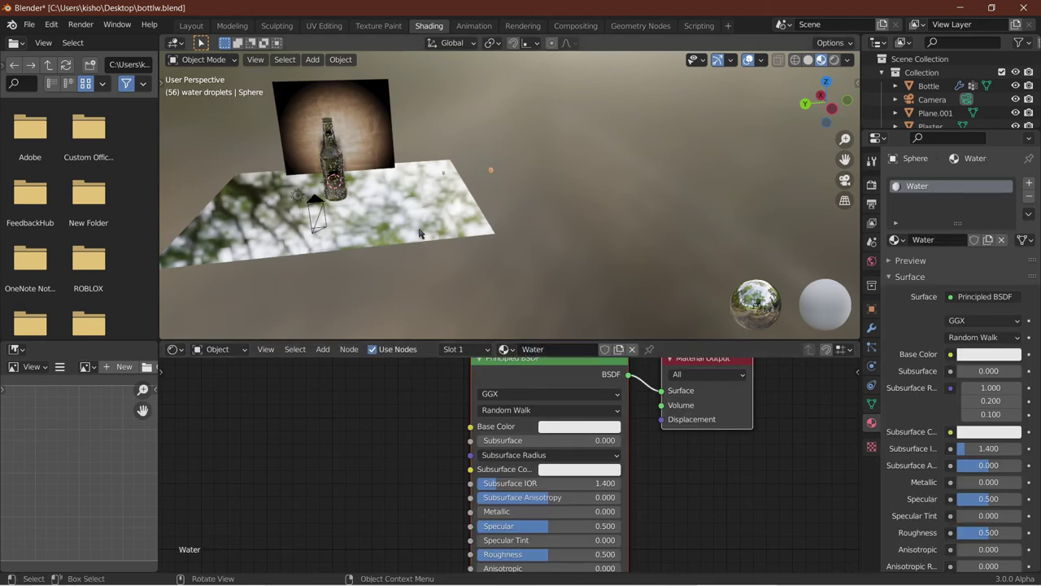
# Replace the Water material's Principled BSDF with a Glass BSDF connected to the Material Output's surface.
pyautogui.press('KP_Decimal')
pyautogui.scroll(-3, 420, 229)
pyautogui.moveTo(419, 229); pyautogui.dragTo(368, 227, button='middle')
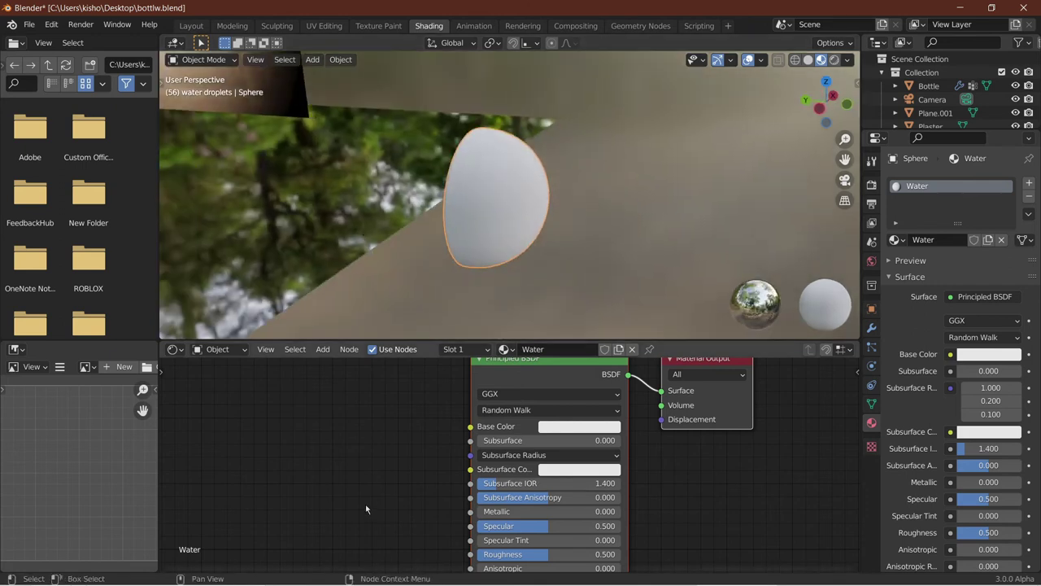
pyautogui.scroll(-2, 433, 485)
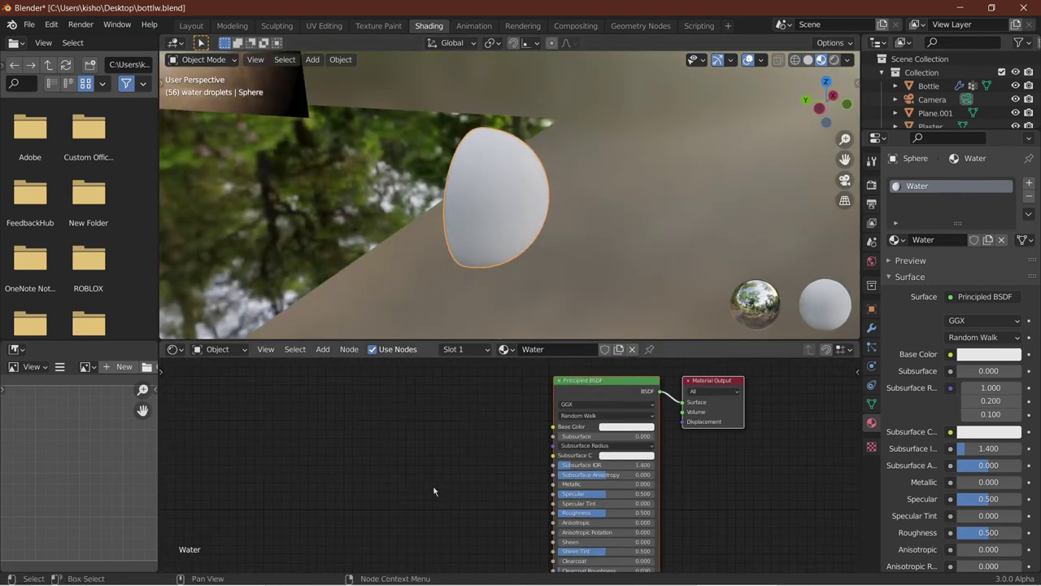
pyautogui.press('x')
pyautogui.hotkey('shift', 'a')
pyautogui.click(594, 395)
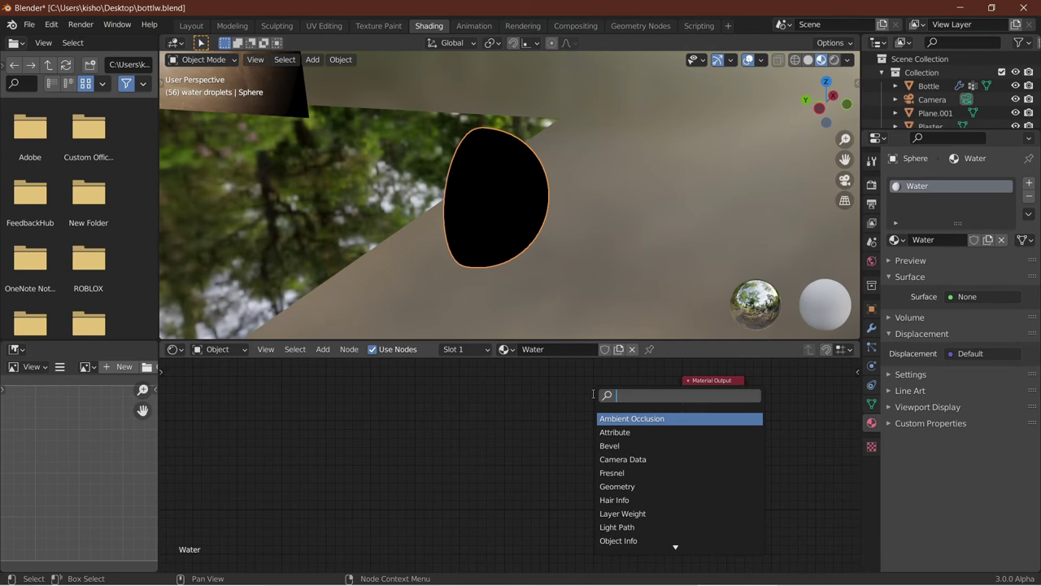
pyautogui.write('glass')
pyautogui.press('Return')
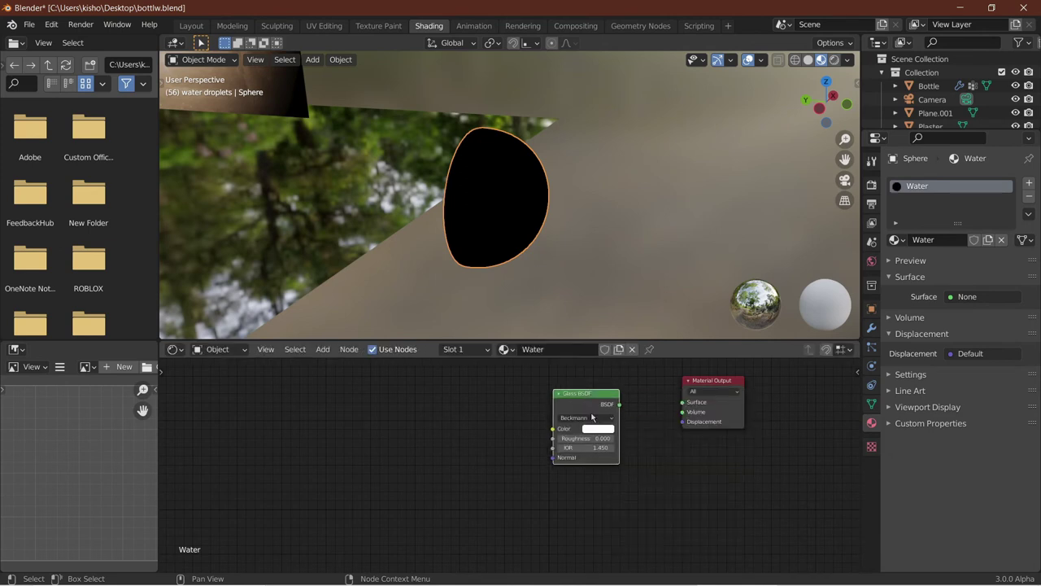
pyautogui.moveTo(619, 409); pyautogui.dragTo(683, 409)
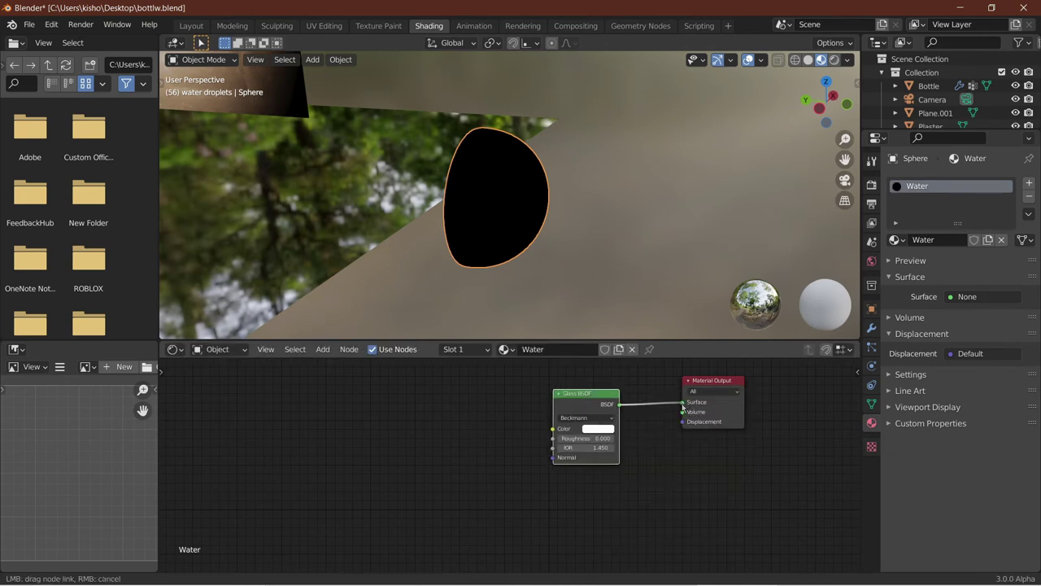
# Assign the existing glass material to the other source droplet, Sphere.001.
pyautogui.moveTo(520, 203); pyautogui.dragTo(654, 95, button='middle')
pyautogui.scroll(-3, 465, 134)
pyautogui.moveTo(466, 133); pyautogui.dragTo(374, 272, button='middle')
pyautogui.scroll(3, 374, 272)
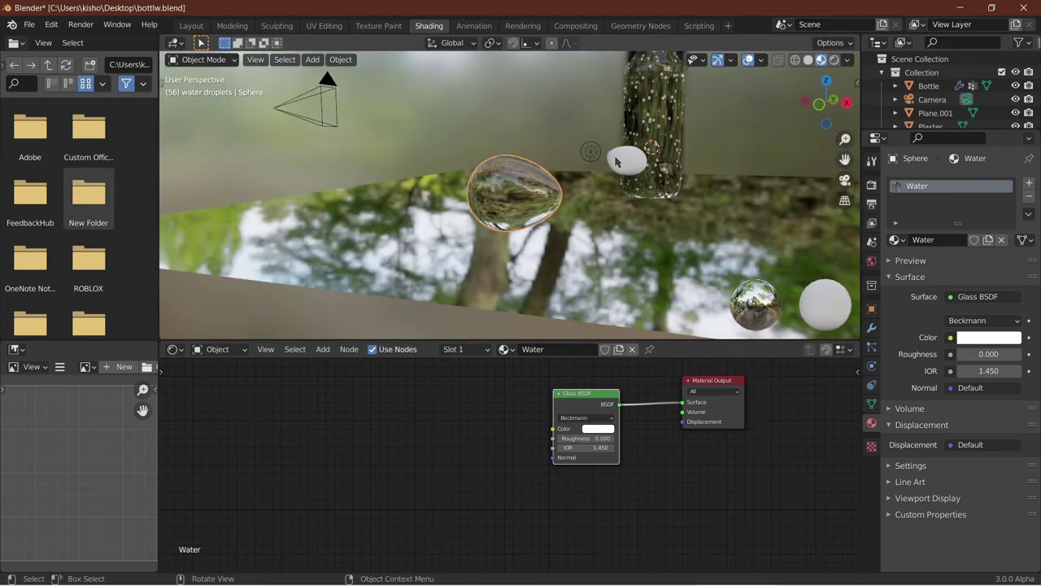
pyautogui.click(616, 161)
pyautogui.moveTo(606, 160); pyautogui.dragTo(561, 174, button='middle')
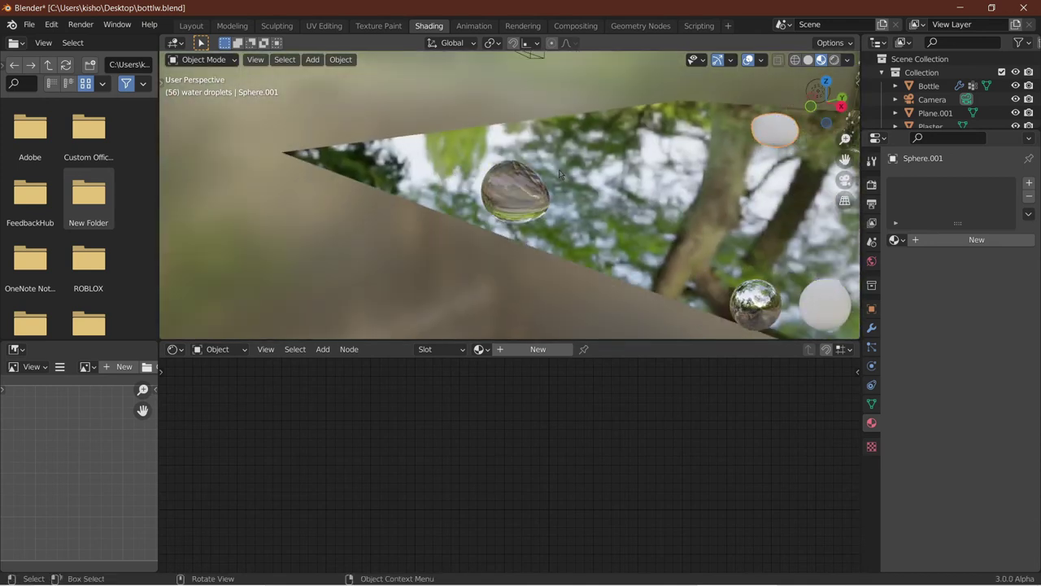
pyautogui.click(478, 348)
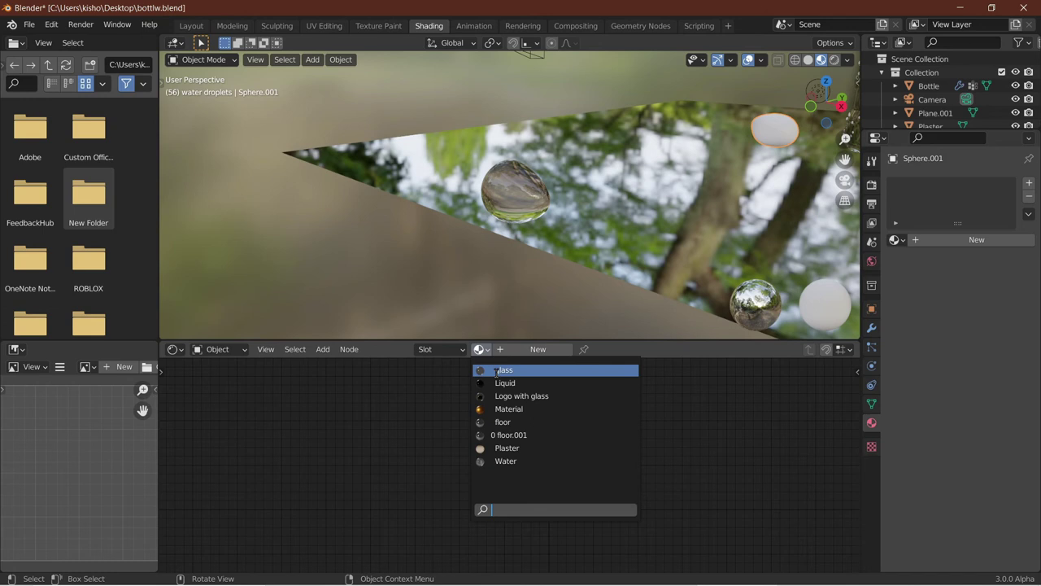
pyautogui.click(496, 373)
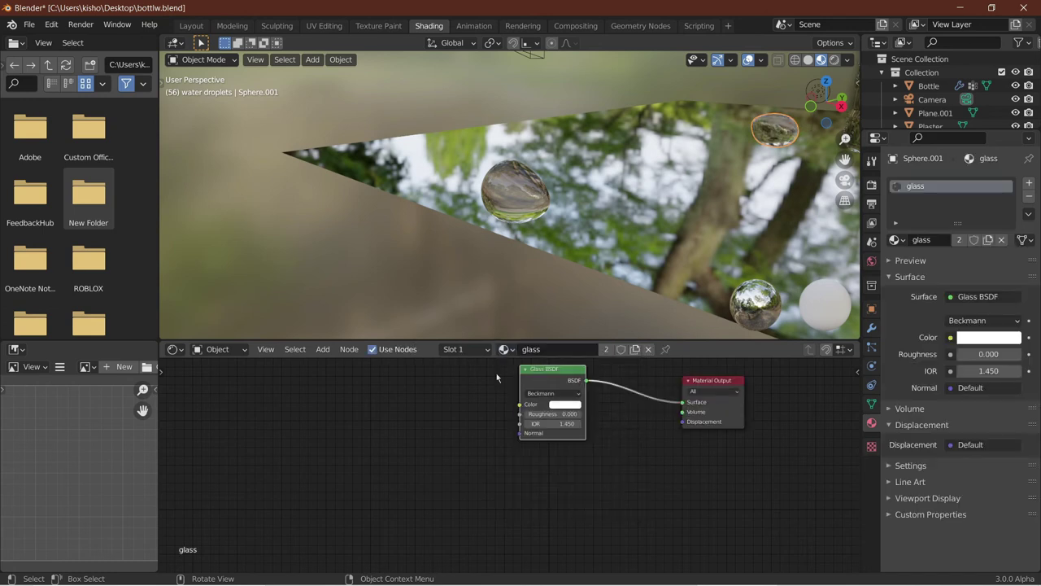
# Check the droplet-covered bottle through the camera in the Shading workspace and save the file.
pyautogui.moveTo(503, 318); pyautogui.dragTo(666, 248, button='middle')
pyautogui.press('KP_0')
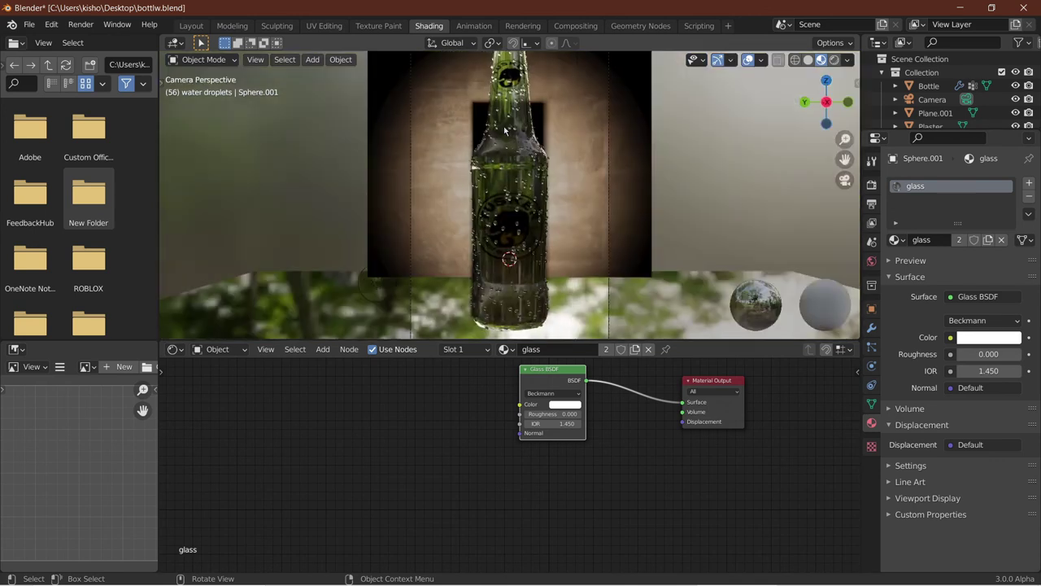
pyautogui.hotkey('ctrl', 's')
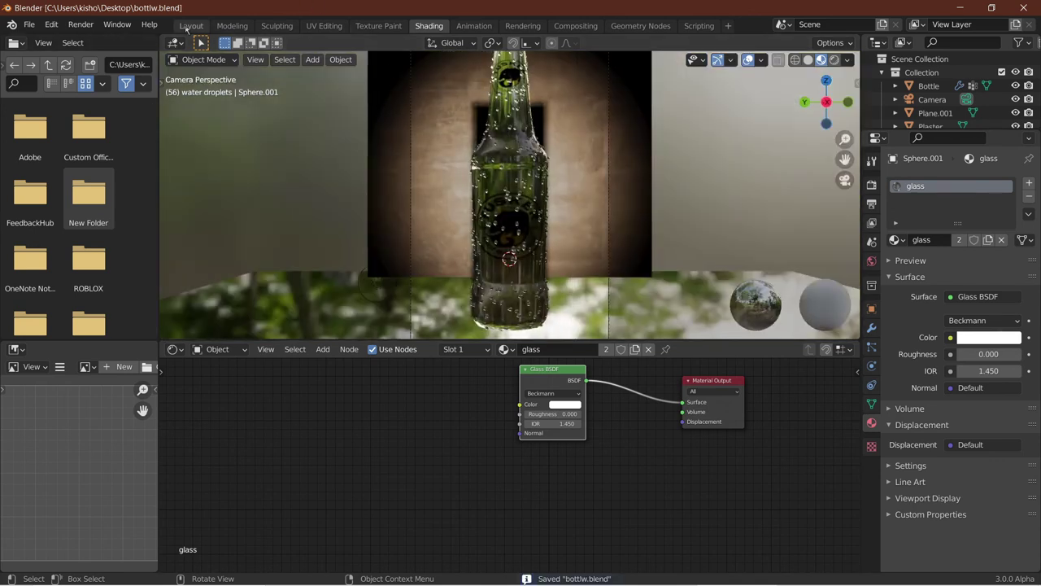
# Preview the droplet-covered bottle through the camera with rendered shading in the Layout workspace.
pyautogui.click(191, 26)
pyautogui.press('KP_0')
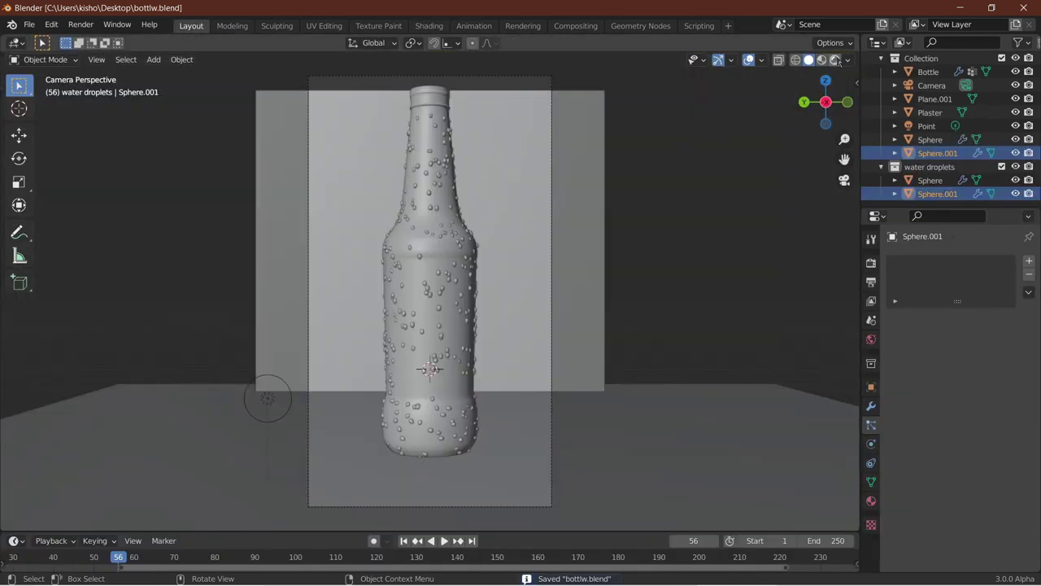
pyautogui.click(727, 225)
pyautogui.press('z')
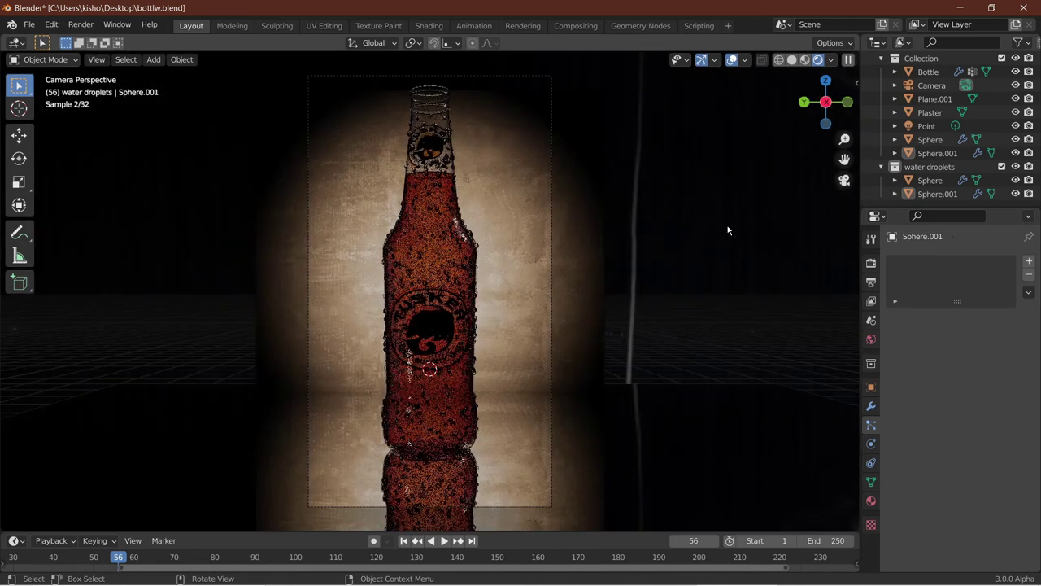
# Set the Volume Absorption density of the bottle's Liquid material to 320 and return to the rendered preview in the Layout workspace.
pyautogui.click(431, 237)
pyautogui.click(431, 198)
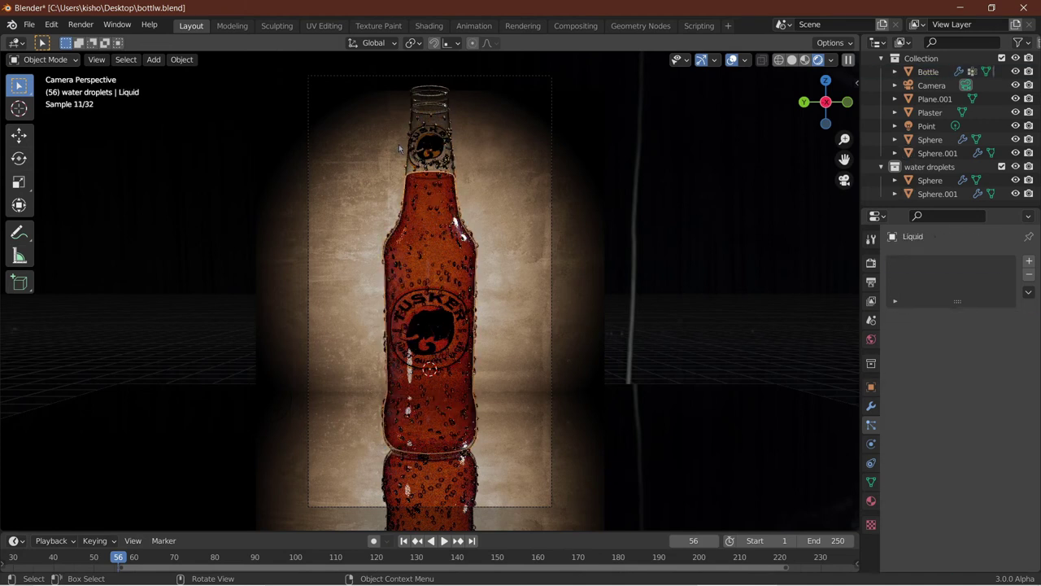
pyautogui.click(429, 25)
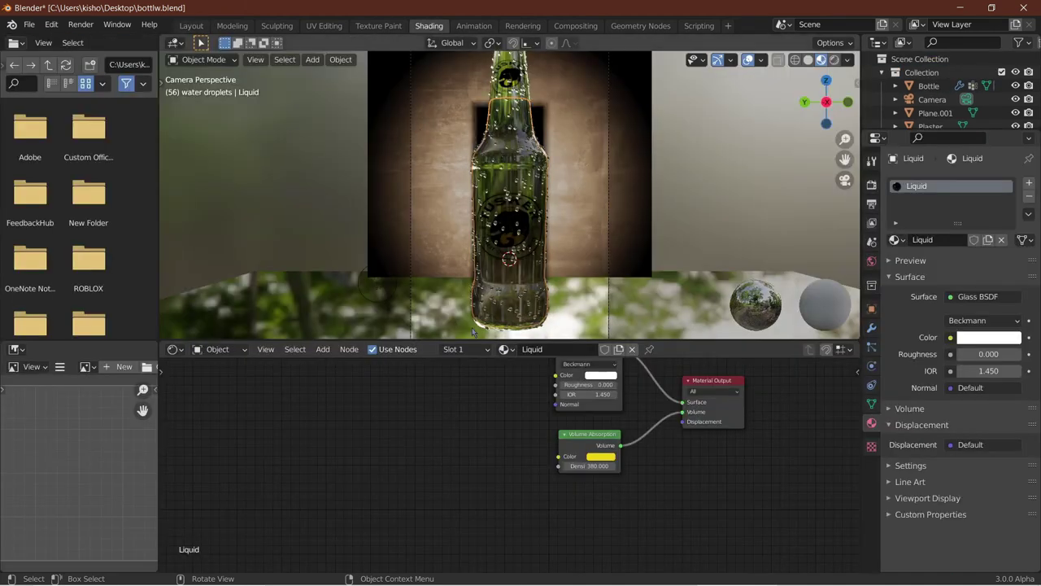
pyautogui.scroll(1, 608, 477)
pyautogui.click(622, 463)
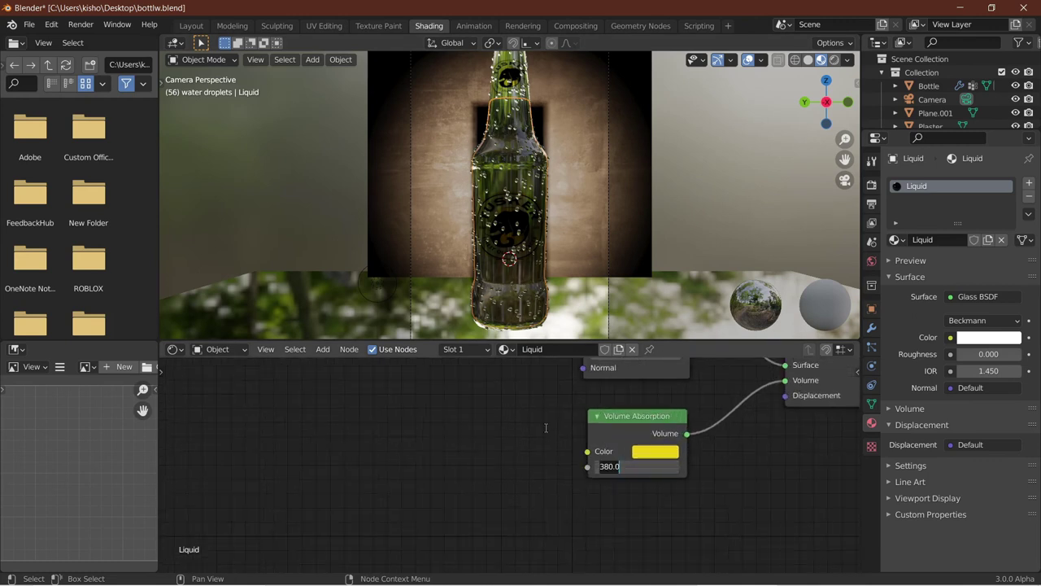
pyautogui.write('320')
pyautogui.press('Return')
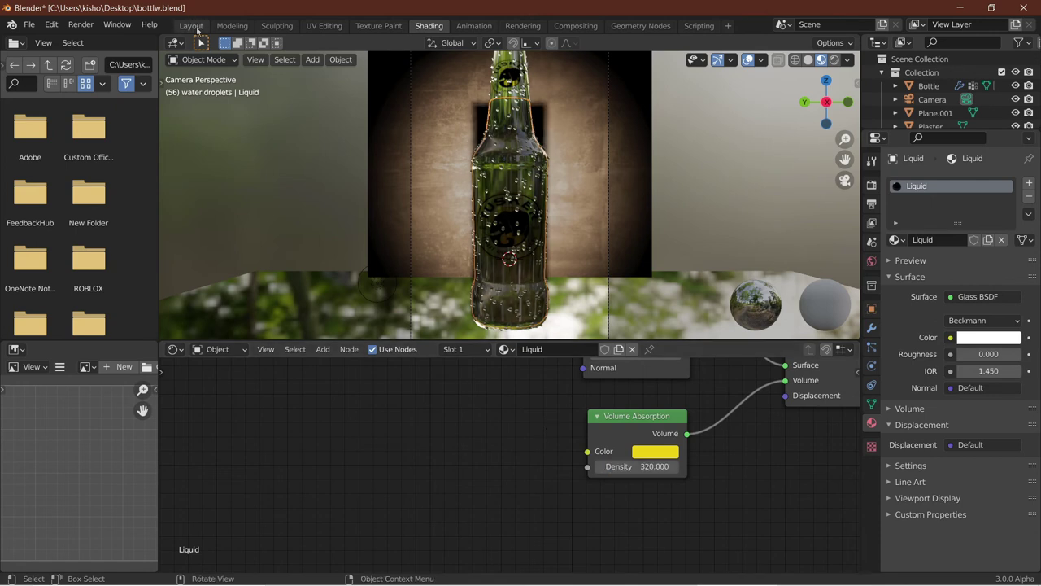
pyautogui.click(191, 26)
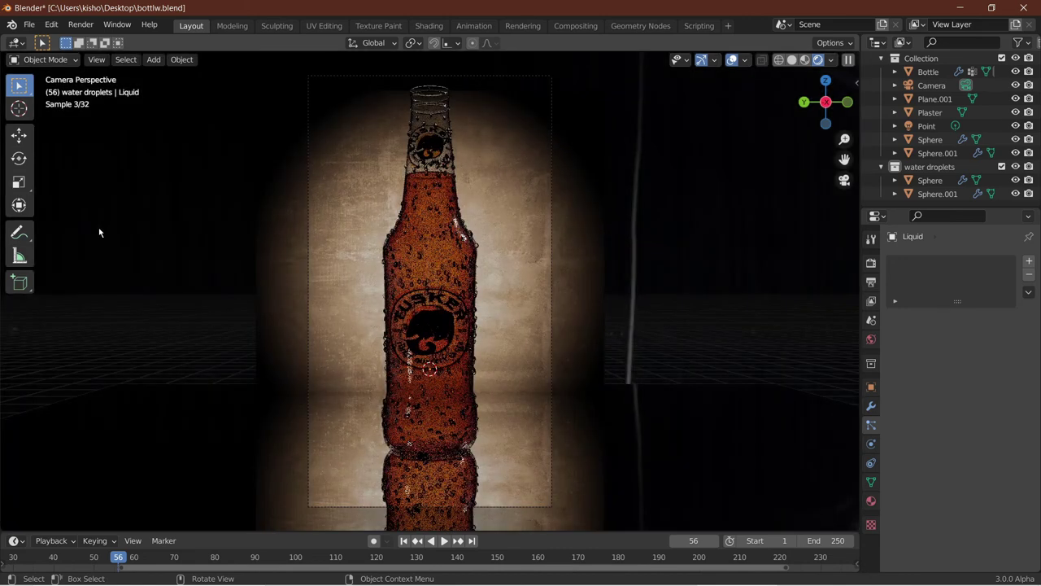
# Set the emission strength of the Plaster backdrop's Principled BSDF to 2.2 in the Shading workspace.
pyautogui.click(330, 200)
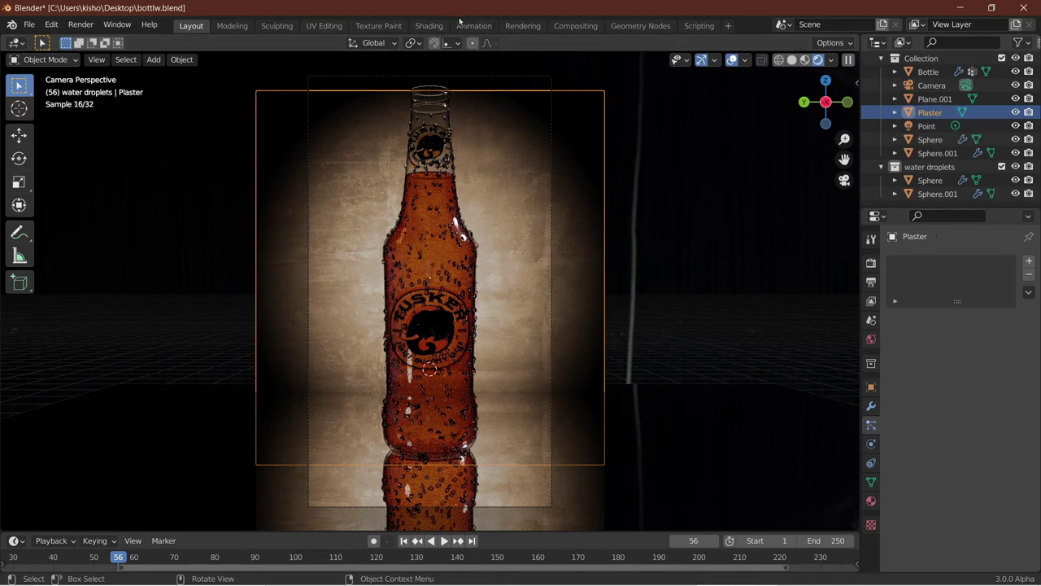
pyautogui.click(428, 25)
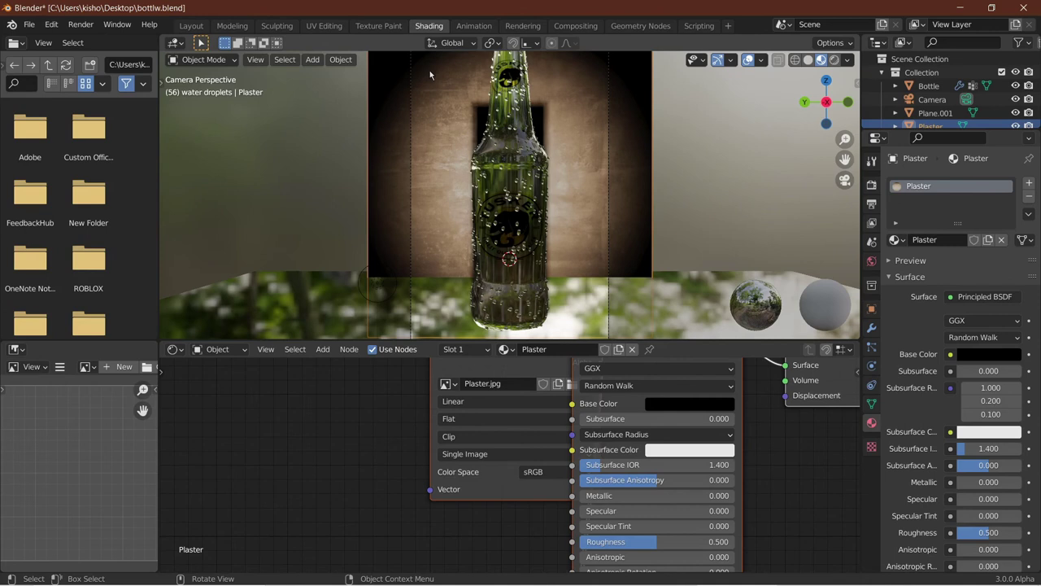
pyautogui.scroll(5, 430, 70)
pyautogui.moveTo(430, 69); pyautogui.dragTo(488, 118, button='middle')
pyautogui.scroll(-4, 488, 118)
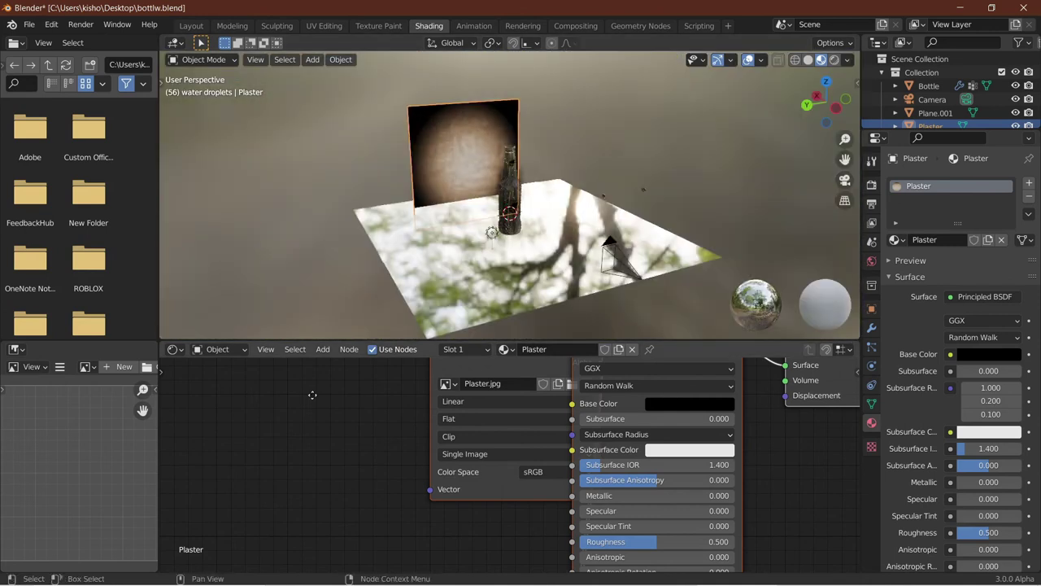
pyautogui.scroll(-3, 455, 384)
pyautogui.moveTo(454, 383); pyautogui.dragTo(514, 429, button='middle')
pyautogui.moveTo(535, 413); pyautogui.dragTo(302, 404)
pyautogui.click(488, 405)
pyautogui.keyDown('shift'); pyautogui.moveTo(431, 423); pyautogui.dragTo(486, 282, button='middle'); pyautogui.keyUp('shift')
pyautogui.scroll(2, 544, 508)
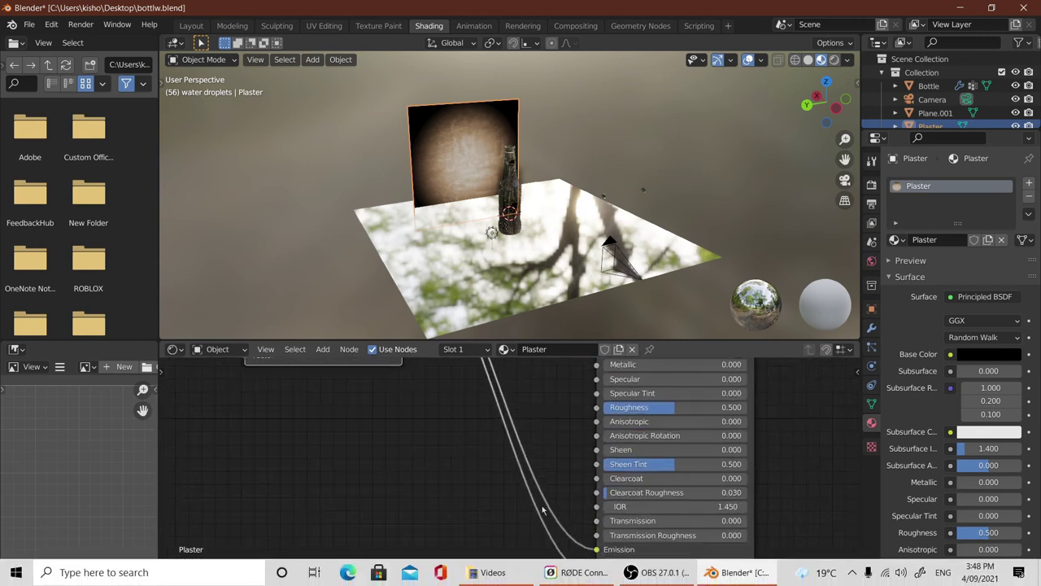
pyautogui.moveTo(543, 508); pyautogui.dragTo(501, 427, button='middle')
pyautogui.click(643, 479)
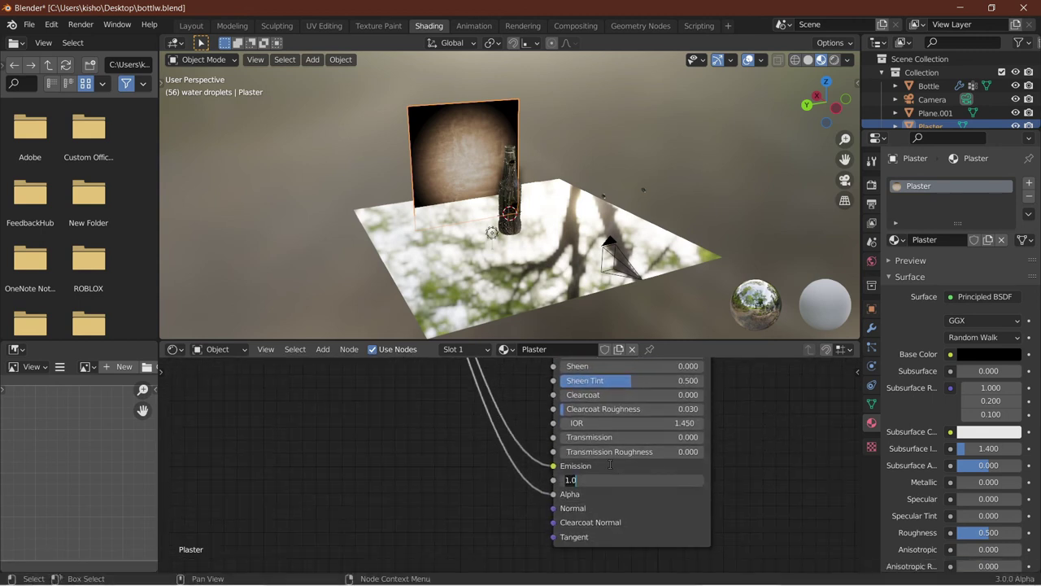
pyautogui.write('2.2')
pyautogui.press('Return')
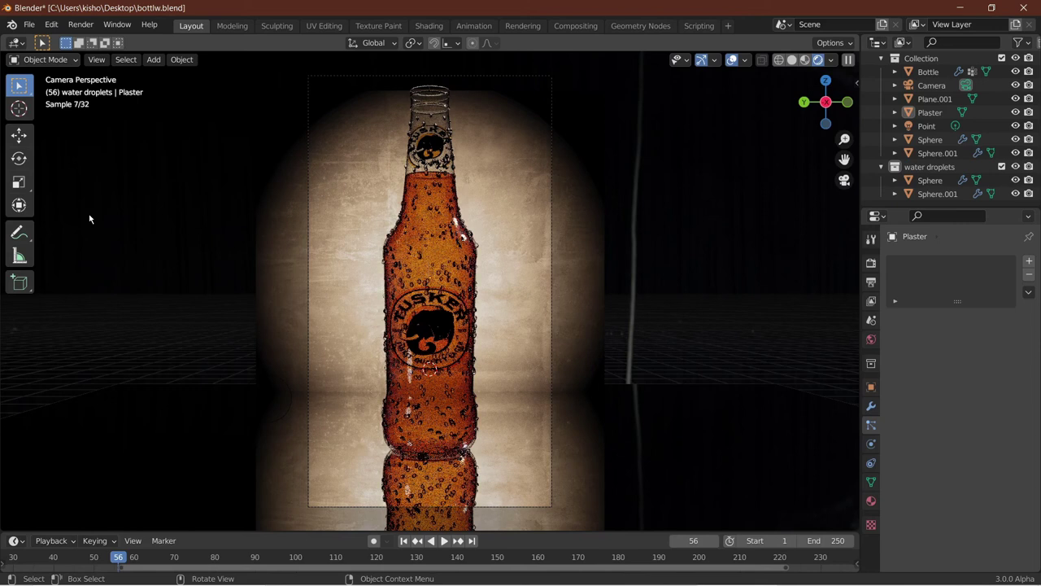
# Unhide the hidden objects such as the bottle cap, clear the selection, and switch to solid shading outside the camera view.
pyautogui.hotkey('alt', 'h')
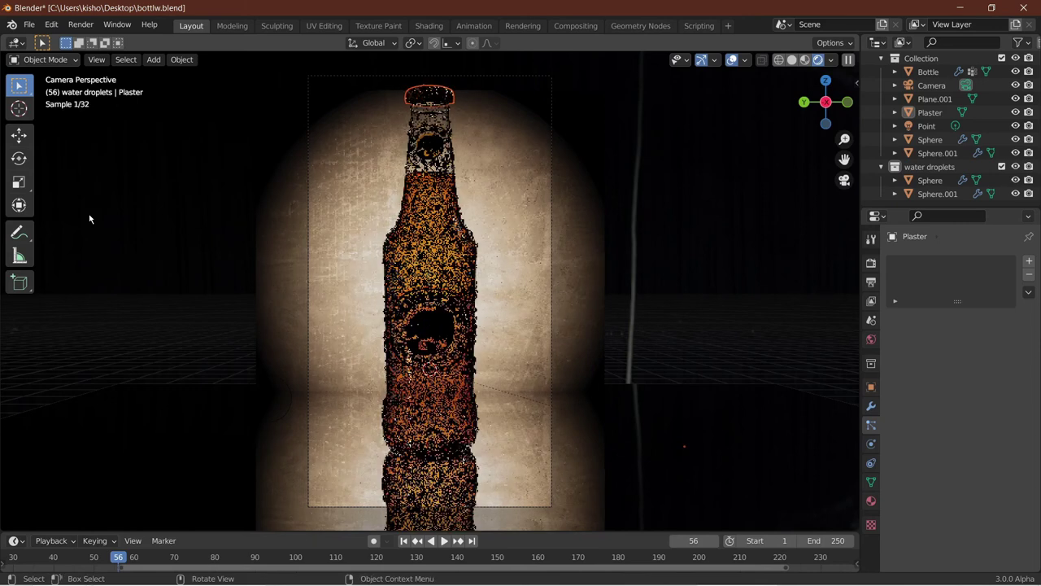
pyautogui.hotkey('alt', 'a')
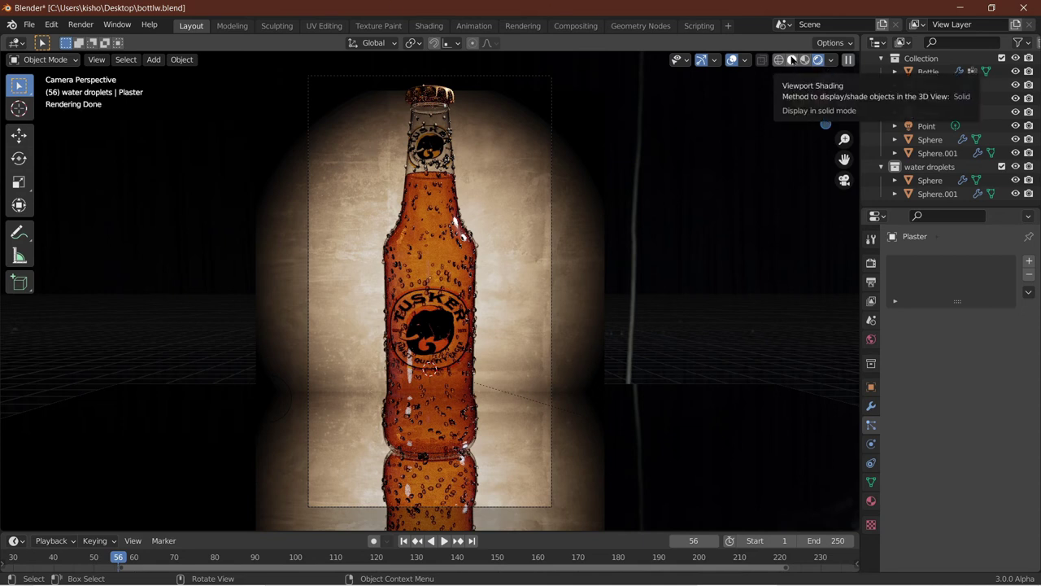
pyautogui.click(791, 61)
pyautogui.press('KP_0')
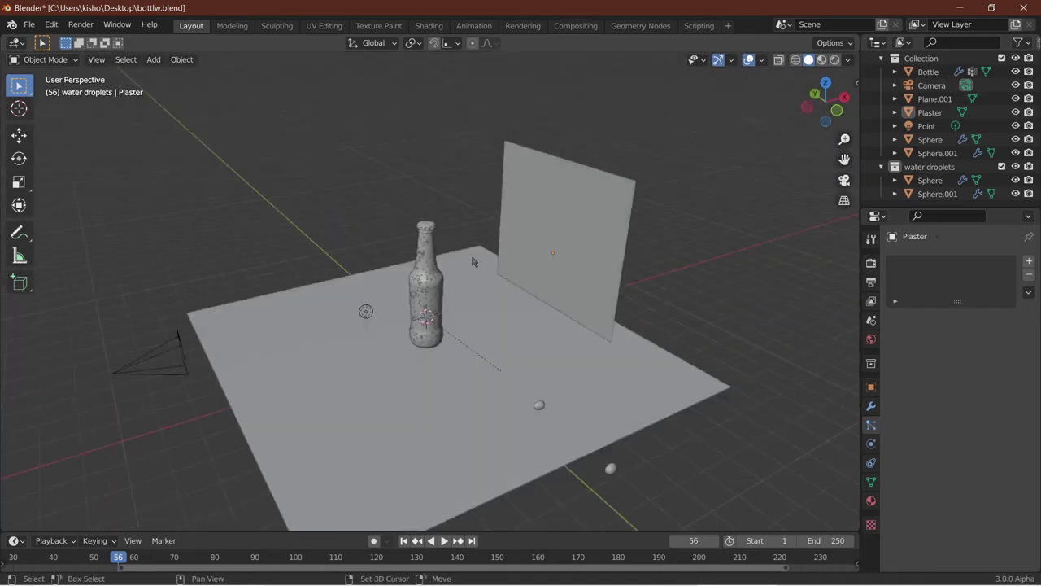
# Add a UV sphere with 32 segments, 16 rings and a 1 m radius at the 3D cursor.
pyautogui.hotkey('shift', 'a')
pyautogui.moveTo(473, 259)
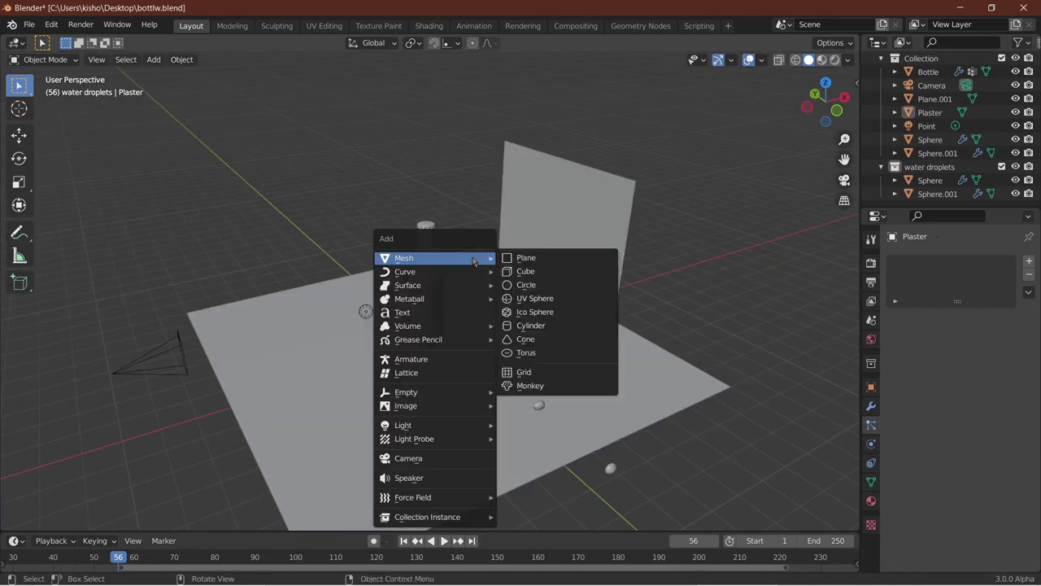
pyautogui.click(535, 304)
pyautogui.scroll(-2, 535, 304)
pyautogui.moveTo(528, 305); pyautogui.dragTo(630, 295, button='middle')
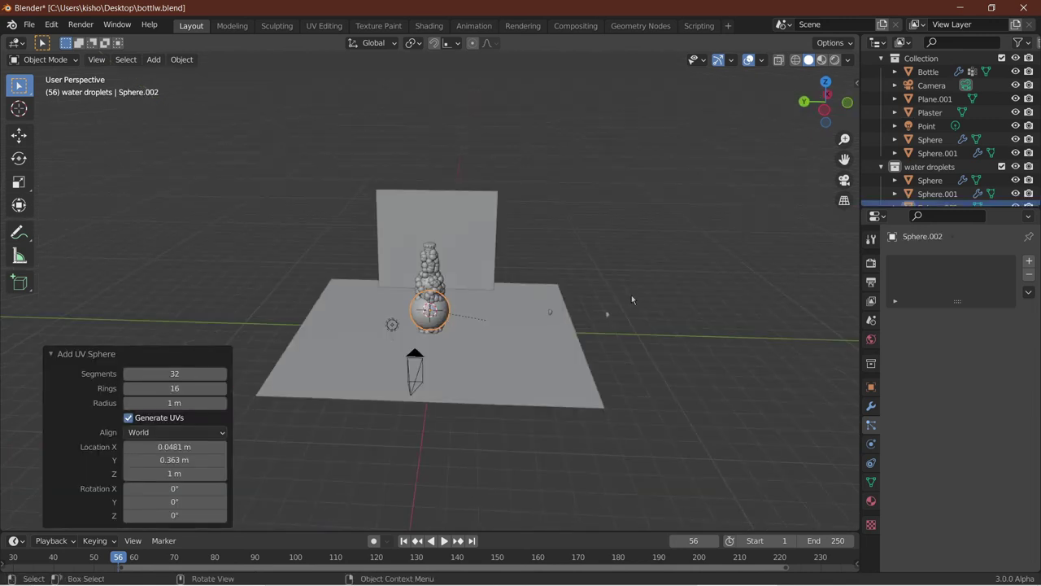
# Try to move the new sphere along Y by about -11.4 m, away from the bottle.
pyautogui.press('g')
pyautogui.press('y')
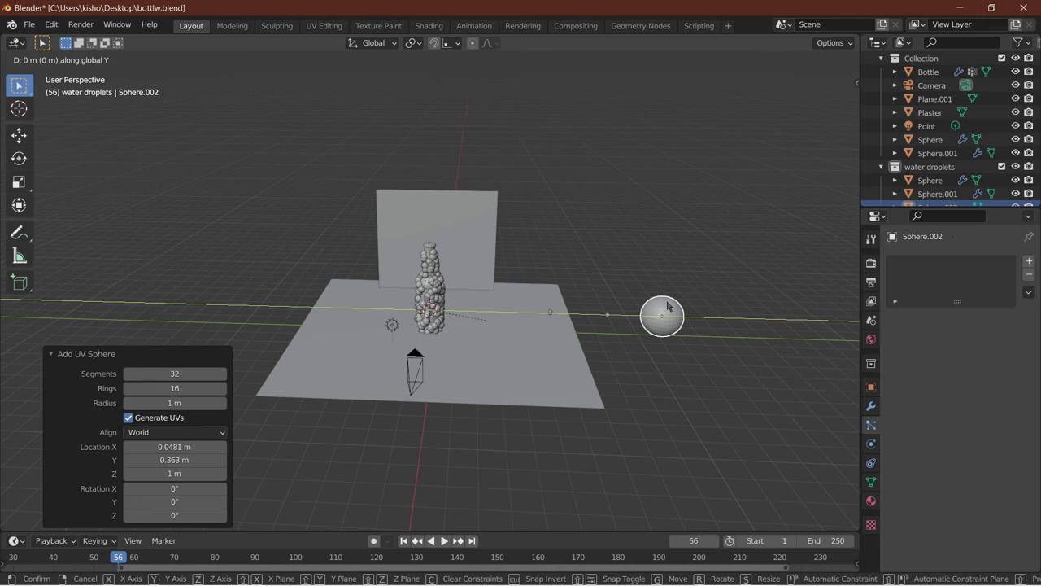
pyautogui.click(667, 305)
pyautogui.scroll(-1, 943, 195)
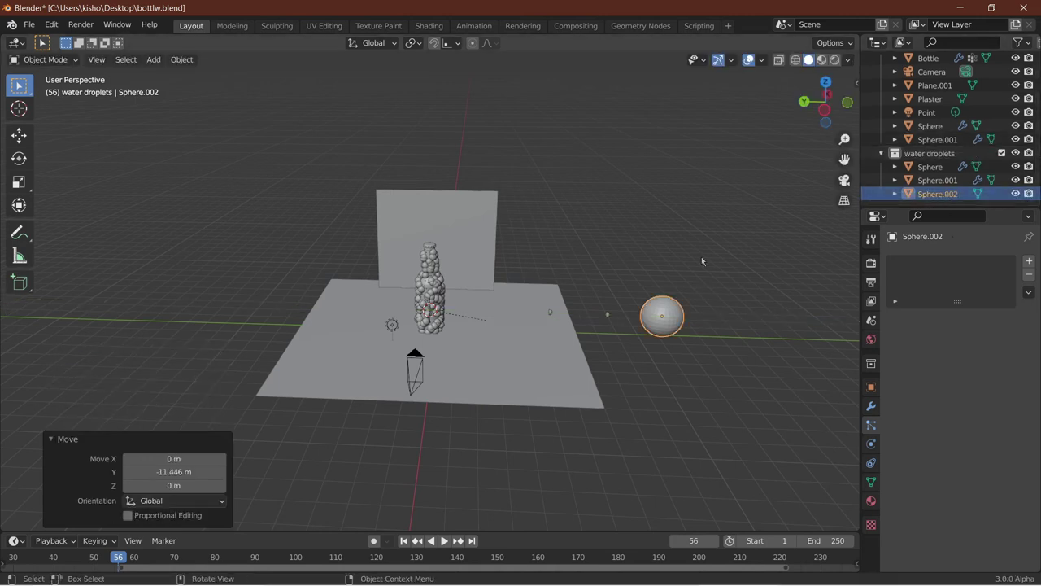
# Examine the particle droplets on the bottle and the new sphere beside the source droplets from several angles.
pyautogui.scroll(7, 640, 347)
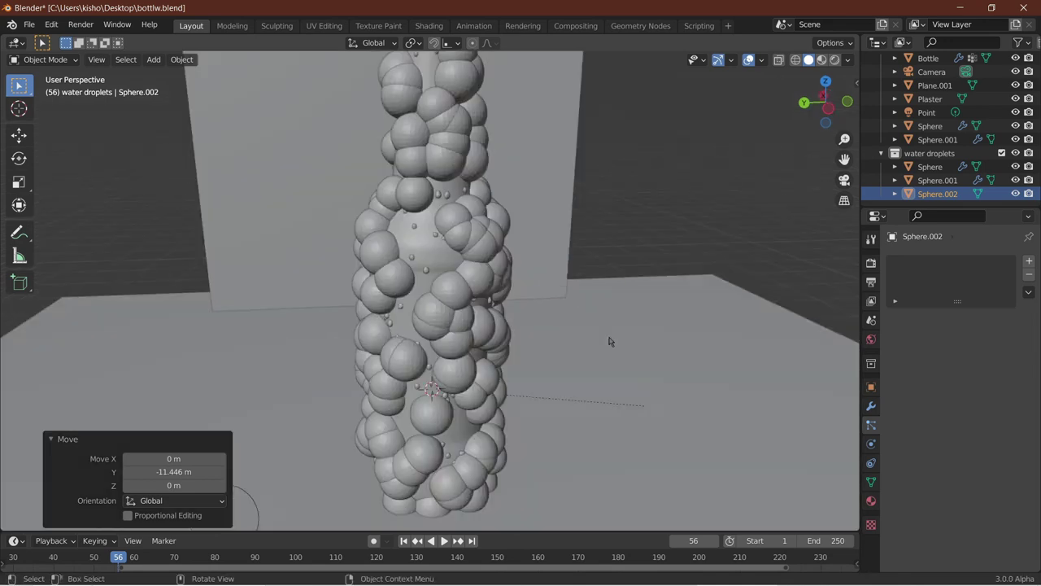
pyautogui.scroll(-10, 610, 341)
pyautogui.moveTo(610, 341); pyautogui.dragTo(701, 298, button='middle')
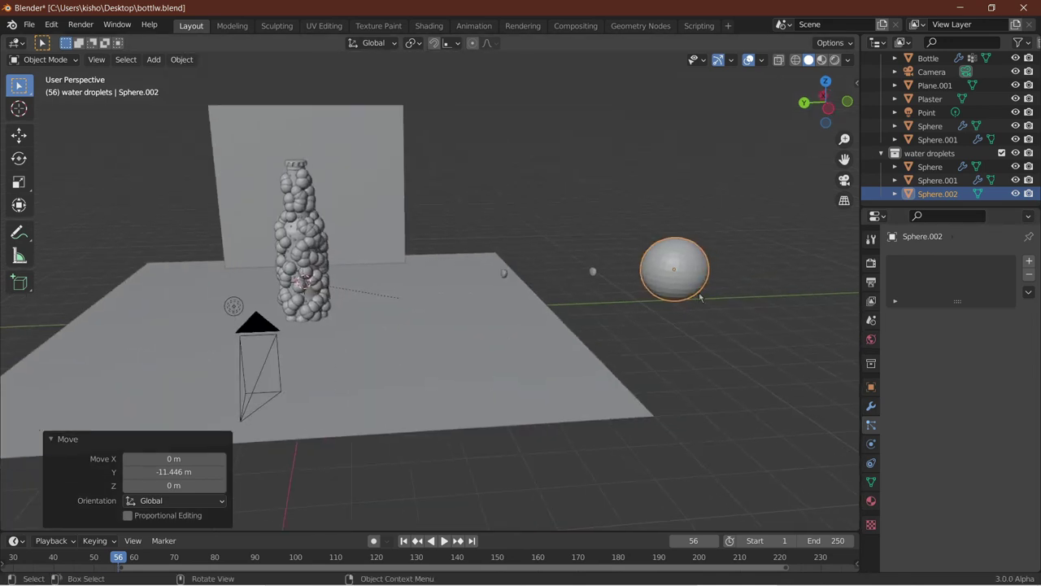
pyautogui.scroll(-3, 675, 285)
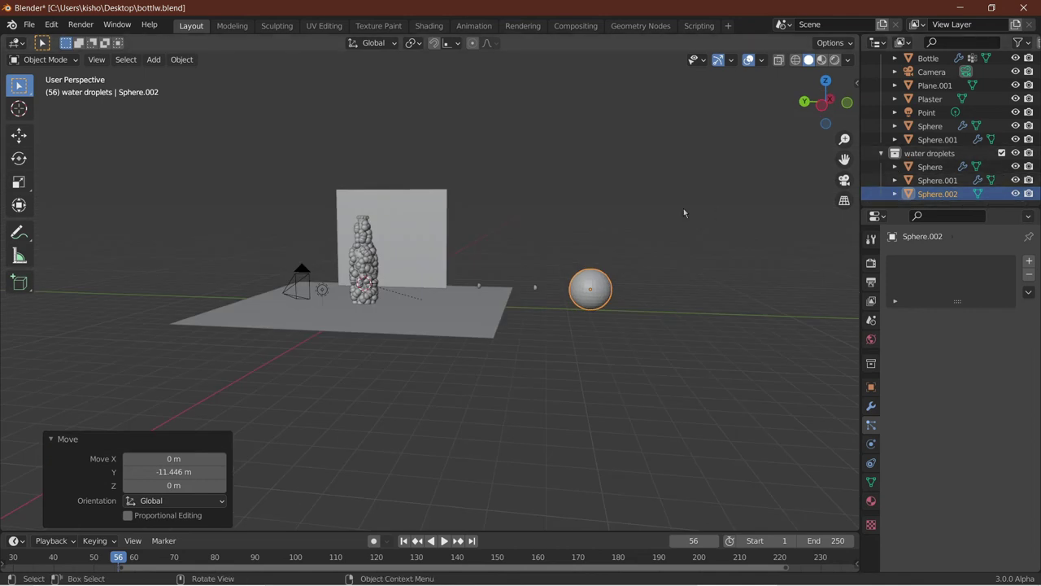
pyautogui.scroll(4, 592, 290)
pyautogui.keyDown('shift'); pyautogui.moveTo(592, 289); pyautogui.dragTo(383, 323, button='middle'); pyautogui.keyUp('shift')
pyautogui.scroll(4, 383, 324)
pyautogui.scroll(-4, 122, 305)
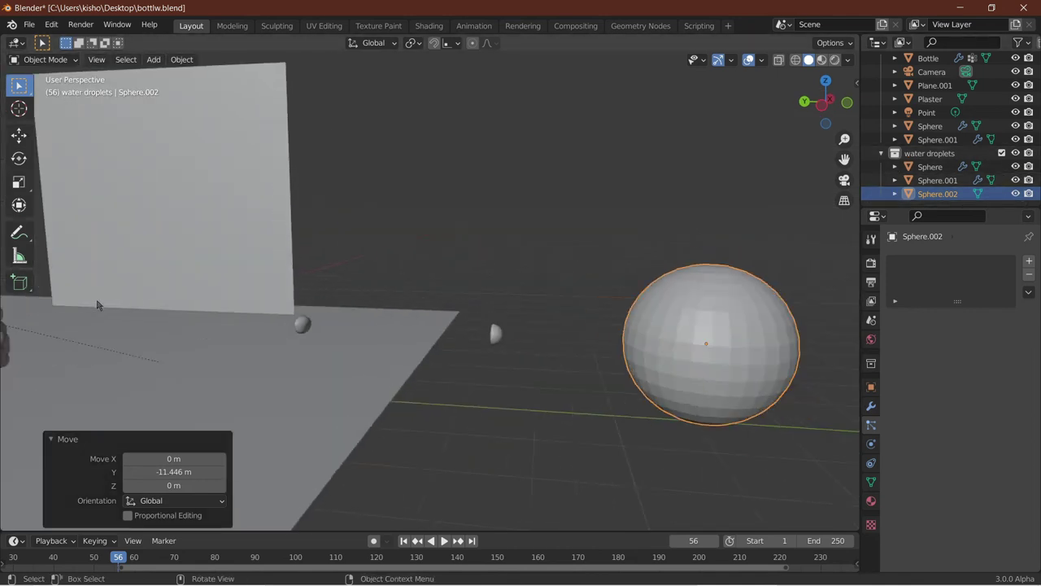
pyautogui.moveTo(176, 252); pyautogui.dragTo(291, 296, button='middle')
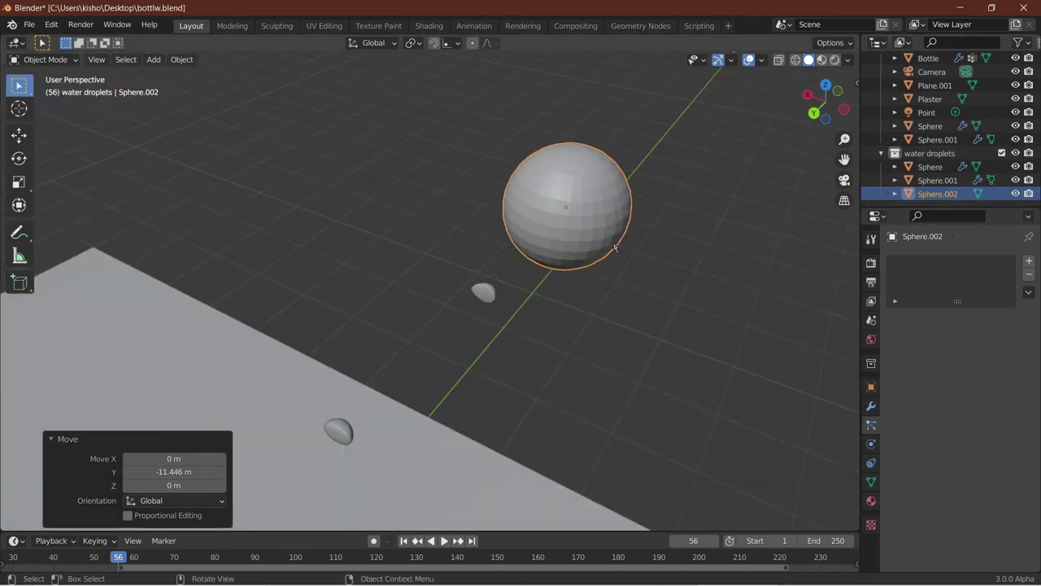
pyautogui.moveTo(553, 228); pyautogui.dragTo(475, 192, button='middle')
pyautogui.scroll(3, 658, 286)
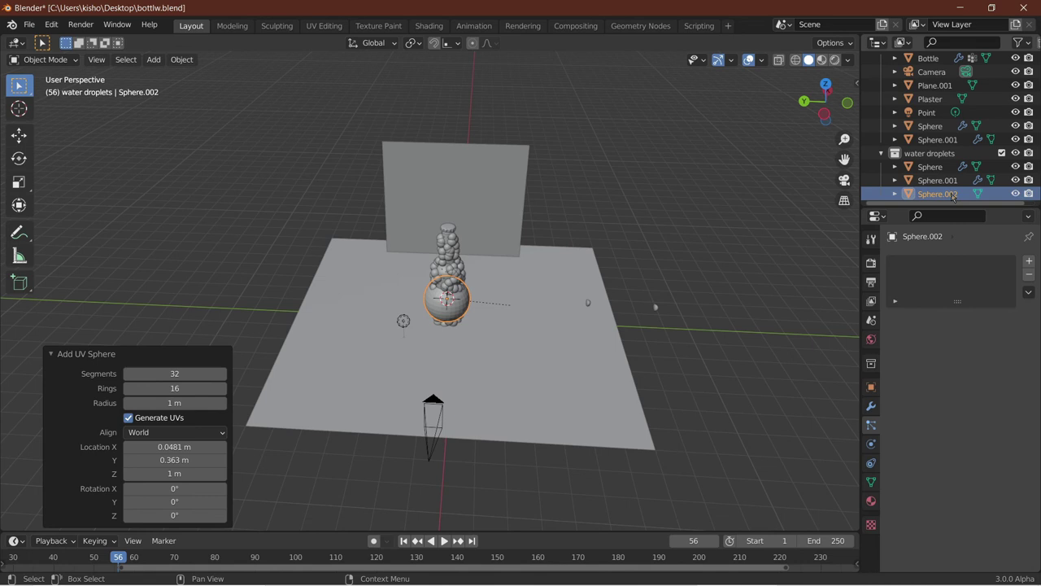
# Transfer Sphere.002 from the water droplets collection to the main Collection and move it about -10.6 m along Y.
pyautogui.moveTo(951, 193); pyautogui.dragTo(935, 86)
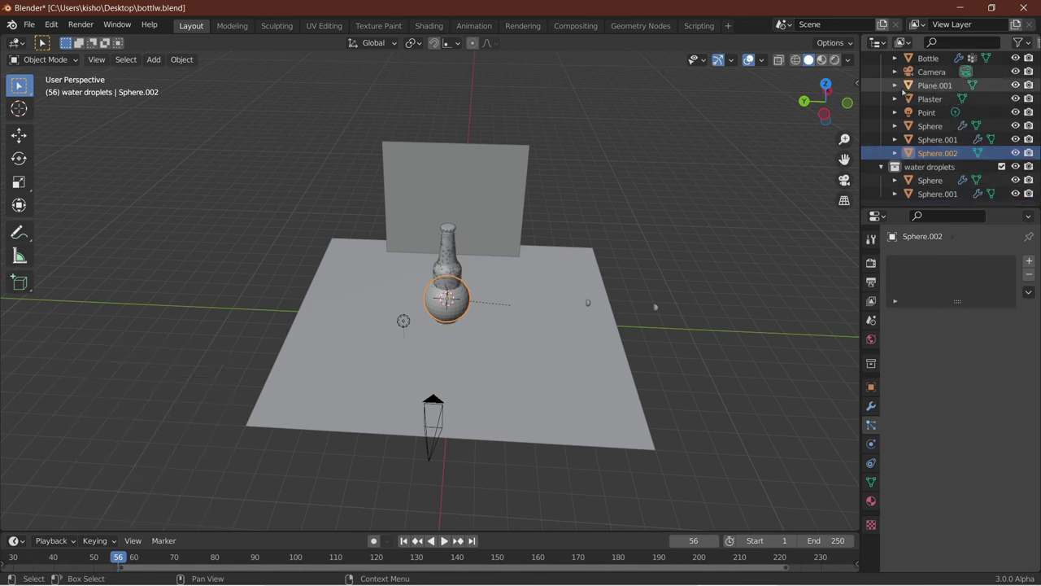
pyautogui.press('ctrl+KP_3')
pyautogui.press('g')
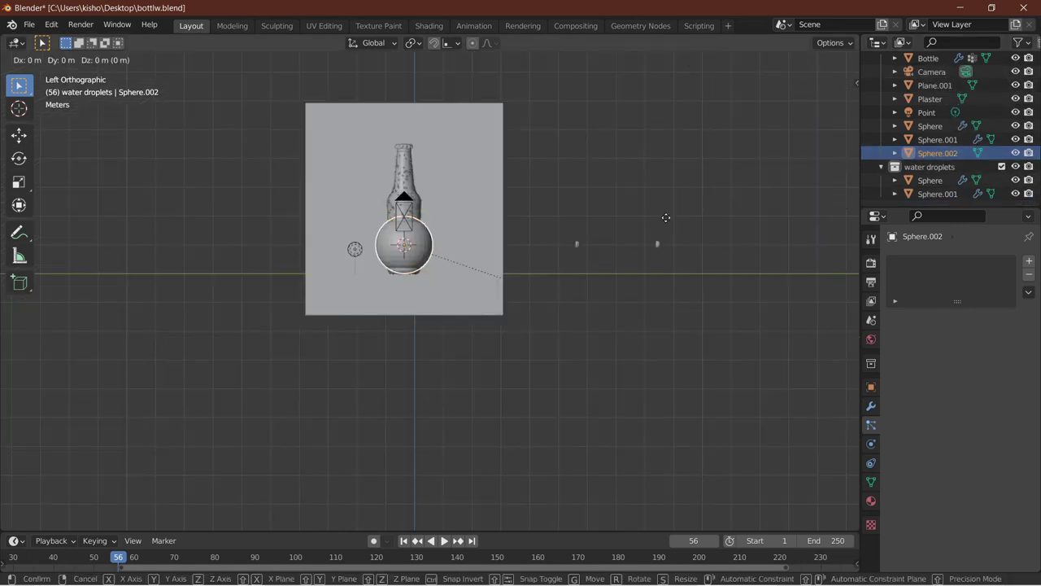
pyautogui.press('y')
pyautogui.click(524, 317)
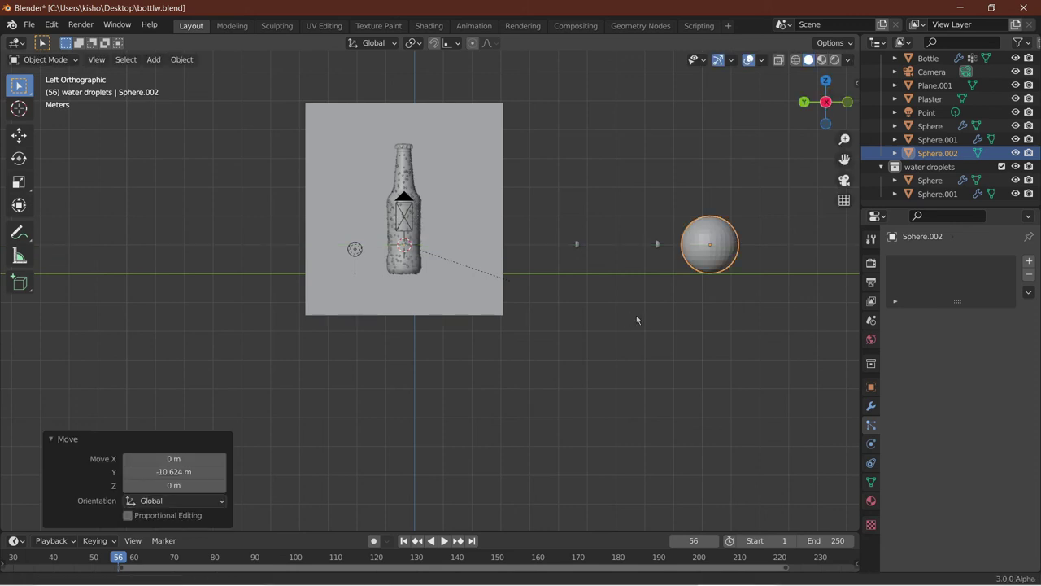
# Flatten Sphere.002 into a thin disc by scaling it along Z to about 0.187.
pyautogui.press('KP_Decimal')
pyautogui.press('s')
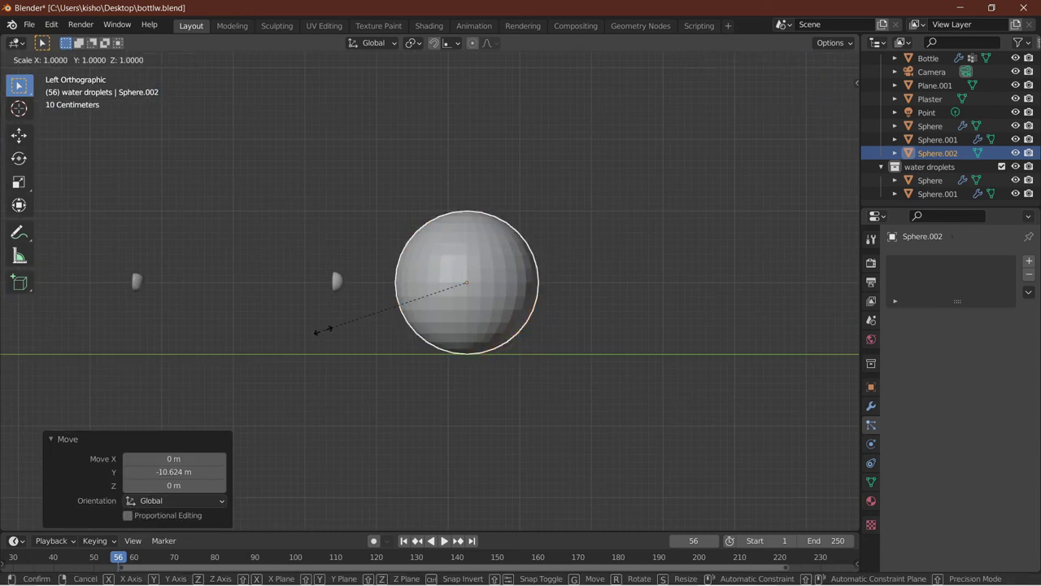
pyautogui.press('z')
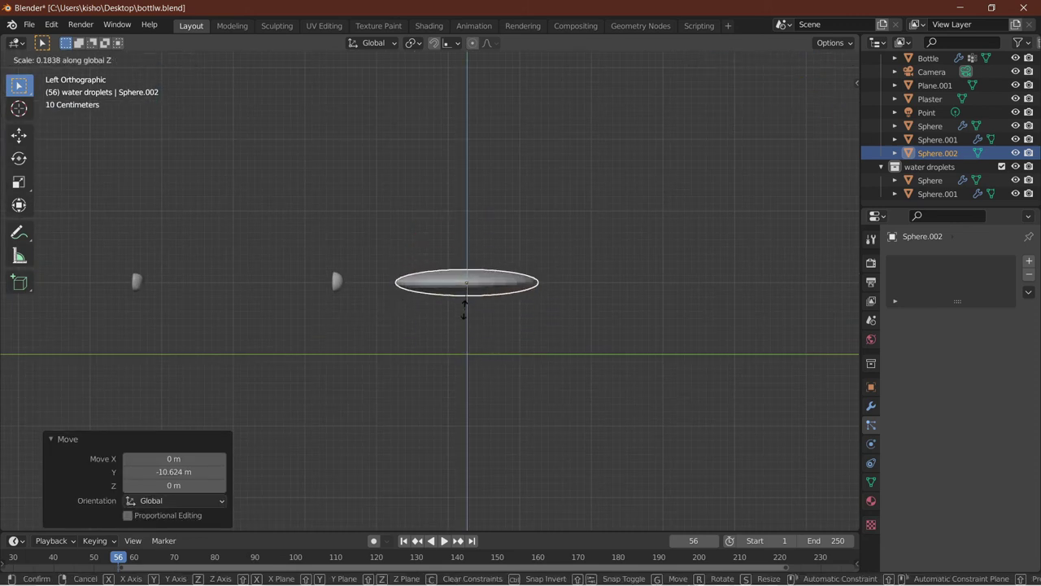
pyautogui.click(466, 313)
pyautogui.moveTo(467, 311); pyautogui.dragTo(446, 376, button='middle')
pyautogui.scroll(-4, 439, 384)
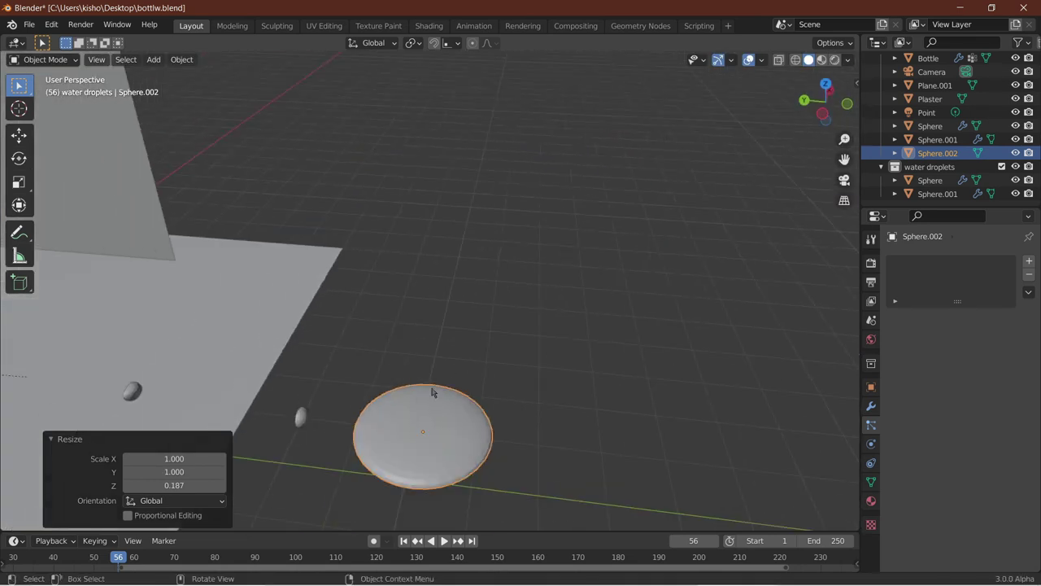
# Subdivide the whole mesh of the flattened sphere with one cut in Edit Mode.
pyautogui.press('Tab')
pyautogui.keyDown('shift'); pyautogui.moveTo(402, 419); pyautogui.dragTo(453, 332, button='middle'); pyautogui.keyUp('shift')
pyautogui.scroll(3, 453, 332)
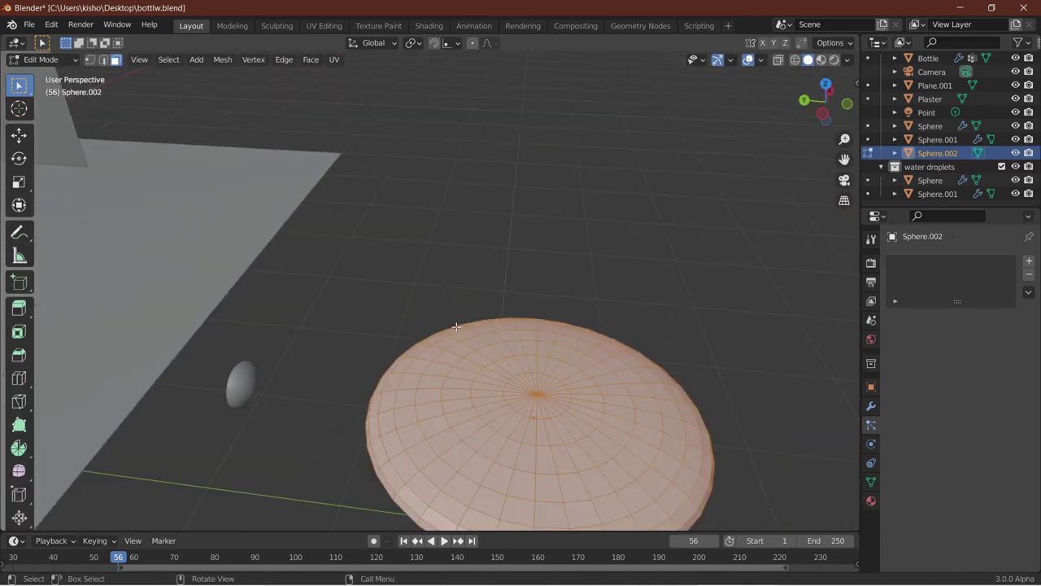
pyautogui.rightClick(526, 388)
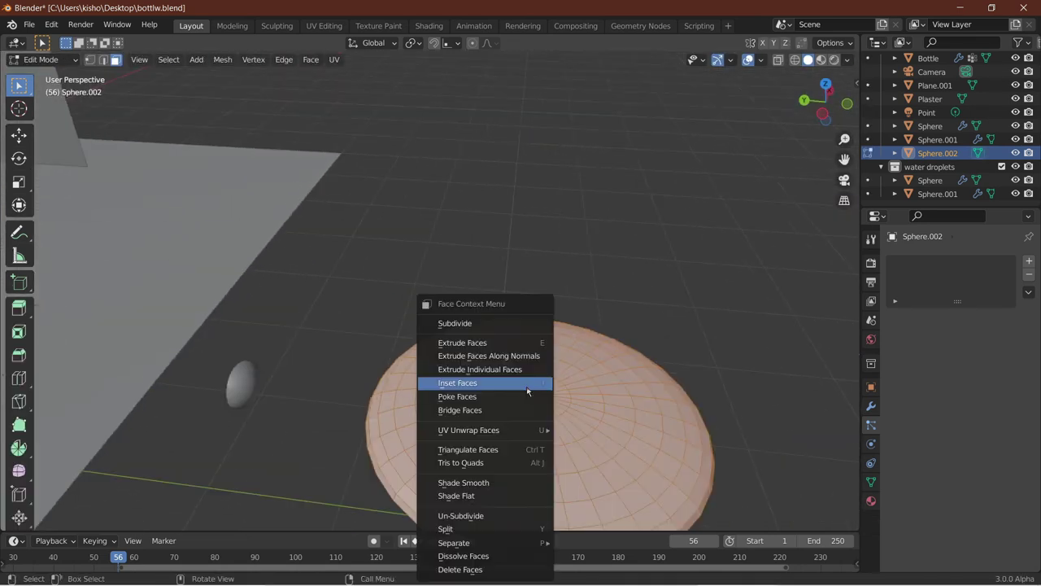
pyautogui.click(464, 325)
pyautogui.scroll(2, 559, 407)
pyautogui.keyDown('shift'); pyautogui.moveTo(558, 408); pyautogui.dragTo(331, 212, button='middle'); pyautogui.keyUp('shift')
pyautogui.scroll(-6, 561, 236)
pyautogui.scroll(3, 562, 242)
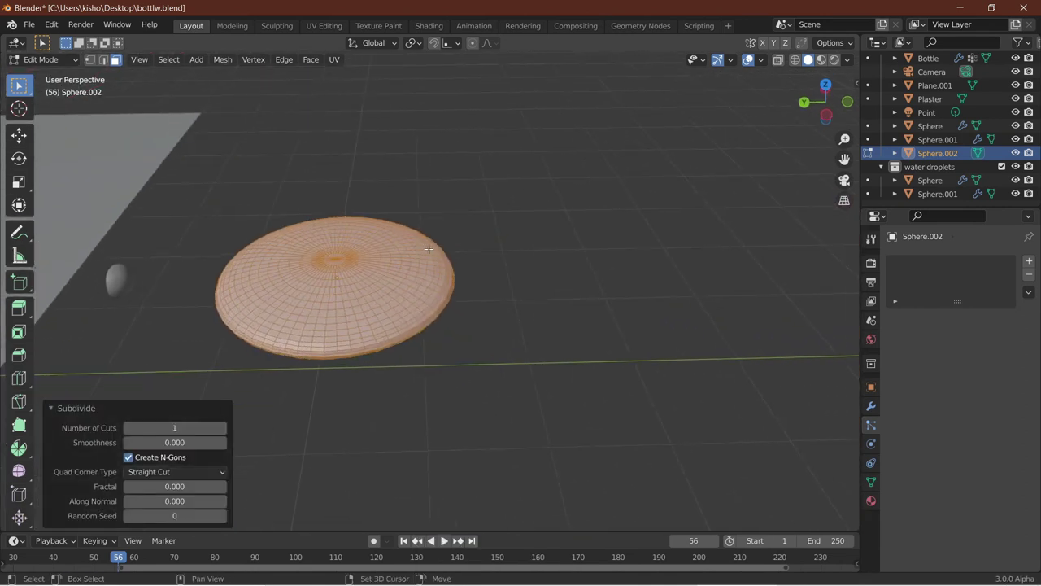
# Turn on proportional editing with Random falloff for the vertex at the top centre of the flattened sphere.
pyautogui.click(90, 61)
pyautogui.scroll(4, 284, 279)
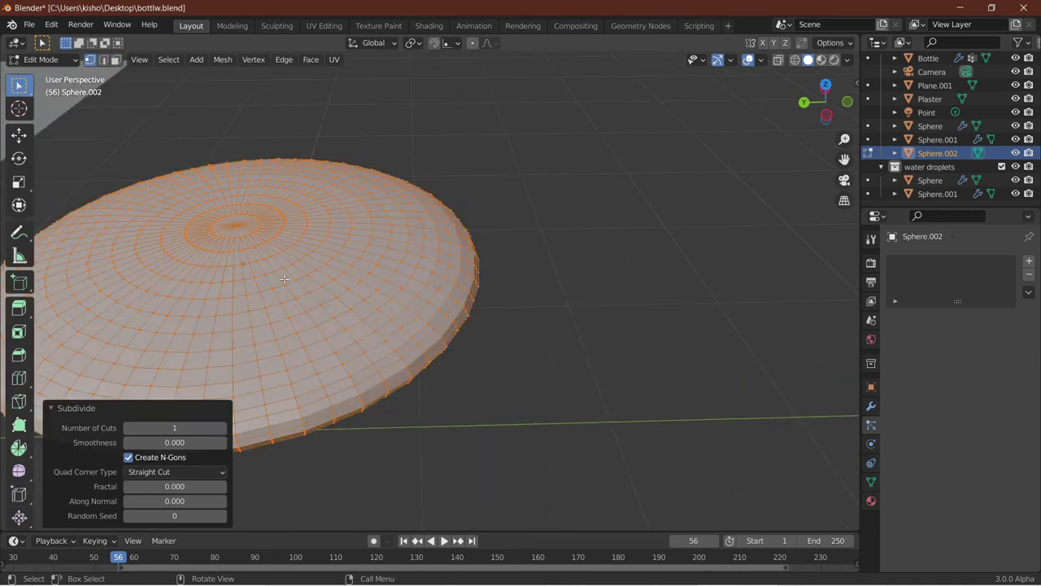
pyautogui.click(233, 224)
pyautogui.press('Home')
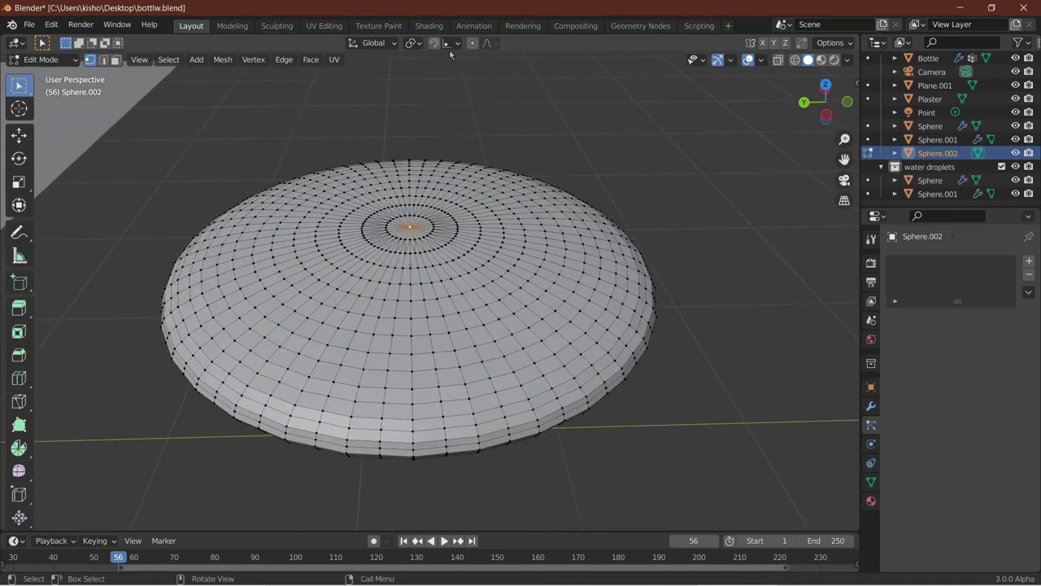
pyautogui.press('o')
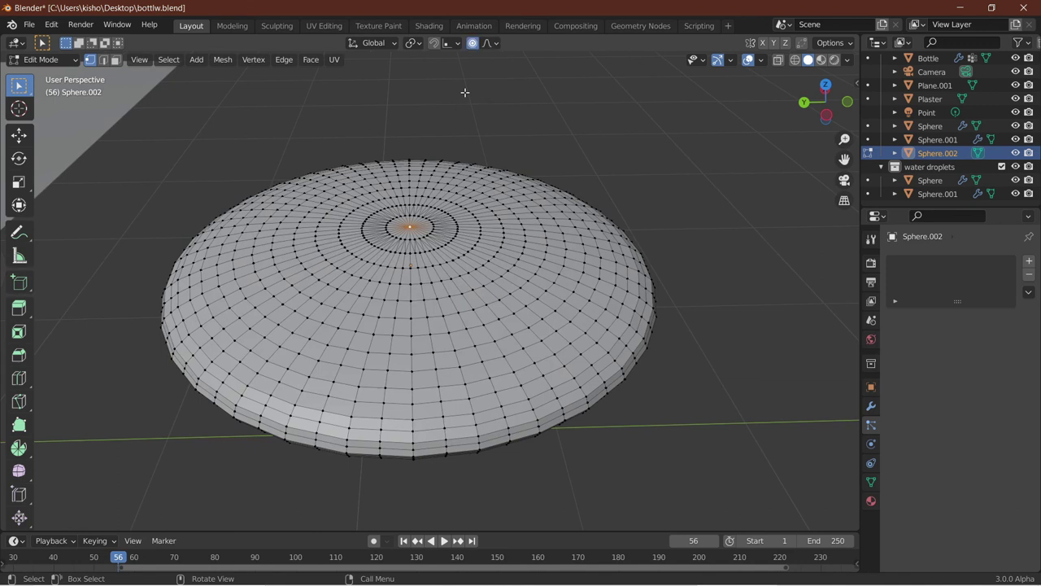
pyautogui.click(491, 44)
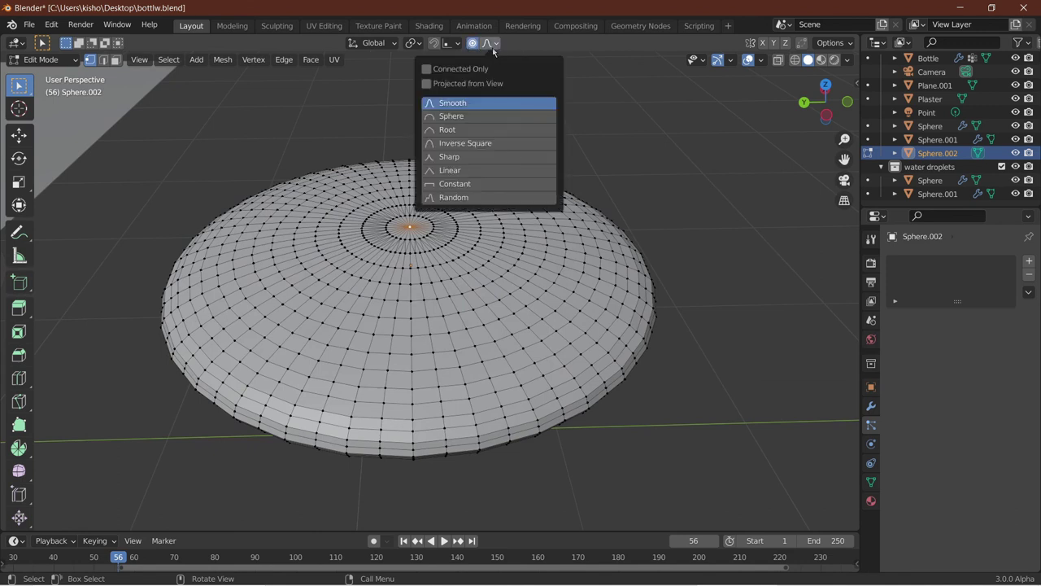
pyautogui.click(472, 197)
# Raise the top centre vertex along Z using a proportional size of 1 m to roughen the surrounding surface.
pyautogui.press('g')
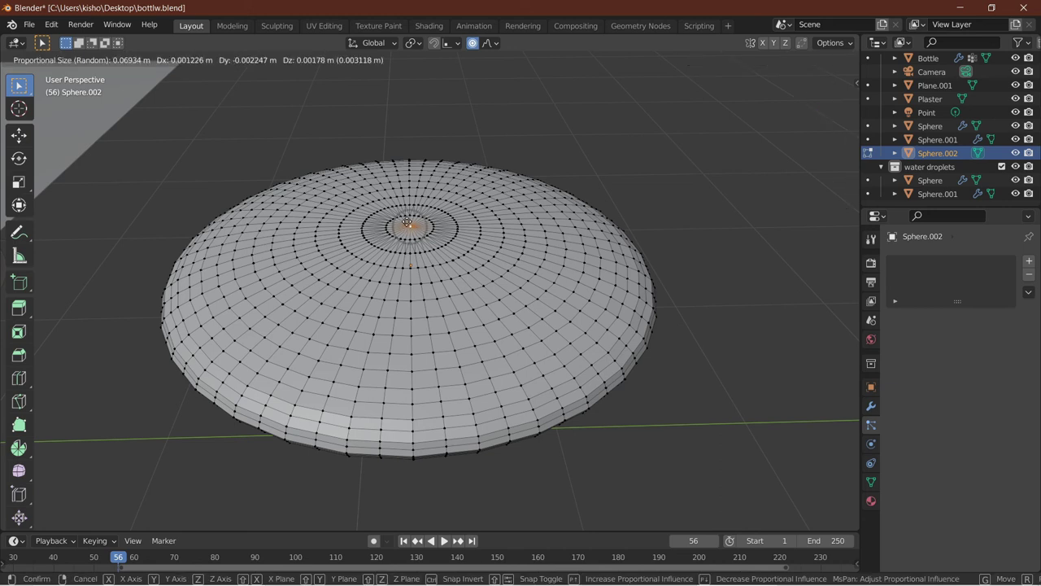
pyautogui.scroll(-19, 413, 222)
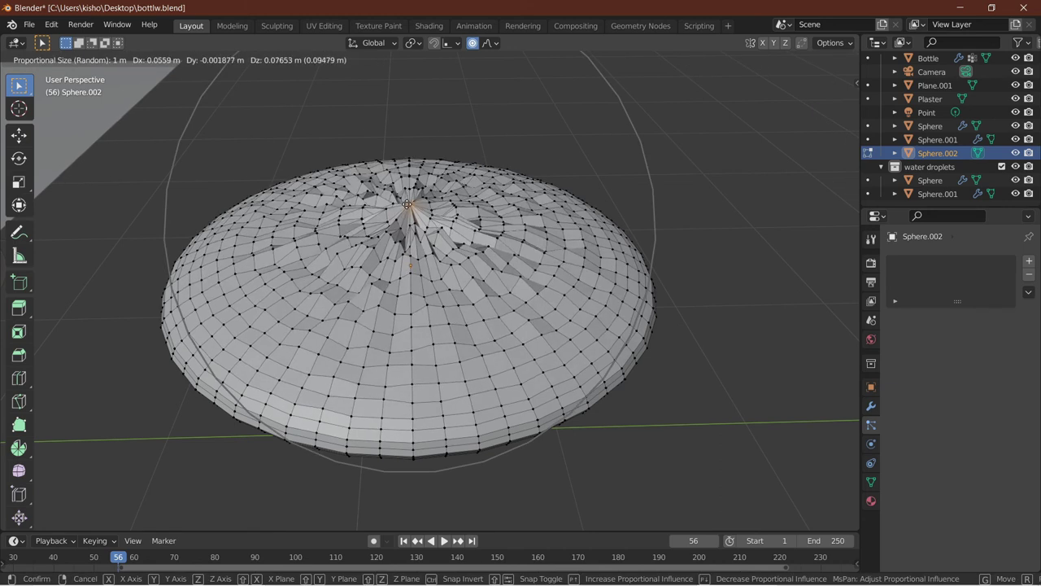
pyautogui.press('z')
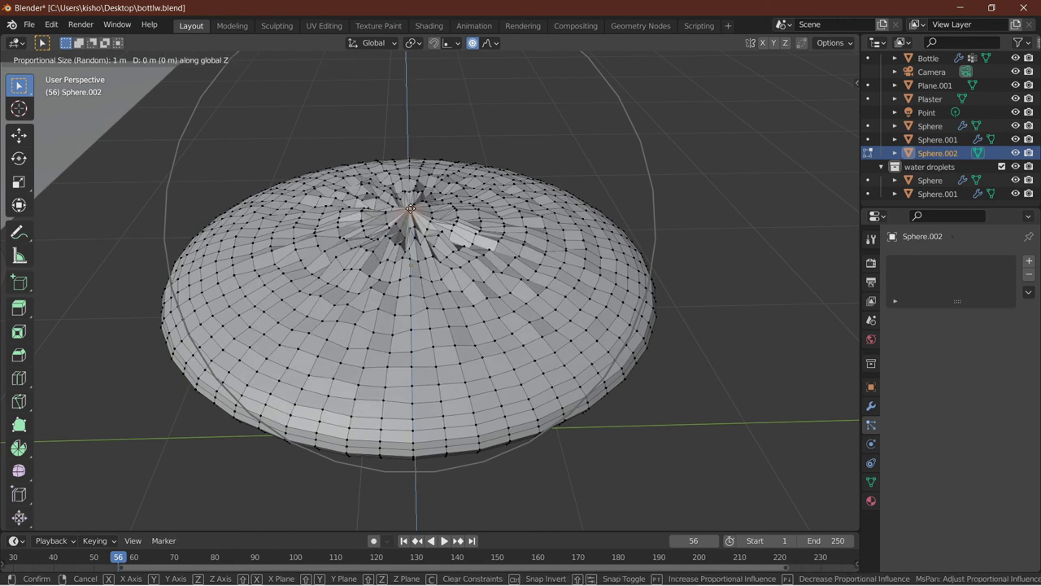
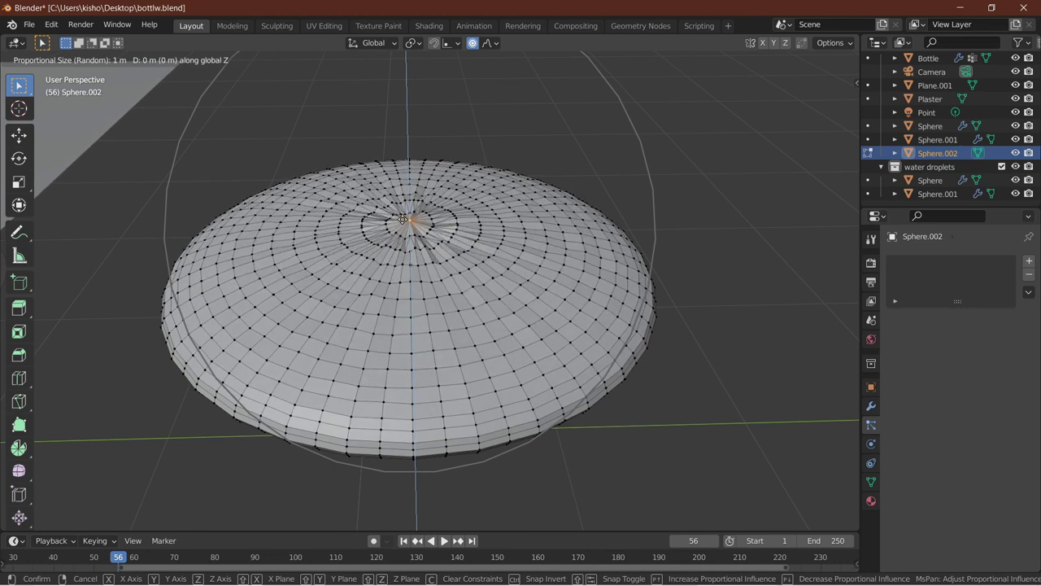
# Move a front vertex up about 0.027 m and a vertex on the upper right side down about 0.018 m along Z.
pyautogui.click(415, 332)
pyautogui.press('g')
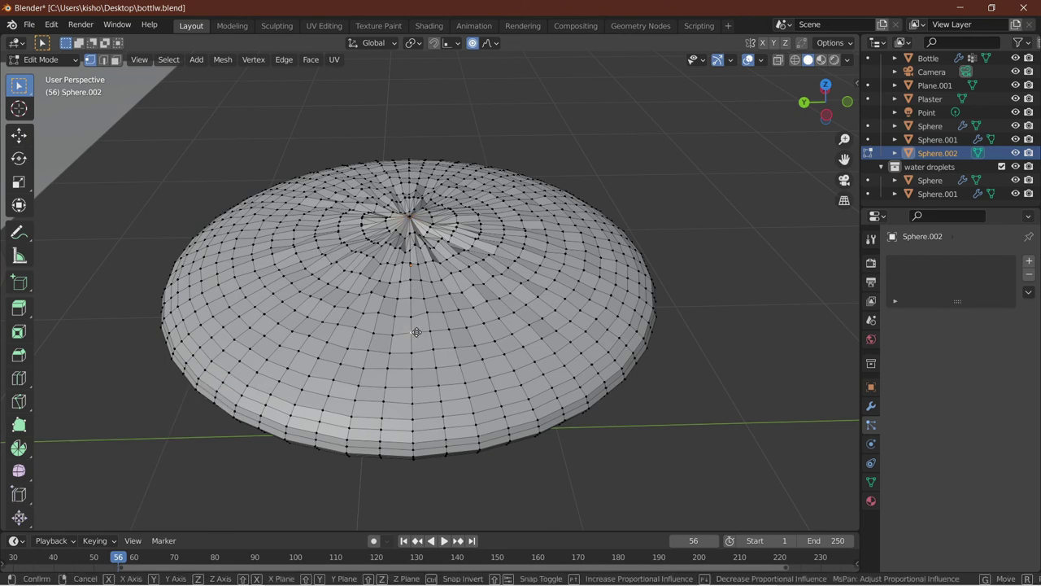
pyautogui.press('z')
pyautogui.click(420, 314)
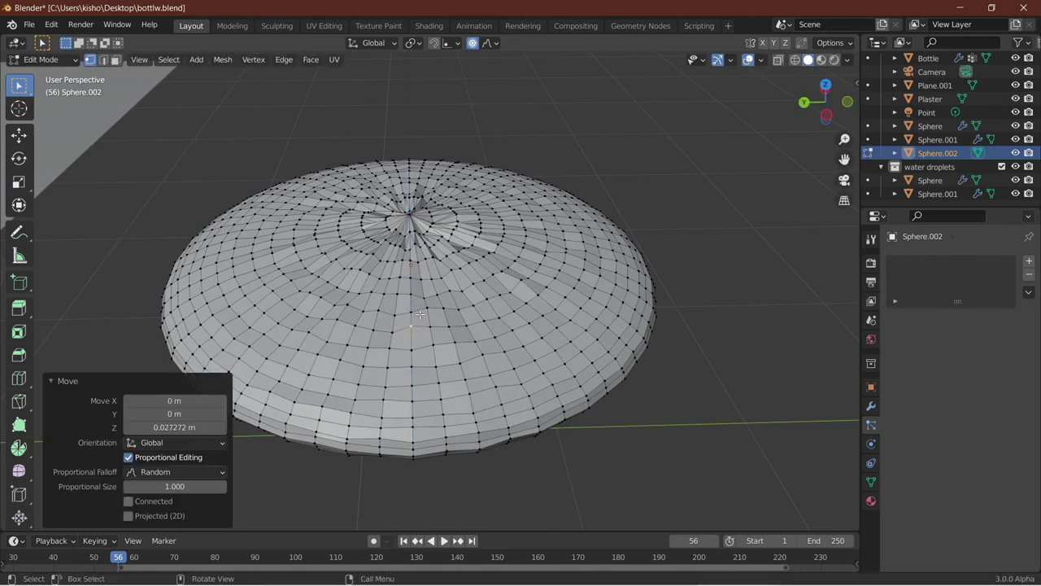
pyautogui.click(523, 211)
pyautogui.press('g')
pyautogui.press('z')
pyautogui.click(524, 215)
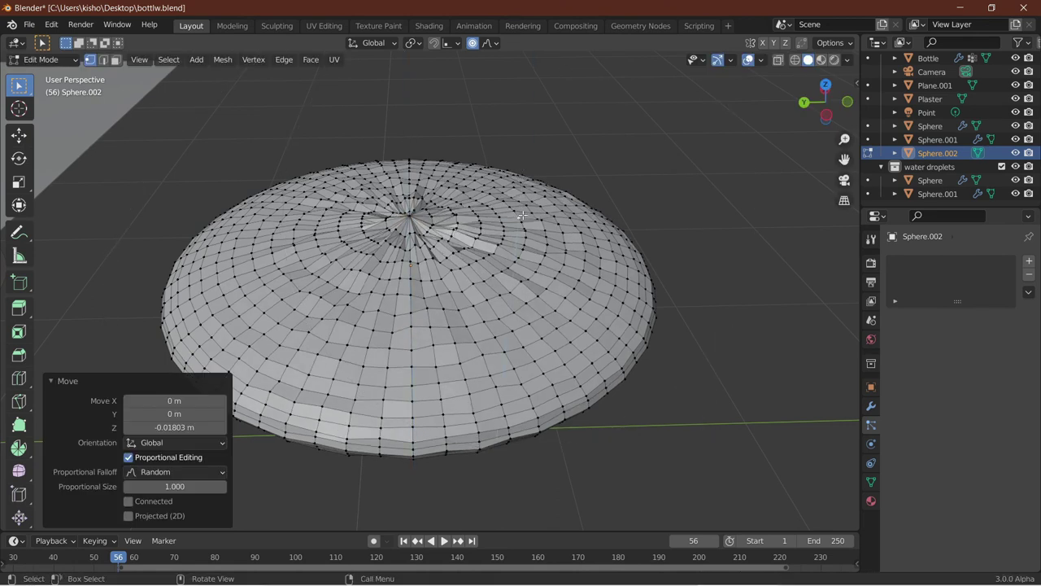
# Move a vertex near the rear rim upward by about 0.034 m and lower a front-left vertex slightly along Z.
pyautogui.click(363, 203)
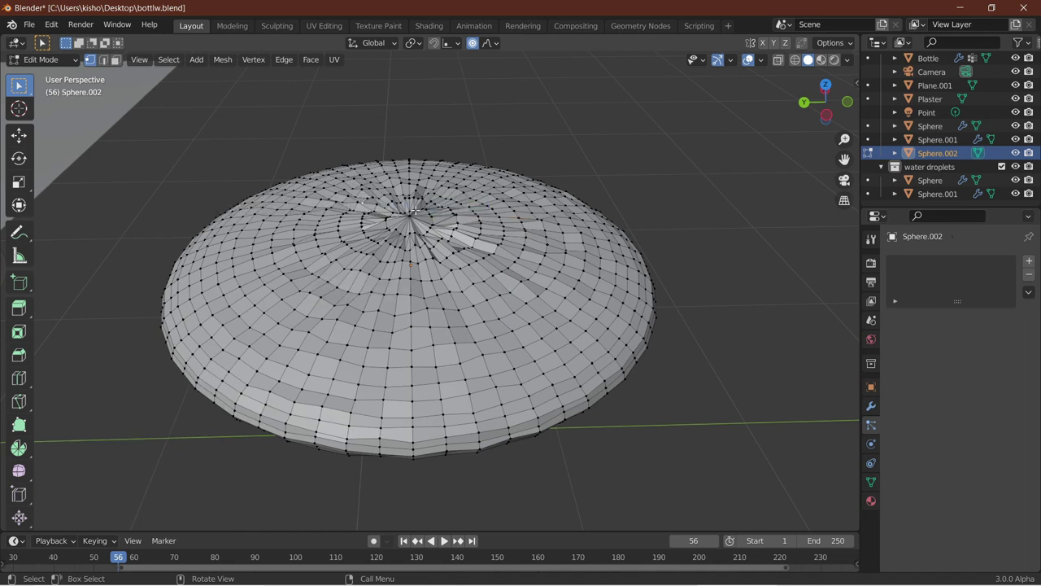
pyautogui.press('g')
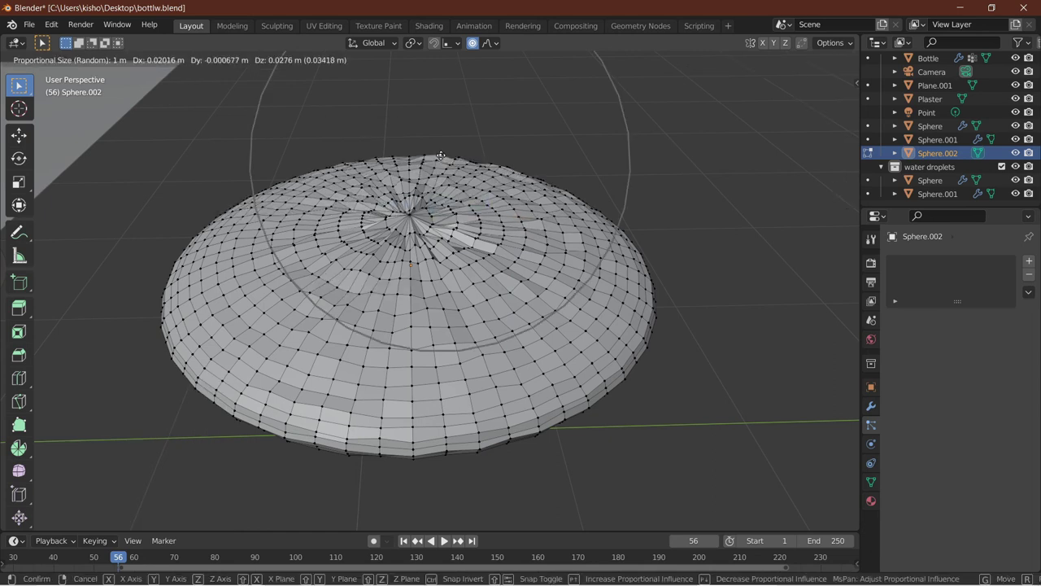
pyautogui.click(441, 155)
pyautogui.click(360, 323)
pyautogui.press('g')
pyautogui.press('z')
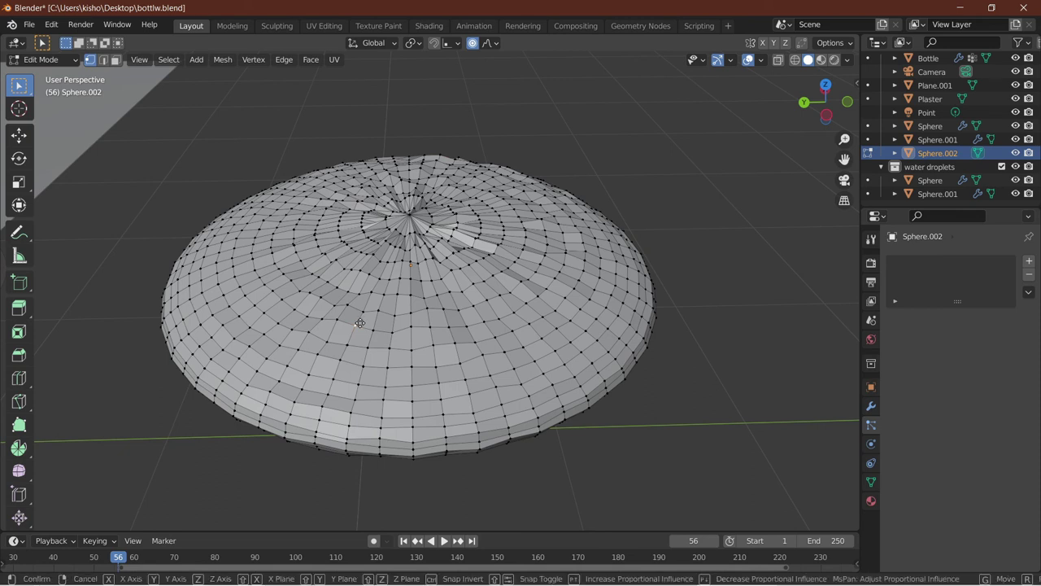
pyautogui.click(359, 327)
# Leave Edit Mode and shade the roughened disc smooth.
pyautogui.scroll(-5, 359, 328)
pyautogui.moveTo(350, 328); pyautogui.dragTo(441, 295, button='middle')
pyautogui.scroll(5, 330, 328)
pyautogui.press('Tab')
pyautogui.scroll(-6, 327, 300)
pyautogui.scroll(4, 441, 295)
pyautogui.rightClick(555, 145)
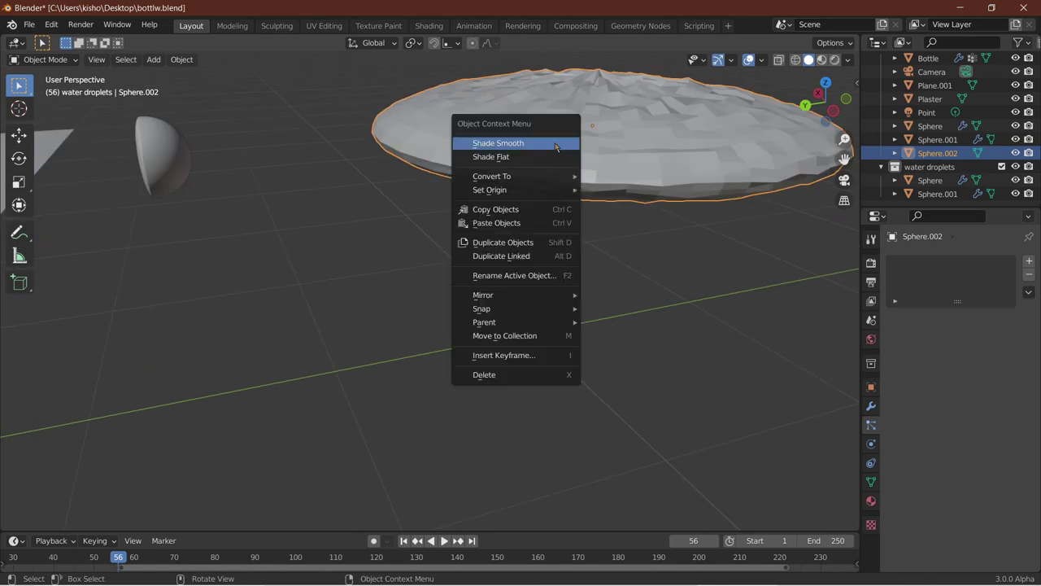
pyautogui.click(553, 145)
pyautogui.moveTo(553, 146)
pyautogui.mouseDown(button='middle')
pyautogui.moveTo(512, 157)
pyautogui.moveTo(547, 175)
pyautogui.mouseUp(button='middle')
pyautogui.scroll(2, 505, 158)
pyautogui.scroll(-5, 506, 158)
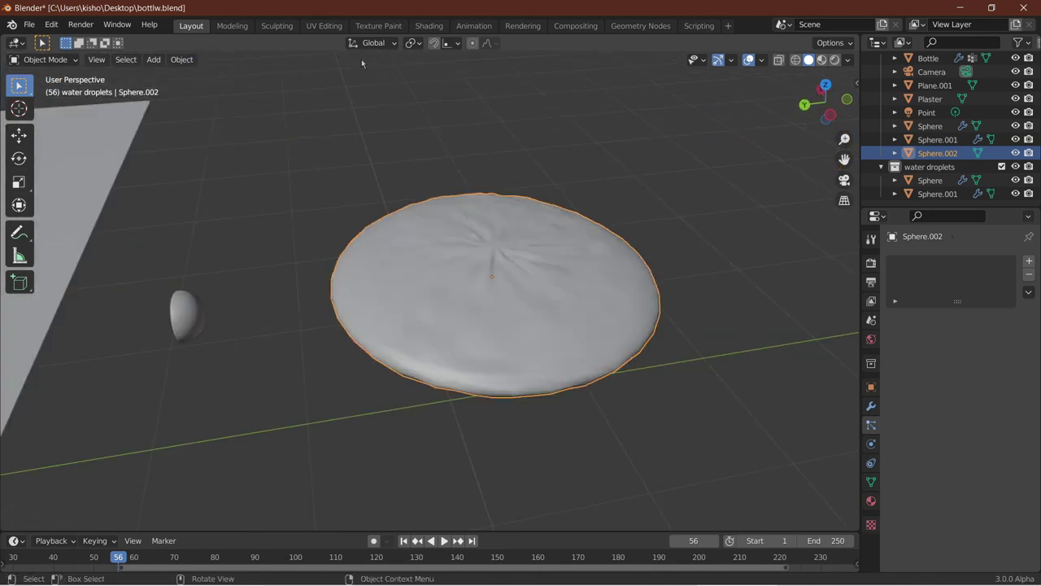
# Open the Shading workspace and give the disc a new material named Foam.
pyautogui.click(423, 26)
pyautogui.scroll(-5, 520, 219)
pyautogui.scroll(4, 518, 230)
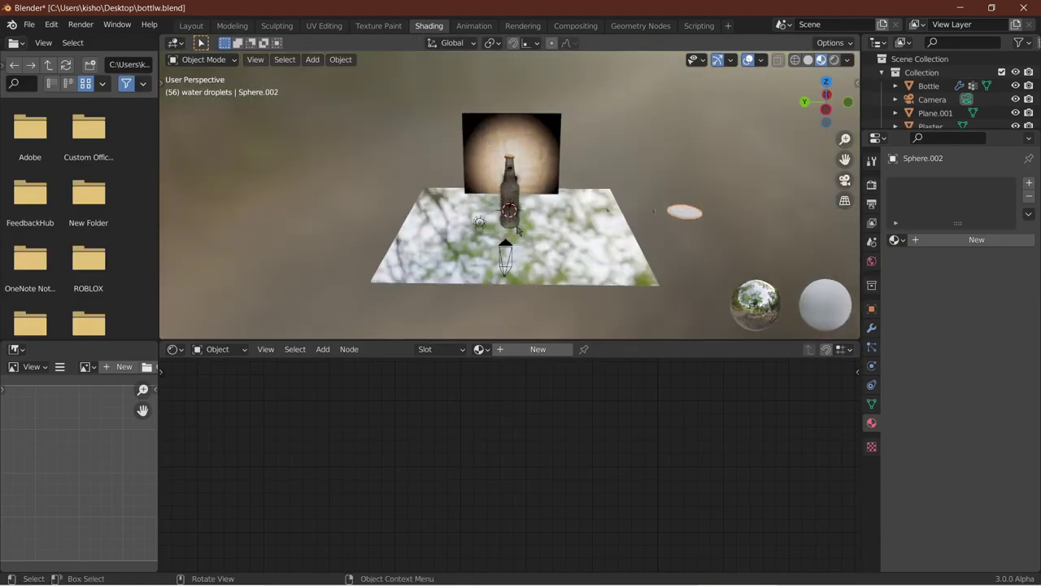
pyautogui.keyDown('shift'); pyautogui.moveTo(530, 230); pyautogui.dragTo(504, 216, button='middle'); pyautogui.keyUp('shift')
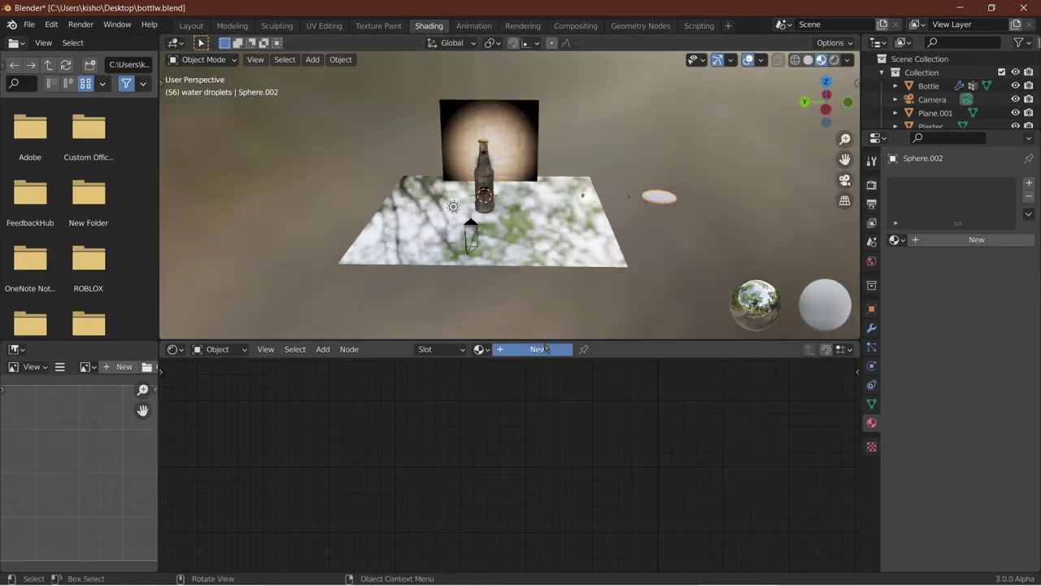
pyautogui.click(540, 349)
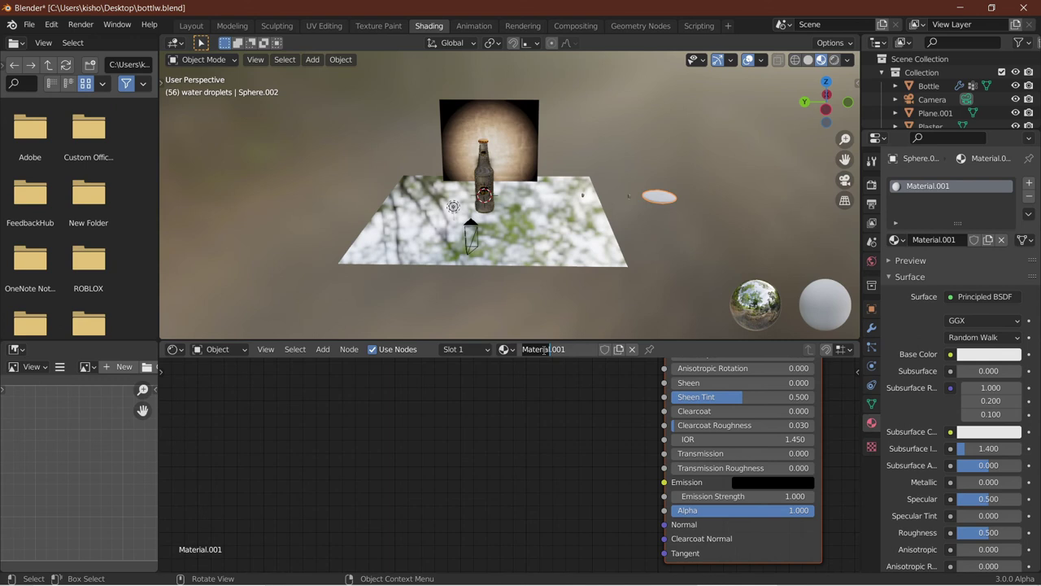
pyautogui.moveTo(574, 350); pyautogui.dragTo(483, 356)
pyautogui.write('Foam')
pyautogui.press('Return')
# Replace the Foam material's Principled BSDF with an Add Shader linked to the Material Output's Surface.
pyautogui.scroll(-3, 444, 420)
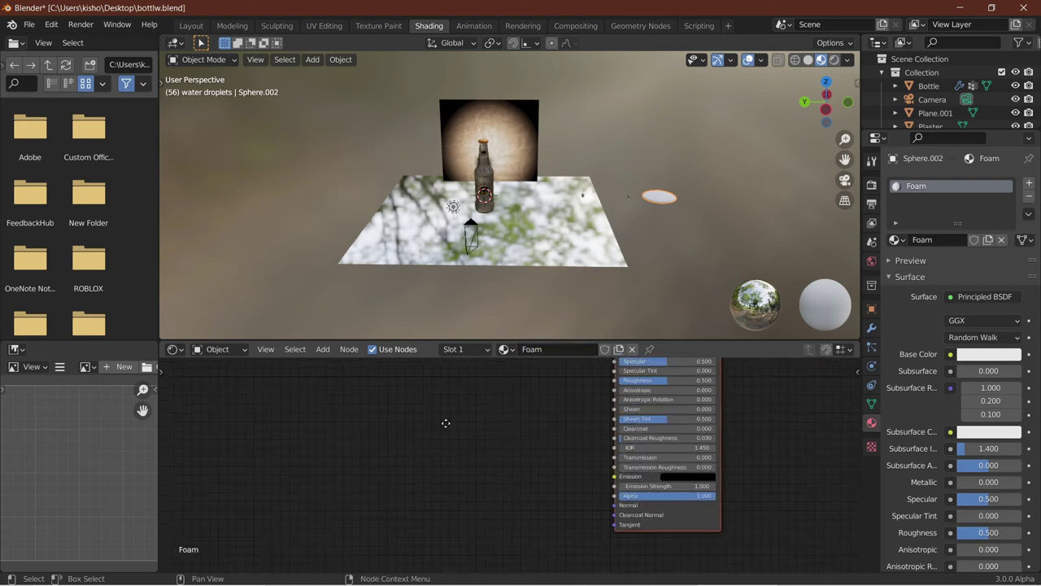
pyautogui.click(604, 370)
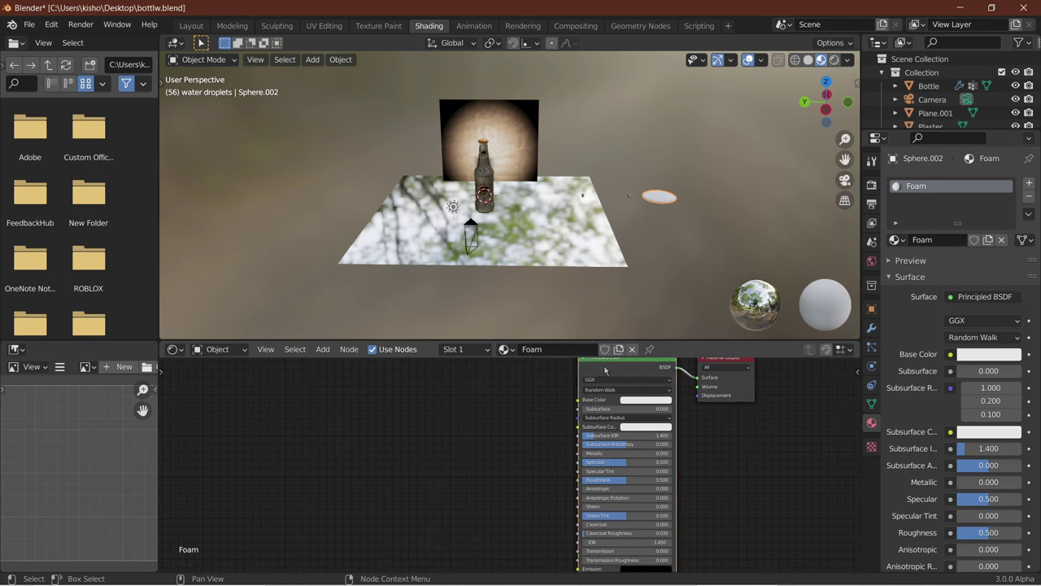
pyautogui.press('x')
pyautogui.hotkey('shift', 'a')
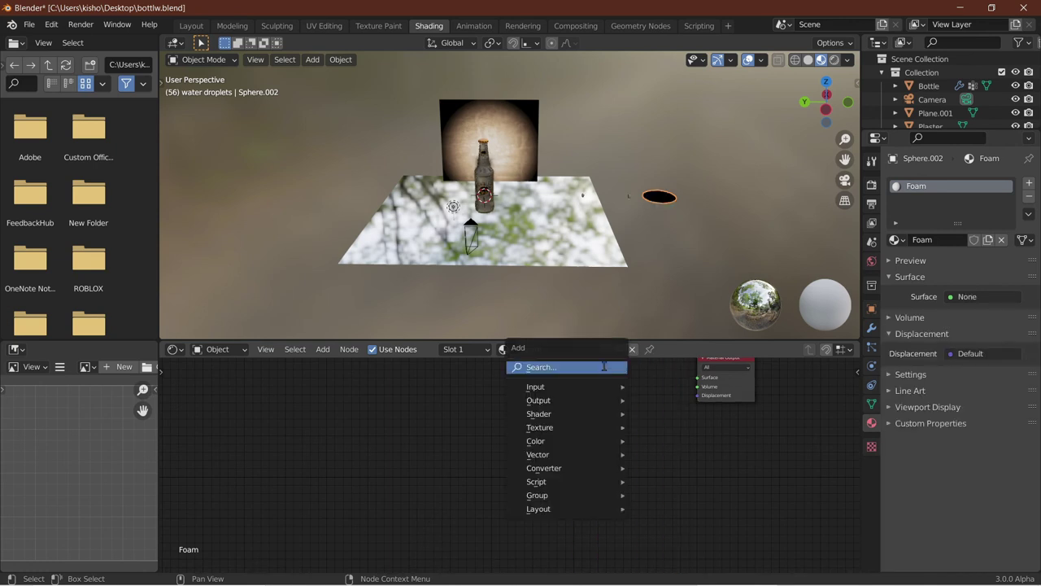
pyautogui.write('ad')
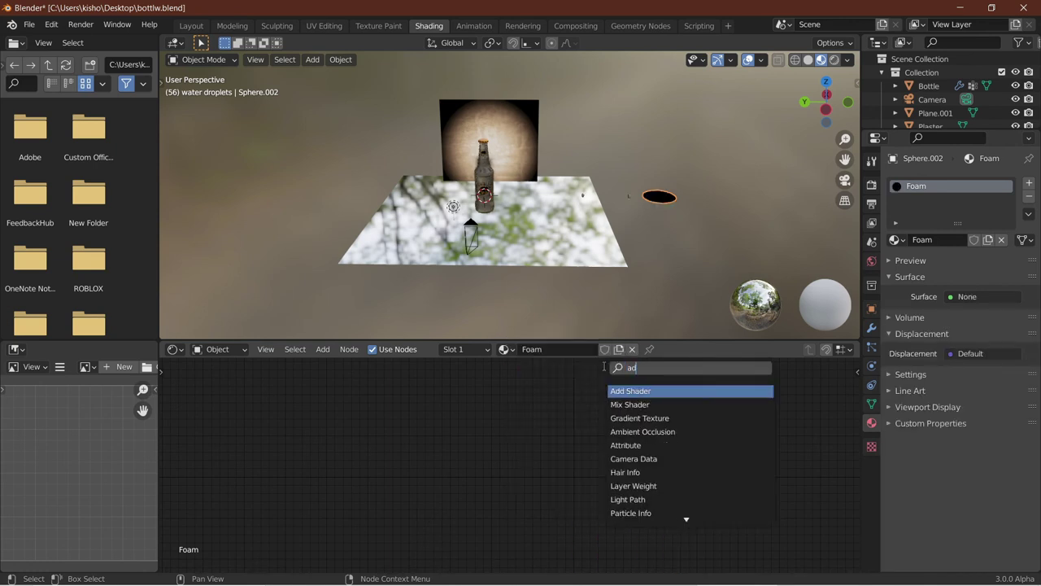
pyautogui.click(641, 394)
pyautogui.click(623, 386)
pyautogui.moveTo(659, 410); pyautogui.dragTo(623, 486, button='middle')
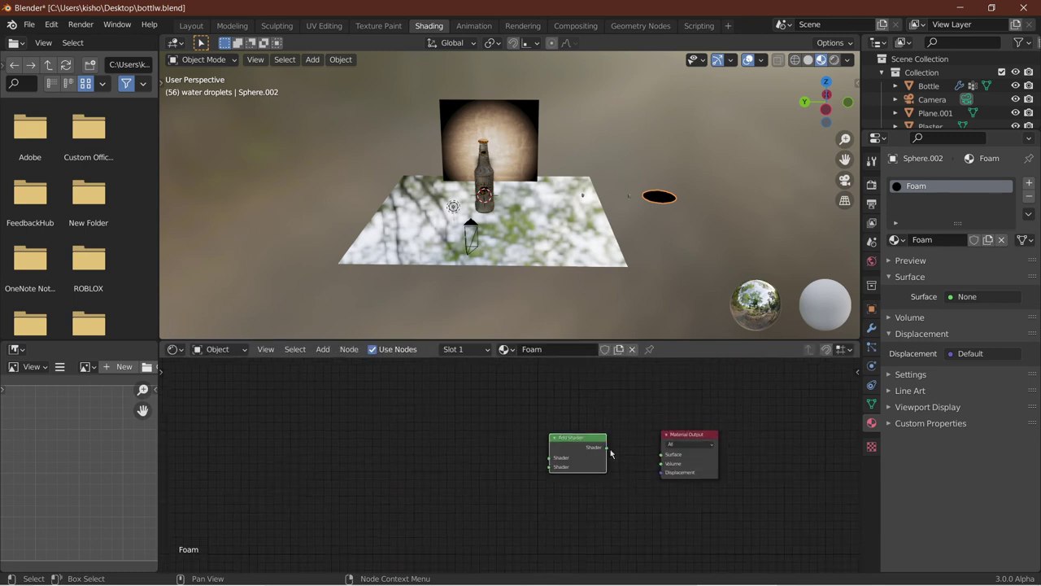
pyautogui.moveTo(614, 452); pyautogui.dragTo(659, 458)
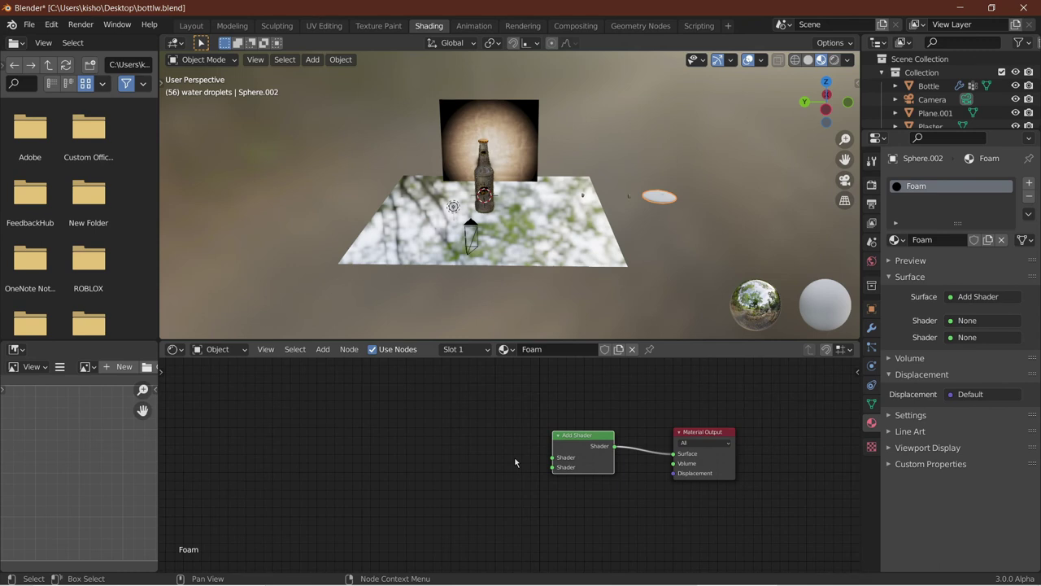
# Add a Diffuse BSDF node and link it to the first input of the Add Shader.
pyautogui.scroll(2, 515, 457)
pyautogui.keyDown('ctrl'); pyautogui.hscroll(-2, 529, 450); pyautogui.keyUp('ctrl')
pyautogui.hotkey('shift', 'a')
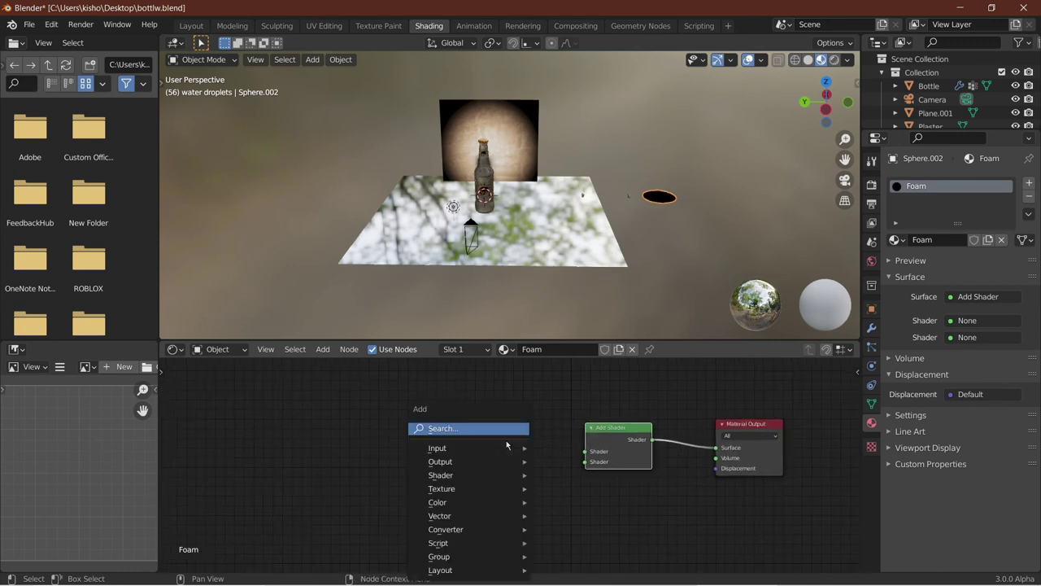
pyautogui.click(505, 440)
pyautogui.write('diff')
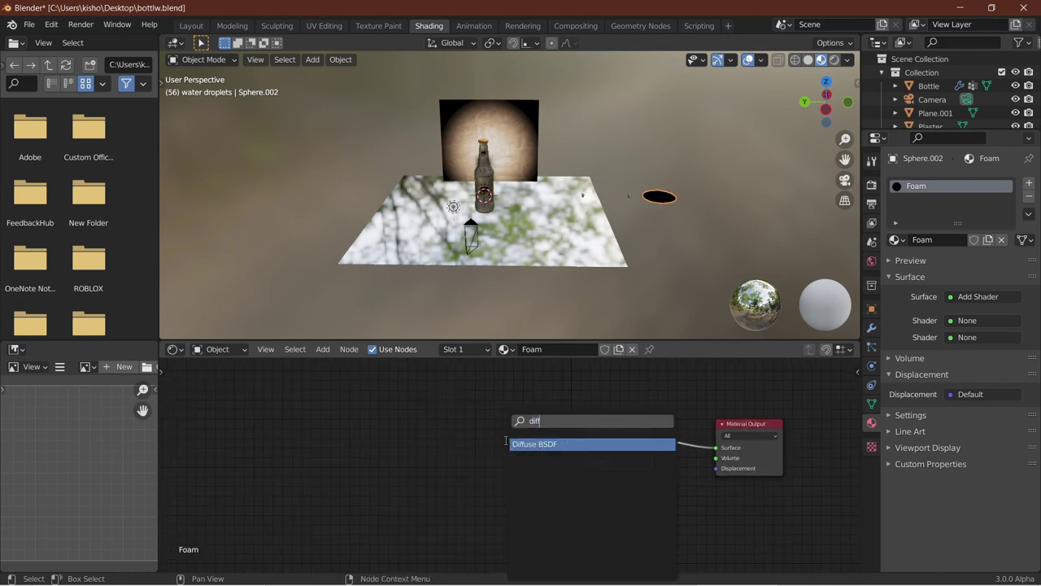
pyautogui.click(541, 446)
pyautogui.click(525, 442)
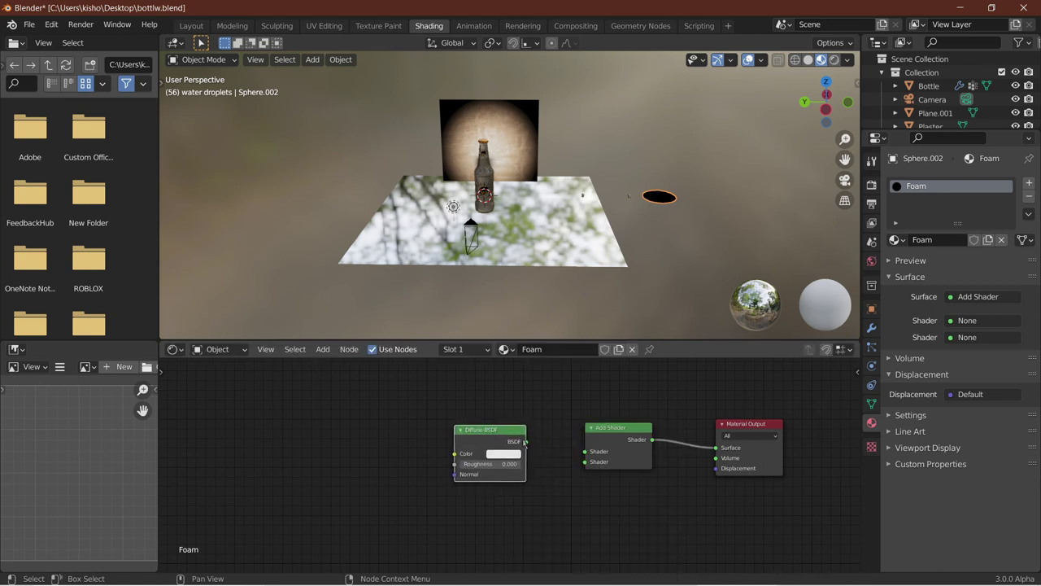
pyautogui.moveTo(526, 441); pyautogui.dragTo(586, 452)
# Add a Subsurface Scattering node below the Diffuse BSDF and link it to the Add Shader's second input.
pyautogui.hotkey('shift', 'a')
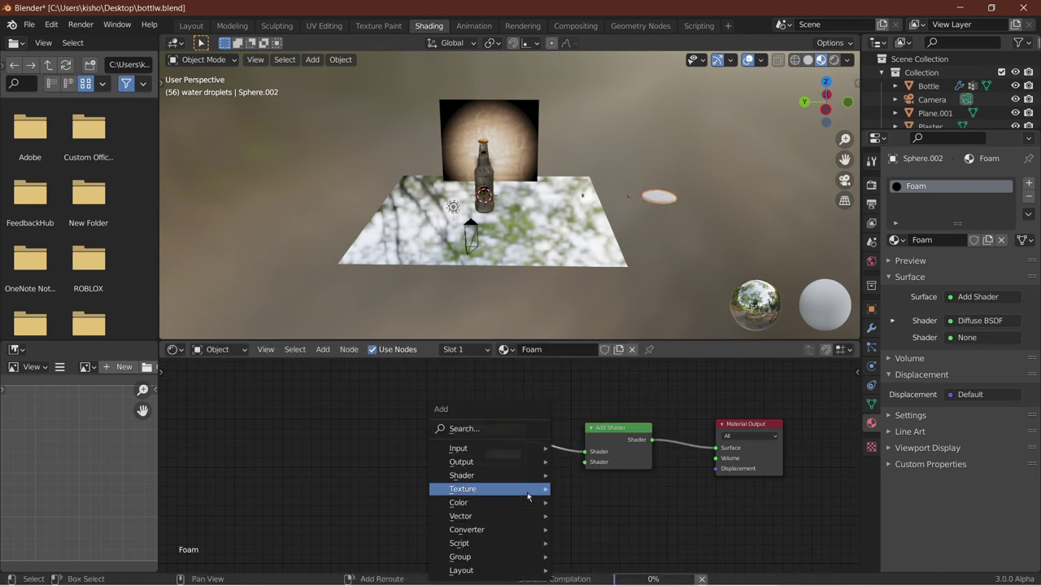
pyautogui.click(491, 429)
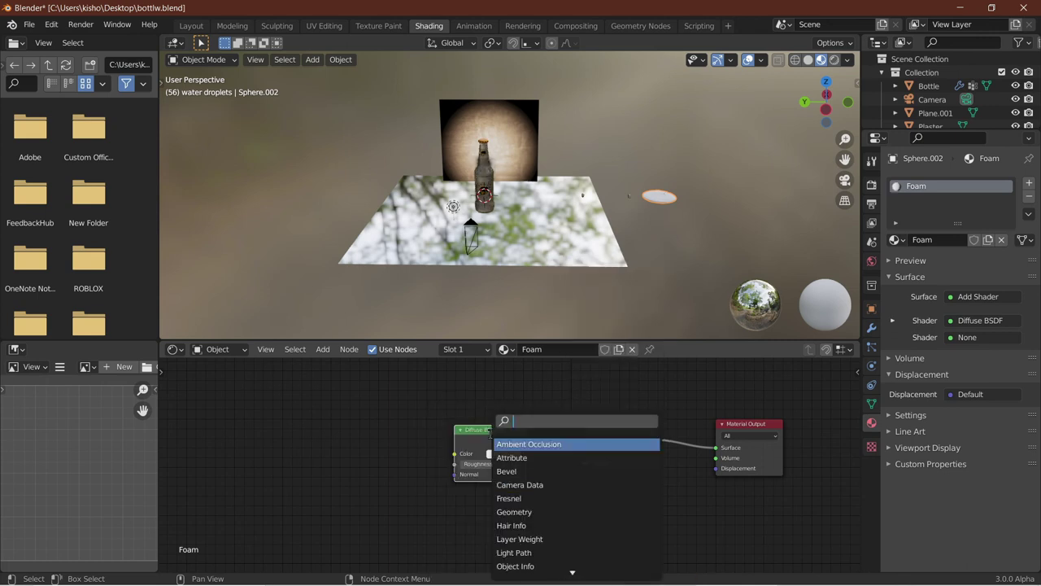
pyautogui.write('subs')
pyautogui.click(515, 444)
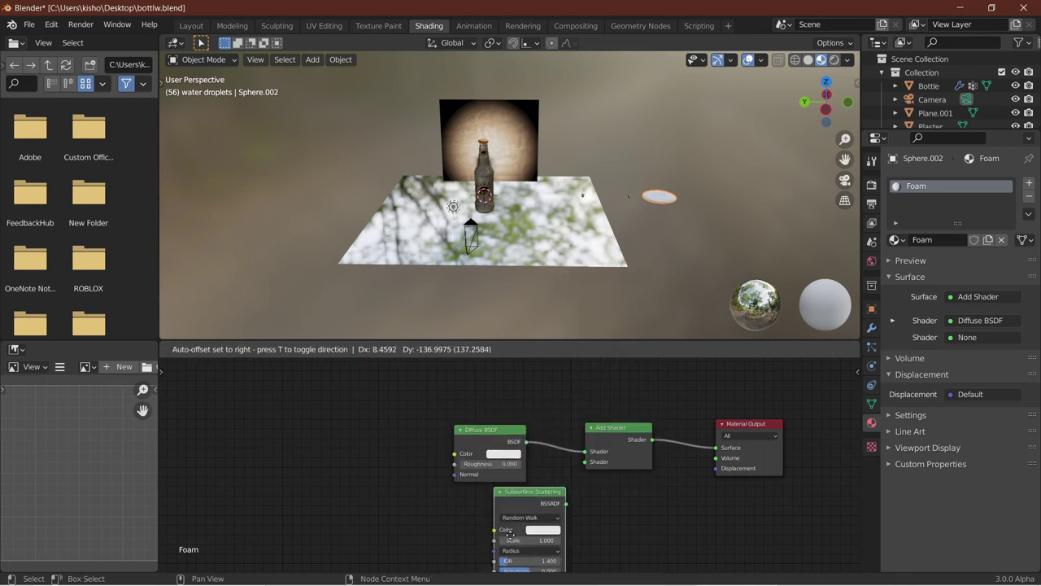
pyautogui.click(493, 510)
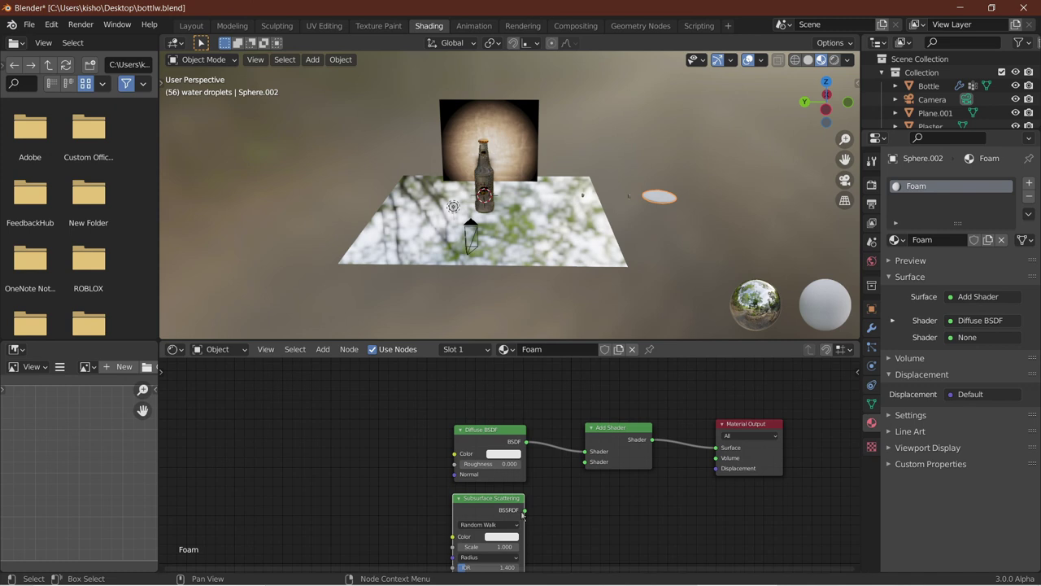
pyautogui.moveTo(524, 510); pyautogui.dragTo(584, 461)
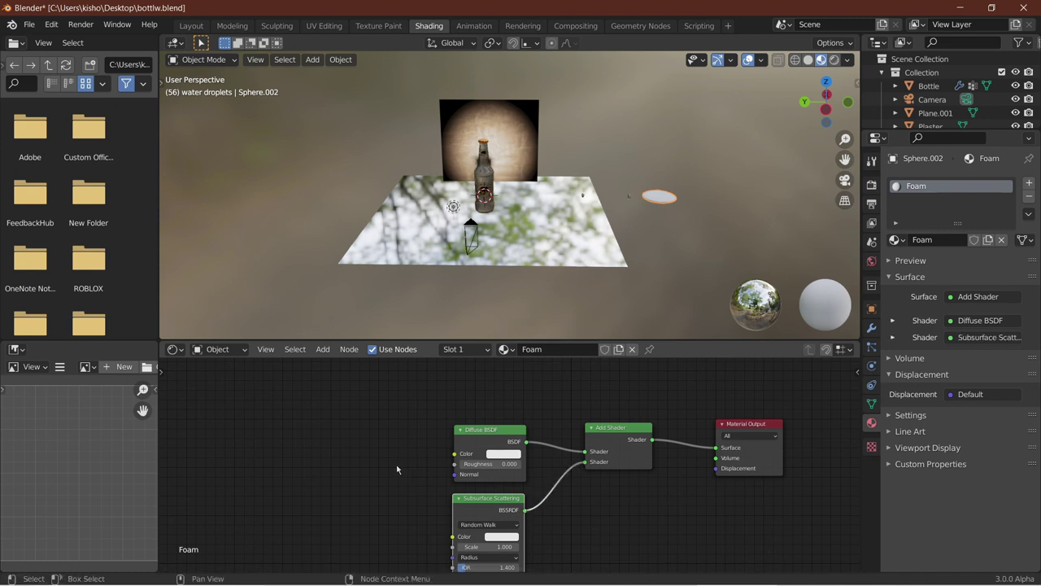
# Set the Subsurface Scattering node's Scale to 0.1.
pyautogui.moveTo(396, 468); pyautogui.dragTo(422, 416, button='middle')
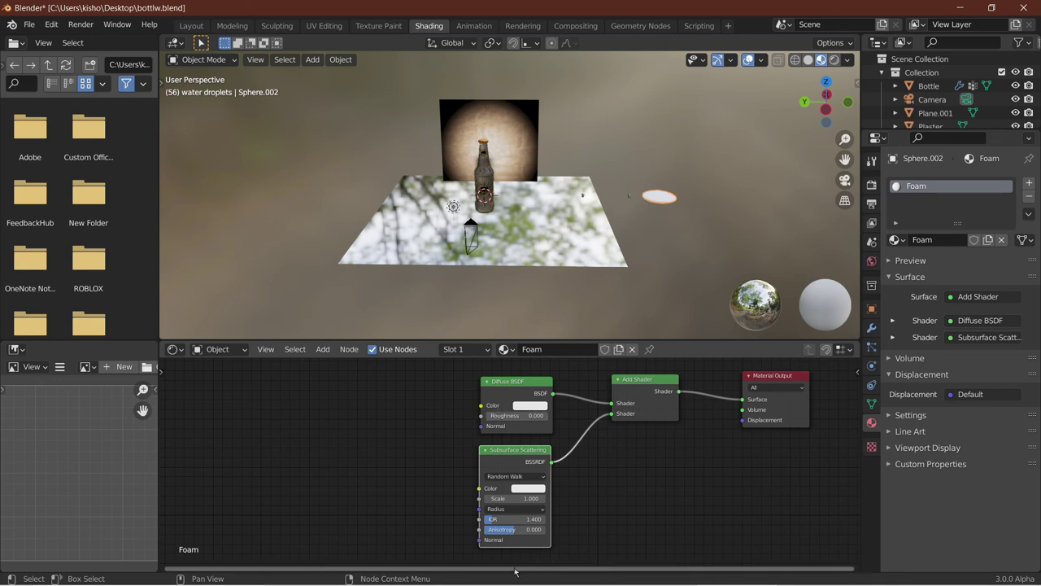
pyautogui.click(498, 498)
pyautogui.write('1.0')
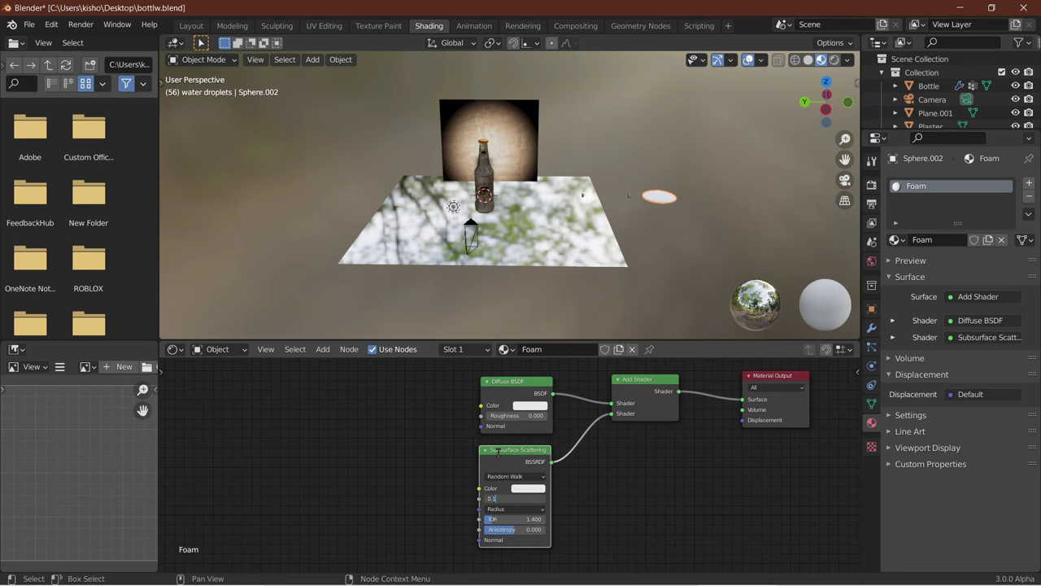
pyautogui.press('Return')
# Try a dark grey and a near-white Diffuse BSDF color on the foam disc.
pyautogui.moveTo(634, 195); pyautogui.dragTo(556, 217, button='middle')
pyautogui.scroll(4, 558, 192)
pyautogui.scroll(7, 458, 213)
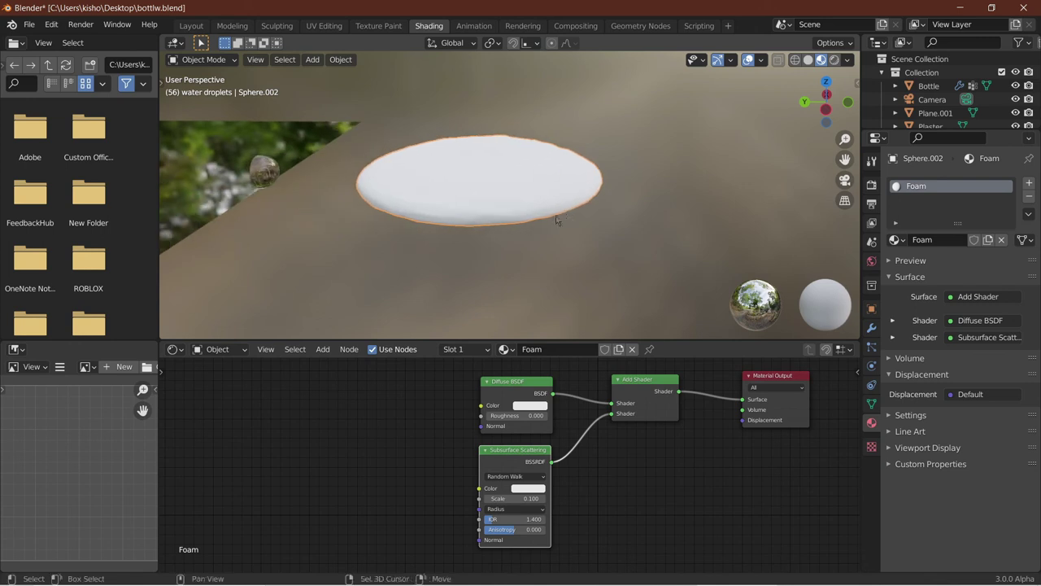
pyautogui.click(528, 405)
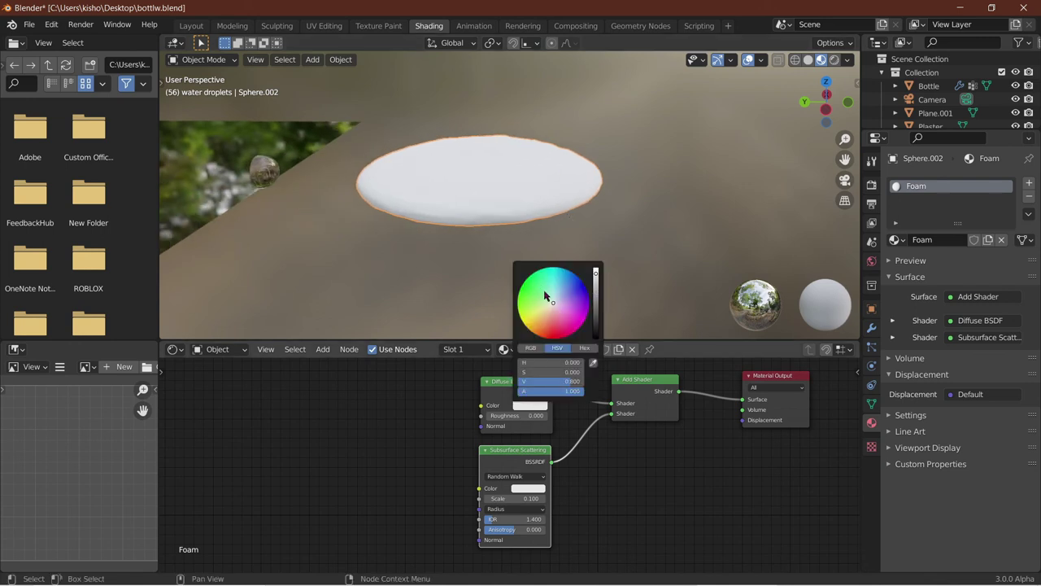
pyautogui.click(559, 381)
pyautogui.click(595, 298)
pyautogui.moveTo(595, 298); pyautogui.dragTo(595, 307)
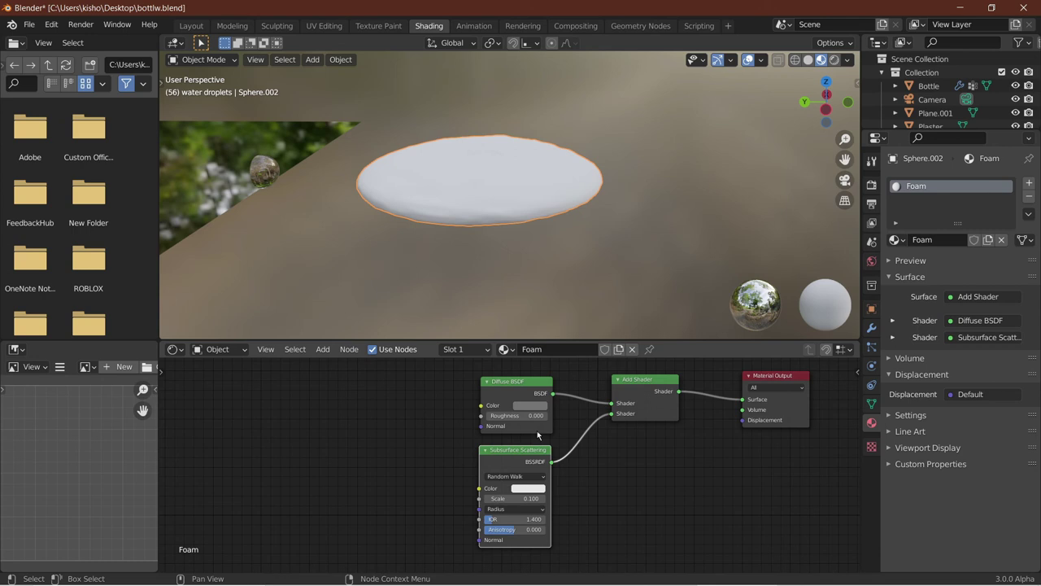
pyautogui.click(530, 405)
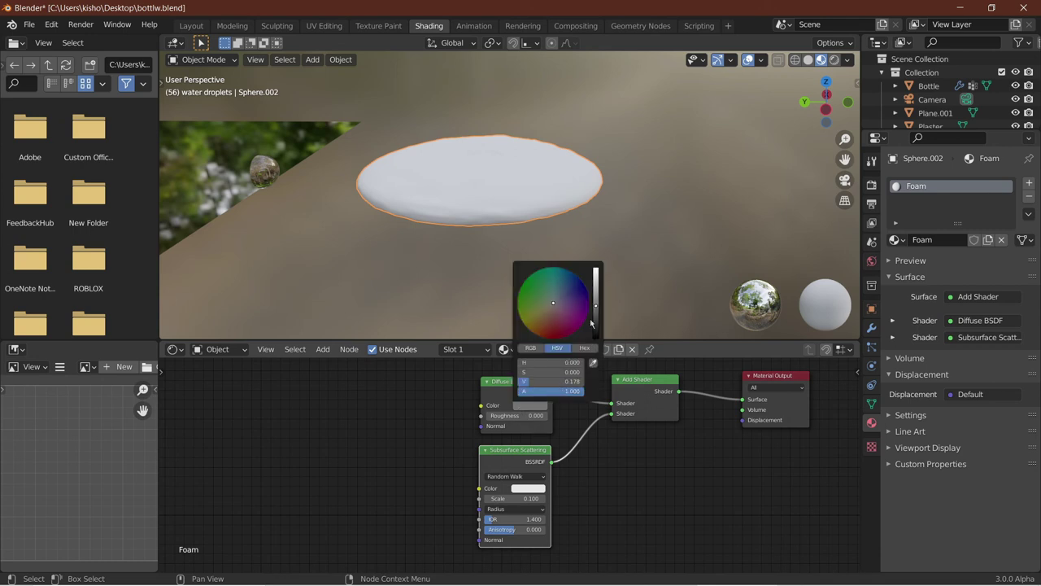
pyautogui.click(597, 277)
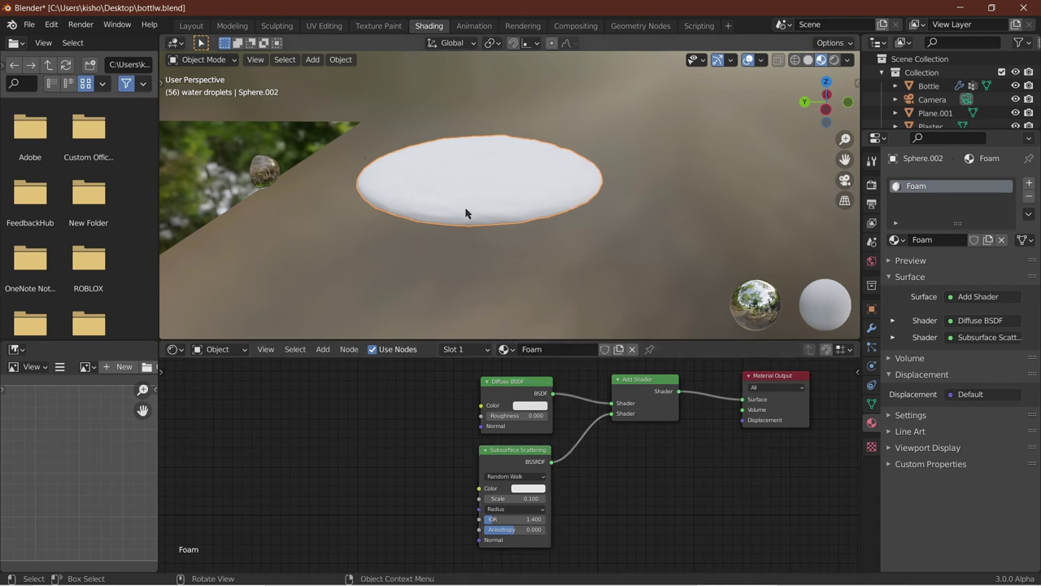
# Darken both the Diffuse BSDF and the Subsurface Scattering colors of the Foam material to a medium grey.
pyautogui.scroll(5, 466, 209)
pyautogui.moveTo(466, 209); pyautogui.dragTo(490, 200, button='middle')
pyautogui.click(526, 411)
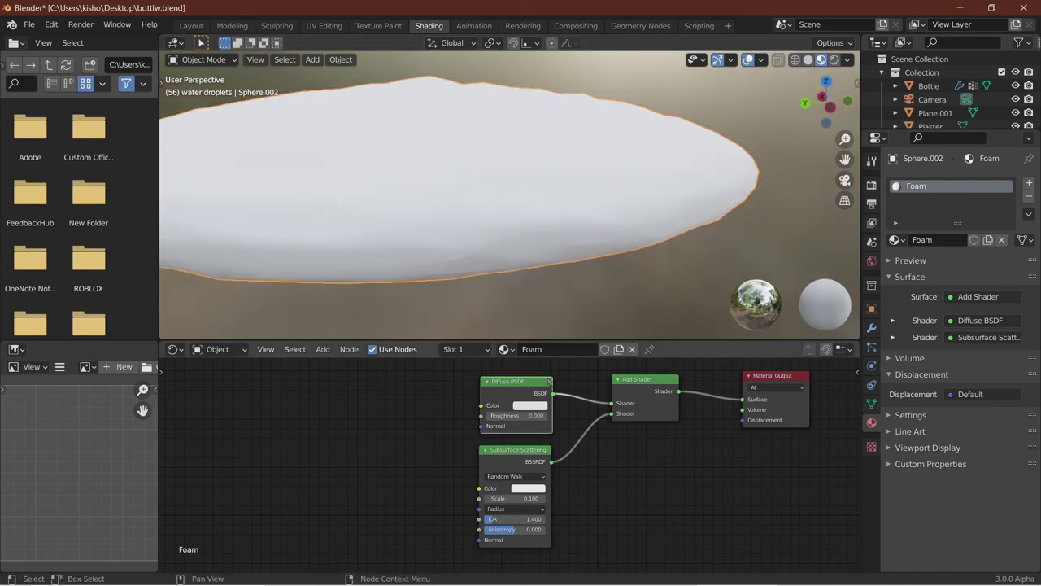
pyautogui.click(537, 407)
pyautogui.moveTo(596, 295); pyautogui.dragTo(597, 307)
pyautogui.click(536, 488)
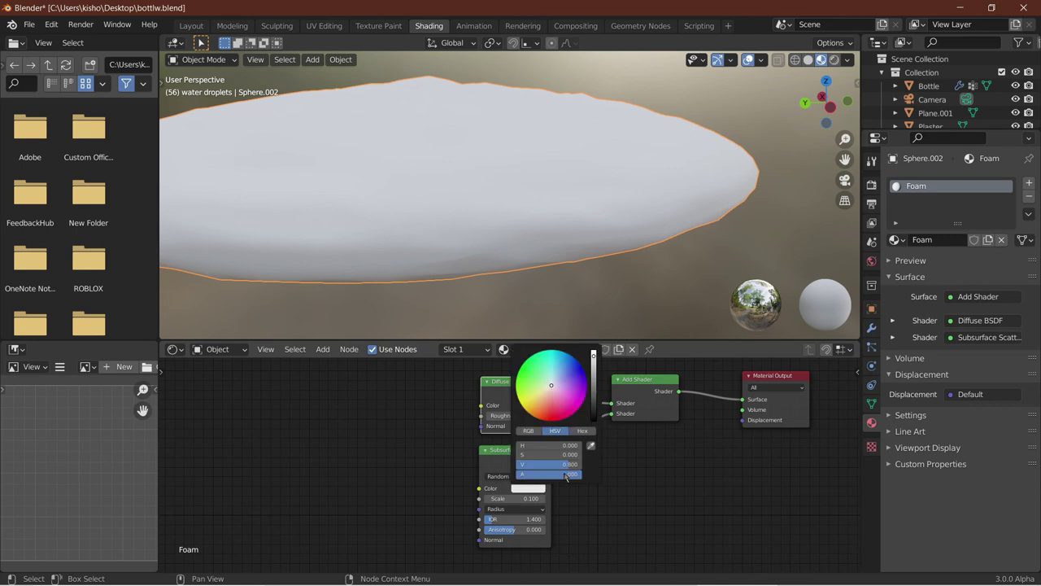
pyautogui.click(595, 394)
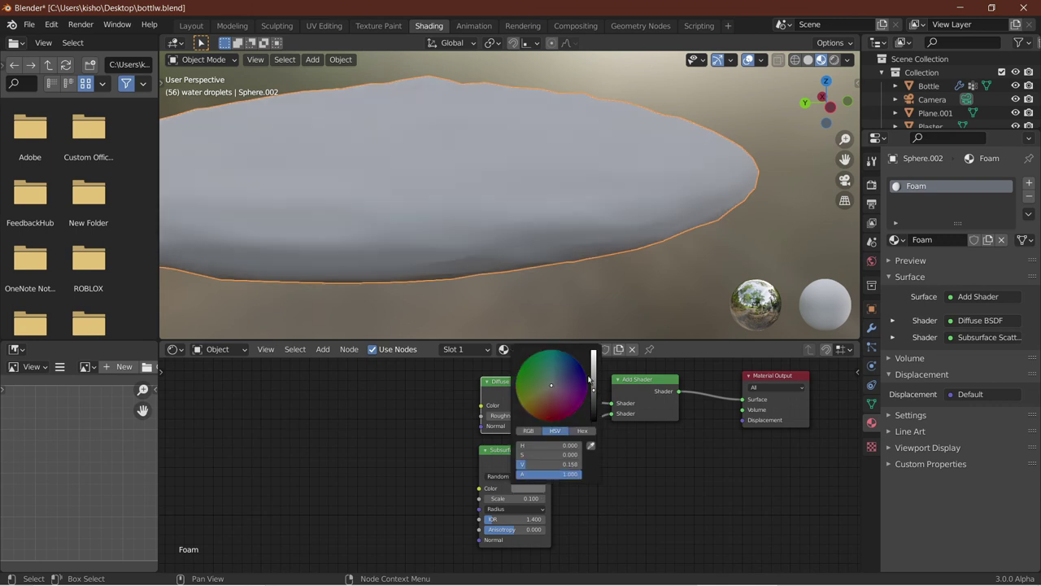
pyautogui.click(596, 386)
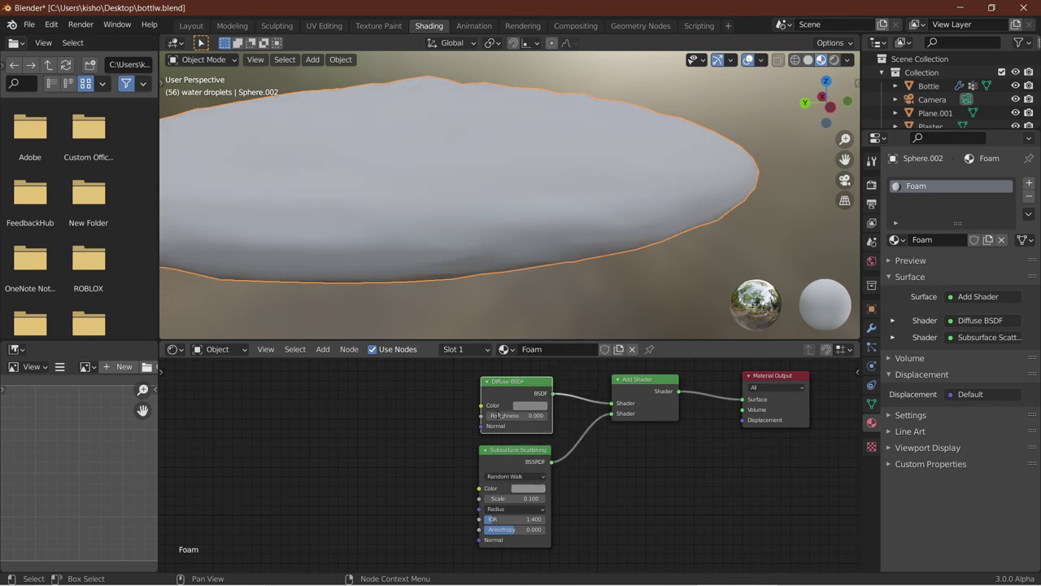
pyautogui.click(533, 405)
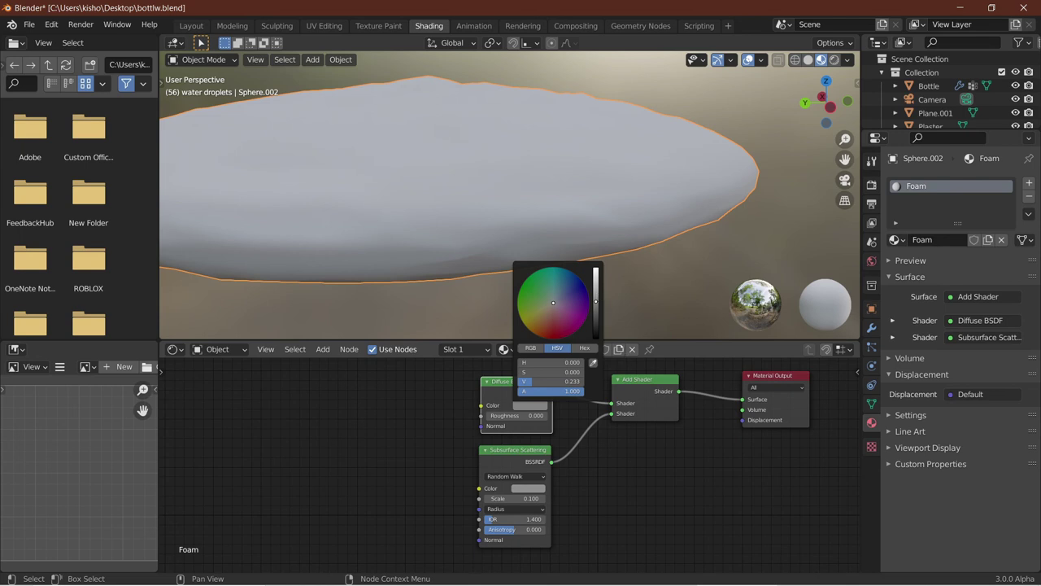
pyautogui.moveTo(596, 301); pyautogui.dragTo(595, 297)
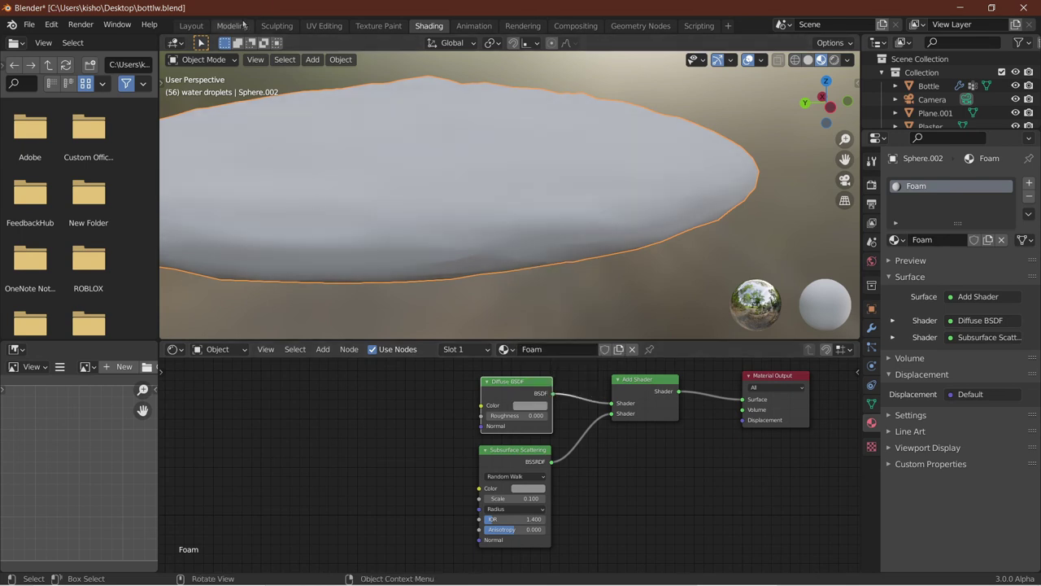
# Return to the Layout workspace and save the file.
pyautogui.click(192, 25)
pyautogui.hotkey('ctrl', 's')
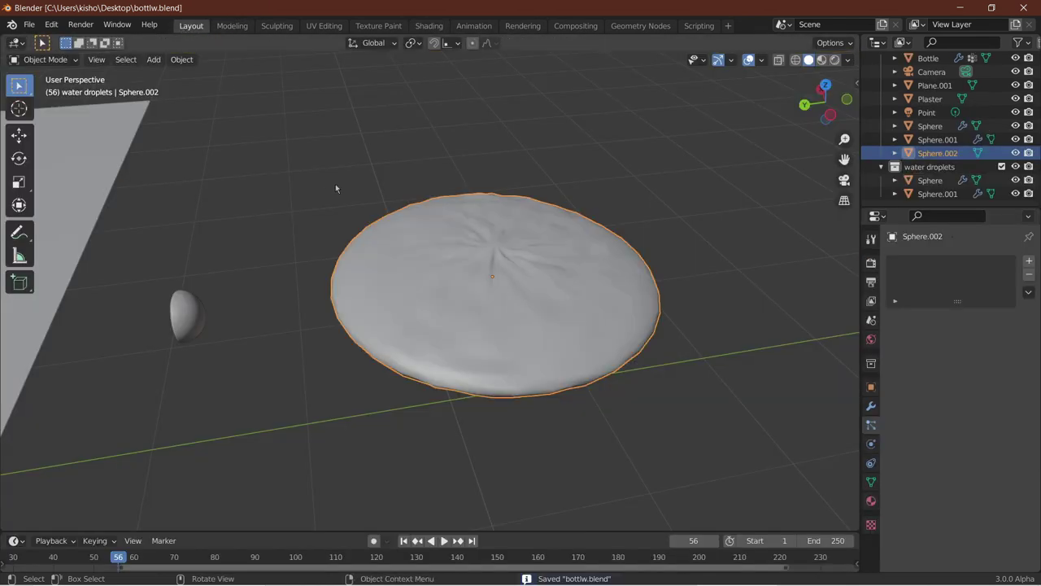
# In top view, move the foam disc about 10.62 m along Y onto the bottle's center and scale it to about 0.282.
pyautogui.scroll(-5, 336, 184)
pyautogui.moveTo(335, 184); pyautogui.dragTo(370, 200, button='middle')
pyautogui.scroll(-3, 269, 197)
pyautogui.scroll(-1, 358, 170)
pyautogui.click(827, 91)
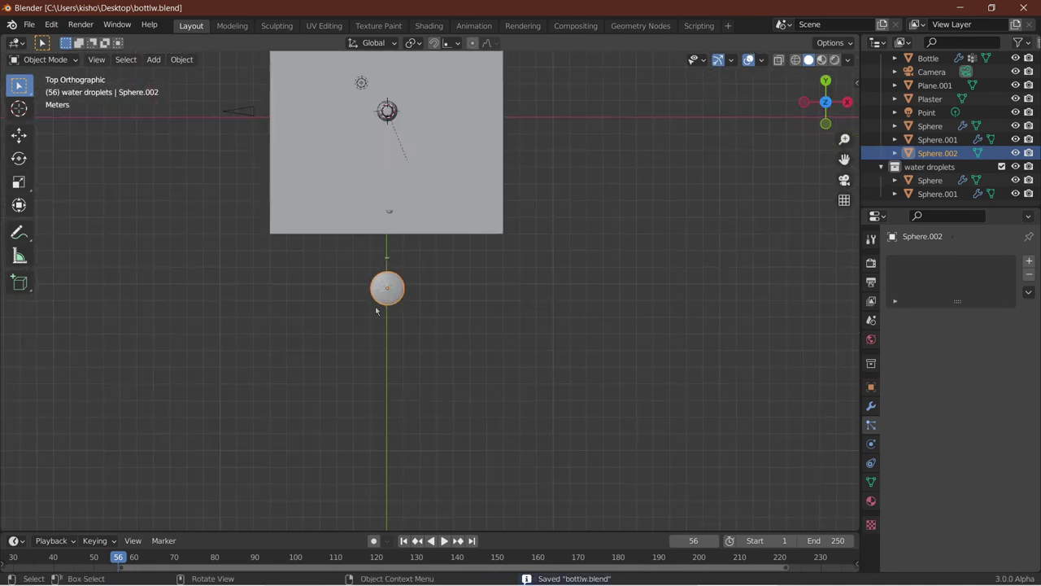
pyautogui.keyDown('shift'); pyautogui.moveTo(397, 253); pyautogui.dragTo(464, 314, button='middle'); pyautogui.keyUp('shift')
pyautogui.scroll(6, 463, 301)
pyautogui.keyDown('shift'); pyautogui.moveTo(426, 388); pyautogui.dragTo(370, 566, button='middle'); pyautogui.keyUp('shift')
pyautogui.scroll(3, 423, 428)
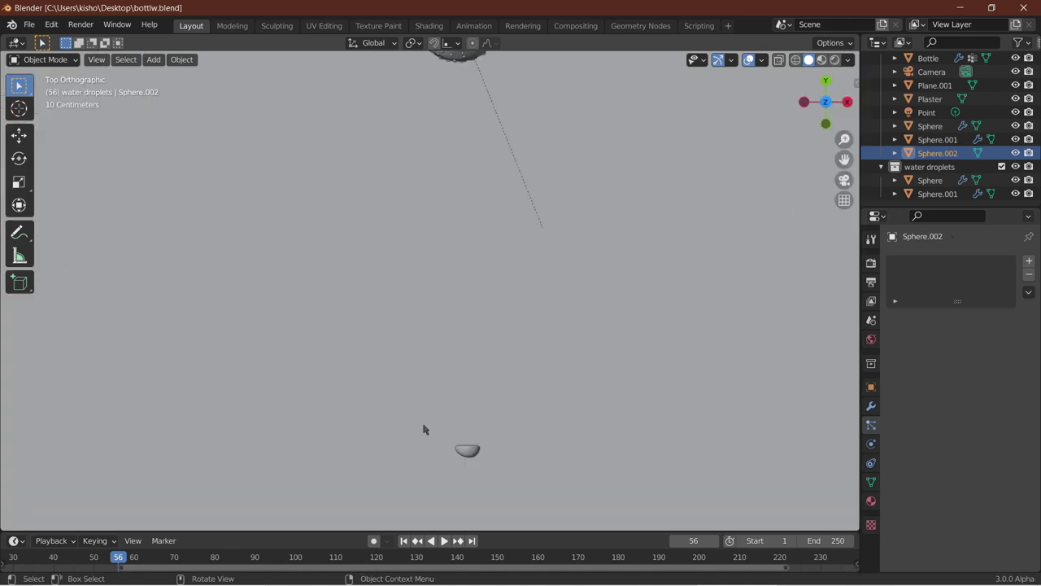
pyautogui.keyDown('shift'); pyautogui.moveTo(464, 316); pyautogui.dragTo(450, 569, button='middle'); pyautogui.keyUp('shift')
pyautogui.scroll(2, 403, 154)
pyautogui.scroll(1, 402, 156)
pyautogui.keyDown('shift'); pyautogui.moveTo(403, 156); pyautogui.dragTo(385, 219, button='middle'); pyautogui.keyUp('shift')
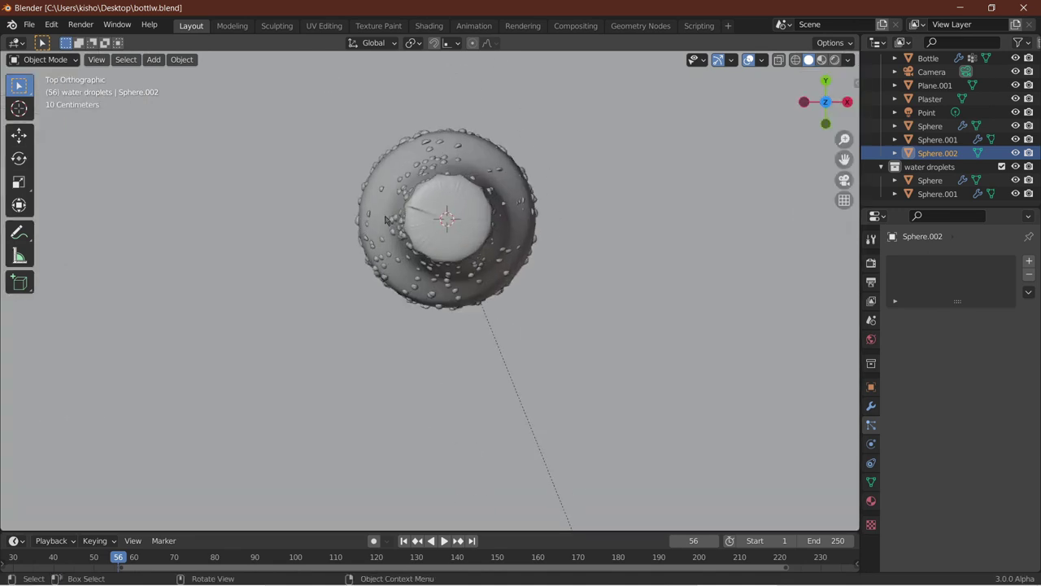
pyautogui.press('g')
pyautogui.press('y')
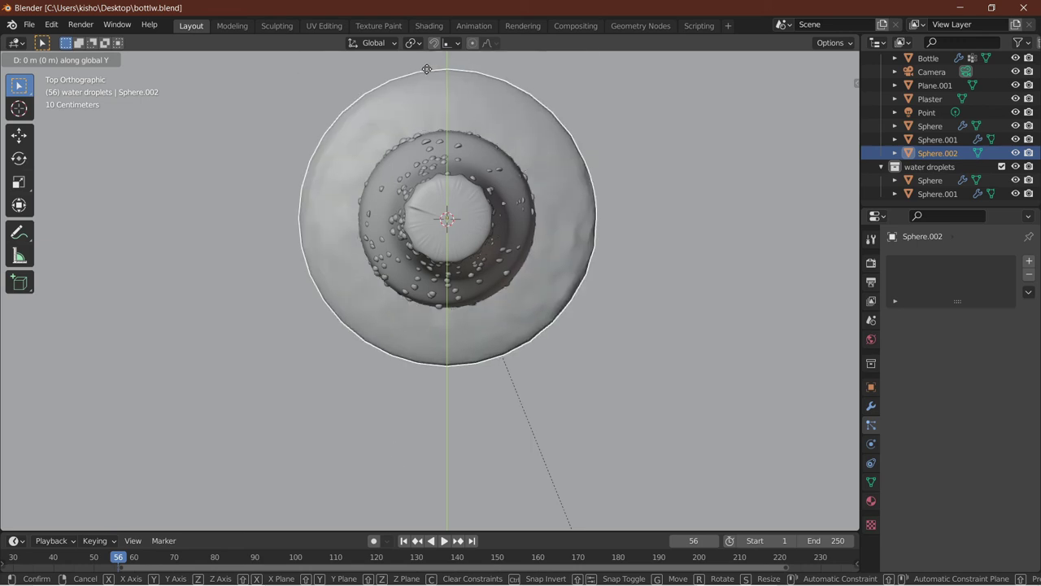
pyautogui.click(426, 71)
pyautogui.press('s')
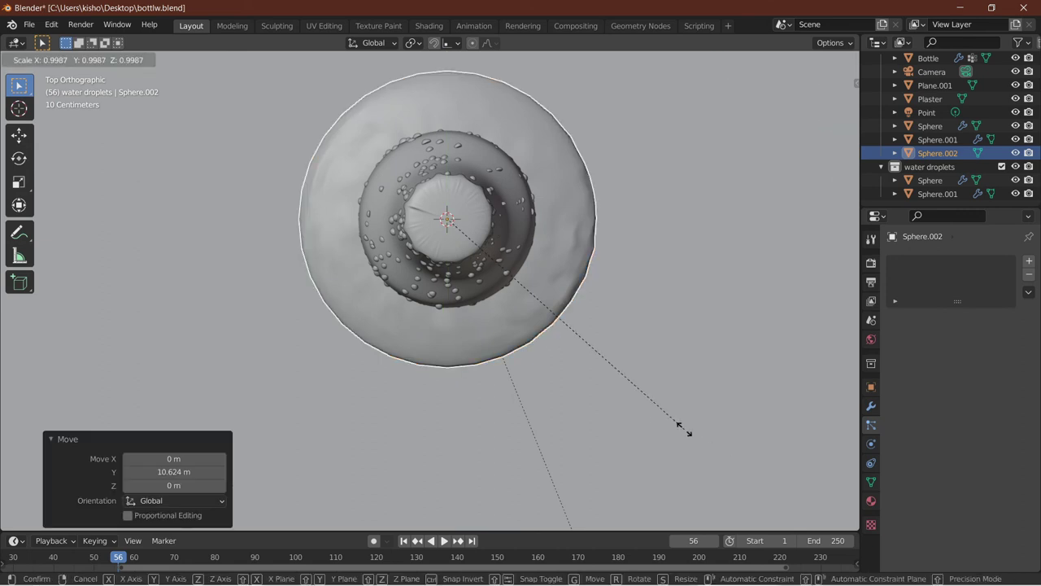
pyautogui.click(497, 298)
# In a left wireframe view, raise the foam disc about 2.49 m along Z into the bottle neck above the liquid.
pyautogui.moveTo(497, 298); pyautogui.dragTo(556, 256, button='middle')
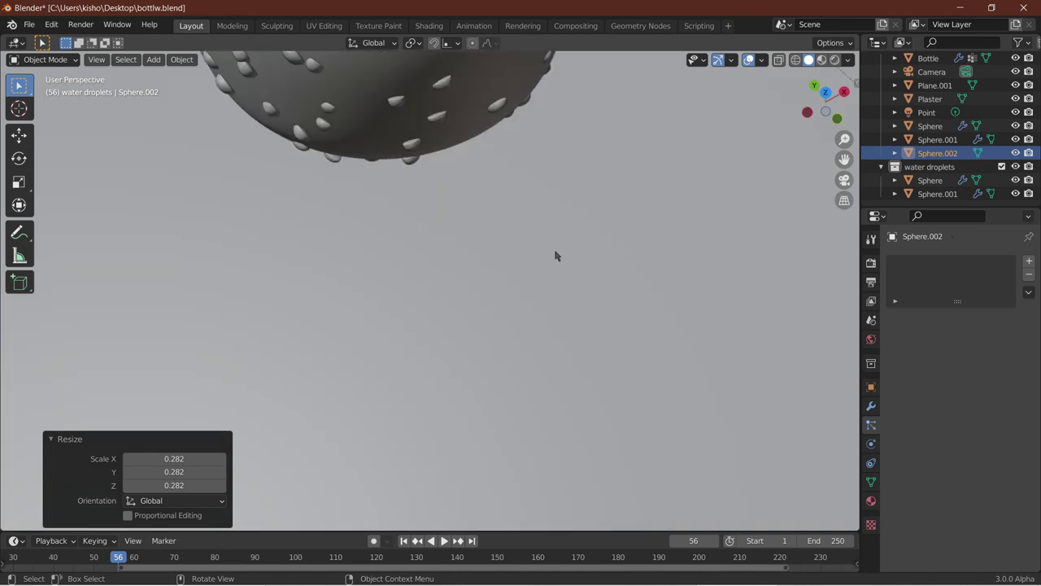
pyautogui.click(807, 112)
pyautogui.moveTo(428, 176)
pyautogui.keyDown('shift'); pyautogui.mouseDown(button='middle')
pyautogui.moveTo(671, 308)
pyautogui.moveTo(609, 50)
pyautogui.mouseUp(button='middle'); pyautogui.keyUp('shift')
pyautogui.click(795, 61)
pyautogui.keyDown('shift'); pyautogui.moveTo(446, 206); pyautogui.dragTo(476, 456, button='middle'); pyautogui.keyUp('shift')
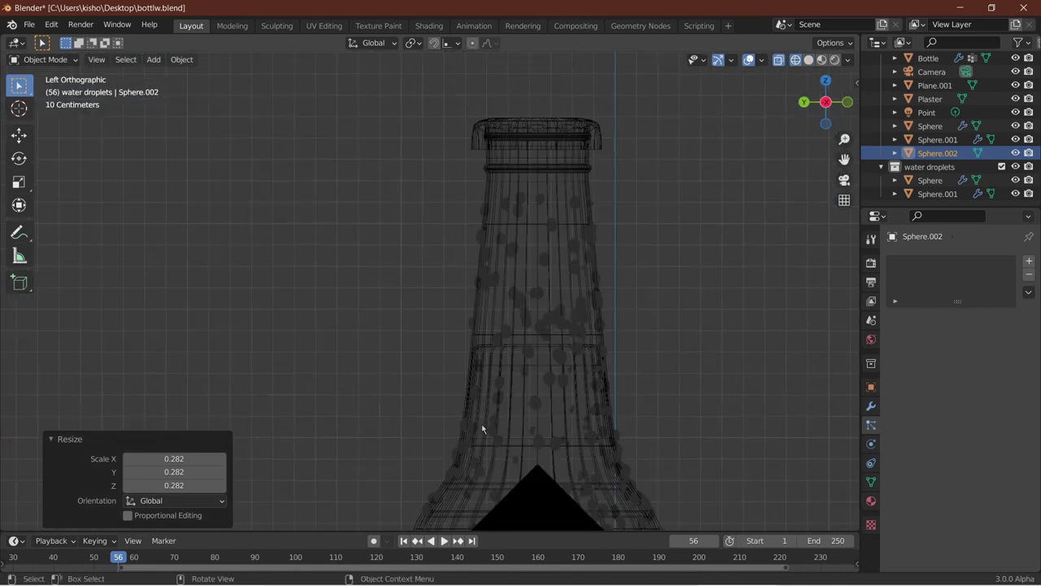
pyautogui.scroll(3, 481, 422)
pyautogui.keyDown('shift'); pyautogui.moveTo(479, 420); pyautogui.dragTo(416, 362, button='middle'); pyautogui.keyUp('shift')
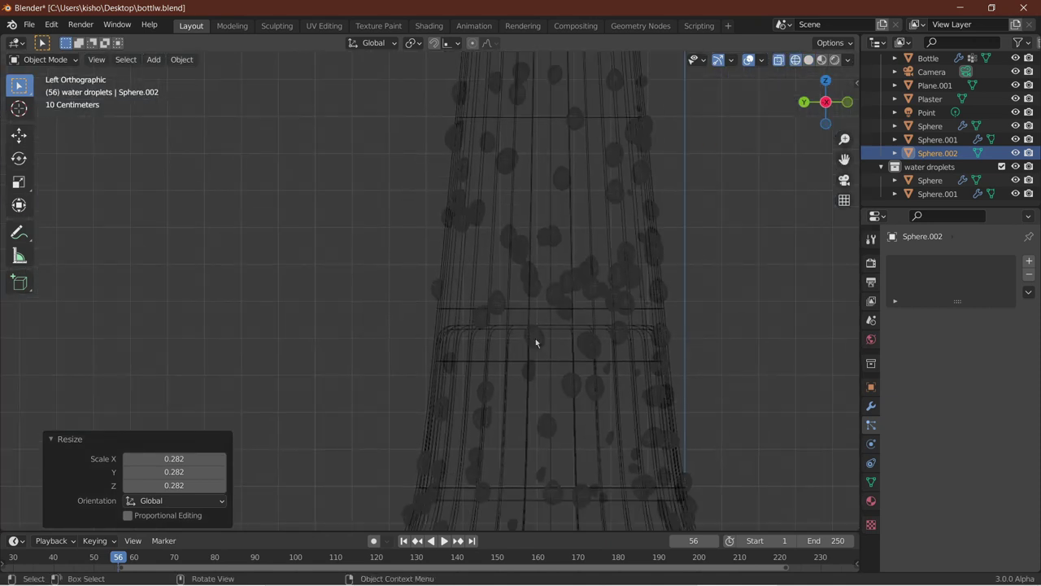
pyautogui.press('g')
pyautogui.press('z')
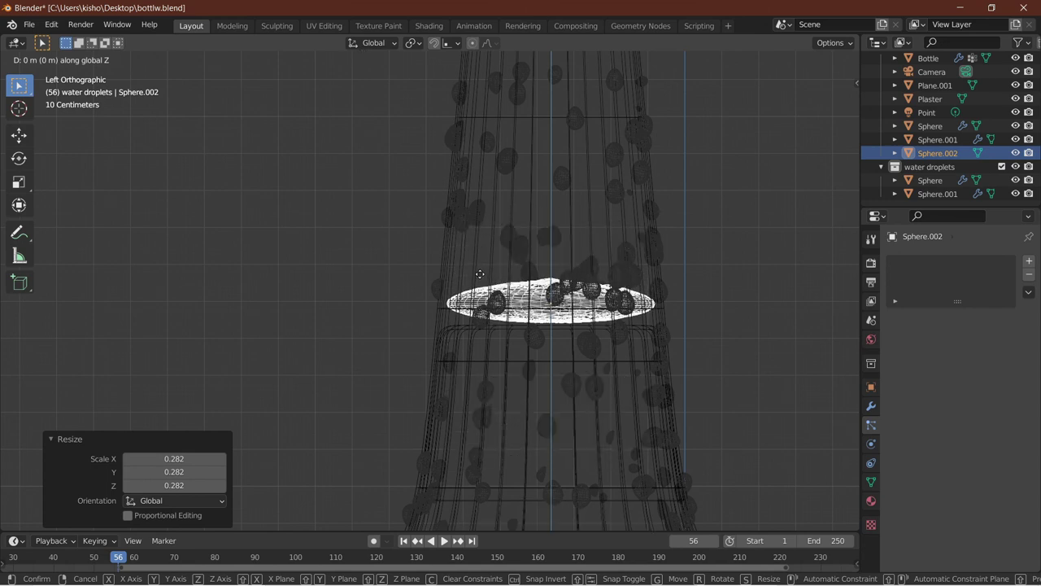
pyautogui.click(480, 274)
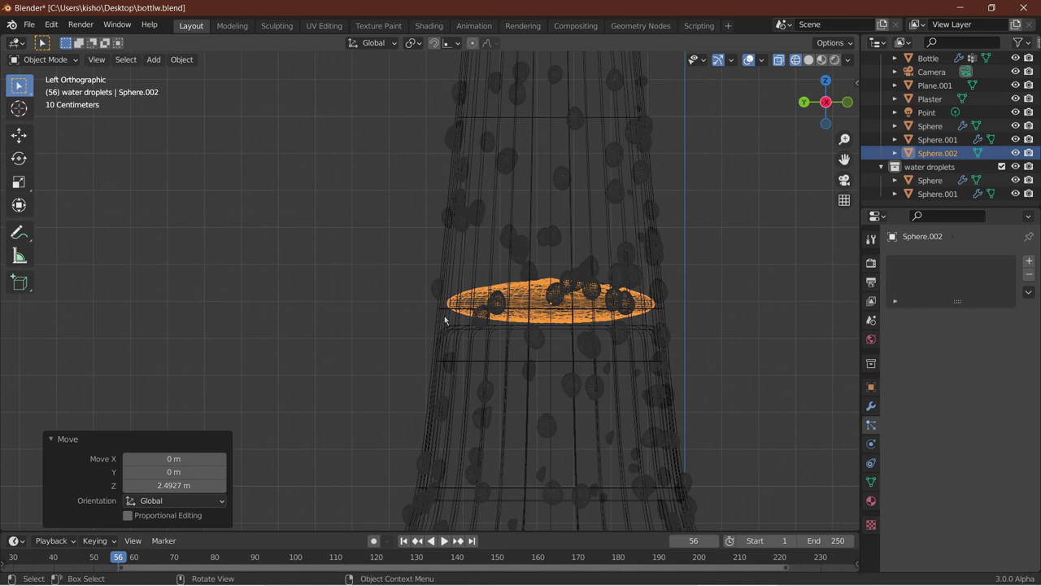
# Enter Edit Mode on the foam disc and select the vertices of its lower half.
pyautogui.scroll(2, 444, 321)
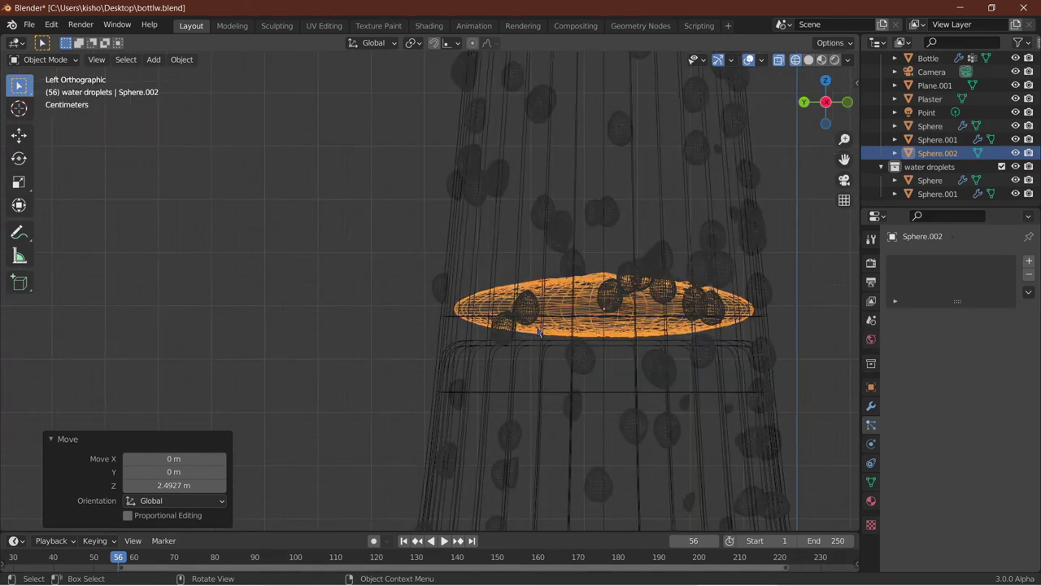
pyautogui.press('Tab')
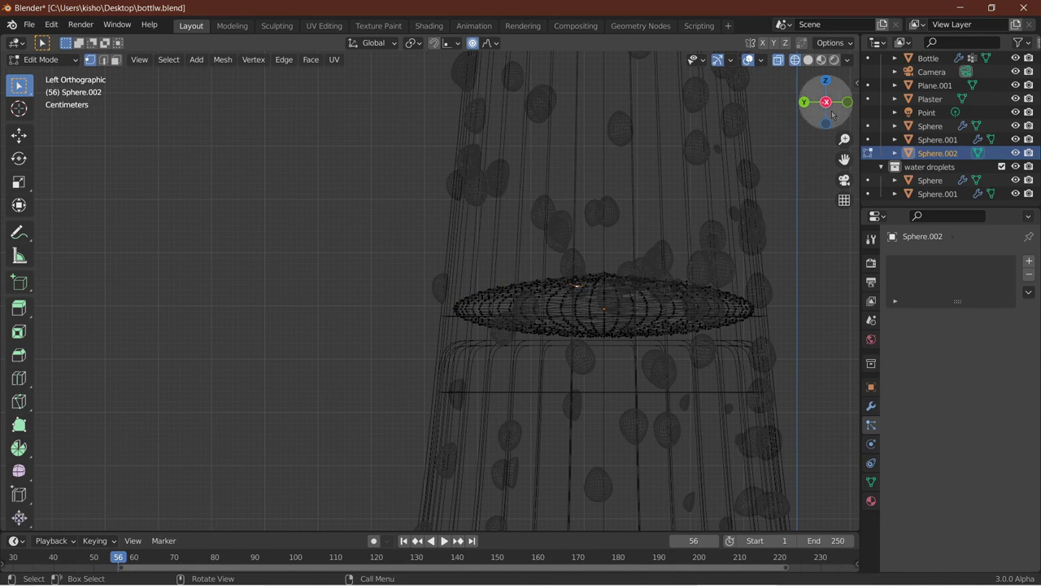
pyautogui.moveTo(453, 310); pyautogui.dragTo(809, 428)
pyautogui.scroll(2, 608, 435)
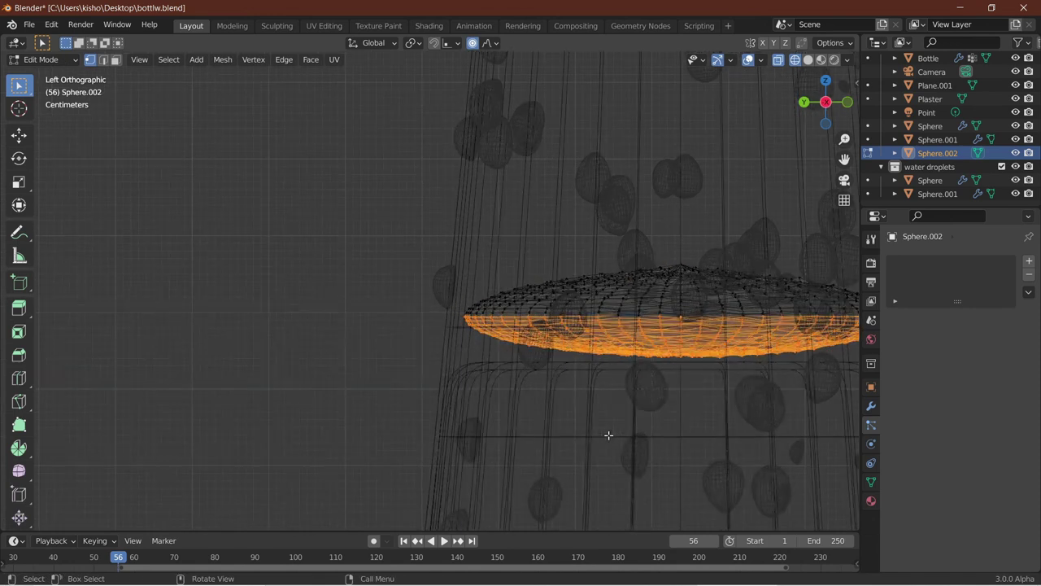
pyautogui.press('s')
pyautogui.press('z')
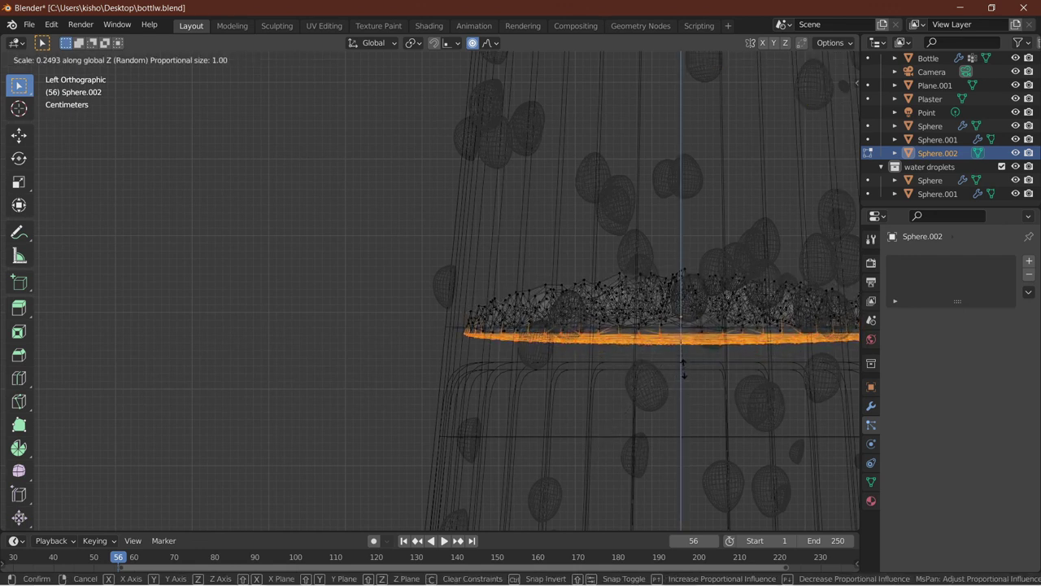
pyautogui.press('Escape')
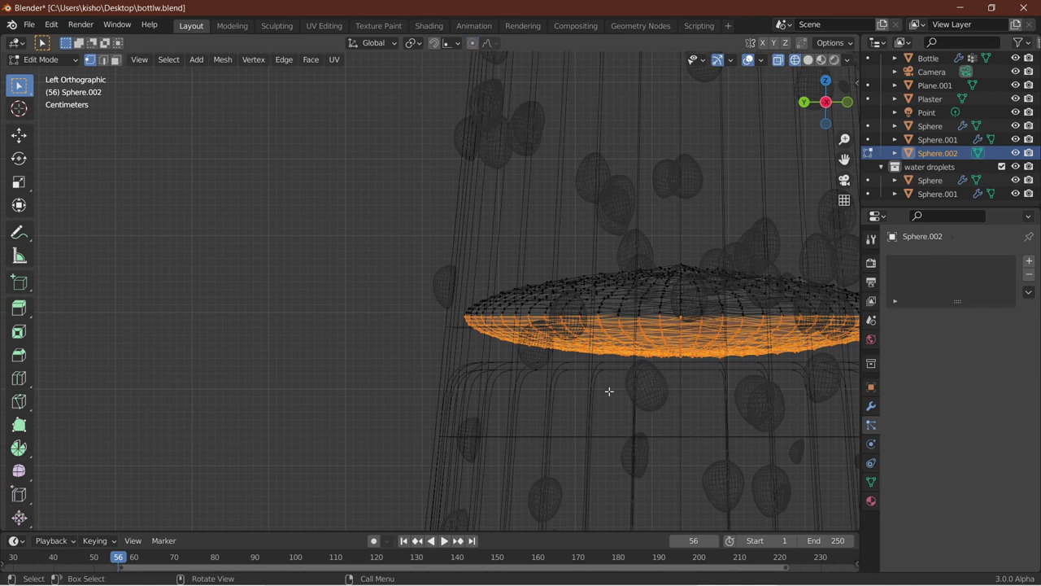
# With proportional editing off, flatten the disc's lower half to about 0.121 along Z and raise it about 0.012 m.
pyautogui.press('s')
pyautogui.press('z')
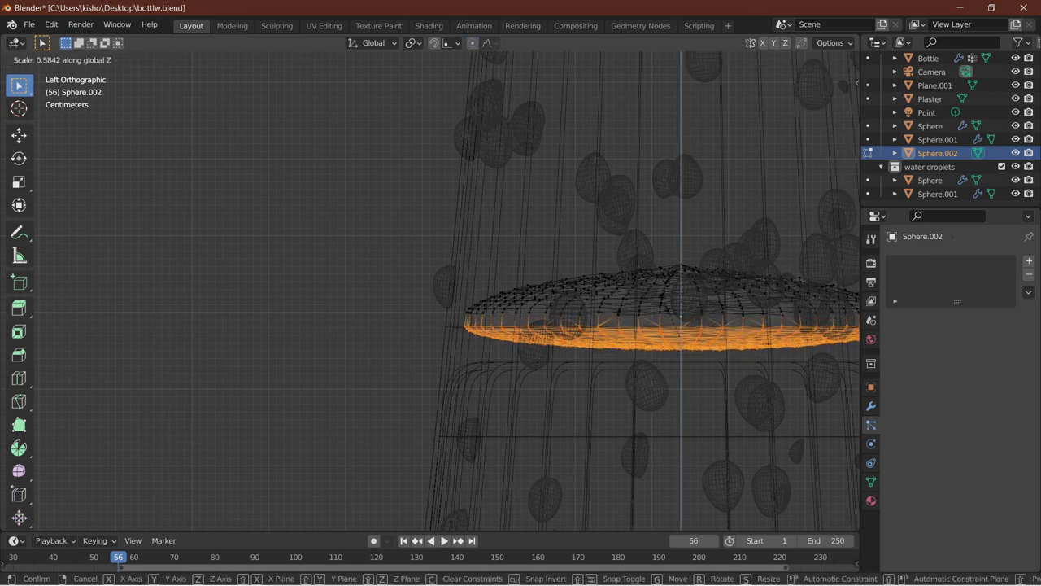
pyautogui.click(671, 327)
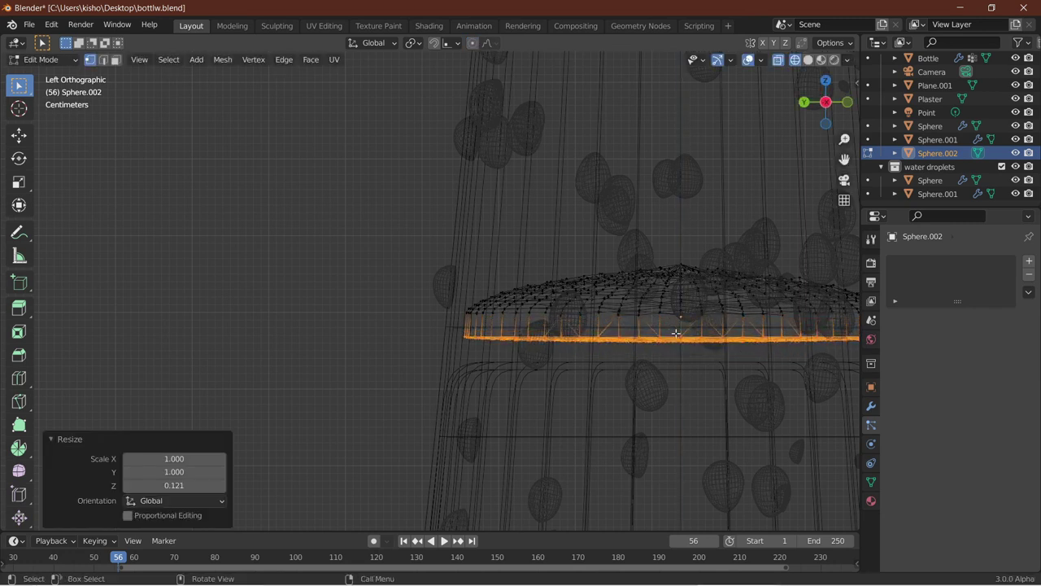
pyautogui.press('g')
pyautogui.press('z')
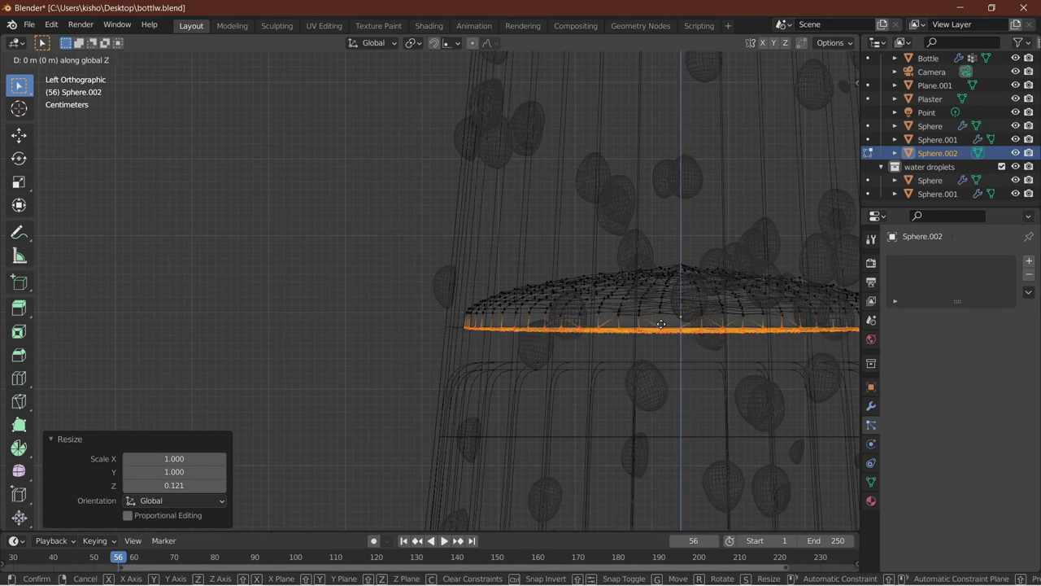
pyautogui.click(661, 324)
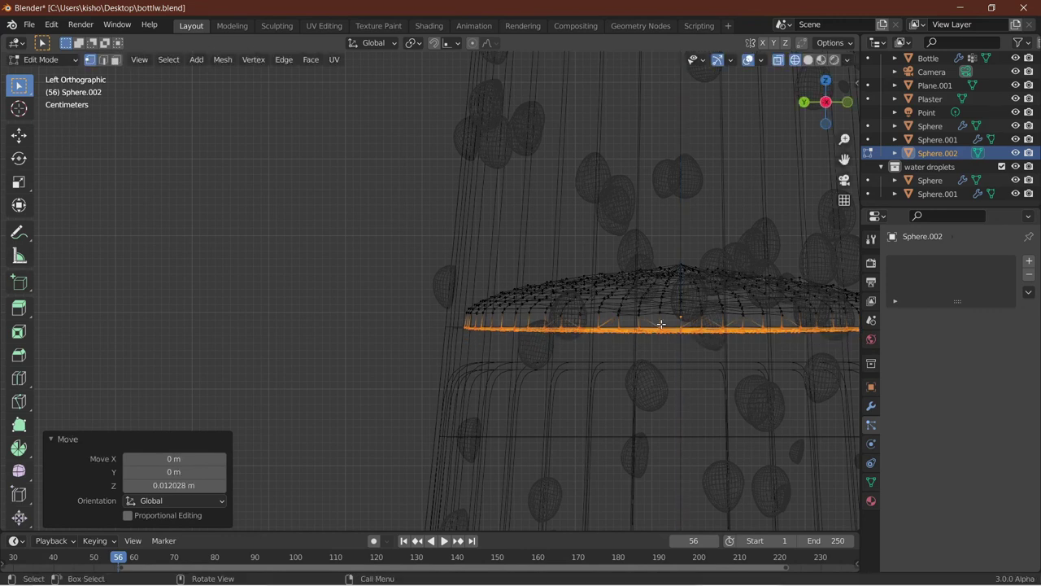
# Leave Edit Mode and lower the foam disc about 0.054 m along Z onto the liquid's surface.
pyautogui.press('Tab')
pyautogui.keyDown('shift'); pyautogui.moveTo(618, 413); pyautogui.dragTo(569, 395, button='middle'); pyautogui.keyUp('shift')
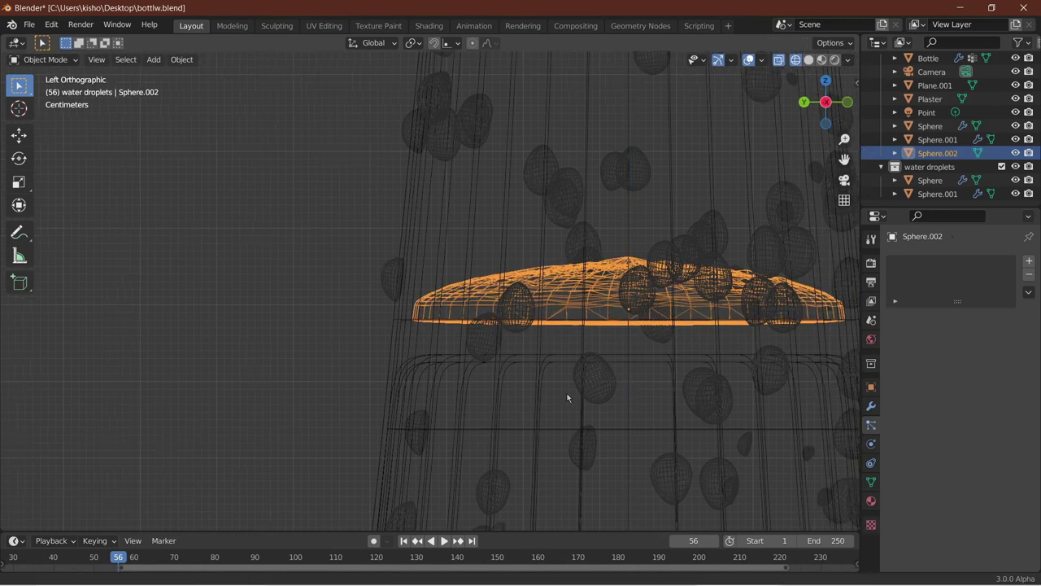
pyautogui.press('g')
pyautogui.press('z')
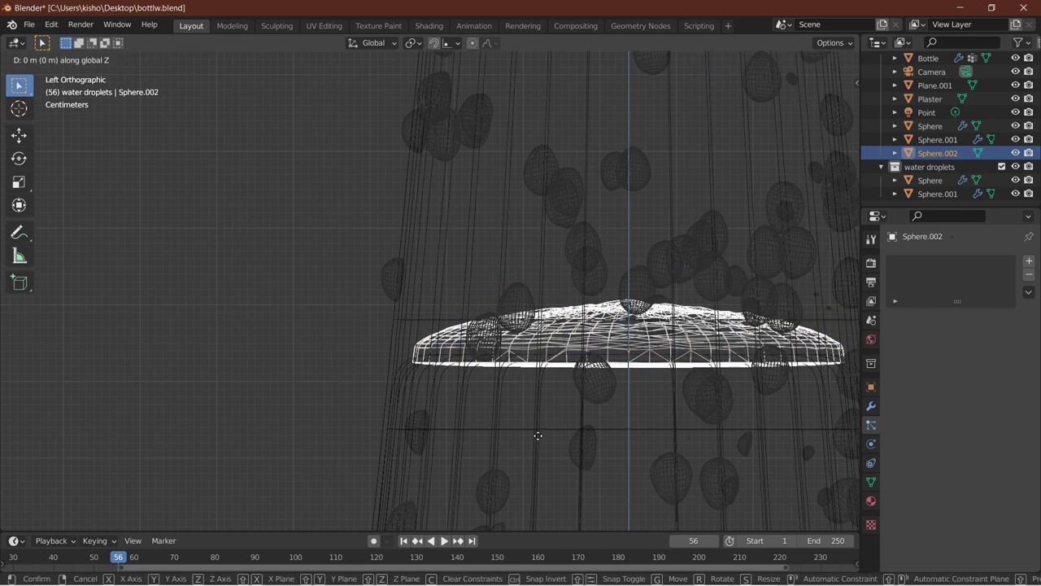
pyautogui.click(541, 436)
pyautogui.scroll(-5, 537, 431)
pyautogui.scroll(-2, 536, 430)
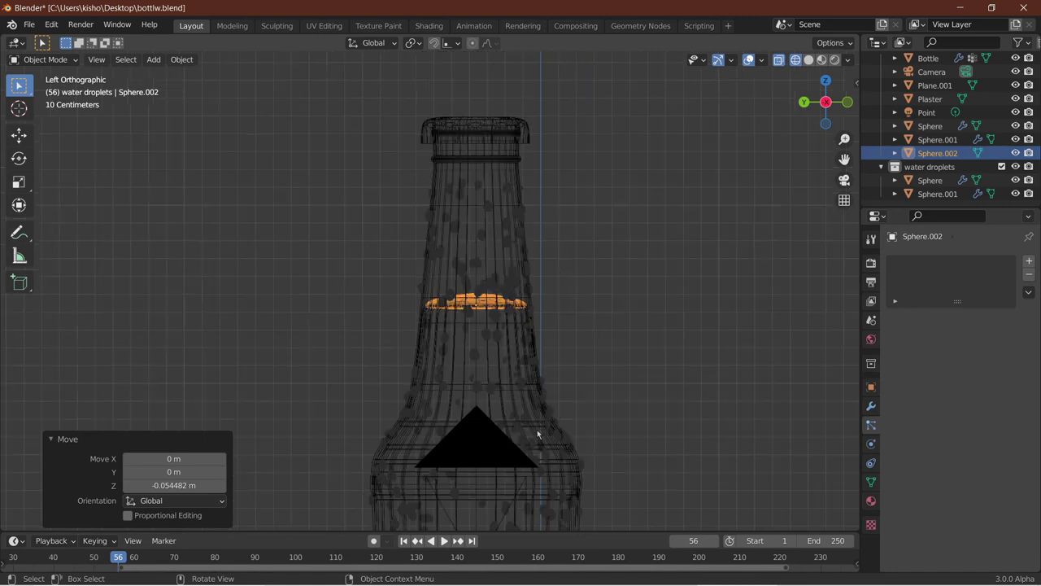
pyautogui.scroll(5, 521, 293)
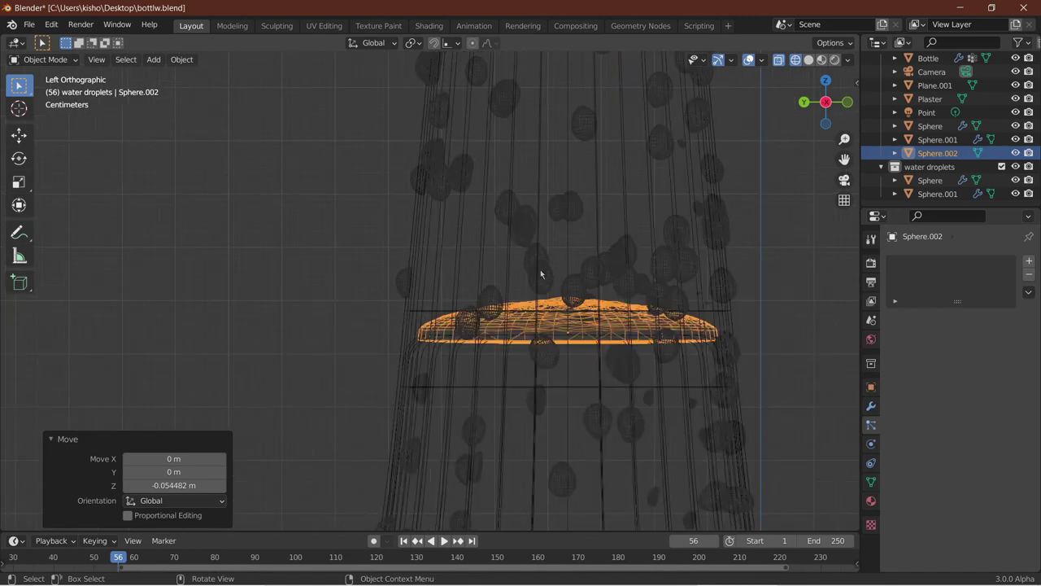
# Scale the foam disc to about 1.108 along Z and save the file.
pyautogui.press('s')
pyautogui.press('z')
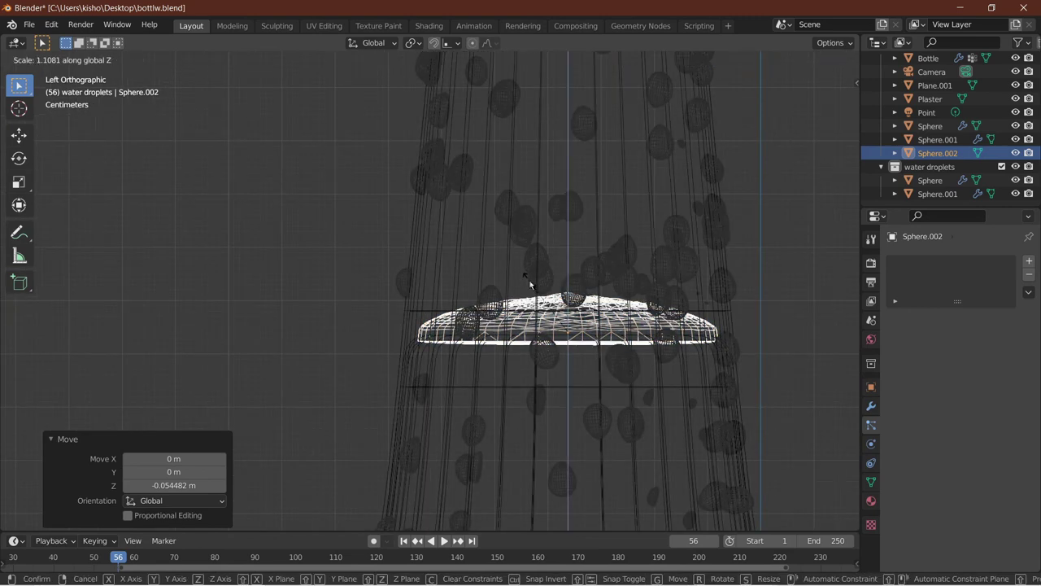
pyautogui.click(529, 283)
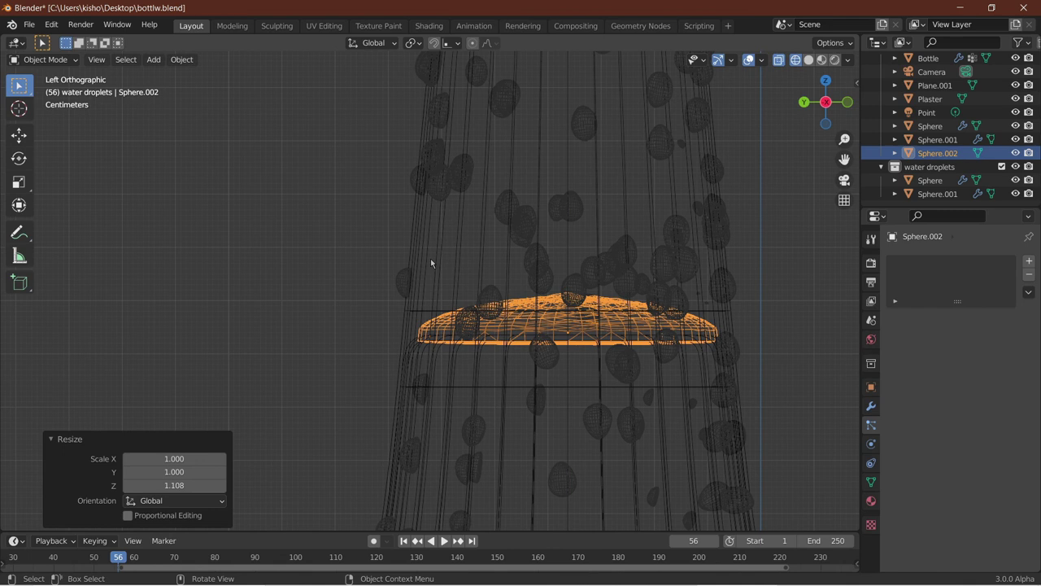
pyautogui.hotkey('ctrl', 's')
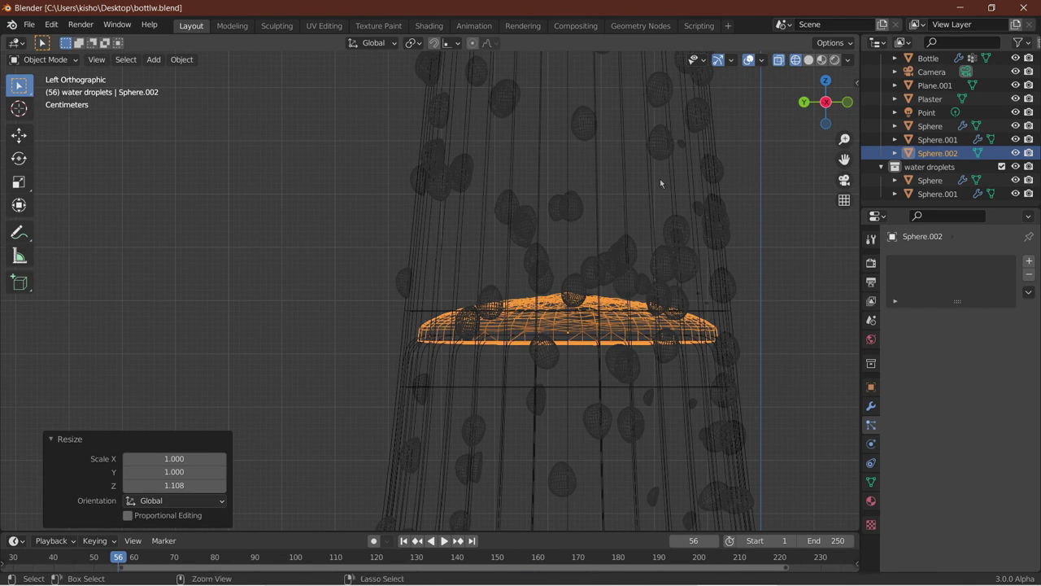
# Preview the bottle with the foam disc through the camera in rendered shading.
pyautogui.press('KP_0')
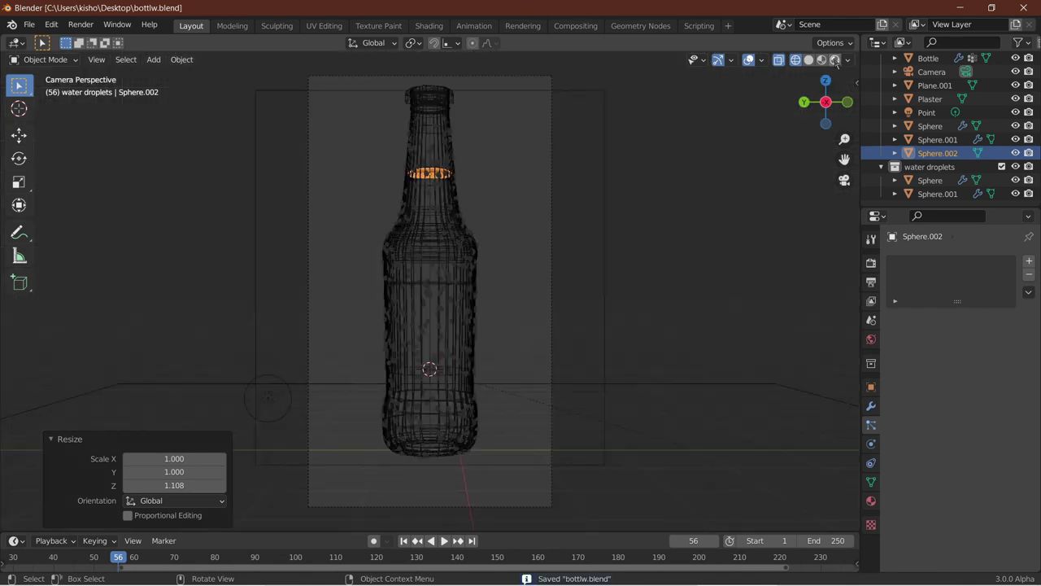
pyautogui.click(835, 60)
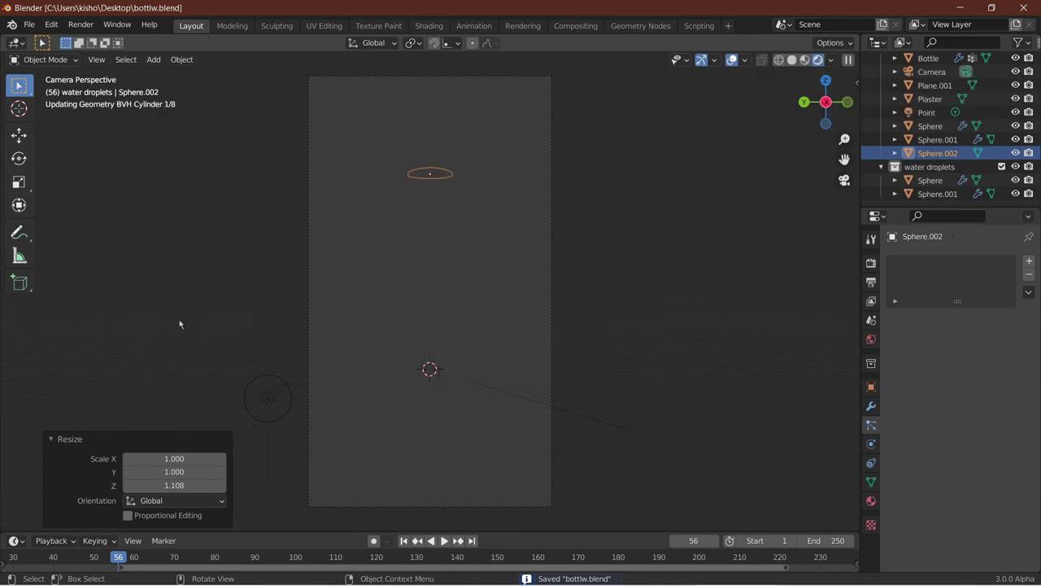
pyautogui.click(206, 176)
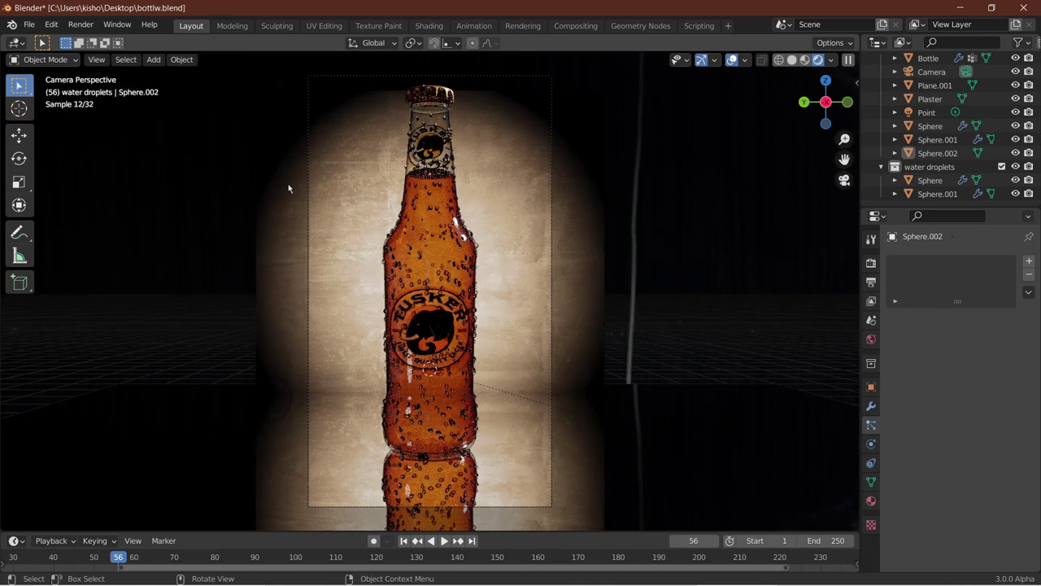
# Select the foam disc and brighten its Foam material's Subsurface Scattering and Diffuse BSDF colors to a light grey.
pyautogui.moveTo(287, 188); pyautogui.dragTo(326, 193, button='middle')
pyautogui.click(421, 199)
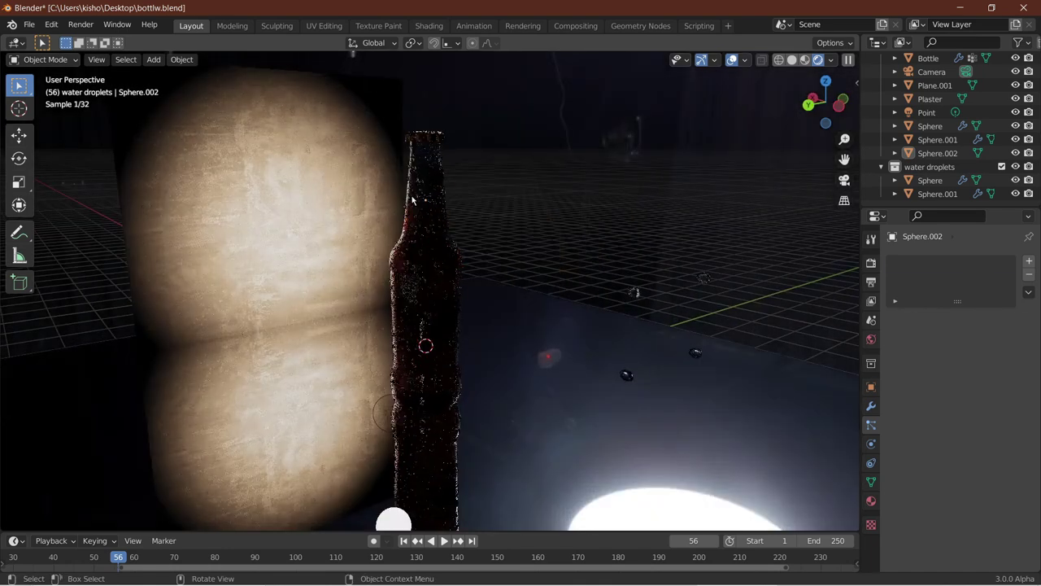
pyautogui.click(421, 199)
pyautogui.press('KP_Decimal')
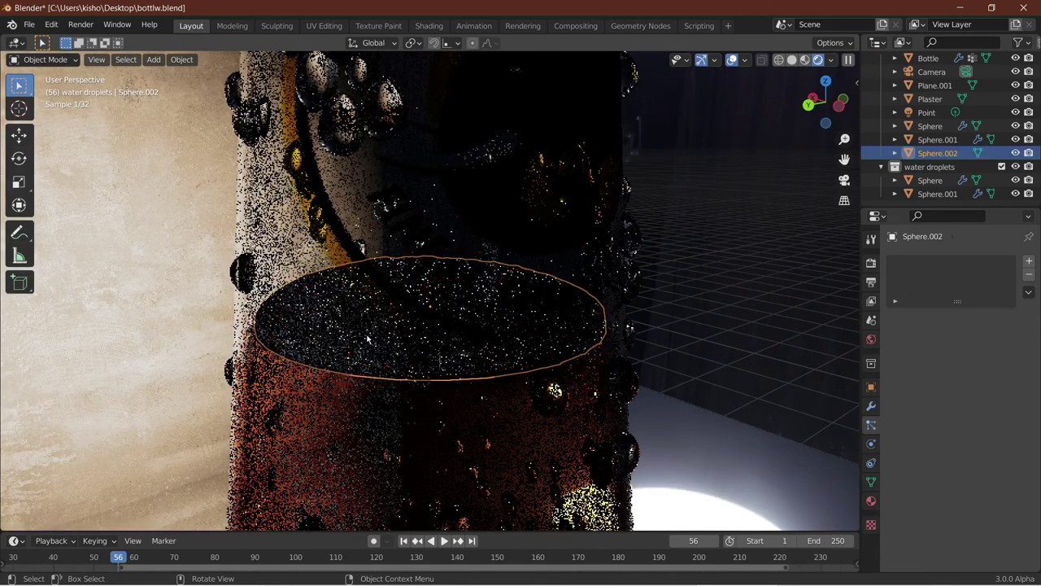
pyautogui.click(428, 25)
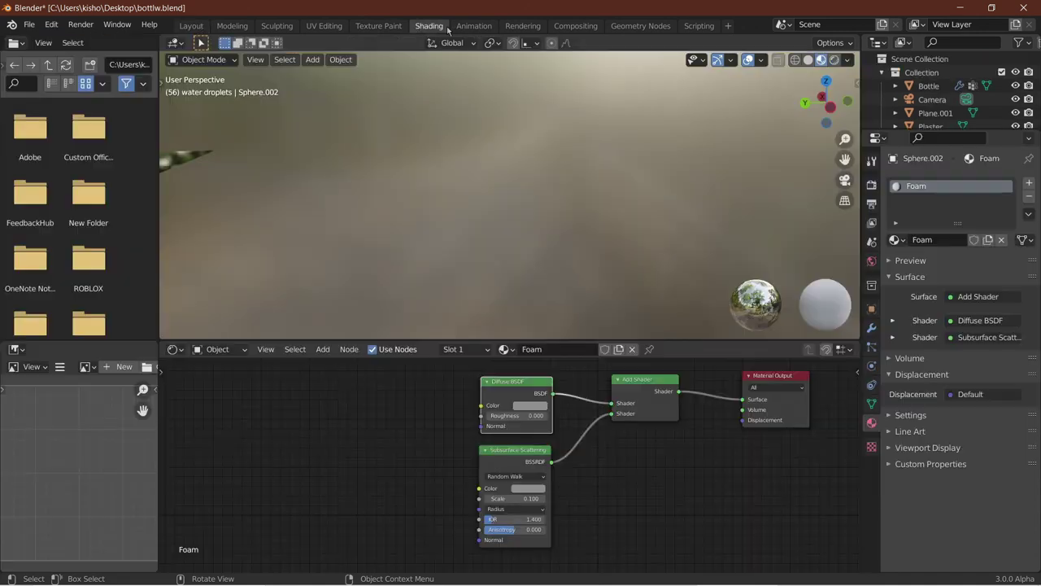
pyautogui.click(531, 488)
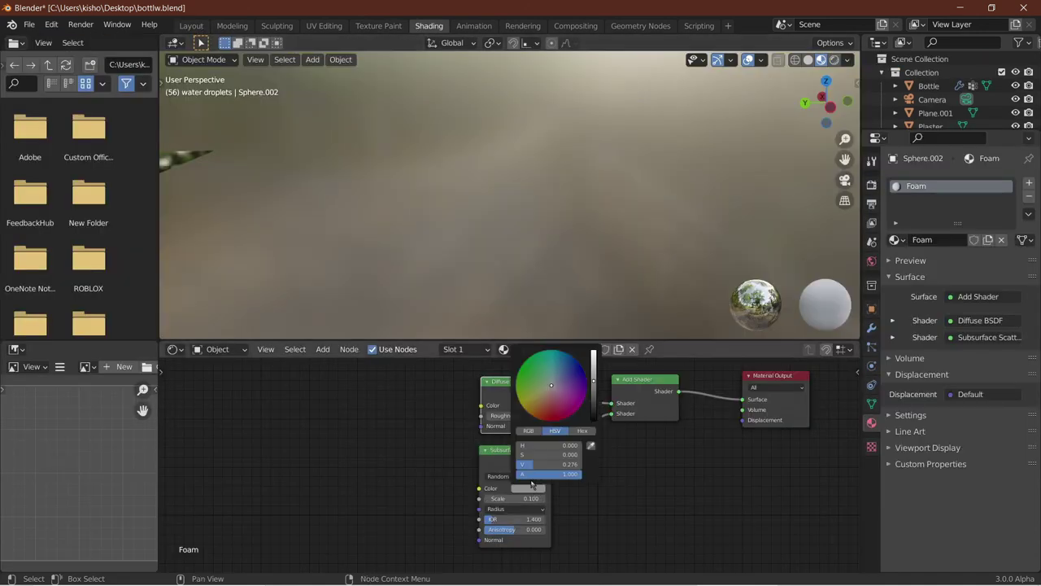
pyautogui.moveTo(603, 380); pyautogui.dragTo(602, 373)
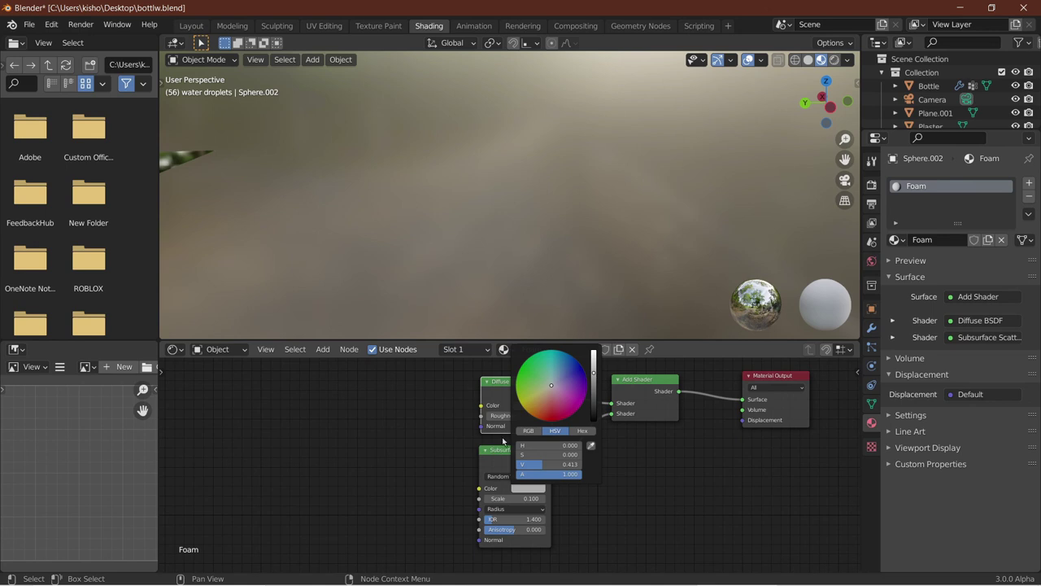
pyautogui.click(529, 488)
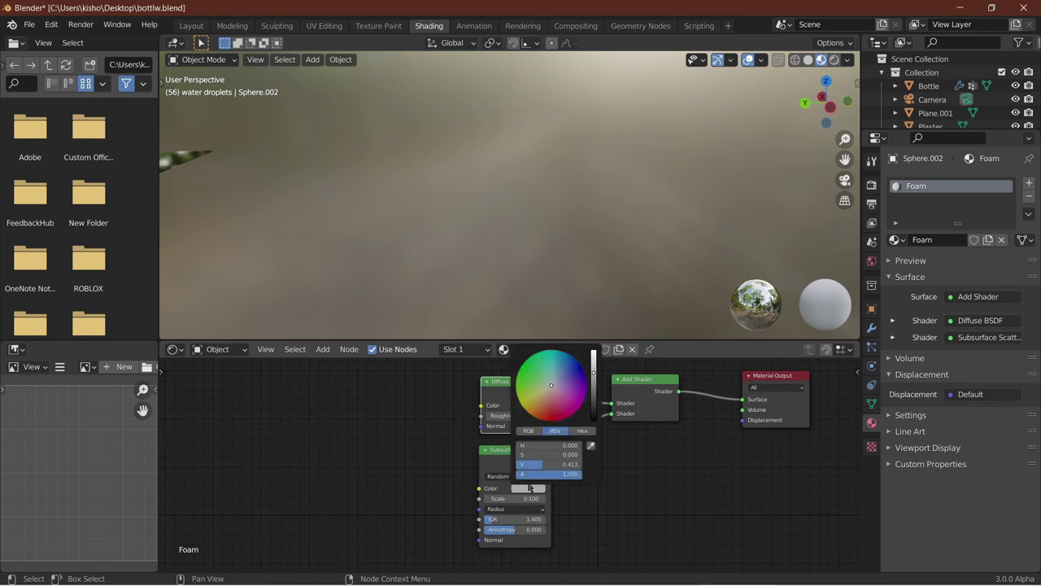
pyautogui.click(594, 364)
pyautogui.click(521, 405)
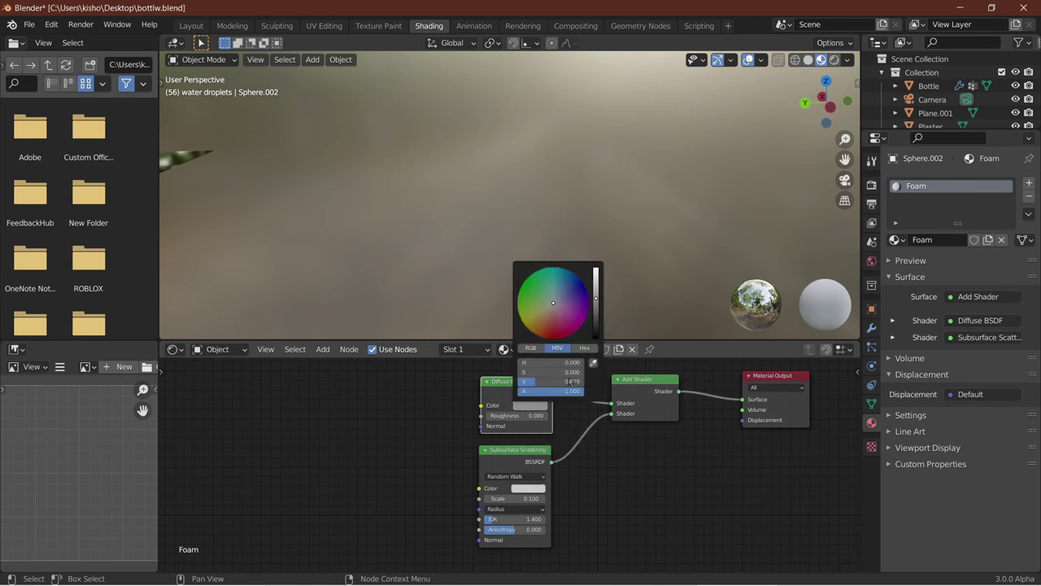
pyautogui.click(594, 280)
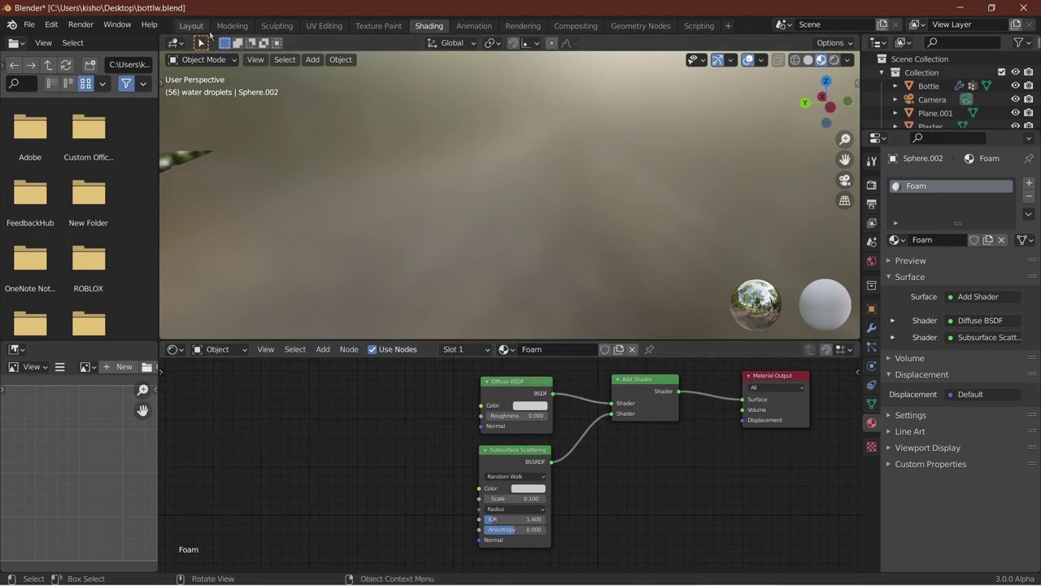
# Check the brightened foam in the rendered camera view of the Layout workspace.
pyautogui.click(193, 25)
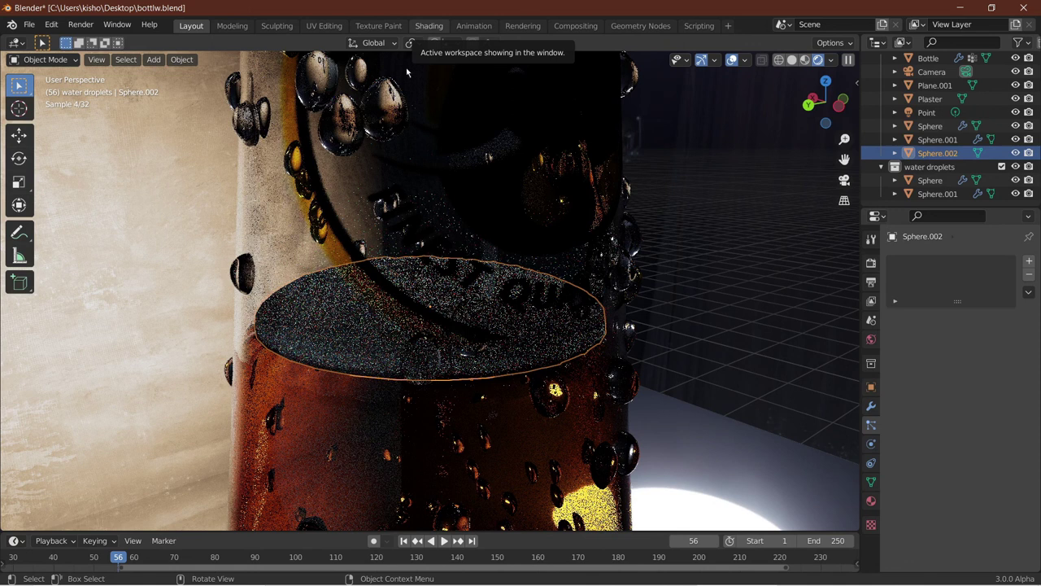
pyautogui.press('KP_0')
pyautogui.click(172, 266)
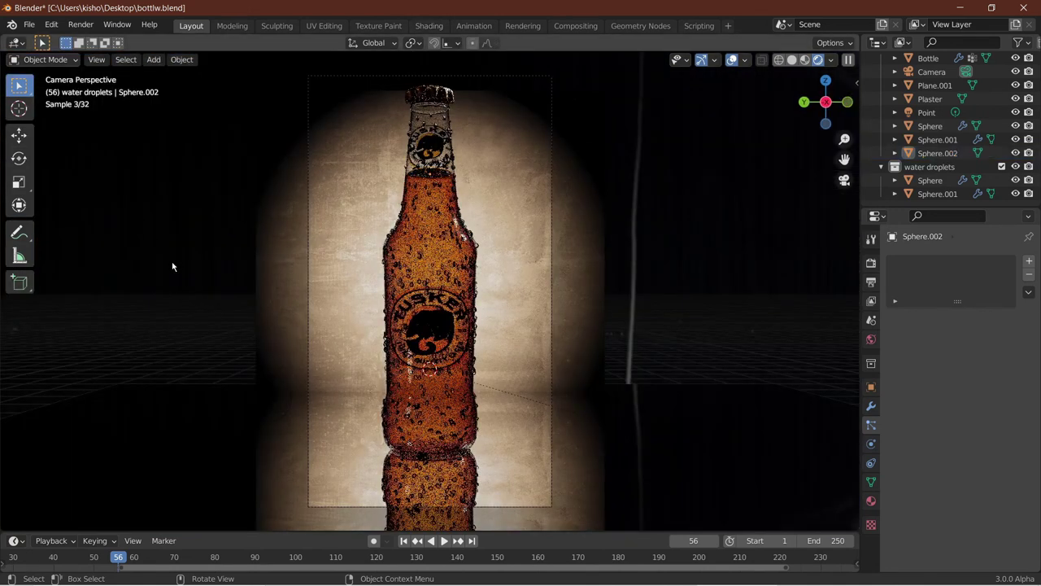
# Try to select the foam disc through the bottle neck in the rendered camera view.
pyautogui.click(423, 175)
pyautogui.click(423, 174)
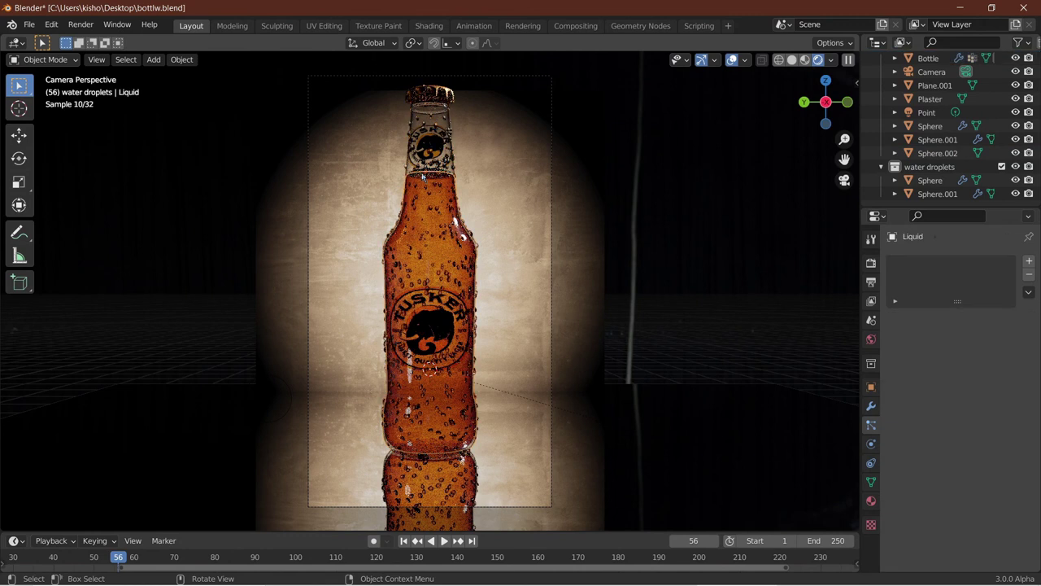
pyautogui.click(423, 173)
pyautogui.click(422, 172)
pyautogui.click(423, 172)
pyautogui.click(424, 172)
# In Material Preview shading, select the bottle from above and hide it to expose the foam disc.
pyautogui.moveTo(425, 174); pyautogui.dragTo(439, 309, button='middle')
pyautogui.scroll(4, 439, 309)
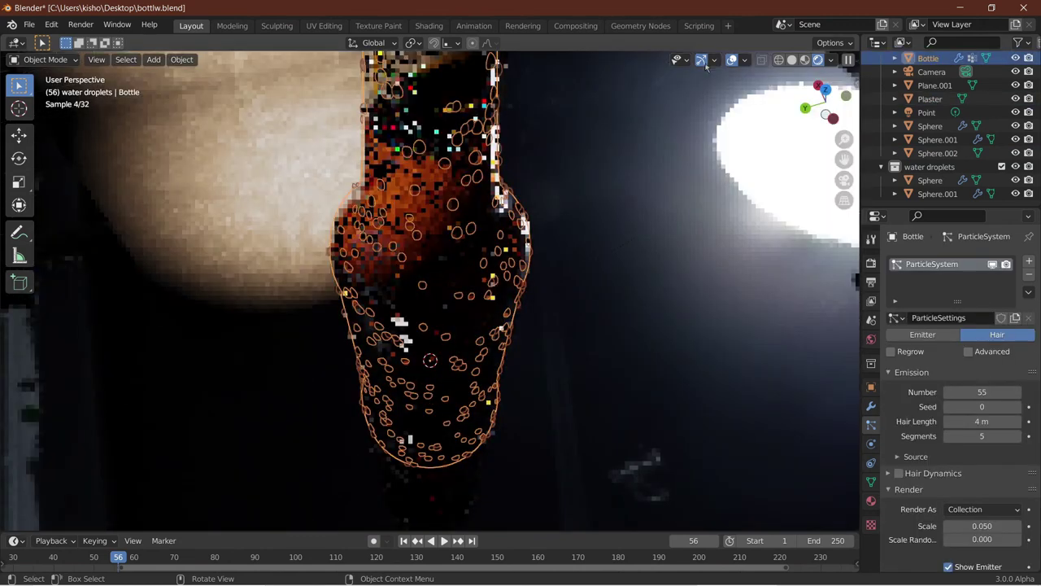
pyautogui.click(804, 60)
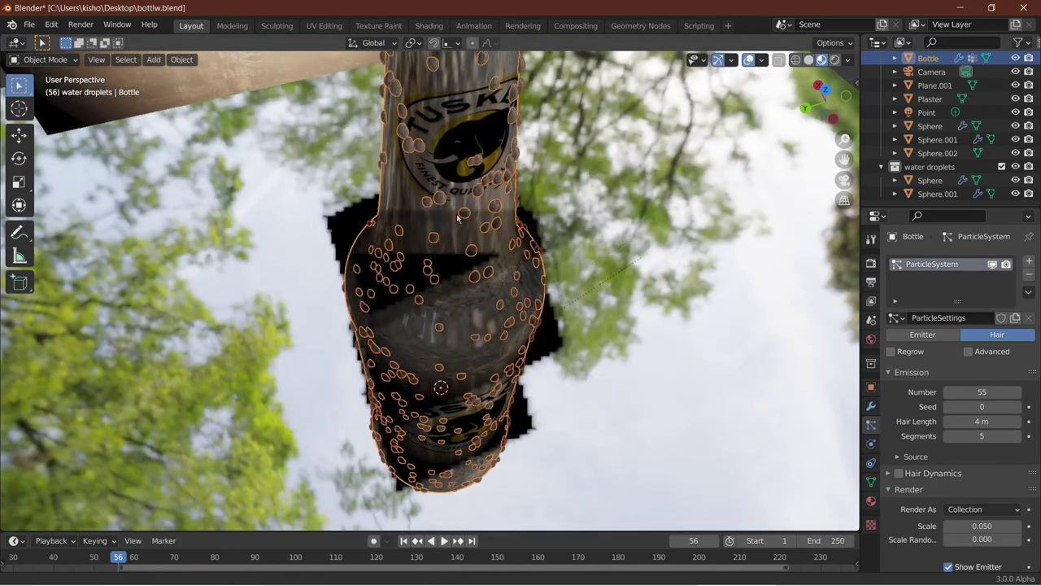
pyautogui.click(450, 202)
pyautogui.click(449, 202)
pyautogui.click(449, 202)
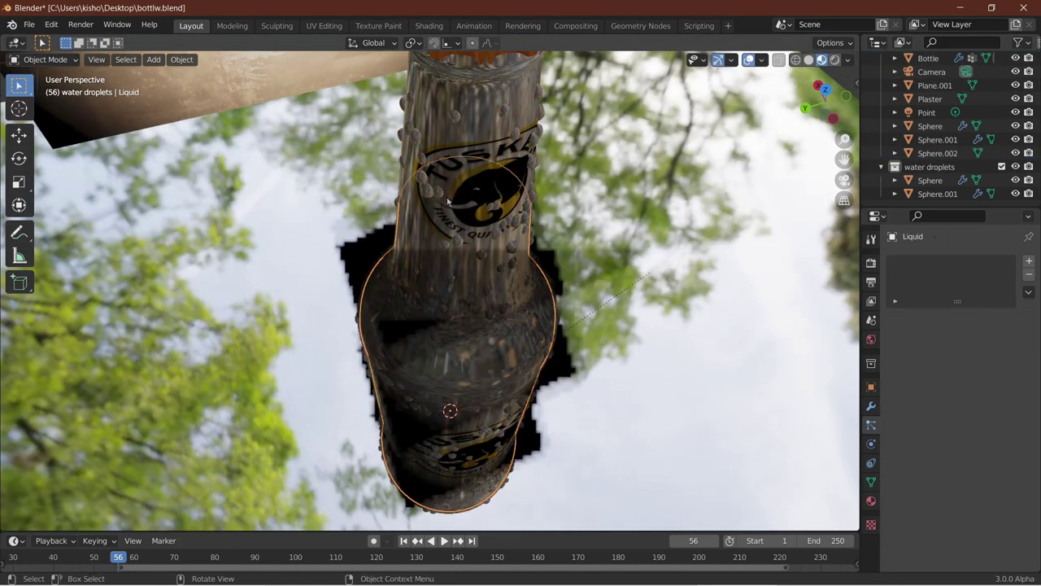
pyautogui.click(448, 201)
pyautogui.click(454, 197)
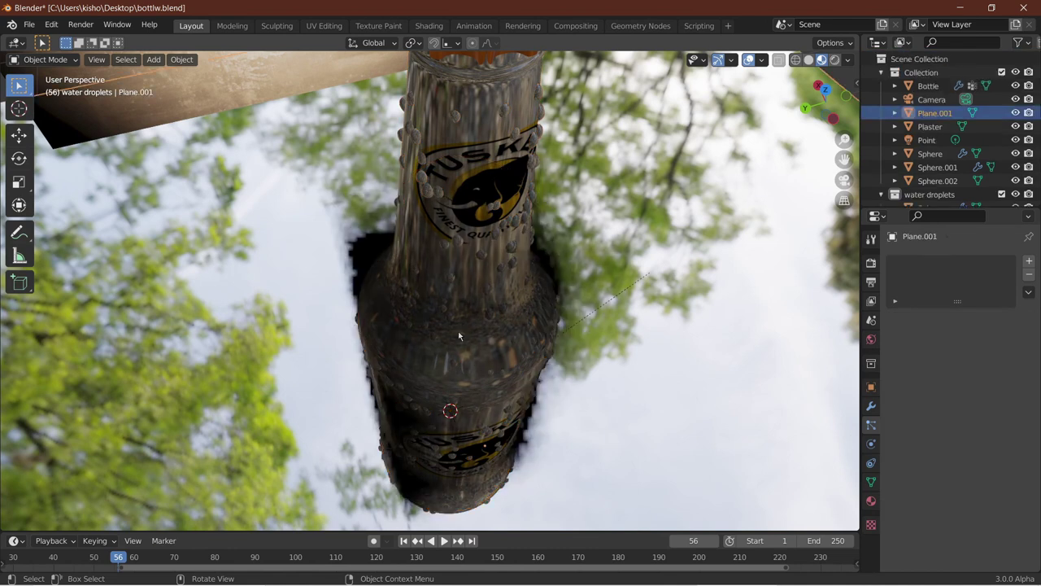
pyautogui.click(464, 191)
pyautogui.press('h')
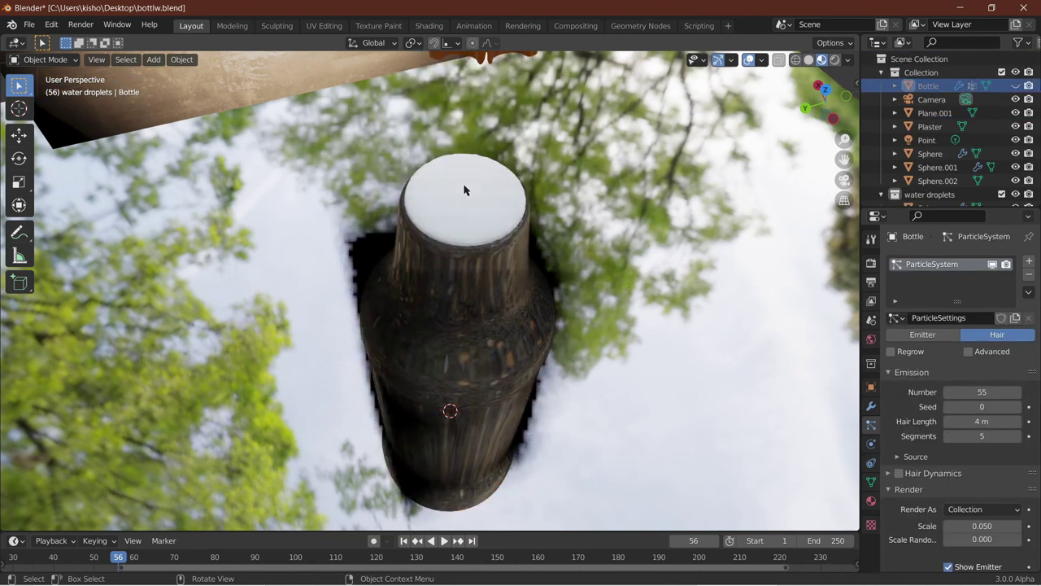
# Select the foam disc, scale it to about 1.982 along Z, and unhide the bottle.
pyautogui.click(465, 190)
pyautogui.scroll(-3, 464, 190)
pyautogui.moveTo(464, 190); pyautogui.dragTo(426, 143, button='middle')
pyautogui.scroll(3, 426, 143)
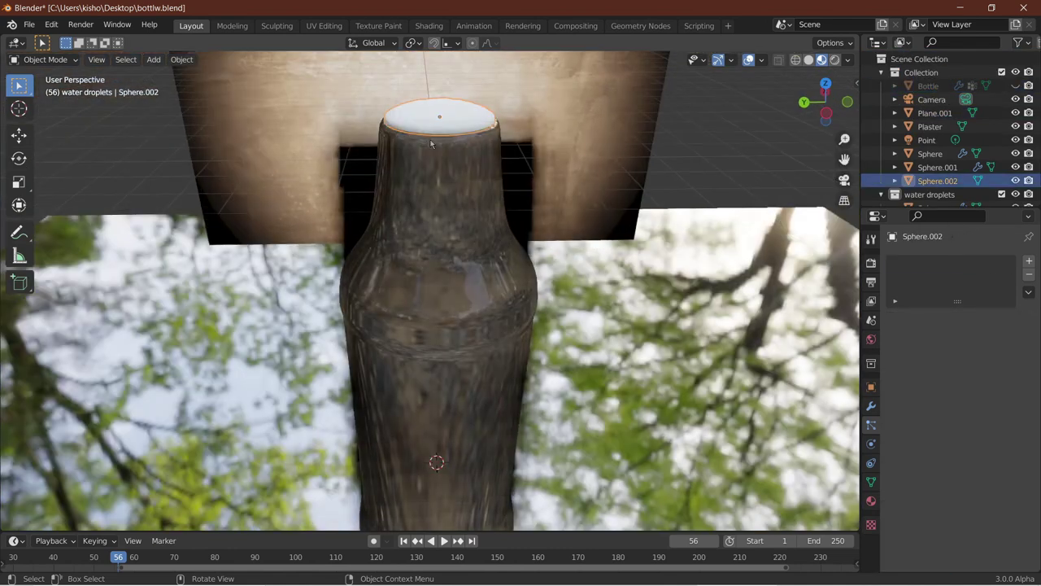
pyautogui.press('s')
pyautogui.press('z')
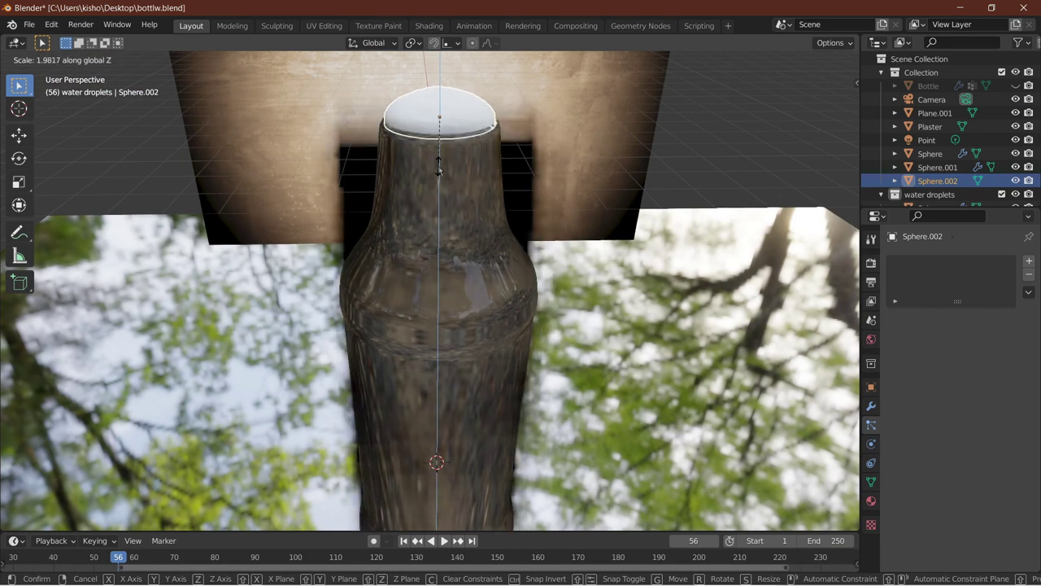
pyautogui.click(437, 166)
pyautogui.scroll(-2, 169, 141)
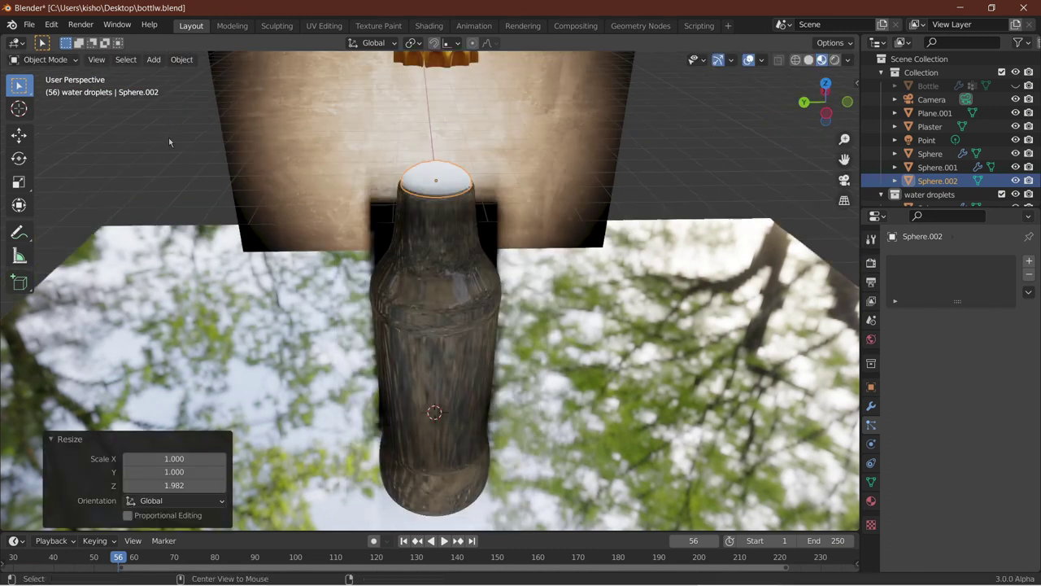
pyautogui.hotkey('alt', 'h')
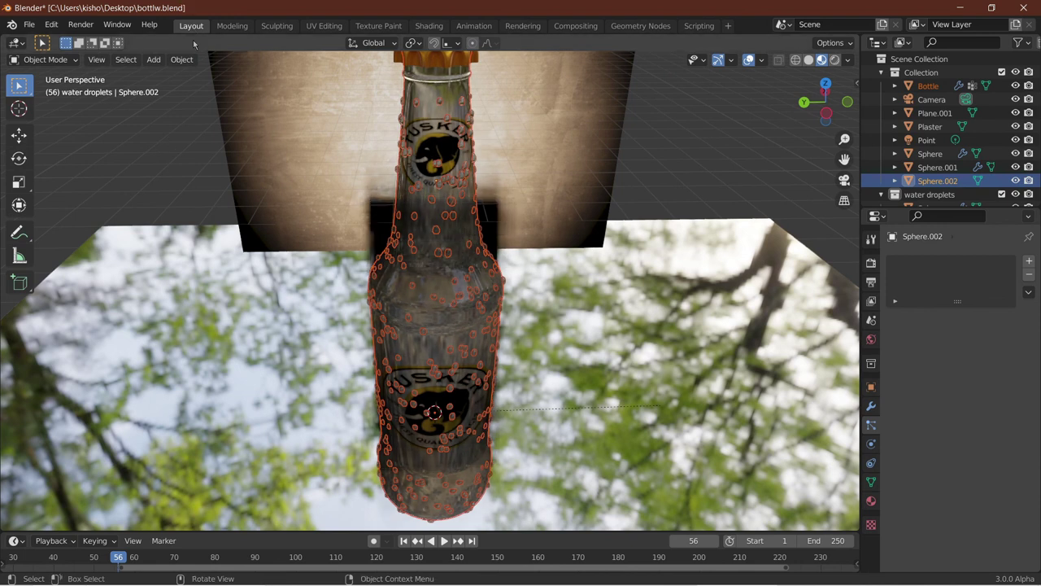
# In camera view, raise the Plaster backdrop about 0.331 m along Z and preview it in rendered shading.
pyautogui.press('KP_0')
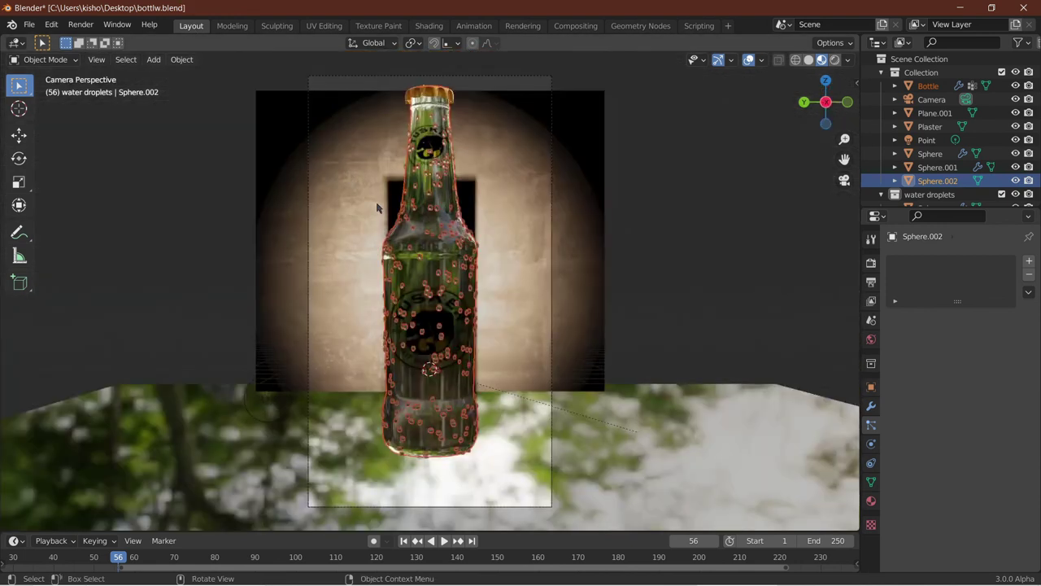
pyautogui.click(182, 172)
pyautogui.click(356, 130)
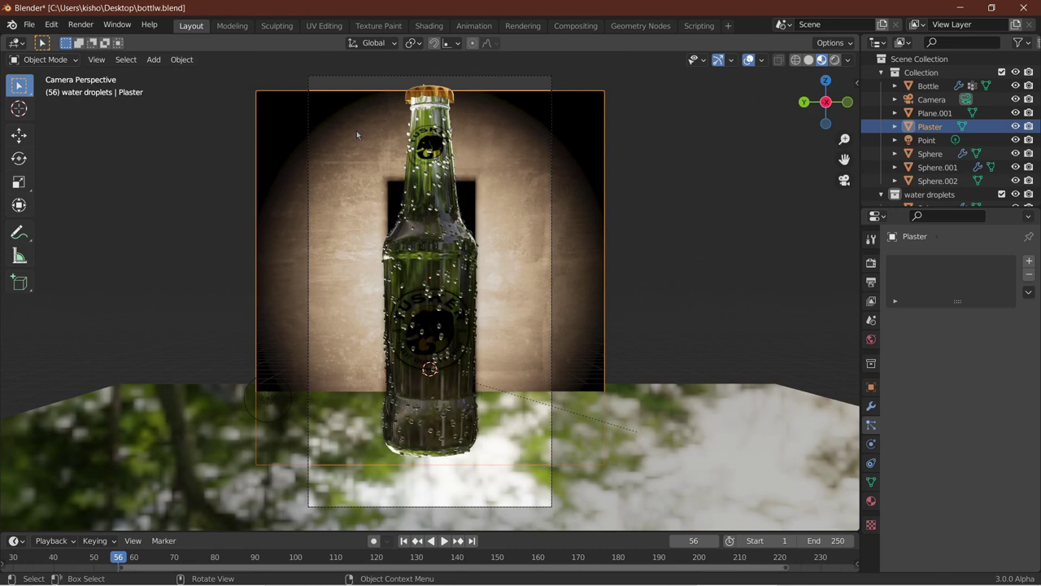
pyautogui.press('g')
pyautogui.press('z')
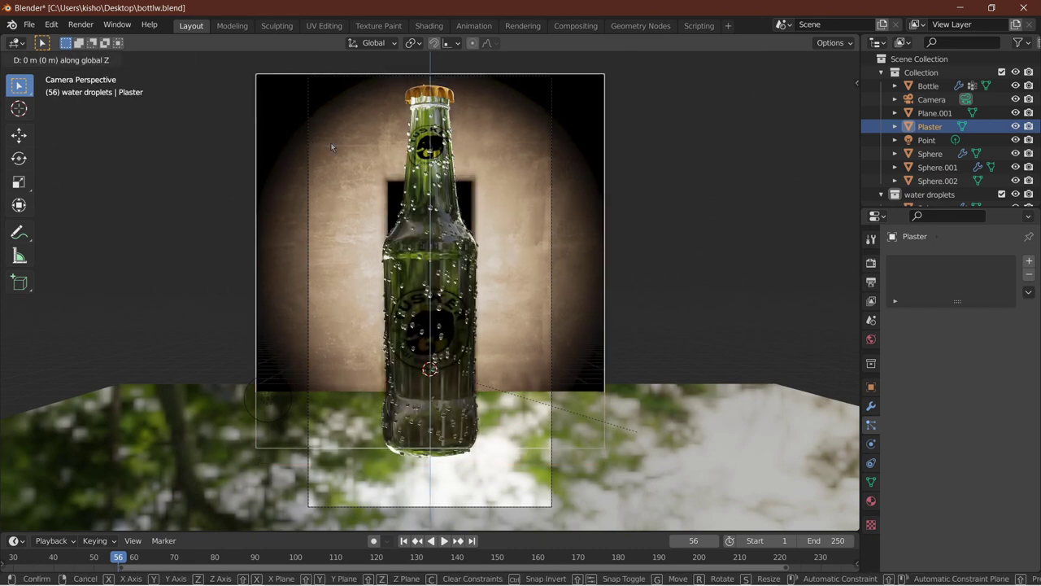
pyautogui.click(312, 144)
pyautogui.click(834, 60)
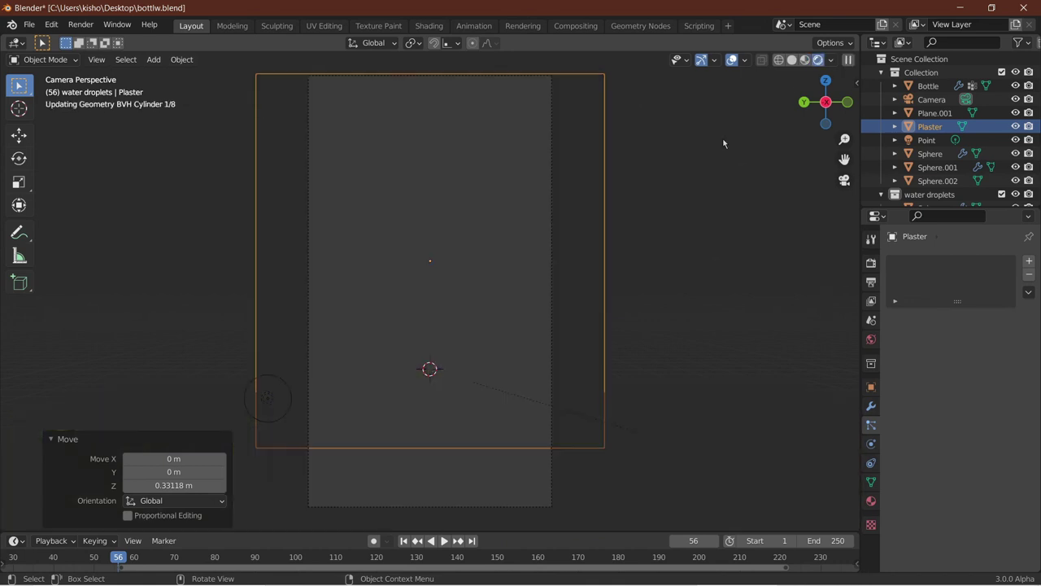
pyautogui.click(723, 143)
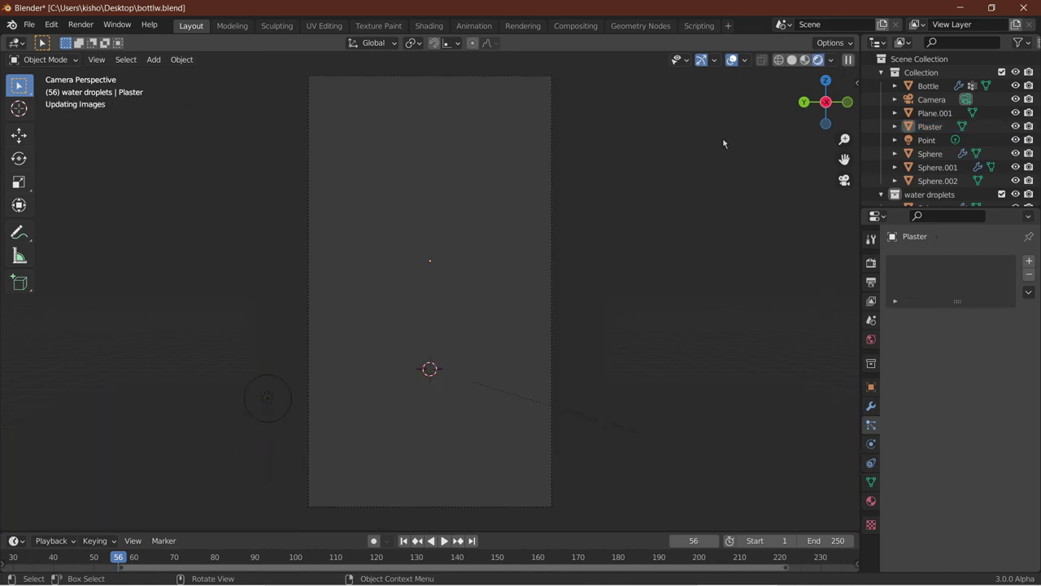